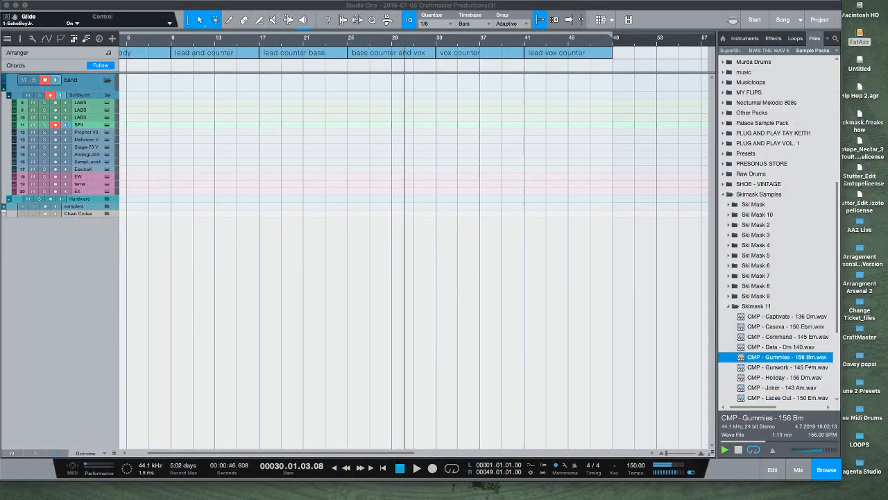
Stop the preview of the Gummies sample and enlarge the Studio One window to cover the desktop
{"action": "scroll", "coordinate": [439, 228], "scroll_direction": "left", "scroll_amount": 3}
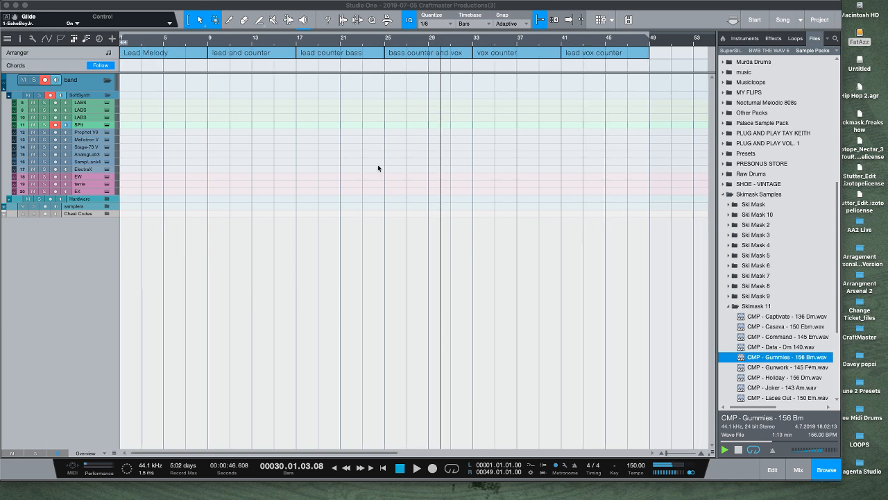
{"action": "left_click", "coordinate": [738, 451]}
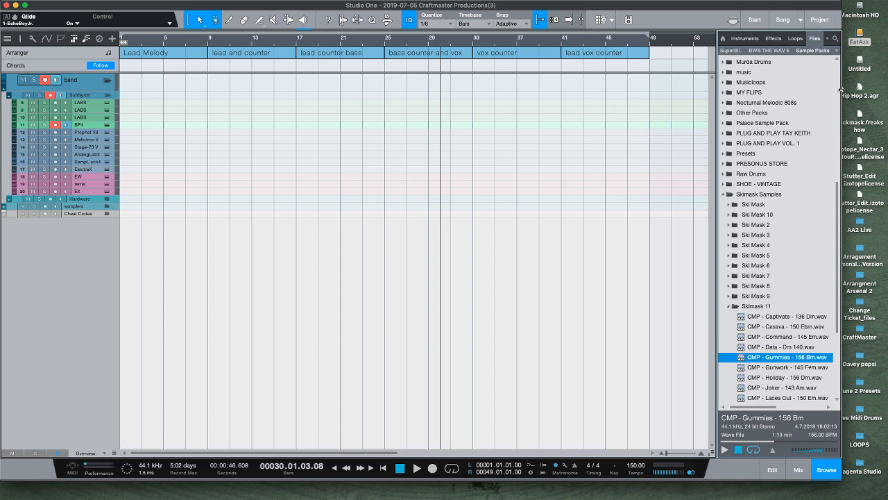
{"action": "left_click_drag", "start_coordinate": [842, 89], "coordinate": [887, 92]}
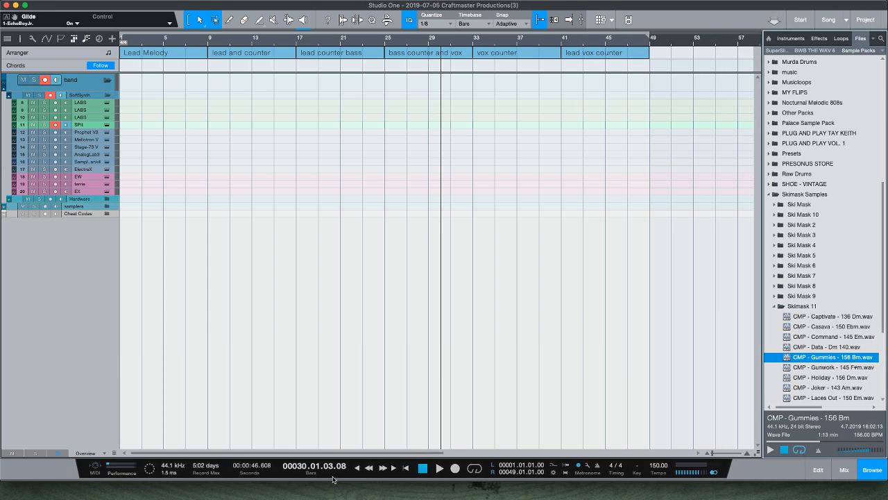
{"action": "left_click_drag", "start_coordinate": [332, 483], "coordinate": [325, 498]}
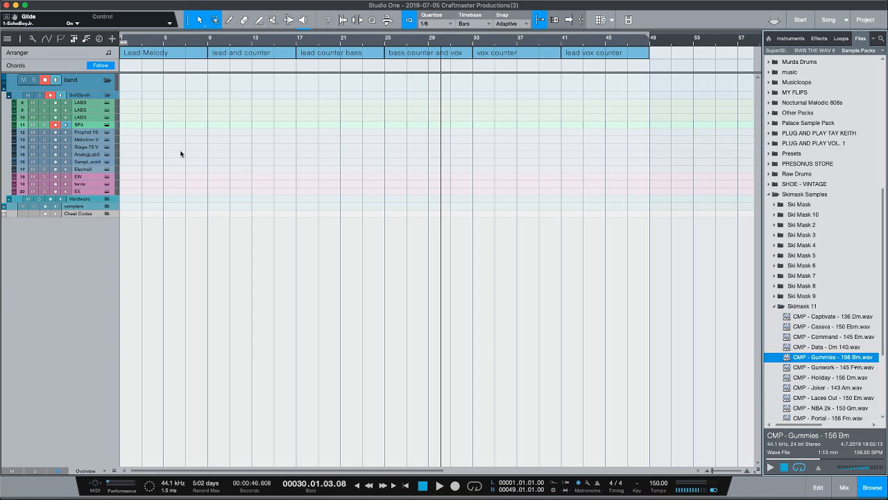
Set the track height to Small and zoom the timeline so the arranger sections up to bar 49 fill the view
{"action": "scroll", "coordinate": [186, 155], "scroll_direction": "up", "scroll_amount": 5}
{"action": "scroll", "coordinate": [185, 155], "scroll_direction": "down", "scroll_amount": 4}
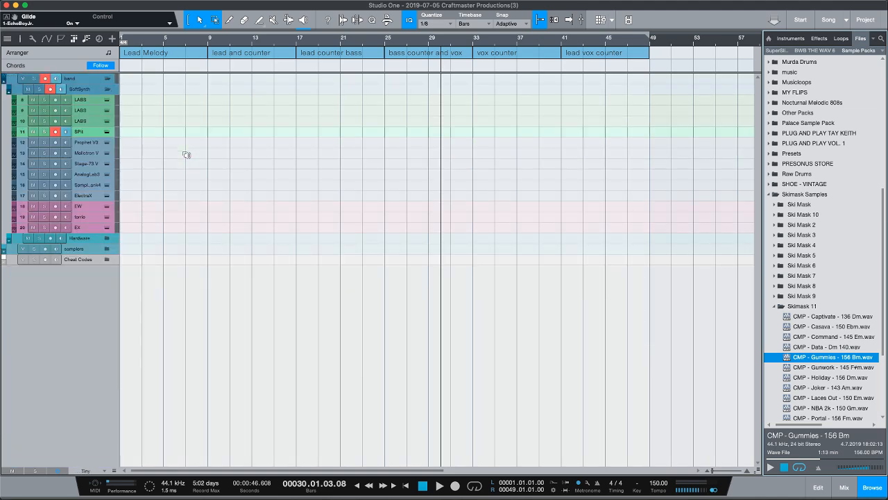
{"action": "scroll", "coordinate": [186, 155], "scroll_direction": "up", "scroll_amount": 1}
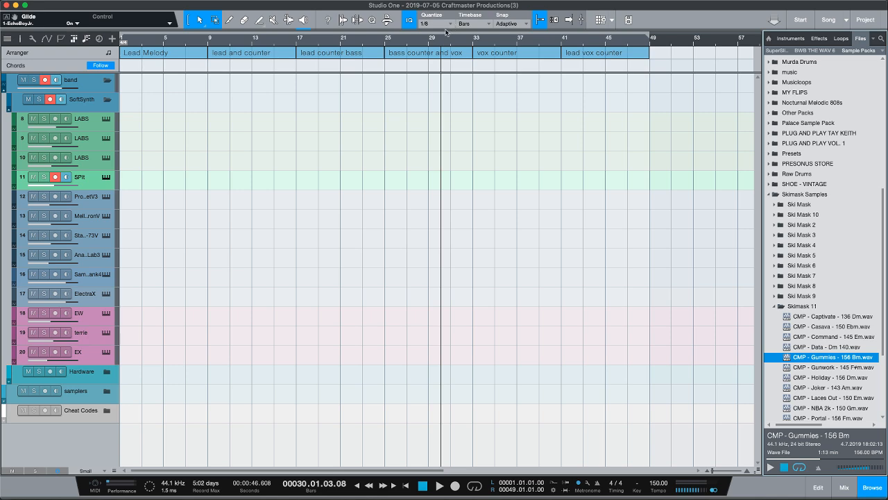
{"action": "left_click_drag", "start_coordinate": [450, 40], "coordinate": [456, 46]}
{"action": "scroll", "coordinate": [328, 114], "scroll_direction": "left", "scroll_amount": 3}
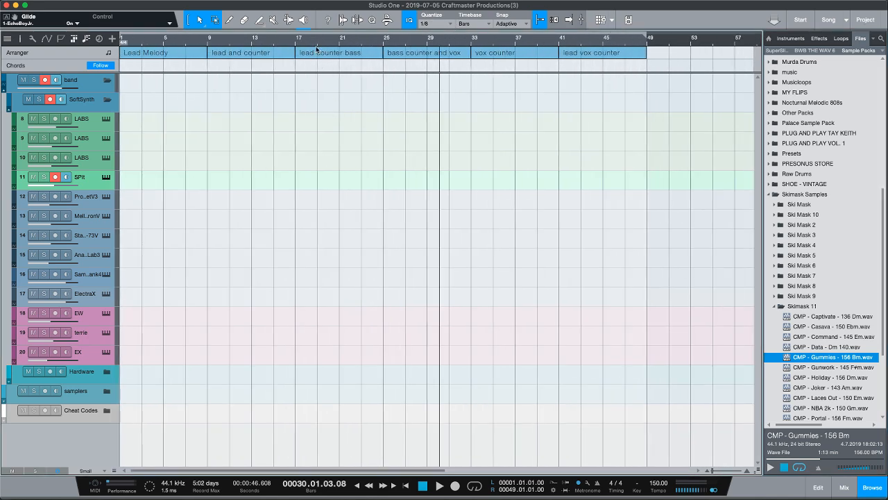
{"action": "scroll", "coordinate": [317, 48], "scroll_direction": "down", "scroll_amount": 1}
{"action": "scroll", "coordinate": [322, 43], "scroll_direction": "up", "scroll_amount": 4}
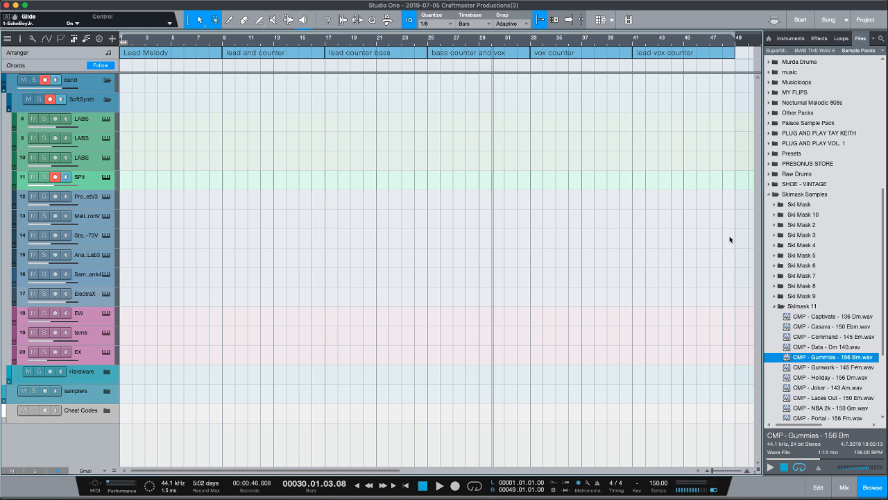
Collapse the Skimask 11 and Skimask Samples folders and look through the remaining sample packs
{"action": "scroll", "coordinate": [778, 306], "scroll_direction": "down", "scroll_amount": 1}
{"action": "left_click", "coordinate": [778, 306]}
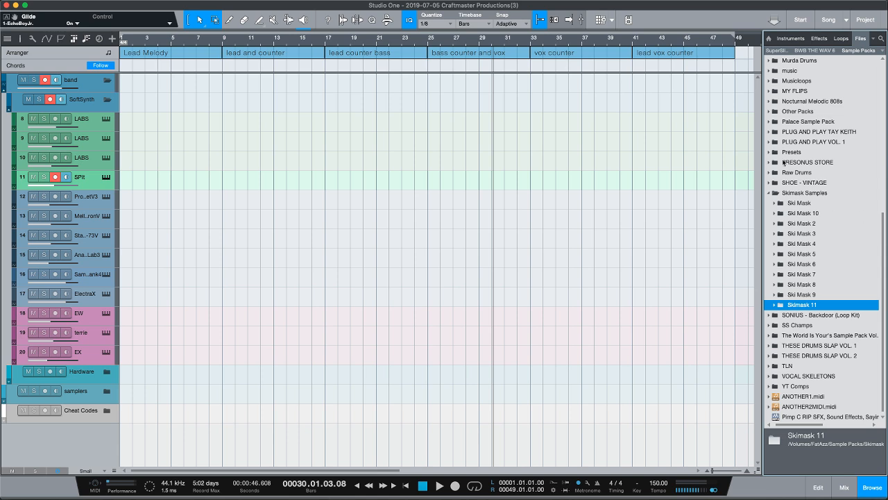
{"action": "left_click", "coordinate": [770, 193]}
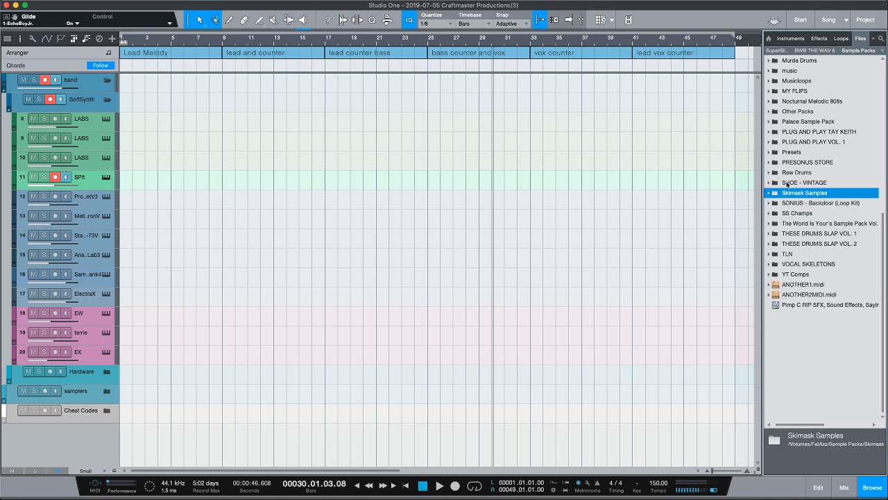
{"action": "scroll", "coordinate": [793, 88], "scroll_direction": "up", "scroll_amount": 10}
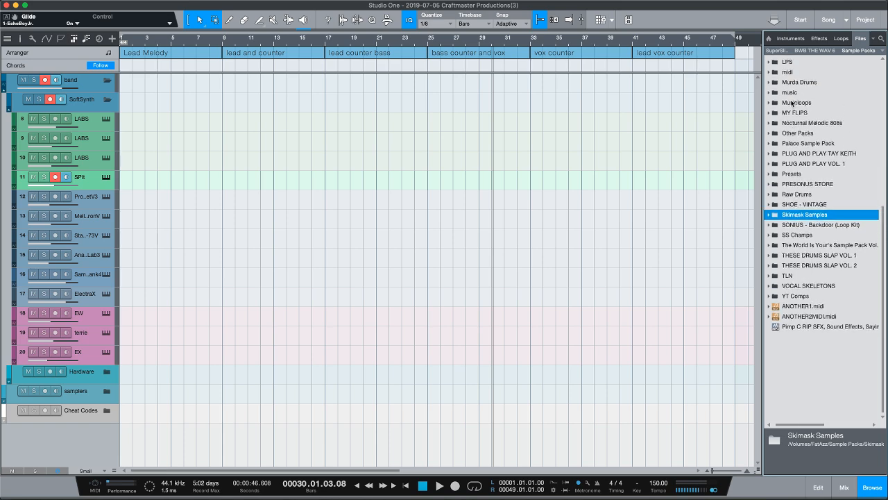
{"action": "scroll", "coordinate": [793, 103], "scroll_direction": "up", "scroll_amount": 4}
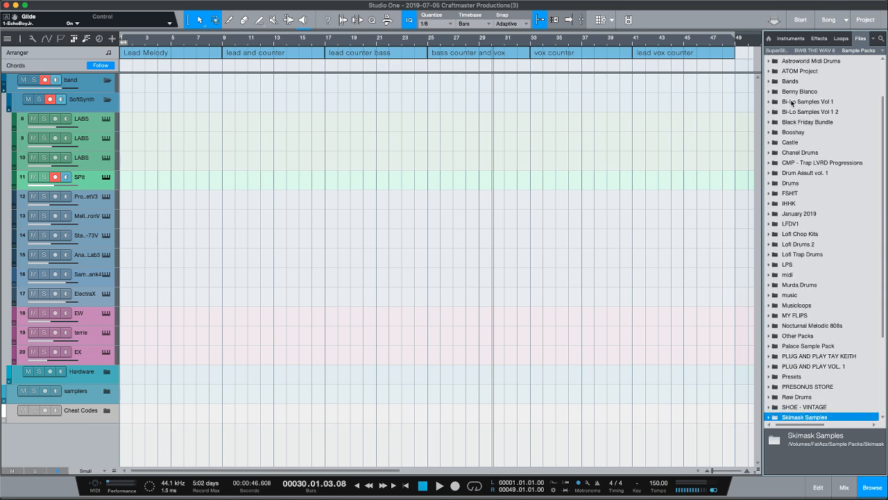
Switch the file browser to the Illmind location and place the CAREFUL STEPS (SAMPLE 135 BPM) loop at bar 1 on a new audio track
{"action": "left_click", "coordinate": [882, 53]}
{"action": "left_click", "coordinate": [819, 206]}
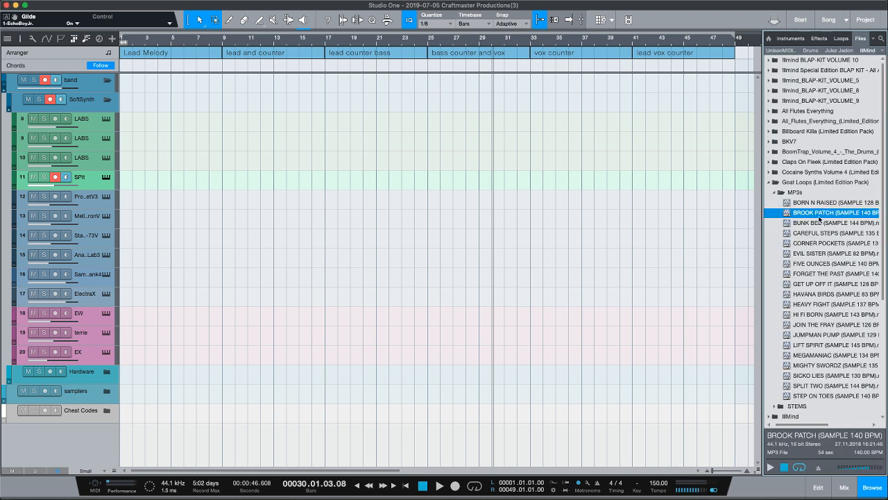
{"action": "left_click", "coordinate": [827, 233]}
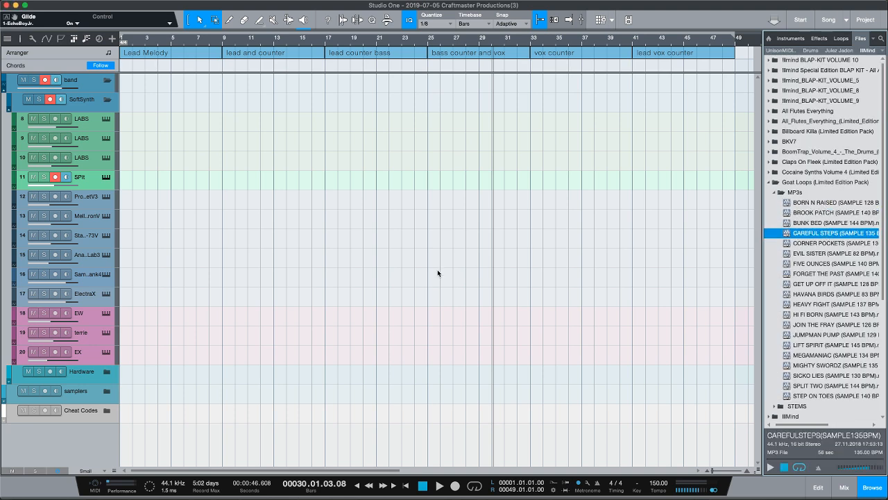
{"action": "left_click_drag", "start_coordinate": [146, 366], "coordinate": [139, 365]}
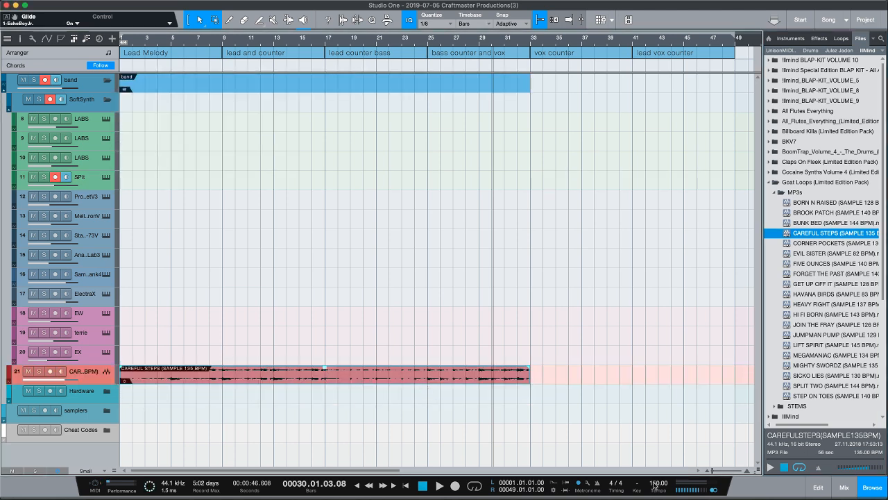
Set the song tempo to 136 BPM
{"action": "left_click_drag", "start_coordinate": [654, 486], "coordinate": [653, 483]}
{"action": "type", "text": "136"}
{"action": "key", "text": "Return"}
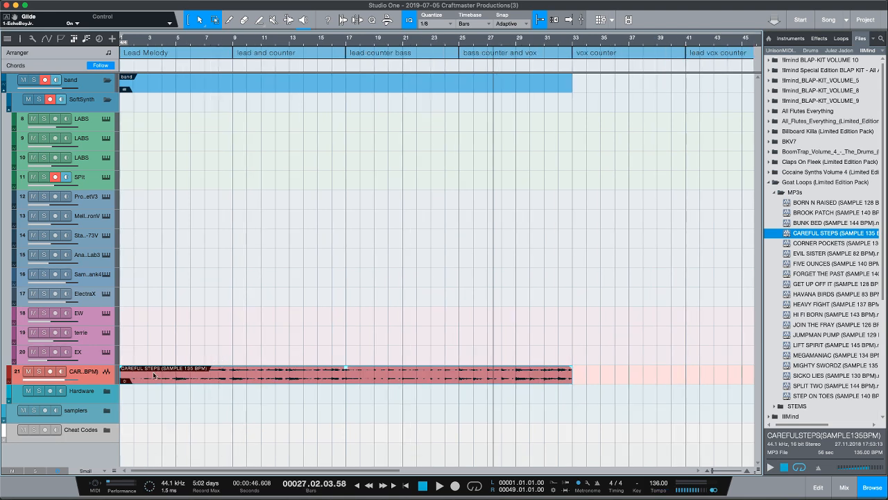
Trim the CAREFUL STEPS clip to its first eight bars and open it in Melodyne for note detection
{"action": "left_click_drag", "start_coordinate": [123, 377], "coordinate": [235, 380]}
{"action": "left_click_drag", "start_coordinate": [574, 373], "coordinate": [181, 376]}
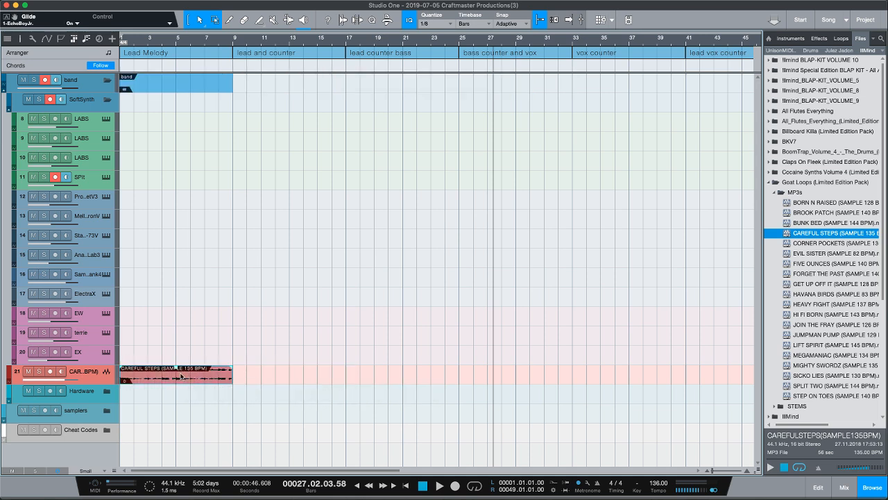
{"action": "key", "text": "super+m"}
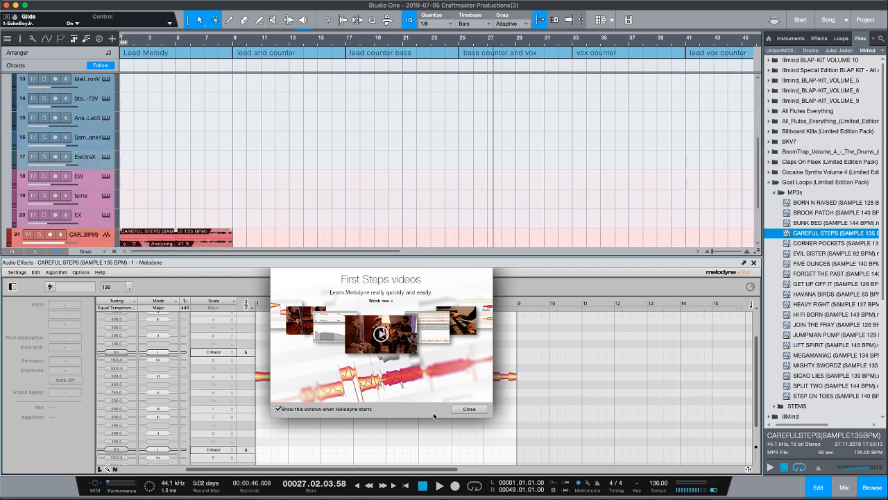
{"action": "left_click", "coordinate": [470, 409]}
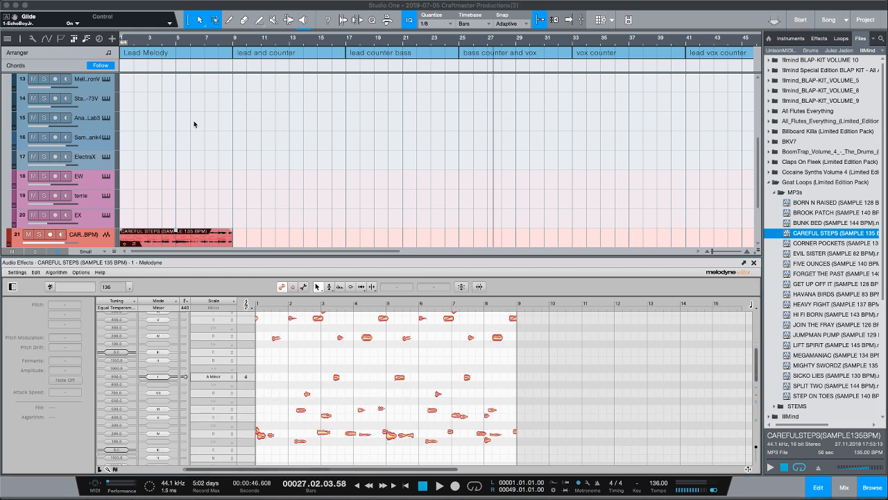
Convert the CAREFUL STEPS clip to MIDI on the Scaler track in the Cheat Codes folder and delete the audio clip
{"action": "scroll", "coordinate": [174, 153], "scroll_direction": "down", "scroll_amount": 2}
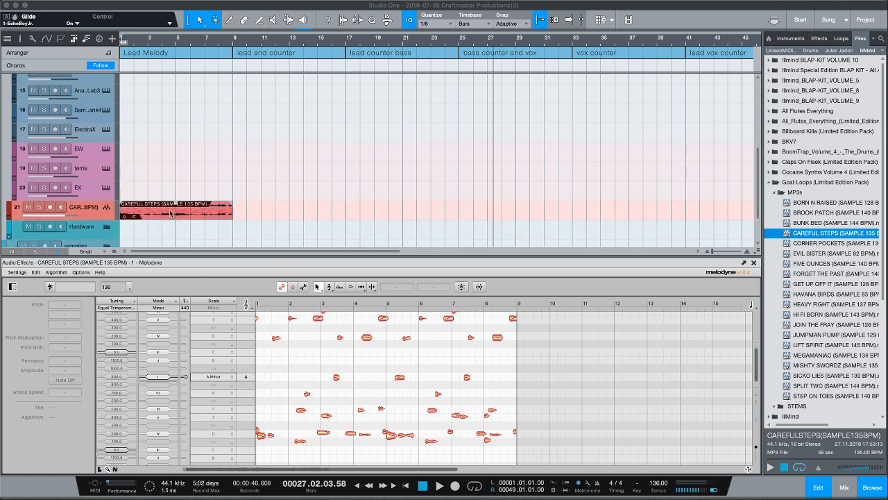
{"action": "scroll", "coordinate": [171, 211], "scroll_direction": "down", "scroll_amount": 3}
{"action": "left_click", "coordinate": [109, 218]}
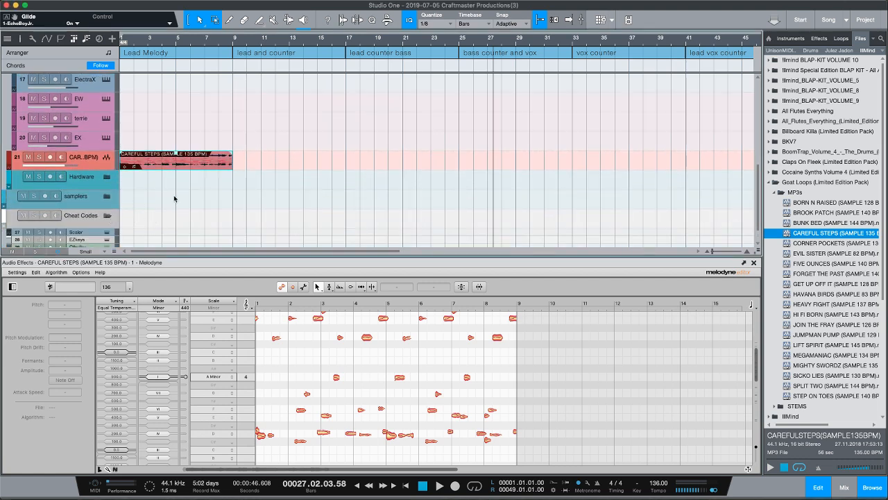
{"action": "scroll", "coordinate": [174, 152], "scroll_direction": "down", "scroll_amount": 1}
{"action": "left_click_drag", "start_coordinate": [175, 139], "coordinate": [163, 211]}
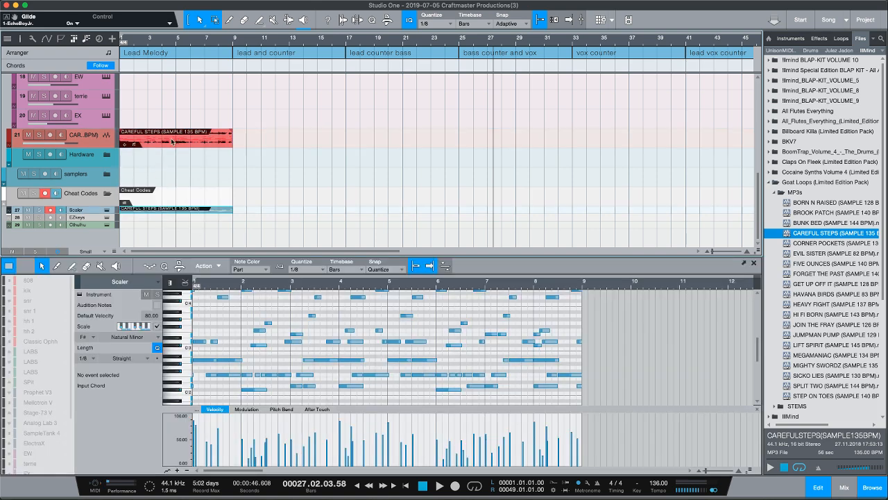
{"action": "left_click", "coordinate": [172, 141]}
{"action": "key", "text": "Delete"}
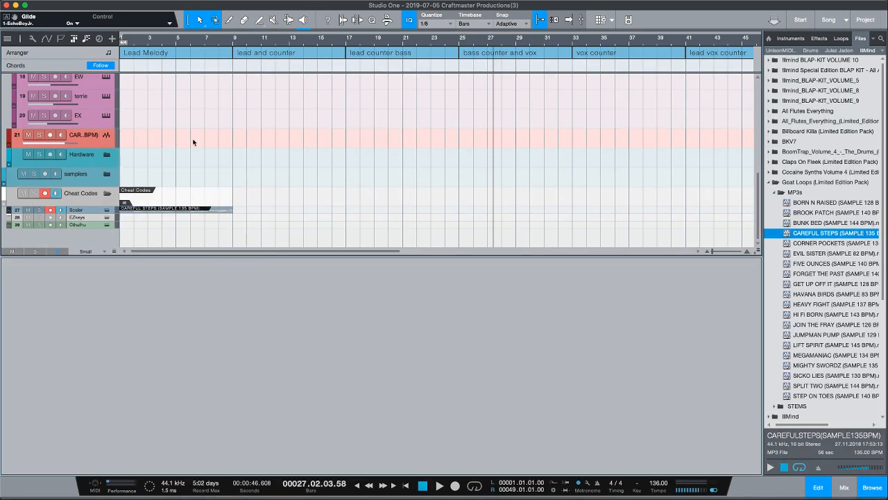
Make the Scaler track taller and open its Scaler instrument window
{"action": "left_click_drag", "start_coordinate": [94, 213], "coordinate": [120, 245]}
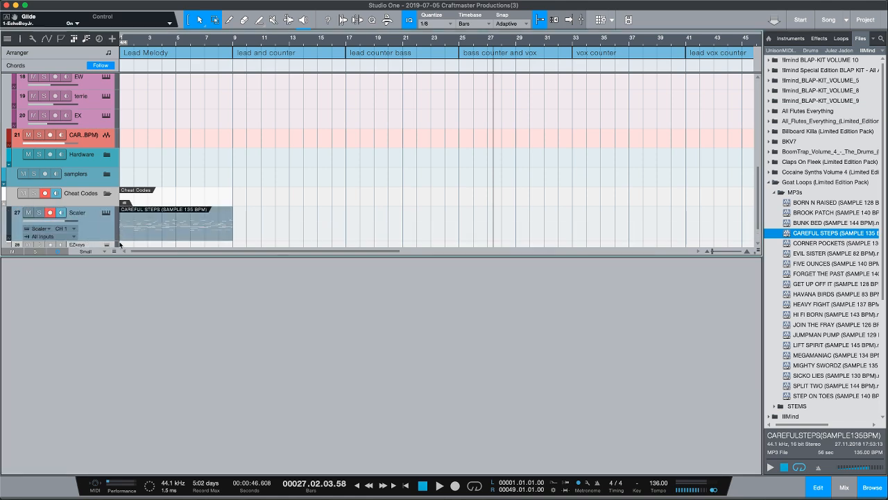
{"action": "left_click", "coordinate": [107, 212]}
{"action": "left_click", "coordinate": [417, 243]}
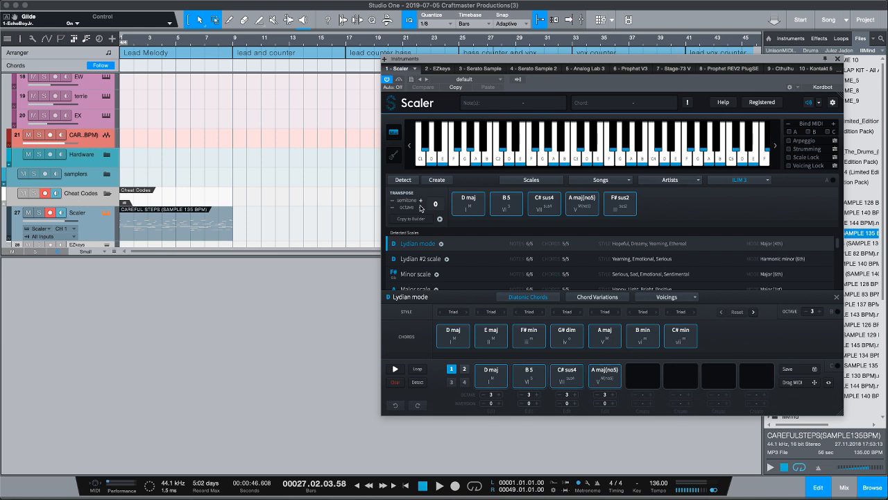
Clear the old chords from Scaler's chord builder and switch to an empty Detect section
{"action": "left_click", "coordinate": [440, 218]}
{"action": "left_click", "coordinate": [394, 383]}
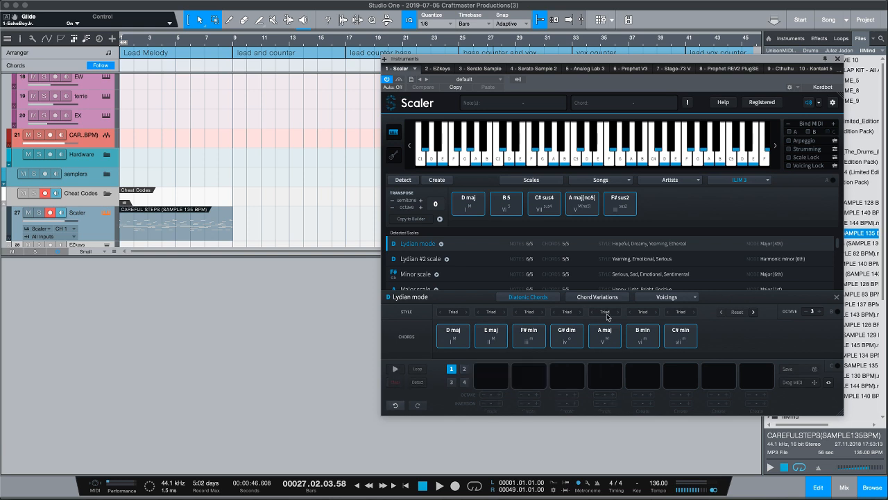
{"action": "left_click", "coordinate": [402, 180]}
{"action": "left_click", "coordinate": [411, 197]}
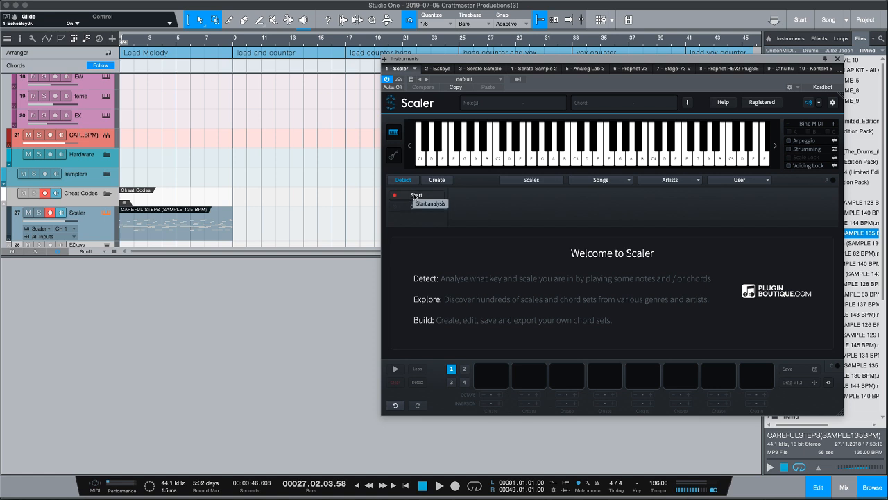
Start Scaler's chord detection and play the CAREFUL STEPS MIDI part from bar 1 to about bar 5
{"action": "left_click", "coordinate": [413, 198]}
{"action": "scroll", "coordinate": [324, 218], "scroll_direction": "down", "scroll_amount": 2}
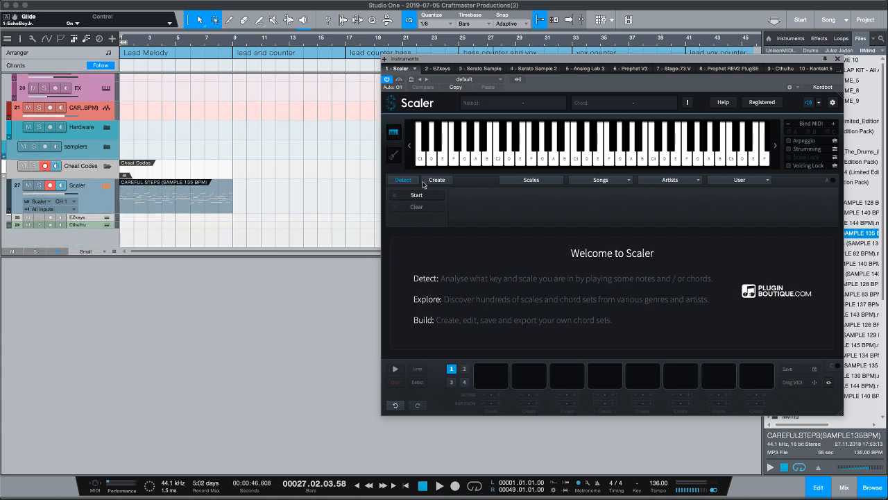
{"action": "left_click", "coordinate": [393, 196]}
{"action": "key", "text": "space"}
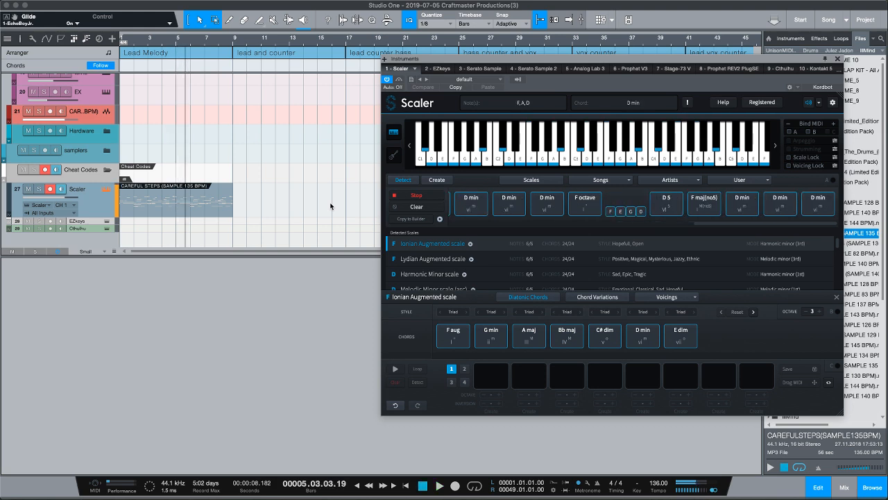
{"action": "key", "text": "space"}
Delete the CAREFUL STEPS MIDI part from the Scaler track and move the Scaler window clear of the file browser
{"action": "left_click_drag", "start_coordinate": [234, 205], "coordinate": [178, 209]}
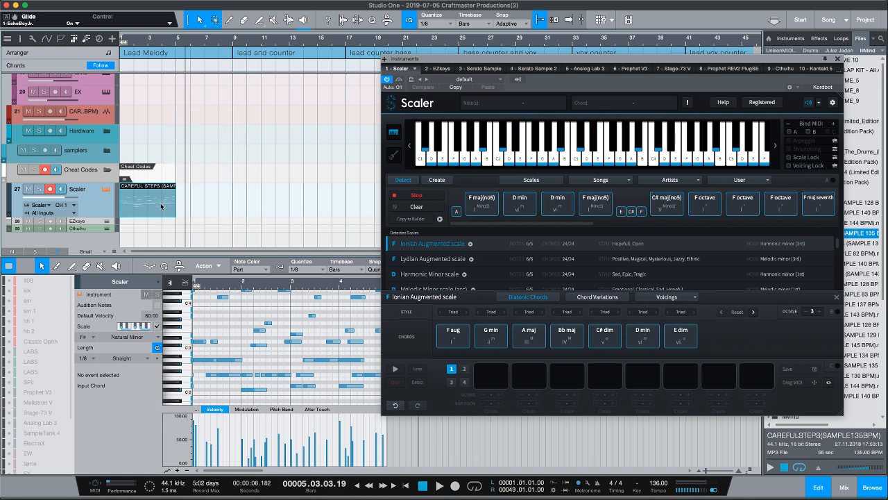
{"action": "key", "text": "Delete"}
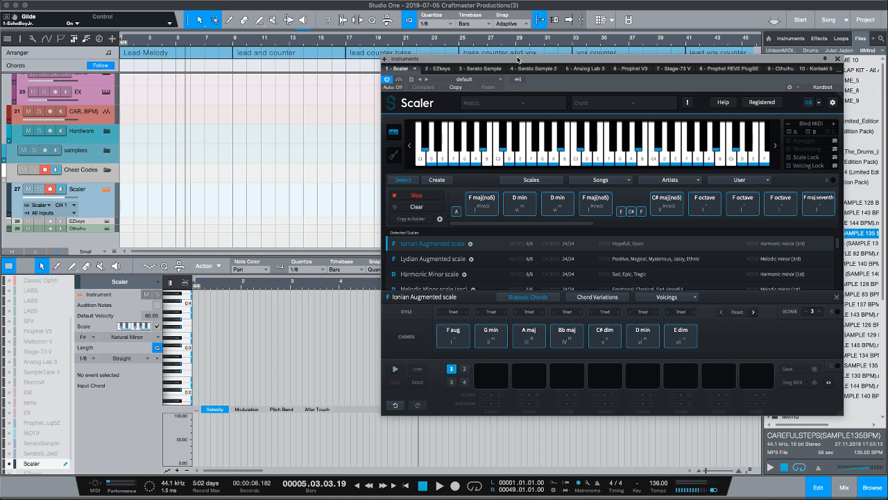
{"action": "left_click_drag", "start_coordinate": [518, 59], "coordinate": [427, 50]}
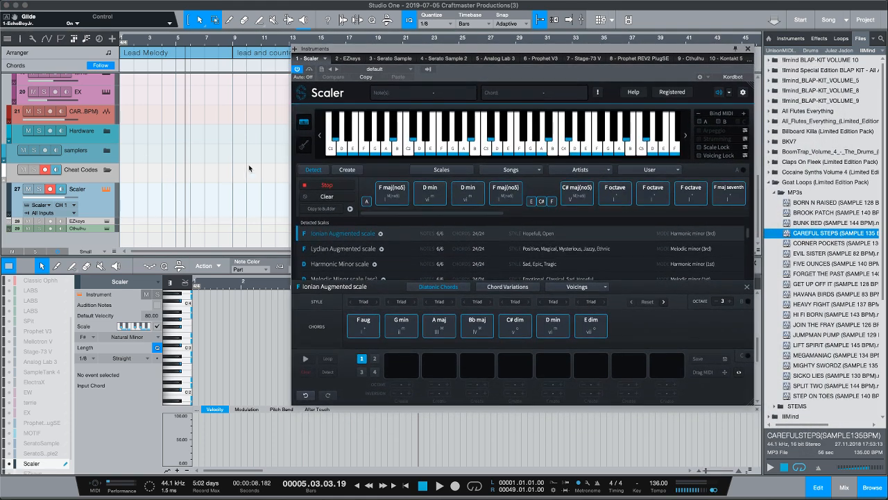
Stop the chord detection and audition detected chords, including D min and F maj seventh
{"action": "left_click", "coordinate": [311, 186]}
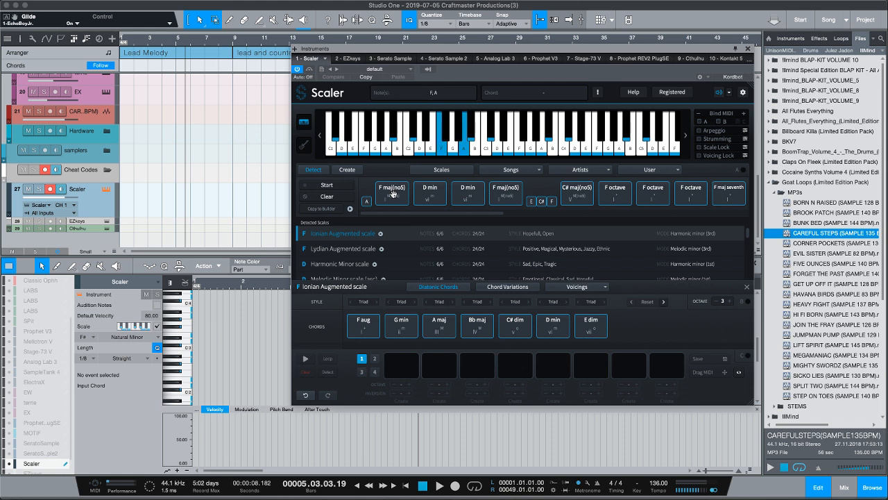
{"action": "left_click", "coordinate": [433, 197]}
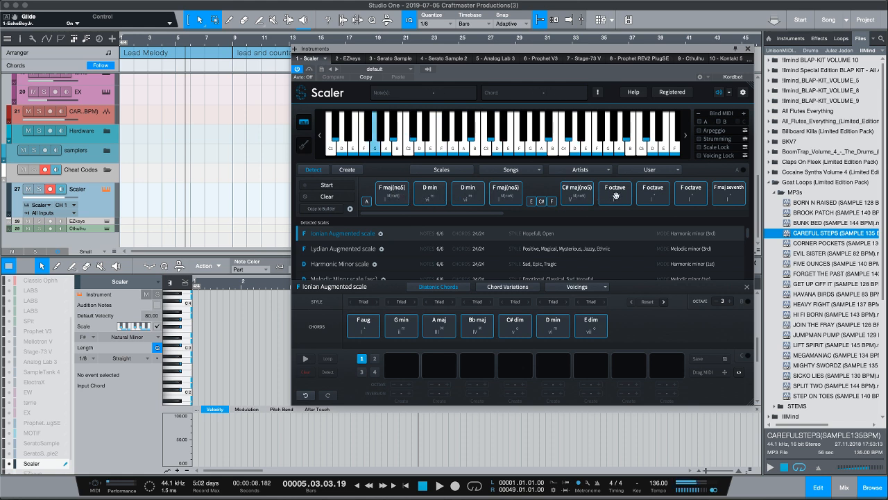
{"action": "left_click", "coordinate": [727, 194]}
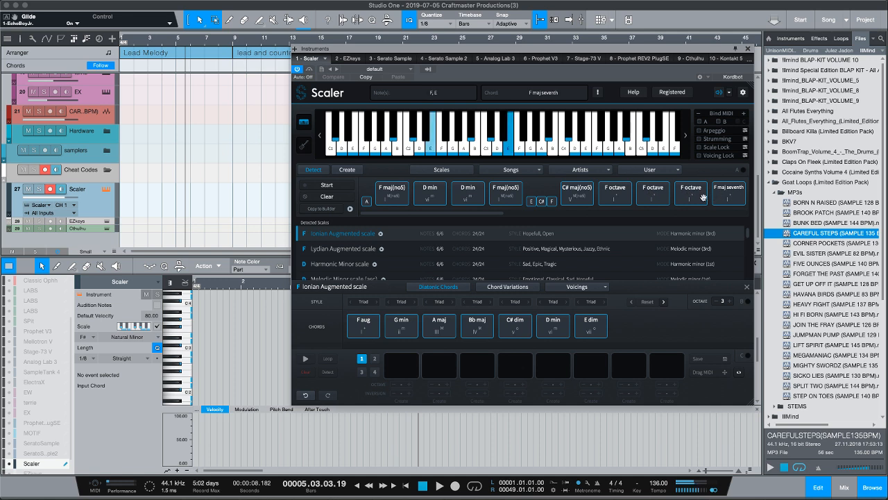
Audition the later detected chords in Scaler, comparing the D min chords with F maj(no5)
{"action": "scroll", "coordinate": [702, 197], "scroll_direction": "right", "scroll_amount": 5}
{"action": "left_click", "coordinate": [617, 198]}
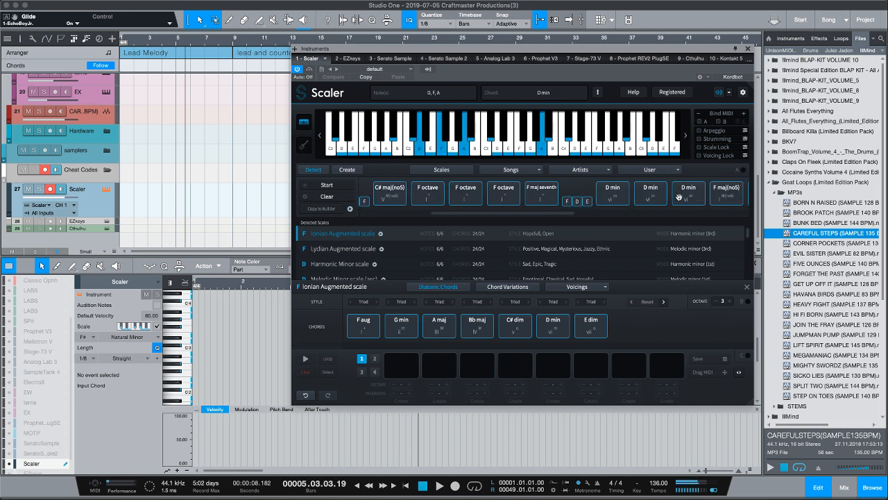
{"action": "left_click", "coordinate": [726, 194]}
{"action": "left_click", "coordinate": [617, 199]}
{"action": "left_click", "coordinate": [659, 197]}
{"action": "left_click", "coordinate": [695, 197]}
{"action": "left_click", "coordinate": [725, 196]}
{"action": "left_click", "coordinate": [613, 201]}
{"action": "left_click", "coordinate": [697, 198]}
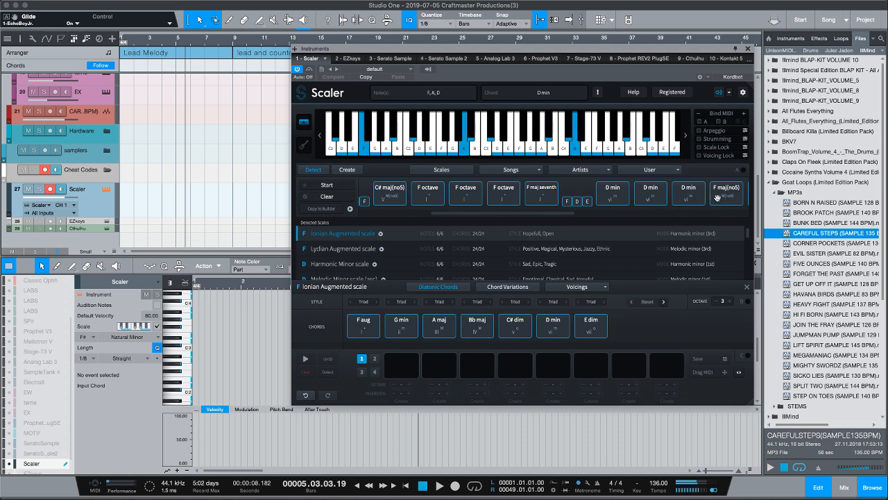
{"action": "left_click", "coordinate": [725, 197]}
Add the detected D min and F maj(no5) chords to the first two slots of Scaler's chord builder
{"action": "left_click_drag", "start_coordinate": [613, 201], "coordinate": [403, 365]}
{"action": "left_click", "coordinate": [727, 197]}
{"action": "left_click_drag", "start_coordinate": [726, 196], "coordinate": [440, 364]}
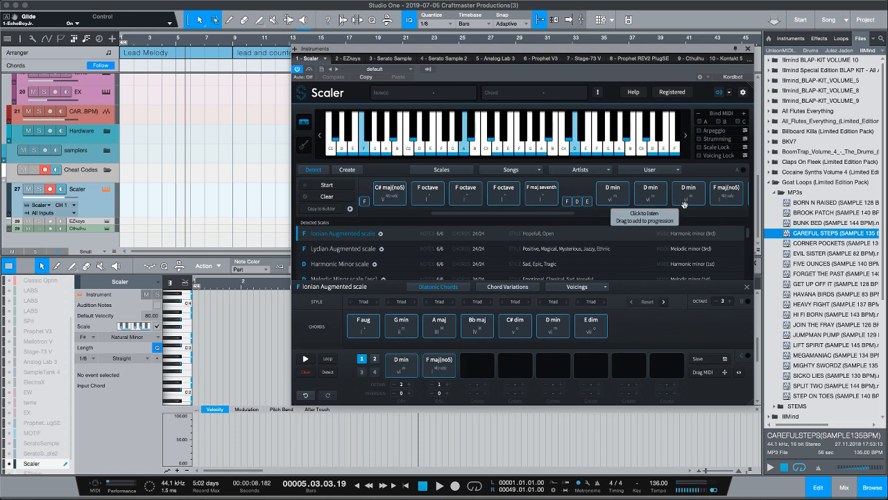
{"action": "left_click", "coordinate": [684, 199]}
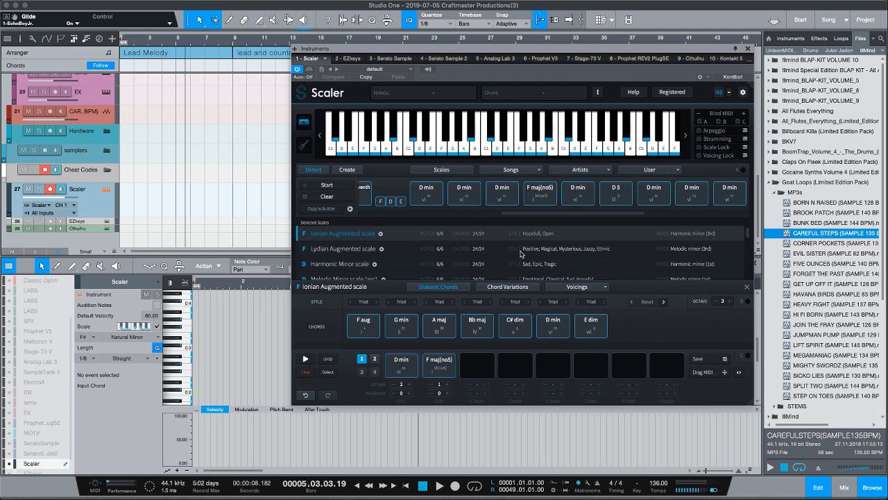
Browse Scaler's voicings, user chord sets and Craftmaster community chord sets without loading any
{"action": "left_click", "coordinate": [589, 286]}
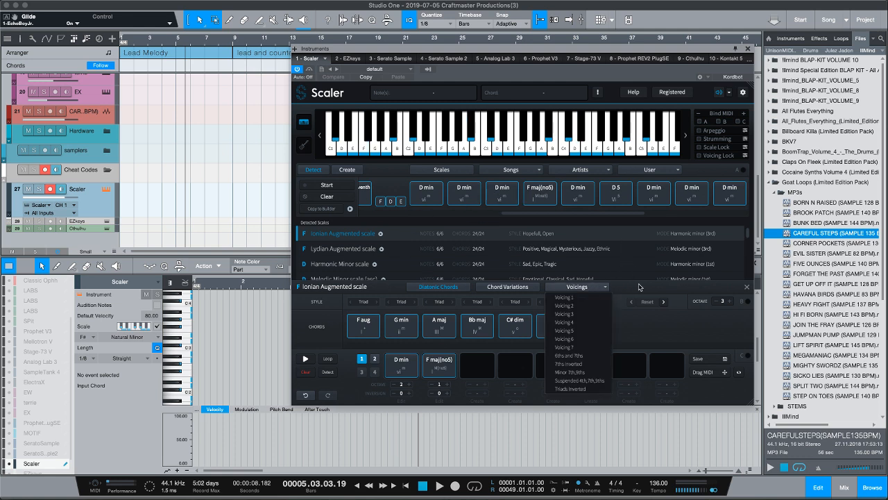
{"action": "left_click", "coordinate": [659, 288]}
{"action": "left_click", "coordinate": [649, 170]}
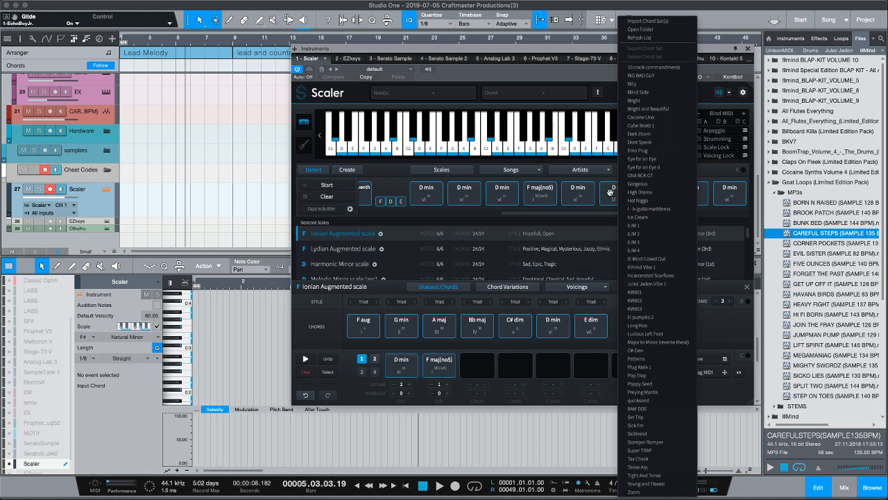
{"action": "left_click", "coordinate": [728, 228]}
{"action": "left_click", "coordinate": [607, 172]}
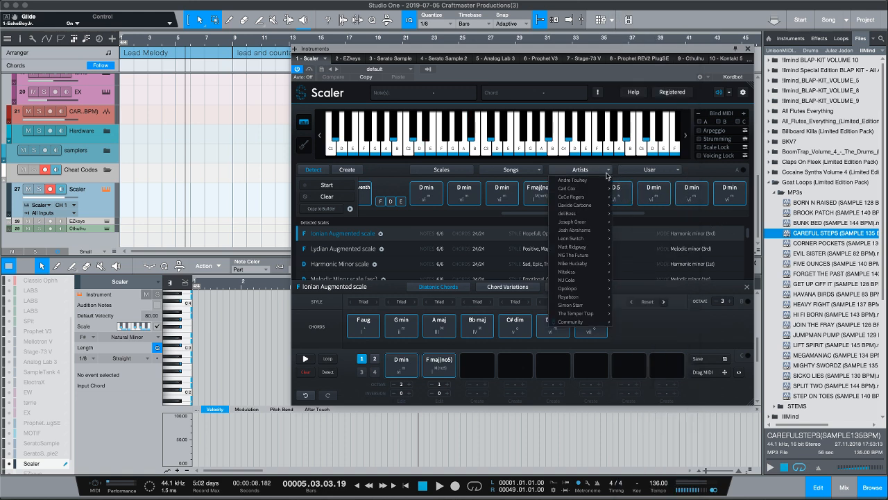
{"action": "mouse_move", "coordinate": [576, 312]}
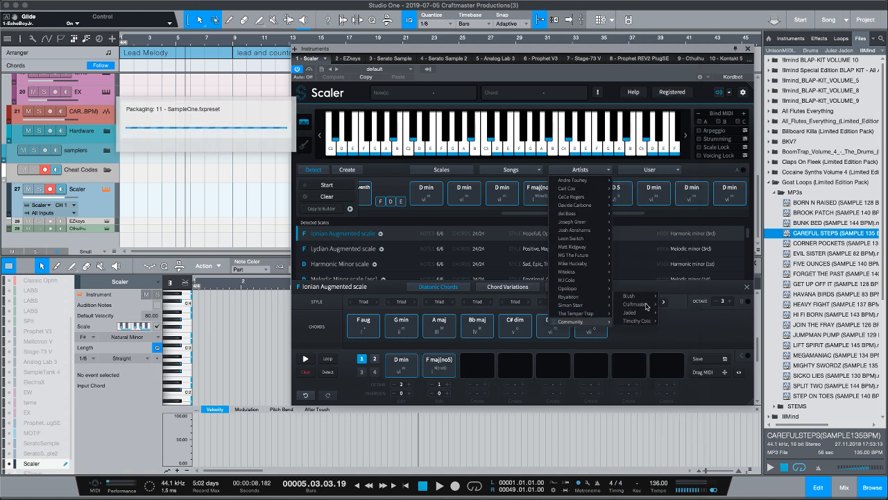
{"action": "mouse_move", "coordinate": [635, 304]}
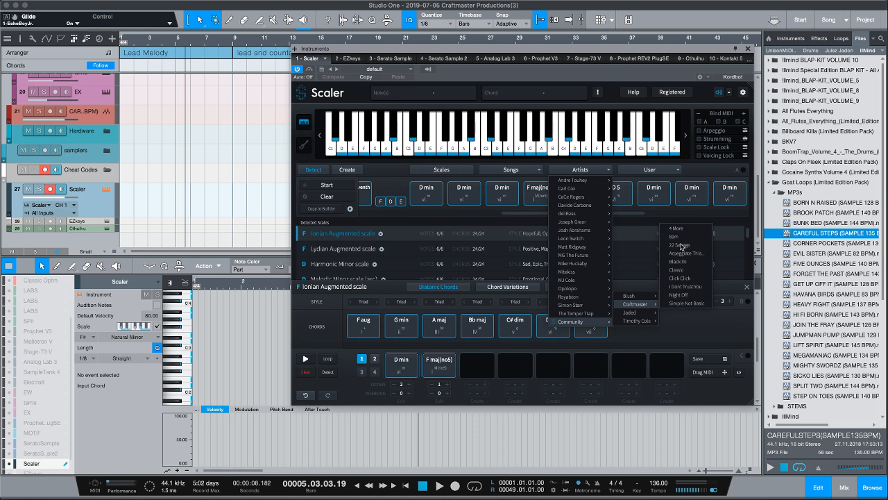
{"action": "left_click", "coordinate": [705, 333]}
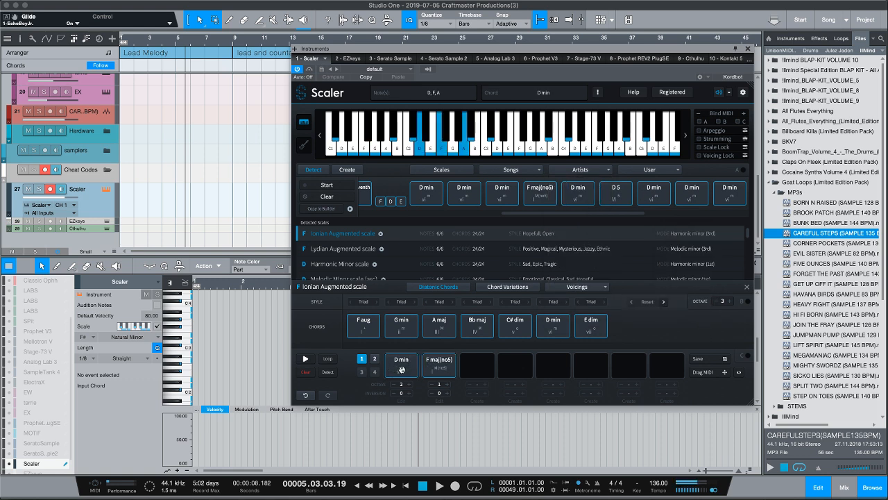
Audition the builder's D min and F maj(no5) chords alternately
{"action": "left_click", "coordinate": [435, 368]}
{"action": "left_click", "coordinate": [414, 372]}
{"action": "left_click", "coordinate": [431, 372]}
{"action": "left_click", "coordinate": [410, 370]}
{"action": "left_click", "coordinate": [440, 369]}
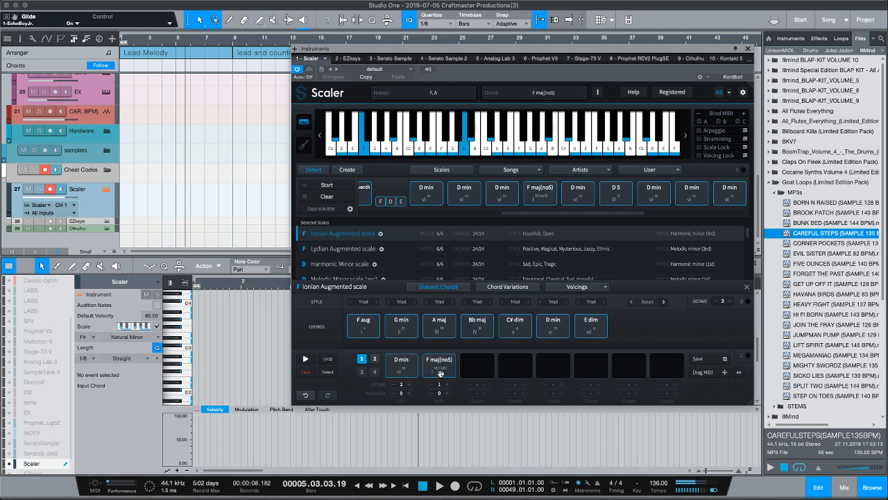
Try another detected D min in the chord builder's third slot and remove it again
{"action": "left_click", "coordinate": [654, 196]}
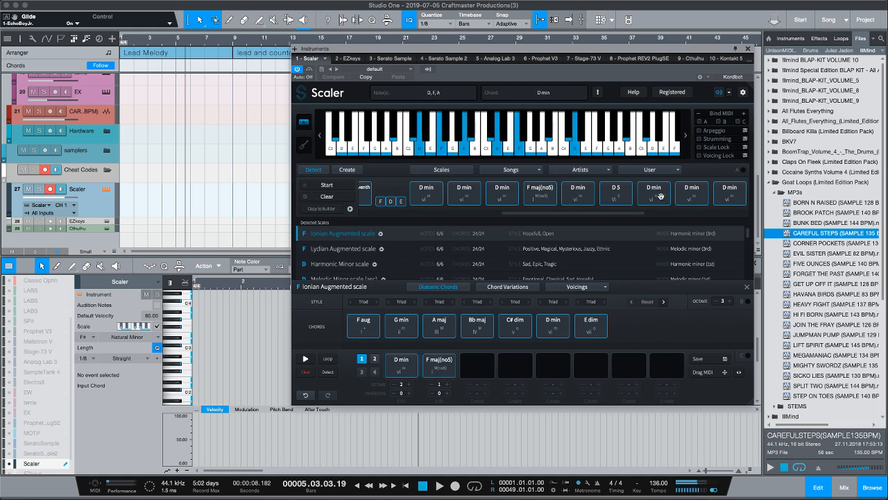
{"action": "left_click_drag", "start_coordinate": [478, 360], "coordinate": [477, 363]}
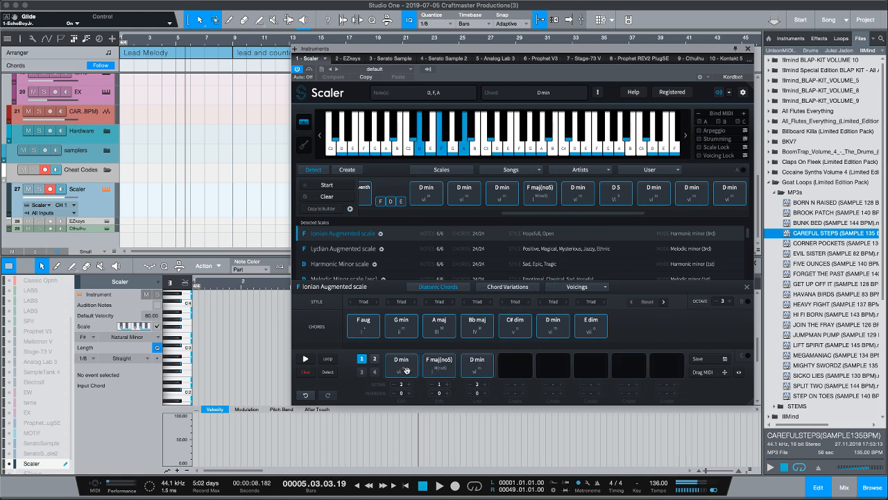
{"action": "right_click", "coordinate": [471, 370]}
{"action": "mouse_move", "coordinate": [507, 304]}
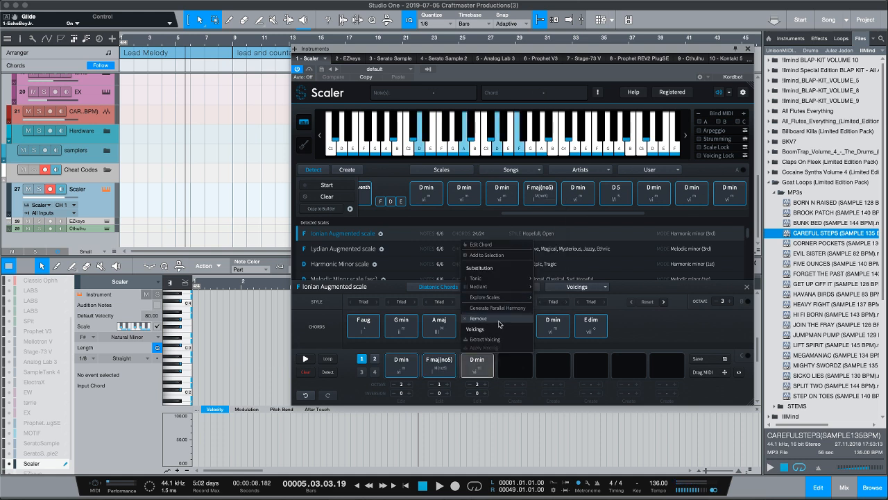
{"action": "left_click", "coordinate": [498, 320]}
Audition the remaining detected chords towards the end of the list, including D 5
{"action": "scroll", "coordinate": [628, 194], "scroll_direction": "right", "scroll_amount": 4}
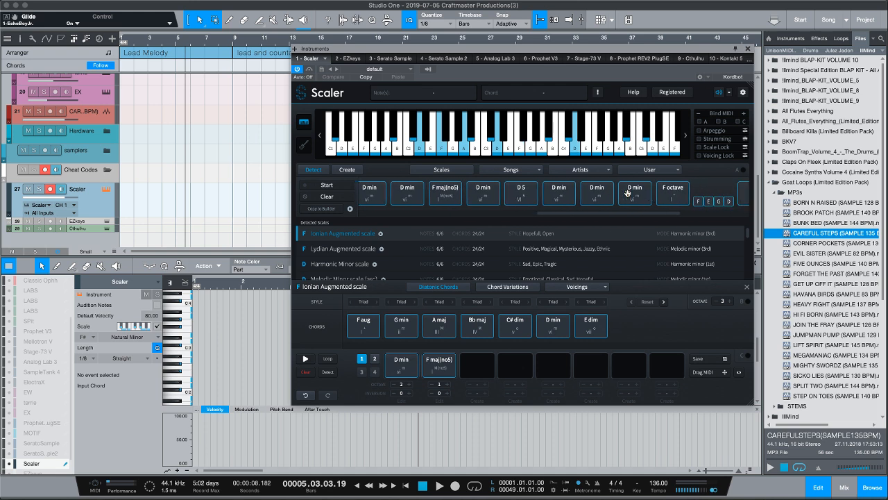
{"action": "left_click", "coordinate": [645, 195]}
{"action": "scroll", "coordinate": [638, 195], "scroll_direction": "right", "scroll_amount": 3}
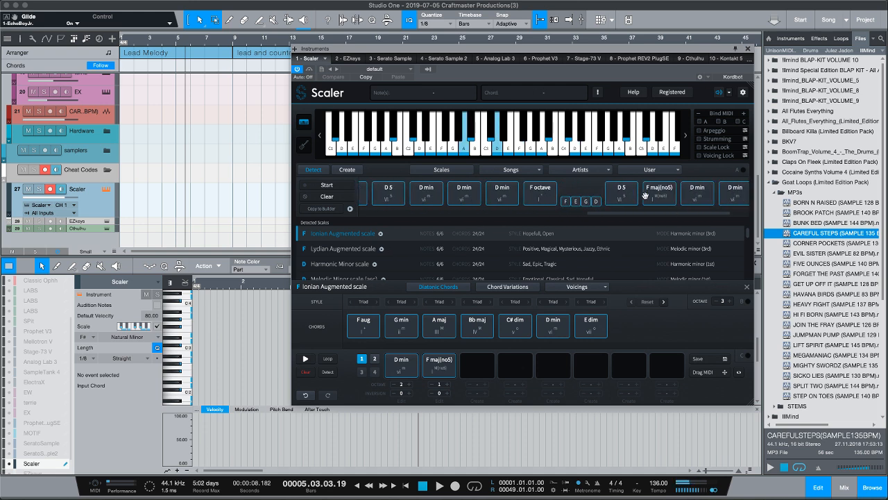
{"action": "left_click", "coordinate": [626, 197]}
{"action": "scroll", "coordinate": [652, 196], "scroll_direction": "right", "scroll_amount": 2}
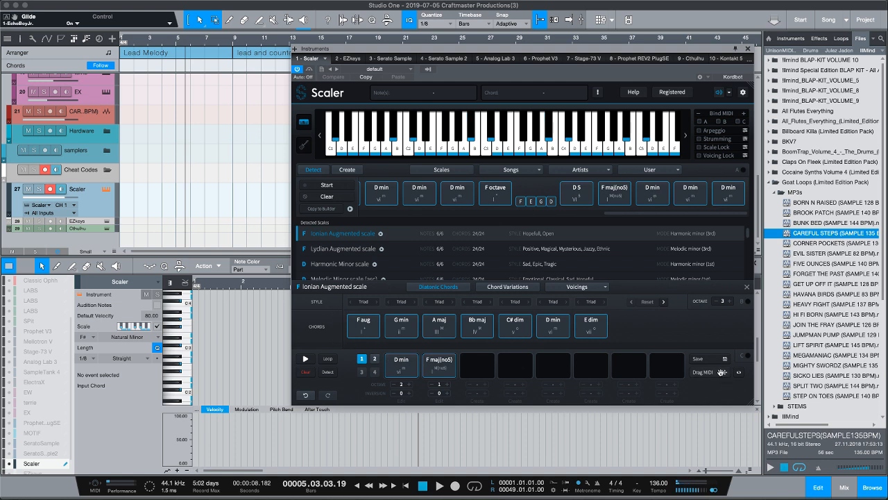
Try to export the D min and F maj(no5) progression as MIDI onto the Scaler track
{"action": "left_click_drag", "start_coordinate": [721, 372], "coordinate": [187, 327]}
{"action": "left_click_drag", "start_coordinate": [149, 173], "coordinate": [669, 438]}
{"action": "left_click_drag", "start_coordinate": [703, 373], "coordinate": [149, 198]}
{"action": "left_click_drag", "start_coordinate": [716, 372], "coordinate": [357, 102]}
Move the Scaler window clear of the lower tracks and hide the note editor to show the full arrangement
{"action": "left_click_drag", "start_coordinate": [408, 51], "coordinate": [465, 1]}
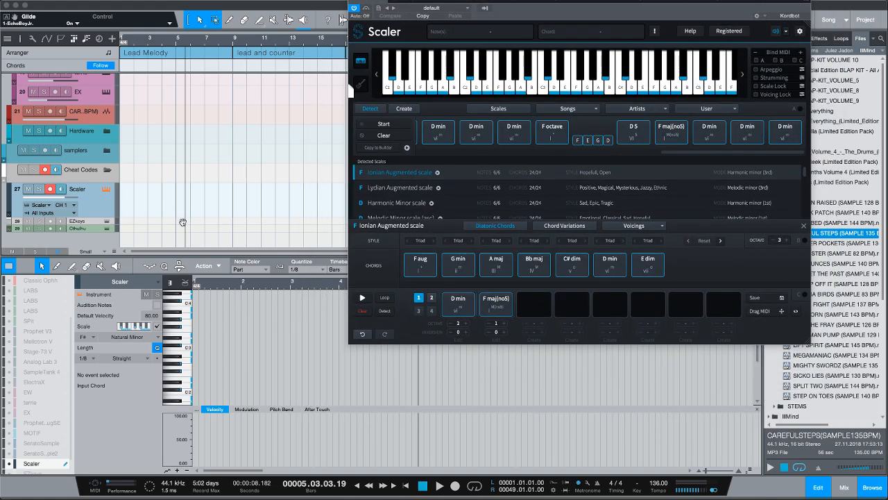
{"action": "key", "text": "F3"}
{"action": "key", "text": "F3"}
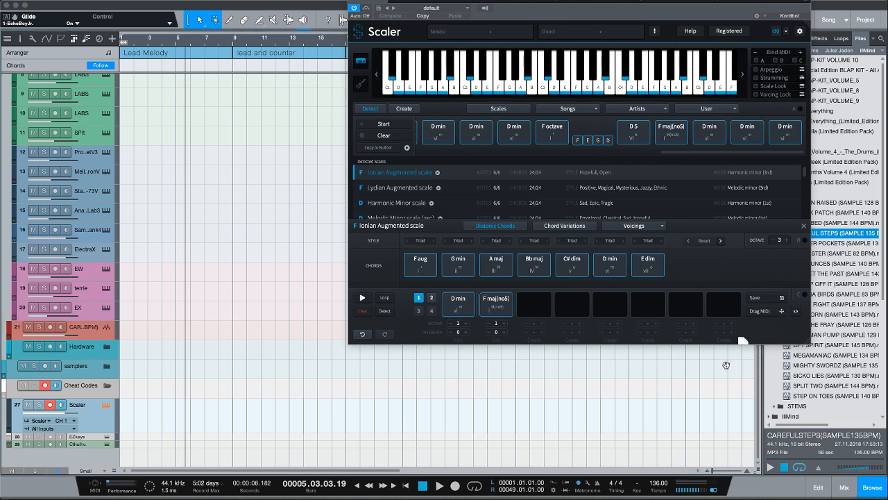
Retry placing the two-chord progression as MIDI in the arrangement, and bring the Scaler window fully back on screen
{"action": "left_click_drag", "start_coordinate": [780, 312], "coordinate": [307, 371]}
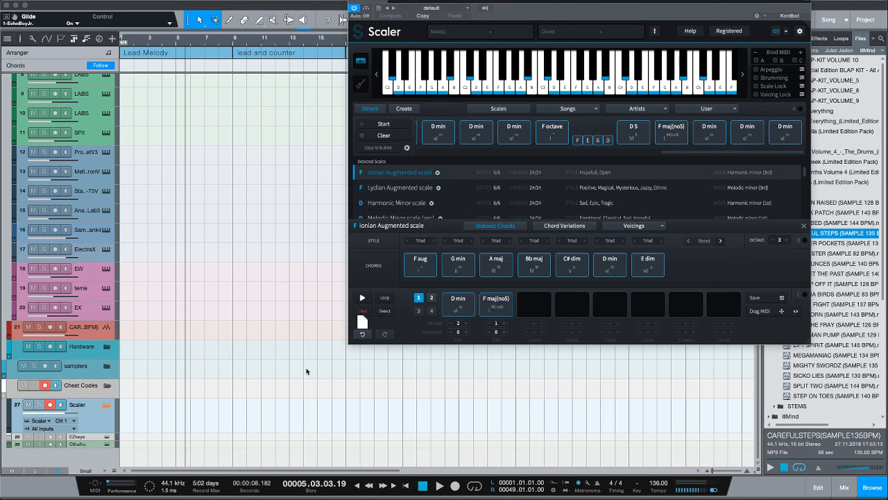
{"action": "left_click", "coordinate": [305, 283]}
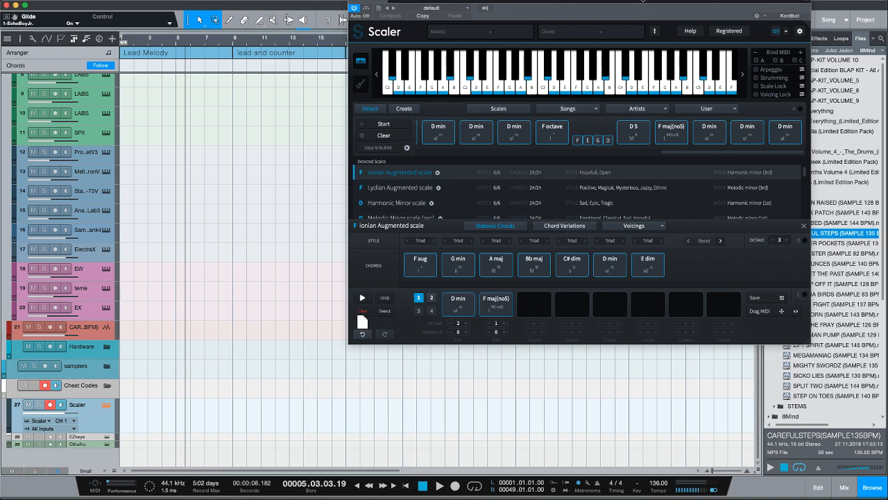
{"action": "left_click_drag", "start_coordinate": [643, 5], "coordinate": [563, 73]}
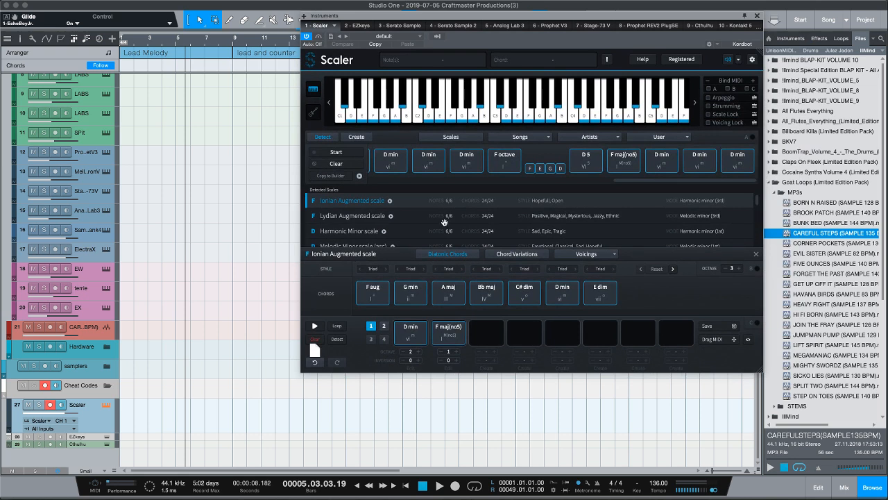
Replay D min several times and F maj(no5) once in the chord builder to check them
{"action": "left_click", "coordinate": [410, 328]}
{"action": "left_click", "coordinate": [414, 324]}
{"action": "left_click", "coordinate": [413, 327]}
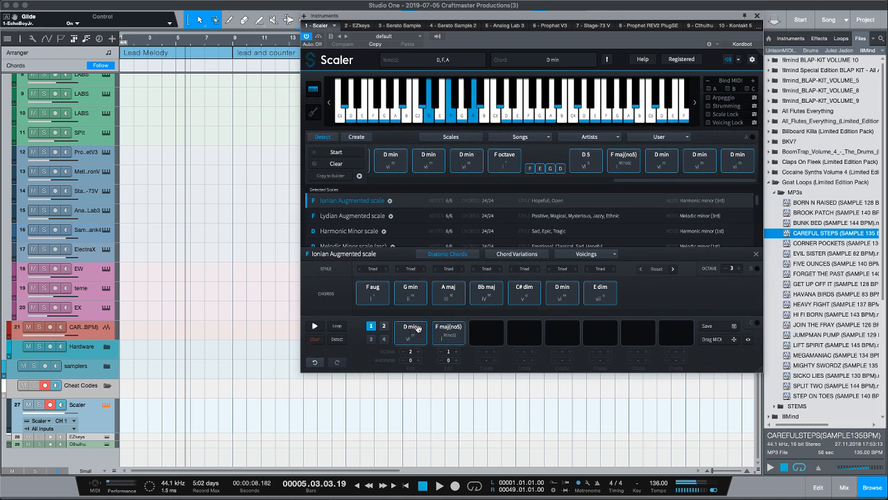
{"action": "left_click", "coordinate": [455, 335]}
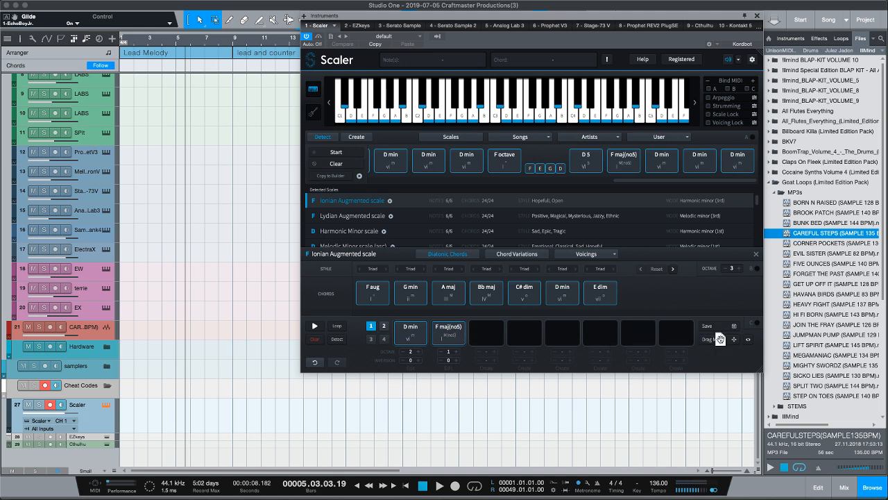
Attempt the builder's MIDI export into the arrangement once more, and shift the Scaler window over
{"action": "left_click_drag", "start_coordinate": [720, 339], "coordinate": [711, 393]}
{"action": "left_click_drag", "start_coordinate": [709, 392], "coordinate": [219, 210]}
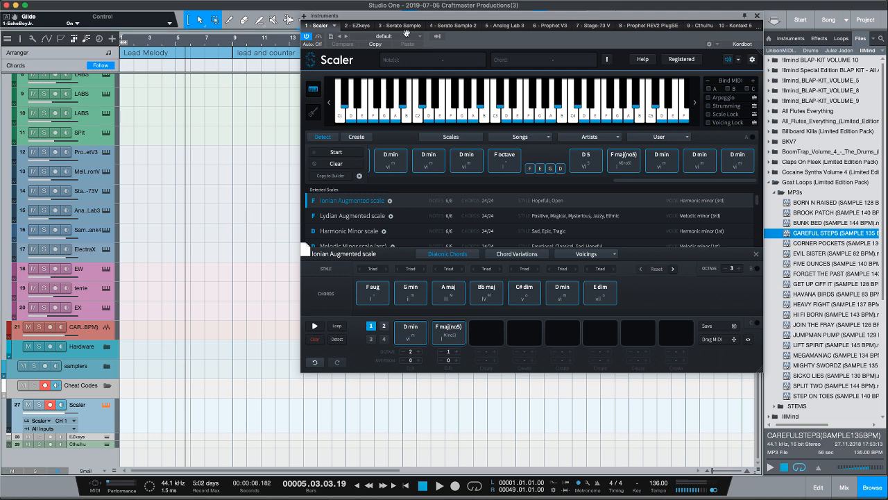
{"action": "left_click_drag", "start_coordinate": [430, 14], "coordinate": [367, 26]}
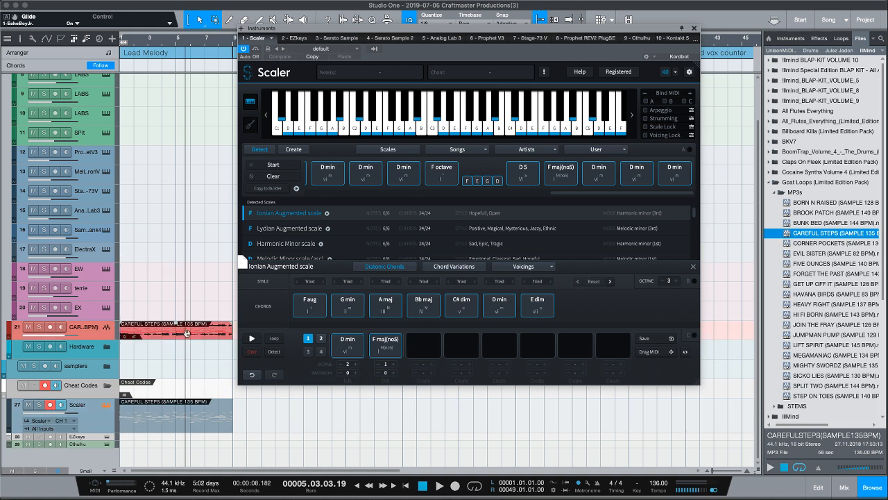
Clear the detected chords and the chord builder in Scaler, and start a new chord detection
{"action": "left_click", "coordinate": [275, 177]}
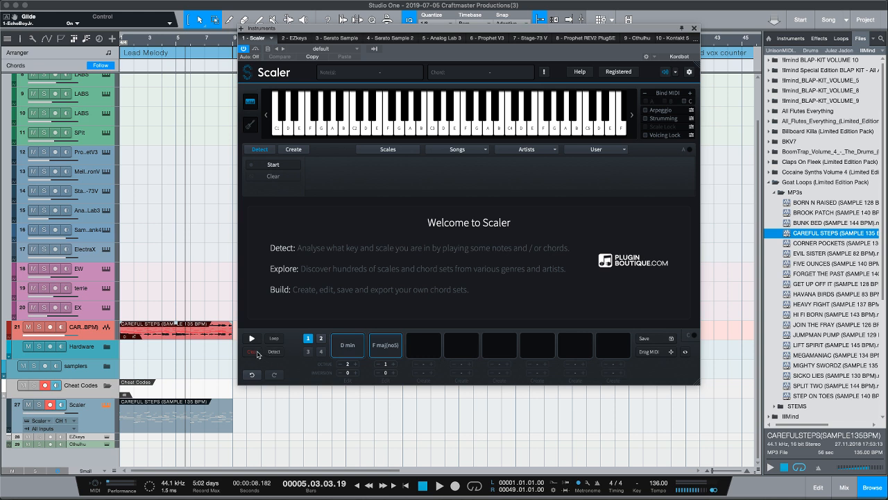
{"action": "left_click", "coordinate": [257, 354]}
{"action": "left_click", "coordinate": [273, 165]}
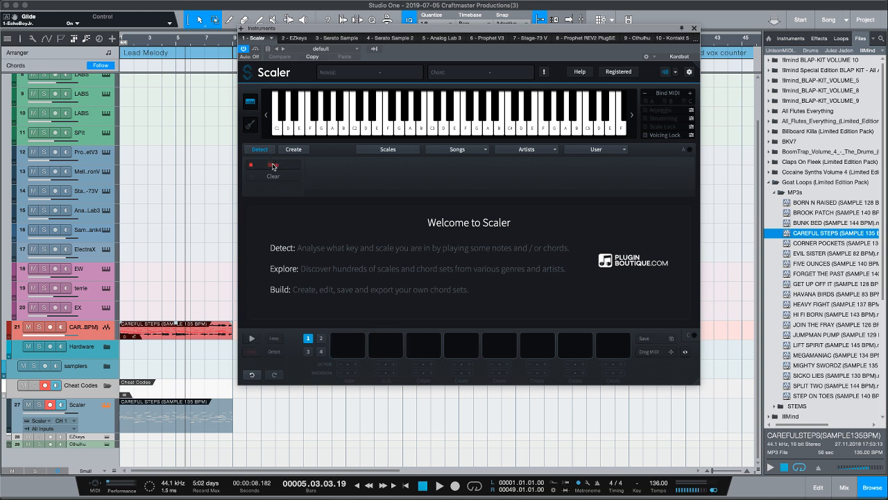
Play the CAREFUL STEPS MIDI part from bar 1 to about bar 5 with the CAREFUL STEPS audio track muted
{"action": "key", "text": "space"}
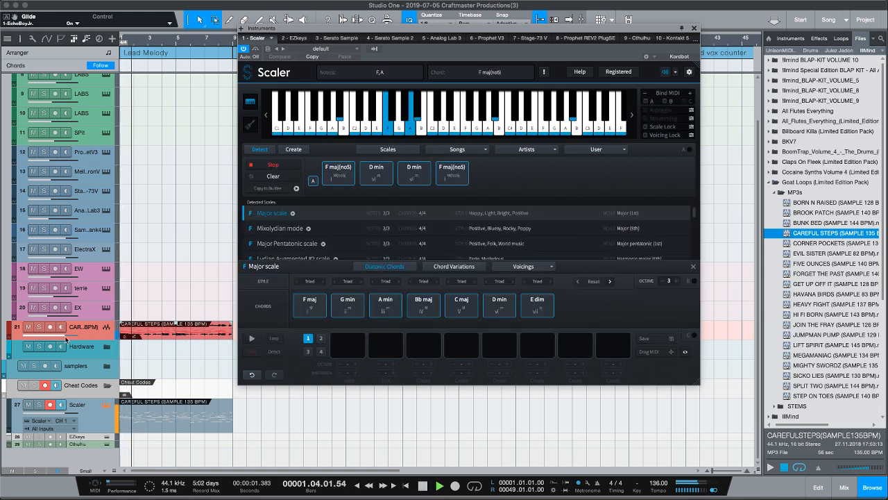
{"action": "left_click", "coordinate": [29, 326]}
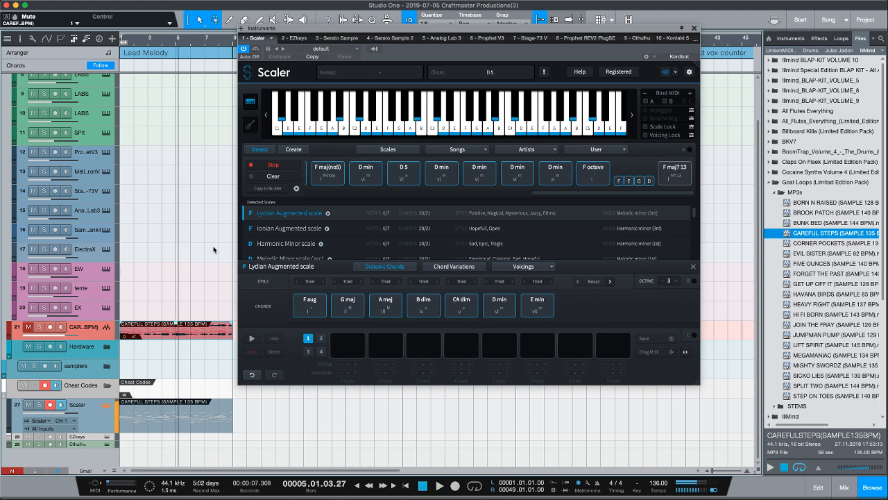
{"action": "key", "text": "space"}
Add the first detected F maj(no5) chord to the builder's first slot and try to export it as MIDI
{"action": "scroll", "coordinate": [419, 125], "scroll_direction": "left", "scroll_amount": 5}
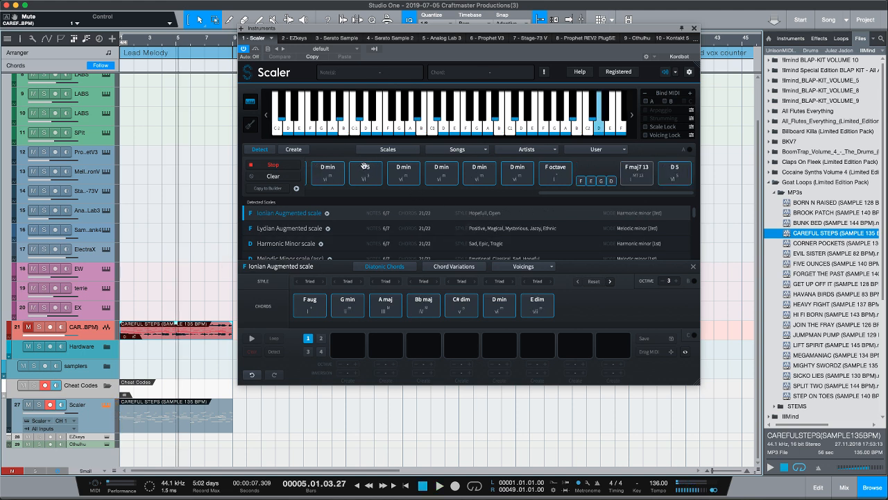
{"action": "scroll", "coordinate": [351, 175], "scroll_direction": "left", "scroll_amount": 2}
{"action": "scroll", "coordinate": [351, 175], "scroll_direction": "left", "scroll_amount": 3}
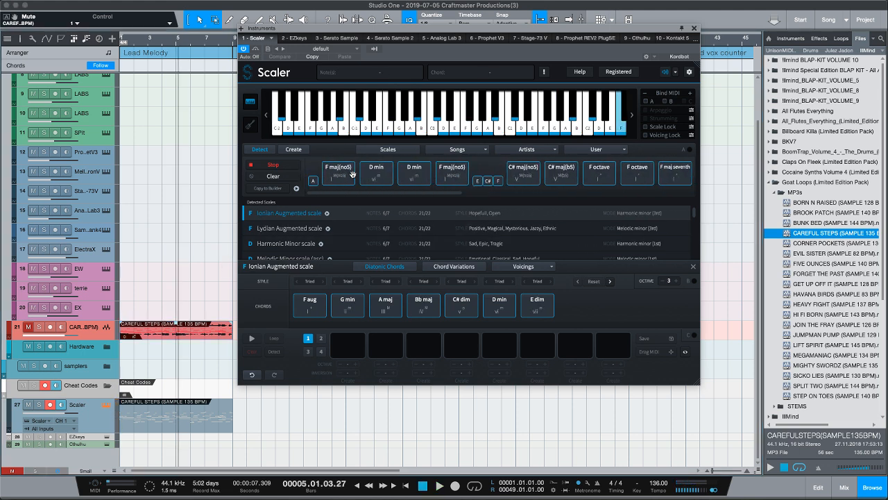
{"action": "left_click", "coordinate": [346, 175]}
{"action": "left_click_drag", "start_coordinate": [341, 175], "coordinate": [340, 342]}
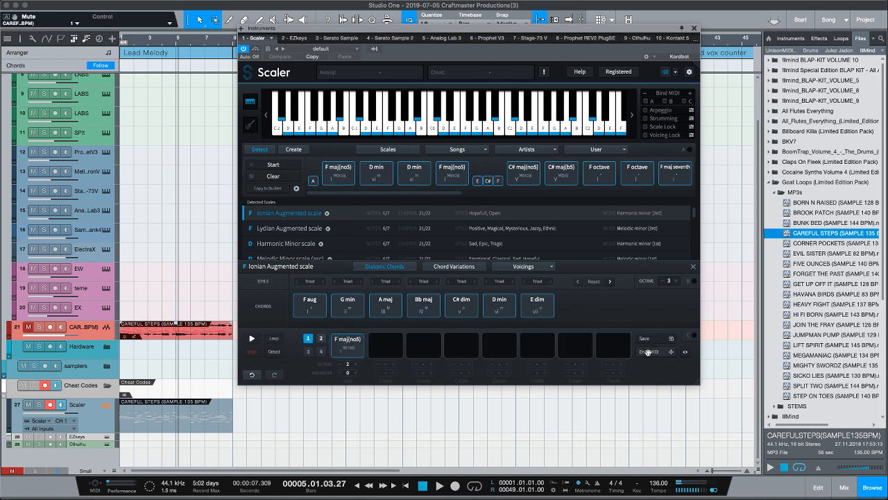
{"action": "left_click_drag", "start_coordinate": [647, 353], "coordinate": [723, 285]}
Close the Scaler window and show the mixer below the arrangement
{"action": "left_click", "coordinate": [694, 29]}
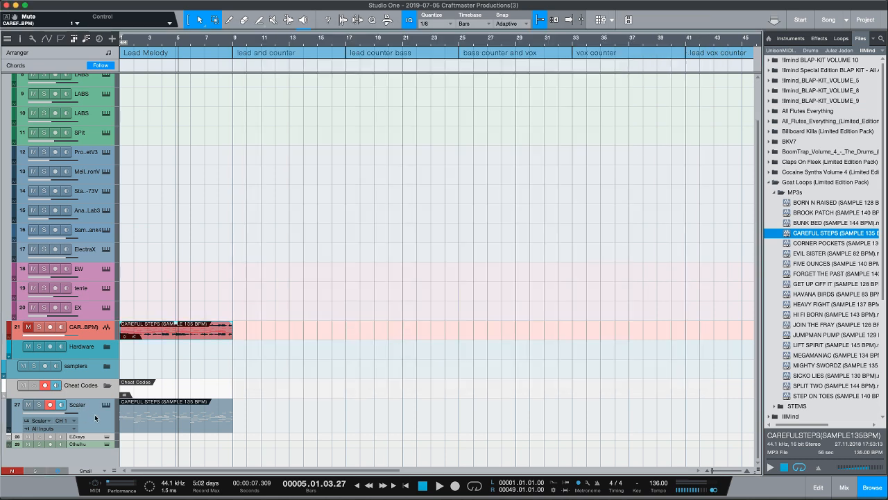
{"action": "key", "text": "F3"}
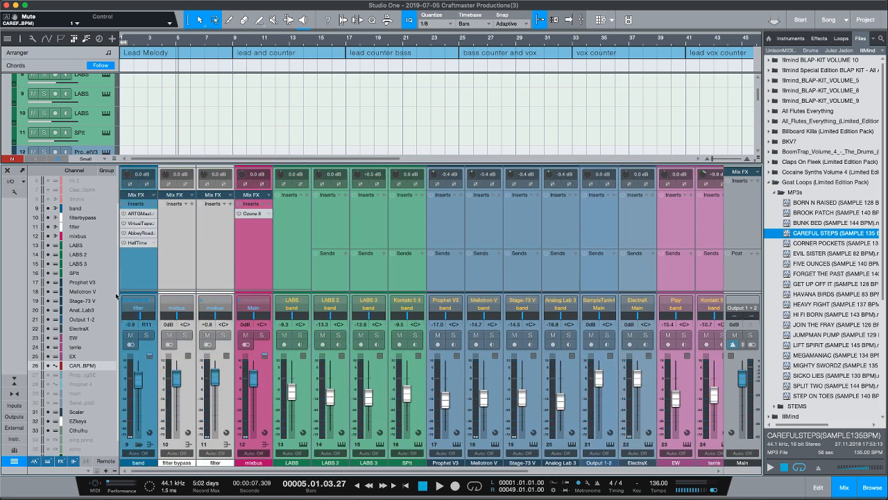
Remove the Scaler instance from the song's instrument rack
{"action": "scroll", "coordinate": [82, 173], "scroll_direction": "up", "scroll_amount": 2}
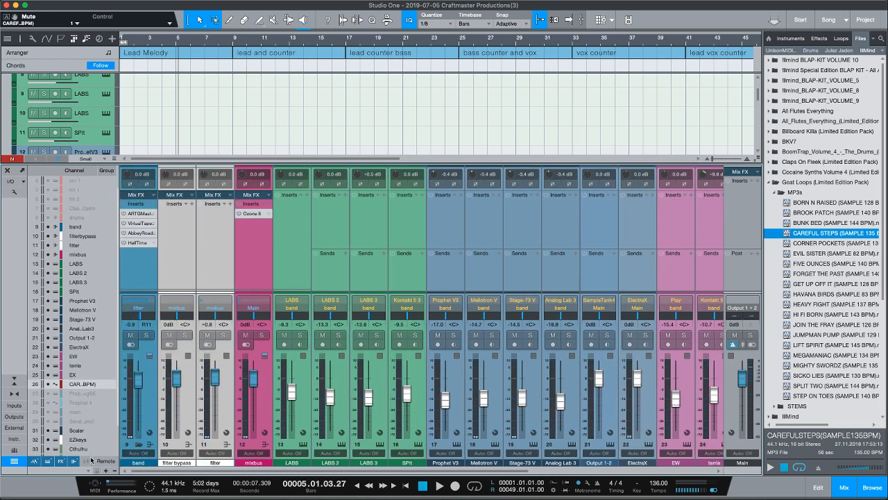
{"action": "left_click", "coordinate": [14, 438]}
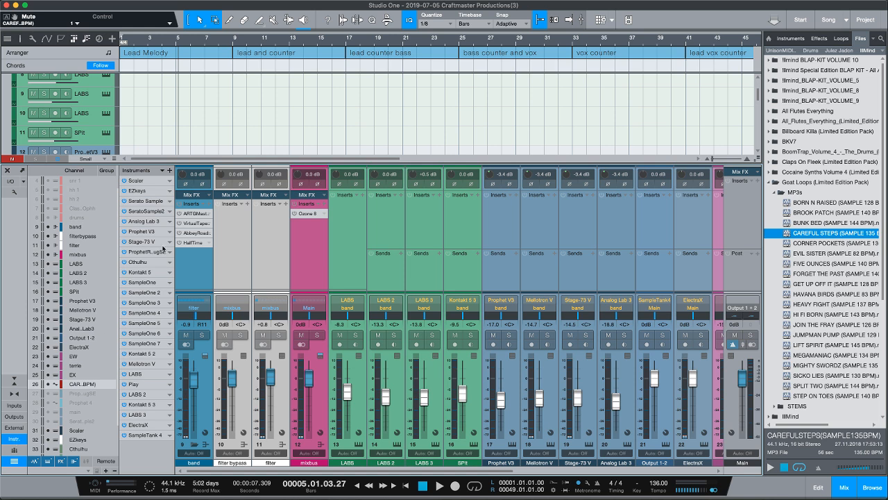
{"action": "right_click", "coordinate": [147, 179]}
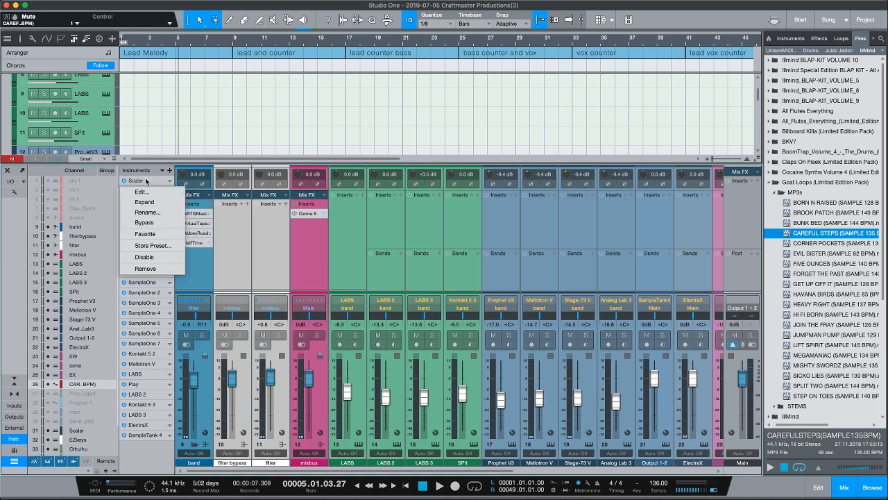
{"action": "left_click", "coordinate": [156, 273]}
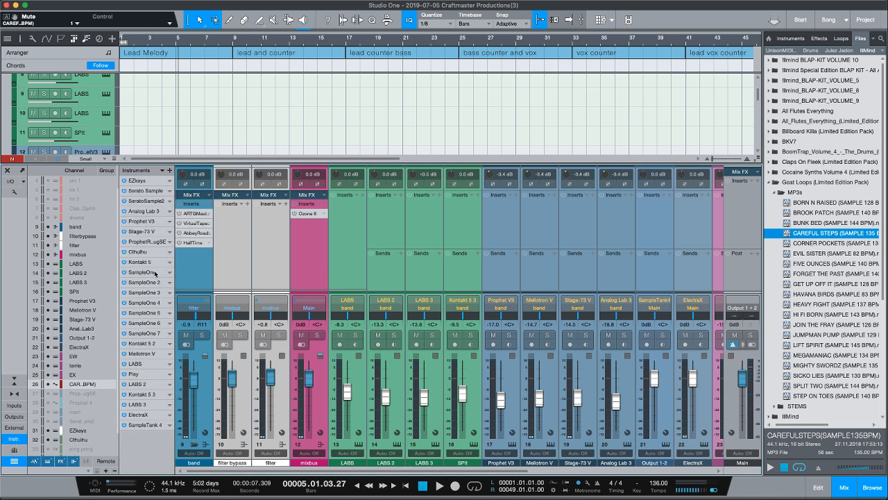
Reduce the mixer's height and load the VST3 Scaler from the Synth folder onto the track holding the CAREFUL STEPS MIDI part
{"action": "left_click_drag", "start_coordinate": [439, 165], "coordinate": [466, 428]}
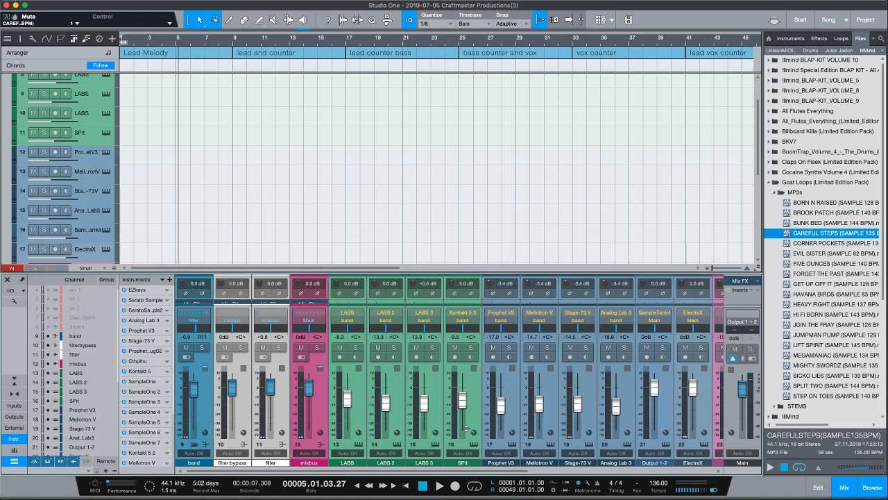
{"action": "left_click", "coordinate": [790, 40]}
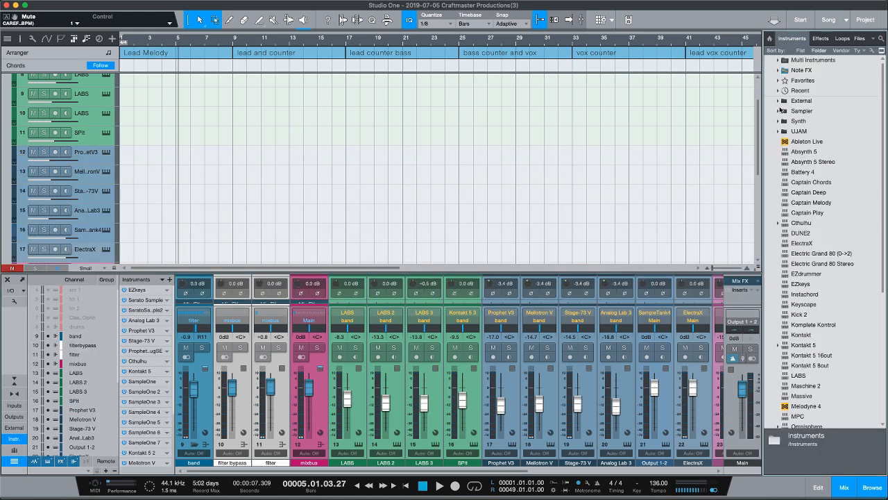
{"action": "scroll", "coordinate": [827, 198], "scroll_direction": "down", "scroll_amount": 3}
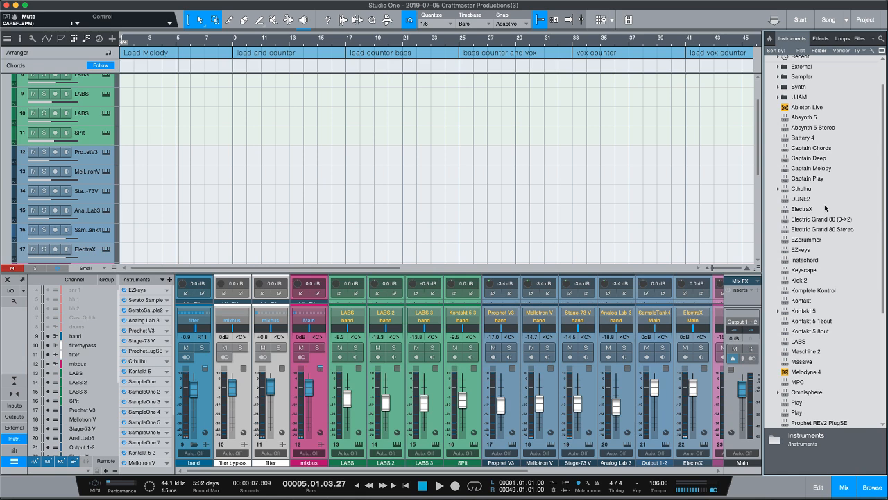
{"action": "scroll", "coordinate": [825, 207], "scroll_direction": "down", "scroll_amount": 11}
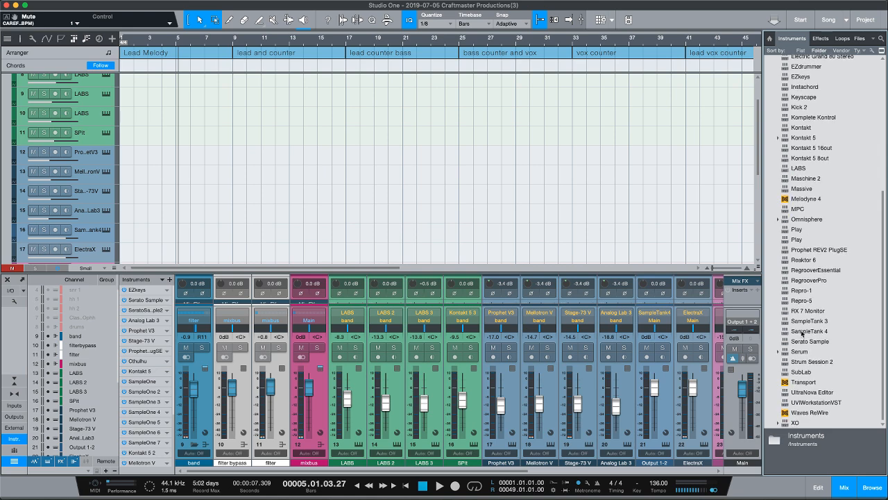
{"action": "scroll", "coordinate": [803, 333], "scroll_direction": "up", "scroll_amount": 15}
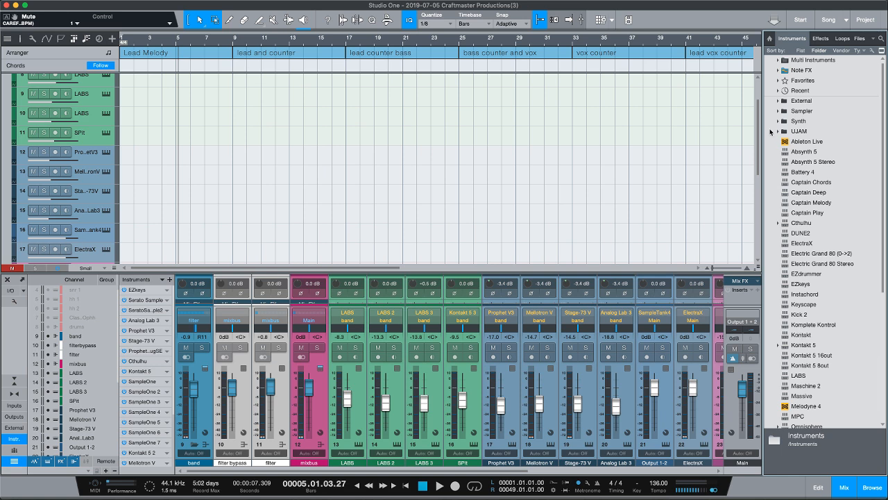
{"action": "left_click", "coordinate": [780, 121]}
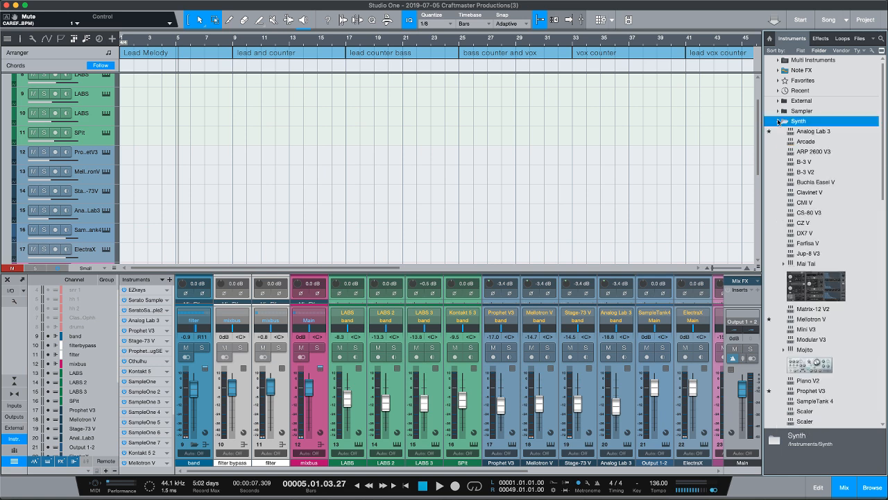
{"action": "scroll", "coordinate": [866, 417], "scroll_direction": "down", "scroll_amount": 1}
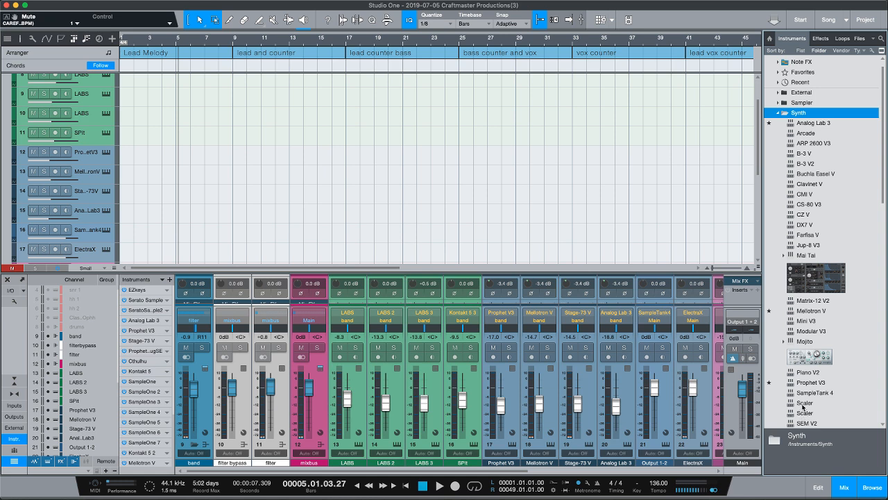
{"action": "left_click_drag", "start_coordinate": [803, 405], "coordinate": [102, 222]}
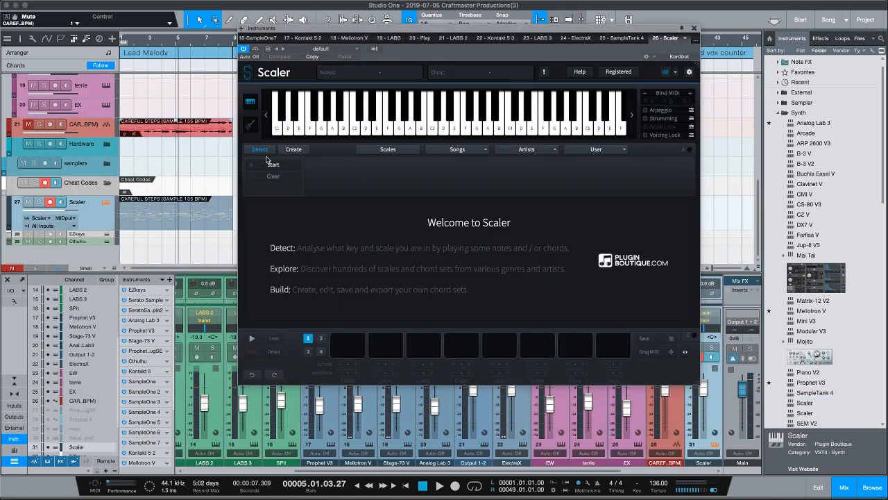
Run a chord detection while playing the MIDI part to about bar 5, and delete the CAREFUL STEPS audio clip
{"action": "left_click", "coordinate": [269, 164]}
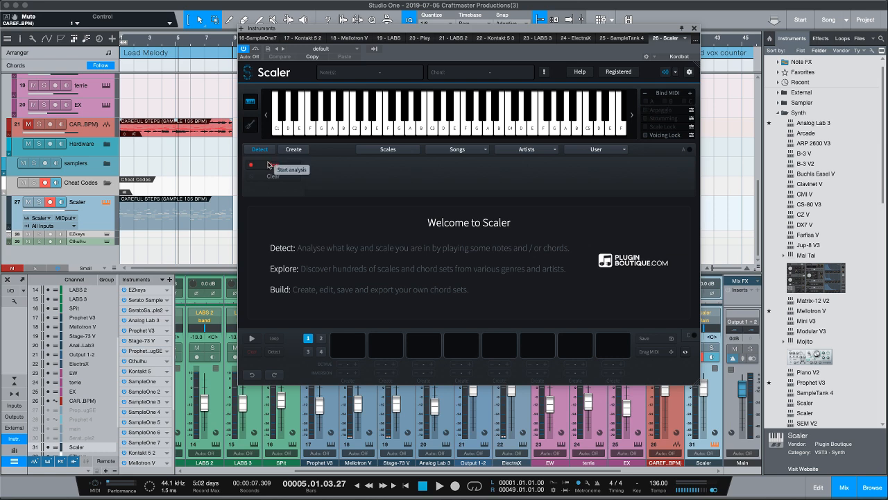
{"action": "key", "text": "space"}
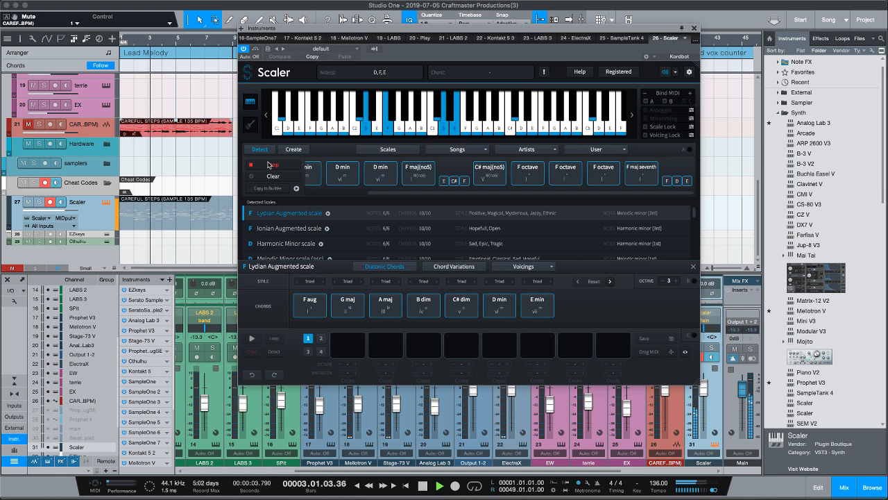
{"action": "left_click", "coordinate": [197, 133]}
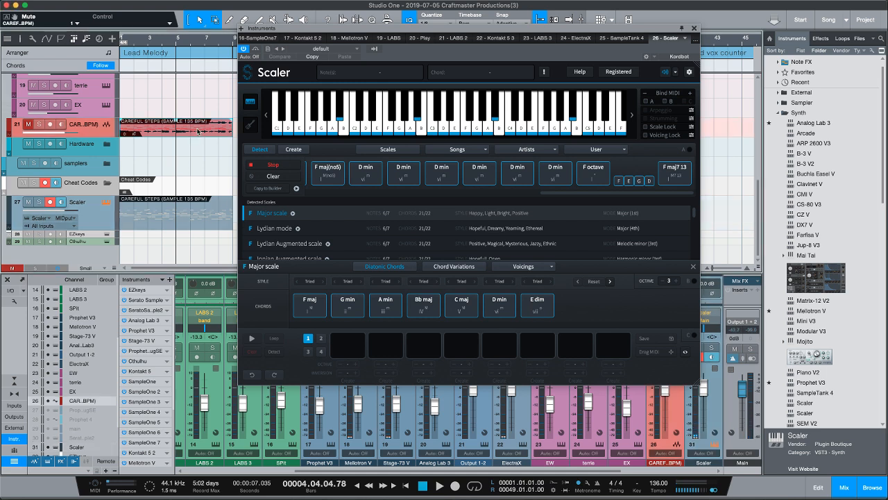
{"action": "key", "text": "Delete"}
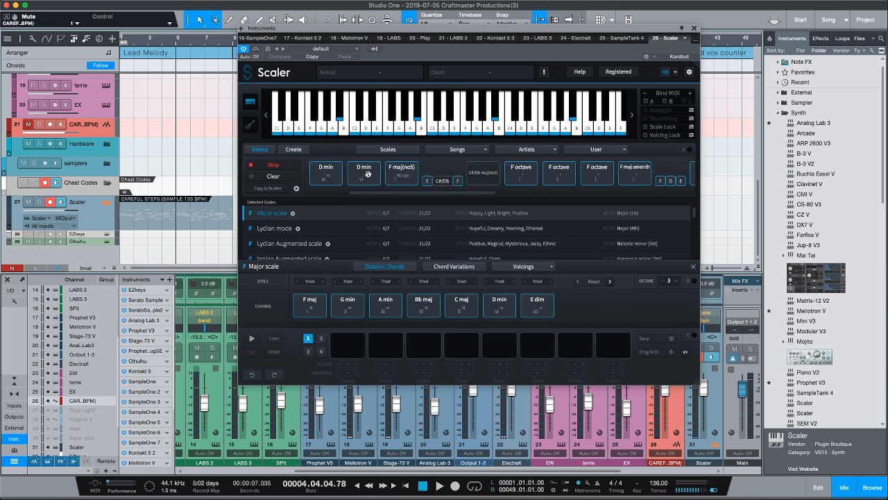
Audition the first detected chords, comparing the F maj(no5), D min and F octave chords
{"action": "left_click", "coordinate": [334, 177]}
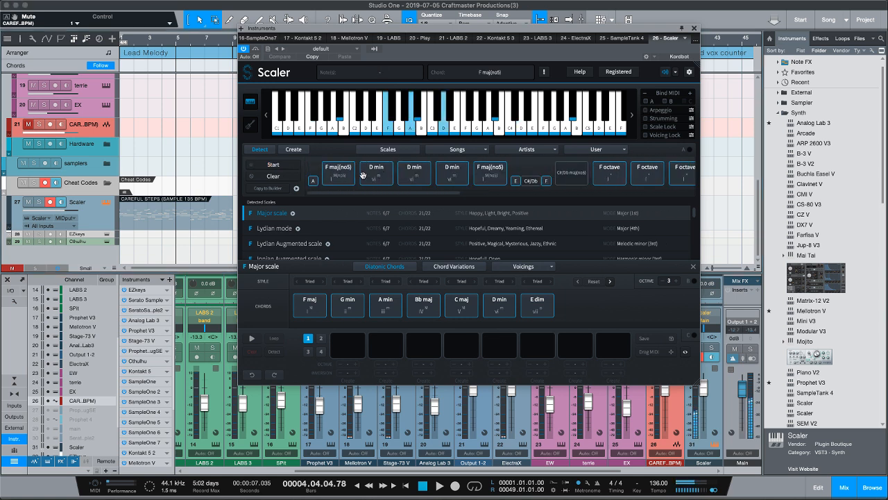
{"action": "left_click", "coordinate": [411, 174]}
{"action": "left_click", "coordinate": [446, 175]}
{"action": "left_click", "coordinate": [488, 174]}
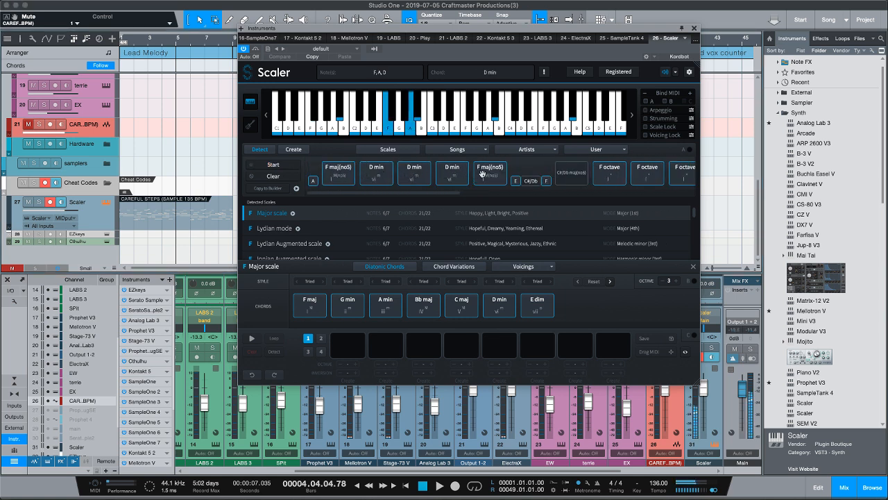
{"action": "left_click", "coordinate": [641, 172]}
{"action": "left_click", "coordinate": [688, 173]}
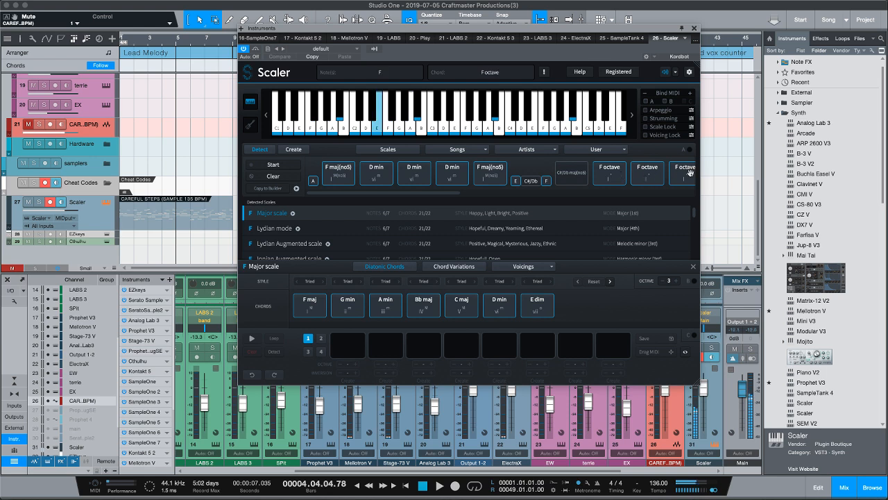
{"action": "left_click", "coordinate": [347, 174]}
{"action": "left_click", "coordinate": [371, 176]}
{"action": "left_click", "coordinate": [404, 173]}
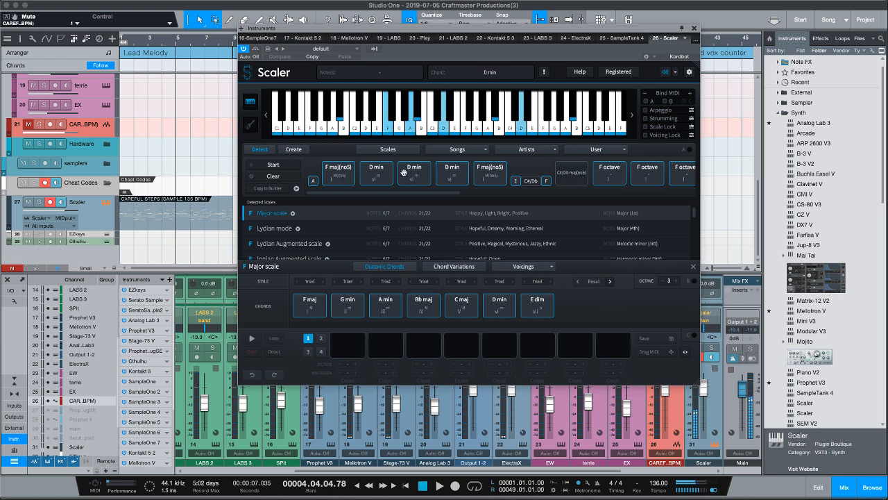
{"action": "left_click", "coordinate": [352, 179]}
{"action": "left_click", "coordinate": [387, 179]}
{"action": "left_click", "coordinate": [446, 175]}
Add the detected F maj(no5) and D min chords to the first two slots of the chord builder
{"action": "left_click", "coordinate": [340, 175]}
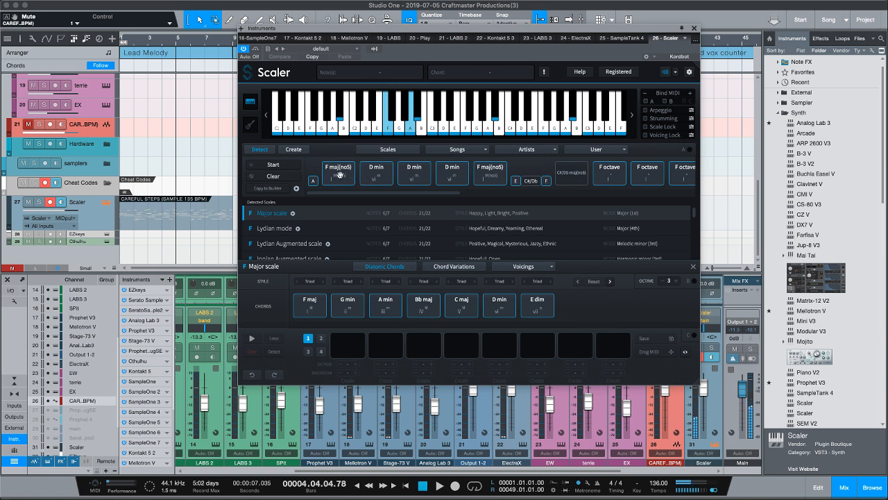
{"action": "left_click_drag", "start_coordinate": [340, 175], "coordinate": [346, 345]}
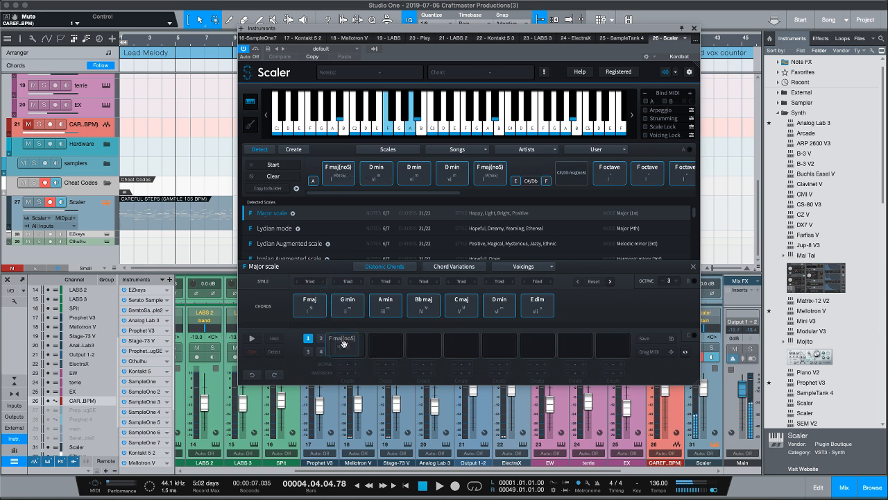
{"action": "left_click_drag", "start_coordinate": [376, 172], "coordinate": [385, 344]}
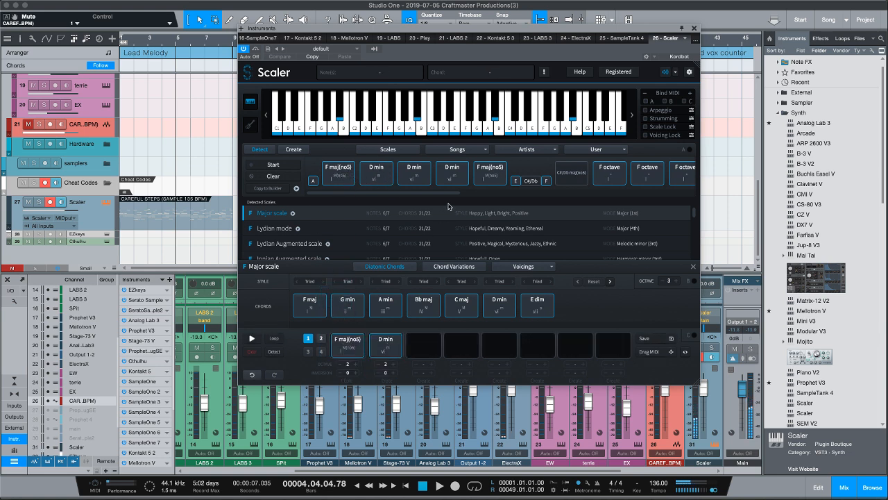
Audition more of the detected chords and compare them with the two chords in the builder
{"action": "scroll", "coordinate": [461, 182], "scroll_direction": "right", "scroll_amount": 4}
{"action": "scroll", "coordinate": [461, 182], "scroll_direction": "right", "scroll_amount": 1}
{"action": "left_click", "coordinate": [427, 178]}
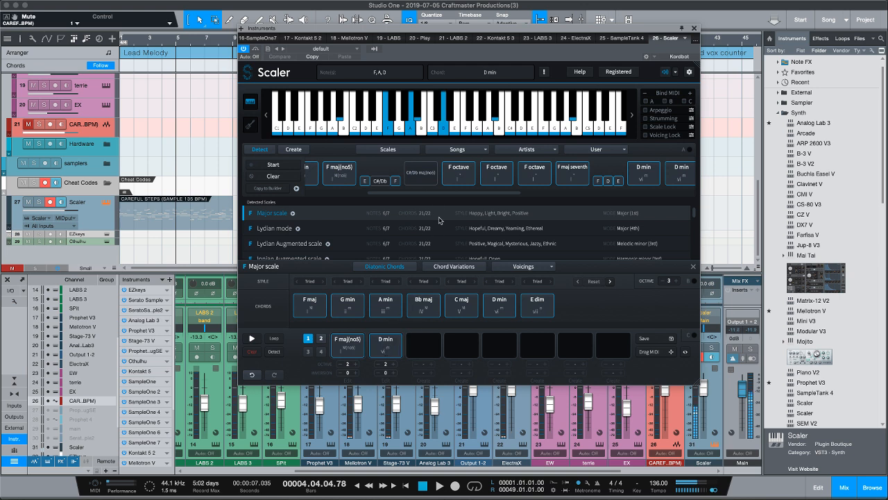
{"action": "left_click", "coordinate": [424, 181]}
{"action": "scroll", "coordinate": [458, 180], "scroll_direction": "right", "scroll_amount": 8}
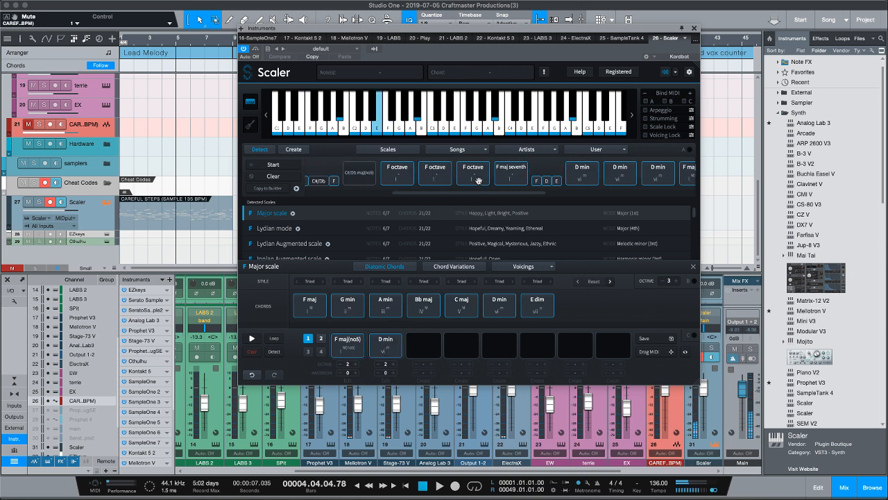
{"action": "scroll", "coordinate": [478, 180], "scroll_direction": "right", "scroll_amount": 10}
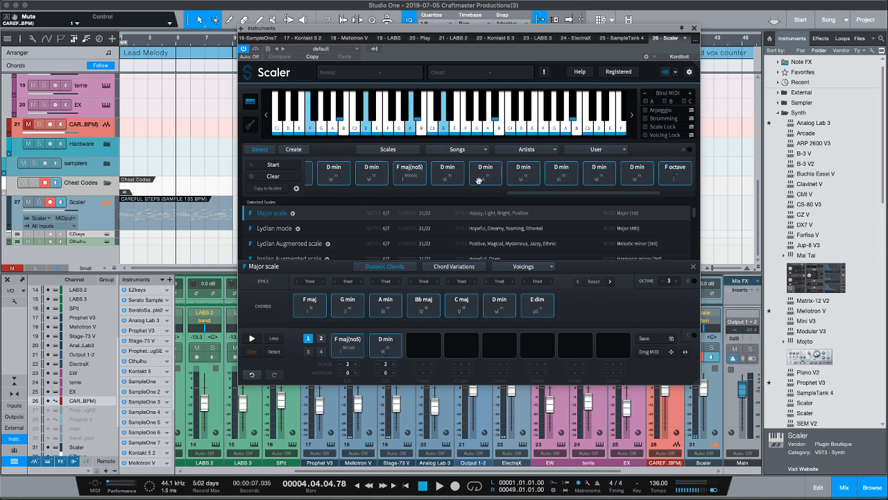
{"action": "scroll", "coordinate": [478, 180], "scroll_direction": "left", "scroll_amount": 5}
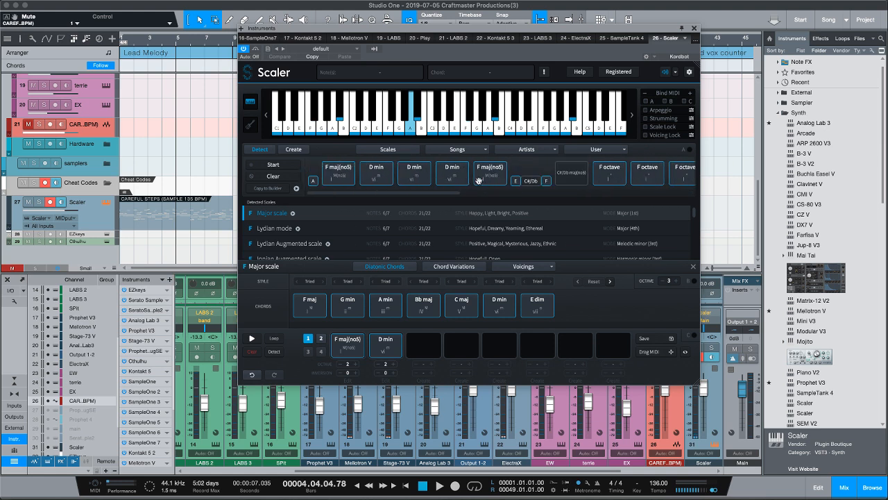
{"action": "left_click", "coordinate": [357, 349]}
{"action": "left_click", "coordinate": [380, 351]}
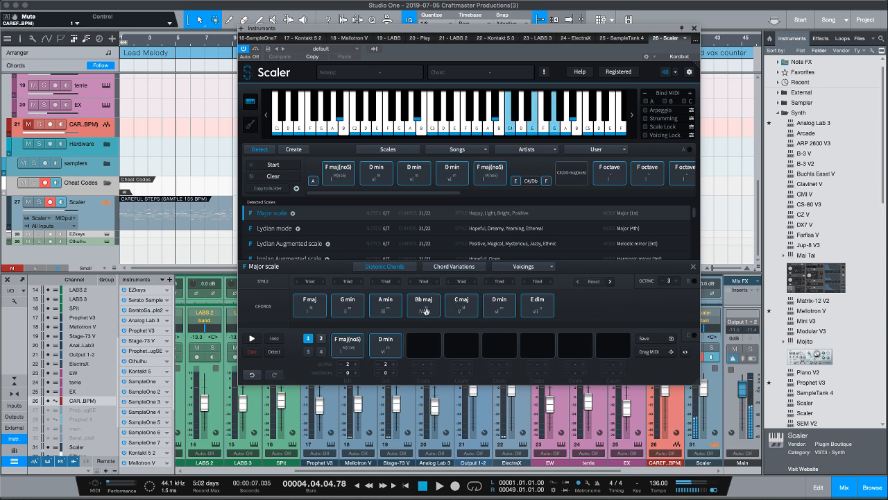
Export the built progression as MIDI to the terrie track at about bar 4, and delete the CAREFUL STEPS MIDI part
{"action": "left_click_drag", "start_coordinate": [640, 348], "coordinate": [181, 96]}
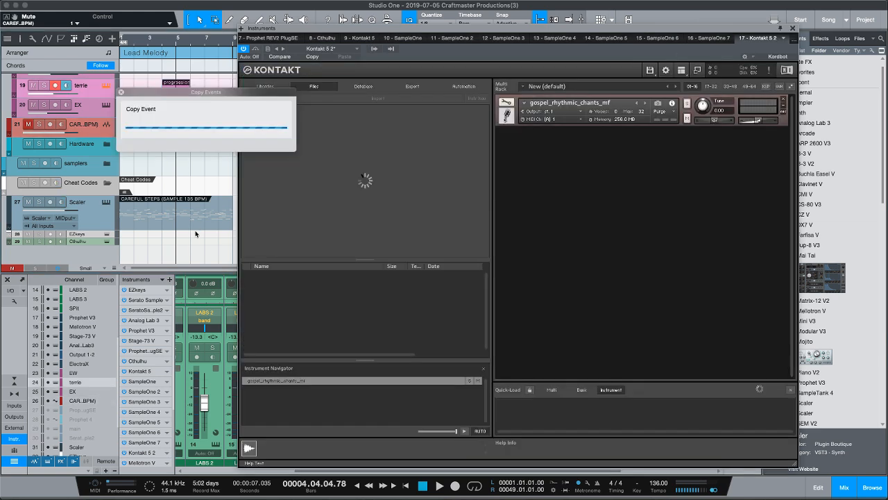
{"action": "left_click", "coordinate": [192, 224]}
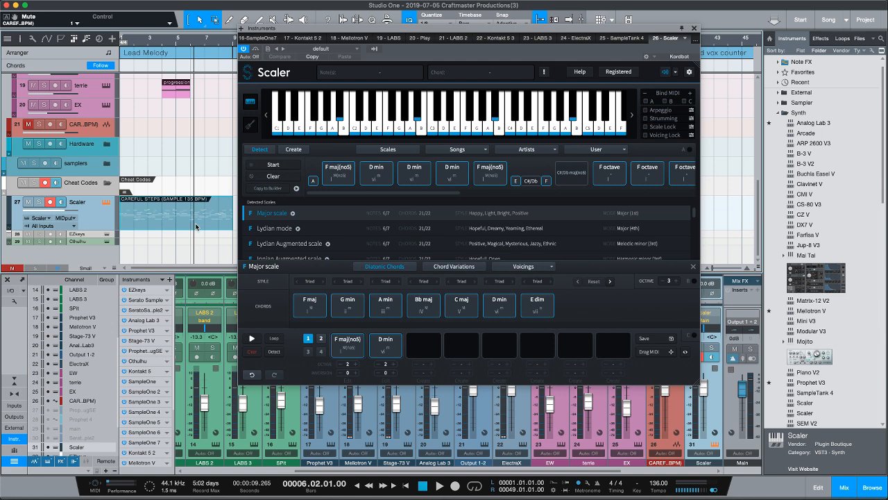
{"action": "key", "text": "Delete"}
Close the Scaler window and reduce the arrangement's track height to Tiny
{"action": "scroll", "coordinate": [198, 177], "scroll_direction": "up", "scroll_amount": 5}
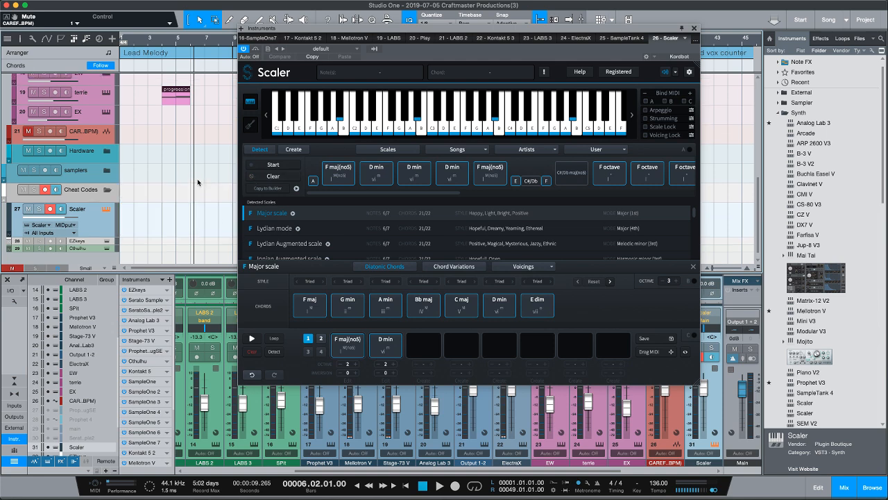
{"action": "scroll", "coordinate": [197, 179], "scroll_direction": "up", "scroll_amount": 2}
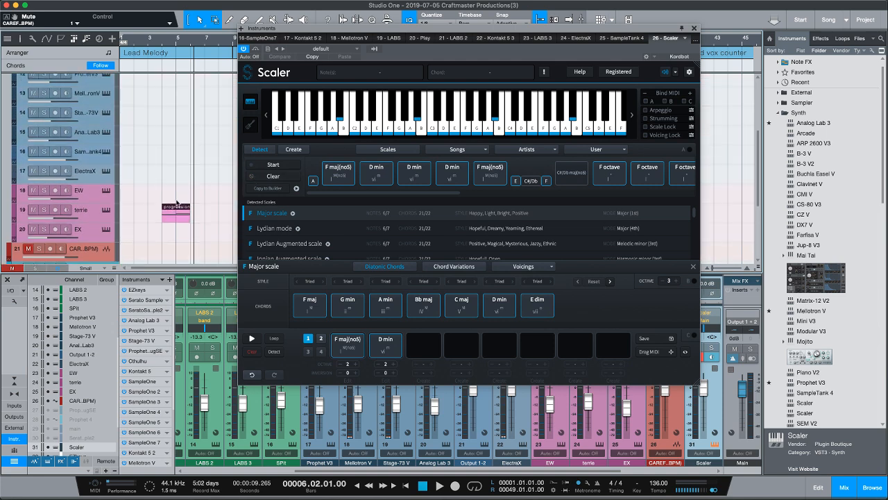
{"action": "left_click", "coordinate": [694, 29]}
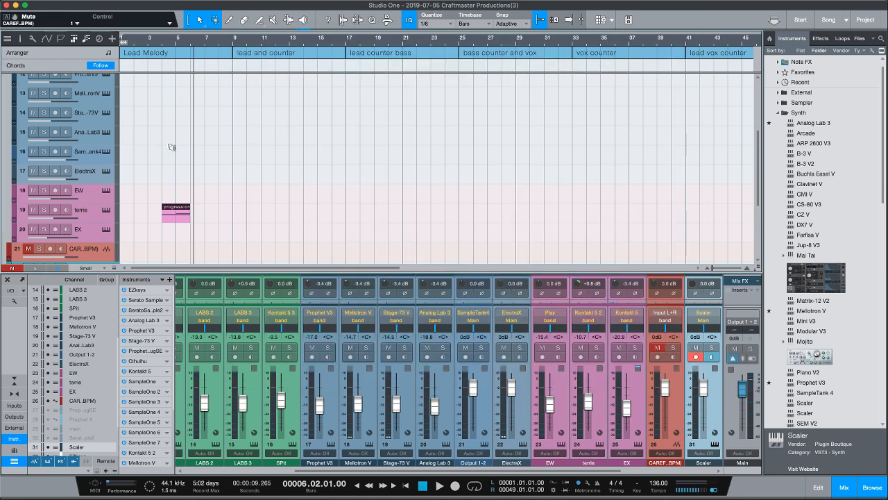
{"action": "scroll", "coordinate": [171, 147], "scroll_direction": "up", "scroll_amount": 2}
{"action": "scroll", "coordinate": [171, 147], "scroll_direction": "down", "scroll_amount": 4}
{"action": "scroll", "coordinate": [172, 147], "scroll_direction": "up", "scroll_amount": 1}
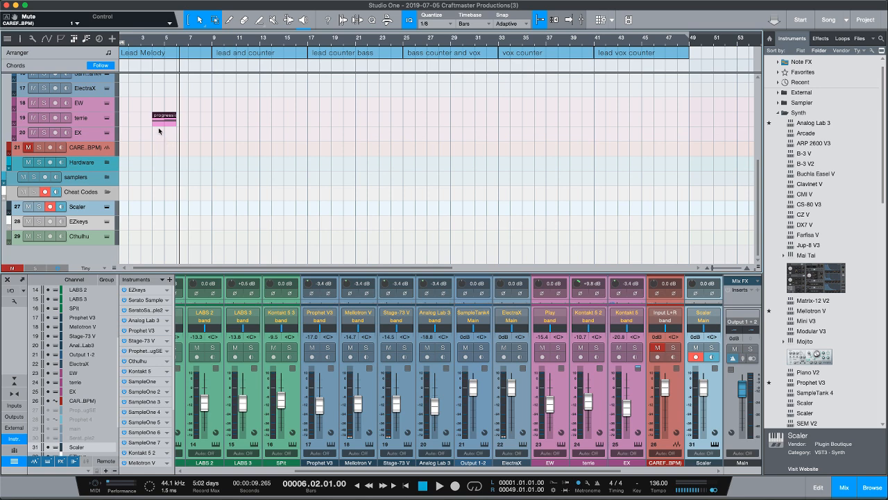
{"action": "scroll", "coordinate": [161, 127], "scroll_direction": "up", "scroll_amount": 5}
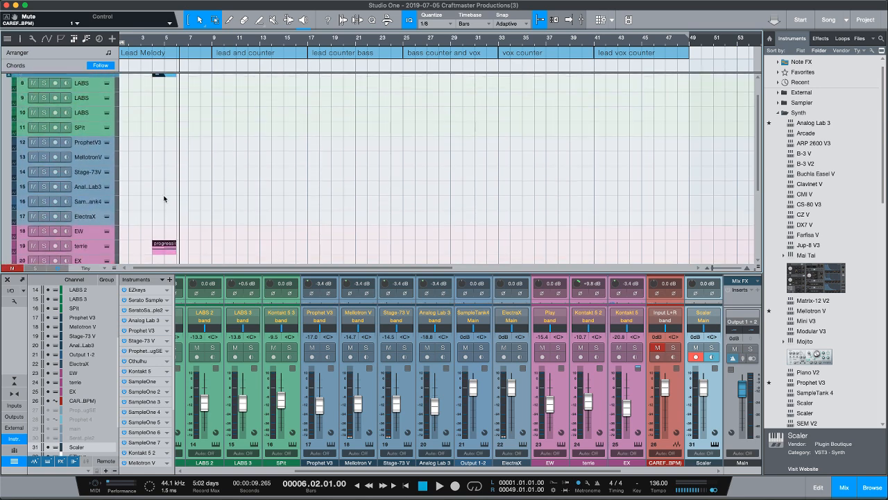
Move the exported progression part from the terrie track to the first LABS track, starting at bar 1
{"action": "left_click_drag", "start_coordinate": [163, 263], "coordinate": [162, 109]}
{"action": "scroll", "coordinate": [158, 138], "scroll_direction": "up", "scroll_amount": 1}
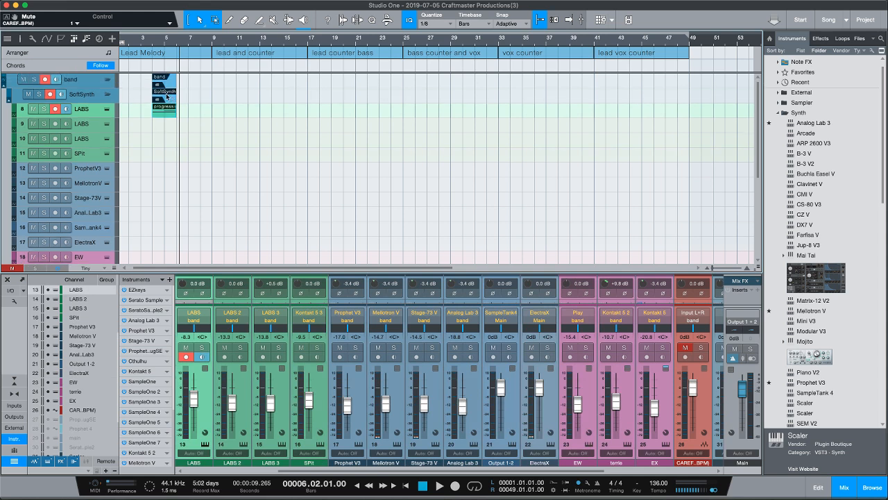
{"action": "scroll", "coordinate": [136, 94], "scroll_direction": "left", "scroll_amount": 1}
{"action": "left_click_drag", "start_coordinate": [164, 112], "coordinate": [133, 111]}
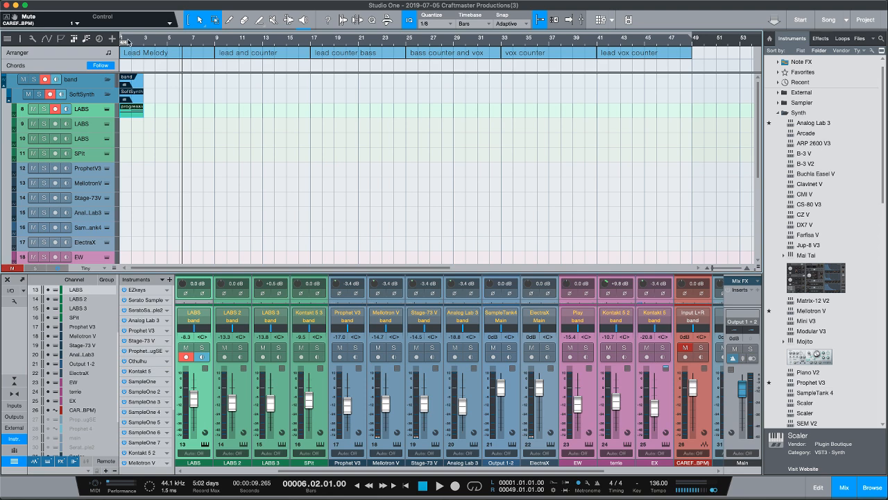
Open the progression part on the LABS track in the note editor and play it back
{"action": "left_click_drag", "start_coordinate": [136, 43], "coordinate": [227, 54]}
{"action": "double_click", "coordinate": [163, 117]}
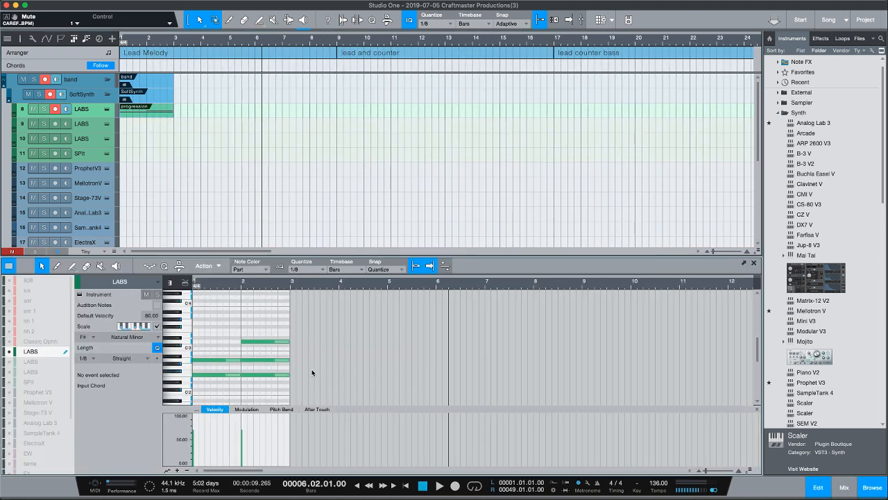
{"action": "key", "text": "space"}
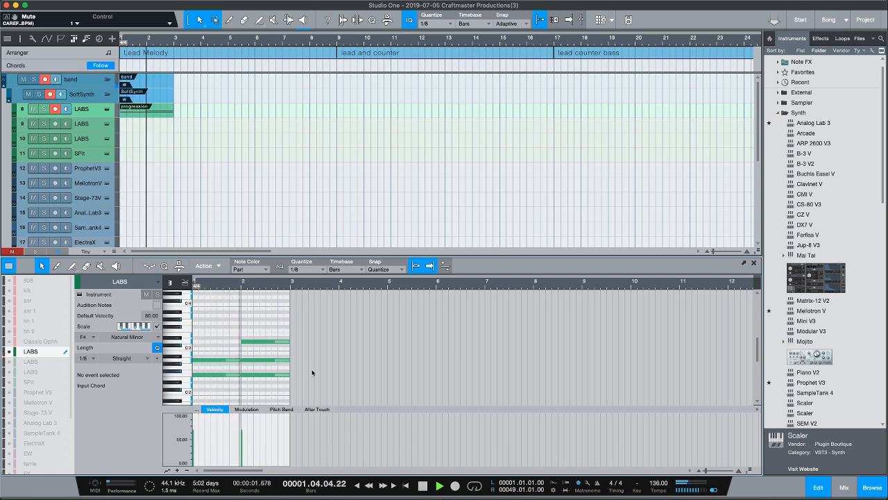
{"action": "key", "text": "space"}
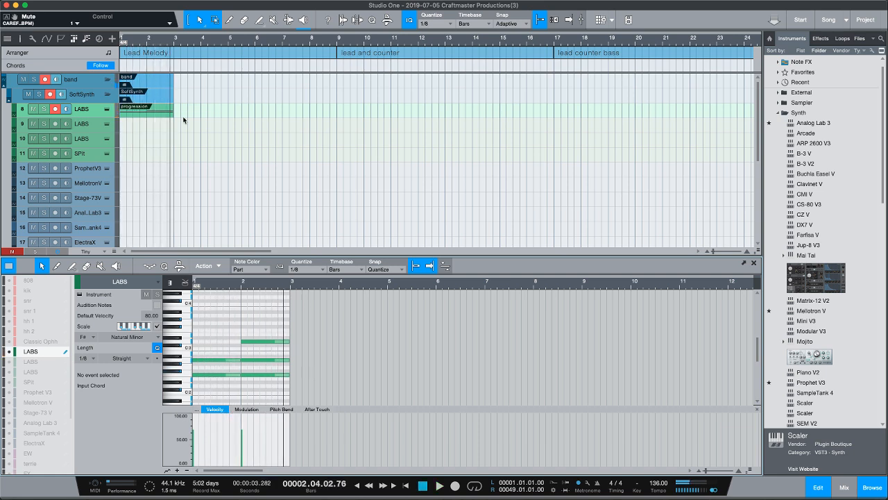
Review the detected scales in Scaler, close it, and set the note editor's scale root to D with Natural Minor
{"action": "scroll", "coordinate": [157, 167], "scroll_direction": "down", "scroll_amount": 6}
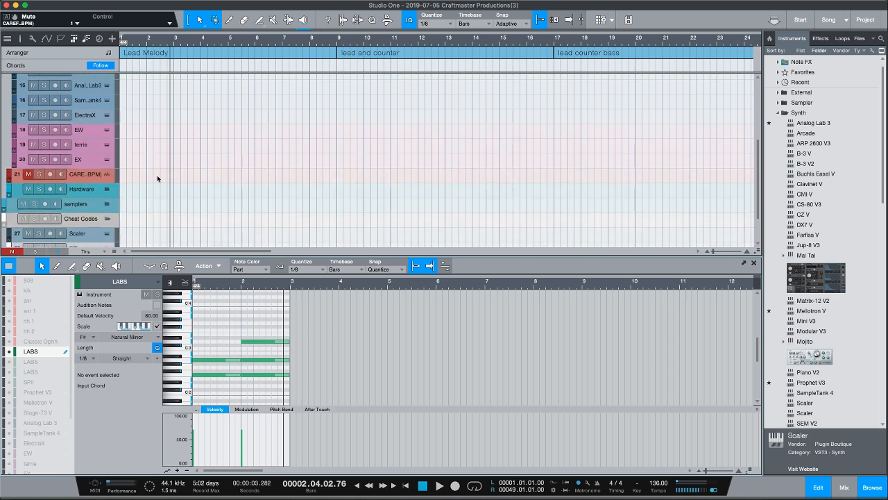
{"action": "left_click", "coordinate": [107, 189]}
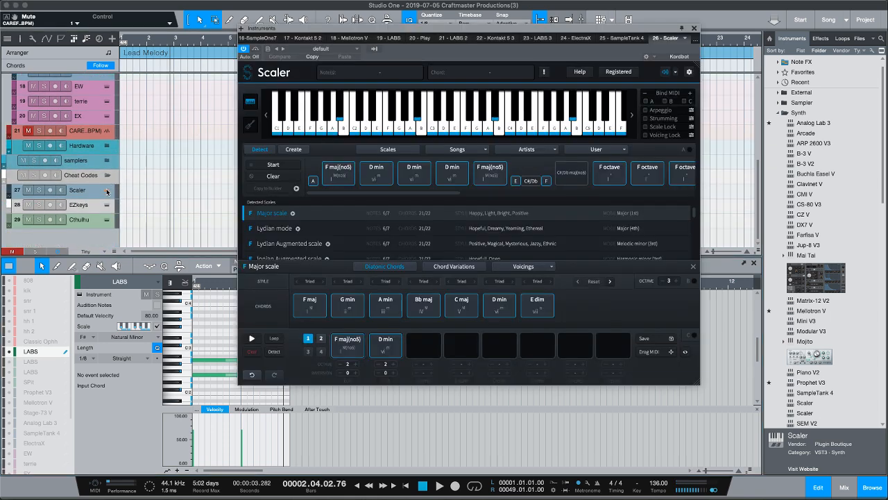
{"action": "scroll", "coordinate": [315, 234], "scroll_direction": "down", "scroll_amount": 3}
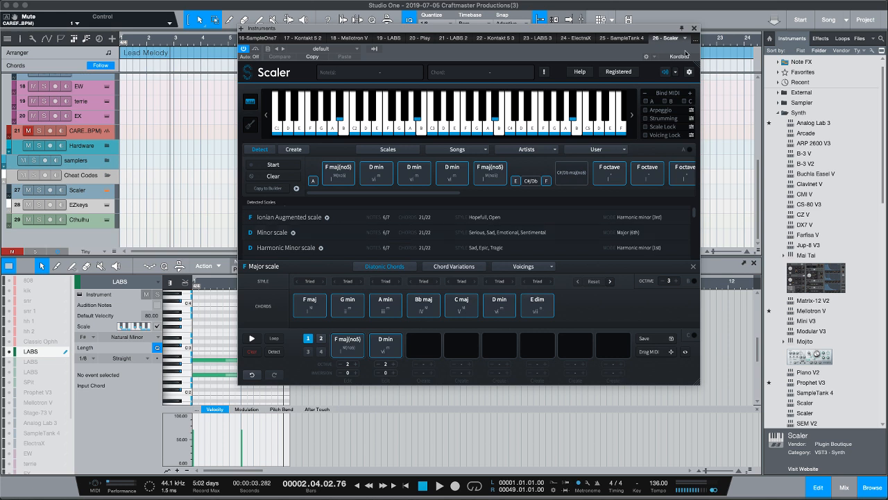
{"action": "left_click", "coordinate": [693, 29]}
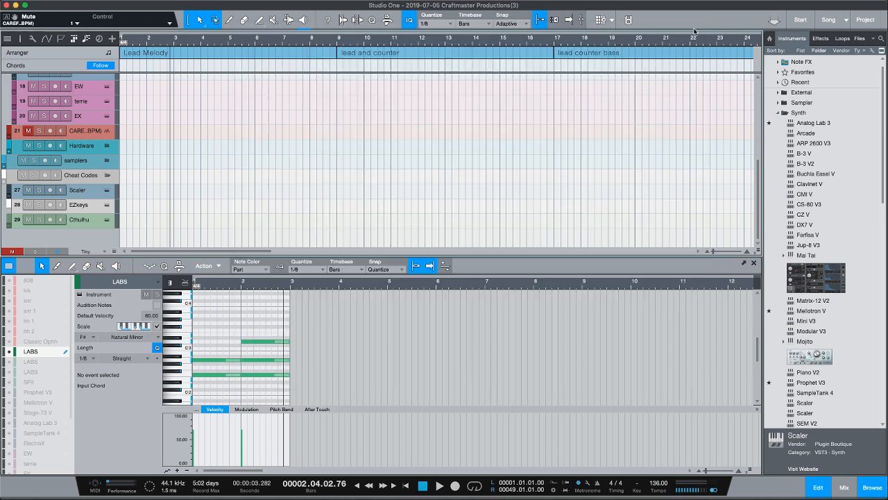
{"action": "left_click", "coordinate": [91, 337]}
{"action": "left_click", "coordinate": [96, 368]}
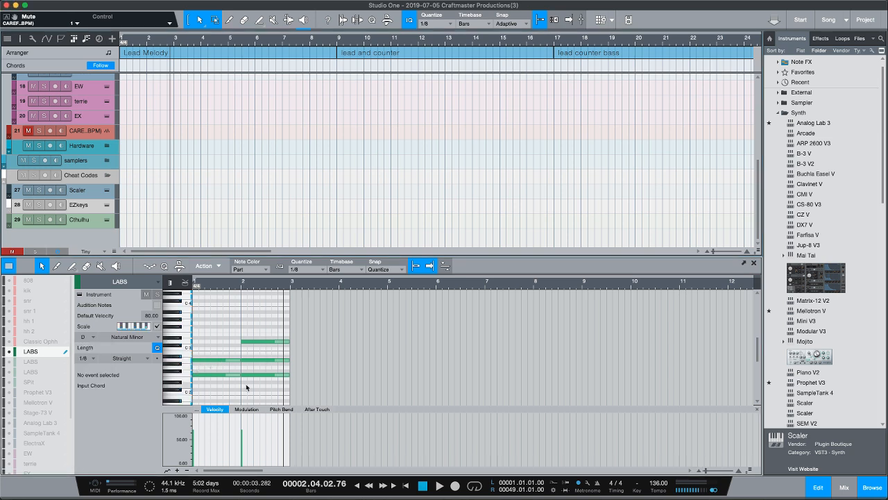
Duplicate the progression part three times so it fills bars 1 to 8, and play the sequence back
{"action": "scroll", "coordinate": [175, 108], "scroll_direction": "up", "scroll_amount": 10}
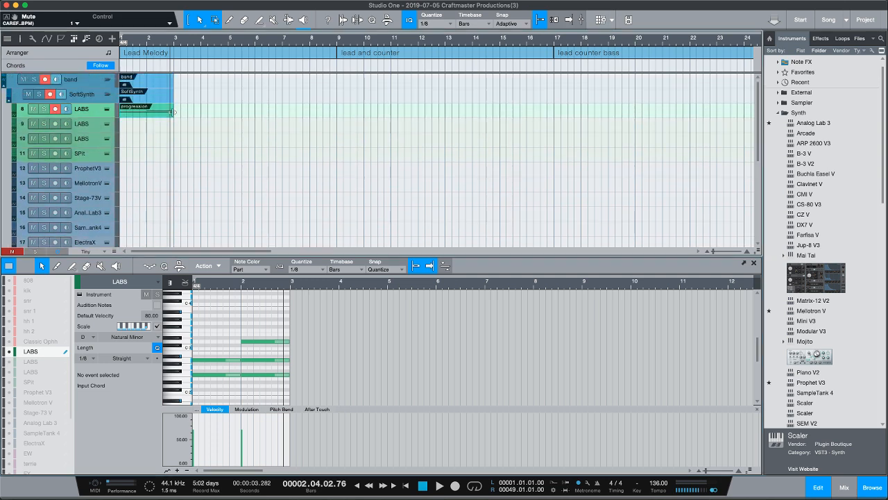
{"action": "key", "text": "d"}
{"action": "key", "text": "d"}
{"action": "key", "text": "d"}
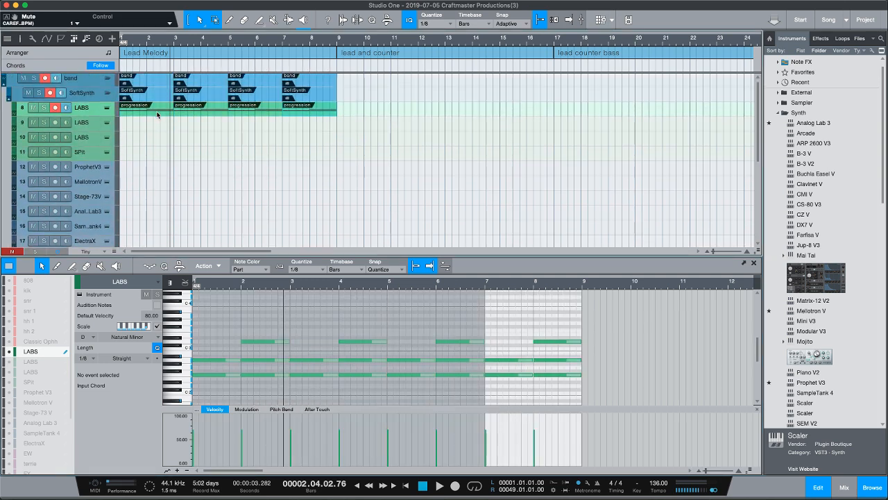
{"action": "key", "text": "space"}
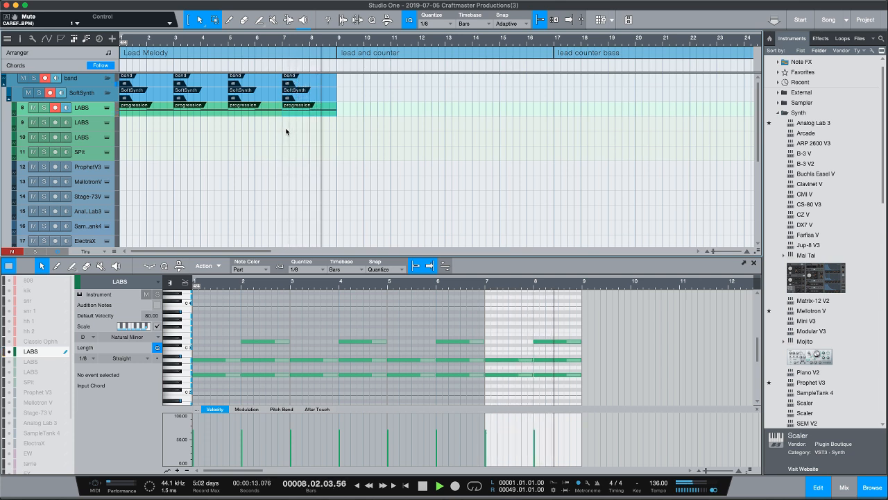
{"action": "key", "text": "space"}
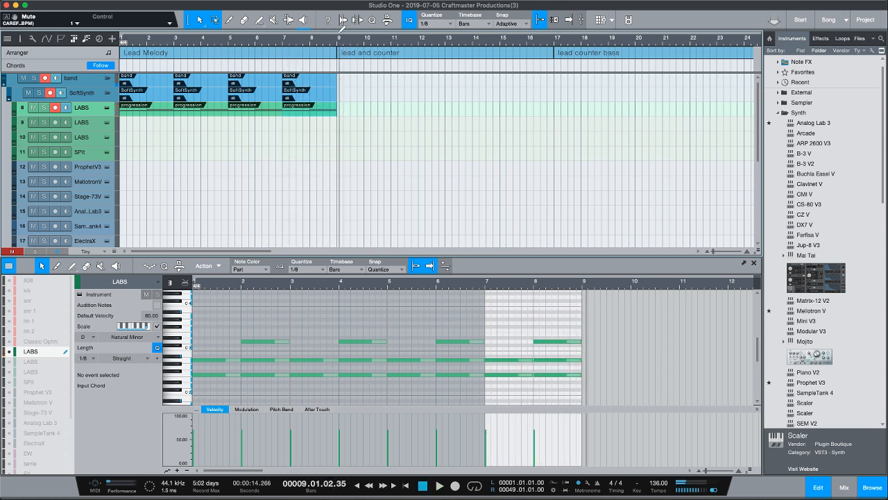
Set the loop range from bar 1 to bar 9 and enable looping
{"action": "left_click_drag", "start_coordinate": [336, 34], "coordinate": [104, 37]}
{"action": "key", "text": "comma"}
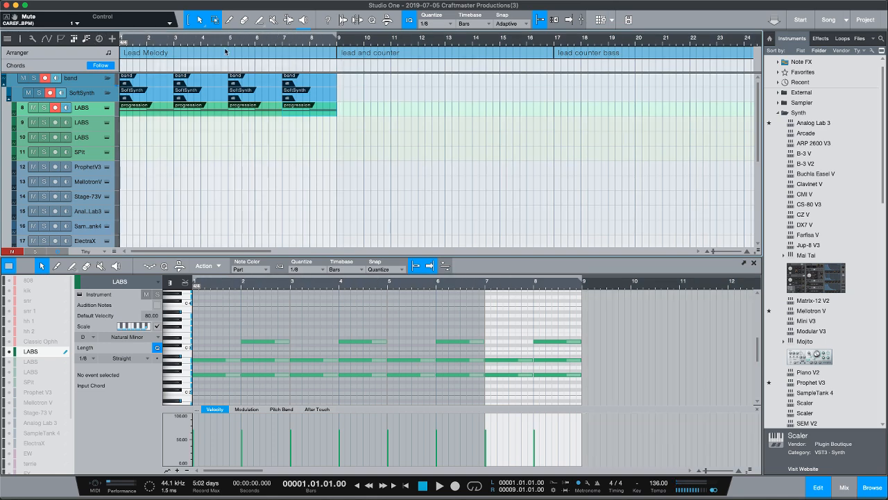
{"action": "left_click", "coordinate": [295, 32]}
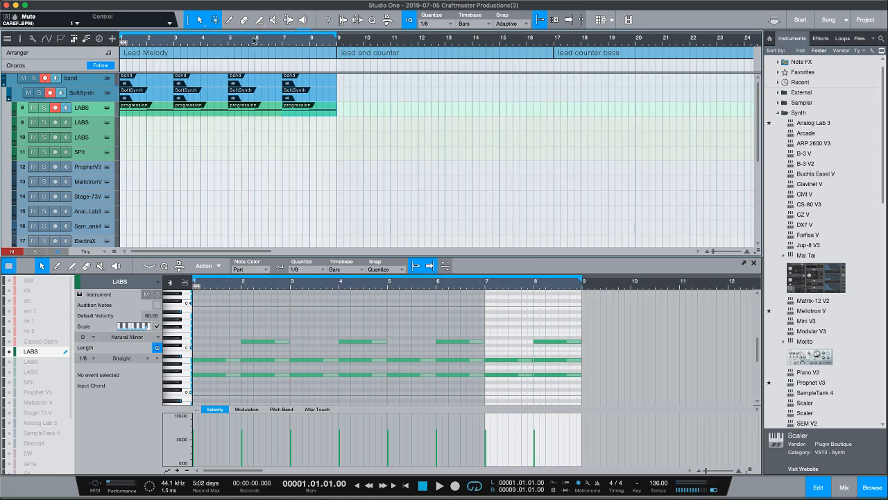
{"action": "left_click_drag", "start_coordinate": [252, 41], "coordinate": [290, 45]}
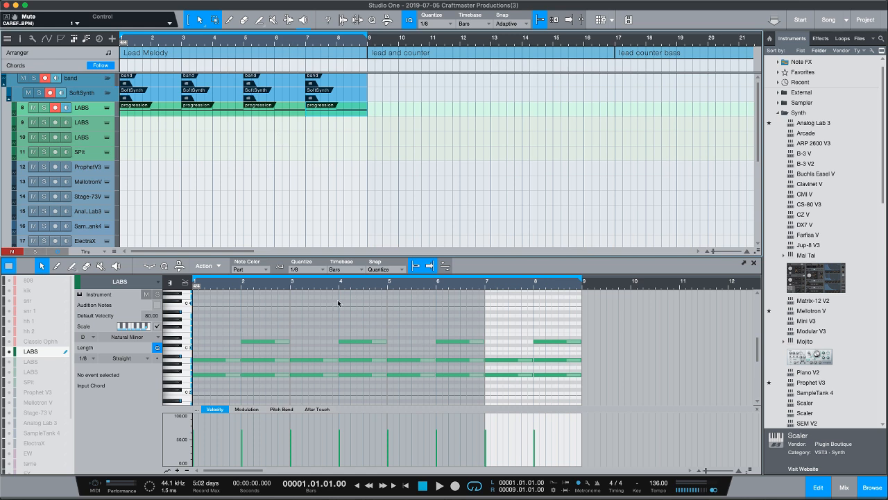
Select the first progression part and enlarge the arrangement's track height to Large
{"action": "left_click", "coordinate": [174, 111]}
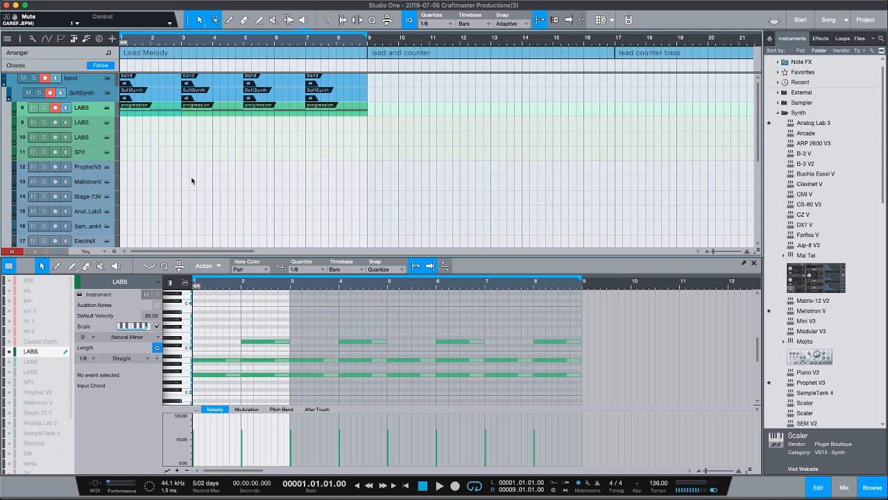
{"action": "scroll", "coordinate": [195, 181], "scroll_direction": "down", "scroll_amount": 2}
{"action": "scroll", "coordinate": [196, 182], "scroll_direction": "up", "scroll_amount": 4}
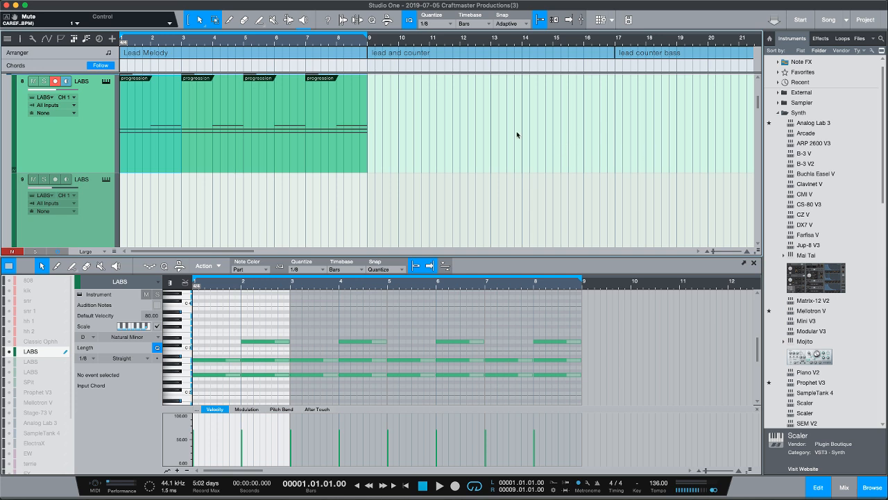
{"action": "mouse_move", "coordinate": [194, 44]}
{"action": "left_mouse_down"}
{"action": "mouse_move", "coordinate": [168, 44]}
{"action": "mouse_move", "coordinate": [200, 45]}
{"action": "left_mouse_up"}
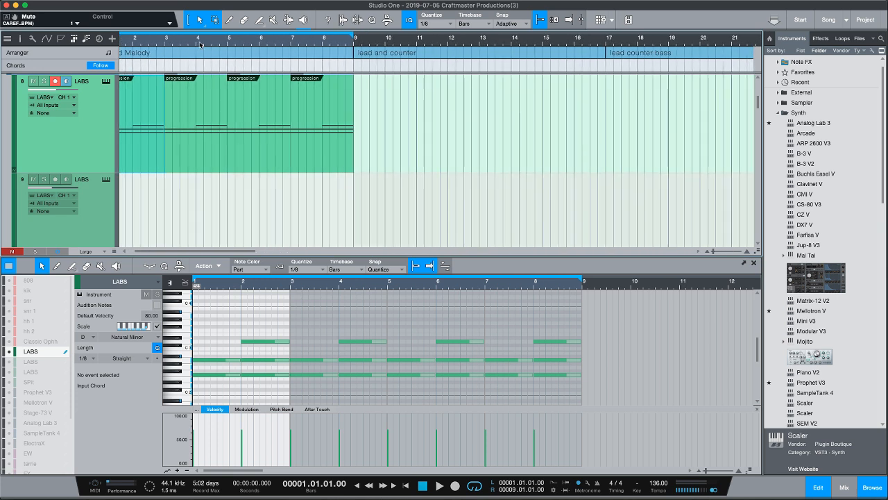
{"action": "scroll", "coordinate": [163, 126], "scroll_direction": "left", "scroll_amount": 1}
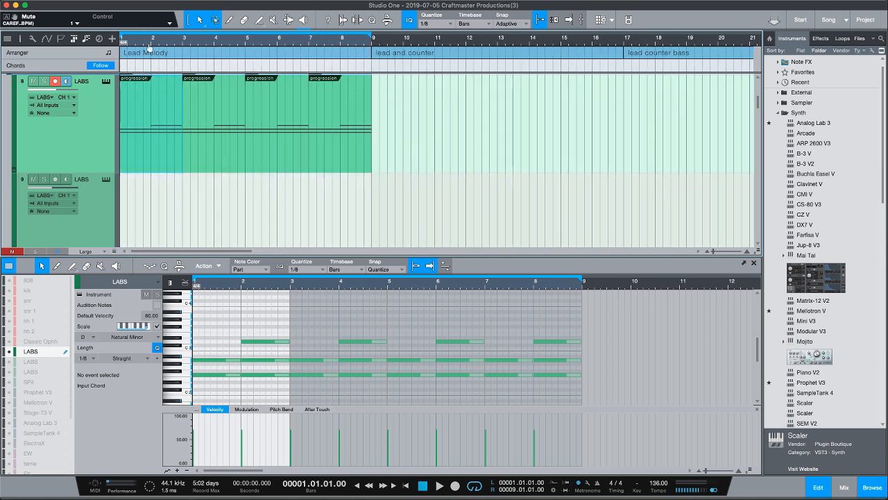
{"action": "scroll", "coordinate": [159, 47], "scroll_direction": "up", "scroll_amount": 5}
{"action": "scroll", "coordinate": [165, 47], "scroll_direction": "down", "scroll_amount": 3}
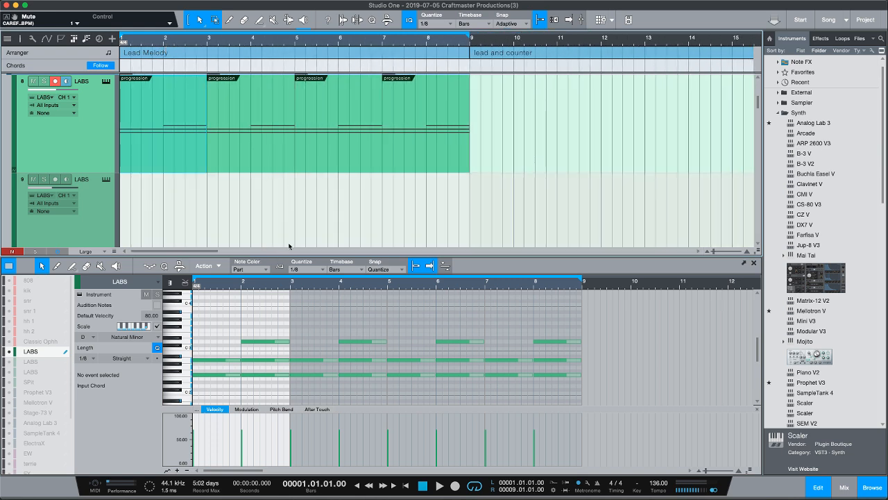
Lower the F 2 note in bar 3 to E 2 and listen to the changed chord
{"action": "key", "text": "space"}
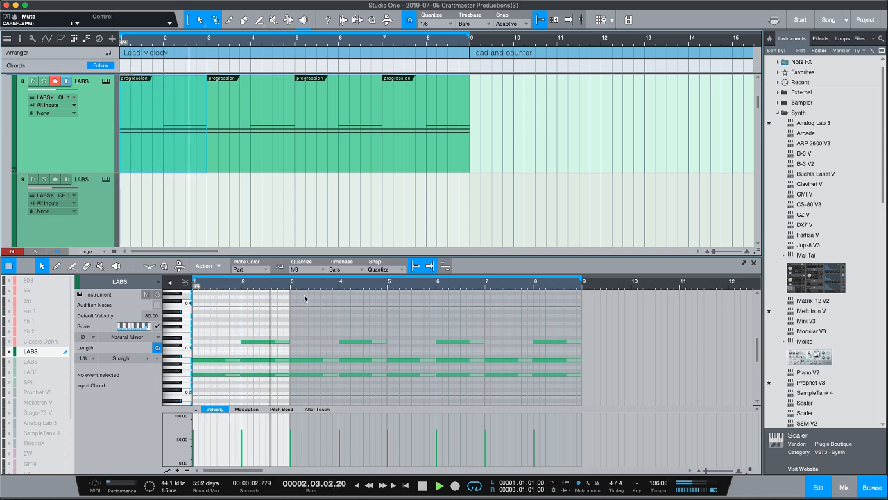
{"action": "left_click", "coordinate": [336, 341]}
{"action": "scroll", "coordinate": [317, 374], "scroll_direction": "down", "scroll_amount": 1}
{"action": "left_click", "coordinate": [318, 372]}
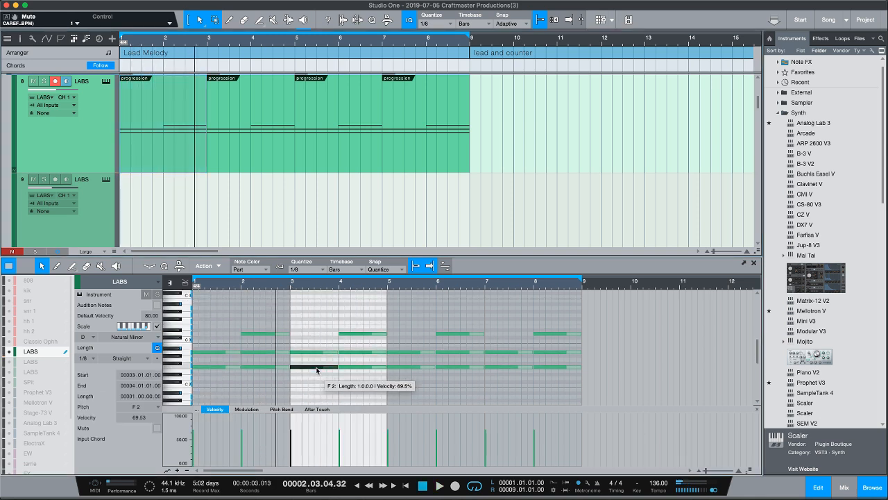
{"action": "key", "text": "space"}
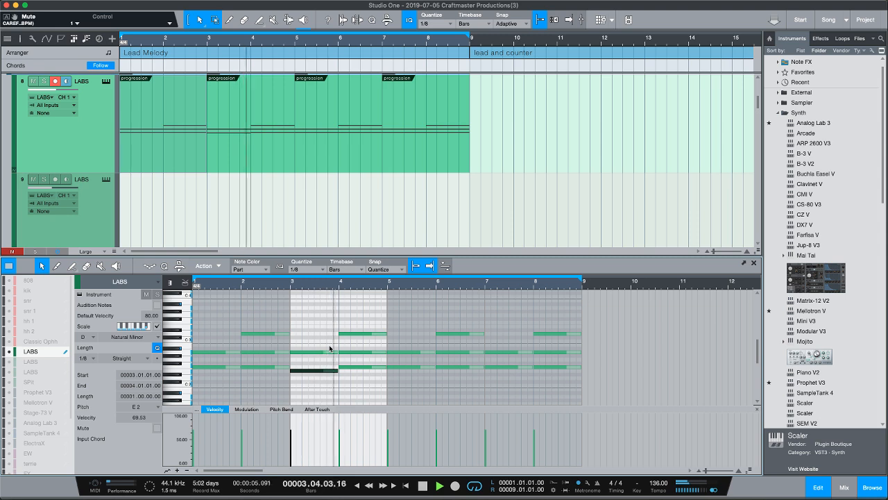
{"action": "key", "text": "space"}
Raise the A 2 note in bar 4 to A# 2 and play the passage
{"action": "left_click", "coordinate": [349, 306]}
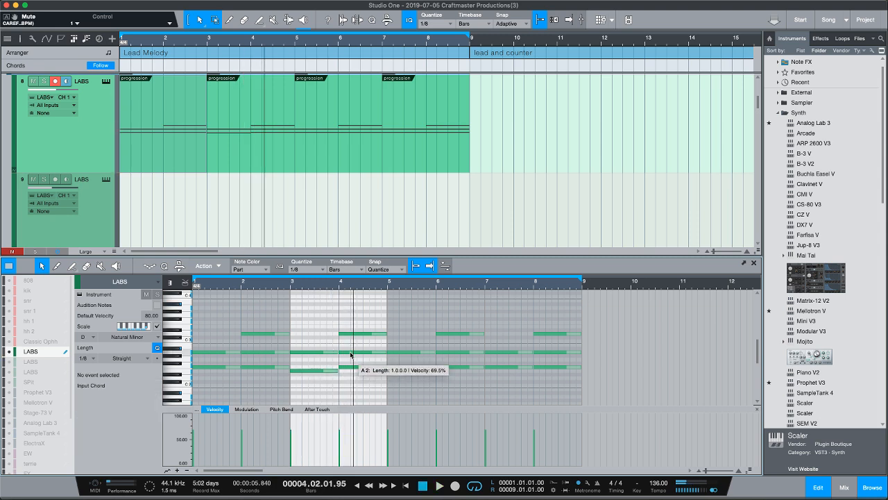
{"action": "left_click_drag", "start_coordinate": [350, 353], "coordinate": [350, 350]}
{"action": "key", "text": "space"}
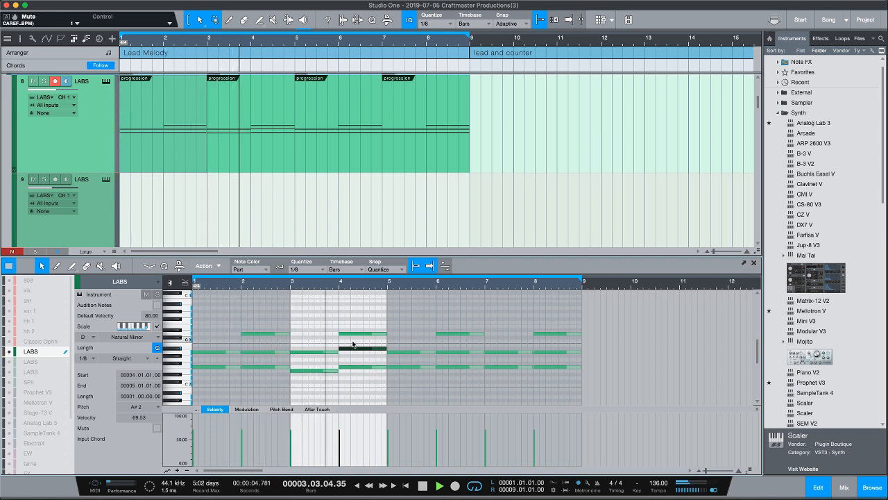
{"action": "key", "text": "space"}
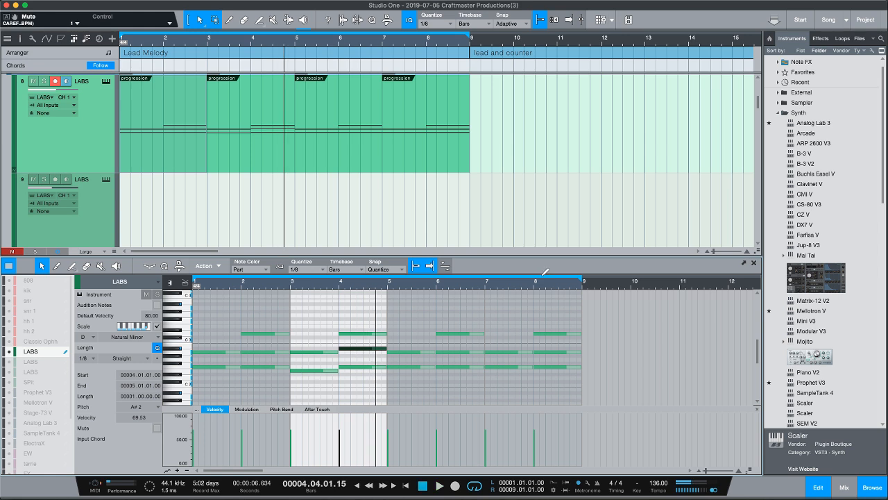
Shorten the loop to end at bar 5 and delete all notes from bar 5 onward
{"action": "left_click_drag", "start_coordinate": [583, 279], "coordinate": [396, 286]}
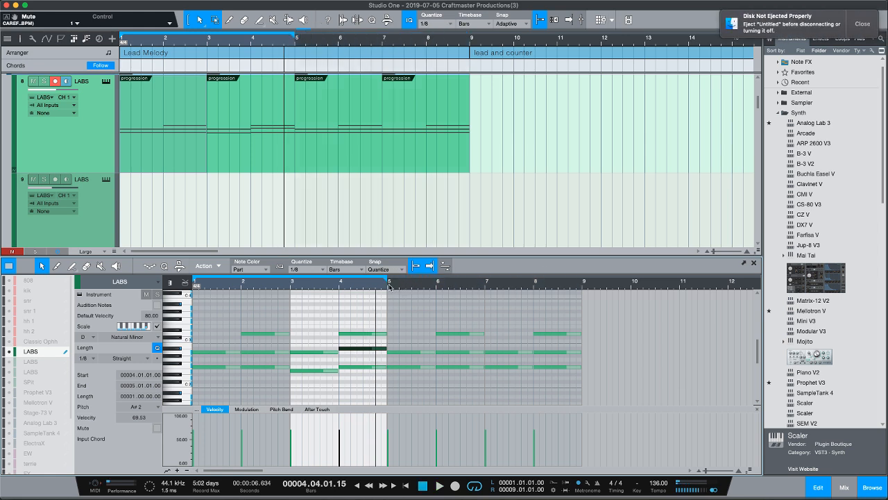
{"action": "key", "text": "space"}
{"action": "left_click_drag", "start_coordinate": [600, 375], "coordinate": [410, 330]}
{"action": "key", "text": "Delete"}
{"action": "left_click", "coordinate": [871, 27]}
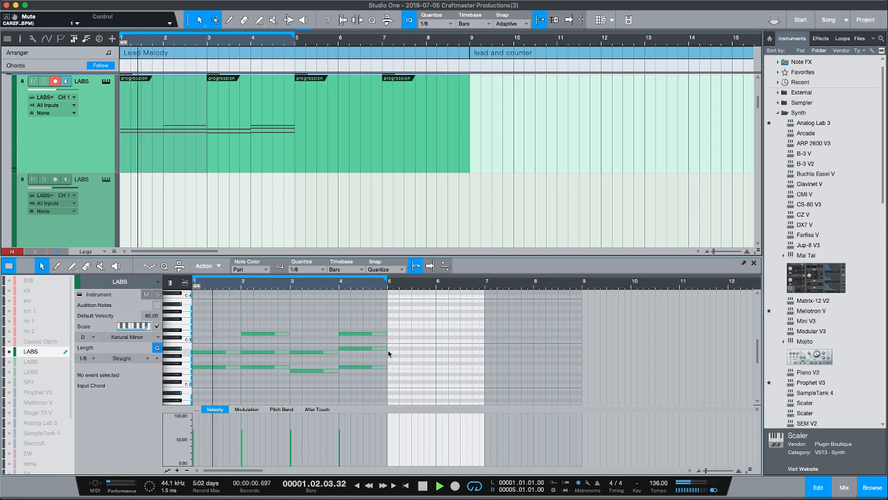
Revoice the bar 4 chord by raising F 2 to G 2 and dropping D 3 an octave to D 2
{"action": "left_click_drag", "start_coordinate": [364, 366], "coordinate": [363, 360]}
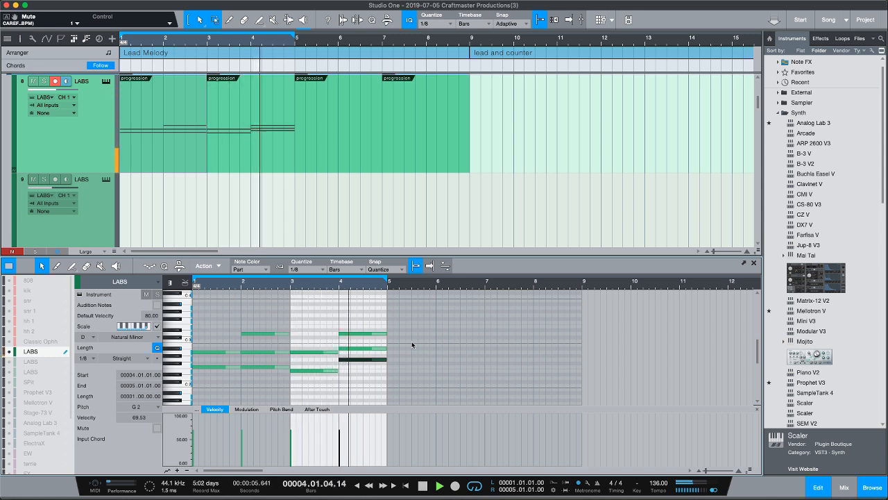
{"action": "left_click", "coordinate": [376, 334]}
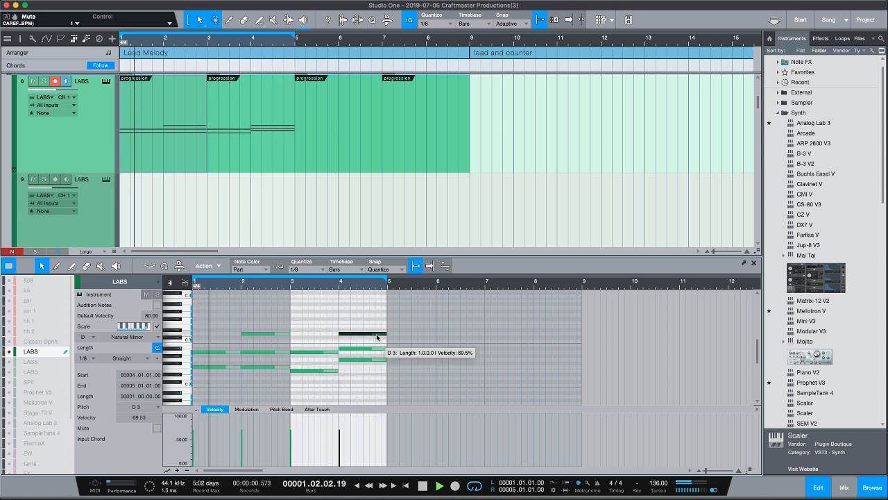
{"action": "key", "text": "shift+Down"}
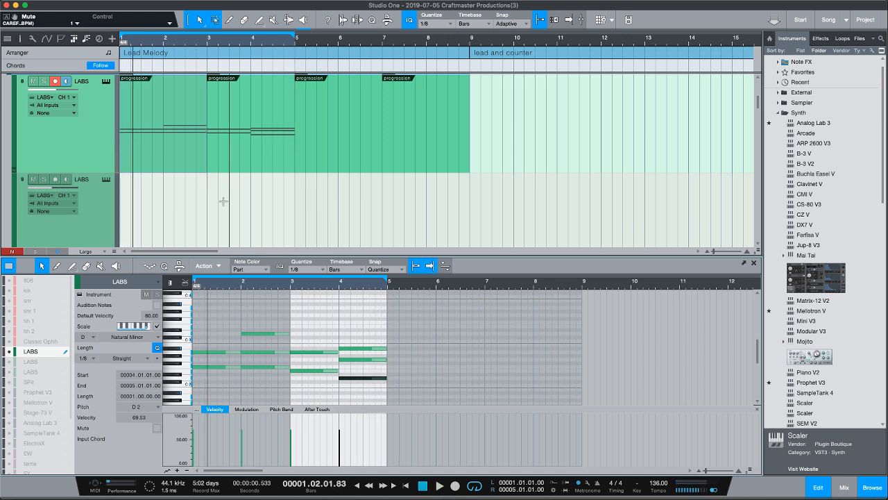
Delete the two empty progression parts after bar 5 and merge the remaining two into one part
{"action": "left_click_drag", "start_coordinate": [492, 169], "coordinate": [160, 150]}
{"action": "key", "text": "Delete"}
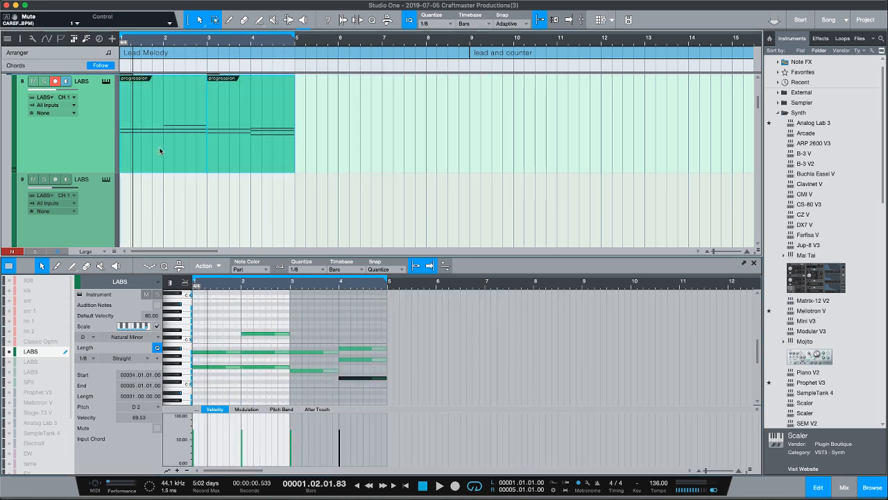
{"action": "key", "text": "g"}
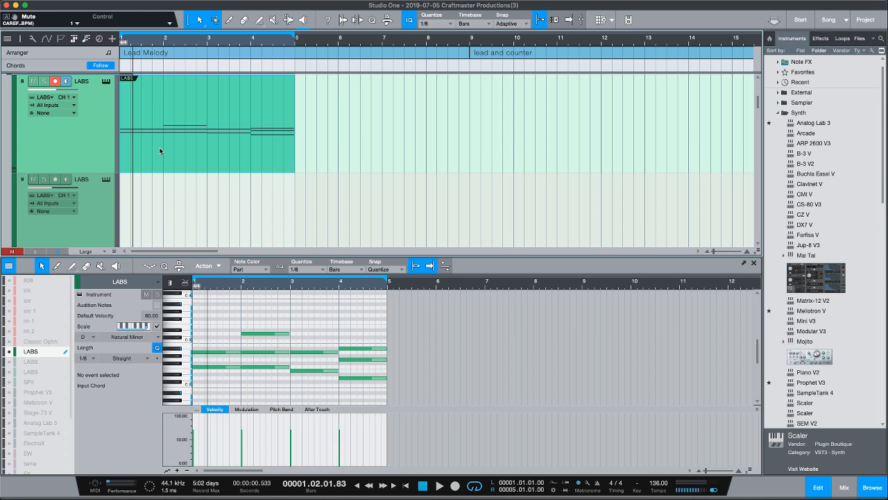
Extend the chord progression to eight bars by duplicating and merging the part, and loop playback over its full length
{"action": "key", "text": "d"}
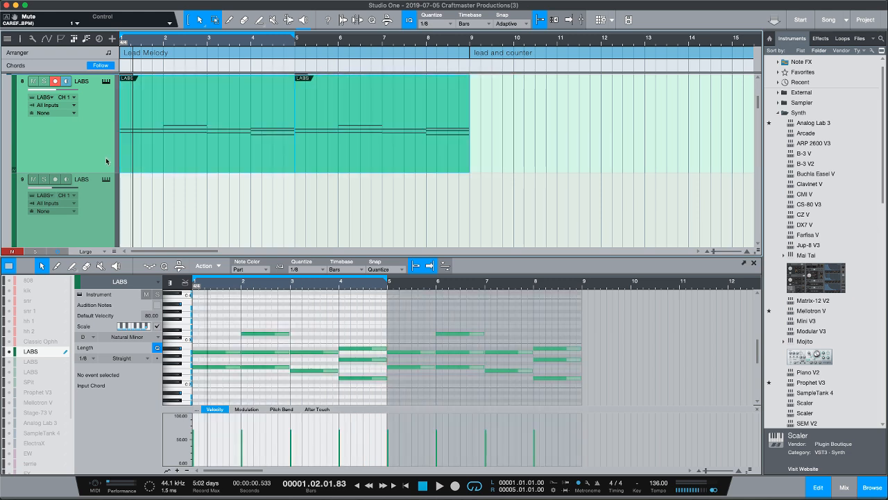
{"action": "key", "text": "g"}
{"action": "key", "text": "space"}
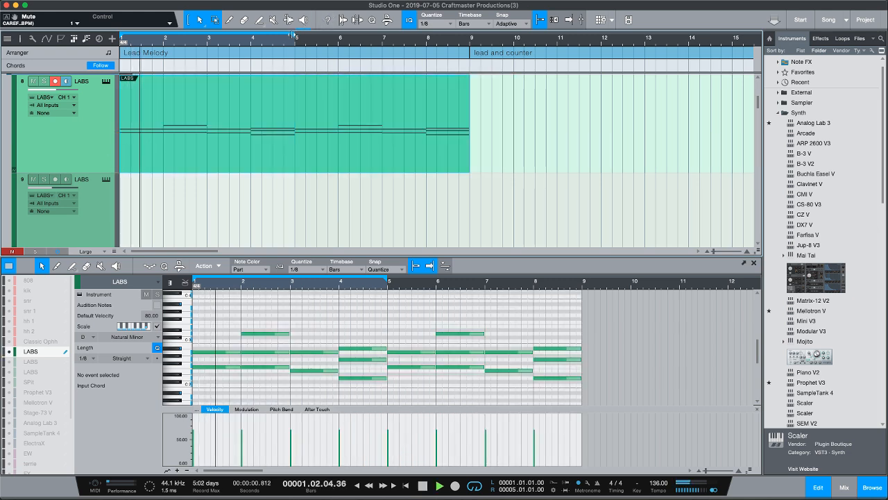
{"action": "key", "text": "p"}
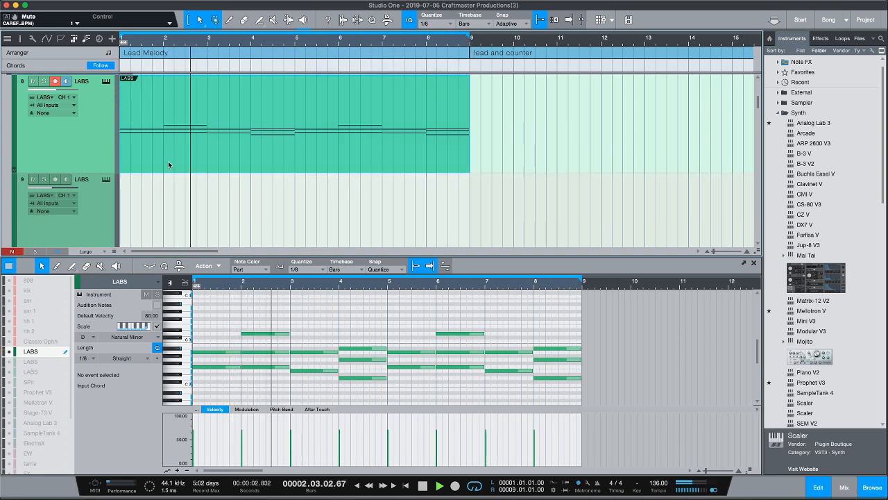
Review the channel inserts, sends and levels in an enlarged mixer while the progression plays, and close the mixer
{"action": "key", "text": "F3"}
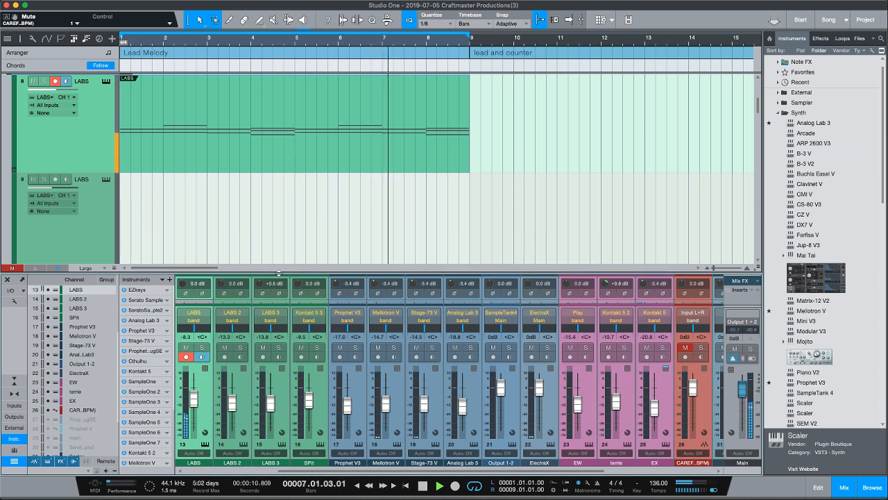
{"action": "left_click_drag", "start_coordinate": [269, 274], "coordinate": [269, 216]}
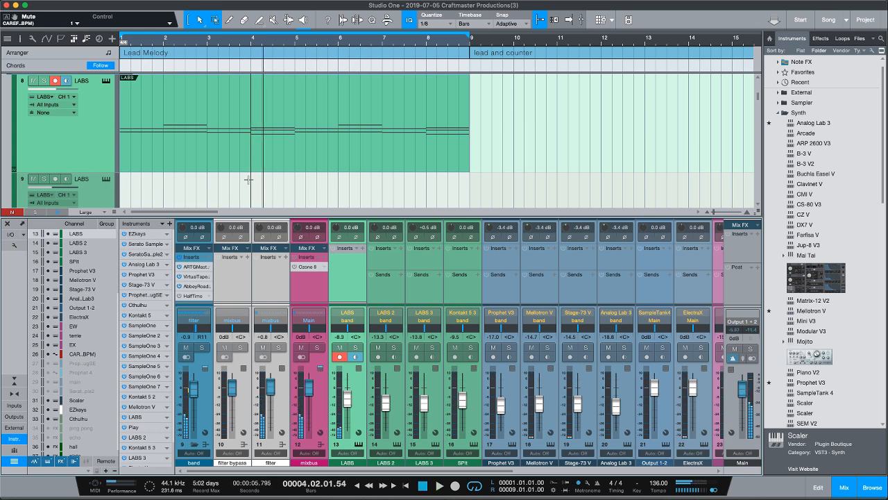
{"action": "scroll", "coordinate": [252, 184], "scroll_direction": "down", "scroll_amount": 2}
{"action": "scroll", "coordinate": [253, 184], "scroll_direction": "up", "scroll_amount": 3}
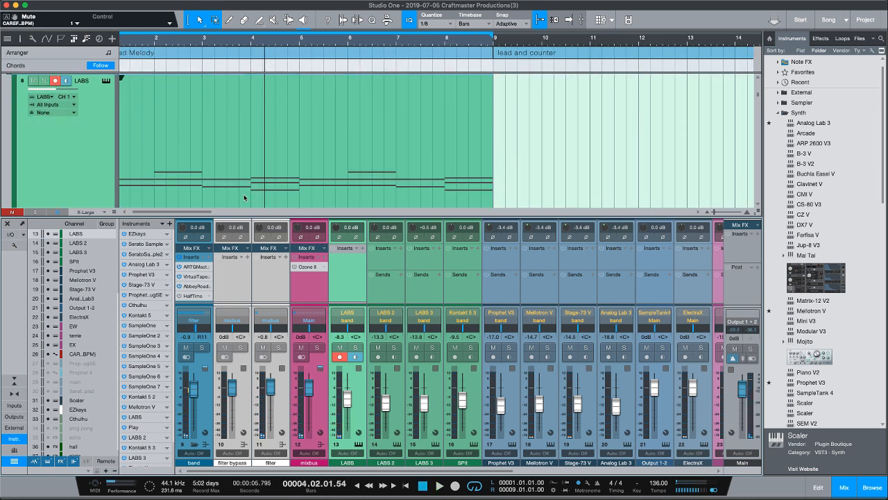
{"action": "key", "text": "F3"}
{"action": "scroll", "coordinate": [193, 45], "scroll_direction": "down", "scroll_amount": 2}
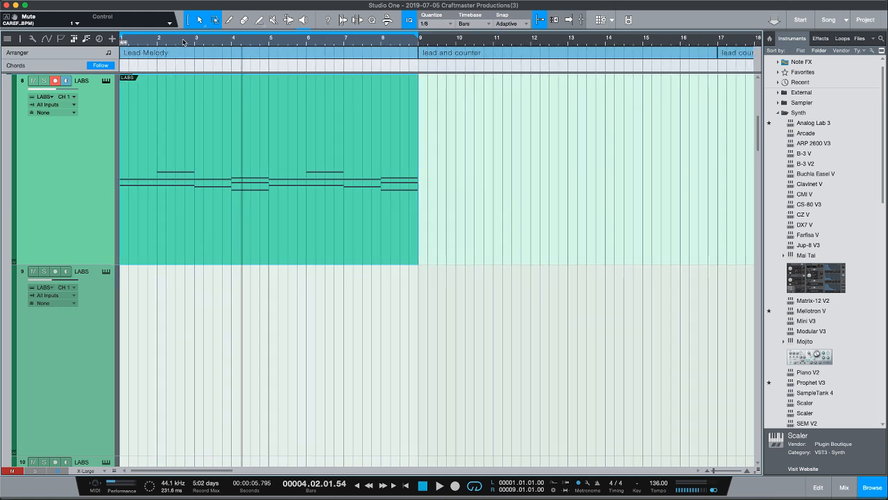
{"action": "scroll", "coordinate": [188, 41], "scroll_direction": "up", "scroll_amount": 3}
{"action": "scroll", "coordinate": [197, 43], "scroll_direction": "down", "scroll_amount": 1}
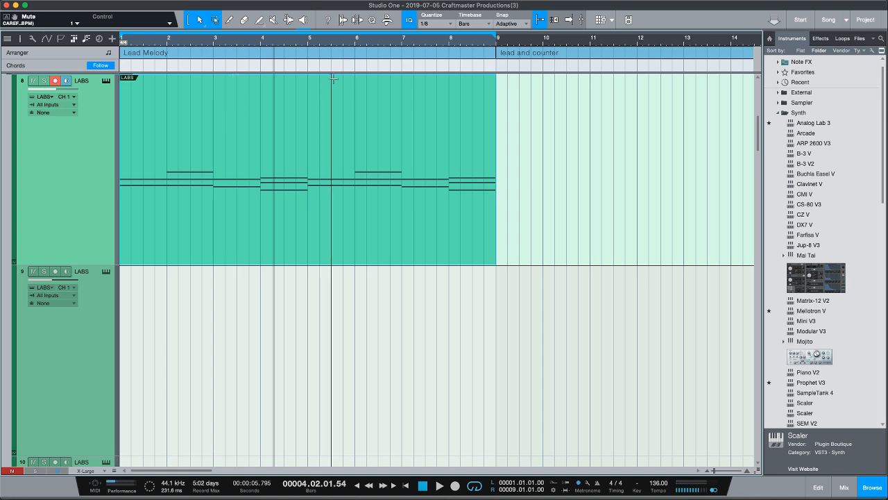
{"action": "scroll", "coordinate": [413, 45], "scroll_direction": "up", "scroll_amount": 1}
{"action": "scroll", "coordinate": [412, 46], "scroll_direction": "down", "scroll_amount": 1}
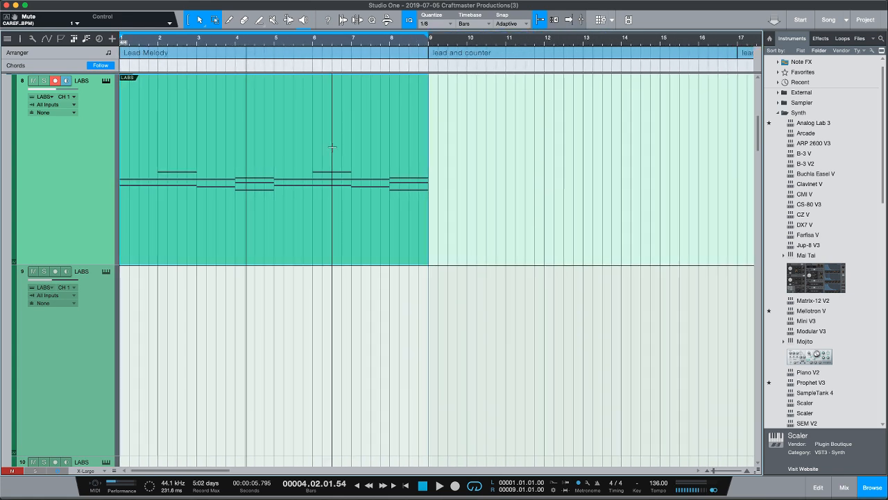
{"action": "scroll", "coordinate": [326, 174], "scroll_direction": "up", "scroll_amount": 1}
{"action": "scroll", "coordinate": [319, 250], "scroll_direction": "down", "scroll_amount": 3}
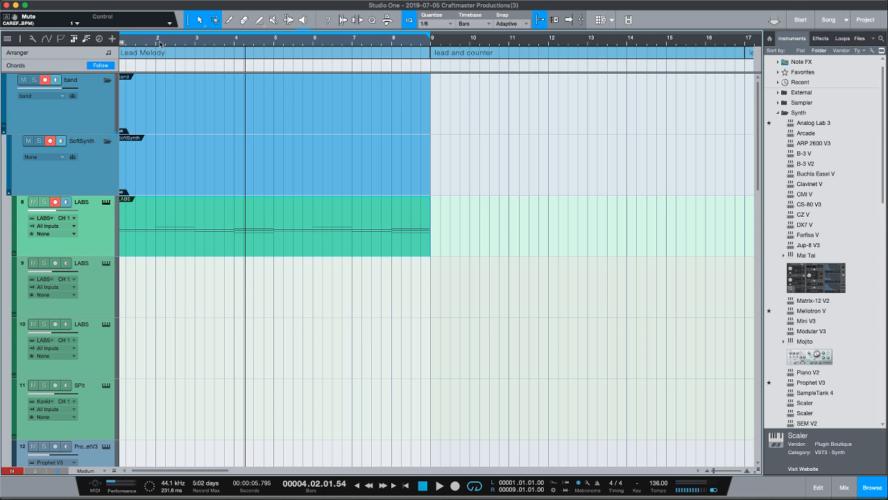
{"action": "scroll", "coordinate": [160, 44], "scroll_direction": "up", "scroll_amount": 1}
{"action": "scroll", "coordinate": [159, 44], "scroll_direction": "down", "scroll_amount": 1}
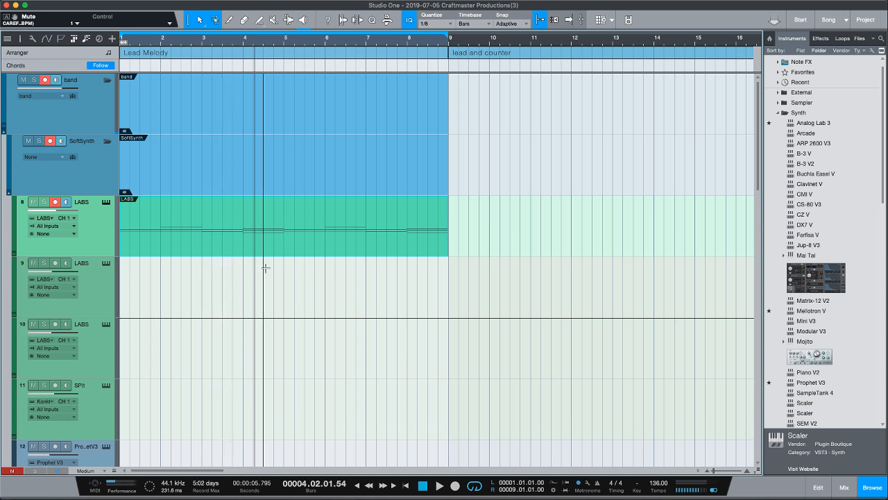
{"action": "scroll", "coordinate": [241, 272], "scroll_direction": "down", "scroll_amount": 2}
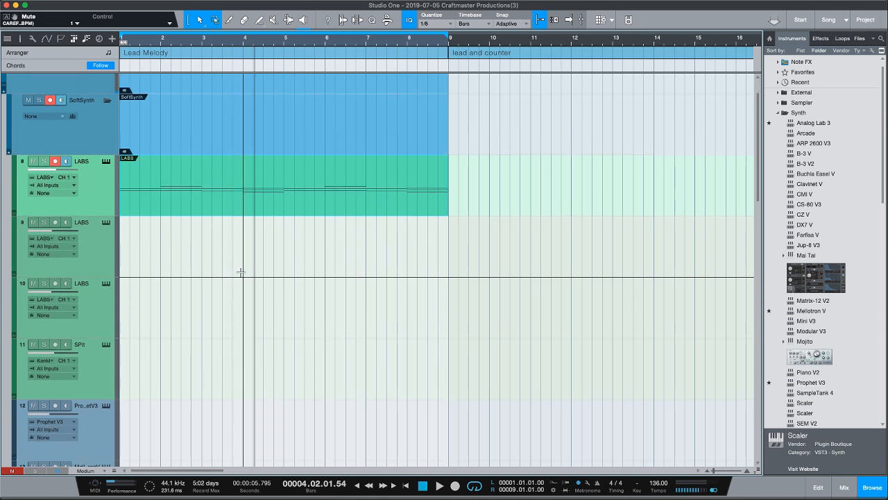
{"action": "scroll", "coordinate": [241, 272], "scroll_direction": "down", "scroll_amount": 2}
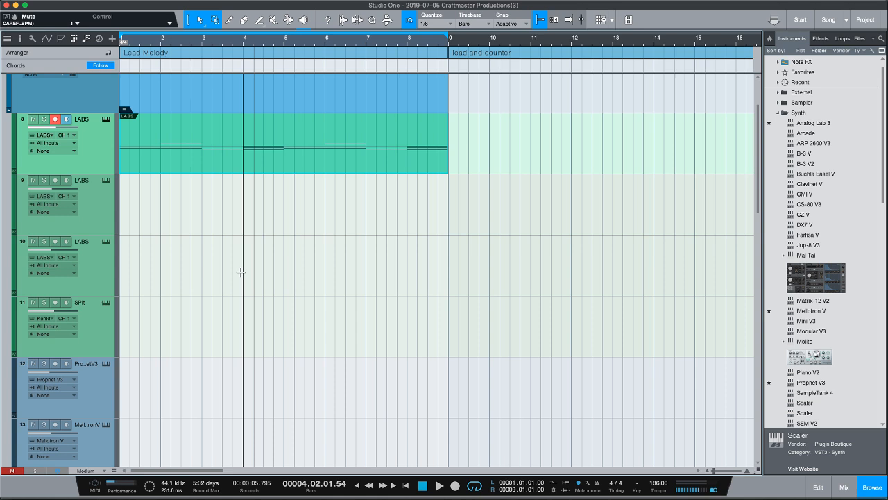
Audition the chord progression from bar 1 with all the arranger sections in view
{"action": "key", "text": "space"}
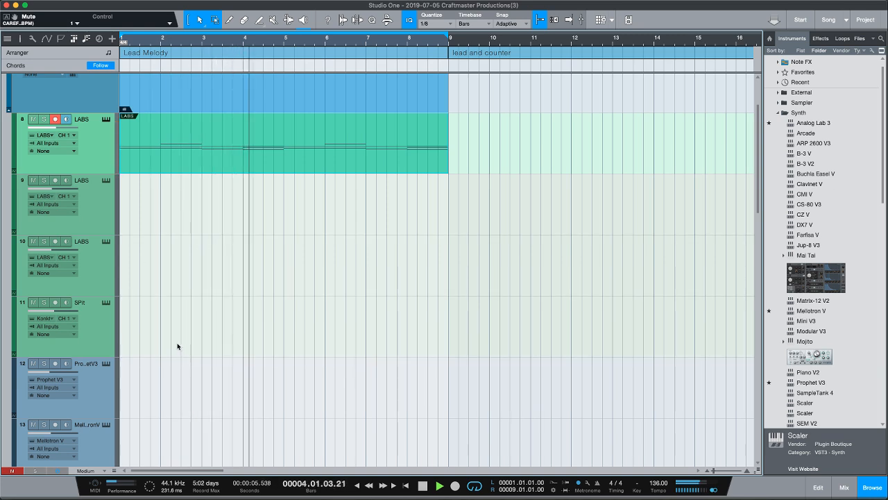
{"action": "key", "text": "space"}
{"action": "mouse_move", "coordinate": [215, 41]}
{"action": "left_mouse_down"}
{"action": "mouse_move", "coordinate": [216, 53]}
{"action": "mouse_move", "coordinate": [215, 27]}
{"action": "left_mouse_up"}
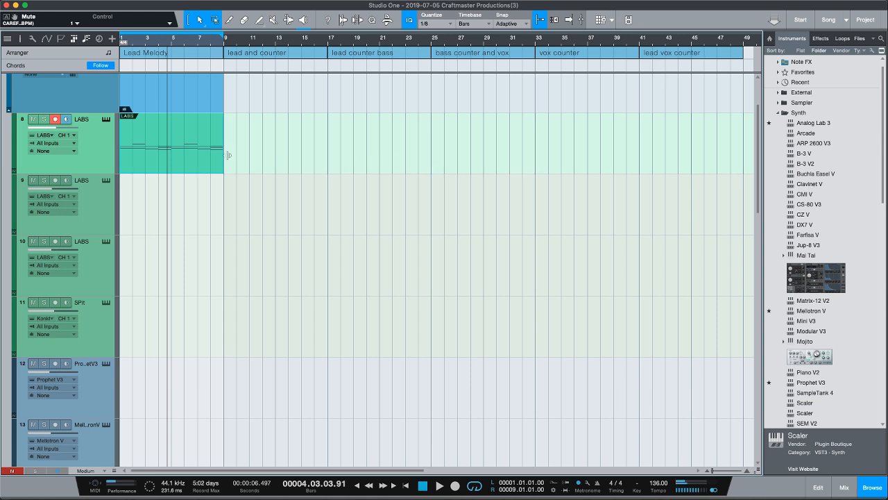
{"action": "key", "text": "comma"}
{"action": "key", "text": "space"}
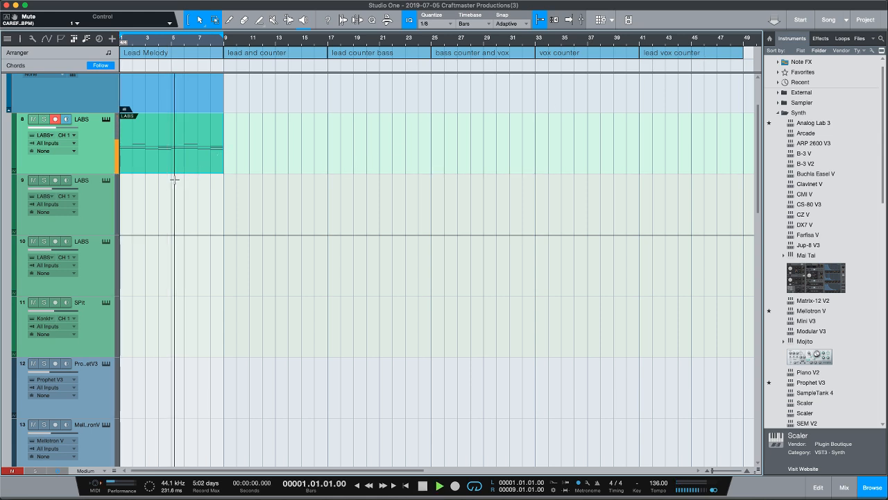
{"action": "key", "text": "space"}
{"action": "double_click", "coordinate": [150, 332]}
{"action": "double_click", "coordinate": [150, 333]}
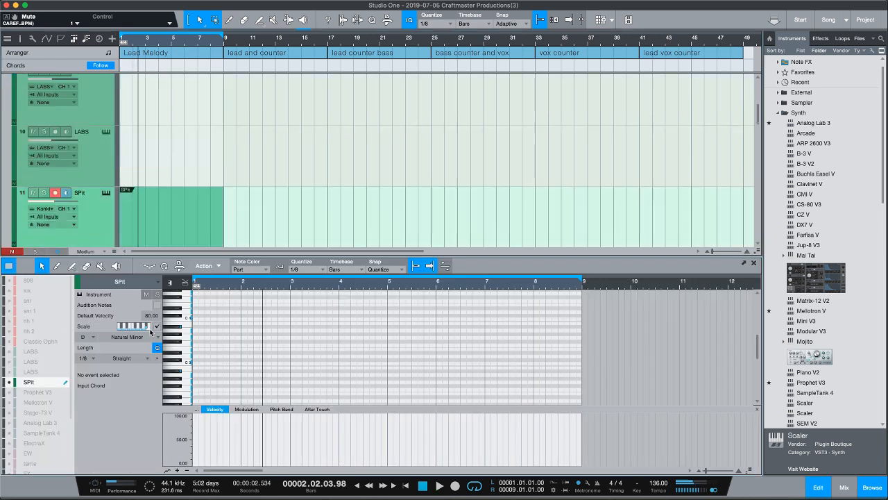
{"action": "scroll", "coordinate": [179, 177], "scroll_direction": "down", "scroll_amount": 3}
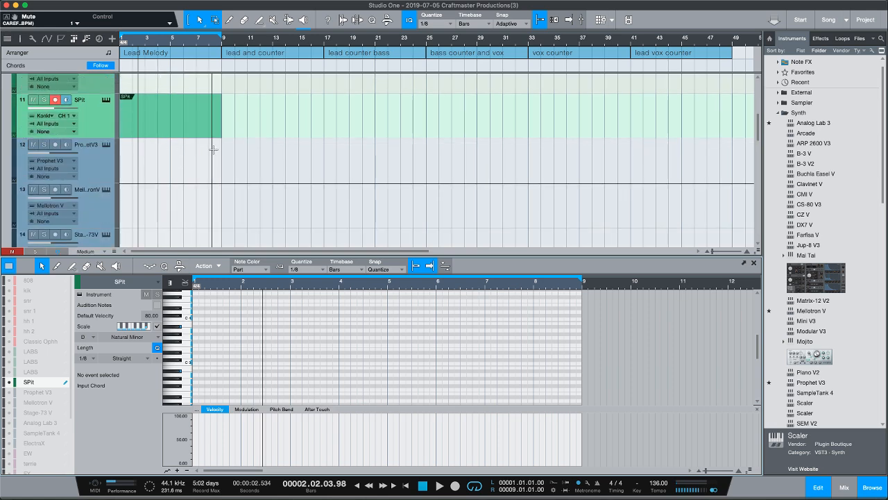
{"action": "scroll", "coordinate": [193, 168], "scroll_direction": "up", "scroll_amount": 1}
{"action": "scroll", "coordinate": [193, 168], "scroll_direction": "up", "scroll_amount": 1}
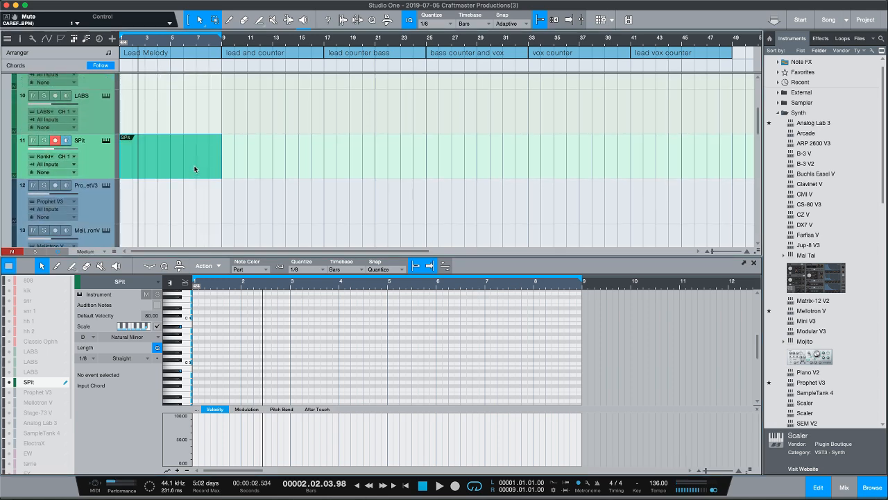
{"action": "key", "text": "Delete"}
Copy the eight-bar LABS chord part onto the SPit track at bar 1
{"action": "scroll", "coordinate": [188, 188], "scroll_direction": "up", "scroll_amount": 1}
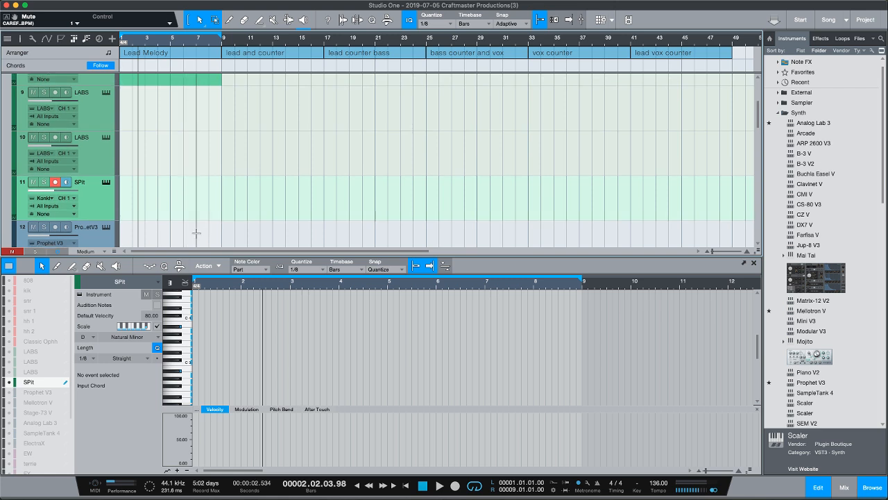
{"action": "left_click", "coordinate": [177, 79]}
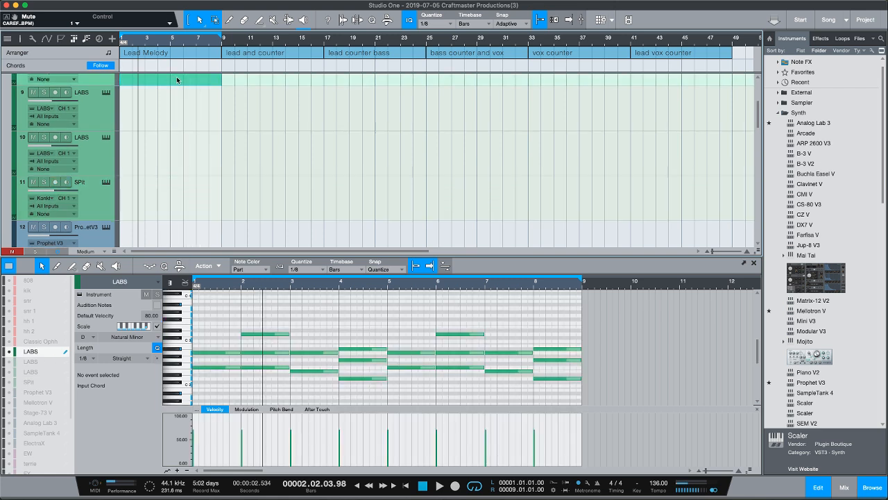
{"action": "left_click_drag", "start_coordinate": [176, 79], "coordinate": [166, 196]}
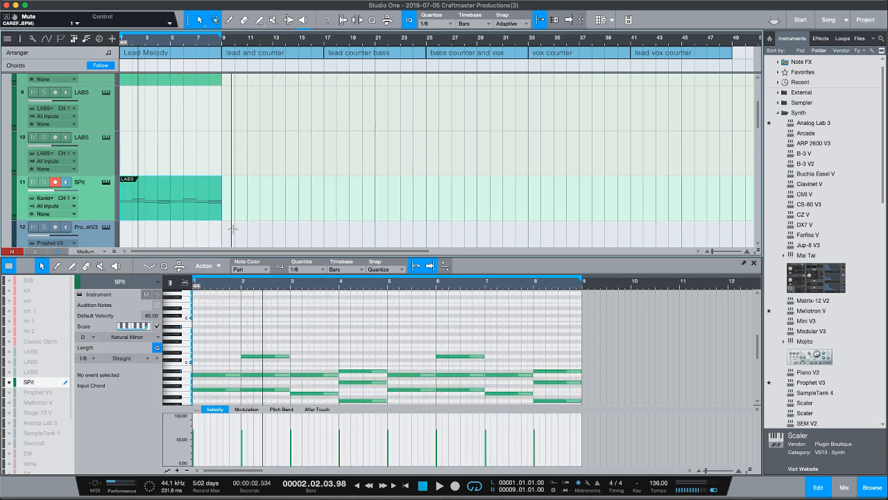
Transpose all notes of the copied SPit part up one octave while playing from the start
{"action": "key", "text": "comma"}
{"action": "key", "text": "space"}
{"action": "scroll", "coordinate": [582, 358], "scroll_direction": "down", "scroll_amount": 2}
{"action": "left_click_drag", "start_coordinate": [585, 387], "coordinate": [188, 305]}
{"action": "key", "text": "shift+Up"}
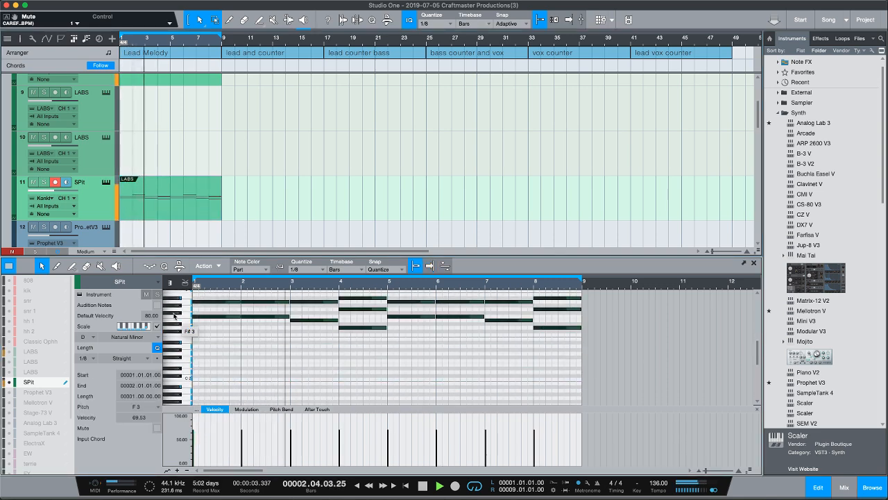
{"action": "key", "text": "space"}
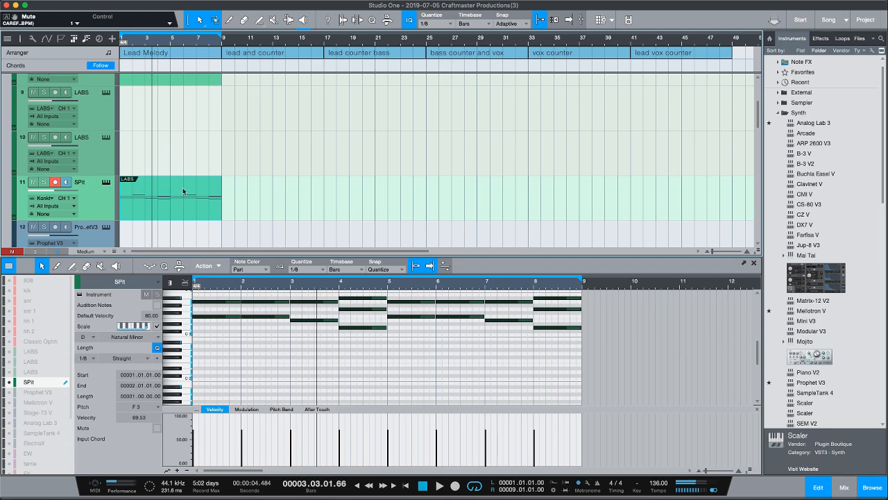
Load dulcitone 1884² _Authentic.nki from the Dulcitone 1884² - K4 Presets folder into the SPit track's Kontakt instrument
{"action": "key", "text": "F11"}
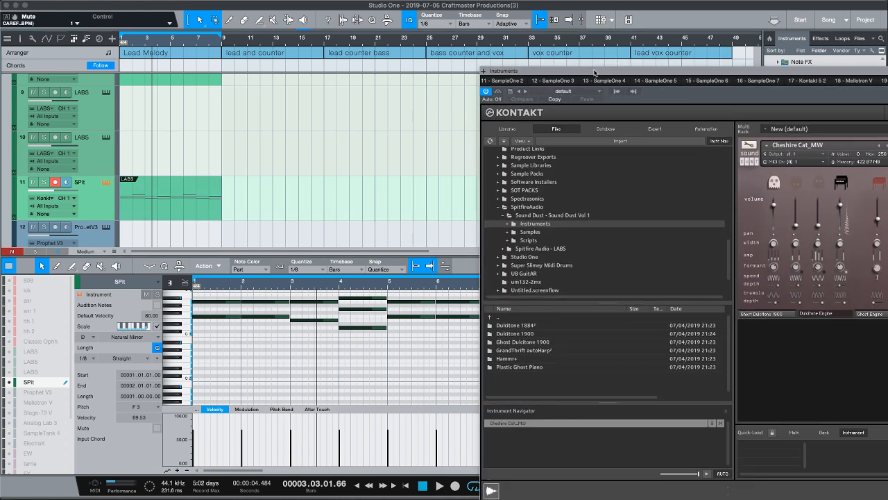
{"action": "left_click_drag", "start_coordinate": [607, 67], "coordinate": [301, 33]}
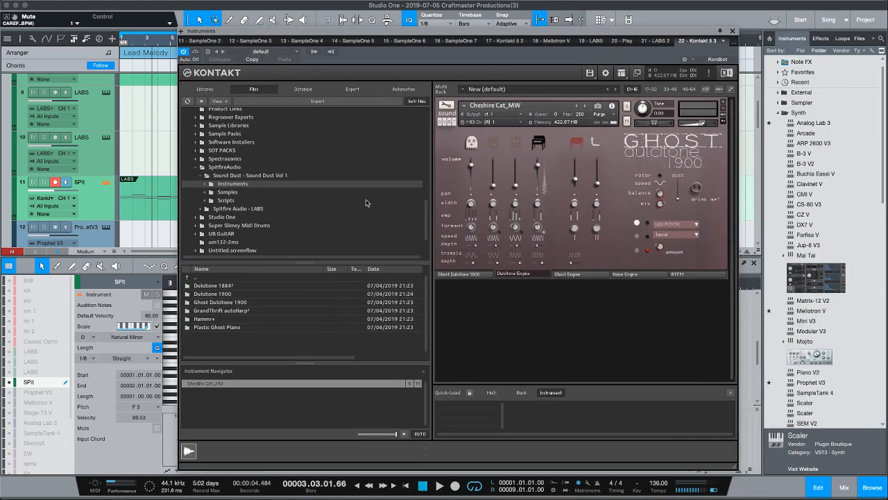
{"action": "scroll", "coordinate": [229, 204], "scroll_direction": "up", "scroll_amount": 1}
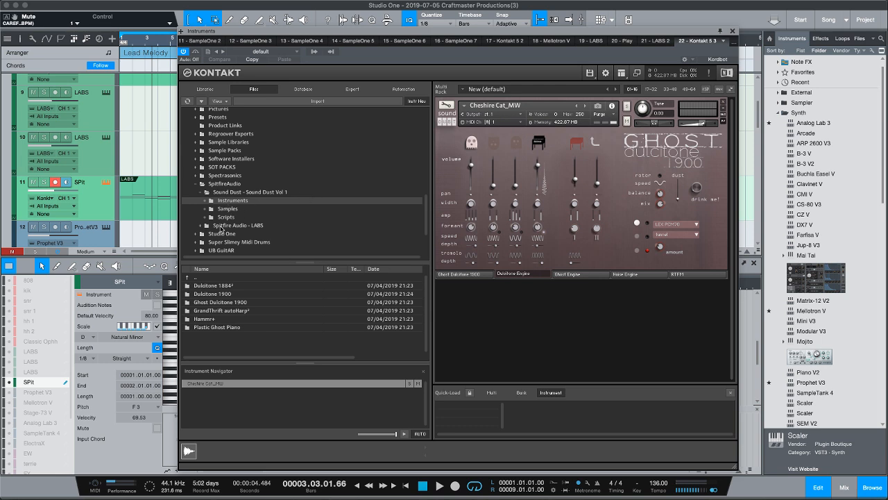
{"action": "left_click", "coordinate": [213, 287]}
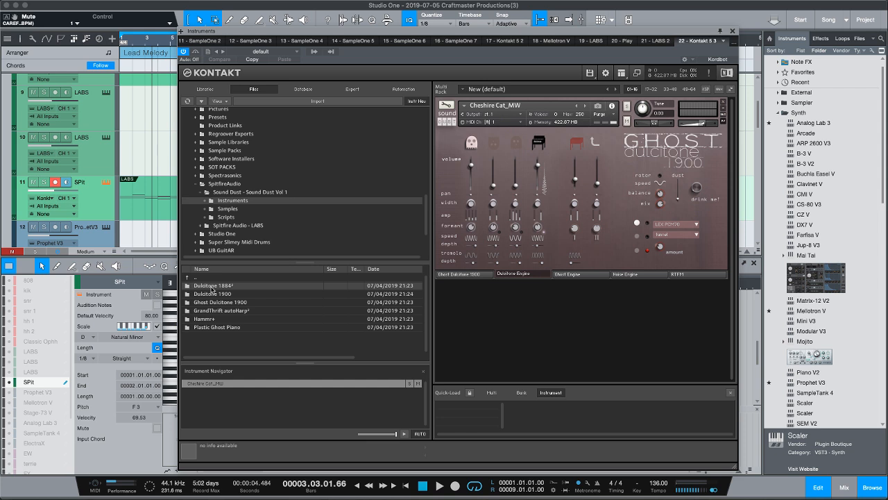
{"action": "left_click", "coordinate": [206, 202]}
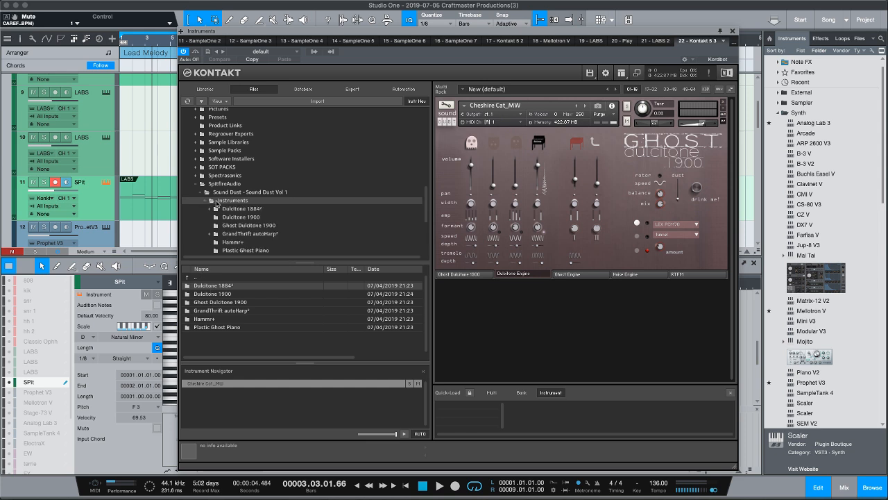
{"action": "left_click", "coordinate": [225, 209]}
{"action": "left_click", "coordinate": [210, 209]}
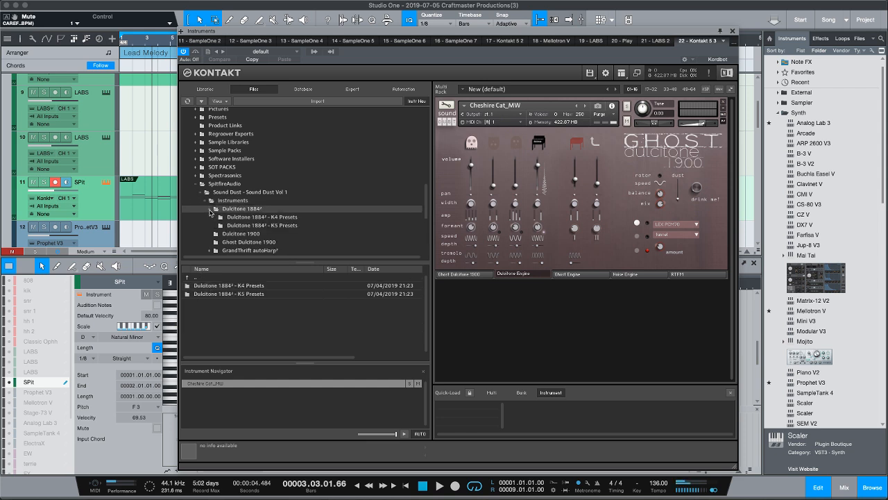
{"action": "left_click", "coordinate": [229, 218]}
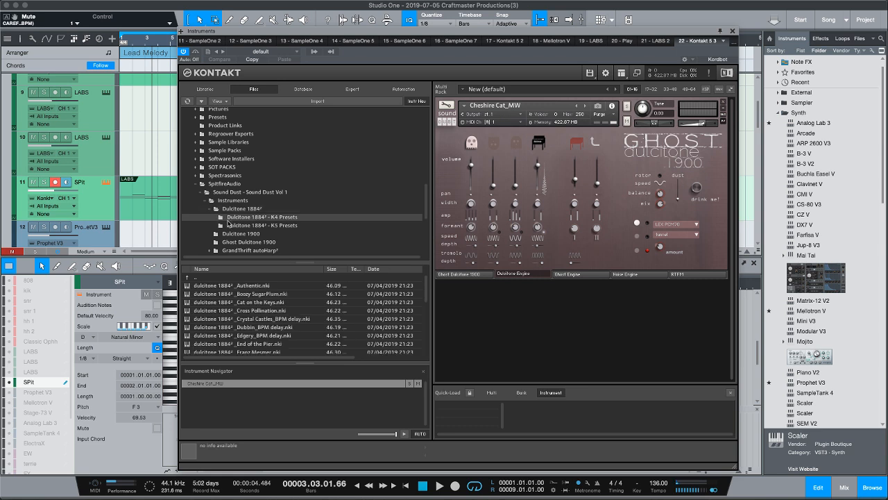
{"action": "double_click", "coordinate": [254, 285]}
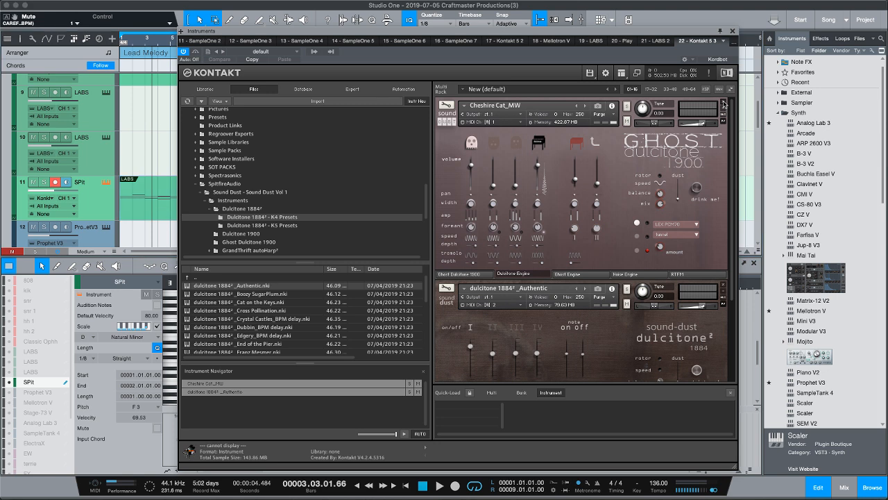
Remove Cheshire Cat_MW from Kontakt, set the dulcitone's MIDI channel to omni, and play the part
{"action": "left_click", "coordinate": [723, 101]}
{"action": "left_click", "coordinate": [520, 123]}
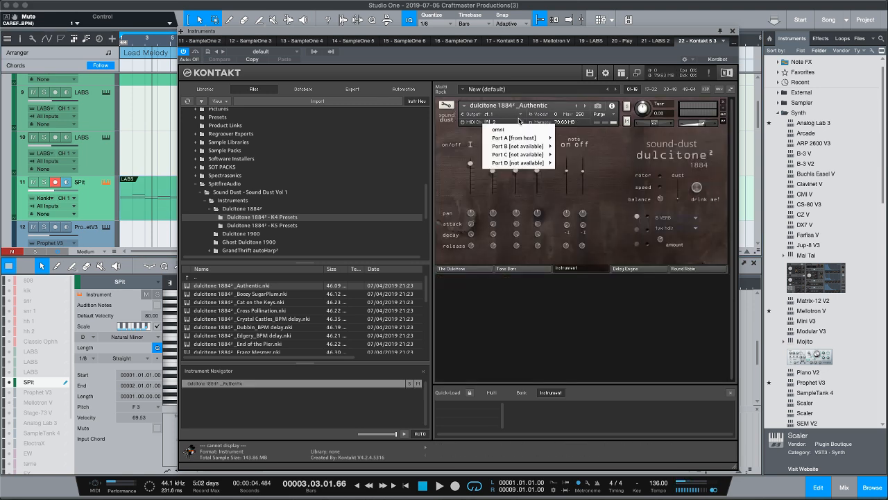
{"action": "left_click", "coordinate": [499, 129]}
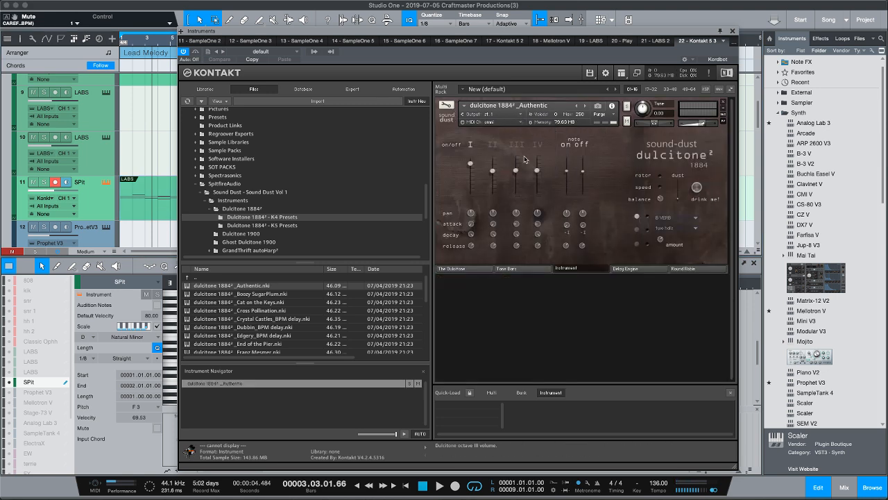
{"action": "key", "text": "space"}
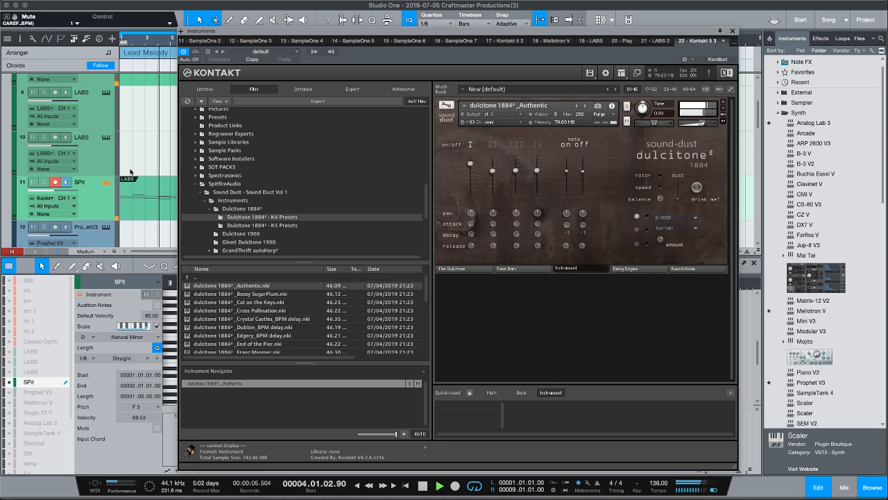
Play the SPit part from the start and switch its dulcitone to the Boozy SugarPlum preset, closing Kontakt and stopping playback
{"action": "key", "text": "space"}
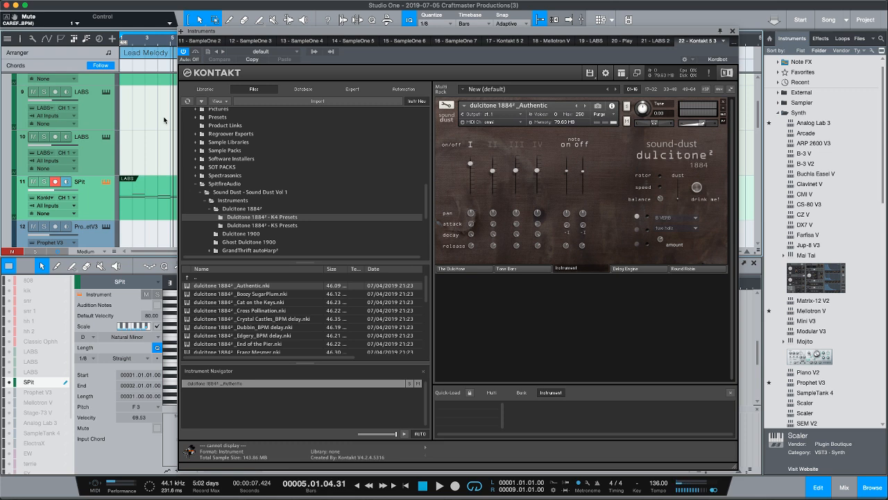
{"action": "key", "text": "comma"}
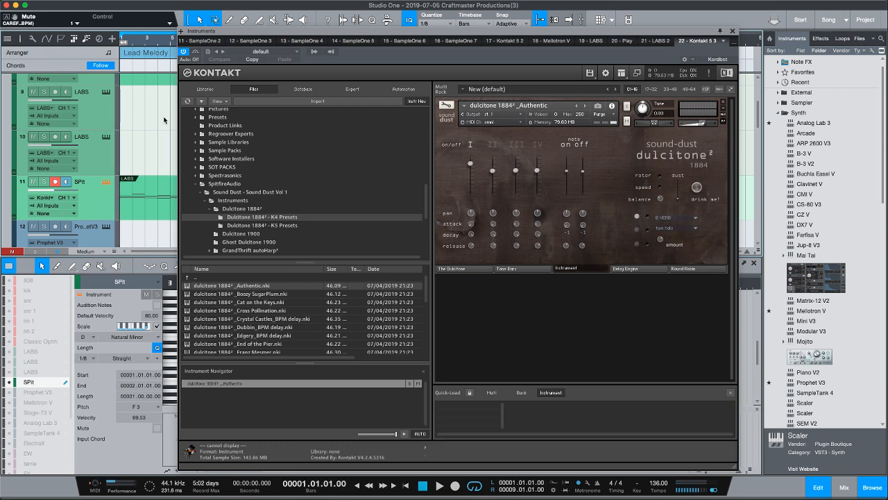
{"action": "key", "text": "space"}
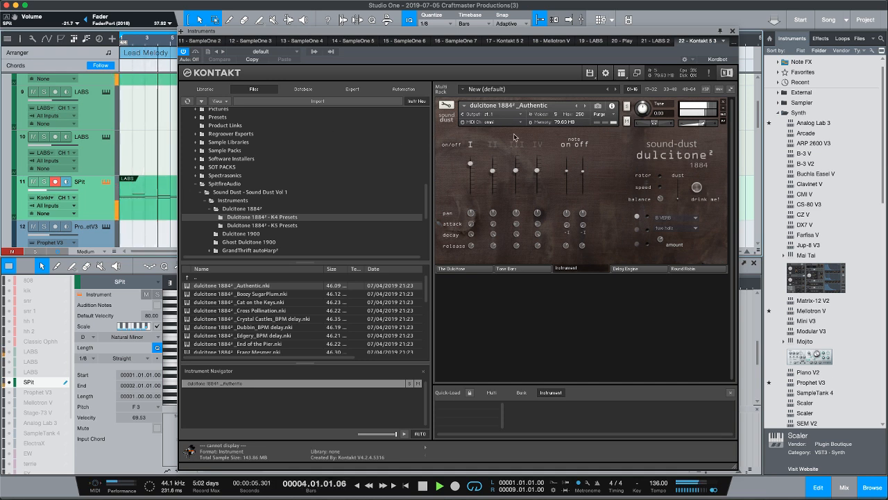
{"action": "left_click", "coordinate": [585, 106]}
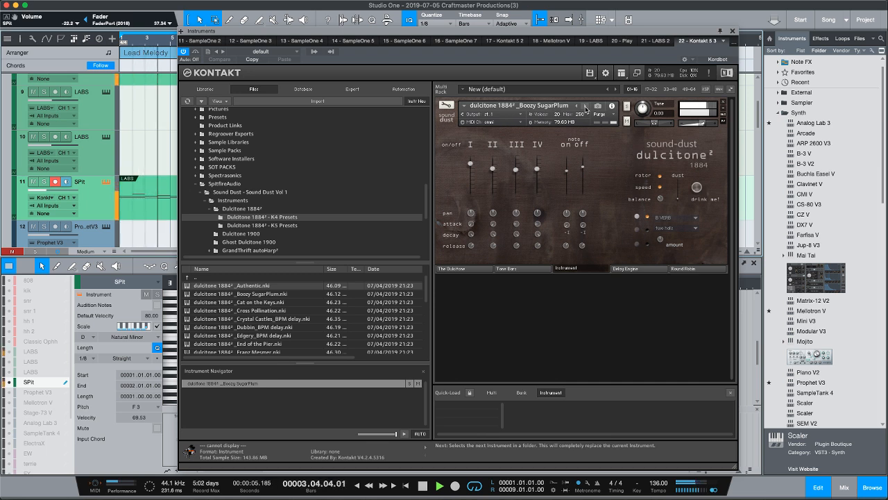
{"action": "left_click", "coordinate": [737, 32]}
{"action": "key", "text": "space"}
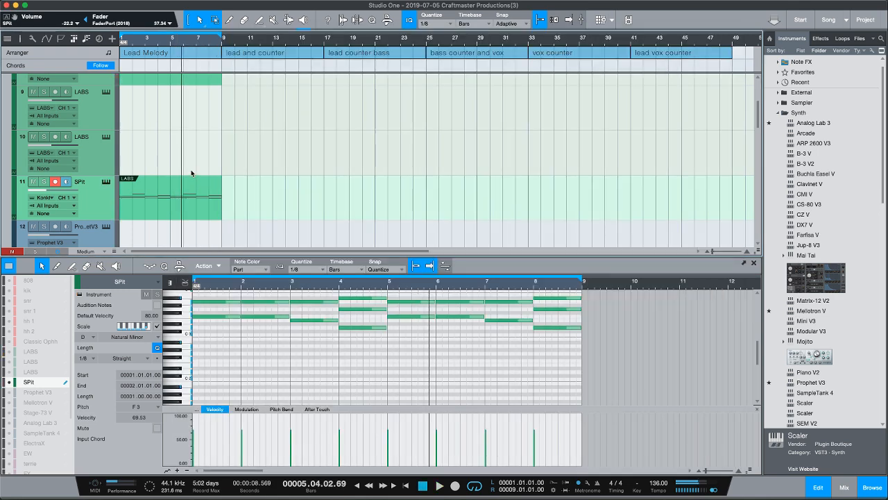
Copy the eight-bar SPit part onto the LABS track 9 at bar 1, checking the track 10 LABS instrument on the way
{"action": "scroll", "coordinate": [228, 162], "scroll_direction": "down", "scroll_amount": 1}
{"action": "scroll", "coordinate": [212, 164], "scroll_direction": "up", "scroll_amount": 3}
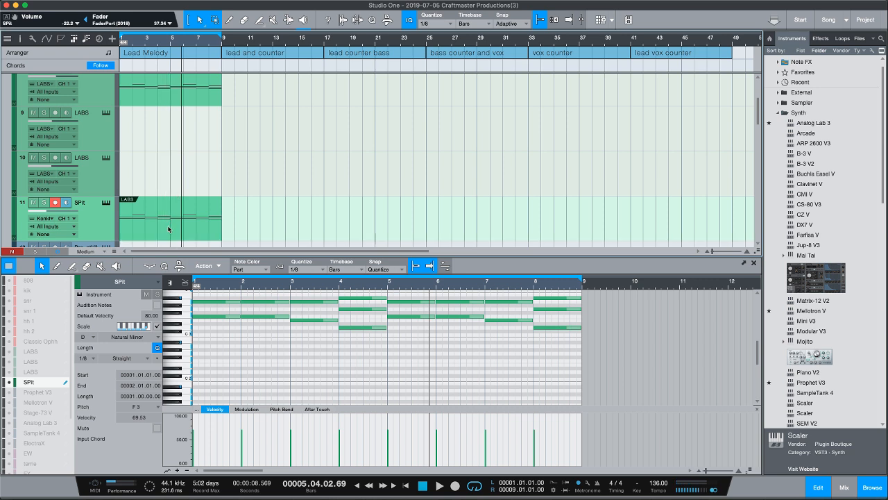
{"action": "left_click_drag", "start_coordinate": [168, 229], "coordinate": [171, 192]}
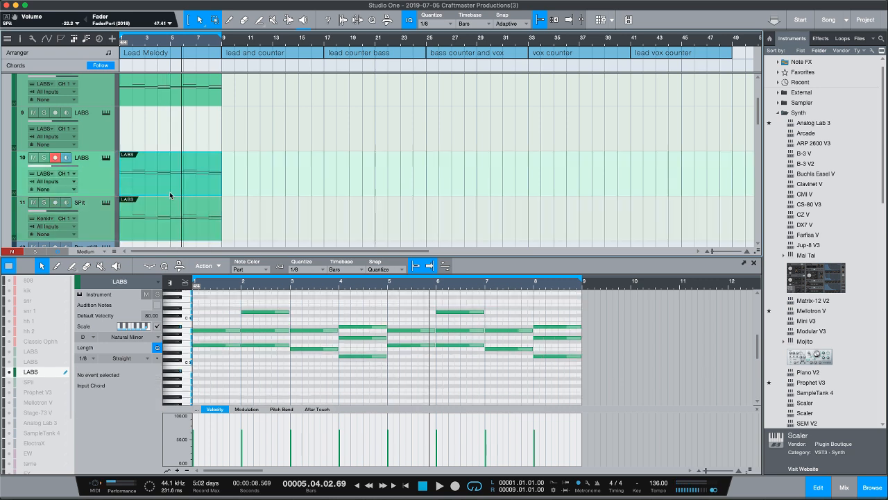
{"action": "left_click", "coordinate": [106, 159]}
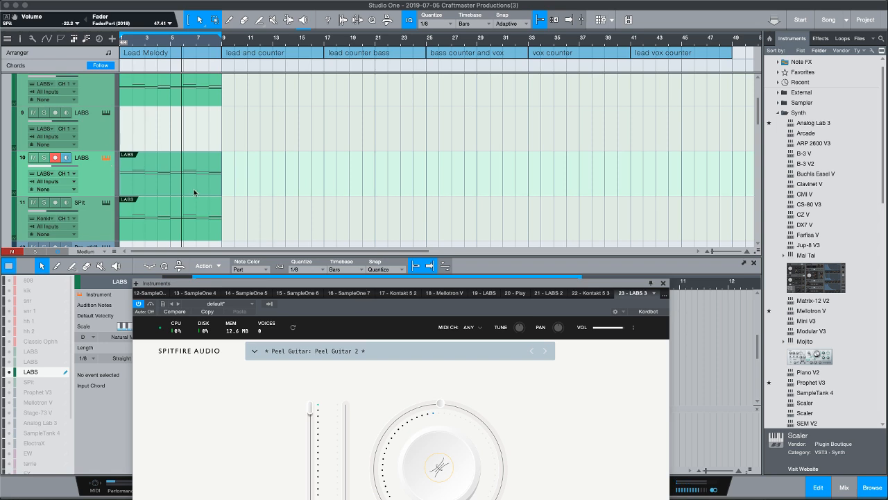
{"action": "left_click_drag", "start_coordinate": [194, 188], "coordinate": [196, 135]}
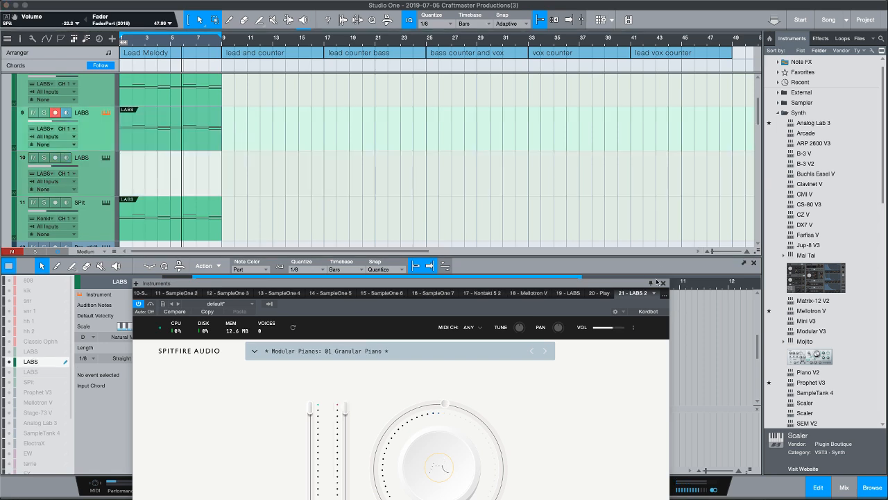
Load the Modular Pianos: 02 Granular Wurli preset in the track 9 LABS instrument and lower its dynamics to about 47%
{"action": "left_click_drag", "start_coordinate": [595, 284], "coordinate": [679, 123]}
{"action": "mouse_move", "coordinate": [480, 260]}
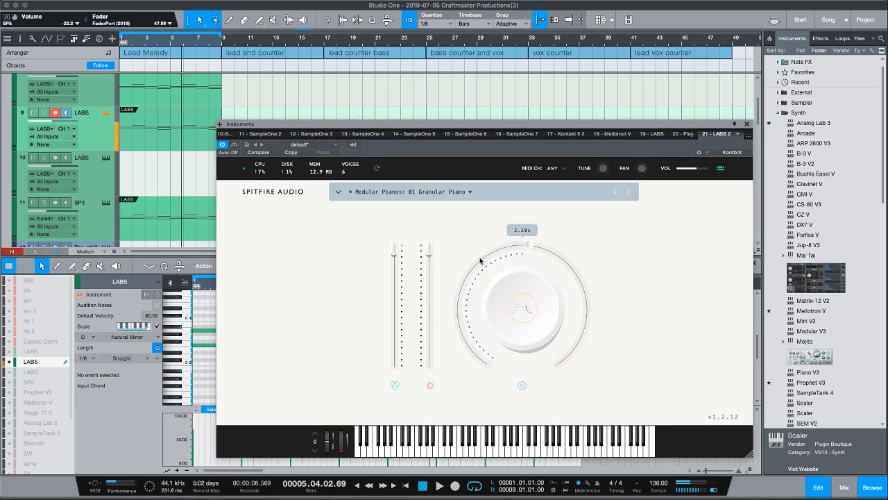
{"action": "left_click_drag", "start_coordinate": [480, 260], "coordinate": [465, 214]}
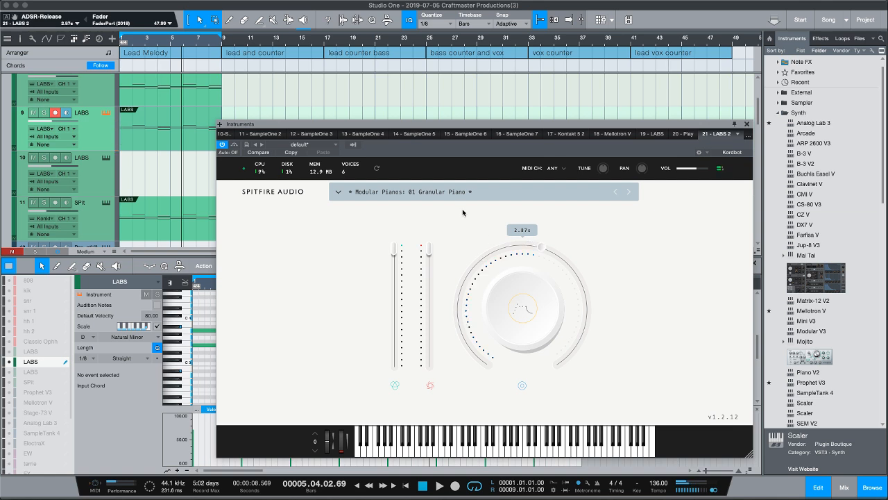
{"action": "left_click", "coordinate": [629, 192]}
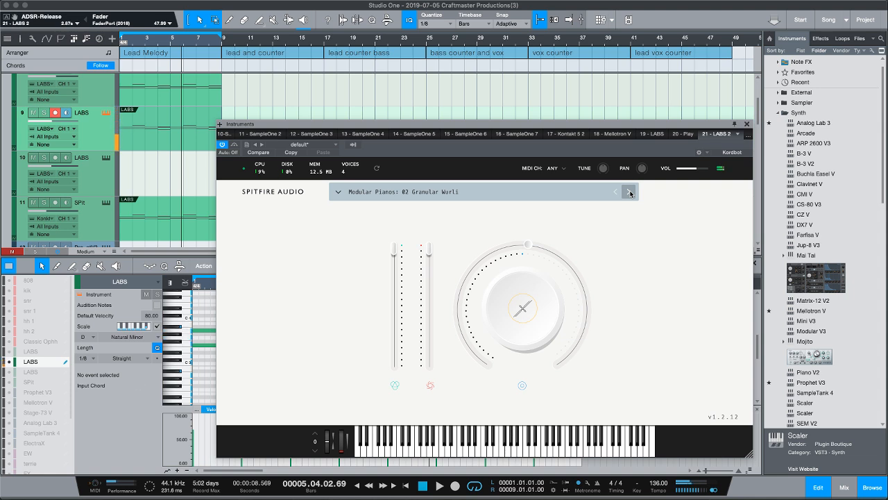
{"action": "left_click_drag", "start_coordinate": [439, 250], "coordinate": [419, 313]}
{"action": "mouse_move", "coordinate": [432, 313]}
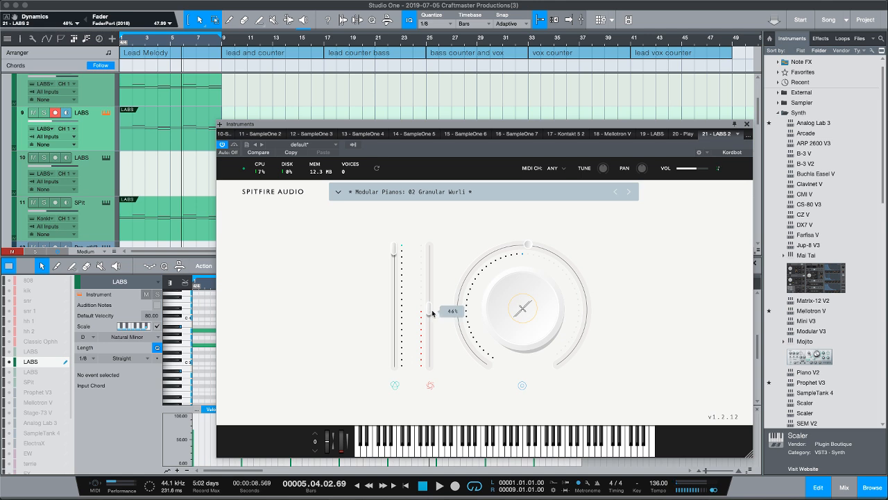
{"action": "scroll", "coordinate": [429, 311], "scroll_direction": "up", "scroll_amount": 1}
{"action": "left_click", "coordinate": [747, 125]}
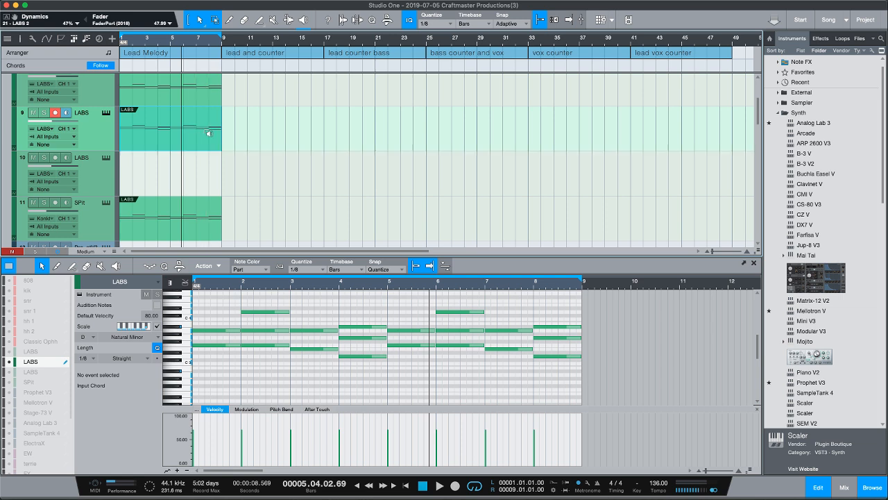
Reduce the arrangement's track height to Normal and hide the note editor
{"action": "scroll", "coordinate": [209, 133], "scroll_direction": "up", "scroll_amount": 1}
{"action": "scroll", "coordinate": [209, 133], "scroll_direction": "down", "scroll_amount": 2}
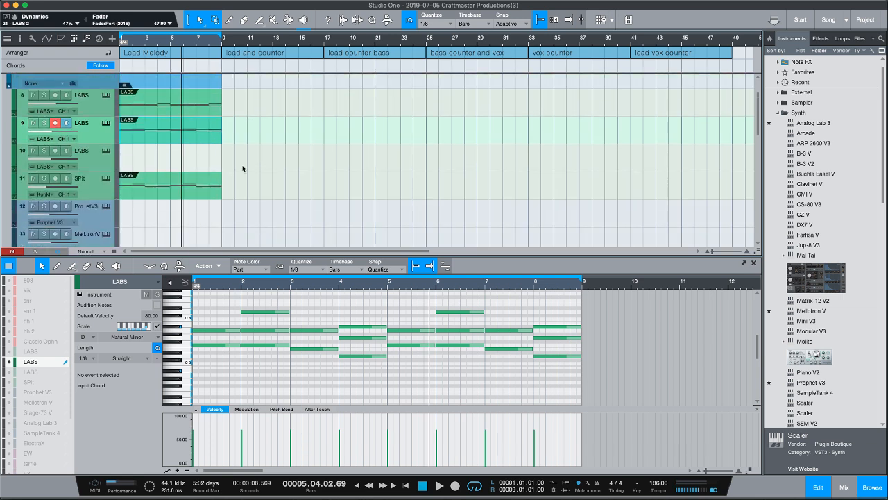
{"action": "key", "text": "F3"}
{"action": "key", "text": "F3"}
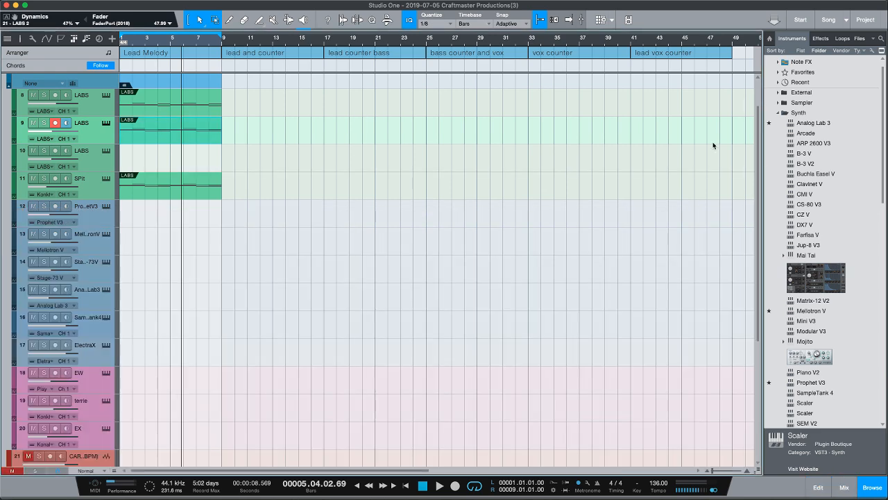
Browse the Sample Packs files and expand the inner Palace Sample Pack folder to show its melody files
{"action": "left_click", "coordinate": [860, 39]}
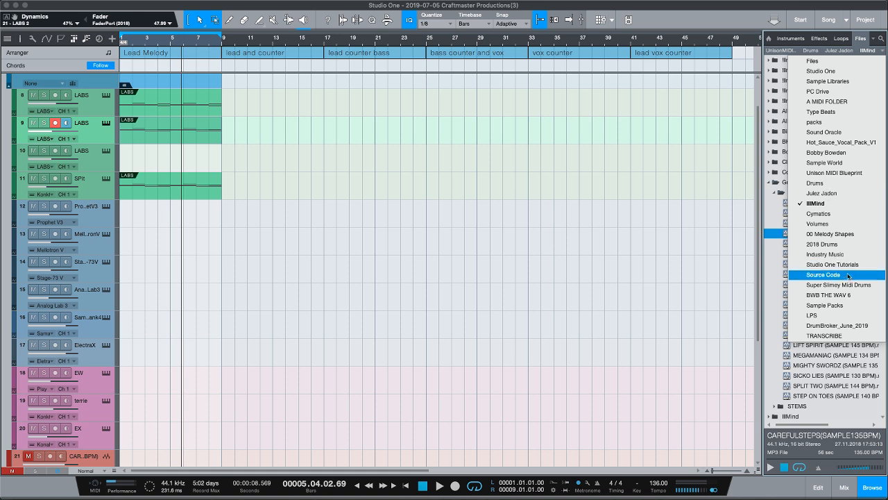
{"action": "left_click", "coordinate": [828, 306]}
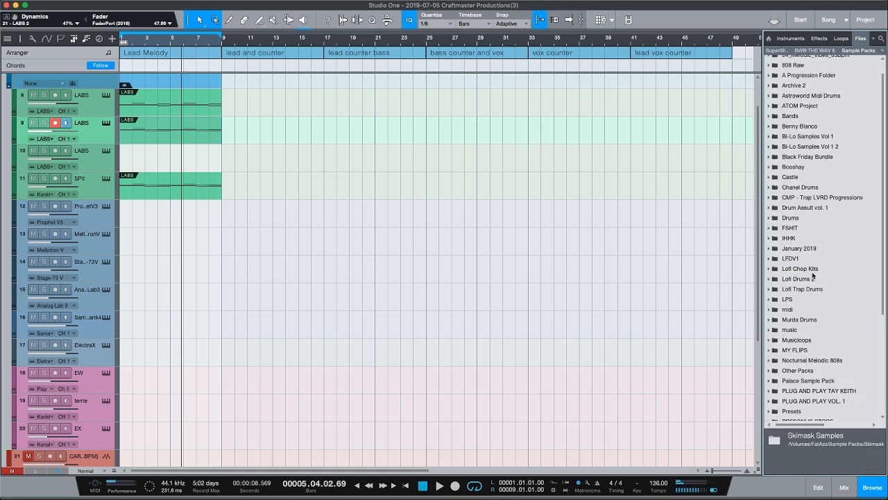
{"action": "scroll", "coordinate": [809, 276], "scroll_direction": "down", "scroll_amount": 2}
{"action": "left_click", "coordinate": [770, 364]}
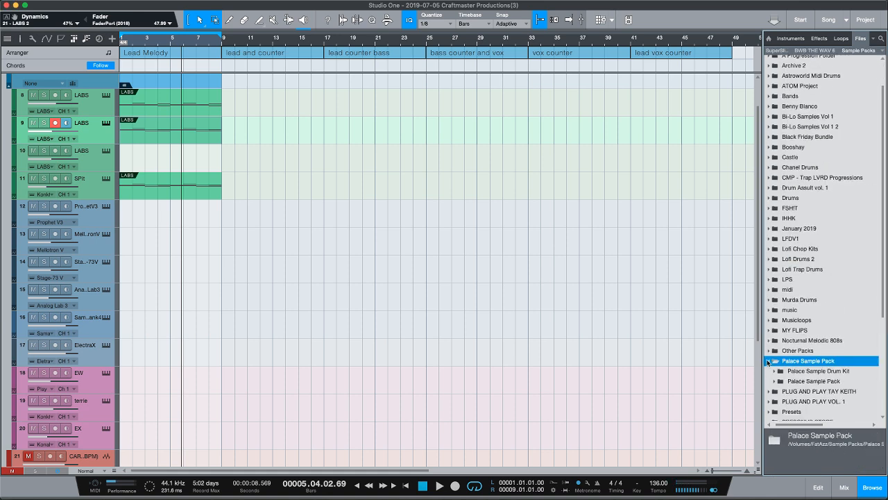
{"action": "scroll", "coordinate": [784, 286], "scroll_direction": "down", "scroll_amount": 5}
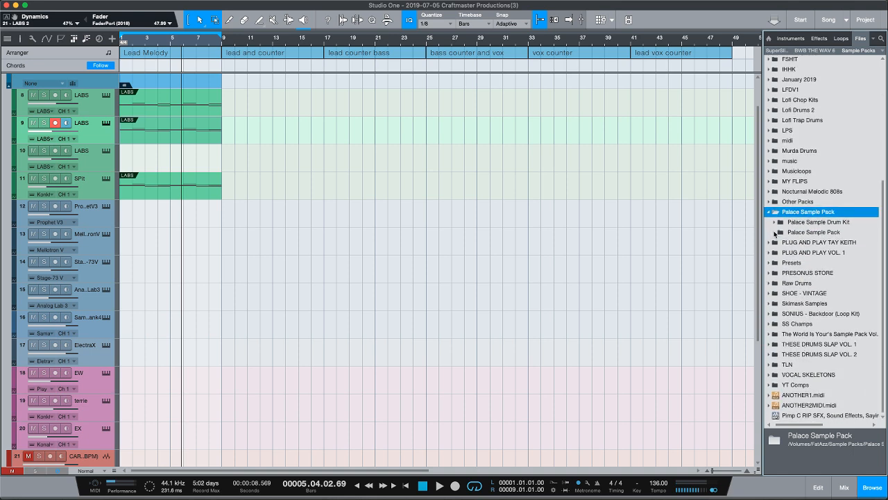
{"action": "left_click", "coordinate": [774, 233]}
{"action": "scroll", "coordinate": [794, 259], "scroll_direction": "down", "scroll_amount": 4}
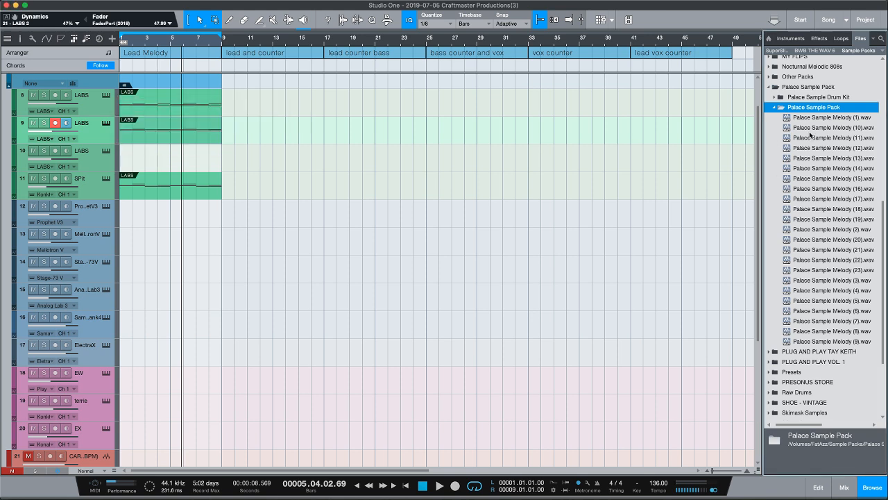
{"action": "scroll", "coordinate": [808, 123], "scroll_direction": "down", "scroll_amount": 1}
{"action": "scroll", "coordinate": [808, 123], "scroll_direction": "down", "scroll_amount": 1}
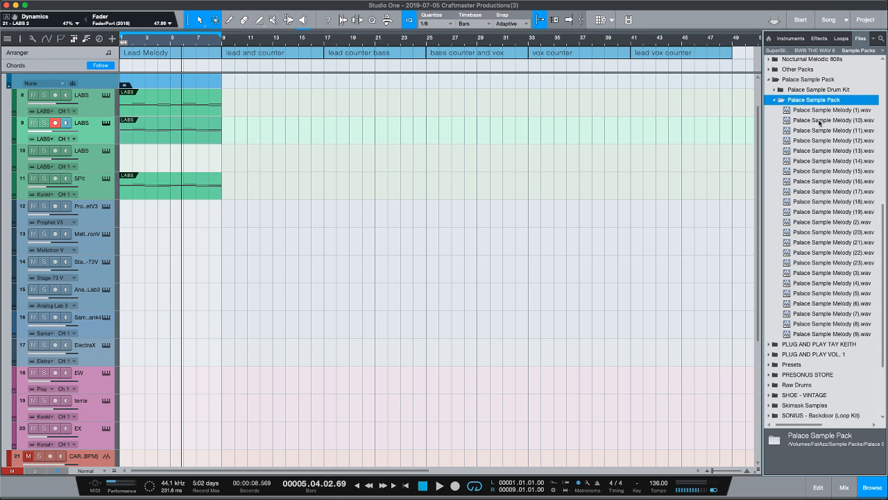
Audition the Palace Sample Melody files in list order, from (1) through (10) to (19) and on to (2)
{"action": "left_click", "coordinate": [819, 111]}
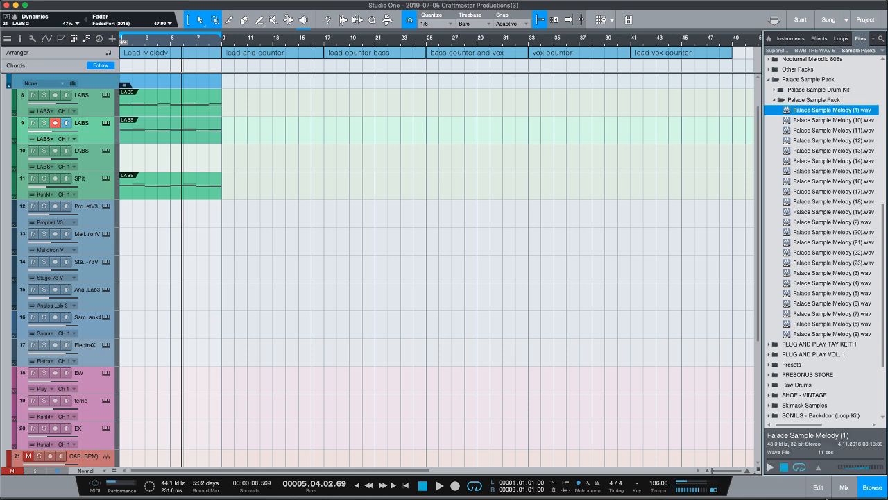
{"action": "left_click", "coordinate": [771, 468]}
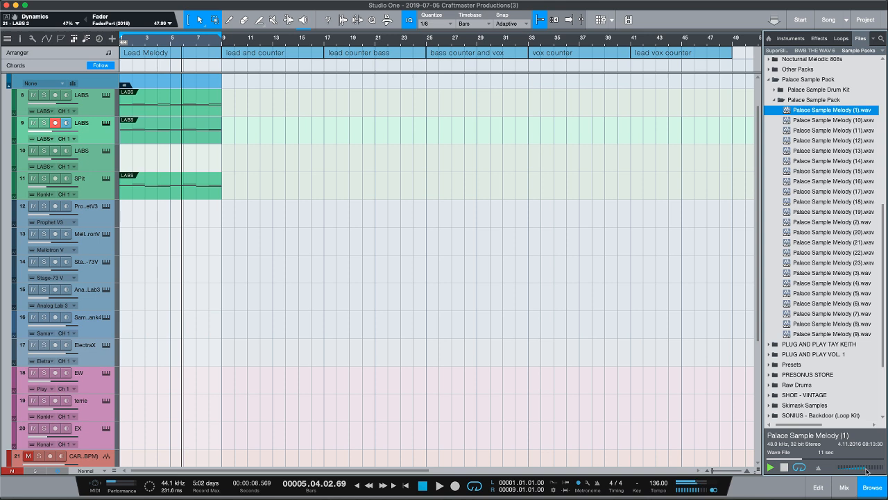
{"action": "key", "text": "Down"}
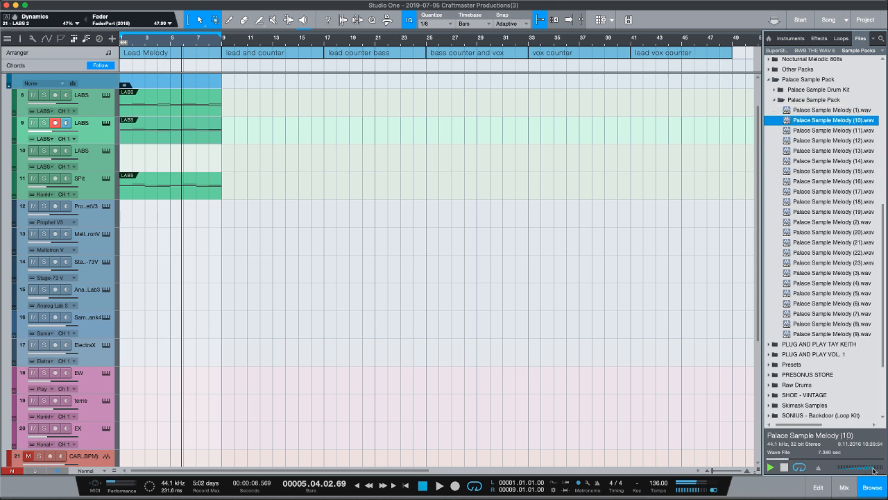
{"action": "key", "text": "Down"}
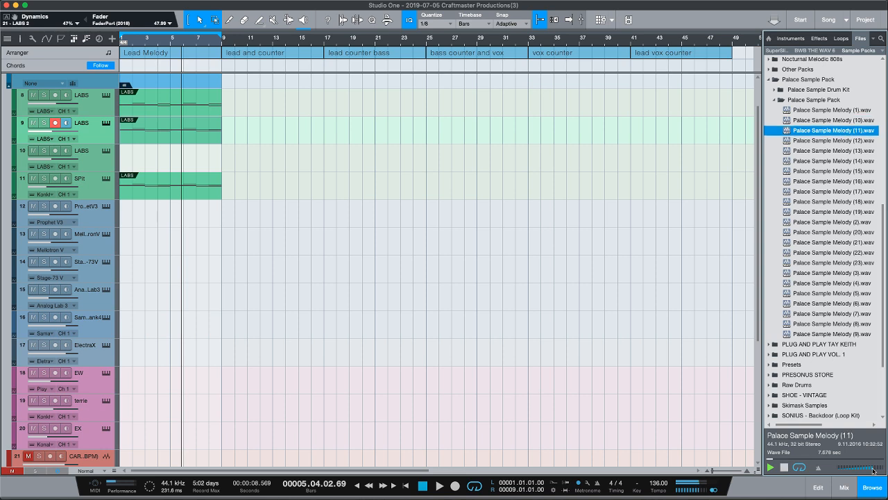
{"action": "key", "text": "Down"}
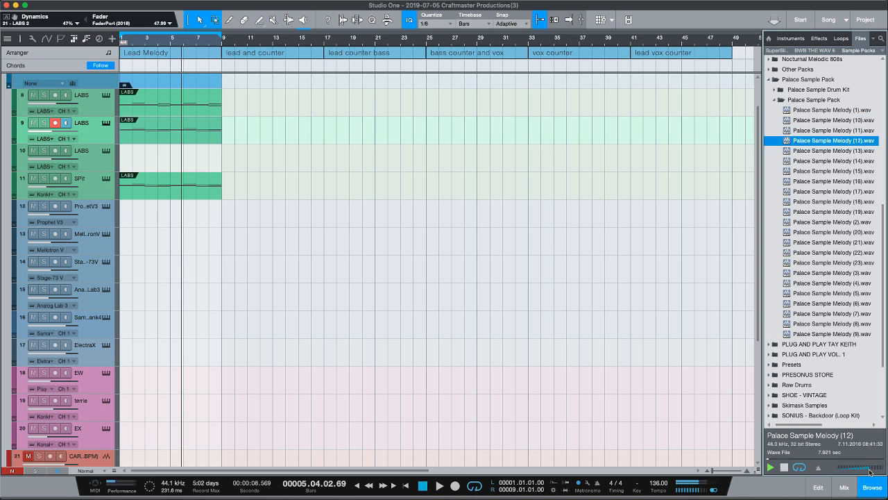
{"action": "key", "text": "Down"}
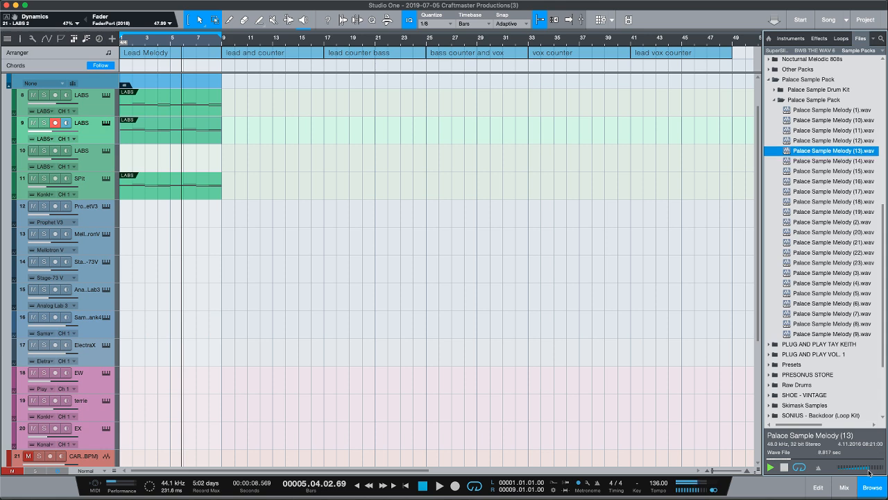
{"action": "key", "text": "Down"}
{"action": "key", "text": "Down"}
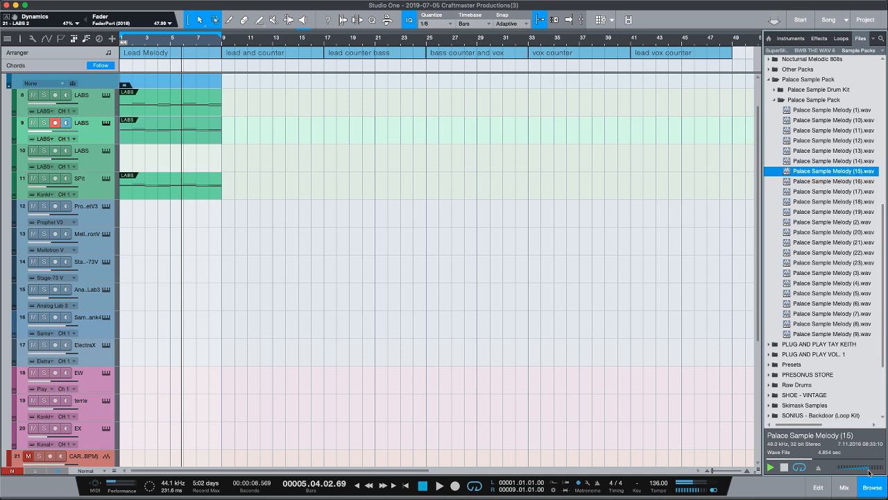
{"action": "key", "text": "Down"}
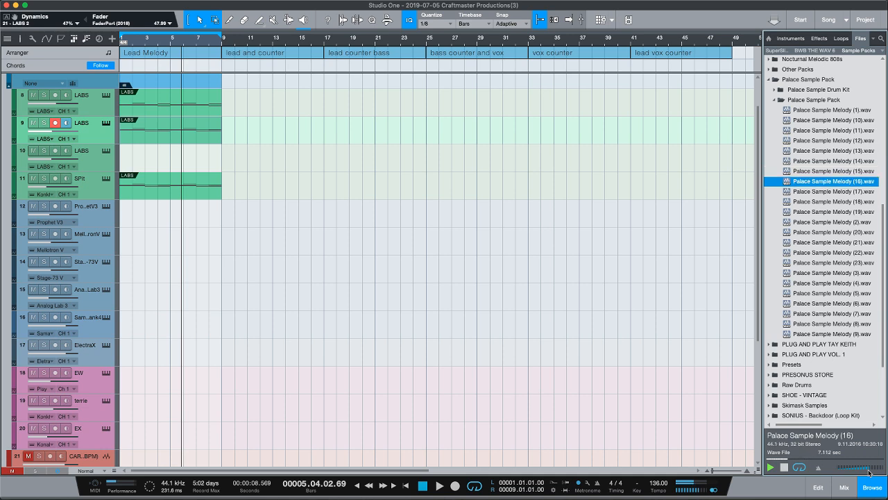
{"action": "key", "text": "Down"}
{"action": "key", "text": "Down"}
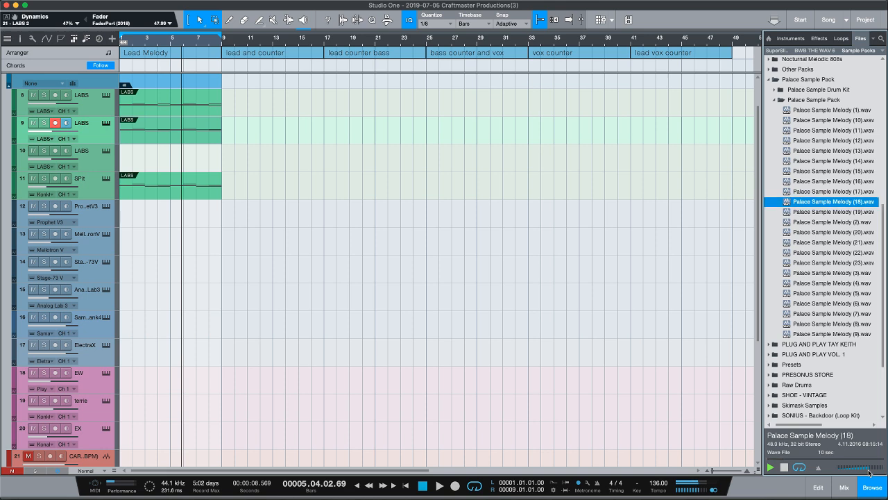
{"action": "key", "text": "Down"}
{"action": "key", "text": "Down"}
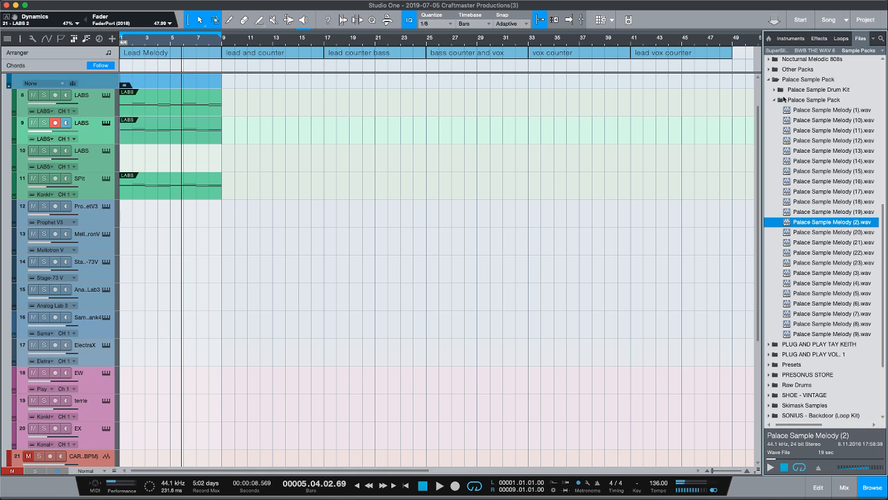
Collapse the Palace Sample Pack folder, look over the other sample pack folders, and bring the band and SoftSynth tracks into view
{"action": "left_click", "coordinate": [771, 80]}
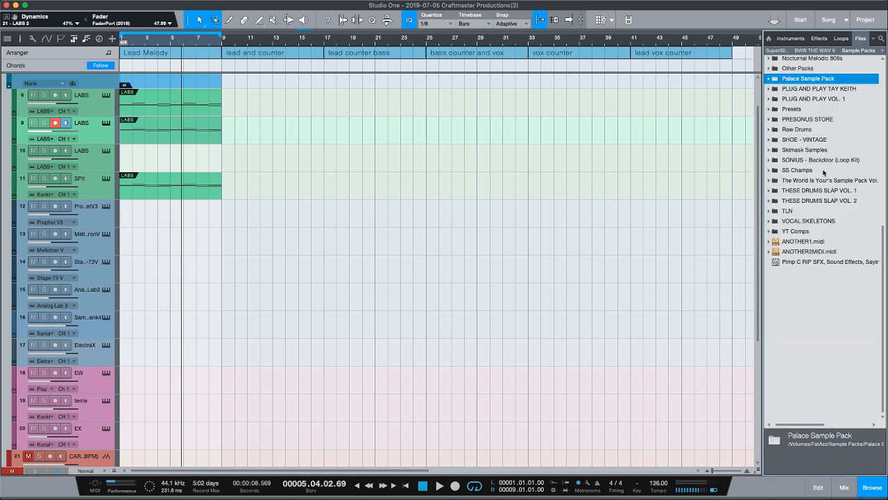
{"action": "scroll", "coordinate": [823, 172], "scroll_direction": "up", "scroll_amount": 10}
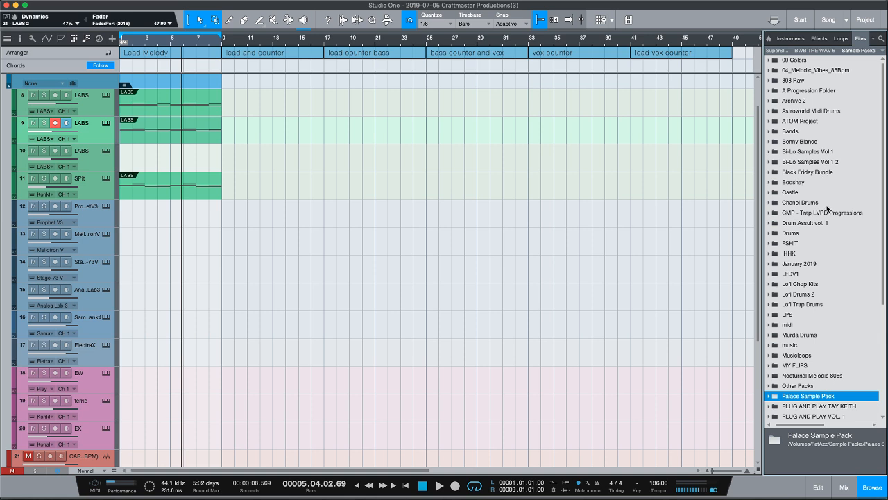
{"action": "scroll", "coordinate": [834, 201], "scroll_direction": "down", "scroll_amount": 3}
{"action": "scroll", "coordinate": [834, 200], "scroll_direction": "up", "scroll_amount": 3}
{"action": "scroll", "coordinate": [466, 90], "scroll_direction": "up", "scroll_amount": 2}
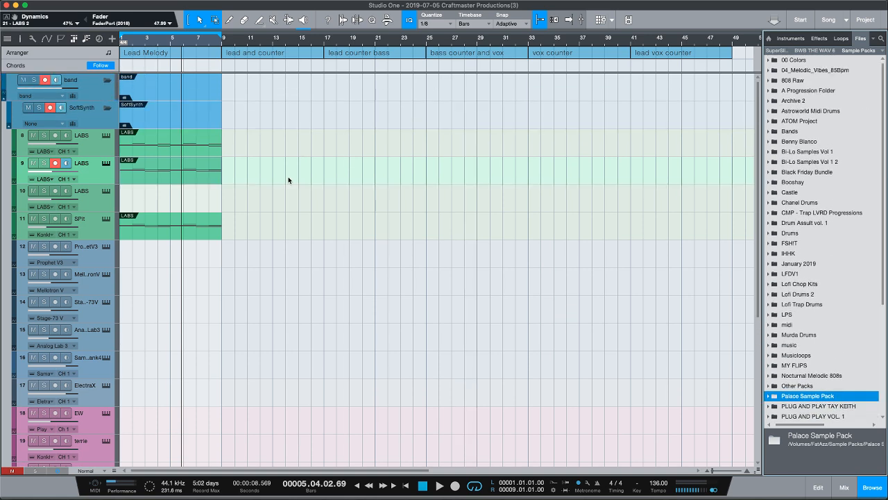
View the LABS instrument on track 9, then close its window
{"action": "left_click", "coordinate": [106, 164]}
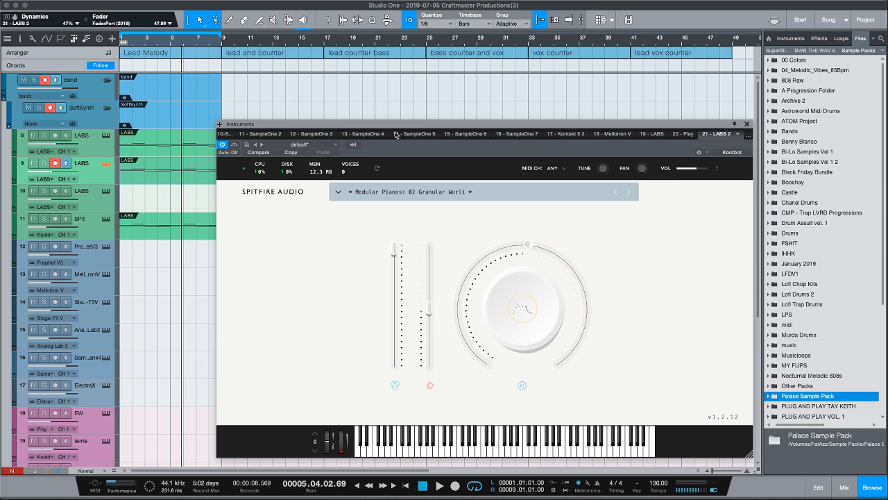
{"action": "left_click_drag", "start_coordinate": [723, 124], "coordinate": [701, 107]}
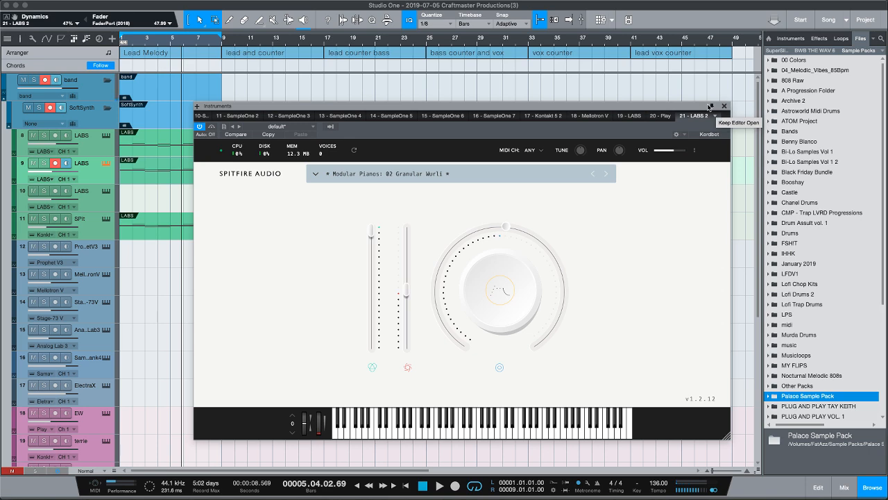
{"action": "left_click", "coordinate": [723, 106]}
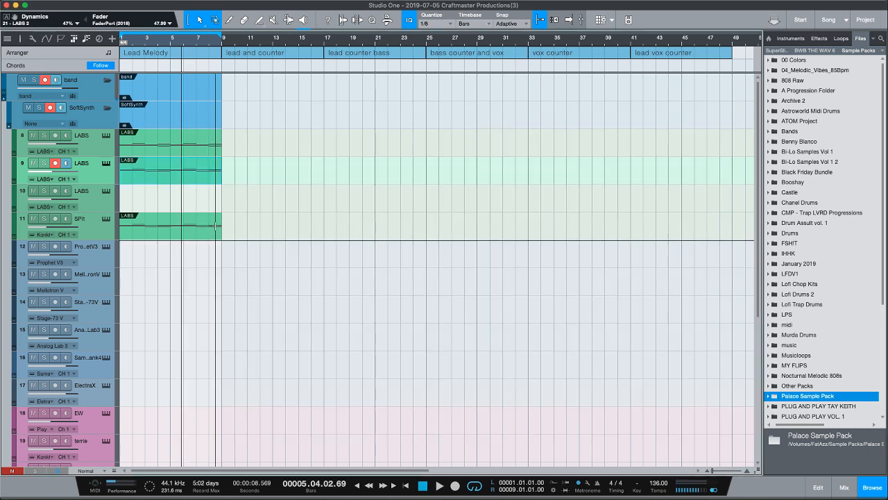
Open the chord part on LABS track 9 and trim the first F3 note to start at beat 3 of bar 1
{"action": "double_click", "coordinate": [202, 175]}
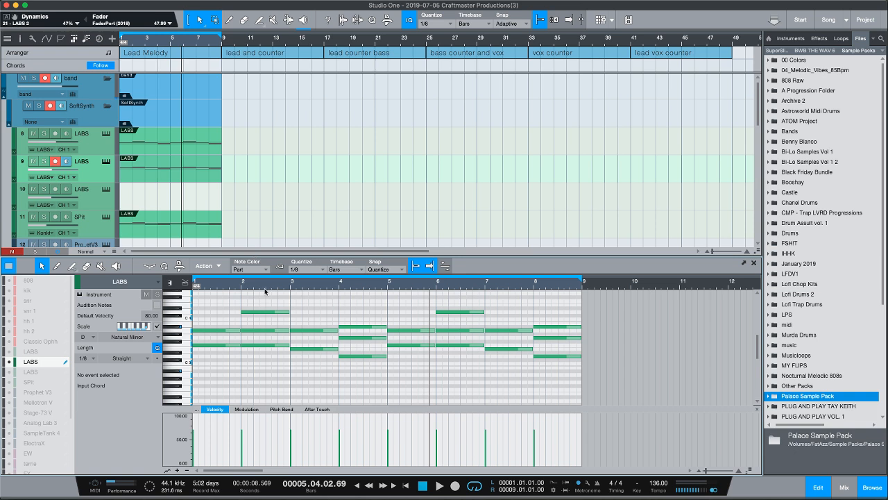
{"action": "key", "text": "space"}
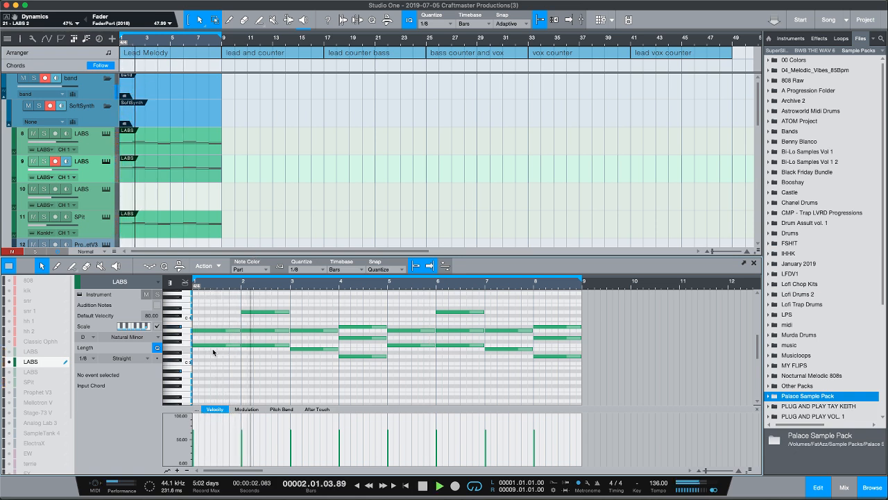
{"action": "left_click_drag", "start_coordinate": [193, 345], "coordinate": [214, 347]}
{"action": "key", "text": "space"}
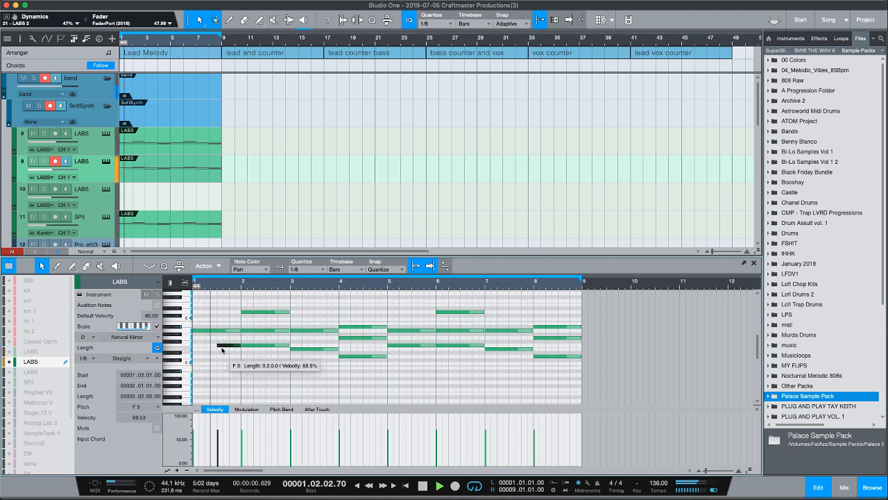
{"action": "key", "text": "comma"}
{"action": "key", "text": "space"}
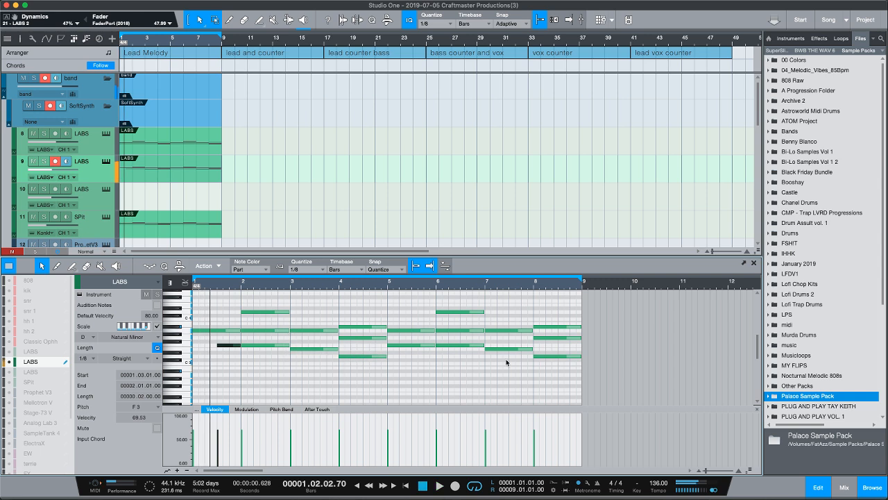
Transpose all notes of the LABS track 9 part up one octave and play the result from the start
{"action": "left_click_drag", "start_coordinate": [631, 372], "coordinate": [191, 298]}
{"action": "key", "text": "shift+Up"}
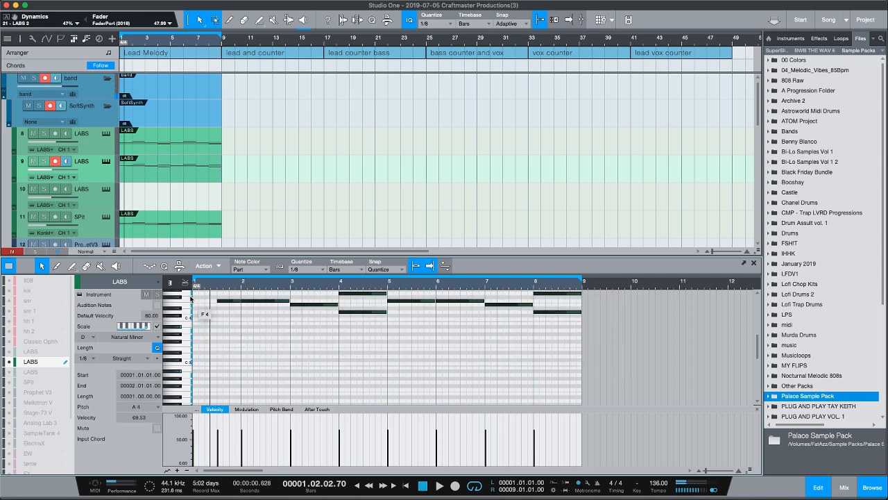
{"action": "key", "text": "comma"}
{"action": "key", "text": "space"}
{"action": "key", "text": "space"}
{"action": "key", "text": "comma"}
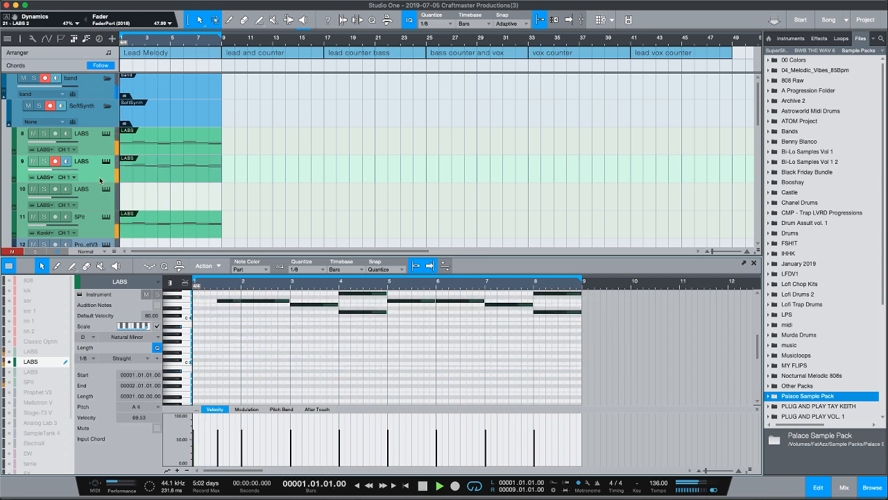
{"action": "key", "text": "space"}
{"action": "key", "text": "space"}
Show the inspector for LABS track 9 and raise its volume to -0.6 dB while playing the part
{"action": "left_click", "coordinate": [100, 181]}
{"action": "key", "text": "F4"}
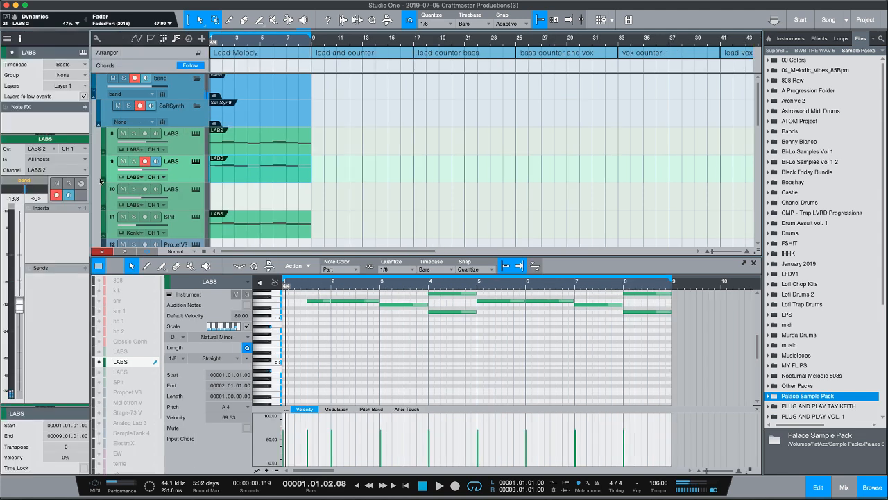
{"action": "key", "text": "comma"}
{"action": "key", "text": "space"}
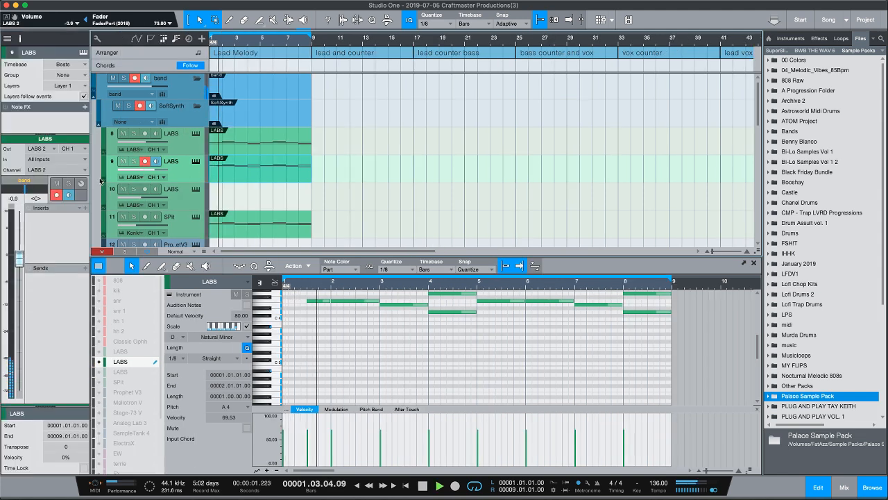
{"action": "key", "text": "comma"}
{"action": "key", "text": "space"}
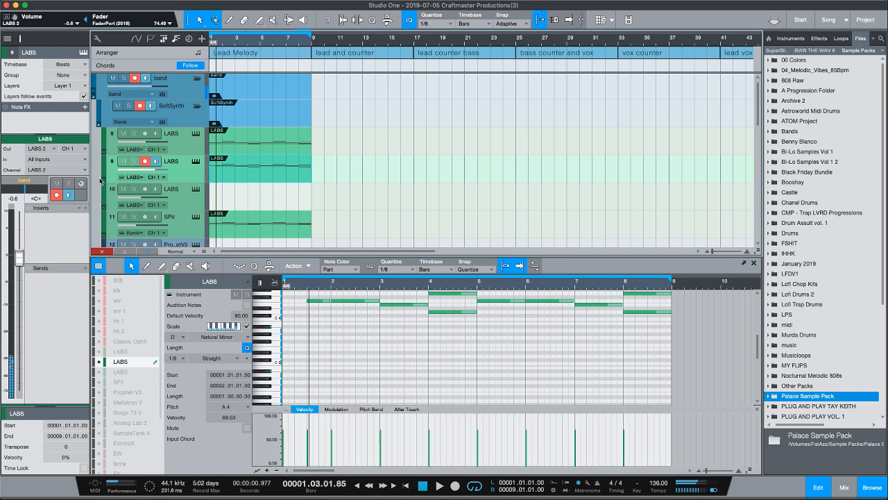
Shorten the A4 note in bar 1 to end at beat 3, then play back the part
{"action": "scroll", "coordinate": [341, 351], "scroll_direction": "up", "scroll_amount": 4}
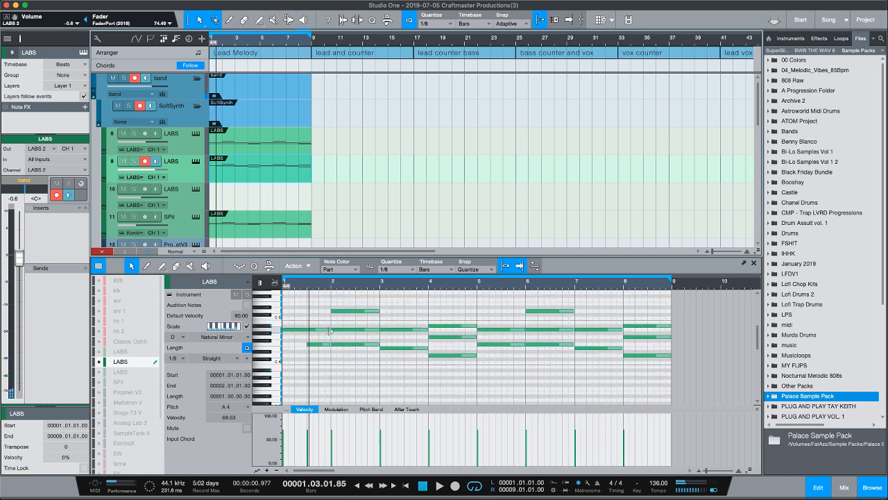
{"action": "left_click_drag", "start_coordinate": [329, 331], "coordinate": [306, 332]}
{"action": "key", "text": "space"}
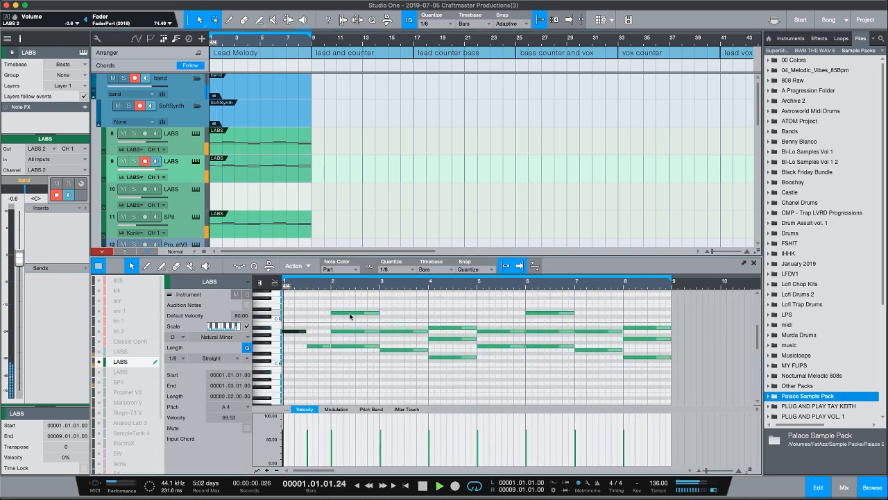
{"action": "key", "text": "space"}
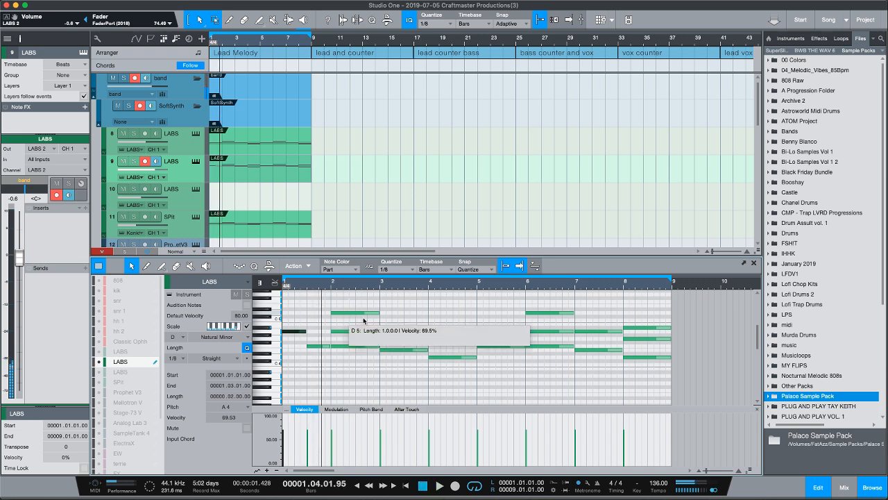
Set the length of all notes in the LABS track 9 part to 1/2
{"action": "left_click_drag", "start_coordinate": [655, 386], "coordinate": [232, 308]}
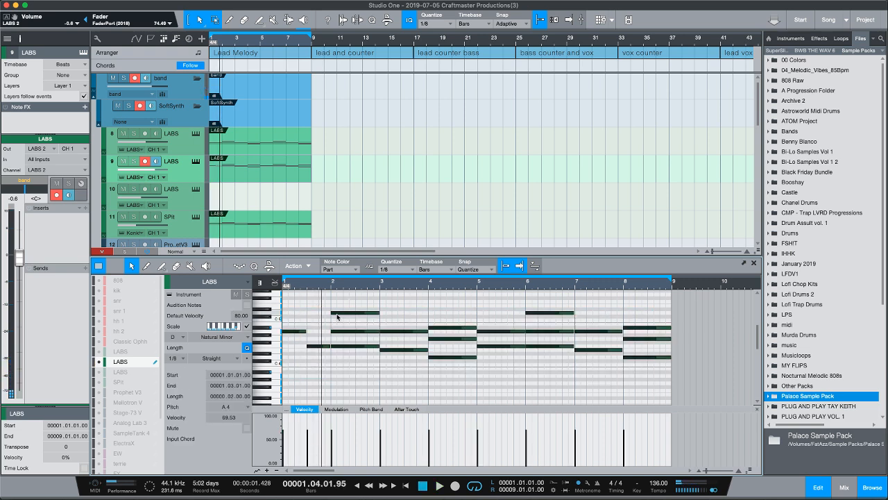
{"action": "right_click", "coordinate": [340, 332]}
{"action": "left_click", "coordinate": [375, 394]}
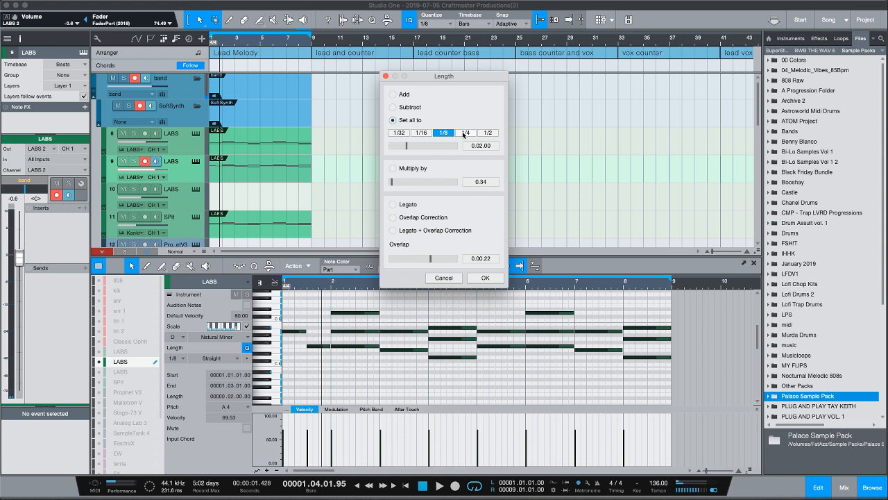
{"action": "left_click", "coordinate": [484, 135]}
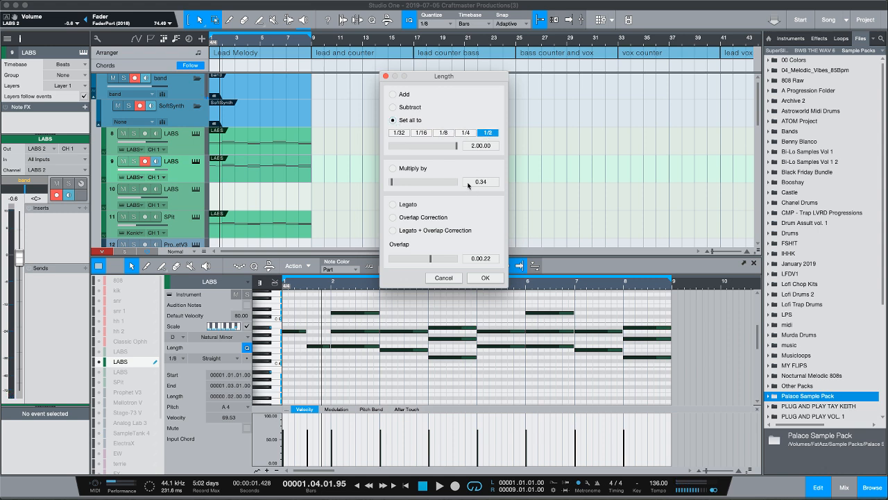
{"action": "left_click", "coordinate": [485, 278]}
{"action": "left_click", "coordinate": [370, 322]}
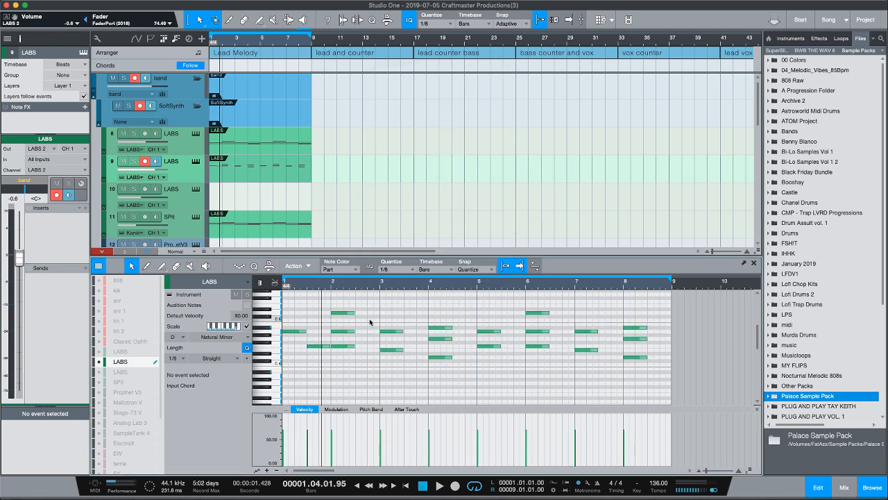
Move the A4 notes in bars 2 and 3 and the G4 note in bar 4 to beat 3, checking by playback
{"action": "left_click_drag", "start_coordinate": [342, 332], "coordinate": [366, 333]}
{"action": "key", "text": "space"}
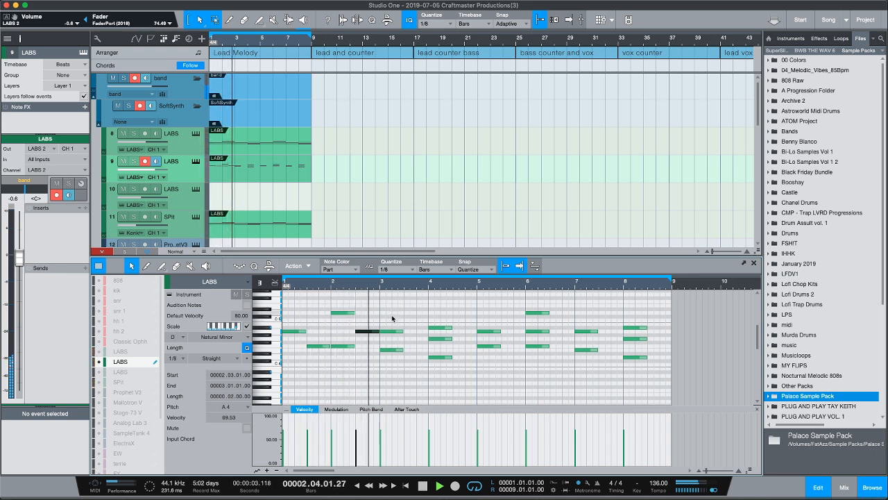
{"action": "left_click_drag", "start_coordinate": [396, 332], "coordinate": [480, 341]}
{"action": "key", "text": "space"}
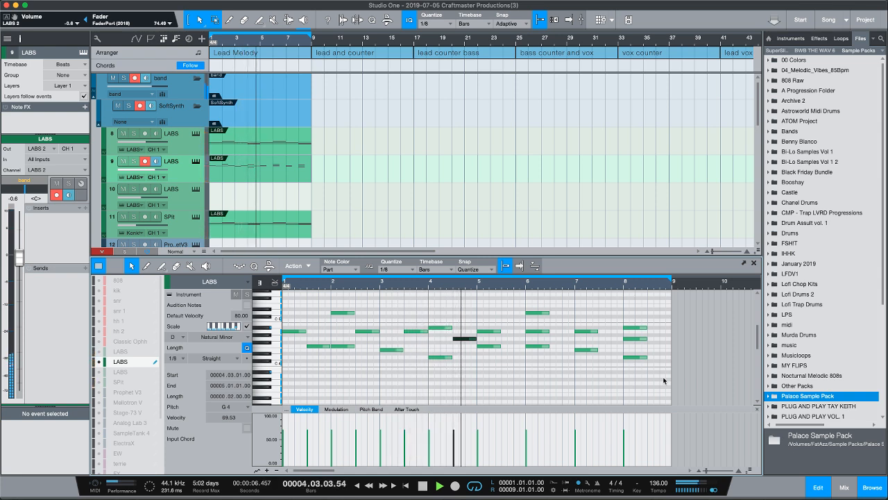
{"action": "key", "text": "space"}
Delete the notes in bars 5 to 8, duplicate the pattern of bars 1 to 4 into them, and play back
{"action": "left_click_drag", "start_coordinate": [661, 384], "coordinate": [486, 305]}
{"action": "left_click_drag", "start_coordinate": [553, 392], "coordinate": [287, 304]}
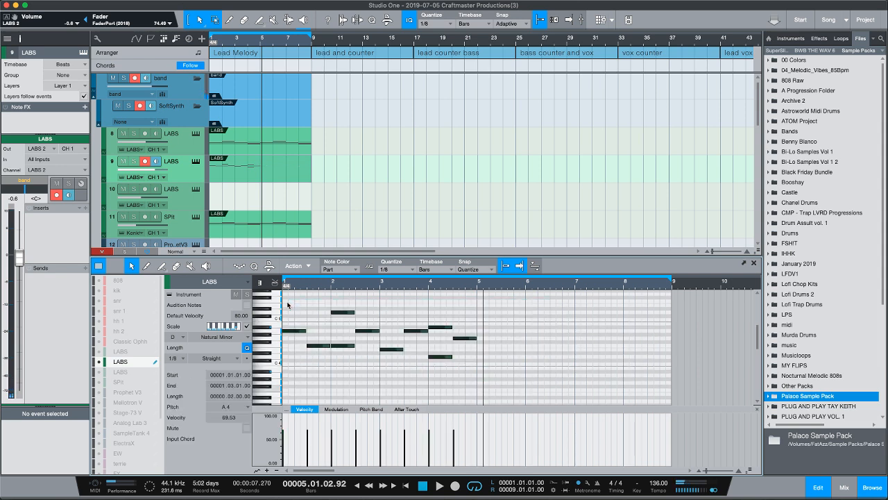
{"action": "key", "text": "d"}
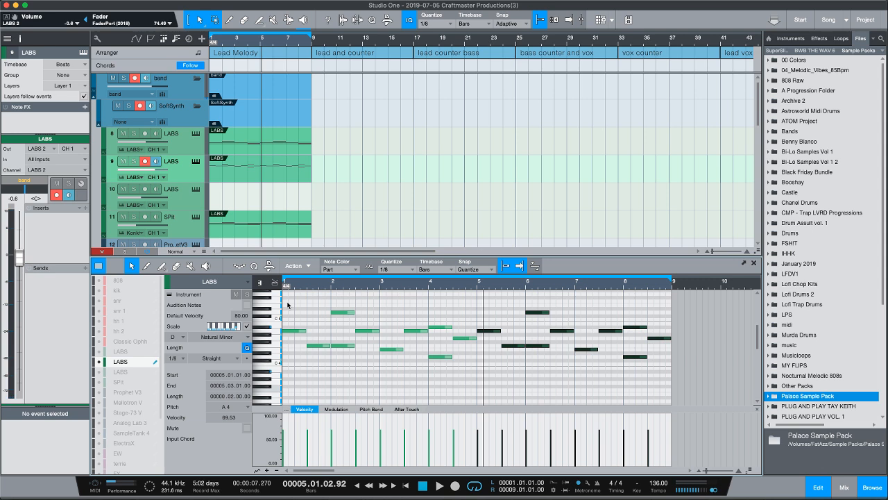
{"action": "key", "text": "space"}
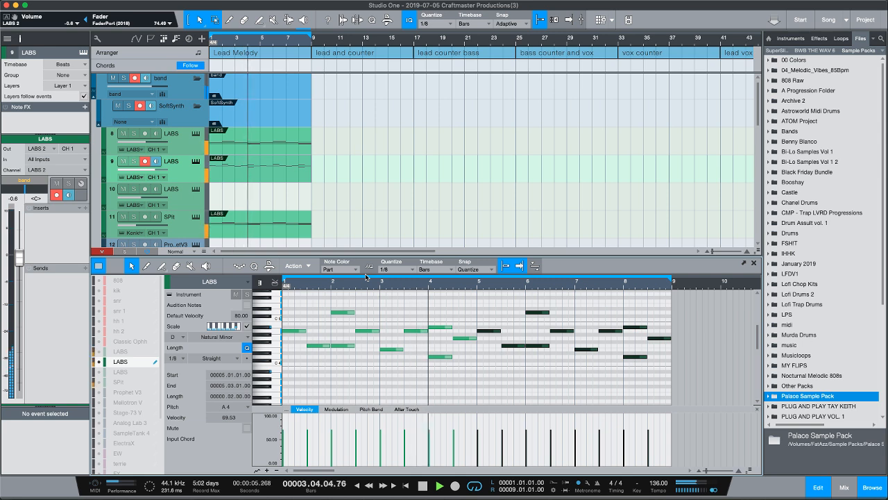
{"action": "key", "text": "space"}
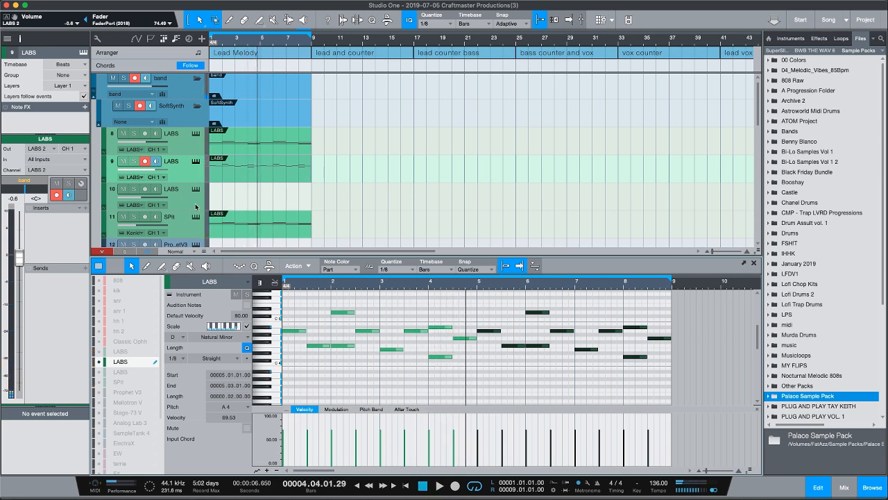
Create an empty eight-bar part on LABS track 10 and open it in the note editor
{"action": "scroll", "coordinate": [243, 194], "scroll_direction": "down", "scroll_amount": 5}
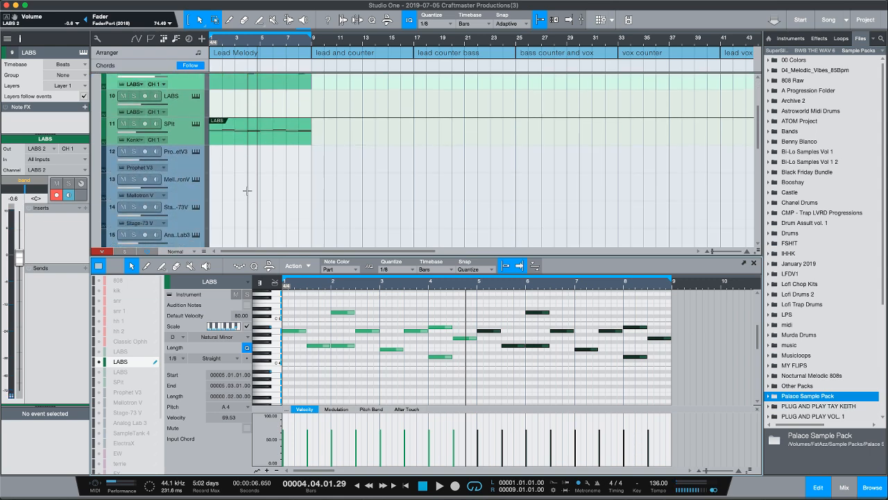
{"action": "scroll", "coordinate": [247, 190], "scroll_direction": "up", "scroll_amount": 2}
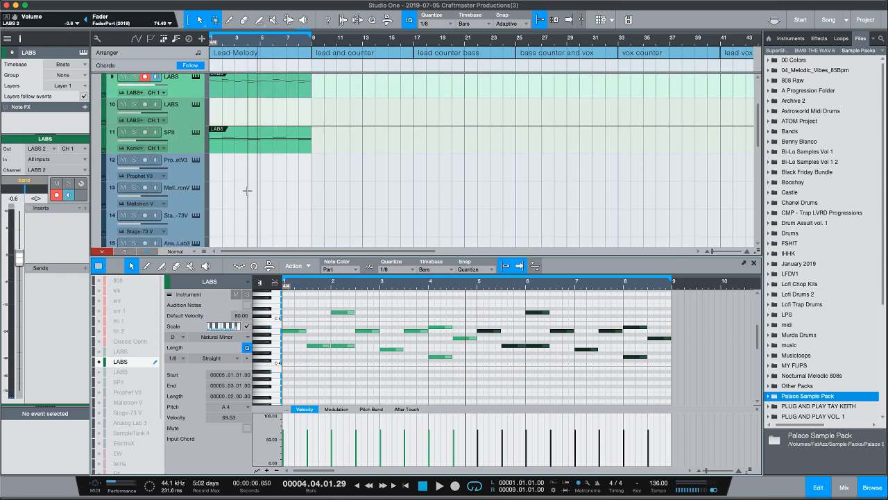
{"action": "scroll", "coordinate": [247, 190], "scroll_direction": "up", "scroll_amount": 1}
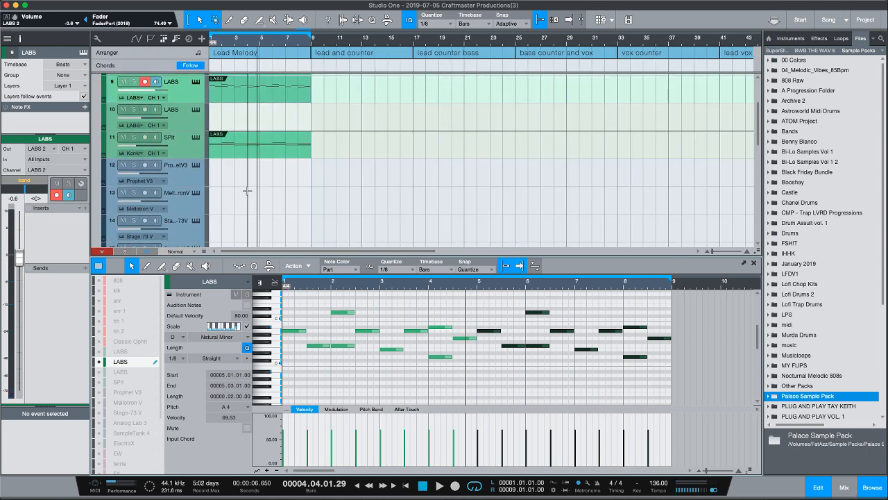
{"action": "double_click", "coordinate": [225, 122]}
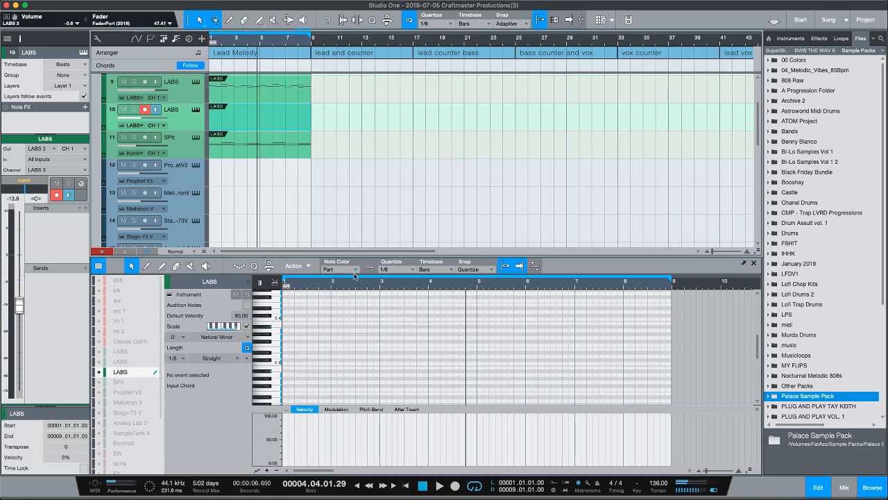
Display the first LABS track's chord notes behind the empty track 10 part and play briefly from the start
{"action": "left_click", "coordinate": [103, 353]}
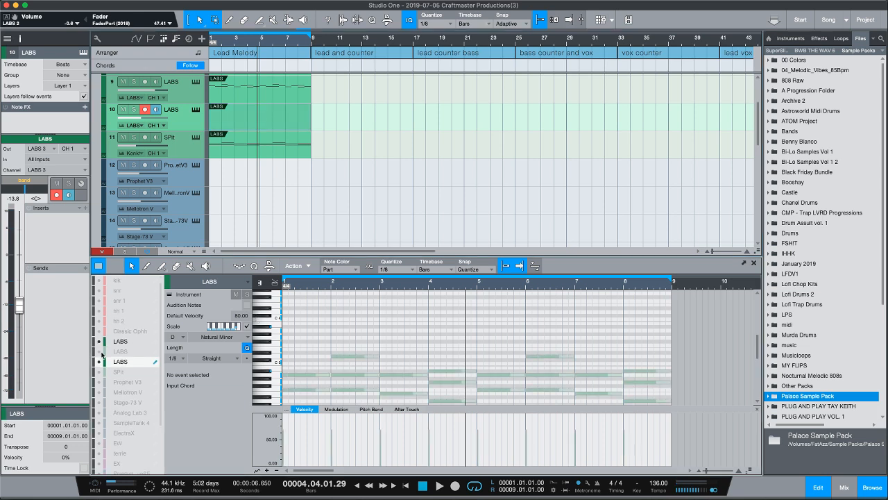
{"action": "scroll", "coordinate": [303, 359], "scroll_direction": "down", "scroll_amount": 3}
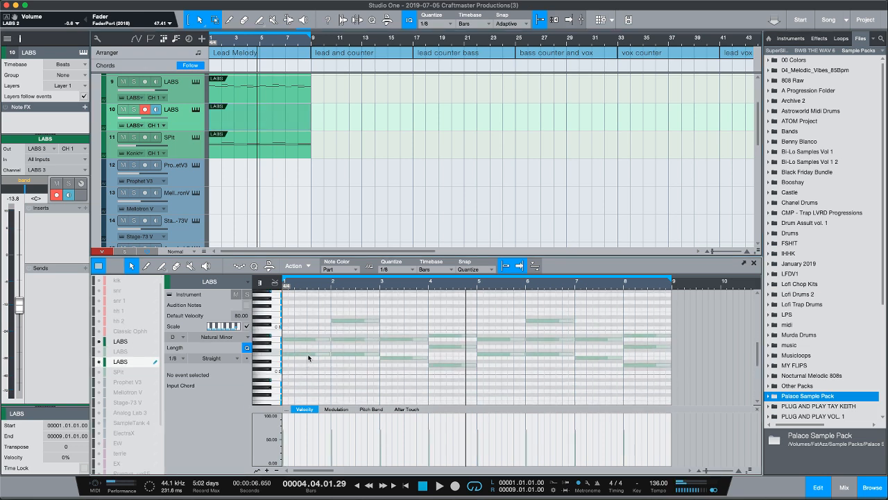
{"action": "key", "text": "comma"}
{"action": "key", "text": "space"}
{"action": "key", "text": "space"}
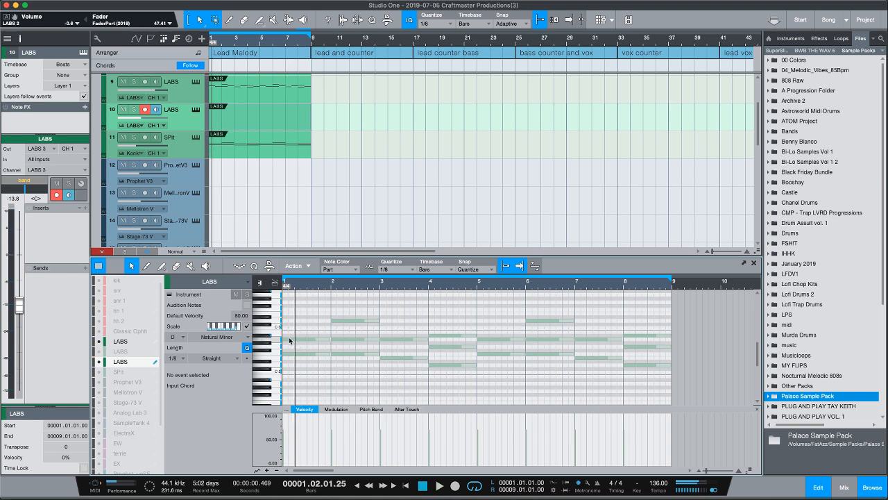
Add a 1/8 A2 note at the start of bar 1 in the LABS track 10 part and play it back
{"action": "left_click", "coordinate": [284, 340]}
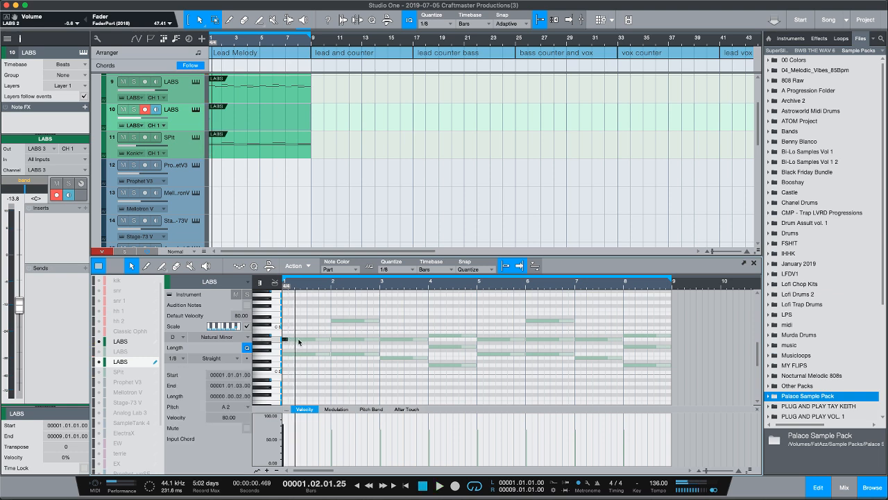
{"action": "key", "text": "comma"}
{"action": "key", "text": "space"}
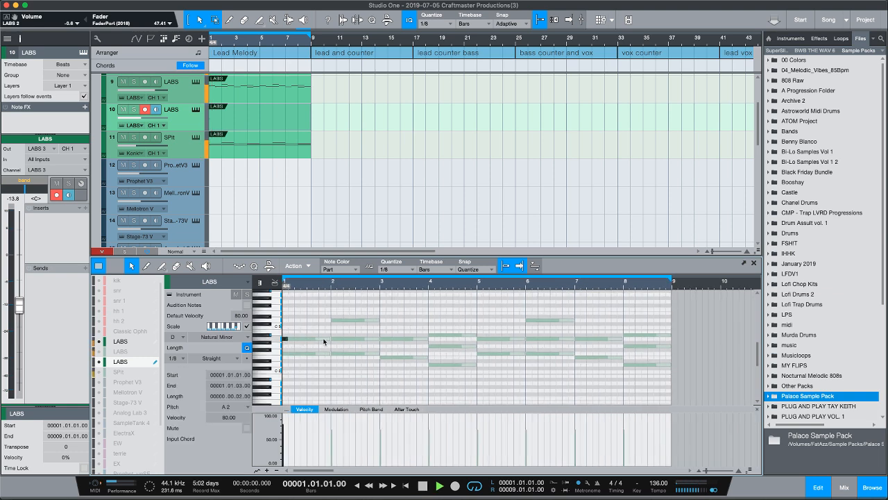
{"action": "key", "text": "comma"}
{"action": "key", "text": "space"}
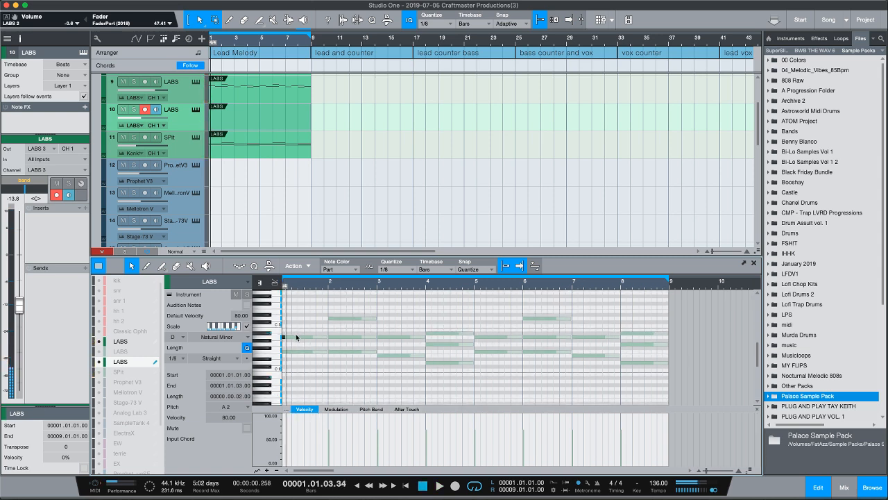
Transpose the LABS track 10 part by 12 semitones and raise its channel volume to about -2.7 dB during playback
{"action": "right_click", "coordinate": [252, 120]}
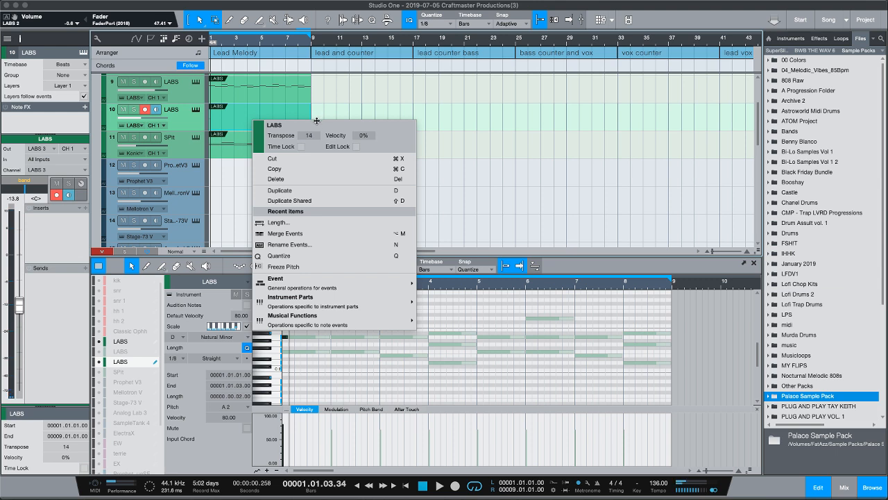
{"action": "left_click", "coordinate": [474, 190]}
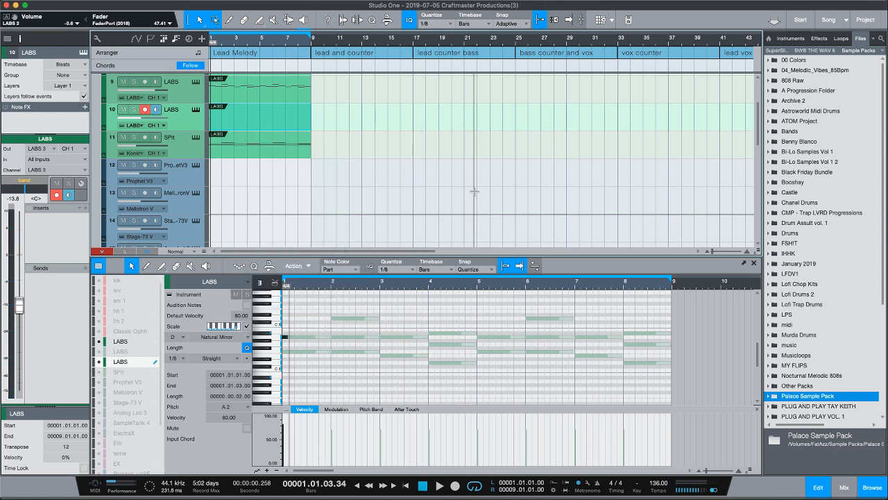
{"action": "key", "text": "comma"}
{"action": "key", "text": "space"}
{"action": "key", "text": "comma"}
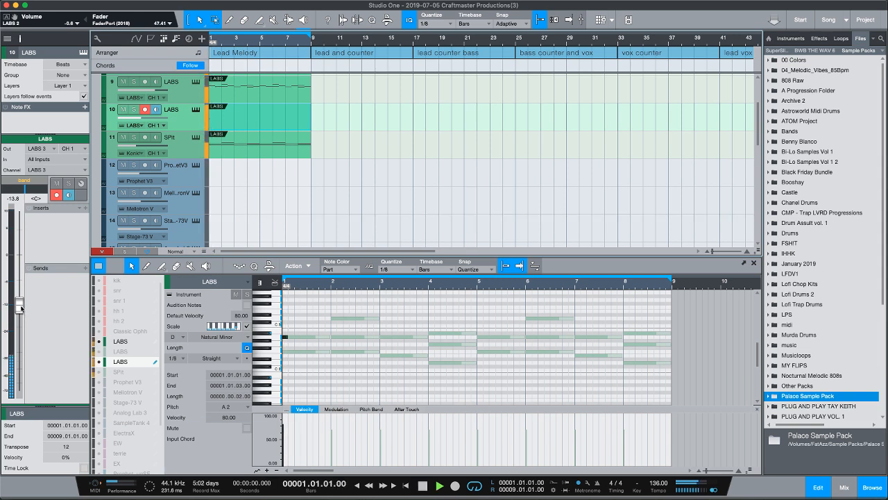
{"action": "left_click_drag", "start_coordinate": [20, 305], "coordinate": [23, 268]}
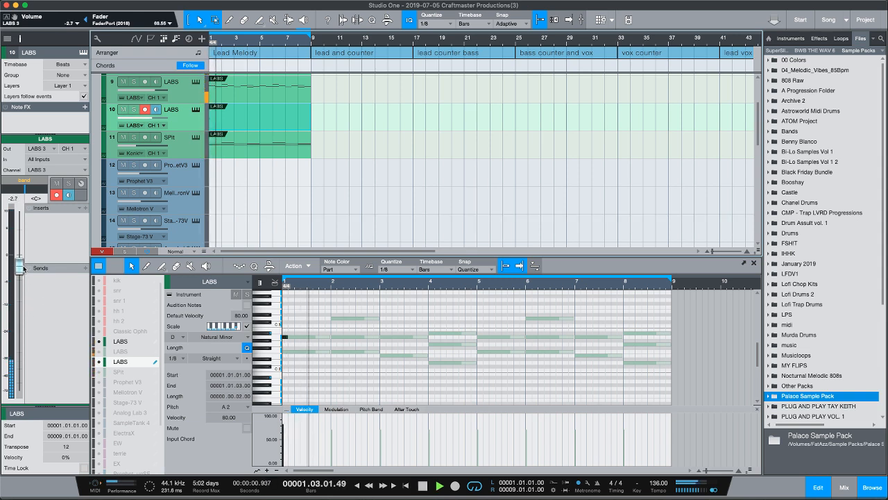
{"action": "key", "text": "comma"}
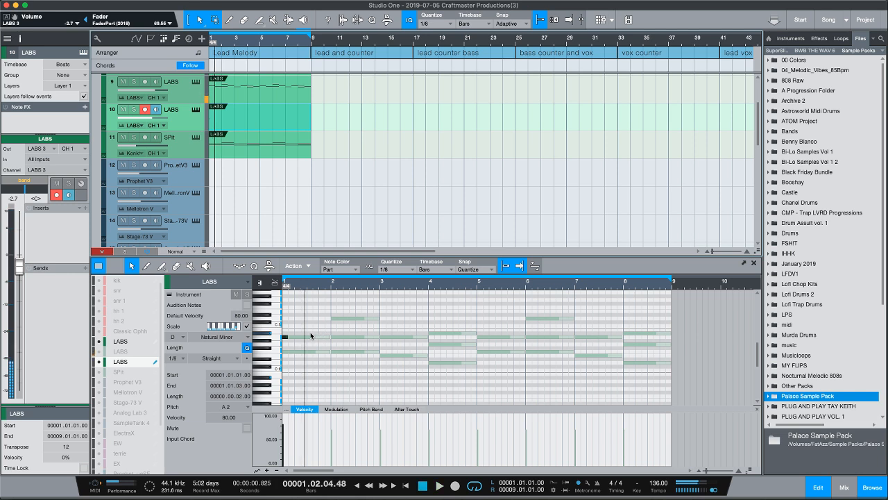
Add 1/8 notes A#2 on beat 3 and A2 on beat 4 of bar 1, and play from the start
{"action": "left_click", "coordinate": [308, 332]}
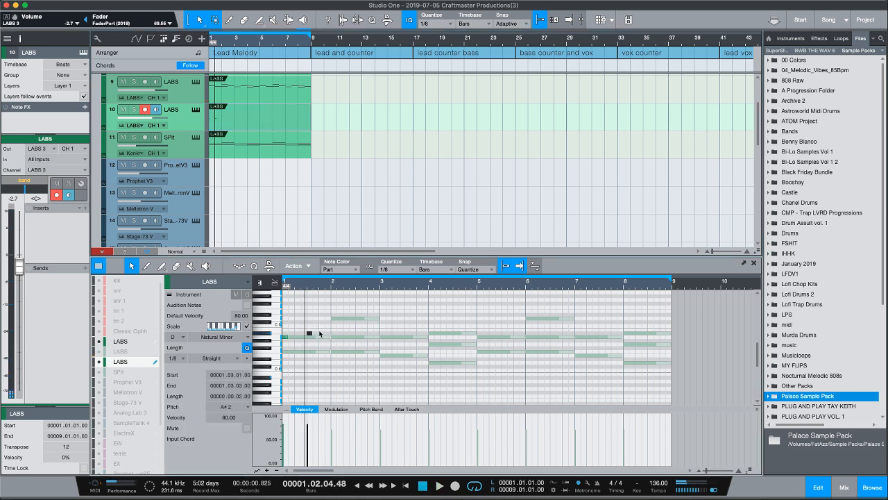
{"action": "left_click", "coordinate": [321, 337]}
{"action": "key", "text": "space"}
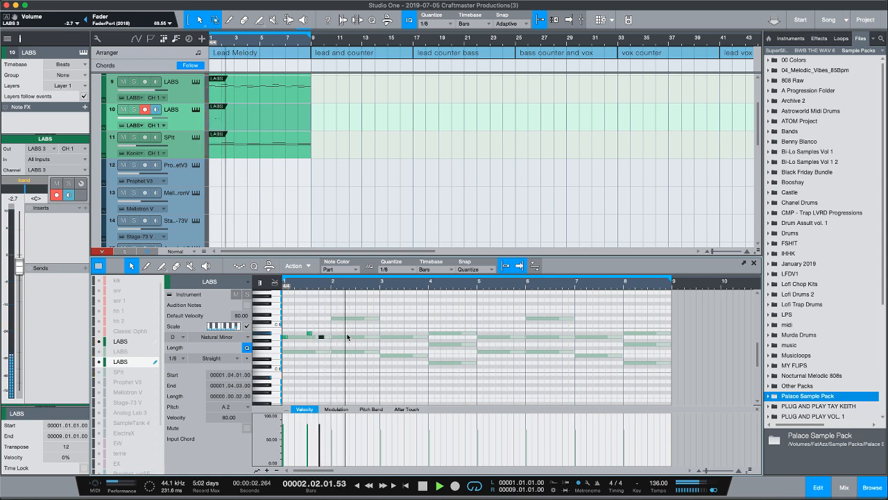
{"action": "key", "text": "space"}
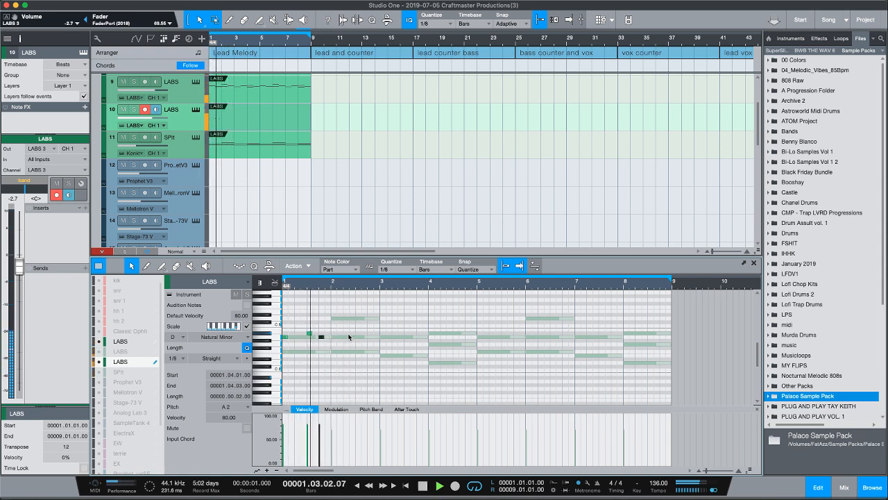
{"action": "key", "text": "space"}
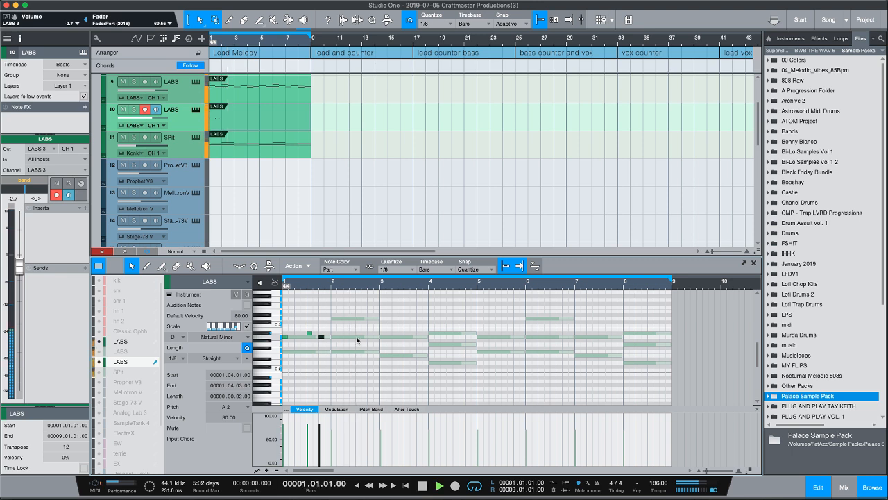
{"action": "key", "text": "space"}
Add 1/8 notes A2 on beat 3 and F2 on beat 4 of bar 2, and play them back
{"action": "left_click", "coordinate": [356, 337]}
{"action": "left_click", "coordinate": [370, 351]}
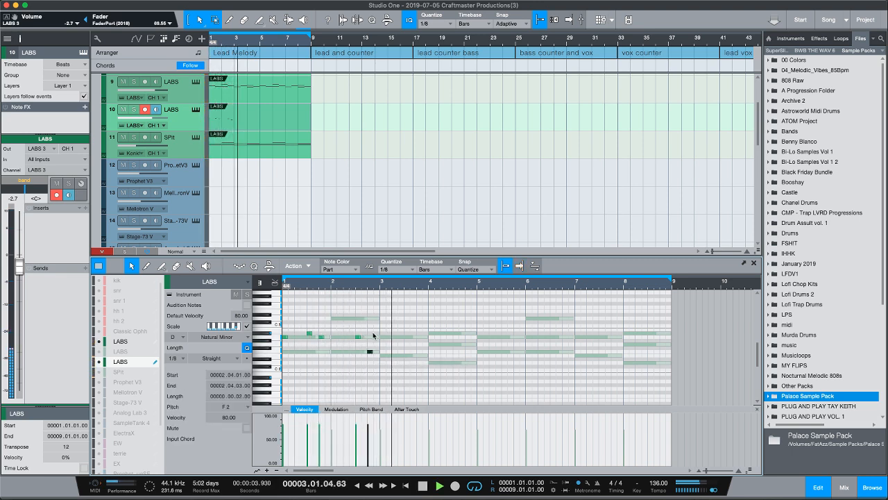
{"action": "key", "text": "space"}
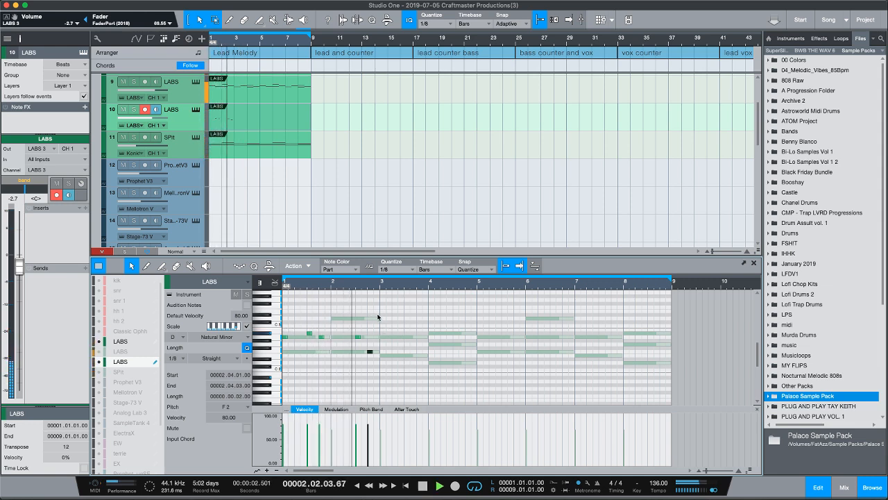
{"action": "key", "text": "space"}
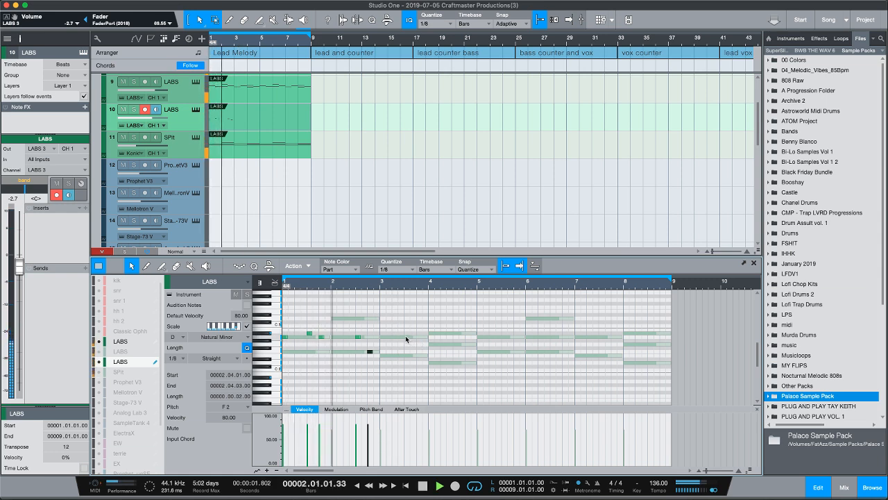
Add 1/8 notes A#2 on beat 3 and A2 on beat 4 of bar 3, and play from the start
{"action": "left_click", "coordinate": [406, 333]}
{"action": "left_click", "coordinate": [419, 336]}
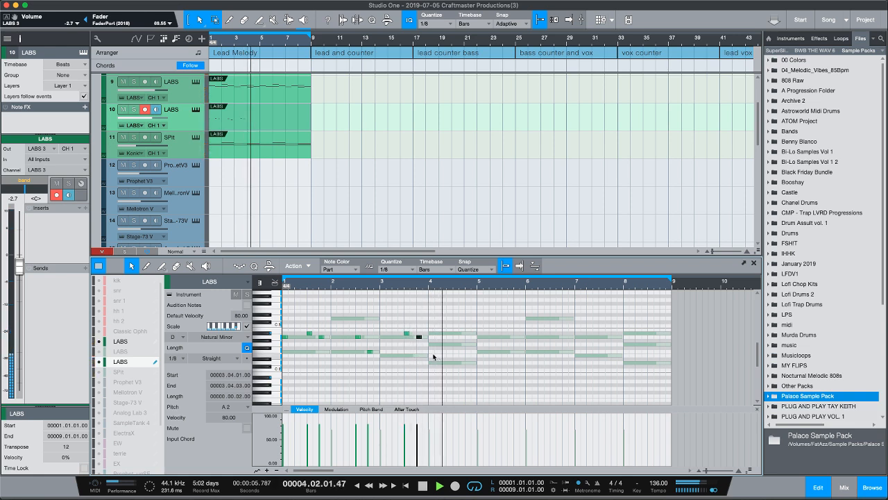
{"action": "key", "text": "comma"}
{"action": "key", "text": "space"}
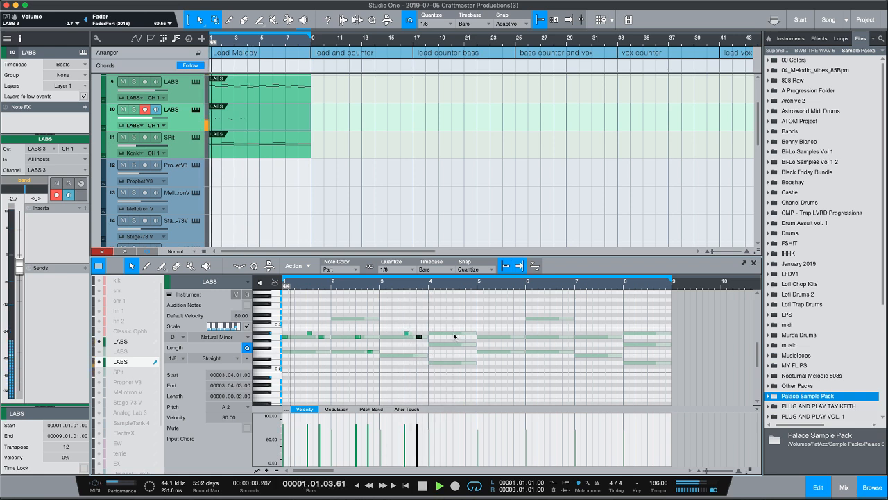
Add 1/8 notes A#2 on beat 3 and G2 on beat 4 of bar 4 while the part plays
{"action": "left_click", "coordinate": [450, 333]}
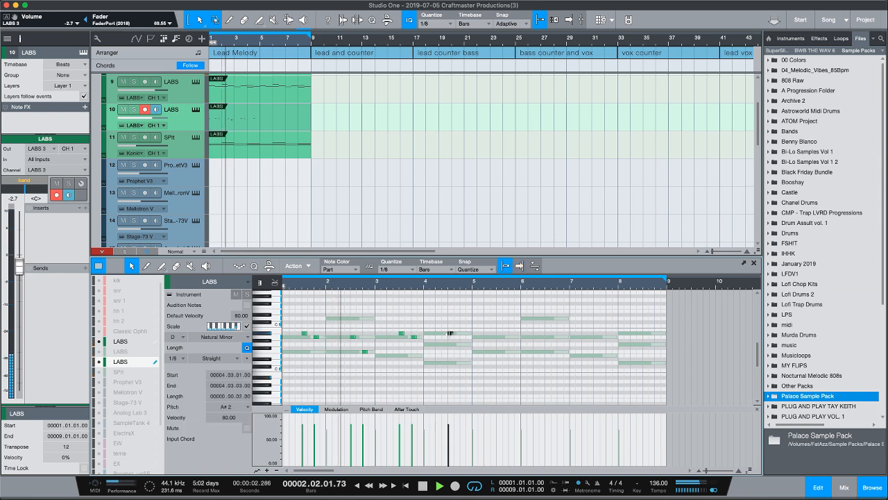
{"action": "left_click", "coordinate": [462, 344]}
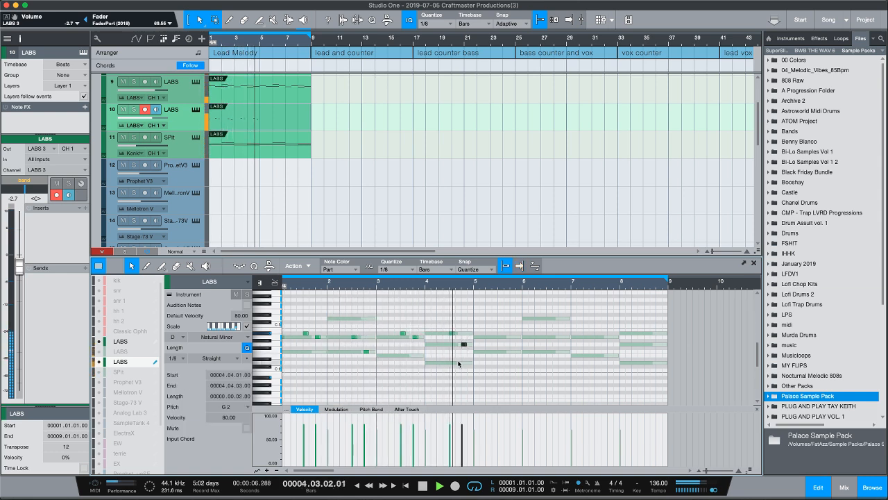
{"action": "left_click", "coordinate": [509, 376]}
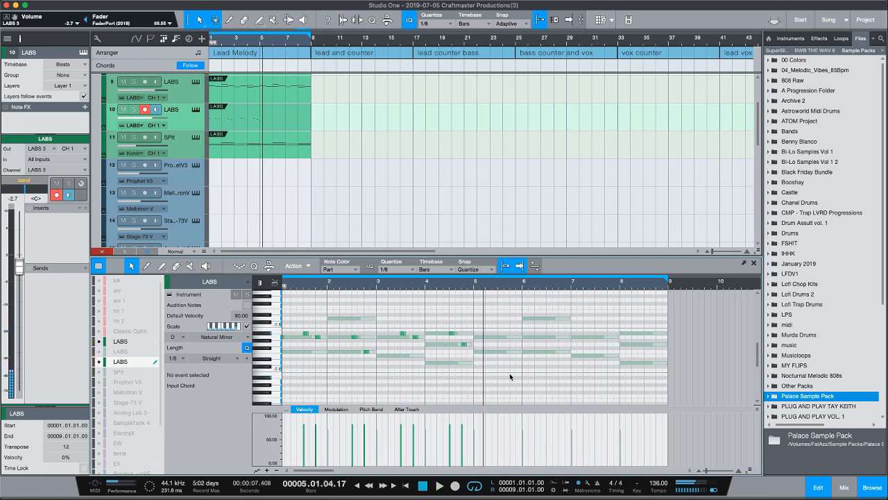
Duplicate the melody notes of bars 1 to 4 into bars 5 to 8 and play the part
{"action": "left_click_drag", "start_coordinate": [509, 373], "coordinate": [149, 307]}
{"action": "key", "text": "d"}
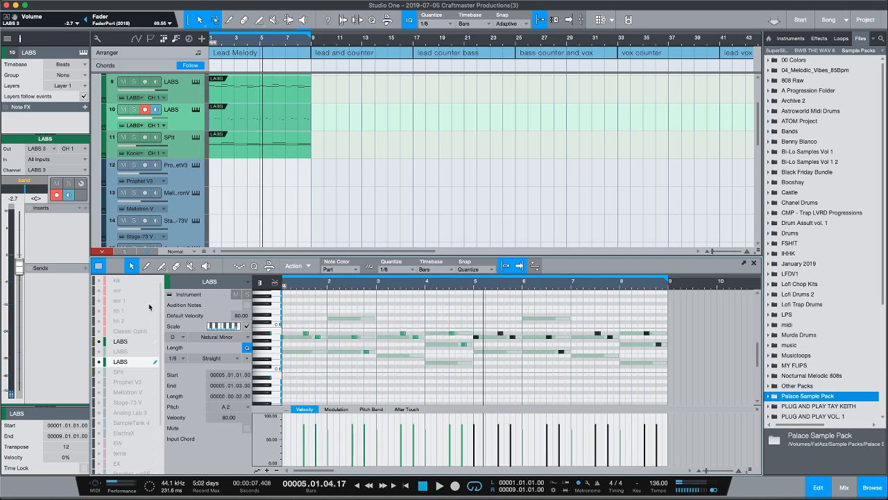
{"action": "key", "text": "space"}
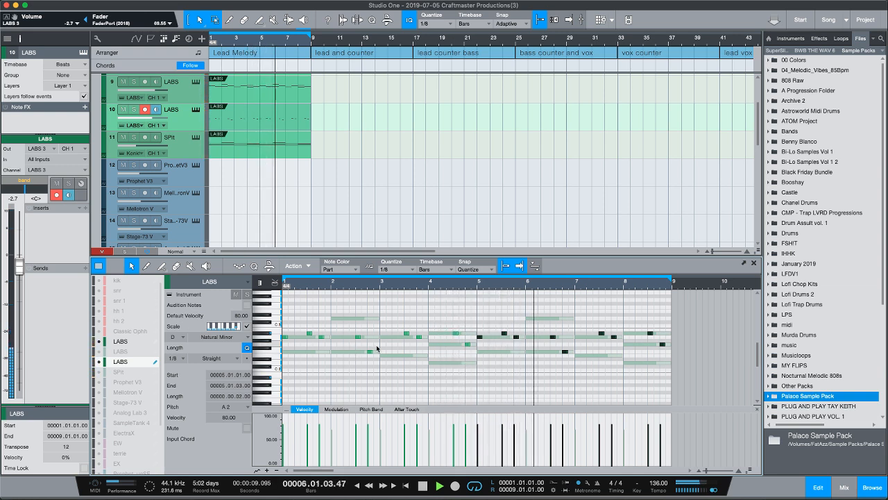
Replace the closing G2 notes in bars 4 and 8 by extending the preceding A#2 notes to the bar ends, and save
{"action": "left_click", "coordinate": [452, 369]}
{"action": "left_click", "coordinate": [467, 345]}
{"action": "key", "text": "Delete"}
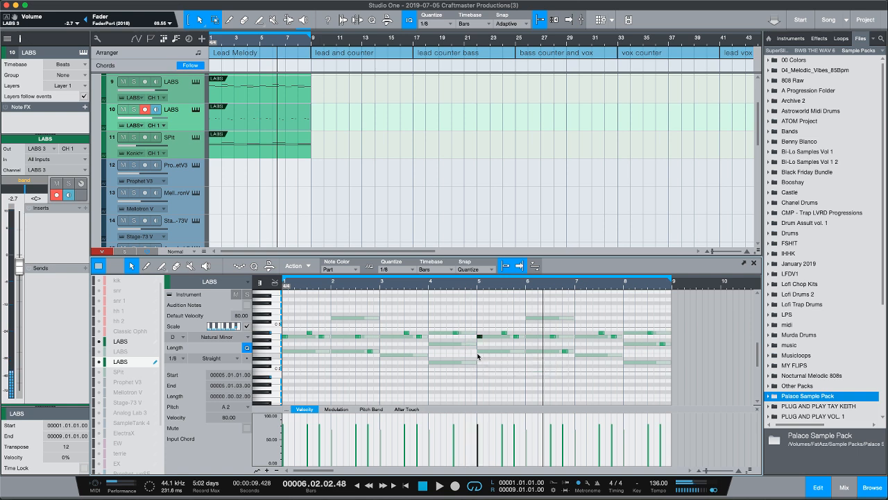
{"action": "left_click", "coordinate": [650, 333]}
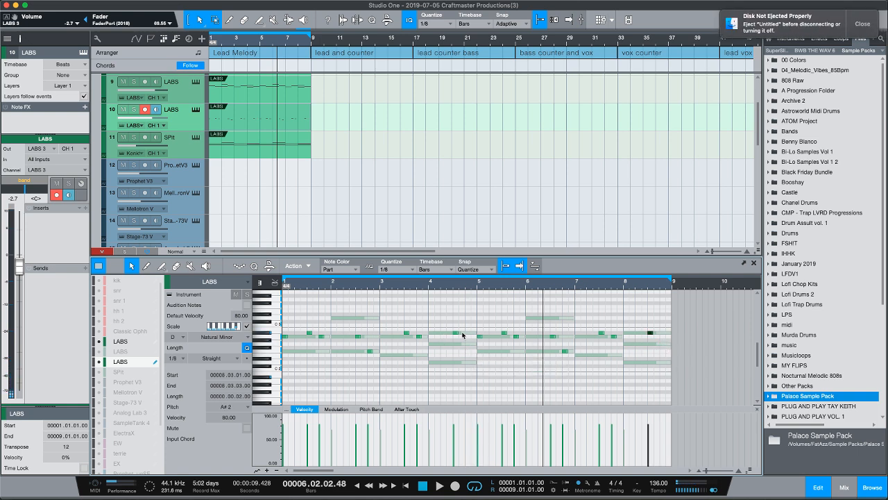
{"action": "left_click_drag", "start_coordinate": [458, 333], "coordinate": [478, 335]}
{"action": "left_click_drag", "start_coordinate": [652, 336], "coordinate": [663, 343]}
{"action": "key", "text": "ctrl+s"}
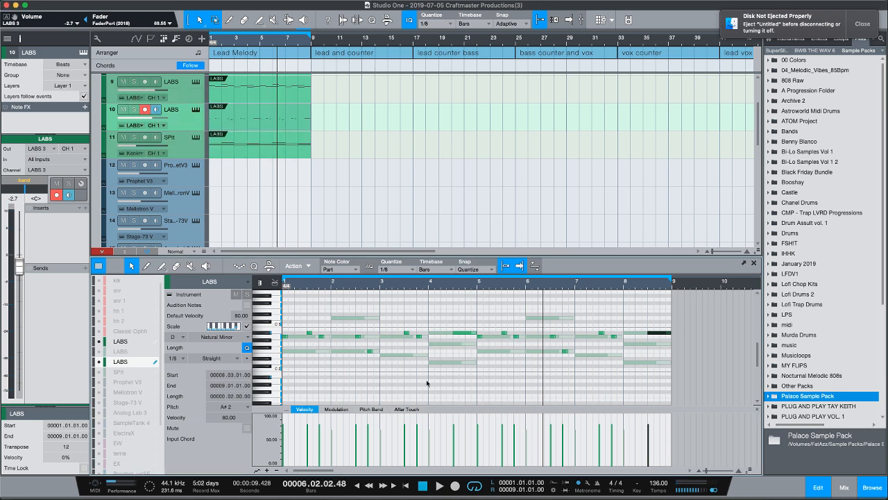
Draw a pitch bend curve held at 0 that falls to -100 at the ends of bars 4 and 8
{"action": "left_click", "coordinate": [373, 409]}
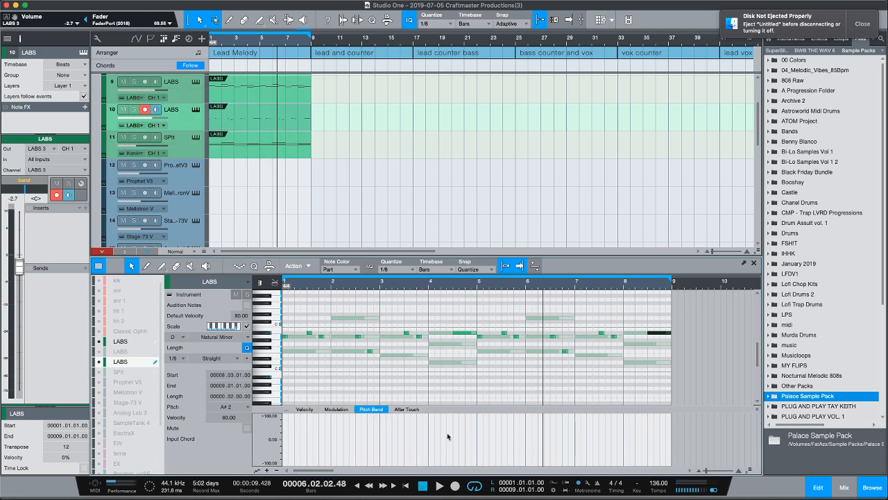
{"action": "key", "text": "5"}
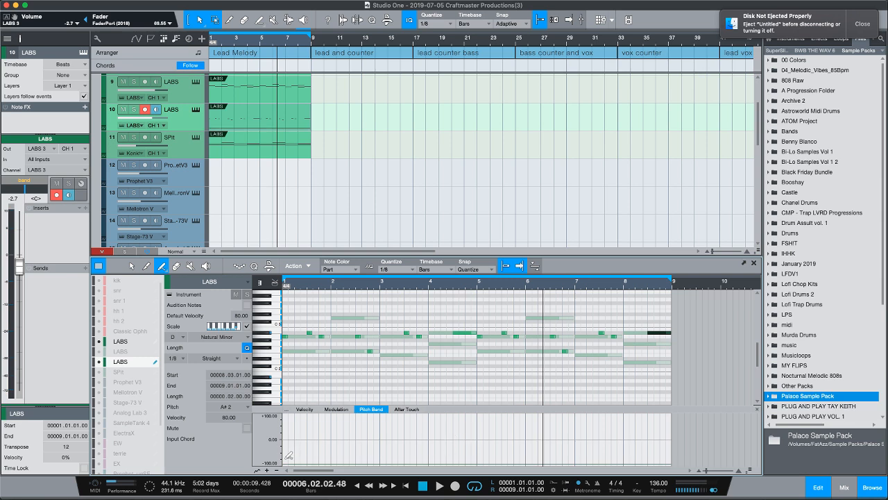
{"action": "left_click_drag", "start_coordinate": [285, 466], "coordinate": [289, 439]}
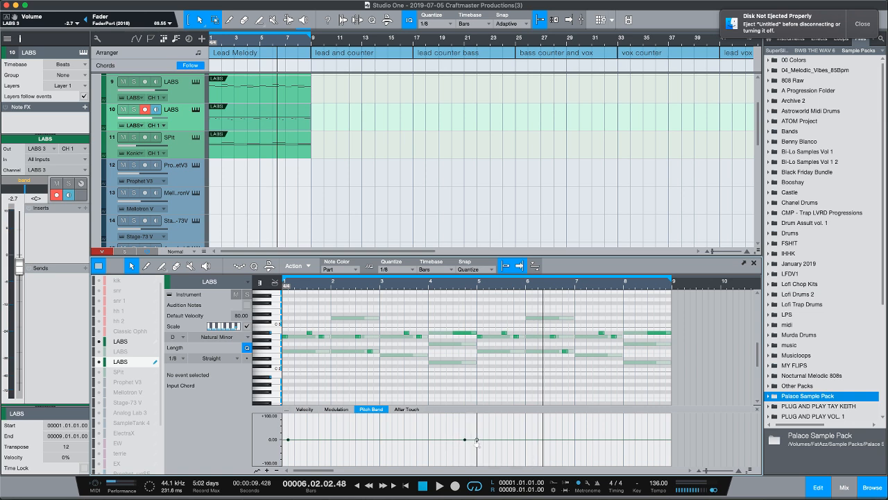
{"action": "left_click_drag", "start_coordinate": [477, 440], "coordinate": [479, 470]}
{"action": "left_click_drag", "start_coordinate": [672, 444], "coordinate": [671, 463]}
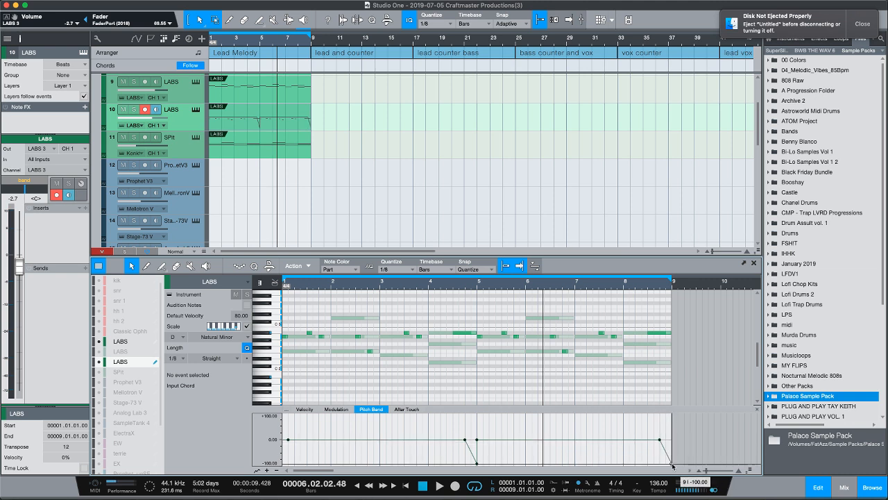
Play the pitch drop around the end of bar 4, both in the full mix and with LABS track 10 soloed
{"action": "left_click", "coordinate": [419, 284]}
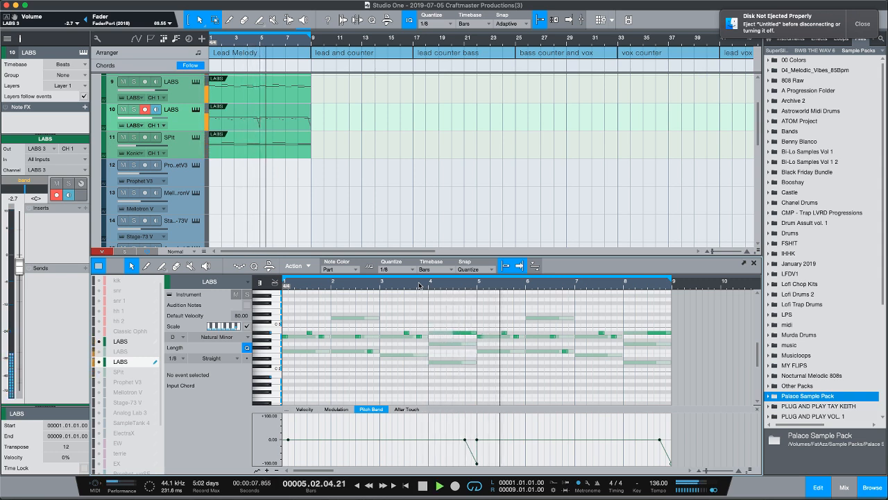
{"action": "key", "text": "space"}
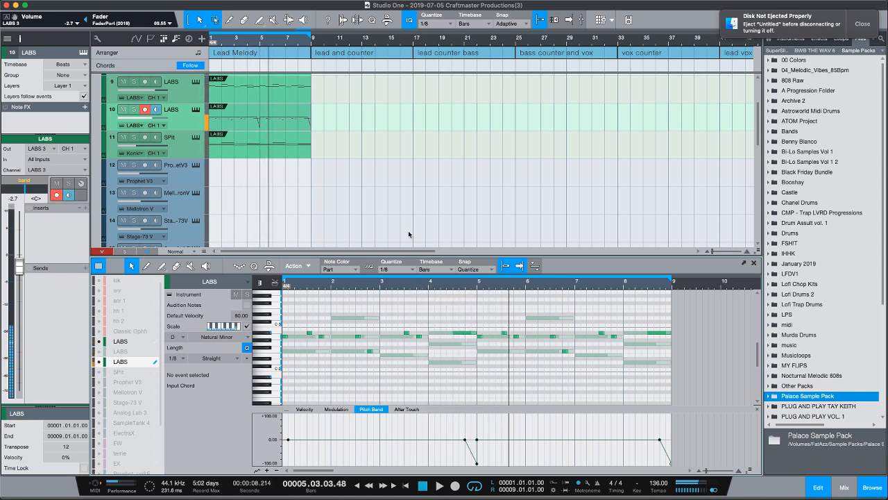
{"action": "left_click", "coordinate": [132, 109]}
{"action": "left_click", "coordinate": [249, 48]}
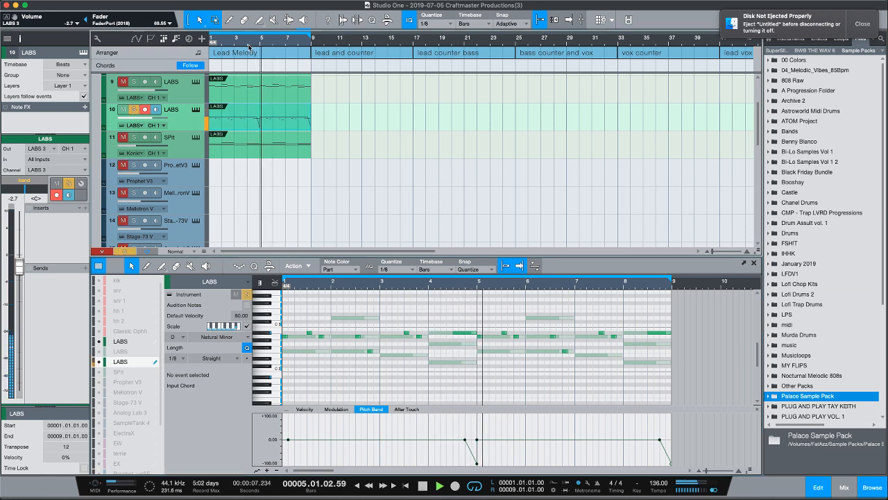
{"action": "key", "text": "space"}
{"action": "left_click", "coordinate": [134, 110]}
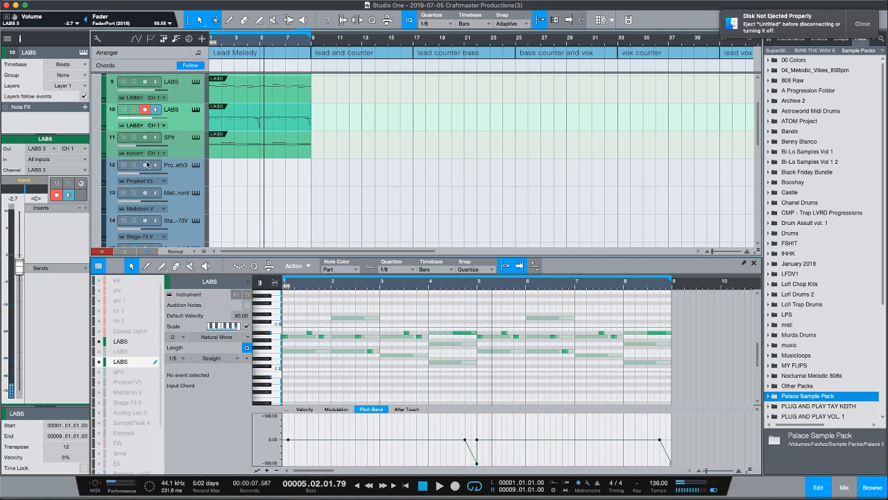
Insert the Looperator effect on LABS track 10's channel, finding it with the search "loop"
{"action": "left_click", "coordinate": [86, 207]}
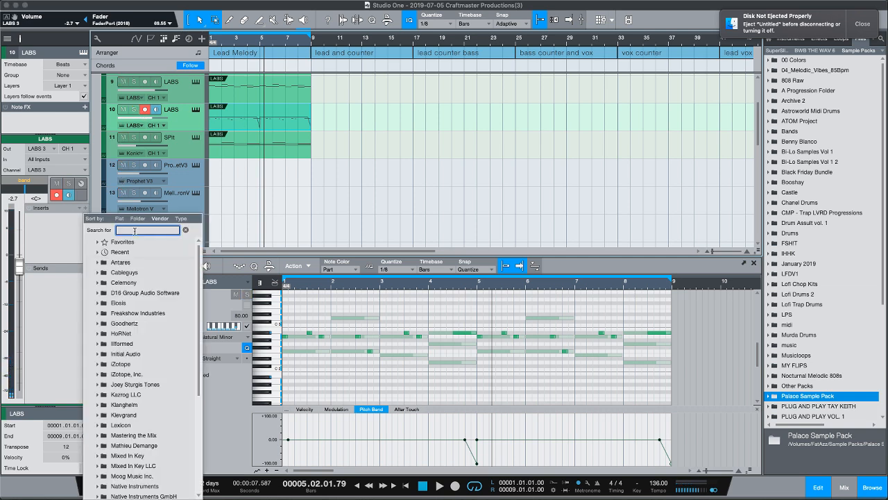
{"action": "type", "text": "la"}
{"action": "type", "text": "loop"}
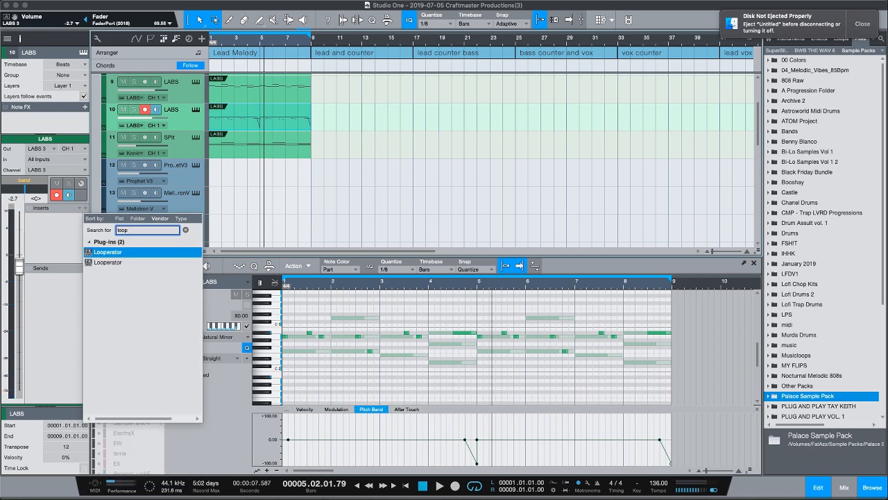
{"action": "left_click", "coordinate": [105, 254]}
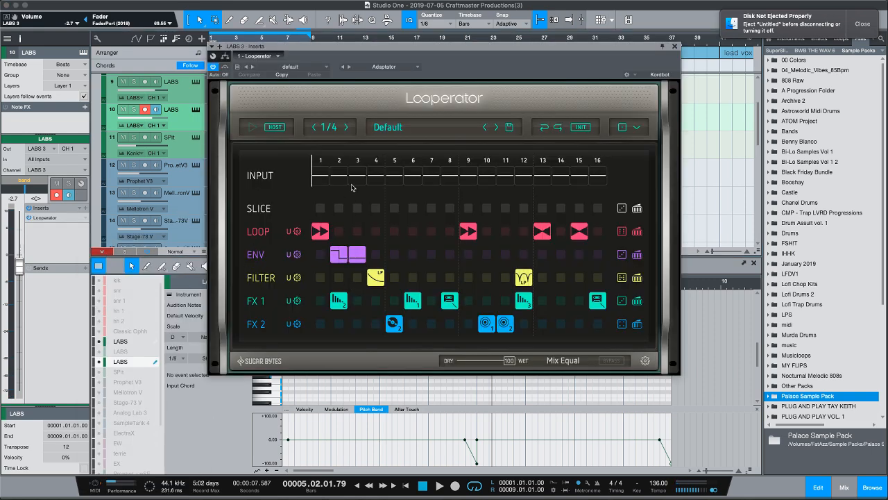
Clear Looperator's default pattern with Init All and play the melody through it
{"action": "left_click", "coordinate": [582, 127]}
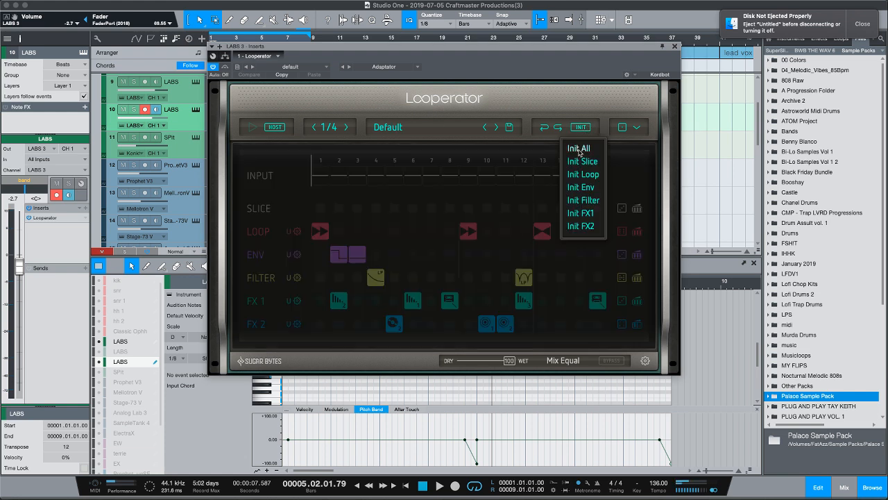
{"action": "left_click", "coordinate": [578, 149]}
{"action": "key", "text": "space"}
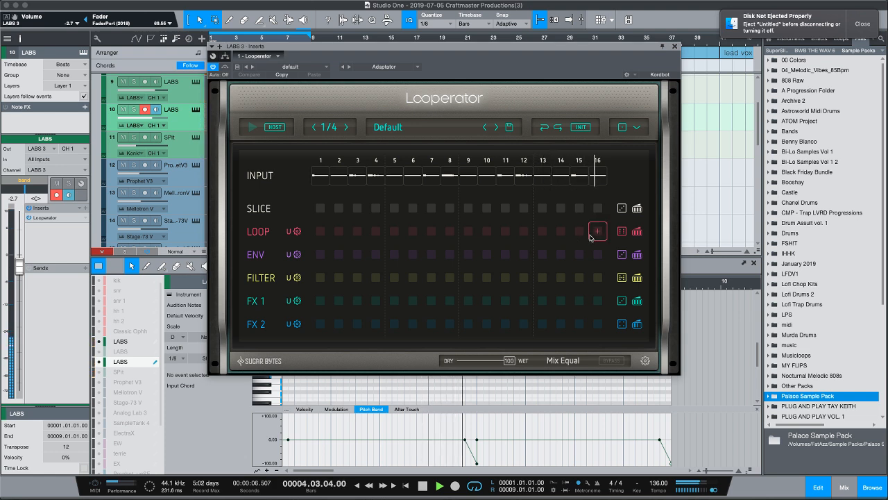
Open the effect choices for step 16 of Looperator's FX 1 row
{"action": "left_click", "coordinate": [594, 303]}
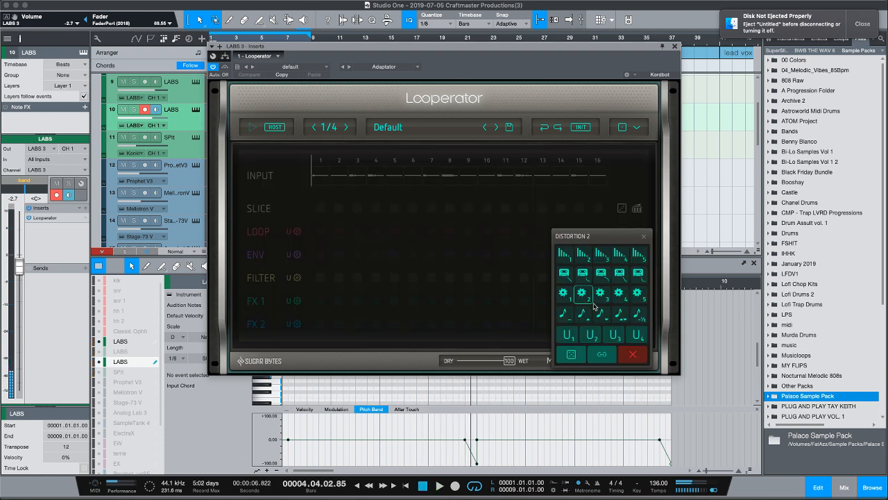
Assign the third tape effect to step 16 of Looperator's FX 1 row, close the plug-in and audition the result
{"action": "left_click", "coordinate": [602, 275]}
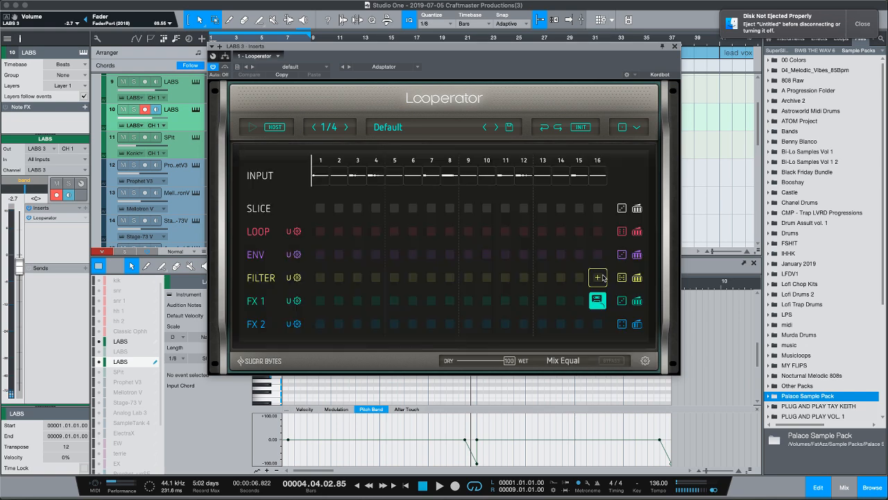
{"action": "left_click", "coordinate": [674, 46]}
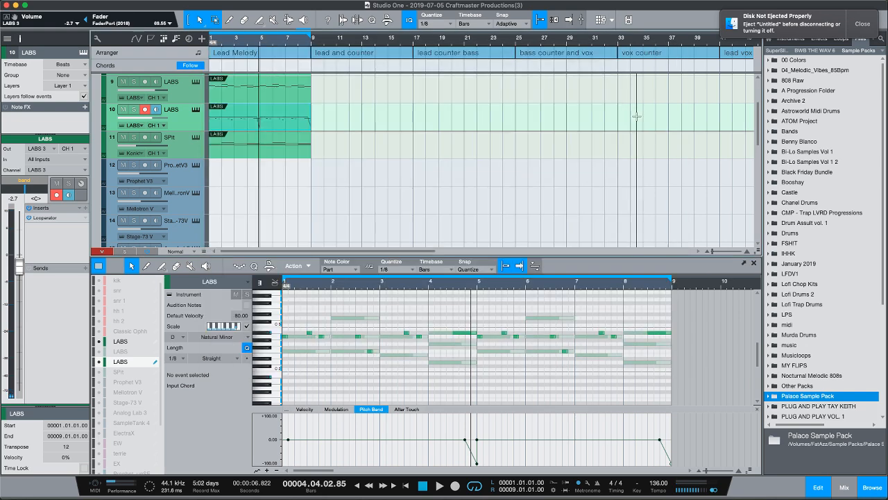
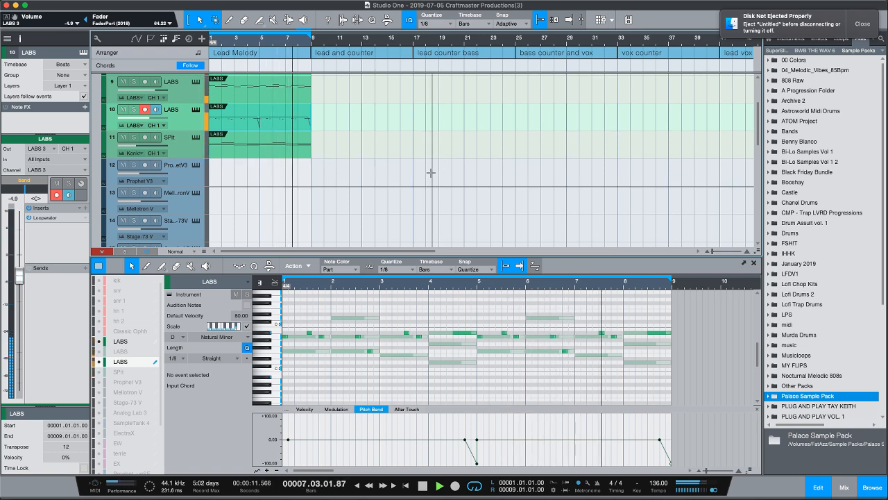
{"action": "key", "text": "space"}
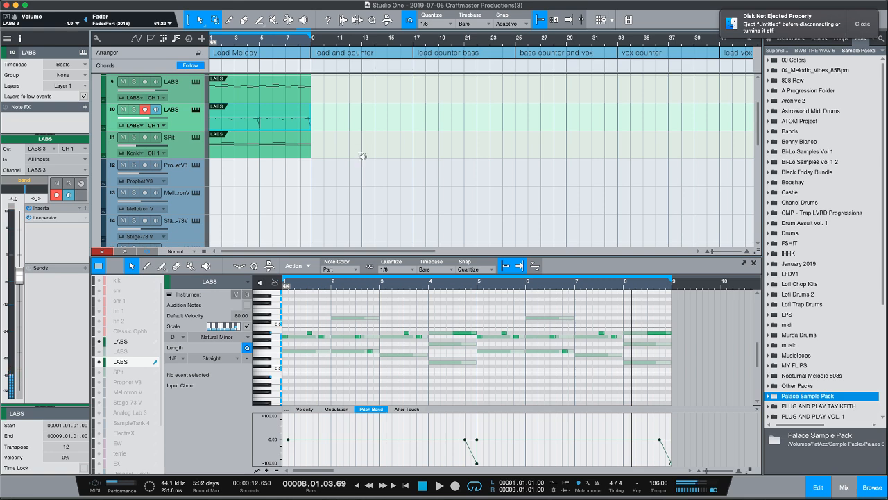
Duplicate the eight-bar parts on tracks 8 to 11 five times, filling the arrangement up to bar 49
{"action": "scroll", "coordinate": [362, 156], "scroll_direction": "up", "scroll_amount": 5}
{"action": "scroll", "coordinate": [363, 156], "scroll_direction": "down", "scroll_amount": 10}
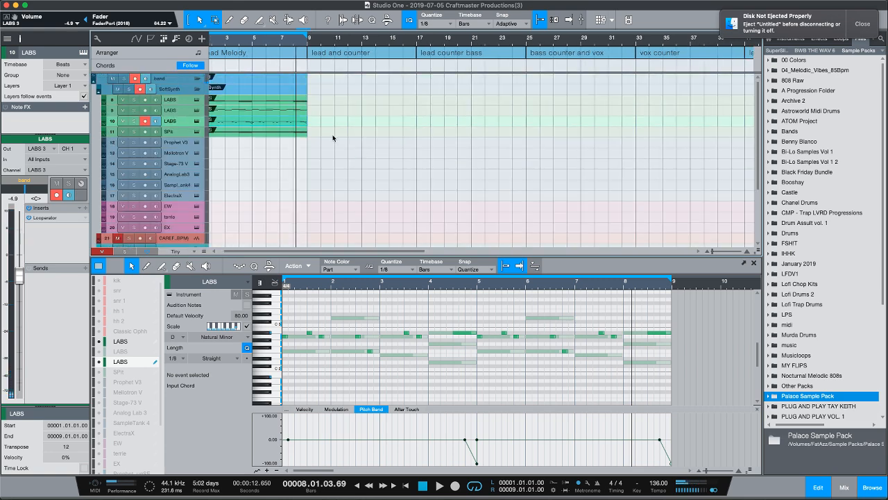
{"action": "left_click_drag", "start_coordinate": [257, 42], "coordinate": [365, 39]}
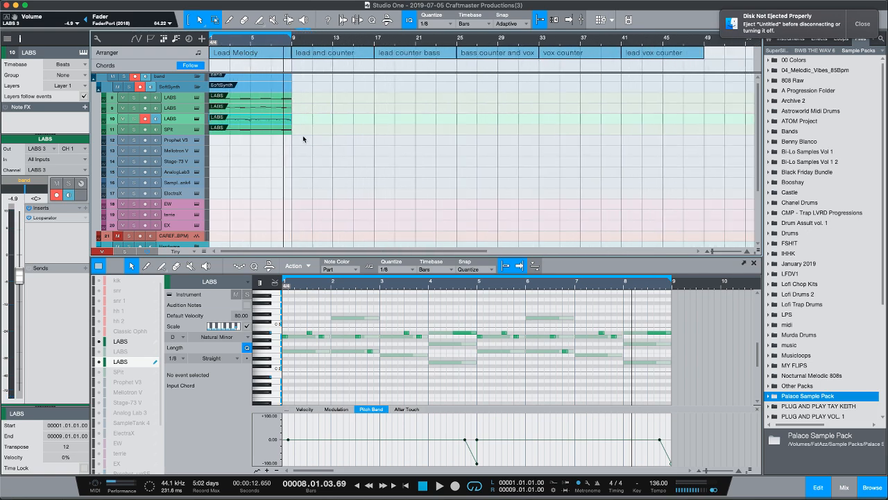
{"action": "left_click_drag", "start_coordinate": [333, 139], "coordinate": [233, 94]}
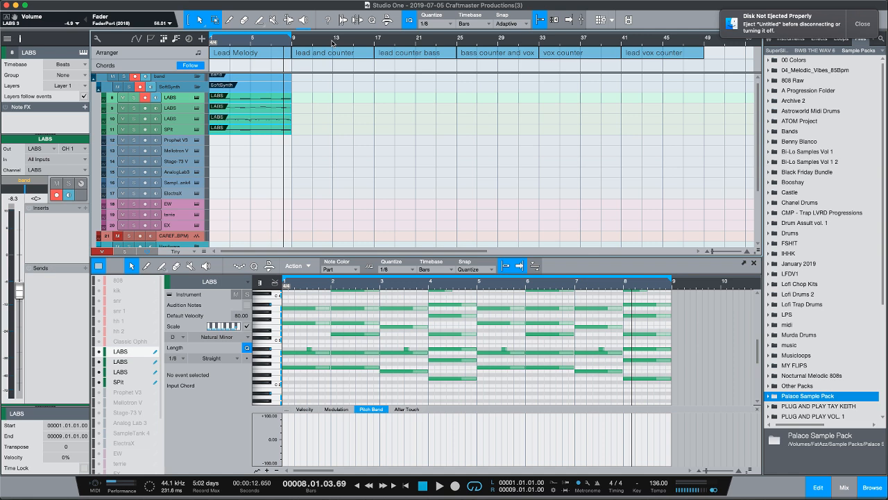
{"action": "key", "text": "d"}
{"action": "key", "text": "d"}
{"action": "key", "text": "d"}
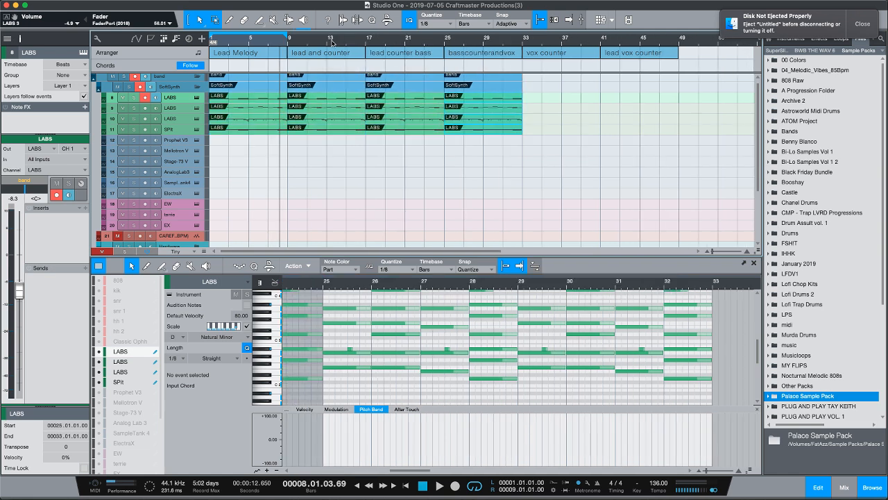
{"action": "key", "text": "d"}
{"action": "key", "text": "d"}
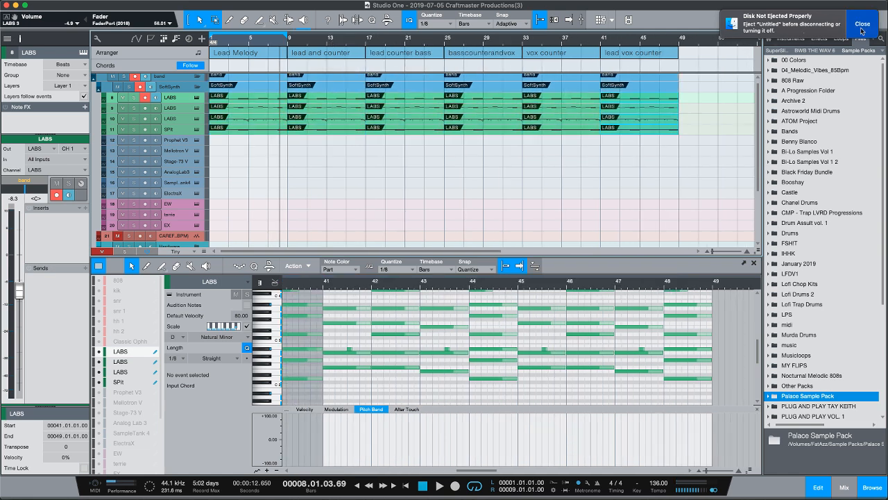
Dismiss the disk ejection notice, extend the loop range to bar 49 and start playback from bar 1
{"action": "left_click", "coordinate": [862, 24]}
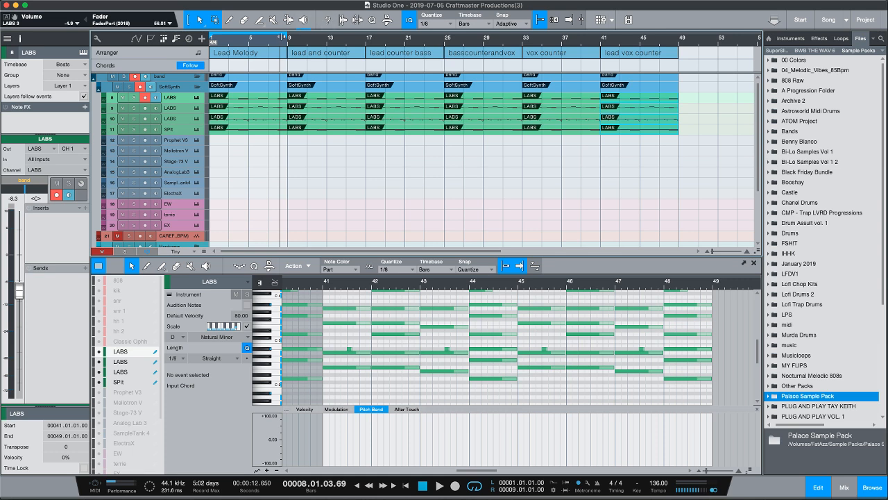
{"action": "left_click_drag", "start_coordinate": [286, 34], "coordinate": [686, 35]}
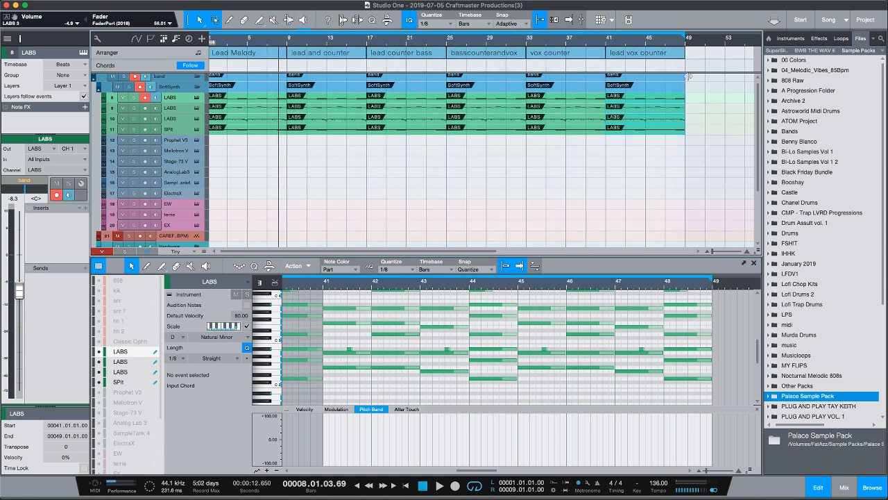
{"action": "scroll", "coordinate": [379, 165], "scroll_direction": "down", "scroll_amount": 1}
{"action": "scroll", "coordinate": [360, 176], "scroll_direction": "up", "scroll_amount": 2}
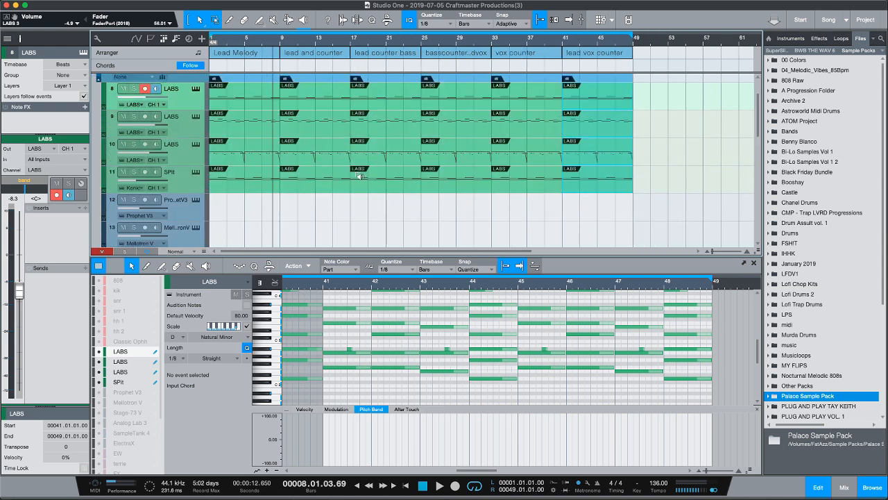
{"action": "scroll", "coordinate": [346, 172], "scroll_direction": "down", "scroll_amount": 3}
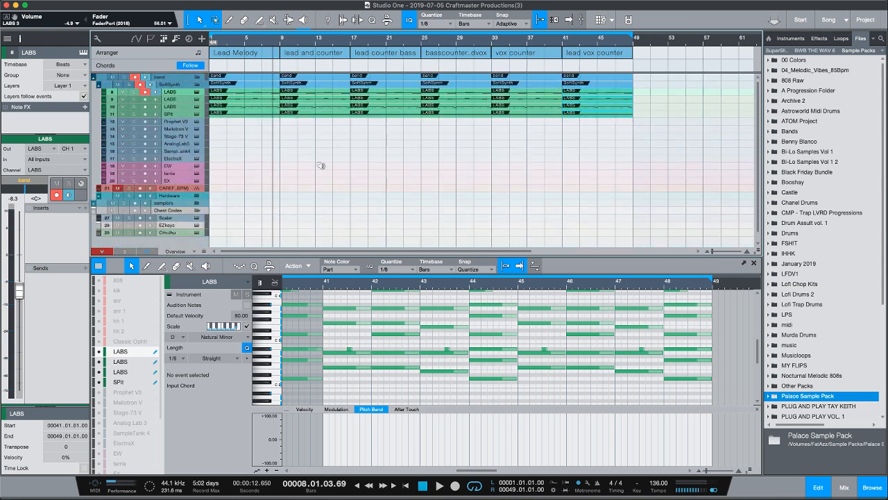
{"action": "scroll", "coordinate": [321, 166], "scroll_direction": "up", "scroll_amount": 3}
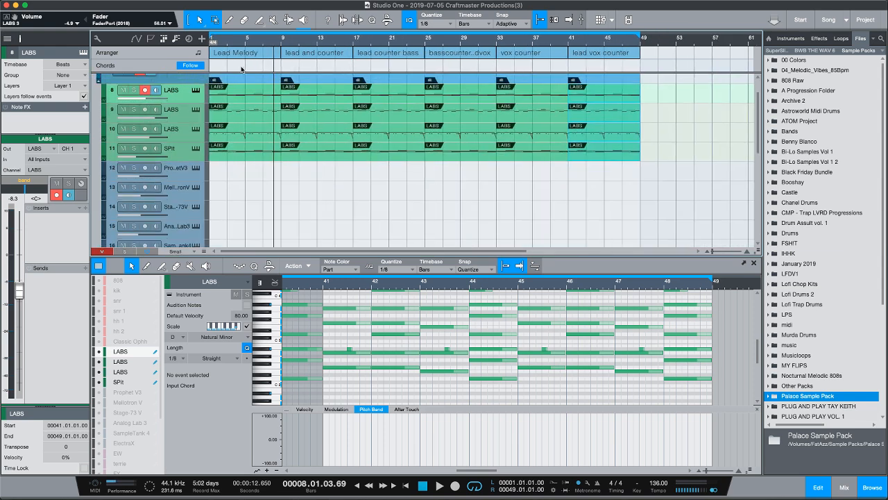
{"action": "left_click_drag", "start_coordinate": [239, 43], "coordinate": [317, 50]}
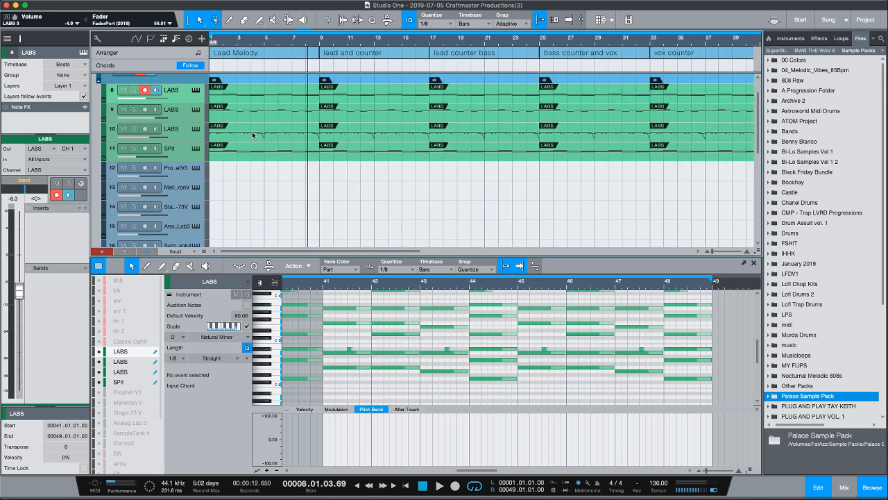
{"action": "key", "text": "space"}
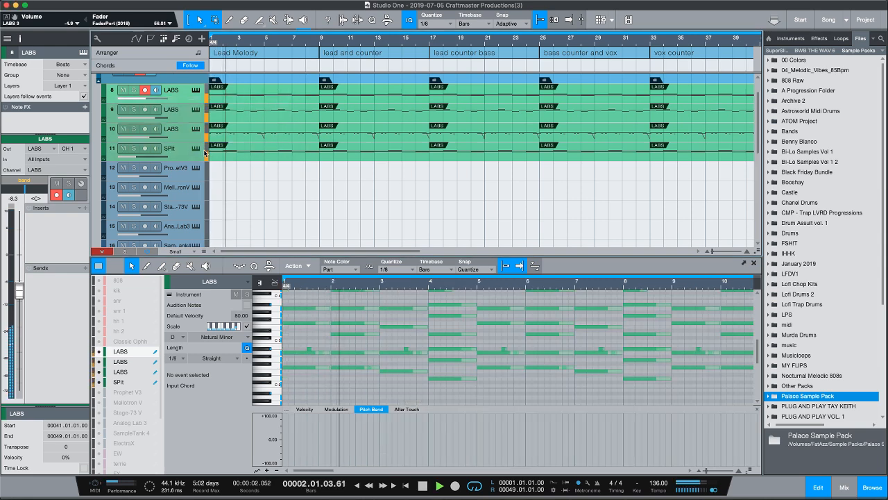
Try to move the SPit track directly below the first LABS track, and undo the change
{"action": "left_click_drag", "start_coordinate": [186, 157], "coordinate": [186, 109]}
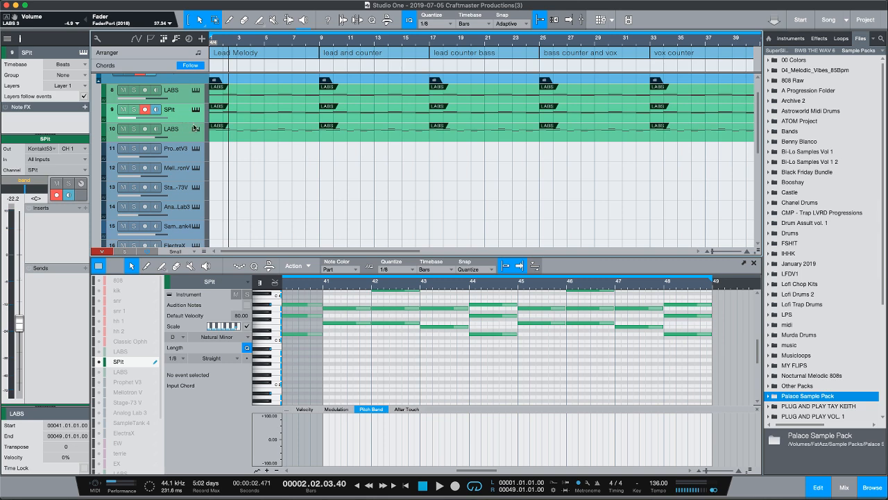
{"action": "scroll", "coordinate": [256, 144], "scroll_direction": "up", "scroll_amount": 1}
{"action": "scroll", "coordinate": [240, 154], "scroll_direction": "up", "scroll_amount": 3}
{"action": "scroll", "coordinate": [240, 158], "scroll_direction": "down", "scroll_amount": 2}
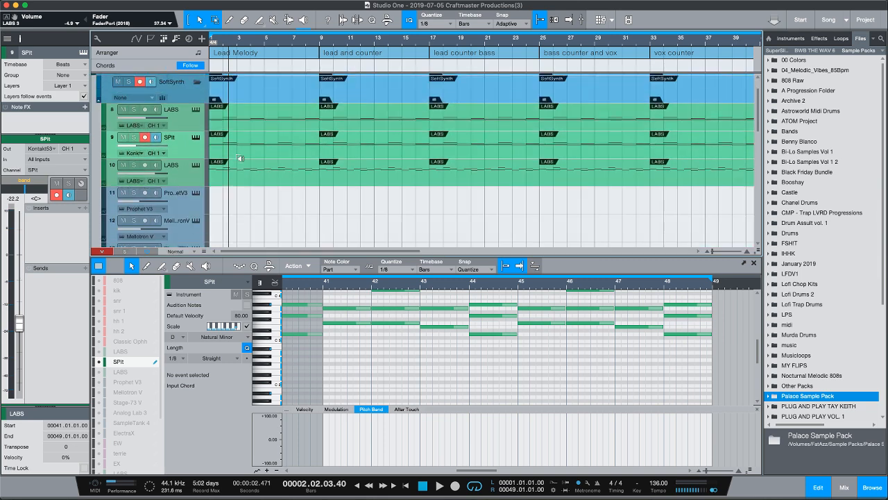
{"action": "key", "text": "super+z"}
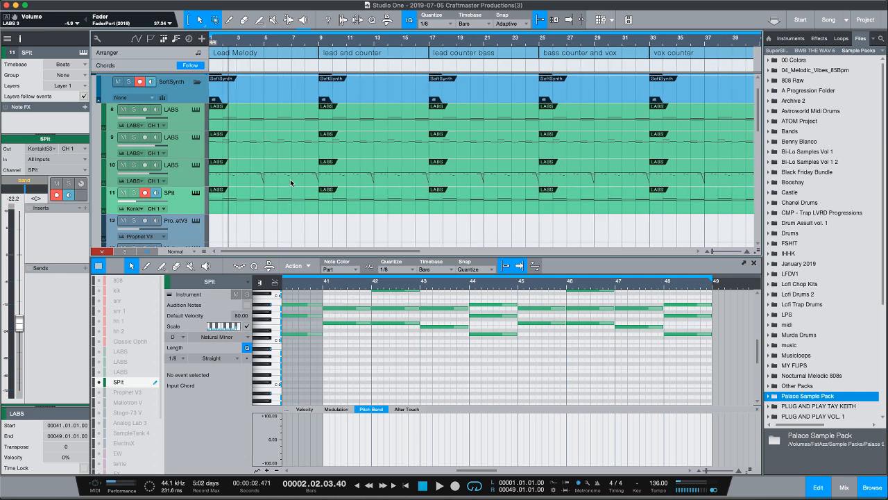
Delete the LABS parts on tracks 9 and 10 in the Lead Melody section
{"action": "left_click", "coordinate": [281, 176]}
{"action": "left_click", "coordinate": [266, 152]}
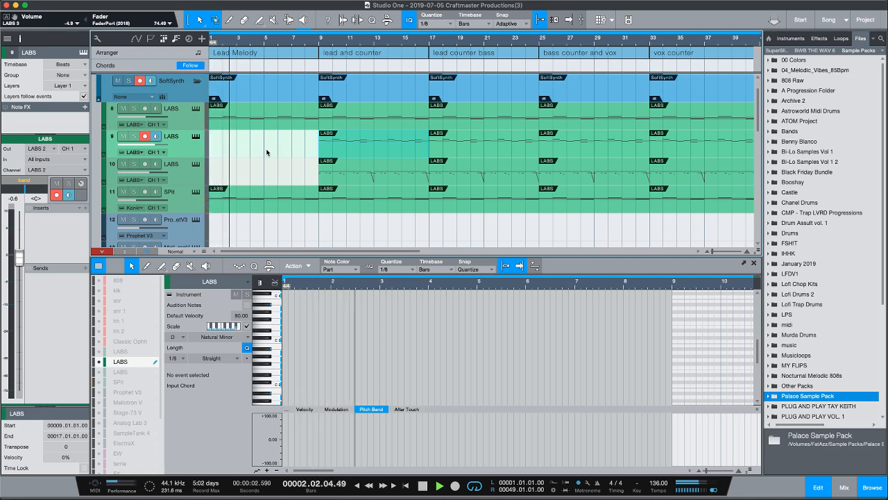
Delete the LABS parts on track 8 and the SPit parts on track 11 between bars 25 and 41
{"action": "left_click_drag", "start_coordinate": [477, 46], "coordinate": [440, 36]}
{"action": "scroll", "coordinate": [438, 111], "scroll_direction": "down", "scroll_amount": 1}
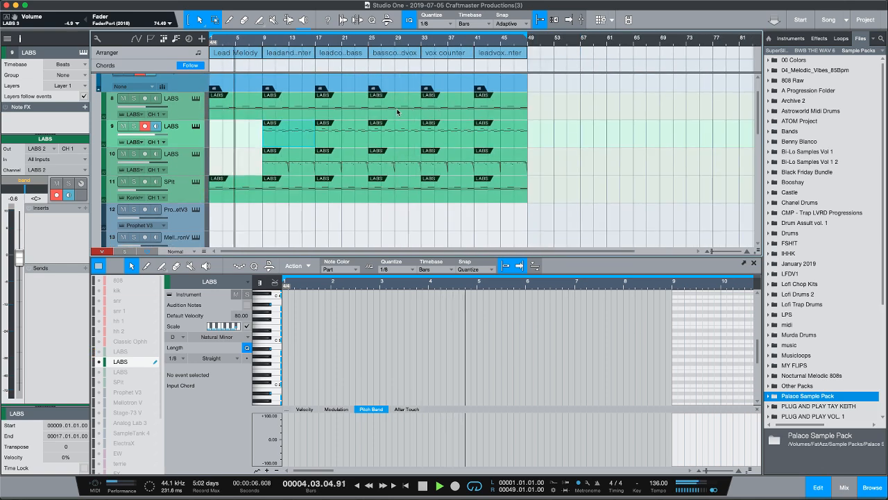
{"action": "left_click", "coordinate": [397, 111]}
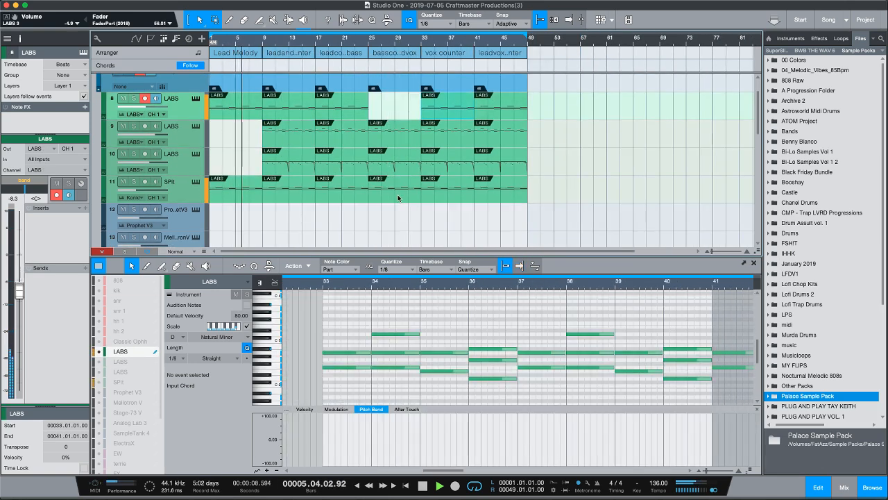
{"action": "left_click", "coordinate": [397, 193]}
{"action": "left_click_drag", "start_coordinate": [439, 43], "coordinate": [444, 54]}
{"action": "left_click", "coordinate": [464, 115]}
{"action": "key", "text": "Delete"}
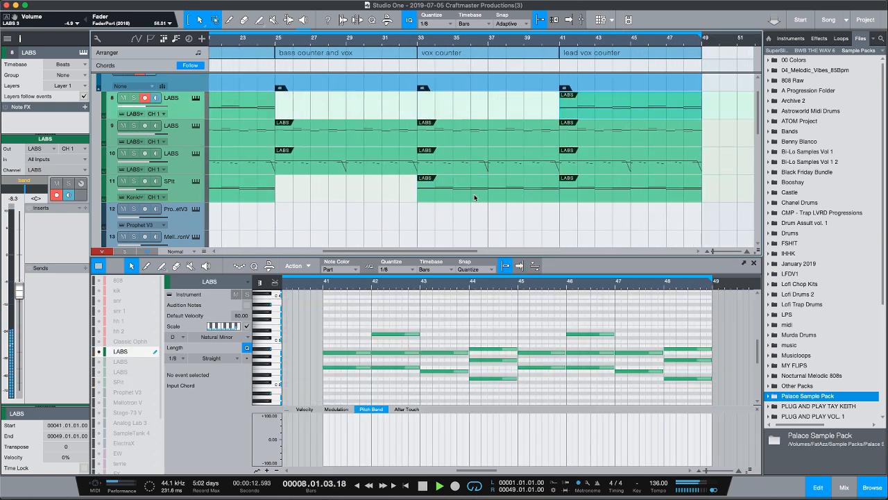
{"action": "left_click", "coordinate": [461, 177]}
{"action": "key", "text": "Delete"}
Listen to the arrangement through the lead and counter sections into lead counter bass, and stop playback
{"action": "left_click_drag", "start_coordinate": [273, 40], "coordinate": [354, 29]}
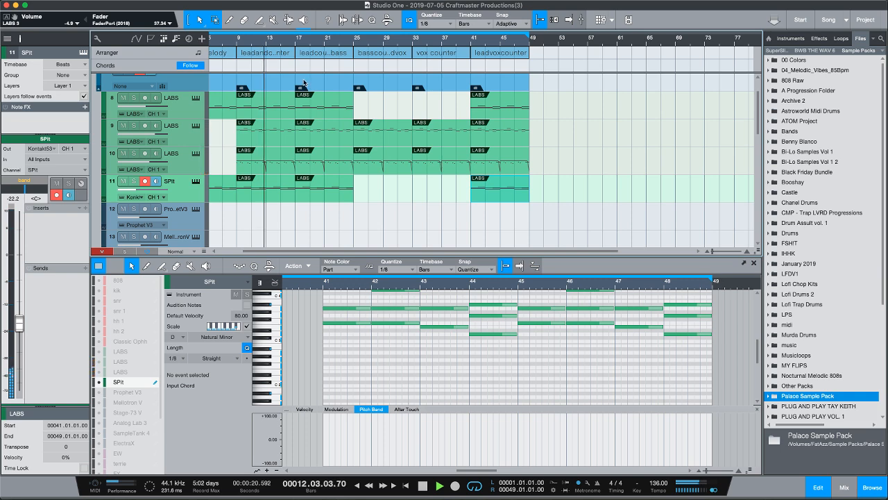
{"action": "left_click_drag", "start_coordinate": [232, 44], "coordinate": [280, 56]}
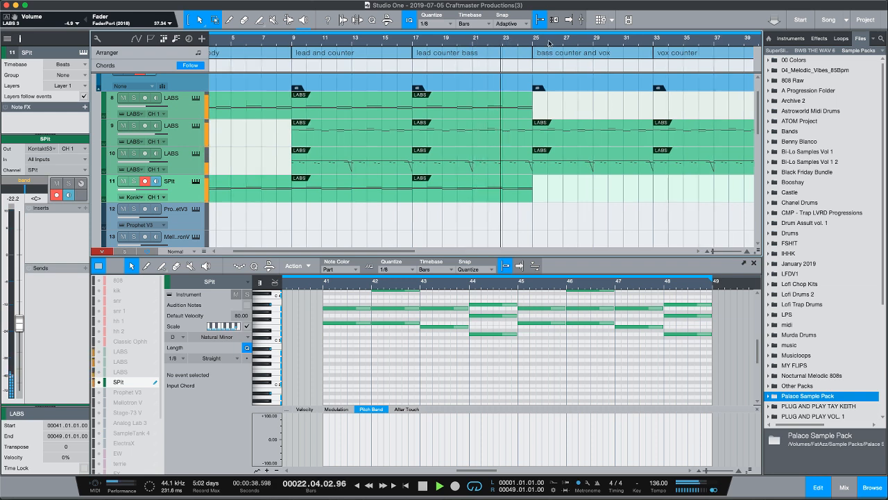
{"action": "key", "text": "space"}
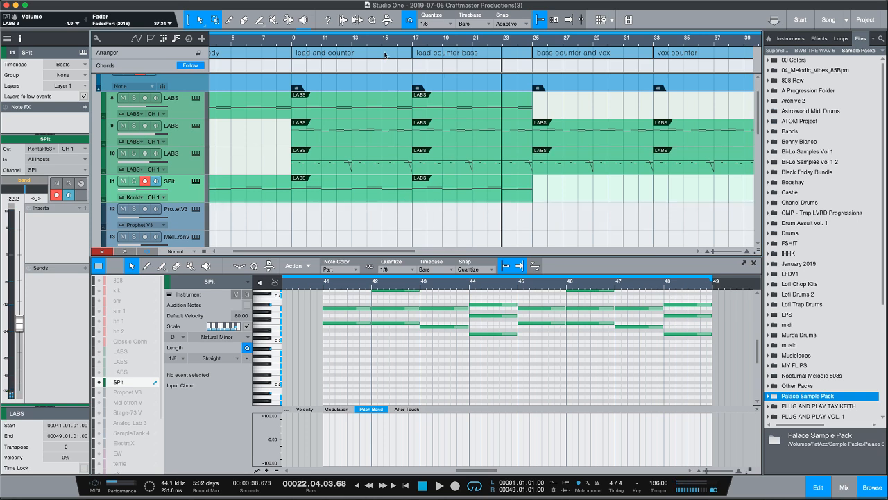
Open the Analog Lab 3 instrument on track 15, enlarge its window and reposition it so the whole interface fits
{"action": "left_click_drag", "start_coordinate": [388, 45], "coordinate": [381, 39]}
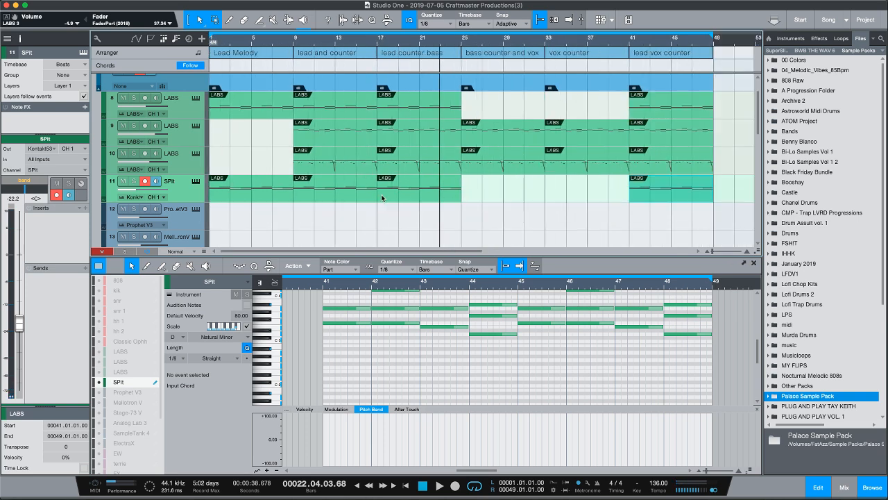
{"action": "scroll", "coordinate": [382, 198], "scroll_direction": "down", "scroll_amount": 3}
{"action": "scroll", "coordinate": [382, 198], "scroll_direction": "down", "scroll_amount": 5}
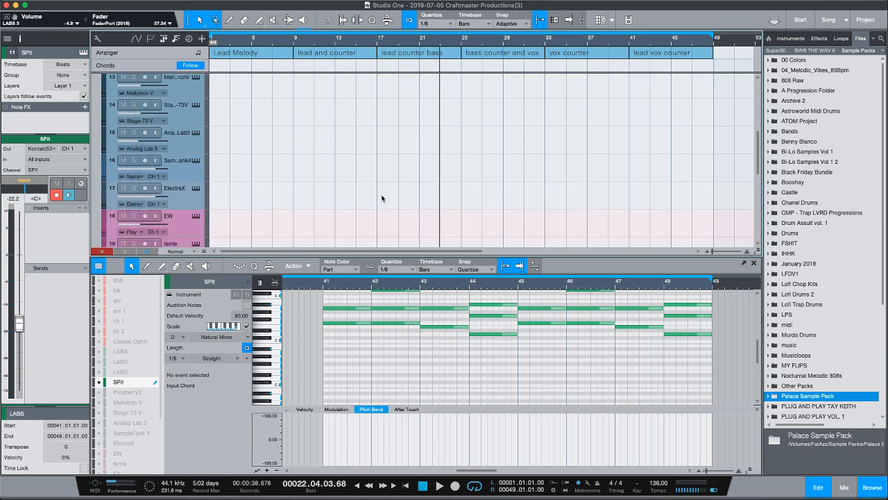
{"action": "scroll", "coordinate": [381, 198], "scroll_direction": "up", "scroll_amount": 2}
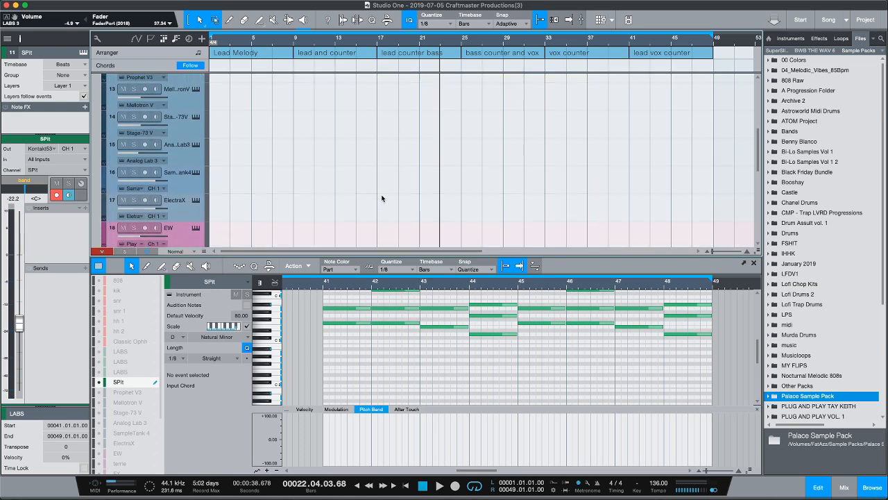
{"action": "left_click", "coordinate": [196, 145]}
{"action": "left_click_drag", "start_coordinate": [416, 222], "coordinate": [249, 70]}
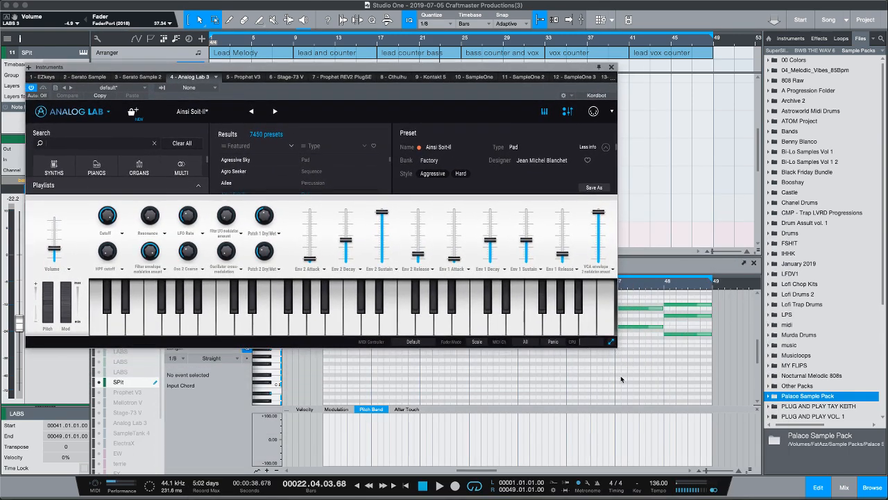
{"action": "left_click", "coordinate": [611, 342]}
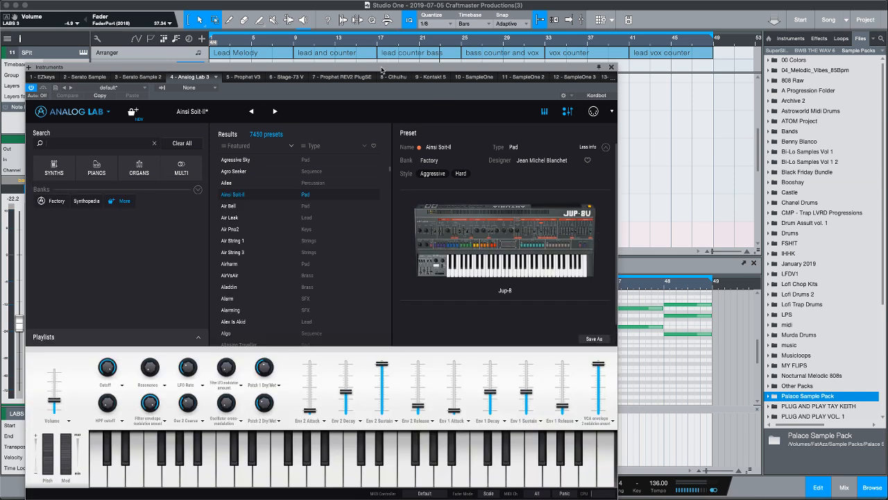
{"action": "left_click_drag", "start_coordinate": [382, 69], "coordinate": [508, 20]}
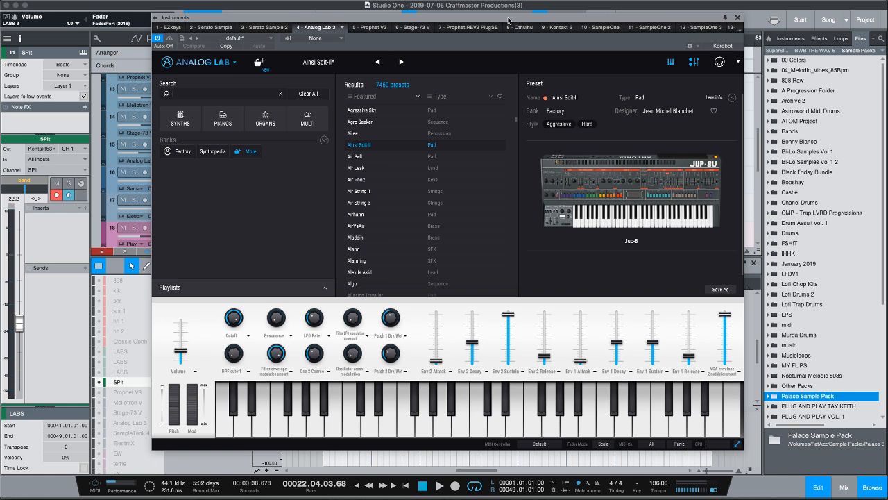
Filter the Analog Lab presets to Synths, the Mini instrument and the Bass type
{"action": "left_click", "coordinate": [181, 119]}
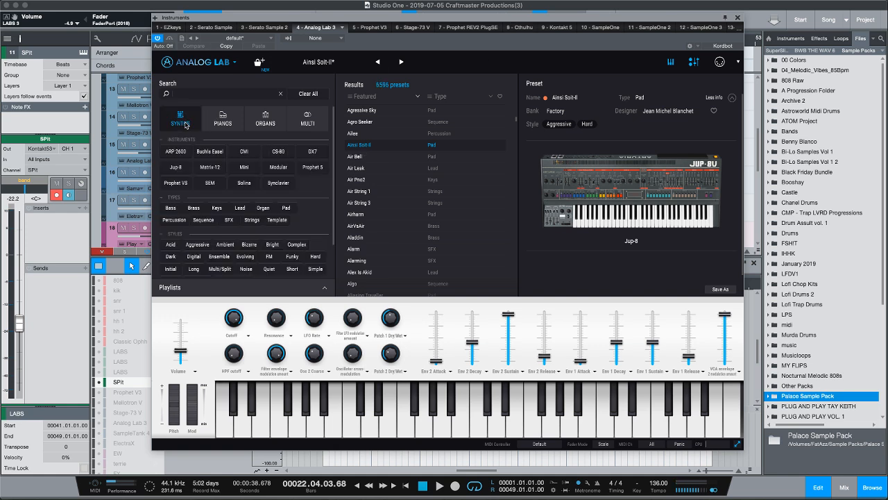
{"action": "left_click", "coordinate": [237, 168]}
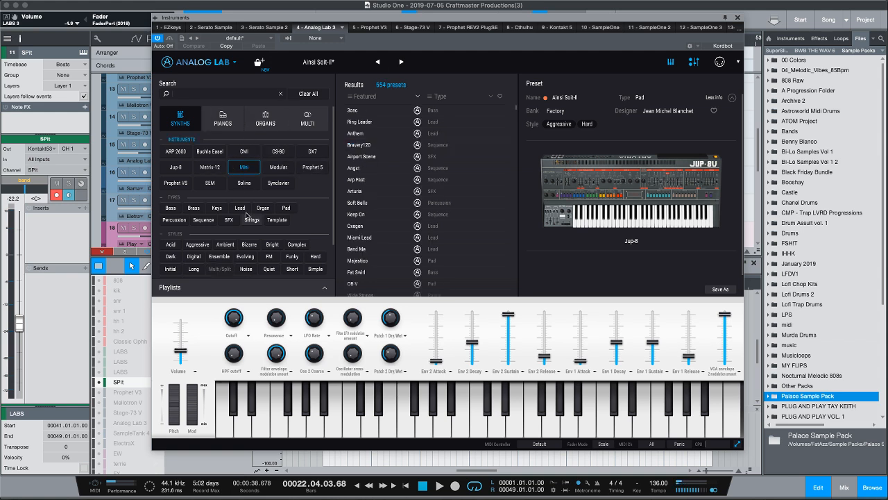
{"action": "left_click", "coordinate": [171, 208]}
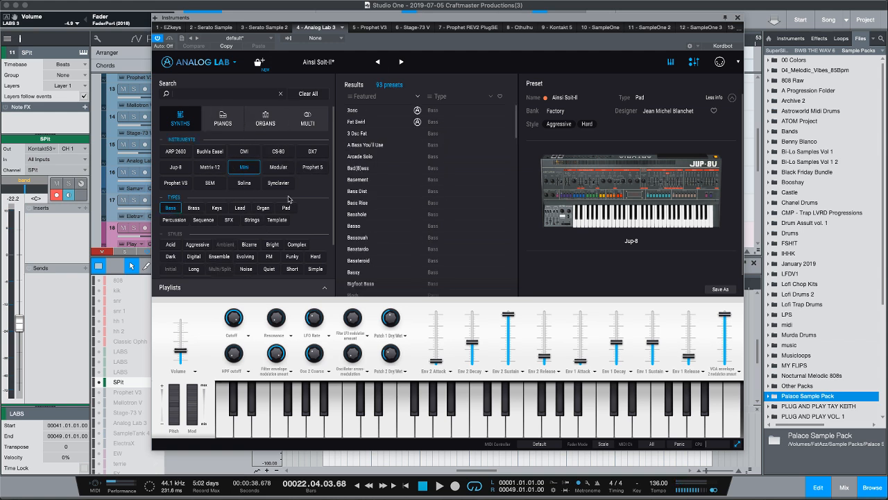
Load the Bass Dist preset, audition it with several notes on the virtual keyboard, and close the instrument window
{"action": "left_click", "coordinate": [379, 195]}
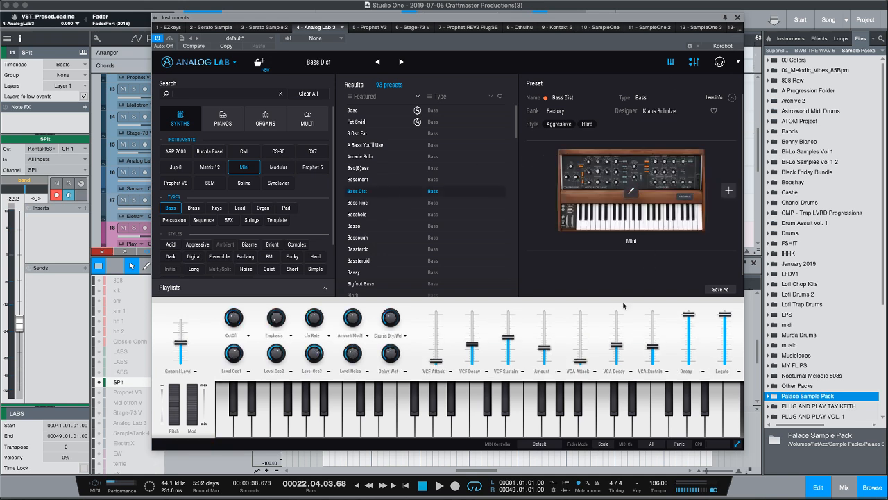
{"action": "left_click", "coordinate": [367, 424]}
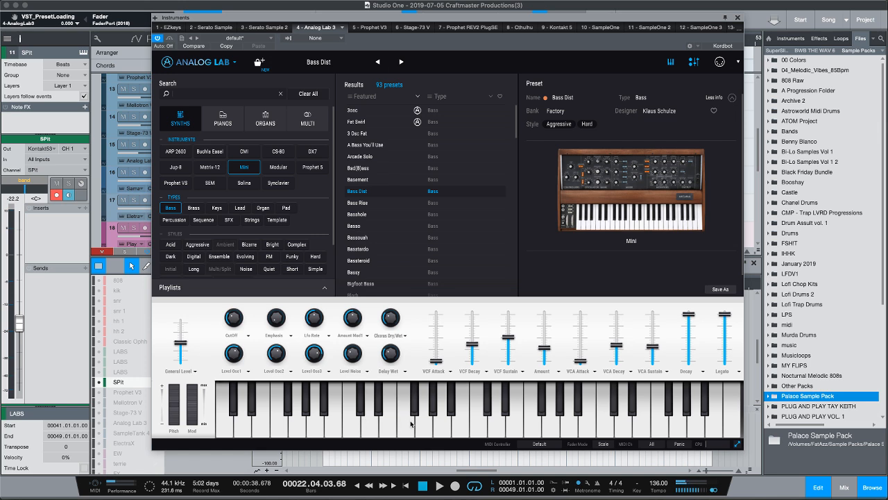
{"action": "left_click", "coordinate": [441, 427]}
{"action": "left_click", "coordinate": [367, 429]}
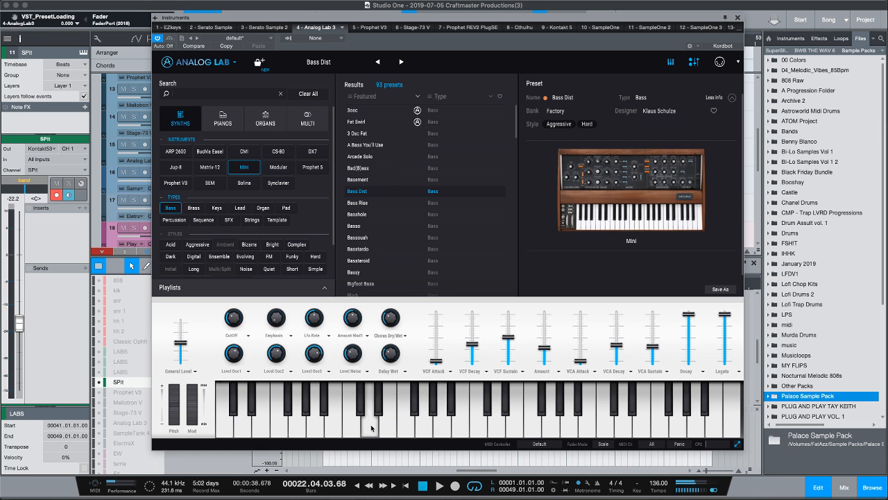
{"action": "left_click", "coordinate": [244, 430]}
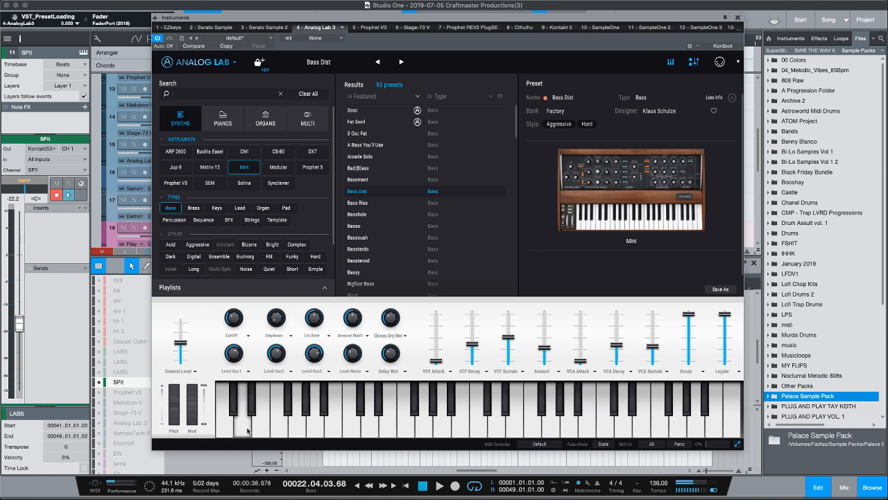
{"action": "left_click", "coordinate": [375, 431]}
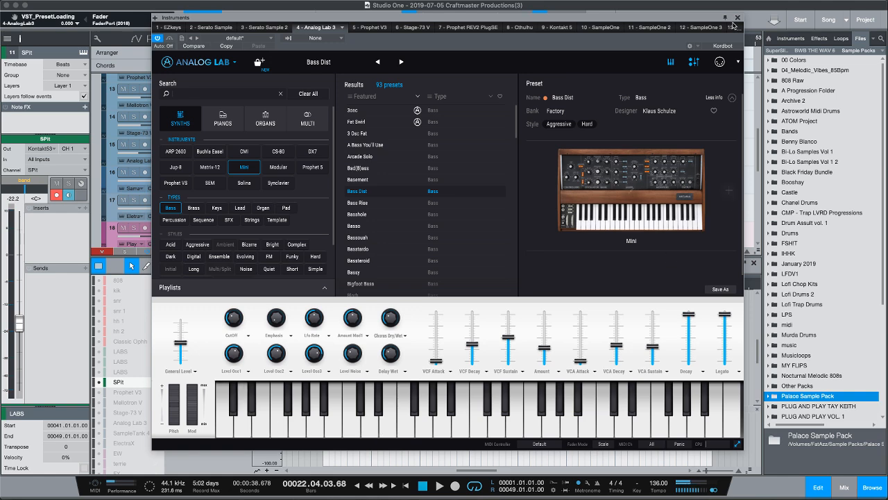
{"action": "left_click", "coordinate": [737, 19]}
{"action": "scroll", "coordinate": [436, 120], "scroll_direction": "up", "scroll_amount": 3}
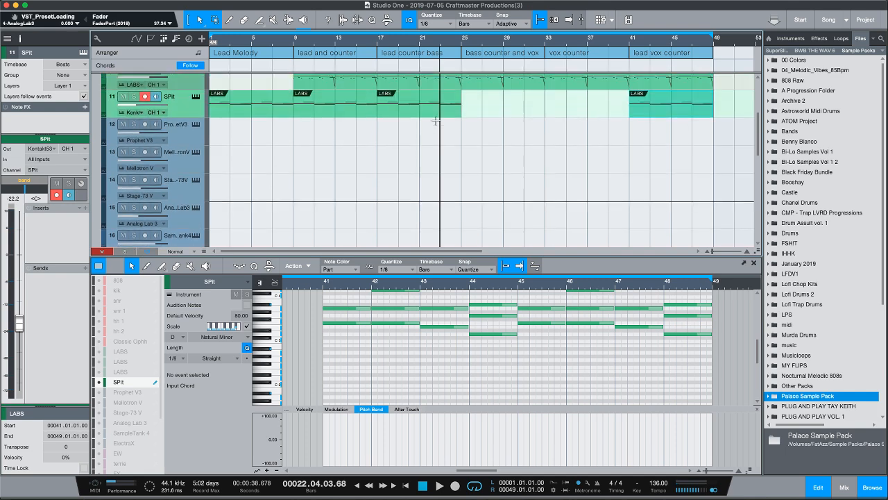
{"action": "double_click", "coordinate": [385, 172]}
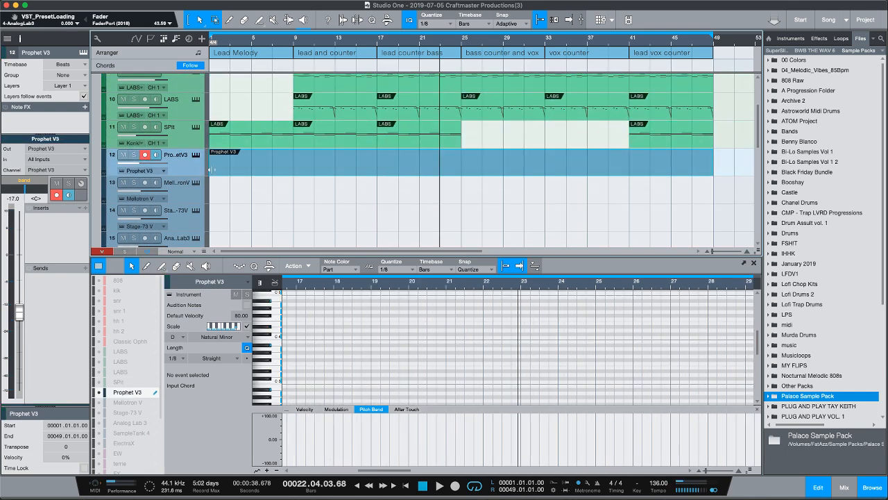
{"action": "left_click_drag", "start_coordinate": [211, 170], "coordinate": [376, 172]}
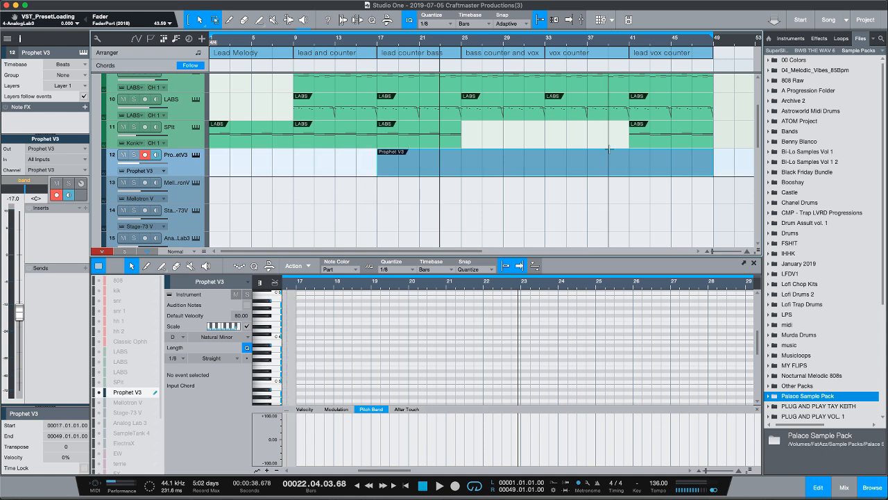
{"action": "left_click_drag", "start_coordinate": [715, 158], "coordinate": [407, 248]}
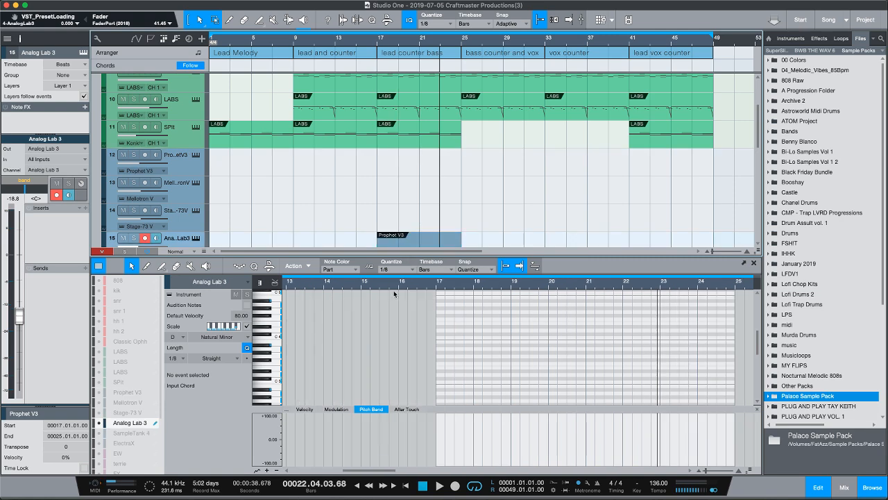
{"action": "key", "text": "space"}
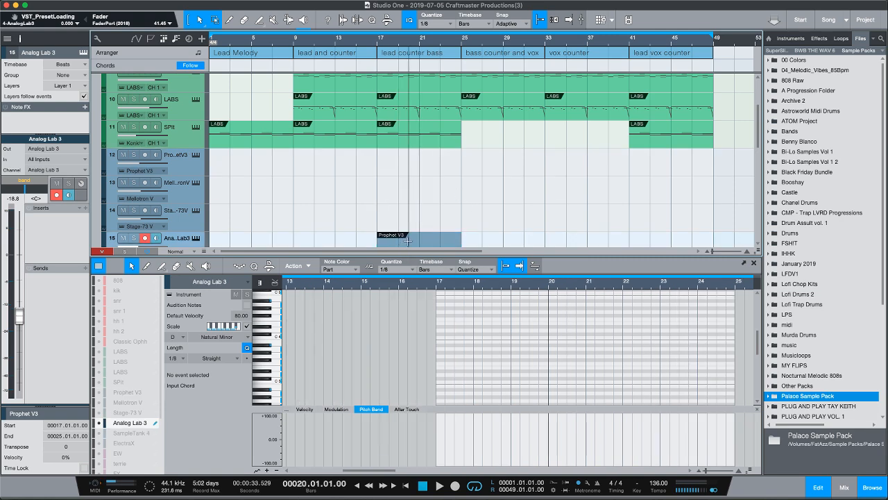
{"action": "scroll", "coordinate": [474, 226], "scroll_direction": "up", "scroll_amount": 2}
{"action": "scroll", "coordinate": [474, 226], "scroll_direction": "down", "scroll_amount": 2}
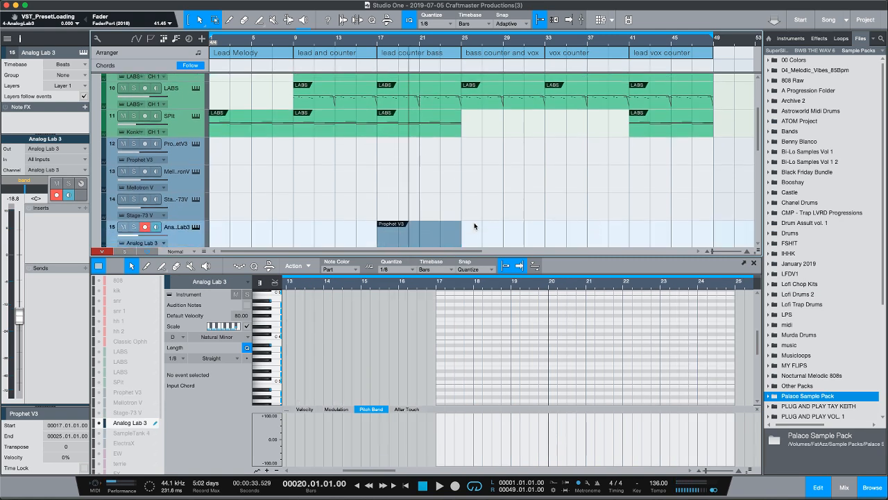
{"action": "key", "text": "Delete"}
Copy the SPit part at bars 17 to 25 onto Analog Lab 3 track 15 and mute all its notes
{"action": "scroll", "coordinate": [423, 125], "scroll_direction": "right", "scroll_amount": 1}
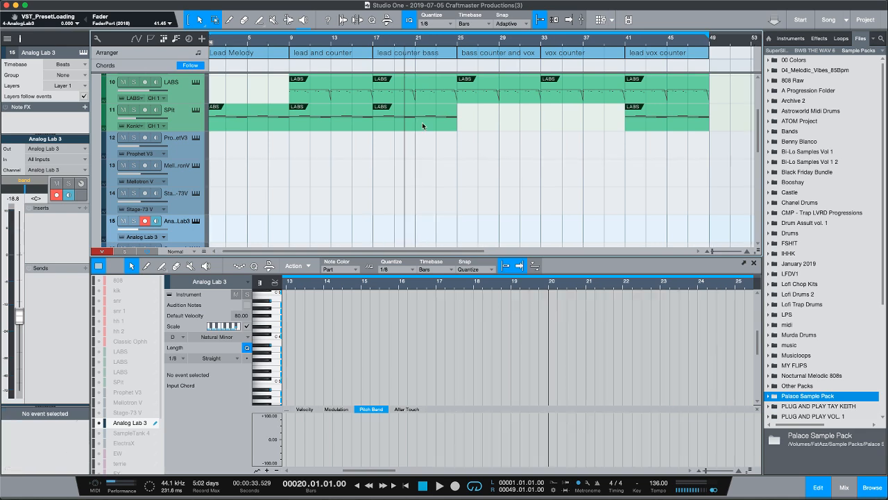
{"action": "left_click_drag", "start_coordinate": [422, 122], "coordinate": [420, 234]}
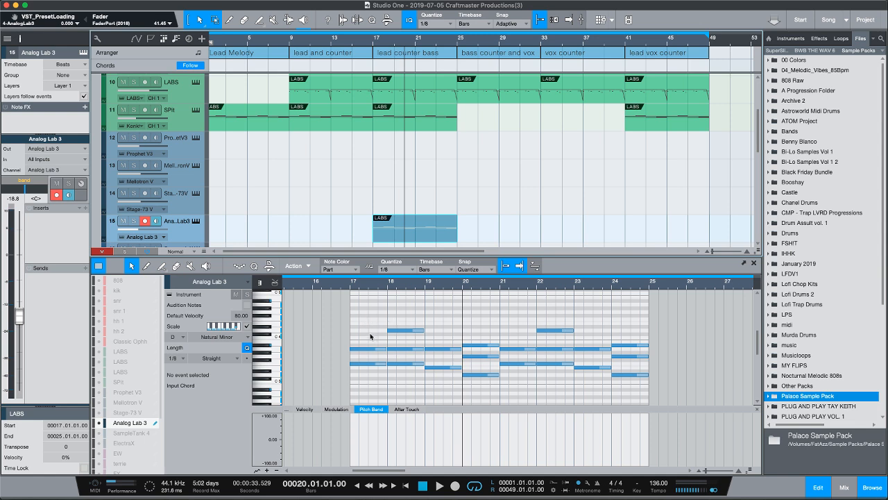
{"action": "left_click_drag", "start_coordinate": [349, 306], "coordinate": [731, 394]}
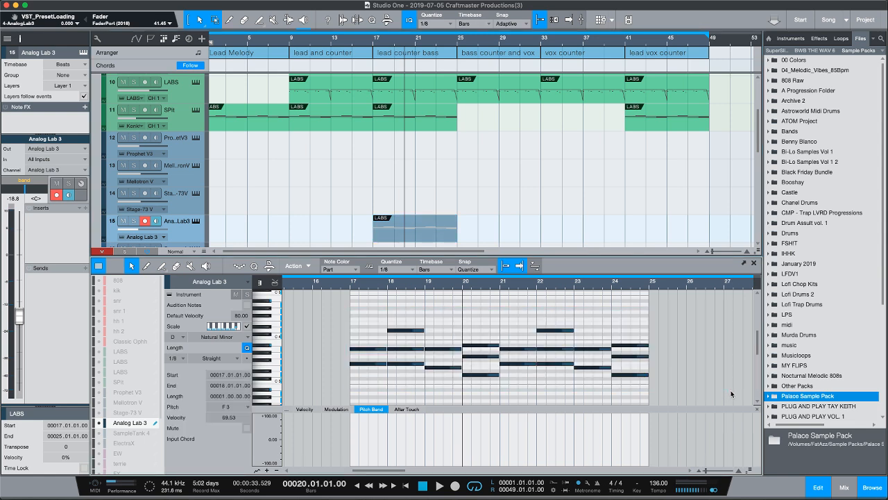
{"action": "key", "text": "shift+m"}
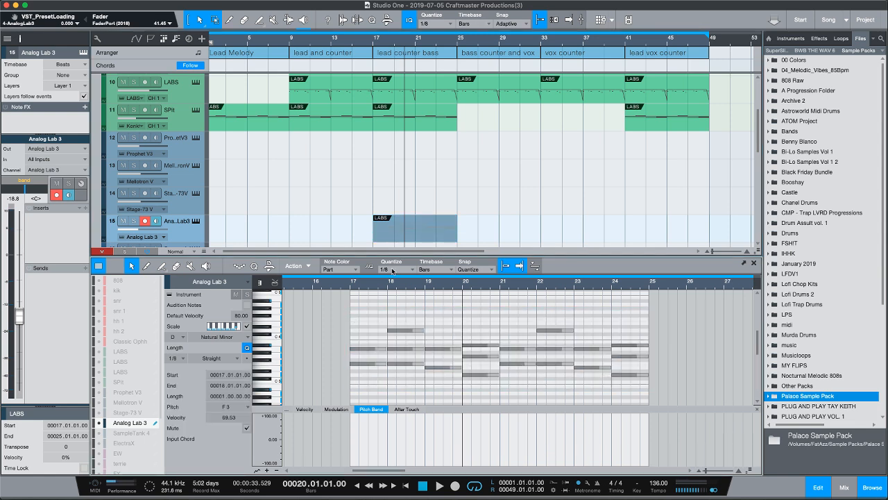
{"action": "left_click", "coordinate": [206, 266]}
{"action": "left_click", "coordinate": [190, 267]}
{"action": "left_click", "coordinate": [378, 368]}
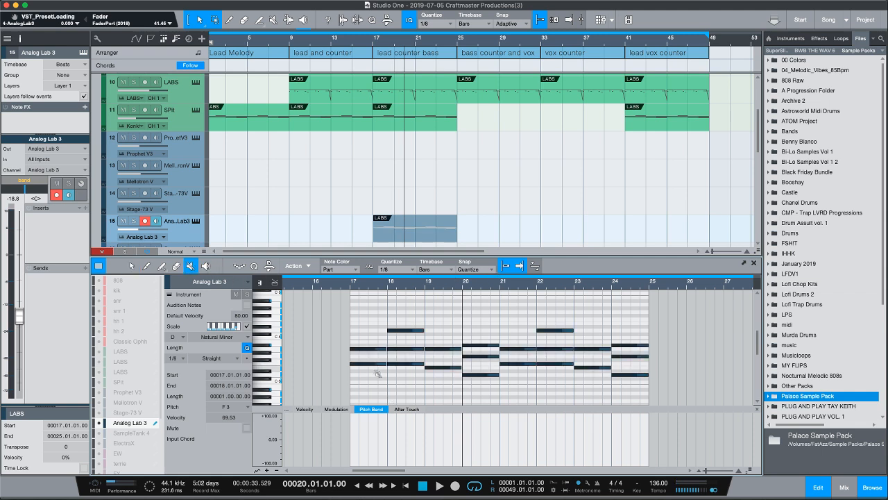
{"action": "scroll", "coordinate": [378, 367], "scroll_direction": "left", "scroll_amount": 1}
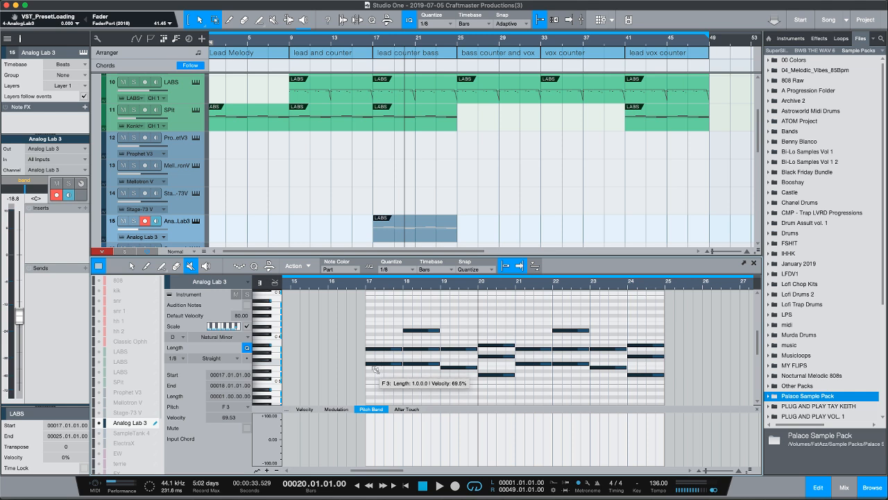
{"action": "left_click", "coordinate": [379, 365]}
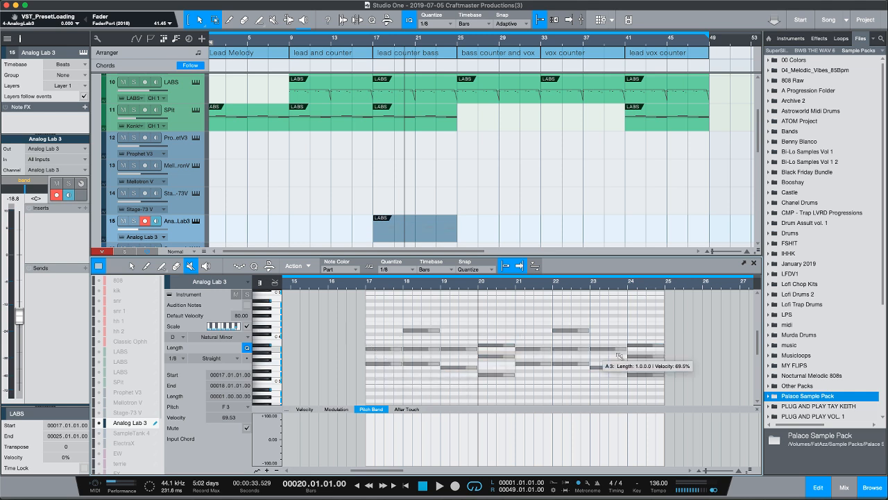
Clear the note selection and unmute only the lowest notes at bars 17 and 19 with the Mute tool
{"action": "key", "text": "1"}
{"action": "left_click", "coordinate": [605, 329]}
{"action": "scroll", "coordinate": [605, 331], "scroll_direction": "down", "scroll_amount": 1}
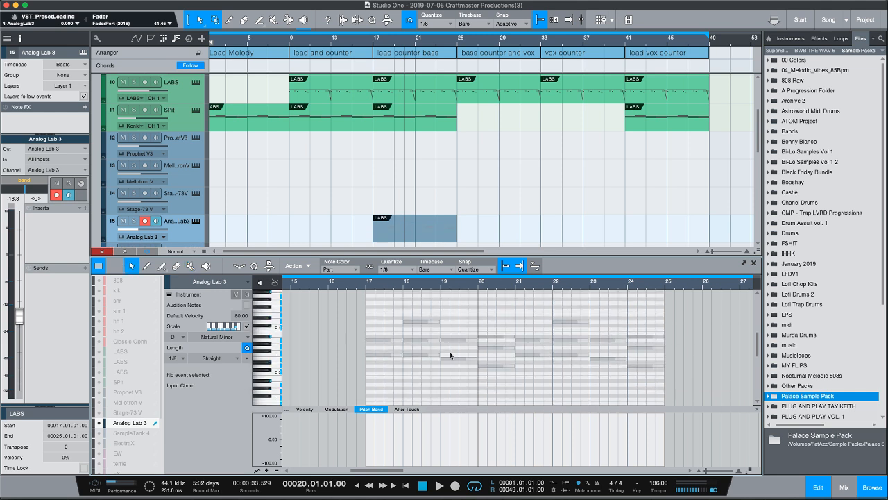
{"action": "scroll", "coordinate": [450, 355], "scroll_direction": "right", "scroll_amount": 1}
{"action": "key", "text": "super+z"}
{"action": "scroll", "coordinate": [392, 356], "scroll_direction": "left", "scroll_amount": 1}
{"action": "key", "text": "super+y"}
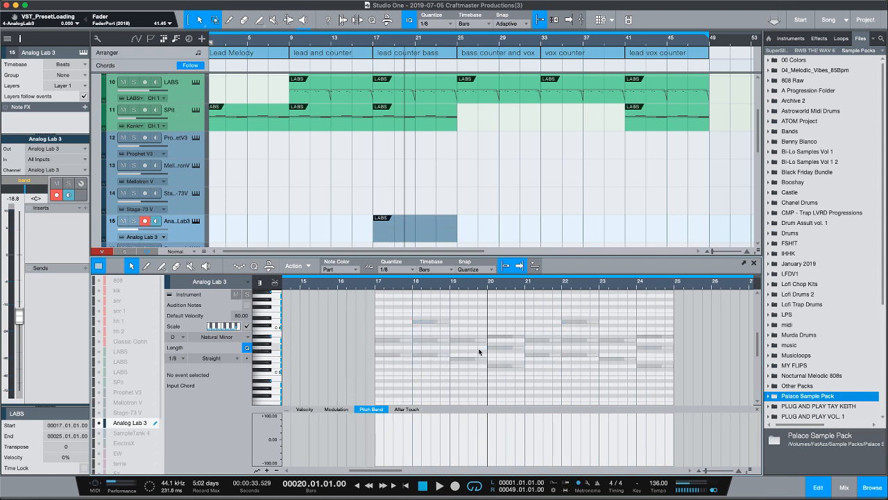
{"action": "scroll", "coordinate": [481, 326], "scroll_direction": "left", "scroll_amount": 1}
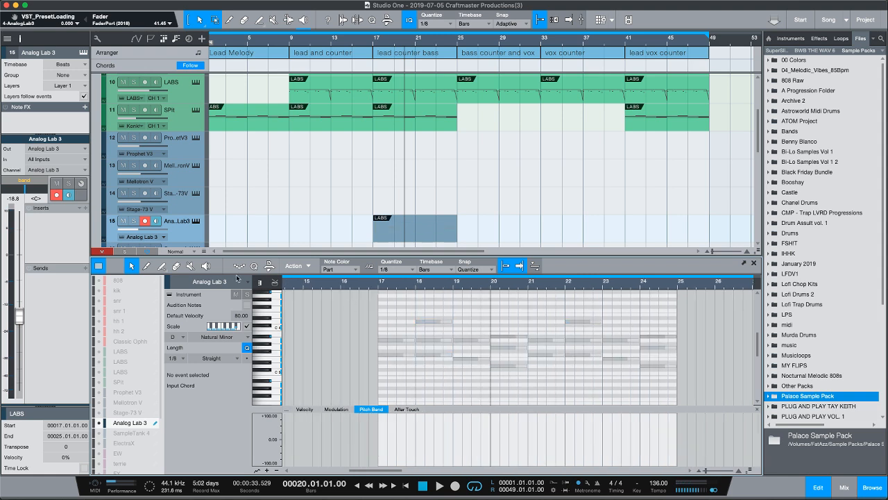
{"action": "left_click", "coordinate": [197, 269]}
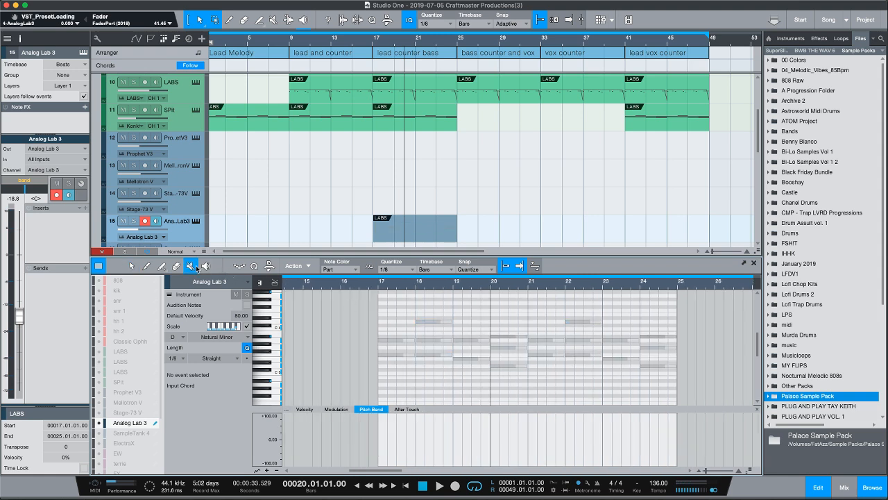
{"action": "left_click", "coordinate": [400, 355]}
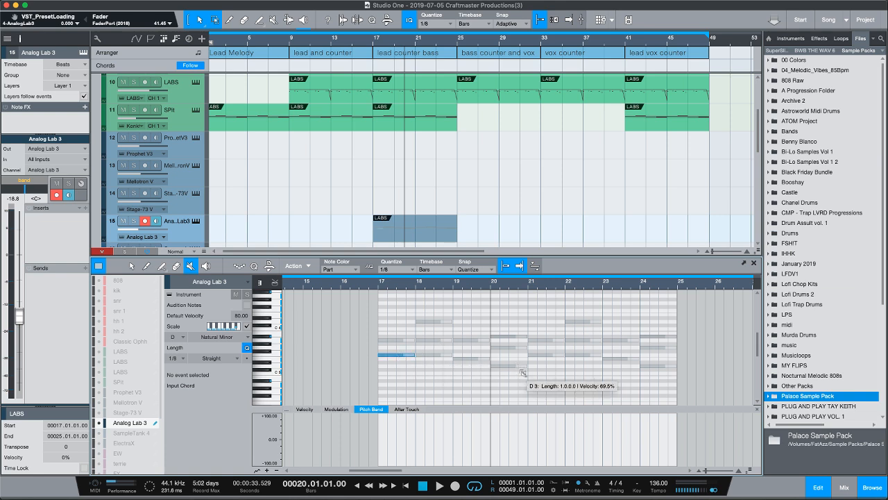
{"action": "left_click", "coordinate": [467, 359]}
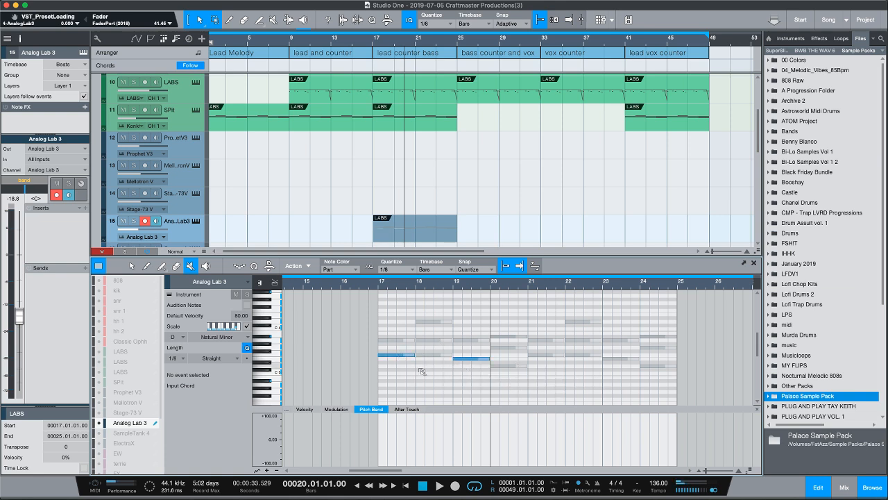
Lengthen the F3 note at bar 17 to two bars so it ends at bar 19
{"action": "key", "text": "1"}
{"action": "left_click_drag", "start_coordinate": [414, 355], "coordinate": [453, 360]}
{"action": "scroll", "coordinate": [503, 379], "scroll_direction": "right", "scroll_amount": 1}
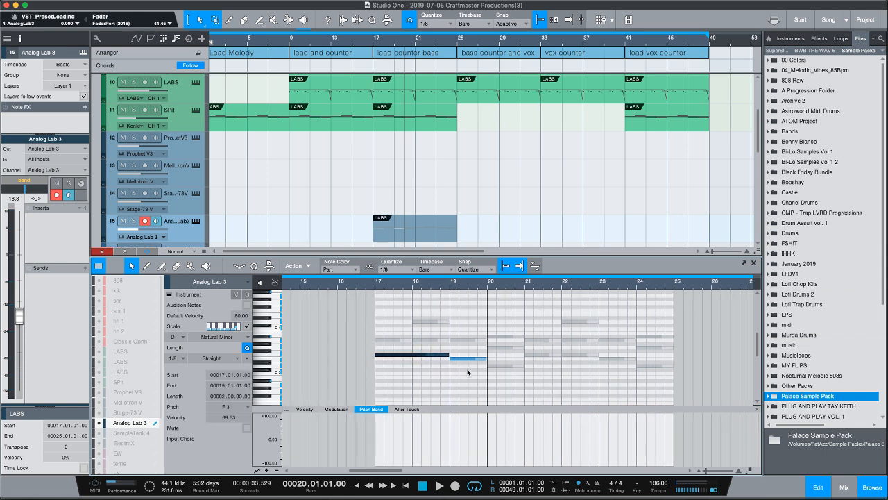
Audition the muted chord notes at bar 20 with the Listen tool
{"action": "left_click", "coordinate": [205, 267]}
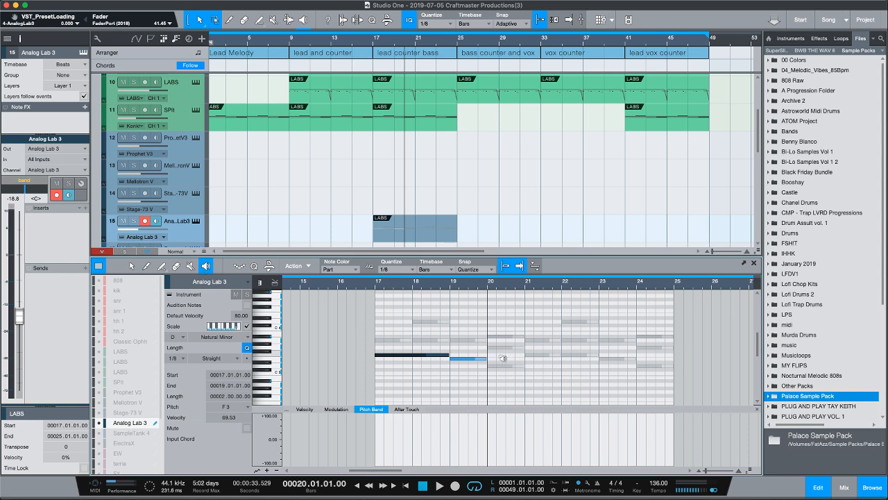
{"action": "left_click", "coordinate": [510, 368]}
{"action": "left_click", "coordinate": [511, 369]}
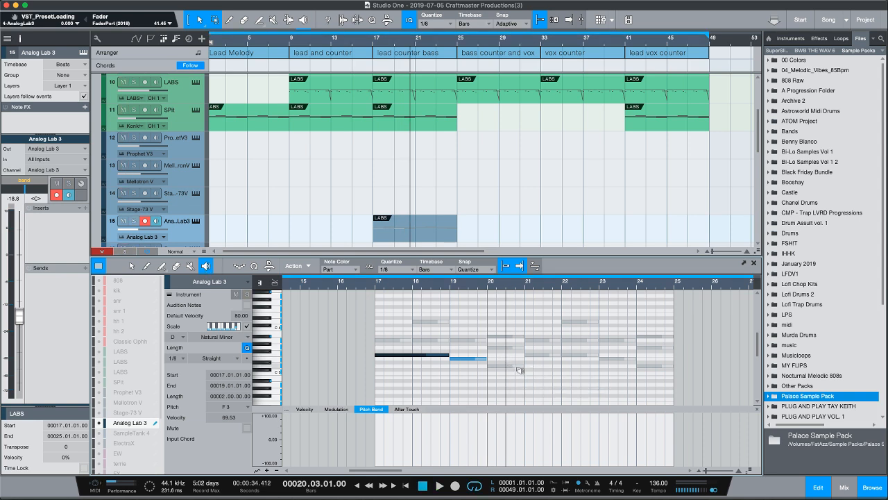
{"action": "scroll", "coordinate": [520, 371], "scroll_direction": "down", "scroll_amount": 1}
{"action": "left_click", "coordinate": [520, 370]}
Unmute the lowest notes at bars 20, 21, 23 and 24 with the Mute tool
{"action": "left_click", "coordinate": [190, 266]}
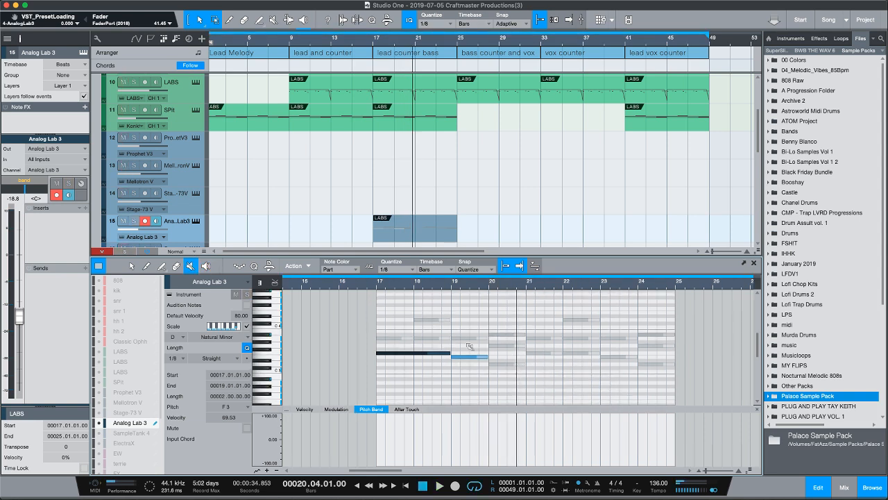
{"action": "left_click", "coordinate": [507, 364]}
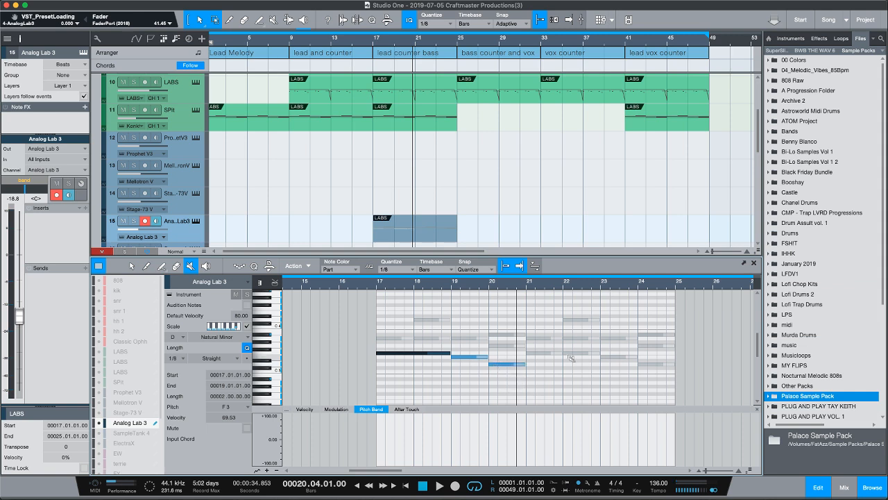
{"action": "left_click", "coordinate": [625, 357]}
{"action": "left_click", "coordinate": [661, 364]}
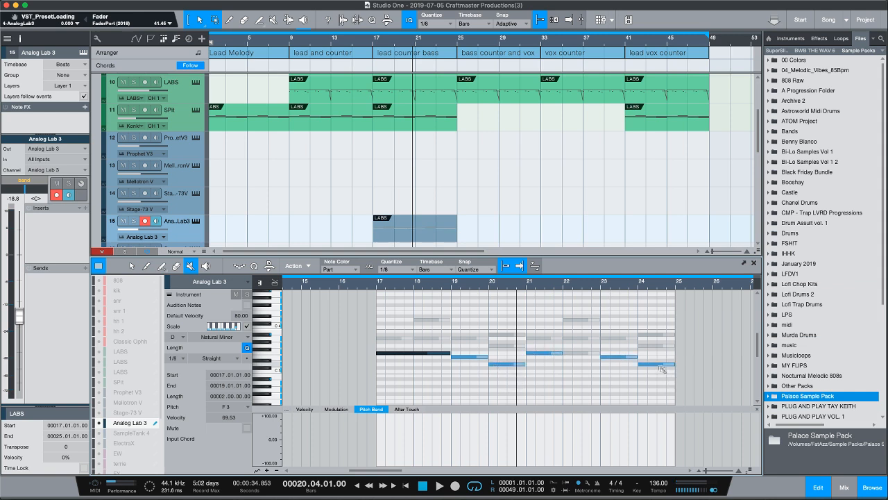
Lengthen the F3 note at bar 21 to two bars so it ends at bar 23
{"action": "key", "text": "1"}
{"action": "left_click", "coordinate": [564, 354]}
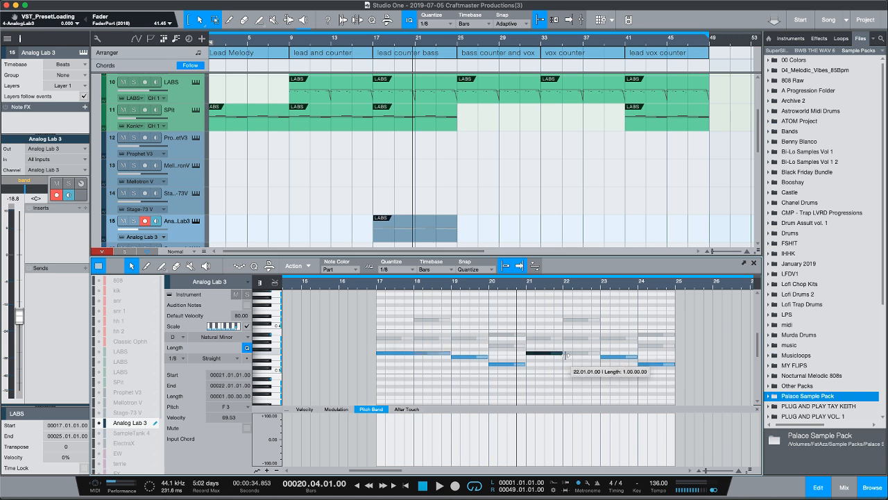
{"action": "left_click_drag", "start_coordinate": [565, 354], "coordinate": [601, 355]}
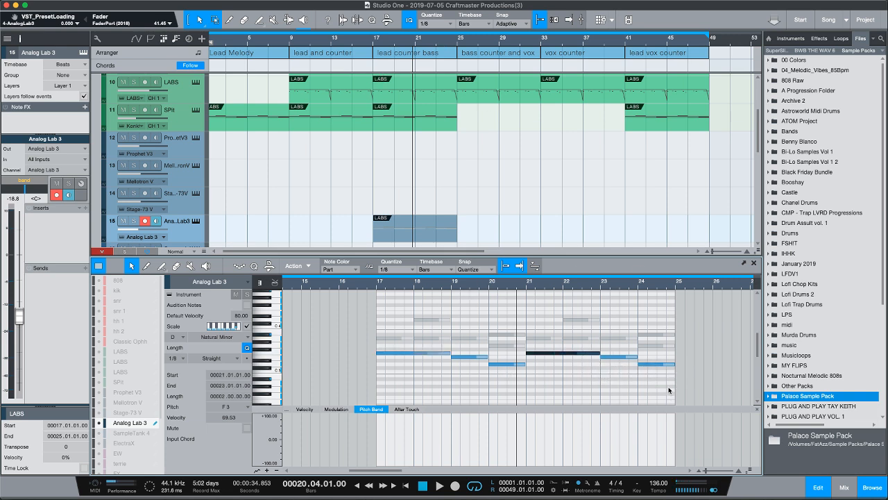
Transpose the bass notes down one octave and play the arrangement from bar 17
{"action": "left_click_drag", "start_coordinate": [668, 386], "coordinate": [386, 321]}
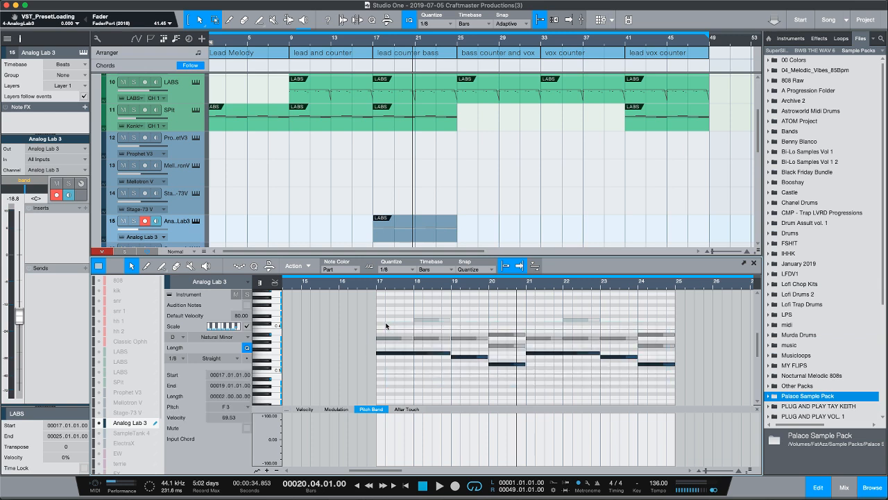
{"action": "key", "text": "shift+Down"}
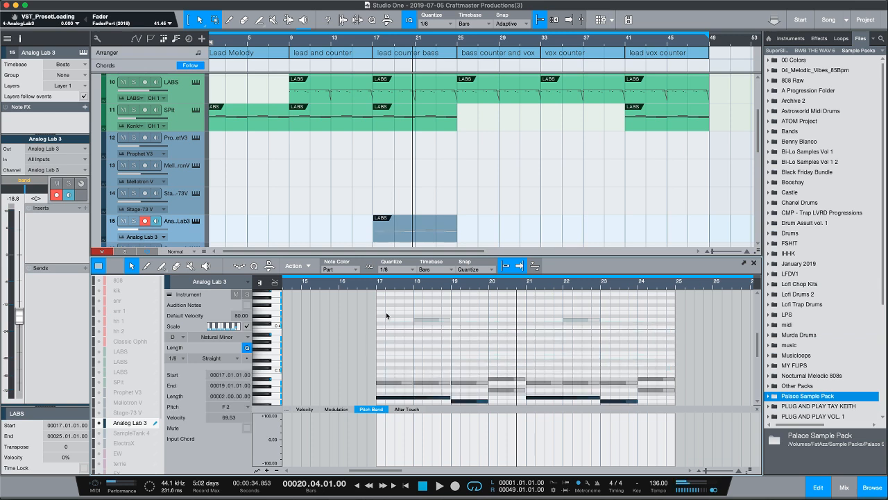
{"action": "left_click", "coordinate": [378, 282]}
{"action": "key", "text": "space"}
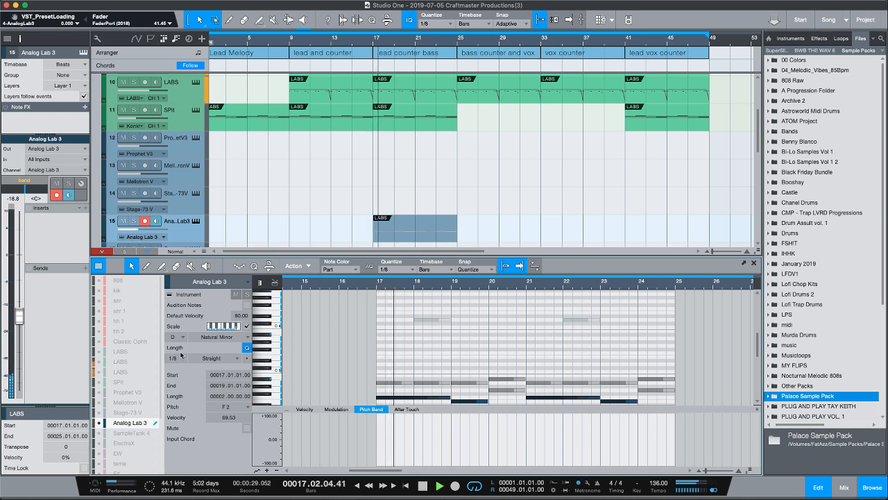
Raise the Analog Lab 3 track volume to -8.0 dB and load the Bass Rise preset in its instrument
{"action": "left_click_drag", "start_coordinate": [20, 317], "coordinate": [20, 297]}
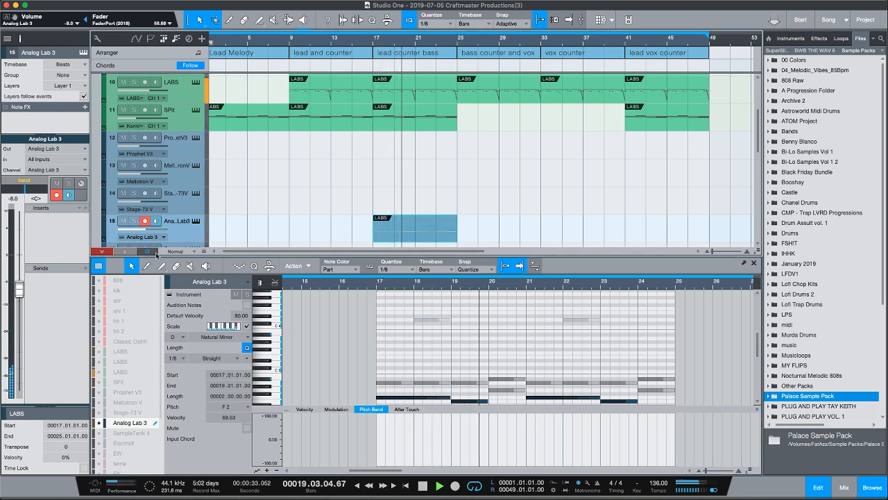
{"action": "left_click", "coordinate": [196, 220]}
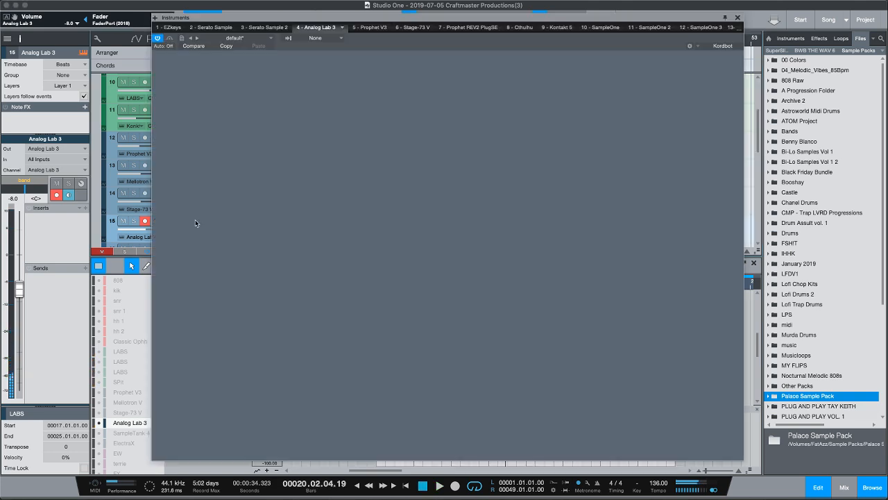
{"action": "left_click", "coordinate": [397, 62]}
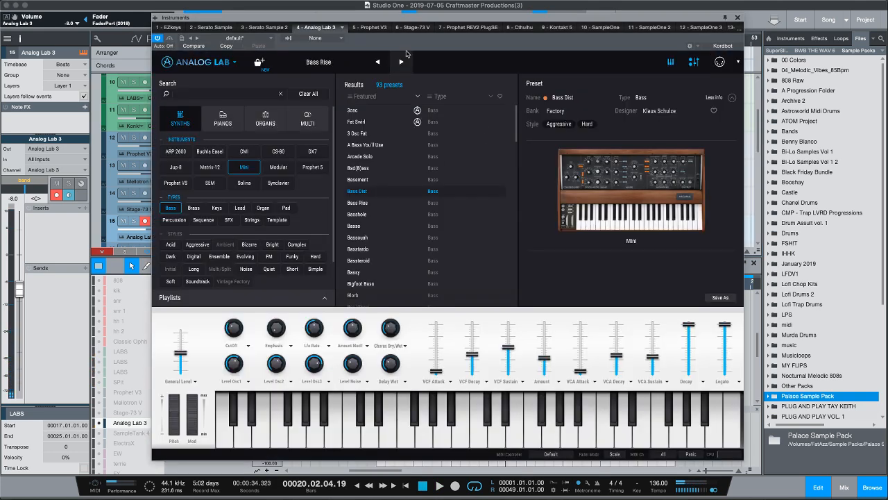
{"action": "left_click_drag", "start_coordinate": [417, 27], "coordinate": [400, 130]}
Loop bars 17 to 25 and browse the Mini bass presets to load Bassouah for the bass line
{"action": "left_click_drag", "start_coordinate": [392, 38], "coordinate": [455, 43]}
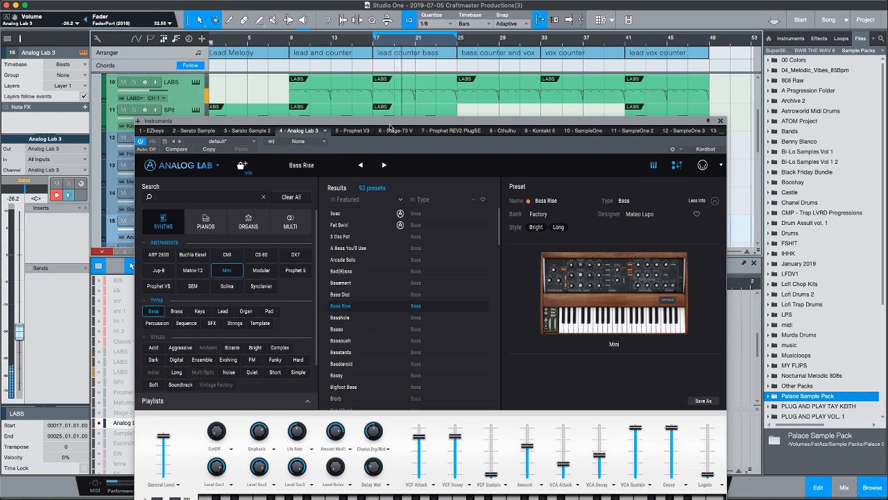
{"action": "left_click", "coordinate": [385, 165]}
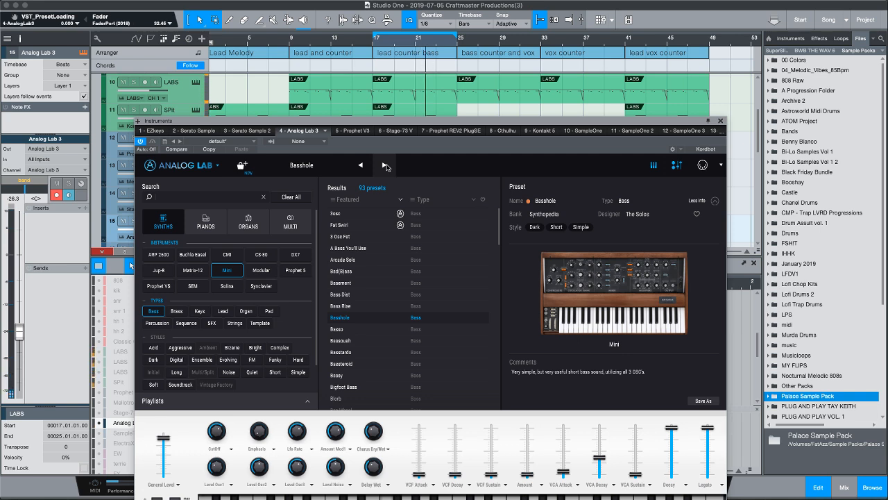
{"action": "left_click", "coordinate": [385, 166]}
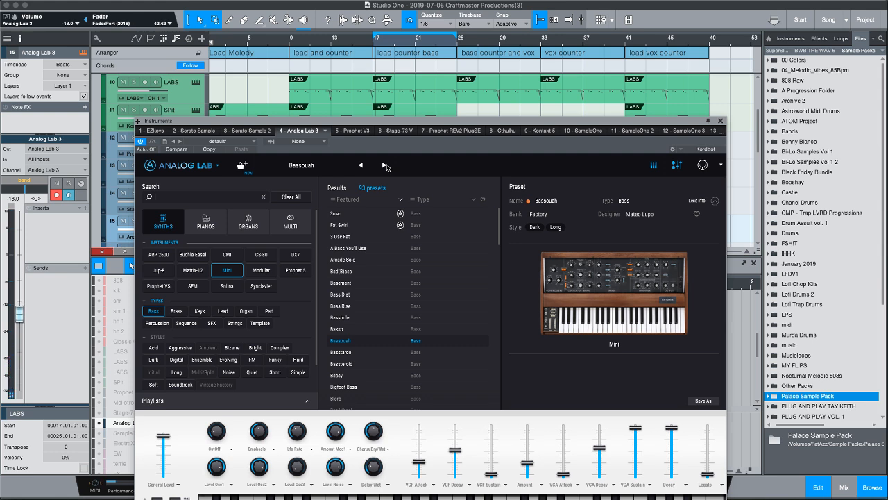
{"action": "left_click", "coordinate": [719, 123]}
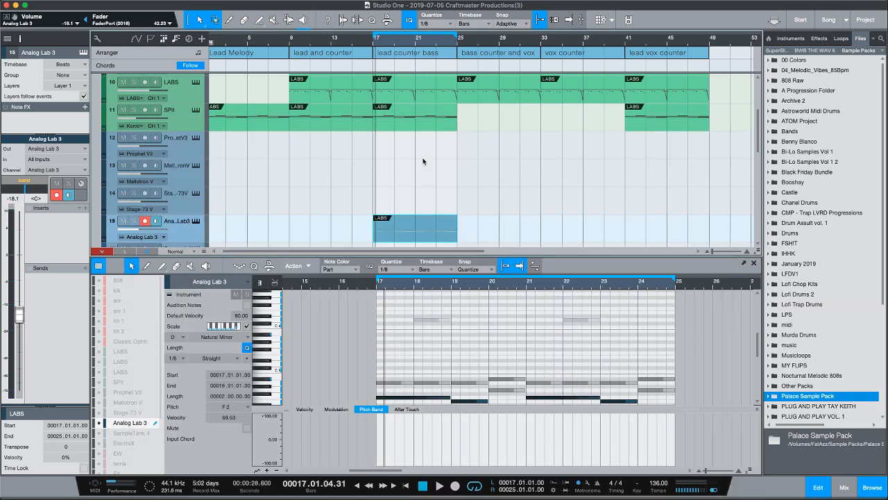
Move the Analog Lab 3 track directly below the SPit track and duplicate its bass part to bar 25
{"action": "left_click_drag", "start_coordinate": [187, 240], "coordinate": [187, 137]}
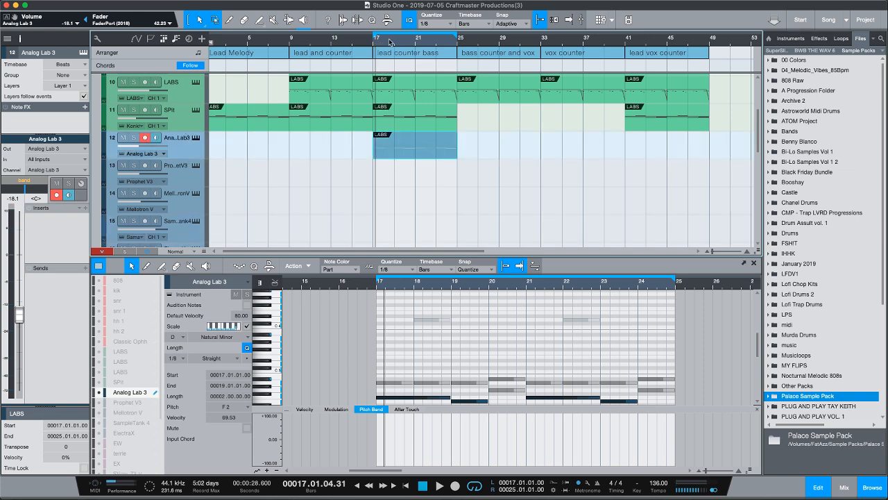
{"action": "mouse_move", "coordinate": [399, 43]}
{"action": "left_mouse_down"}
{"action": "mouse_move", "coordinate": [413, 53]}
{"action": "mouse_move", "coordinate": [413, 38]}
{"action": "left_mouse_up"}
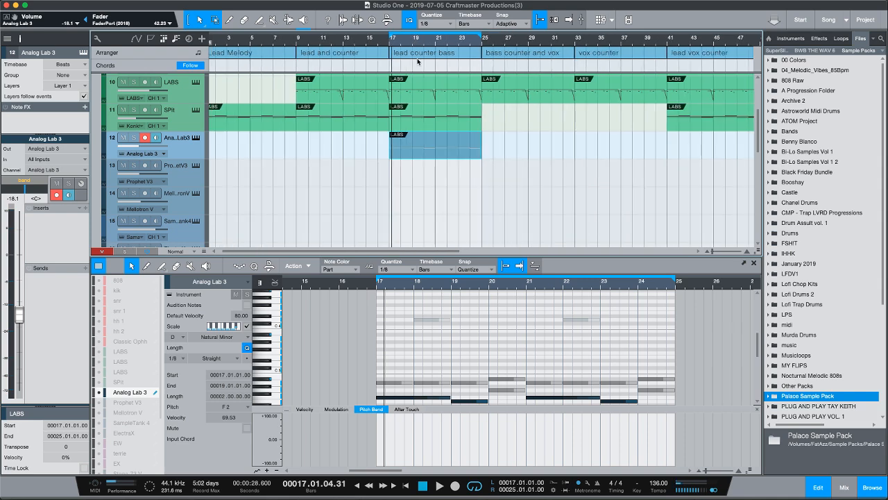
{"action": "scroll", "coordinate": [430, 151], "scroll_direction": "down", "scroll_amount": 1}
{"action": "key", "text": "d"}
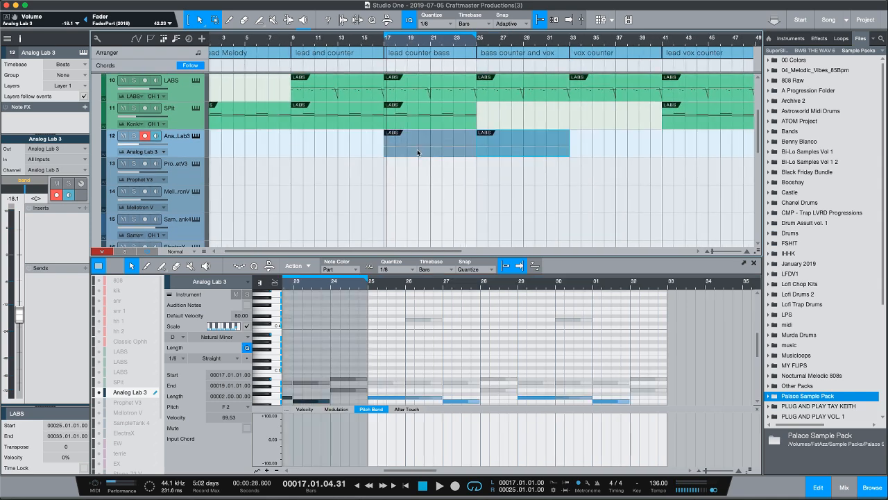
Extend the loop end to bar 49 and play the arrangement from bar 17
{"action": "left_click_drag", "start_coordinate": [582, 44], "coordinate": [510, 36]}
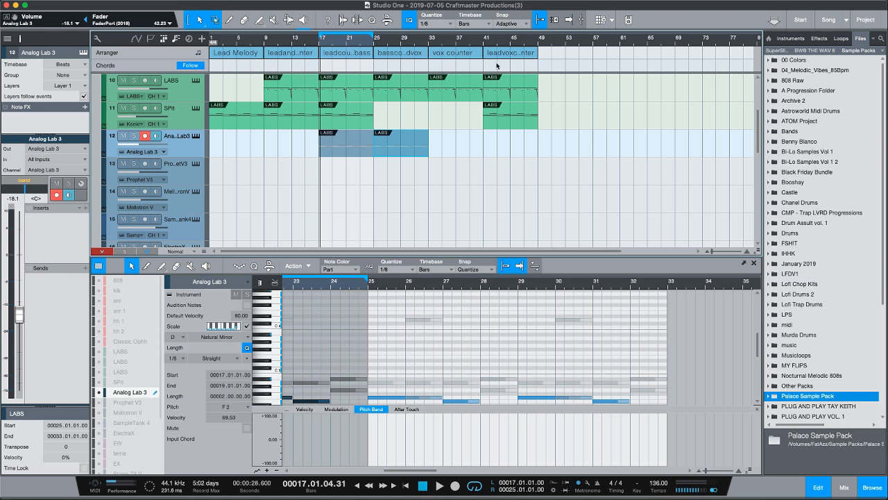
{"action": "left_click_drag", "start_coordinate": [373, 34], "coordinate": [539, 49]}
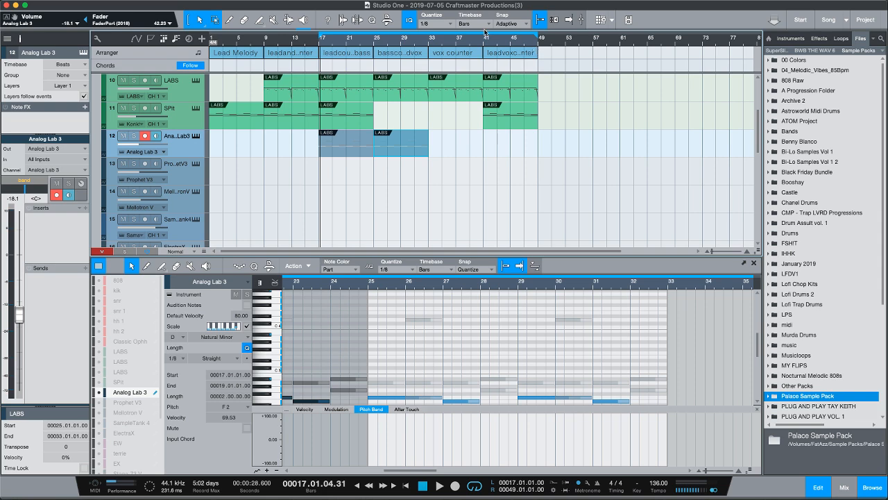
{"action": "scroll", "coordinate": [472, 101], "scroll_direction": "up", "scroll_amount": 4}
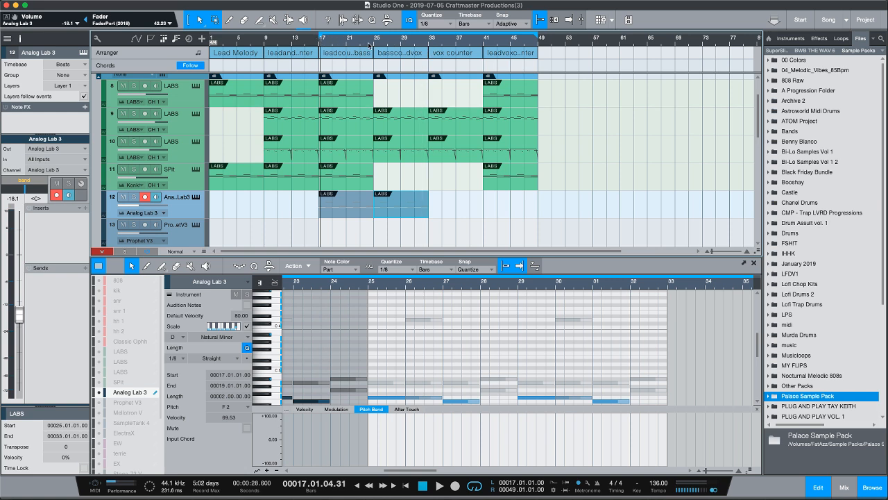
{"action": "key", "text": "space"}
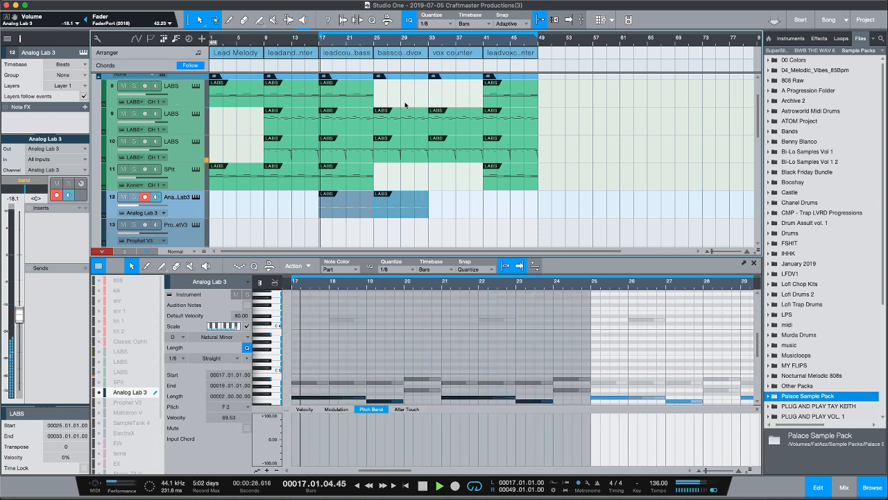
{"action": "scroll", "coordinate": [406, 188], "scroll_direction": "down", "scroll_amount": 1}
{"action": "scroll", "coordinate": [406, 189], "scroll_direction": "down", "scroll_amount": 1}
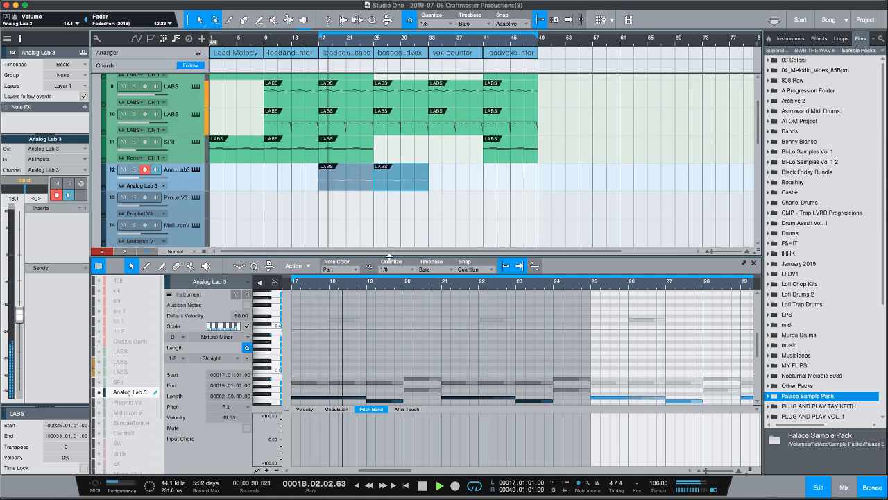
Enlarge the arrangement area by shrinking the note editor, and shorten the loop to end at bar 41
{"action": "left_click_drag", "start_coordinate": [389, 257], "coordinate": [359, 392]}
{"action": "scroll", "coordinate": [366, 251], "scroll_direction": "down", "scroll_amount": 1}
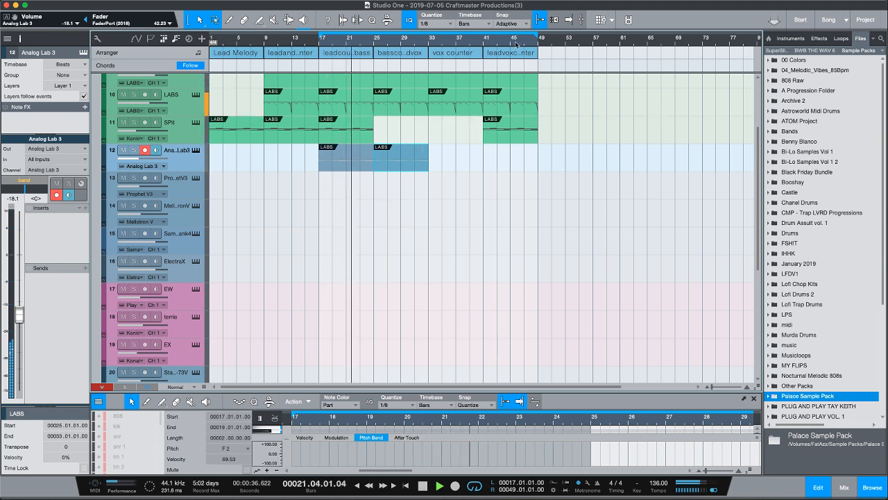
{"action": "left_click_drag", "start_coordinate": [534, 39], "coordinate": [479, 39]}
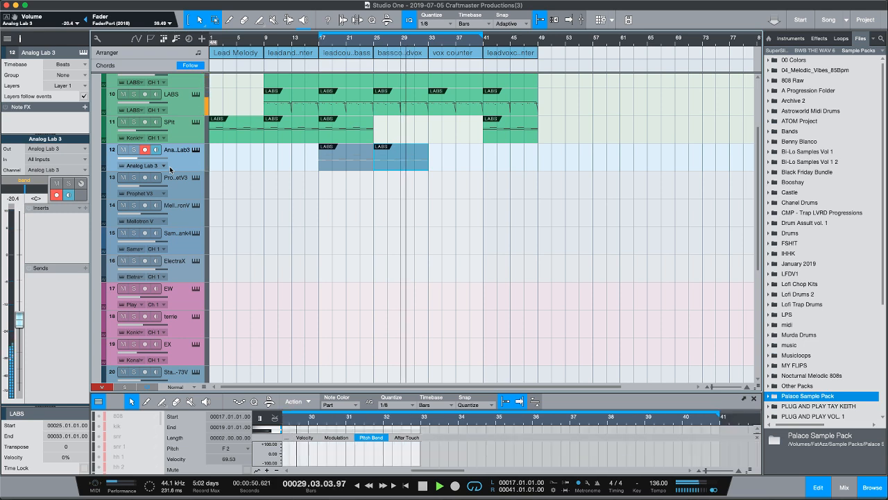
{"action": "key", "text": "space"}
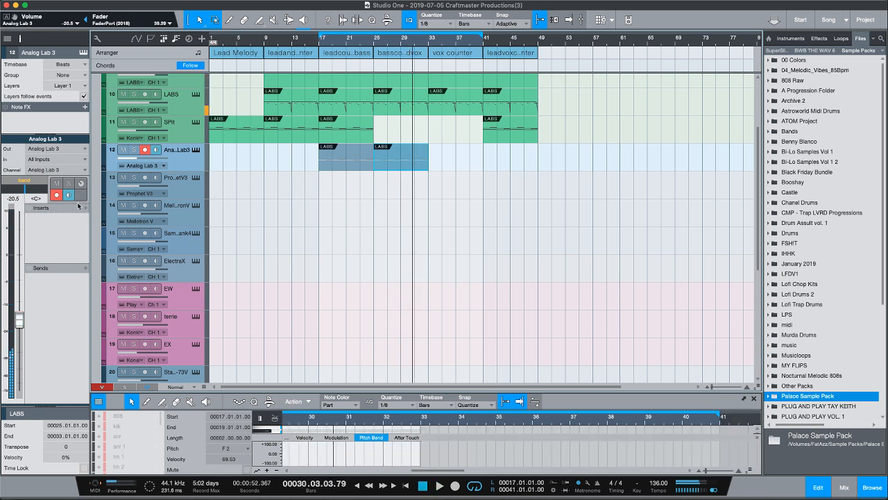
Insert the Virtual Mix Rack plug-in on the Analog Lab 3 channel
{"action": "left_click", "coordinate": [86, 208]}
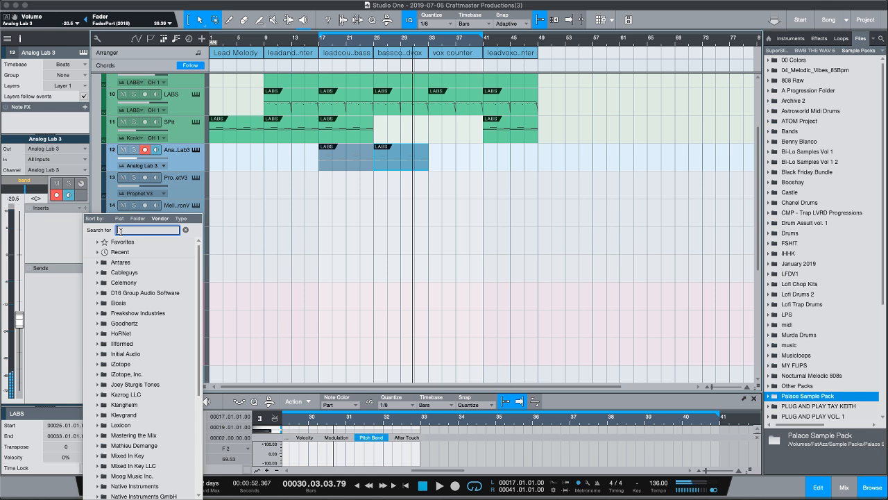
{"action": "type", "text": "virt"}
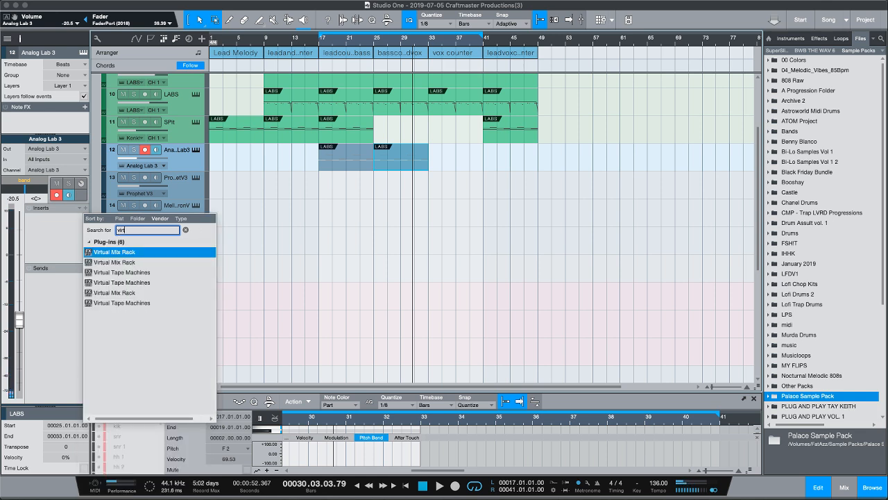
{"action": "left_click", "coordinate": [112, 252]}
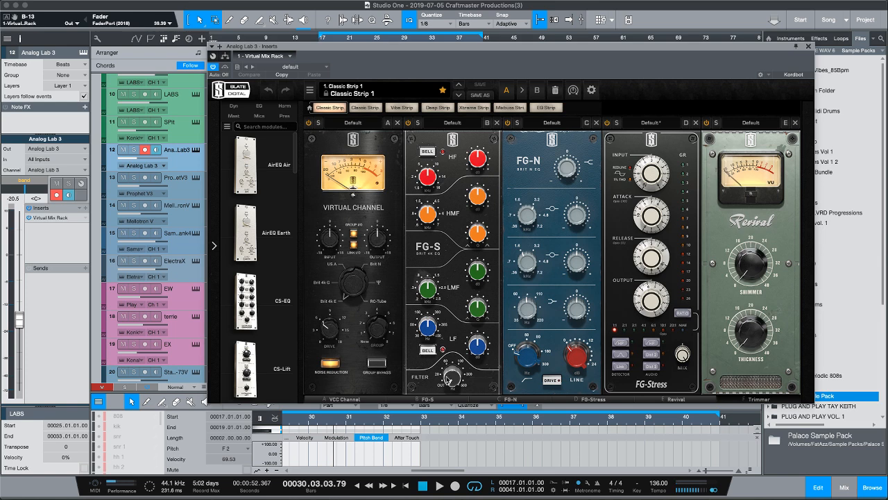
Set the FG-S module's filter to 38.6 Hz in the Virtual Mix Rack
{"action": "left_click_drag", "start_coordinate": [451, 378], "coordinate": [449, 352]}
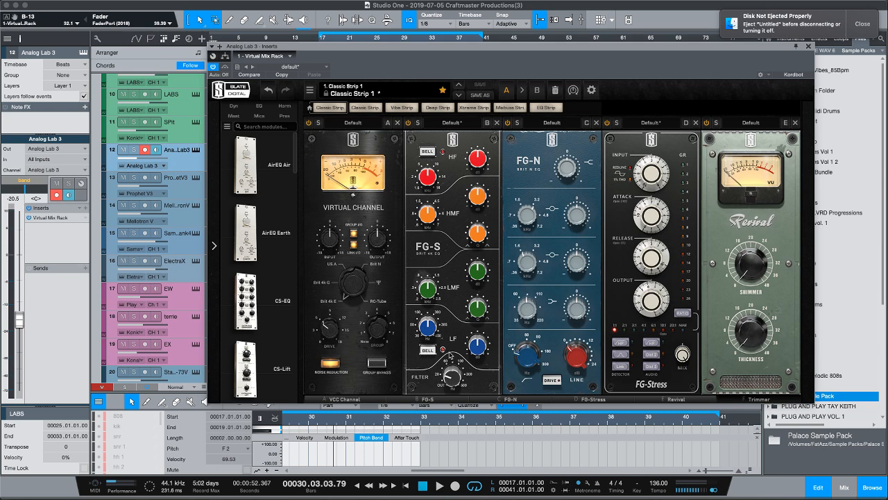
{"action": "left_click", "coordinate": [862, 23]}
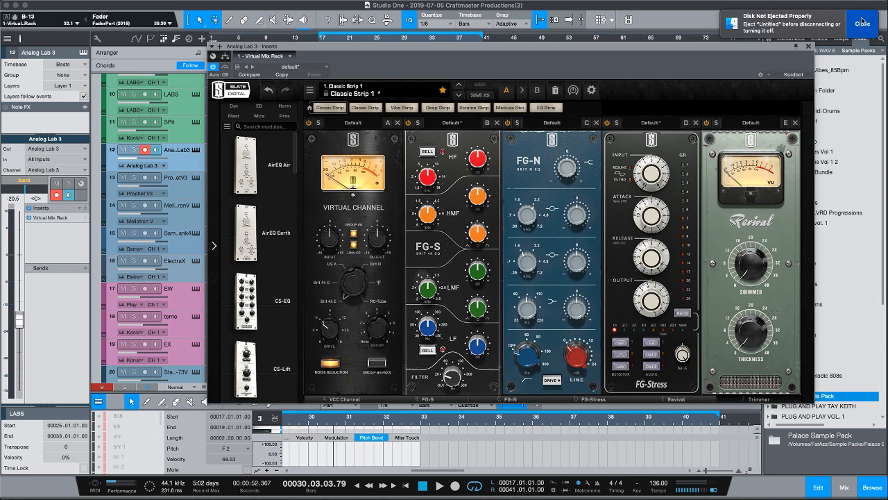
{"action": "mouse_move", "coordinate": [453, 383]}
{"action": "left_click_drag", "start_coordinate": [452, 384], "coordinate": [453, 381]}
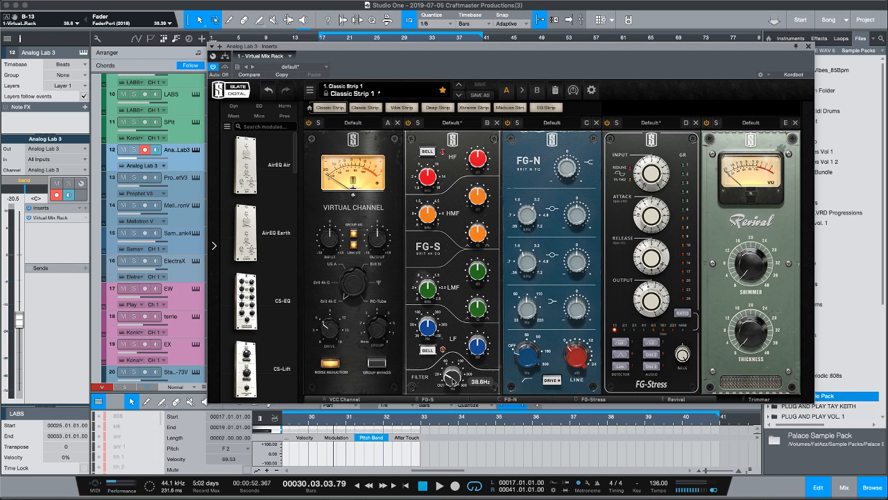
Set the FG-S module's LF frequency to 219 Hz and close the Virtual Mix Rack
{"action": "mouse_move", "coordinate": [435, 327]}
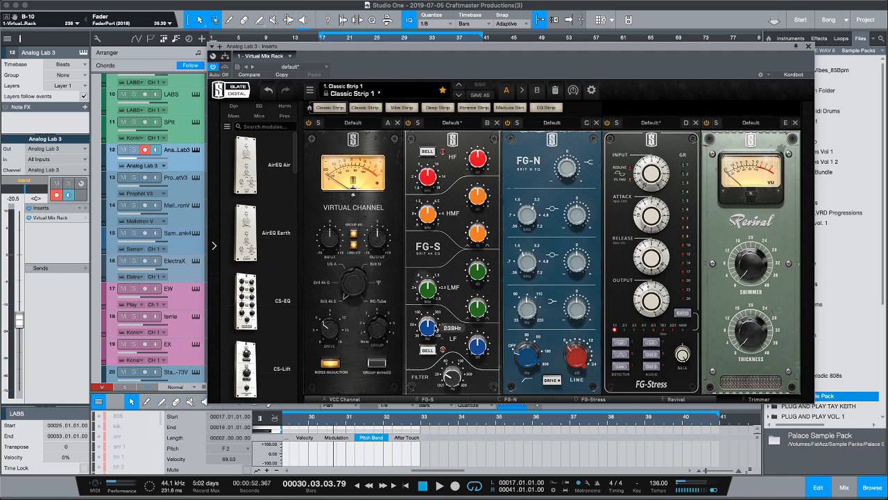
{"action": "left_click_drag", "start_coordinate": [436, 327], "coordinate": [436, 329]}
{"action": "left_click_drag", "start_coordinate": [435, 328], "coordinate": [437, 332]}
{"action": "left_click", "coordinate": [808, 45]}
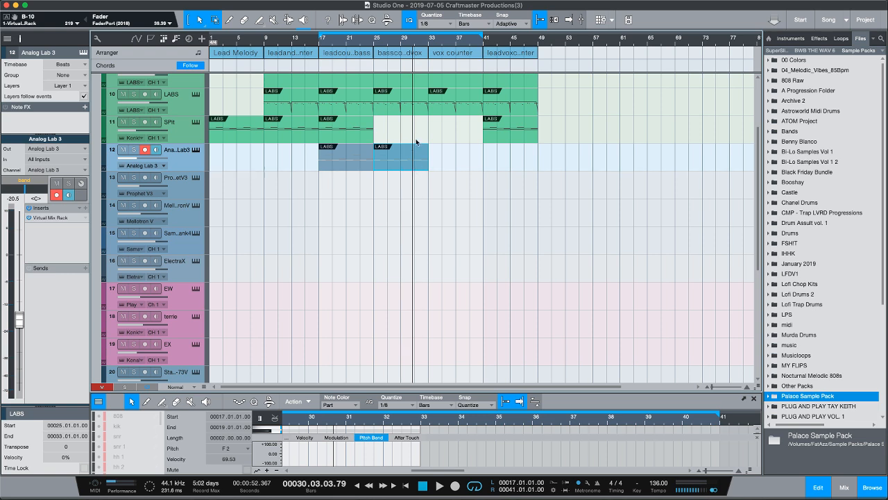
Play the arrangement from bar 17 to audition the filtered bass with the other parts
{"action": "left_click", "coordinate": [319, 48]}
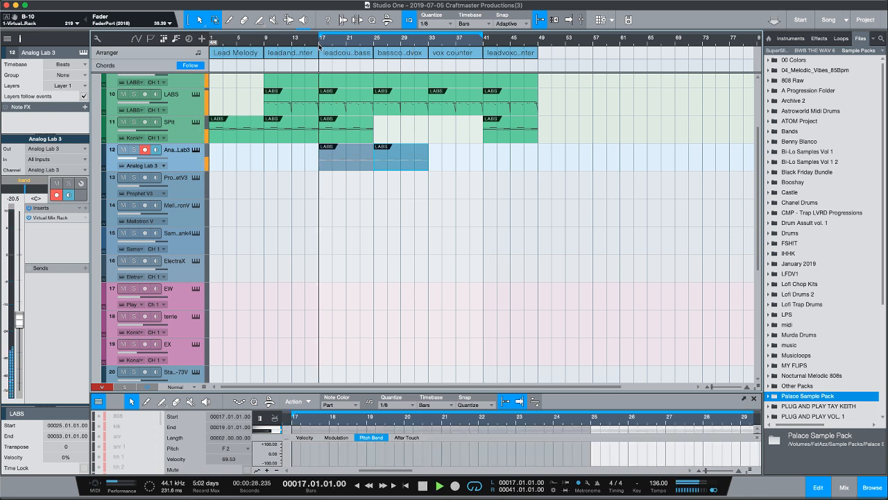
{"action": "key", "text": "space"}
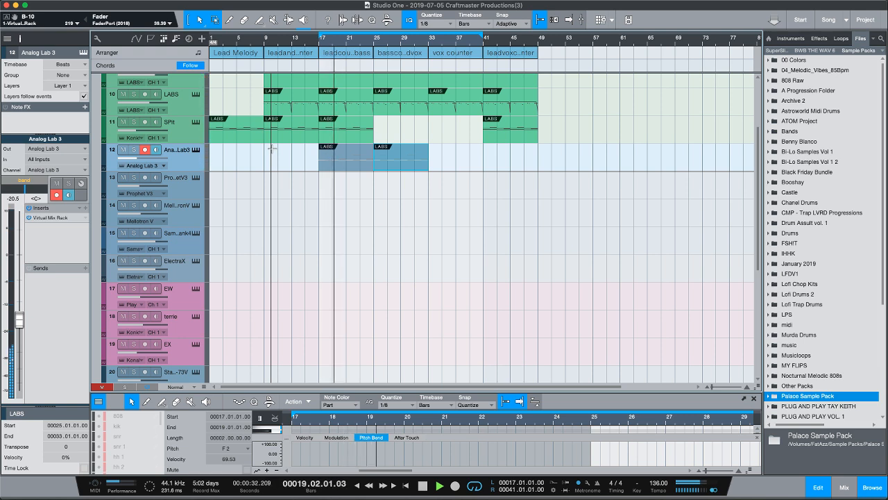
{"action": "key", "text": "space"}
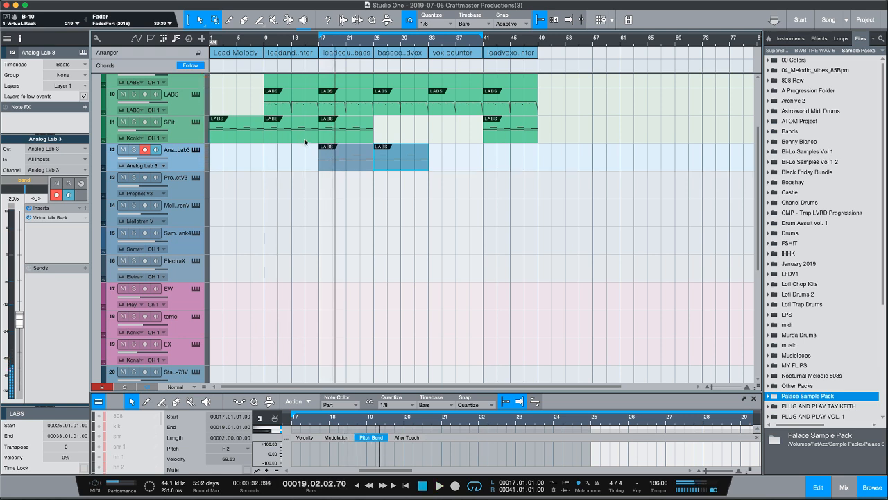
{"action": "left_click", "coordinate": [320, 43]}
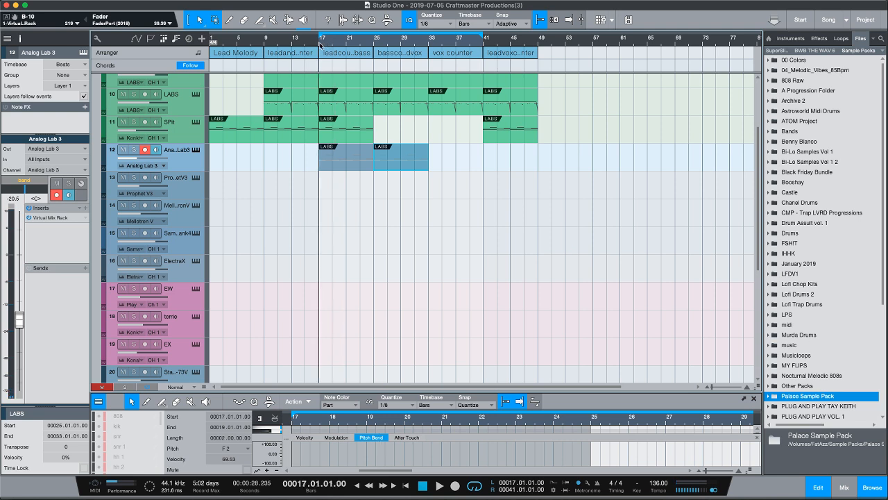
{"action": "key", "text": "space"}
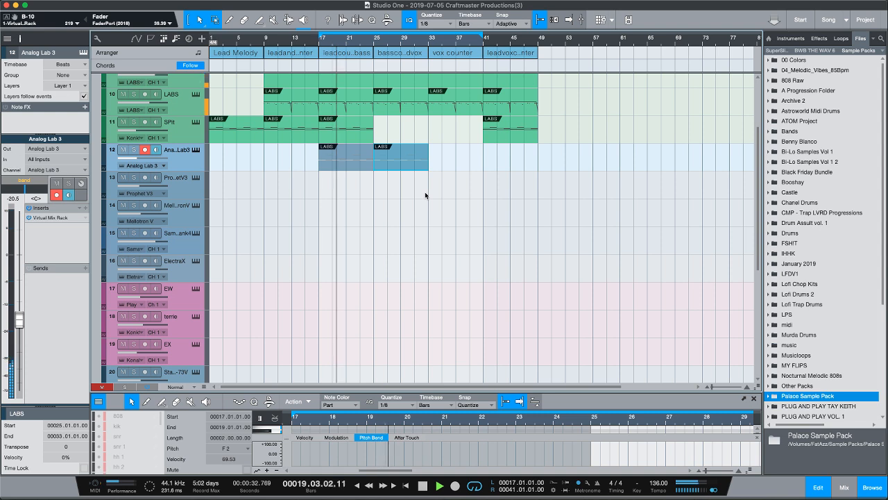
{"action": "key", "text": "space"}
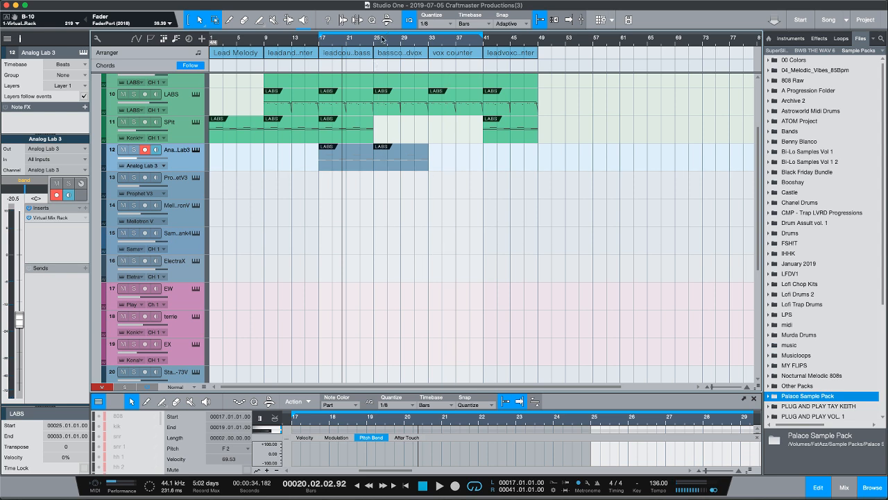
{"action": "scroll", "coordinate": [383, 40], "scroll_direction": "up", "scroll_amount": 10}
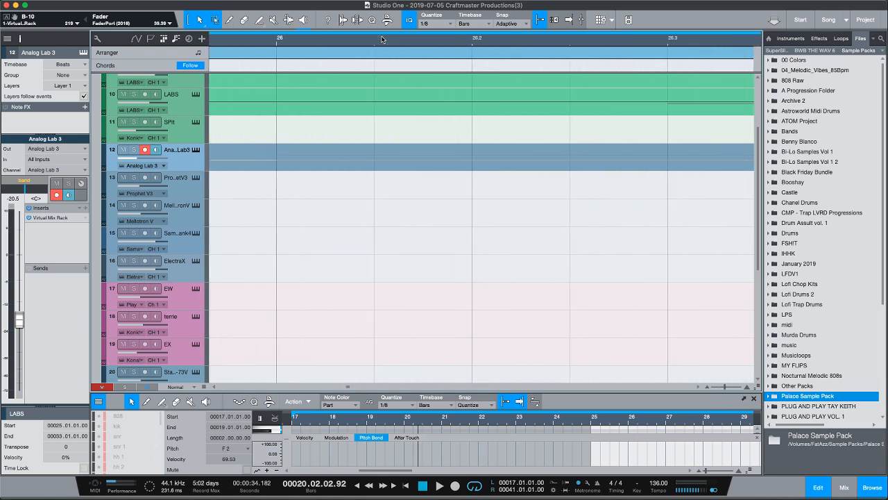
{"action": "left_click_drag", "start_coordinate": [380, 43], "coordinate": [407, 36]}
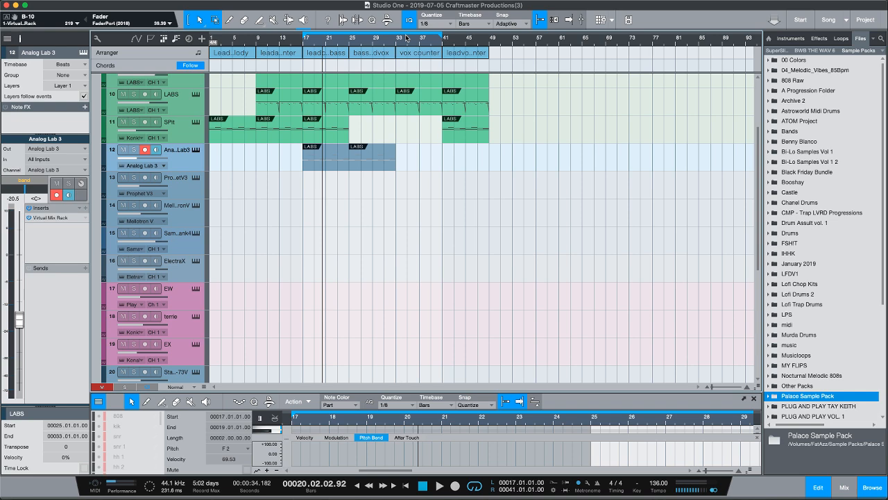
{"action": "left_click_drag", "start_coordinate": [357, 45], "coordinate": [419, 46]}
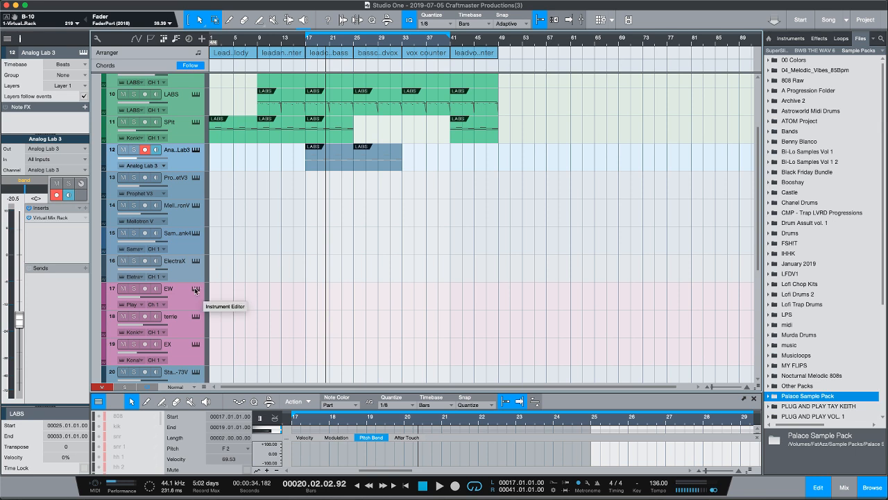
Open the EW track's Play instrument, audition the Voices of Soul legato patch across its keyboard, and close the instrument window
{"action": "left_click", "coordinate": [195, 290]}
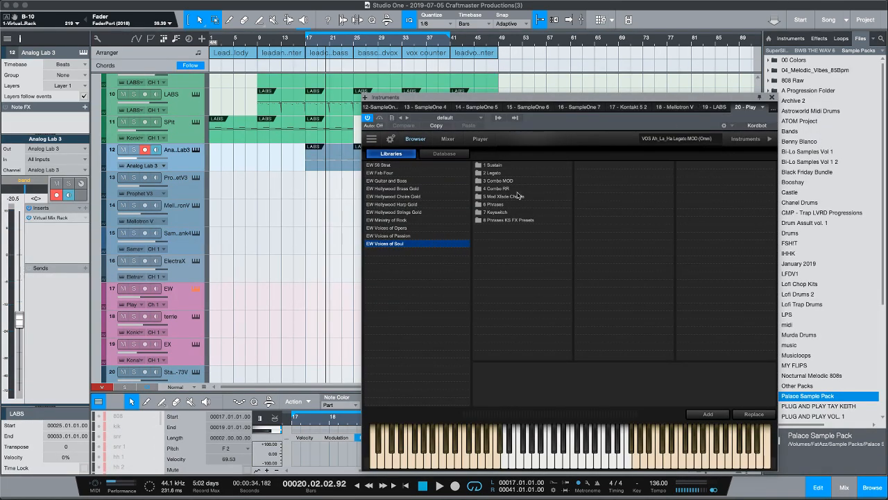
{"action": "left_click", "coordinate": [447, 141]}
{"action": "left_click", "coordinate": [479, 140]}
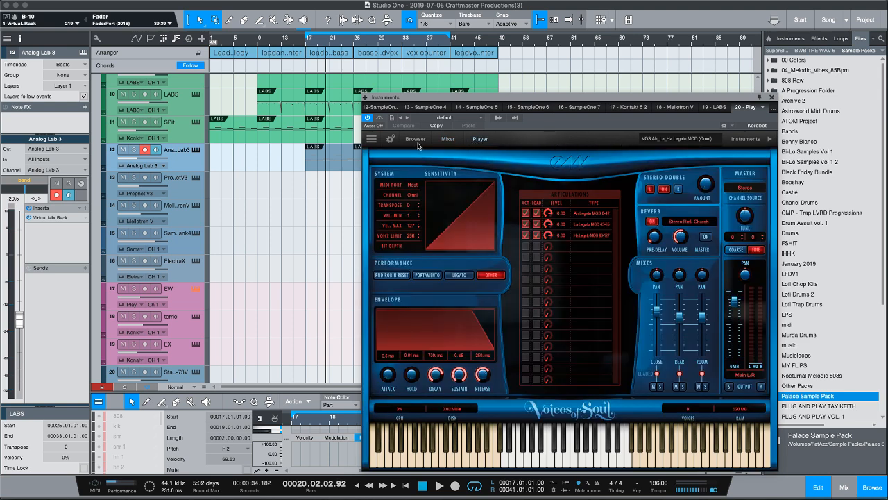
{"action": "left_click_drag", "start_coordinate": [564, 99], "coordinate": [450, 46]}
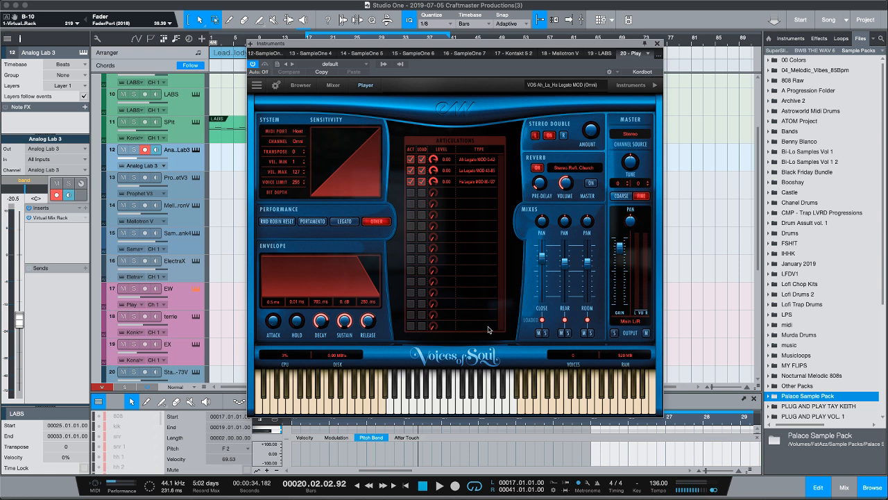
{"action": "left_click", "coordinate": [406, 410]}
{"action": "left_click", "coordinate": [506, 410]}
{"action": "left_click", "coordinate": [468, 406]}
{"action": "left_click", "coordinate": [444, 406]}
{"action": "mouse_move", "coordinate": [408, 404]}
{"action": "left_mouse_down"}
{"action": "mouse_move", "coordinate": [486, 411]}
{"action": "mouse_move", "coordinate": [435, 411]}
{"action": "left_mouse_up"}
{"action": "left_click", "coordinate": [657, 44]}
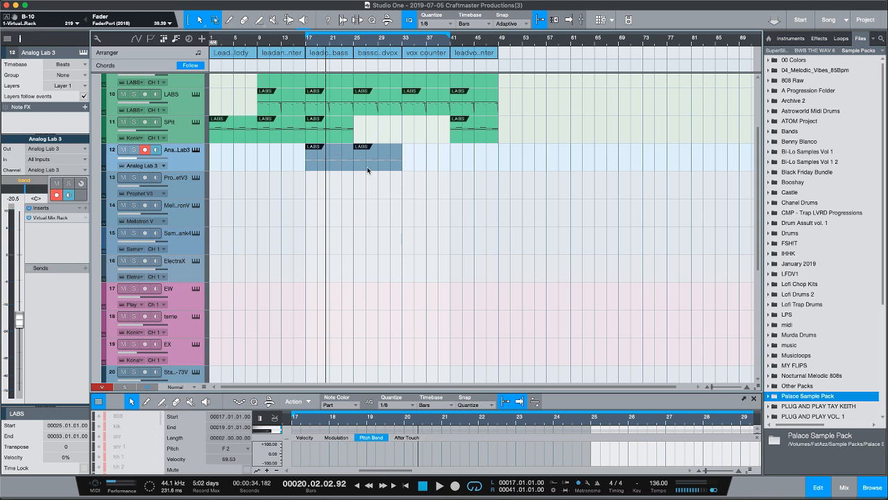
Copy the Analog Lab 3 part at bar 25 onto the Prophet V3 track and enlarge the note editor
{"action": "left_click", "coordinate": [386, 168]}
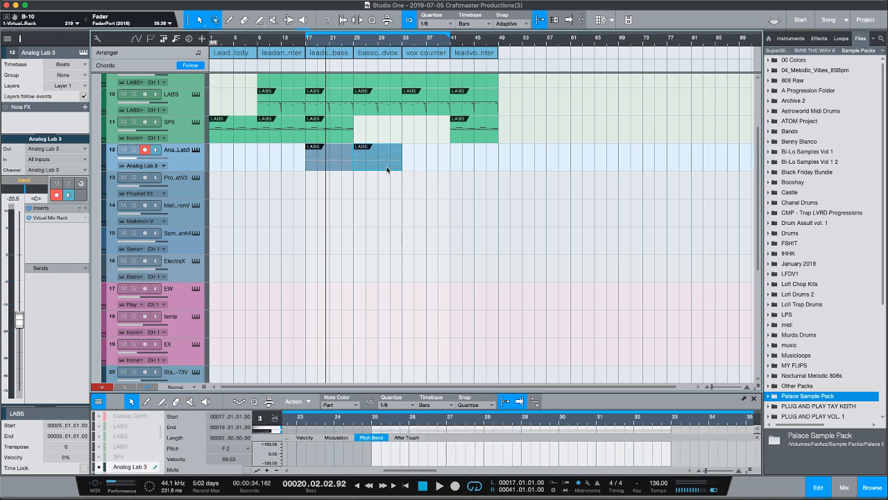
{"action": "left_click_drag", "start_coordinate": [387, 168], "coordinate": [386, 184]}
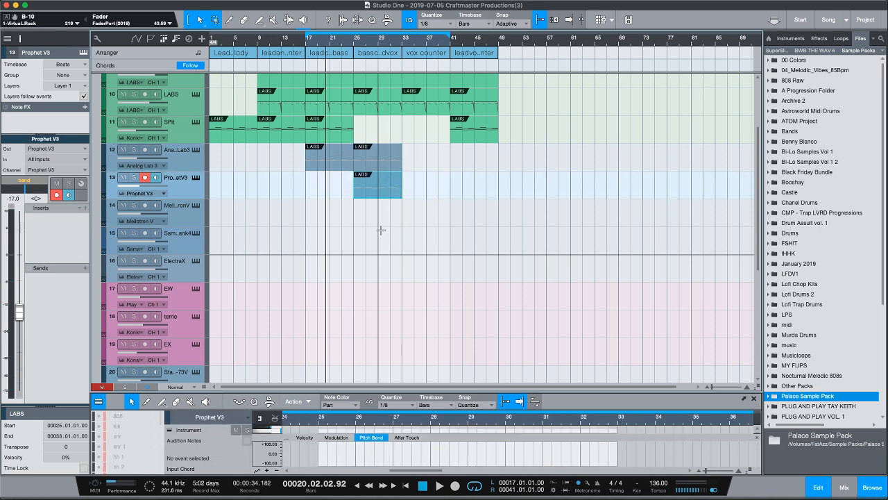
{"action": "left_click_drag", "start_coordinate": [466, 390], "coordinate": [455, 218]}
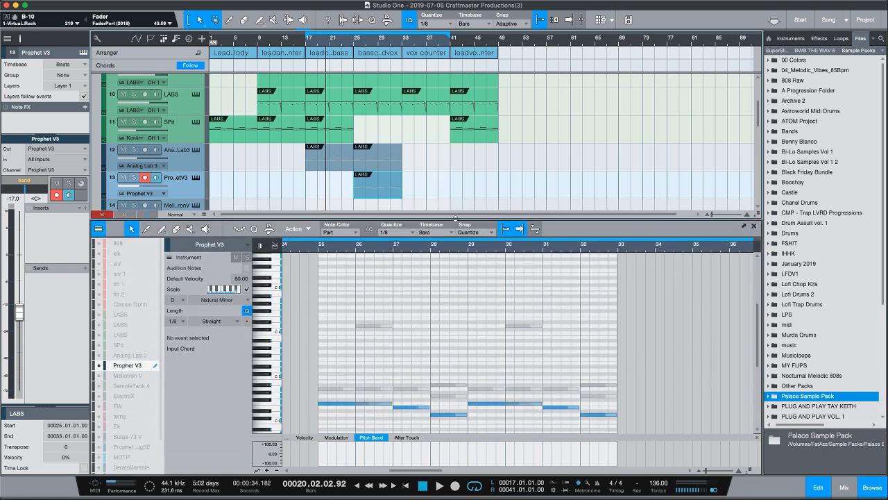
Transpose all notes of the copied Prophet V3 part up two octaves
{"action": "left_click_drag", "start_coordinate": [321, 368], "coordinate": [643, 439]}
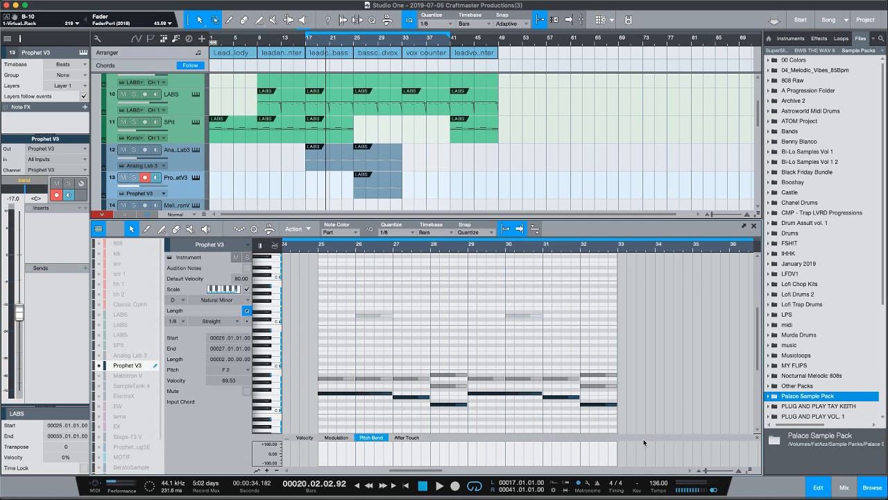
{"action": "key", "text": "shift+Up"}
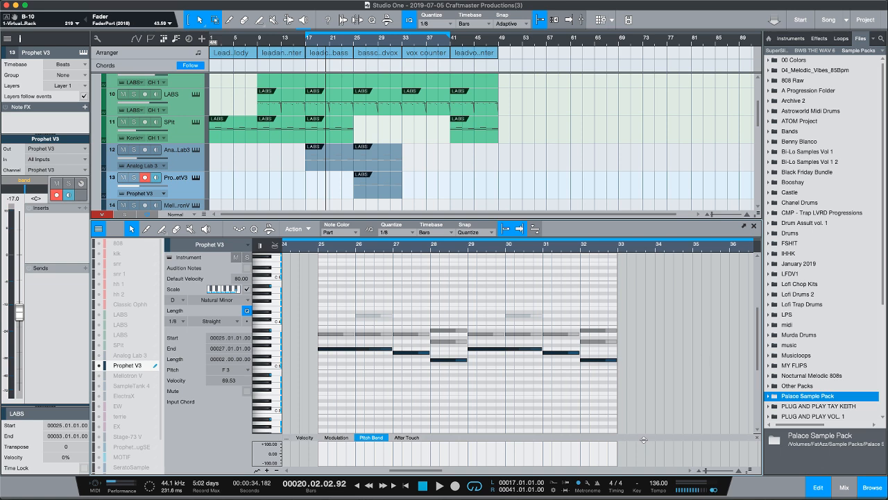
{"action": "key", "text": "shift+Up"}
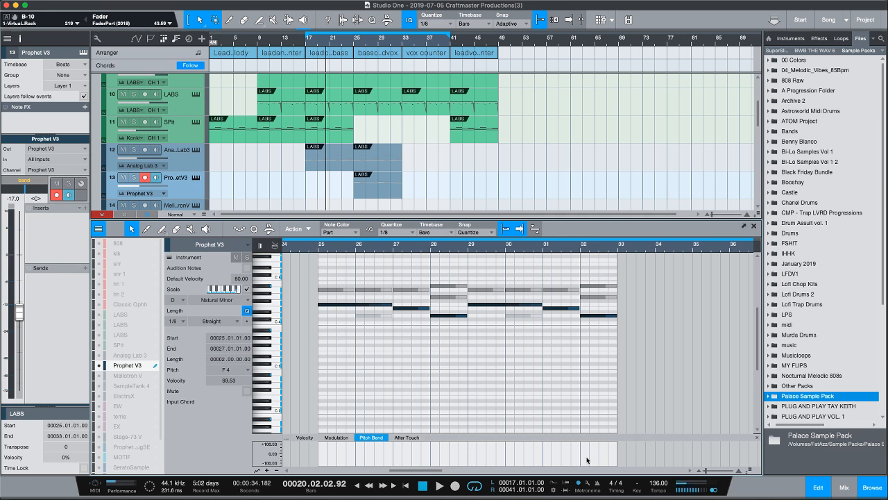
Delete the muted notes from the Prophet V3 part between bars 25 and 33, keeping only the active melodic line
{"action": "left_click_drag", "start_coordinate": [339, 269], "coordinate": [610, 296]}
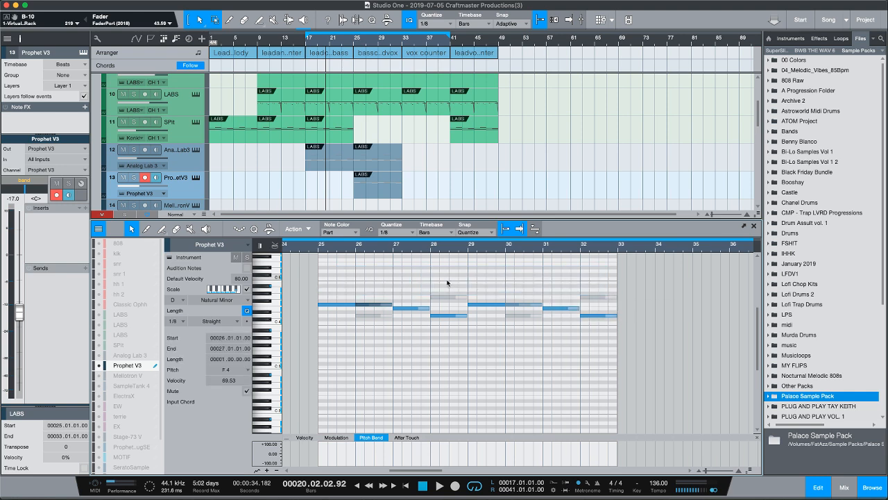
{"action": "left_click_drag", "start_coordinate": [430, 278], "coordinate": [621, 301]}
{"action": "key", "text": "Delete"}
{"action": "left_click", "coordinate": [525, 317]}
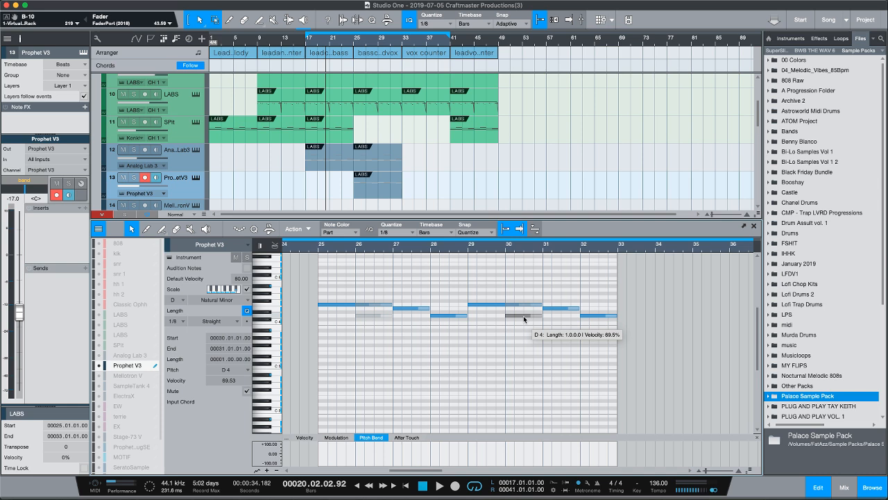
{"action": "key", "text": "Delete"}
{"action": "left_click", "coordinate": [371, 317]}
{"action": "key", "text": "Delete"}
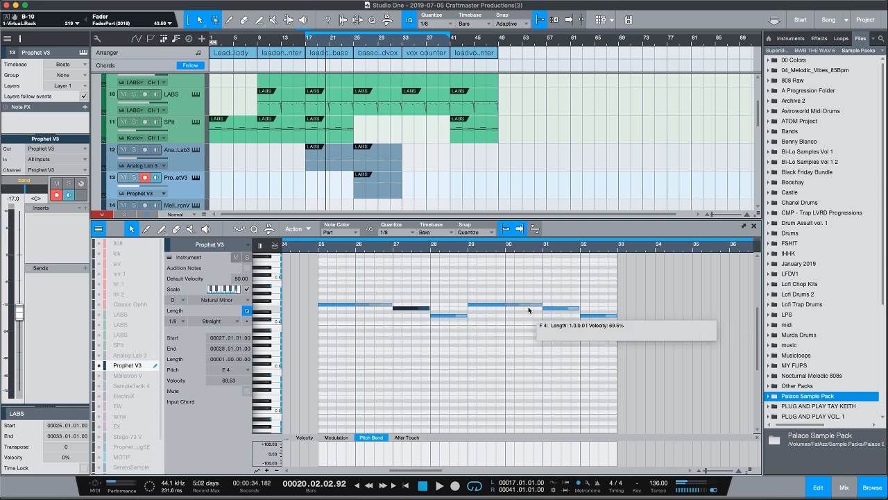
{"action": "left_click", "coordinate": [529, 306]}
{"action": "key", "text": "Delete"}
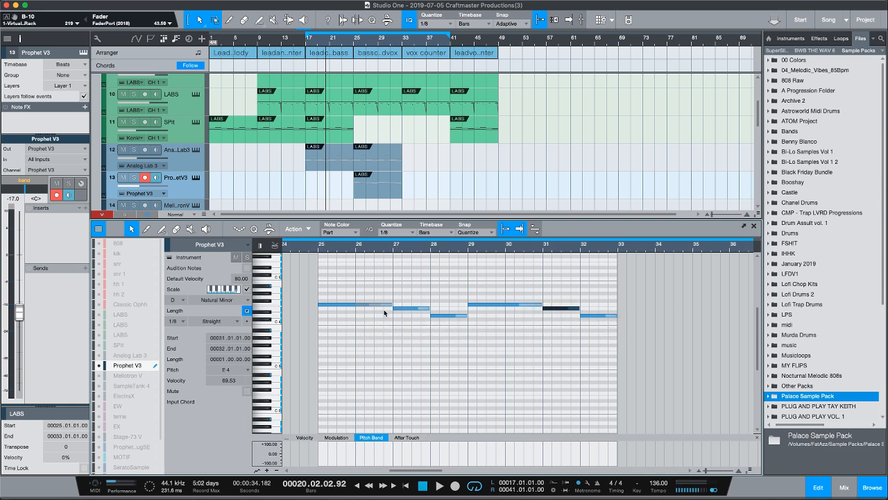
{"action": "left_click", "coordinate": [413, 307]}
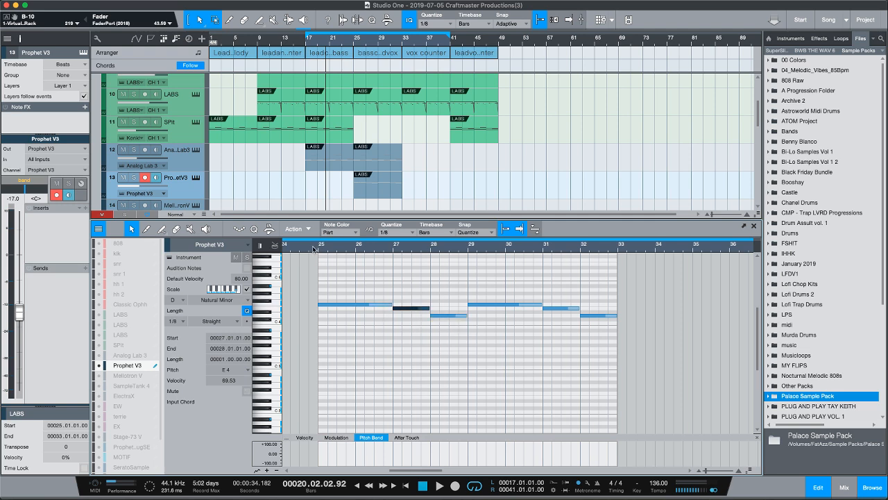
Set the loop range to bars 25 to 33 and audition the edited part from the loop start
{"action": "left_click_drag", "start_coordinate": [319, 244], "coordinate": [618, 244]}
{"action": "key", "text": "KP_1"}
{"action": "key", "text": "space"}
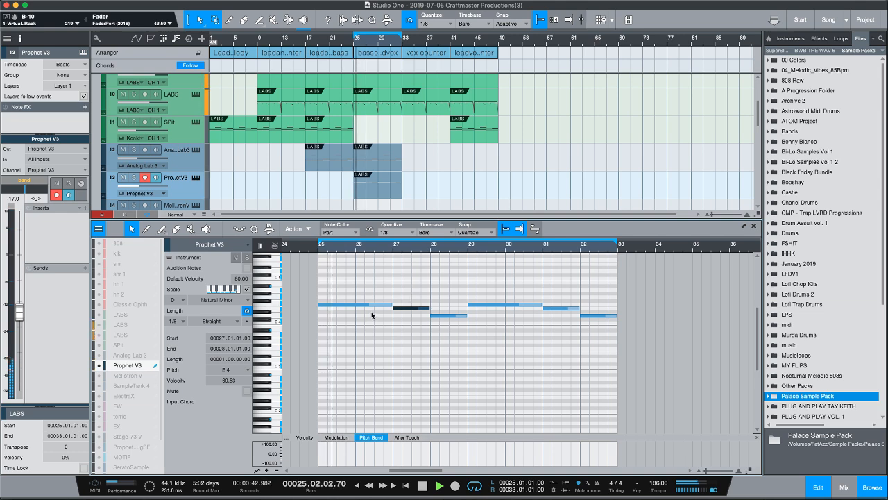
{"action": "key", "text": "space"}
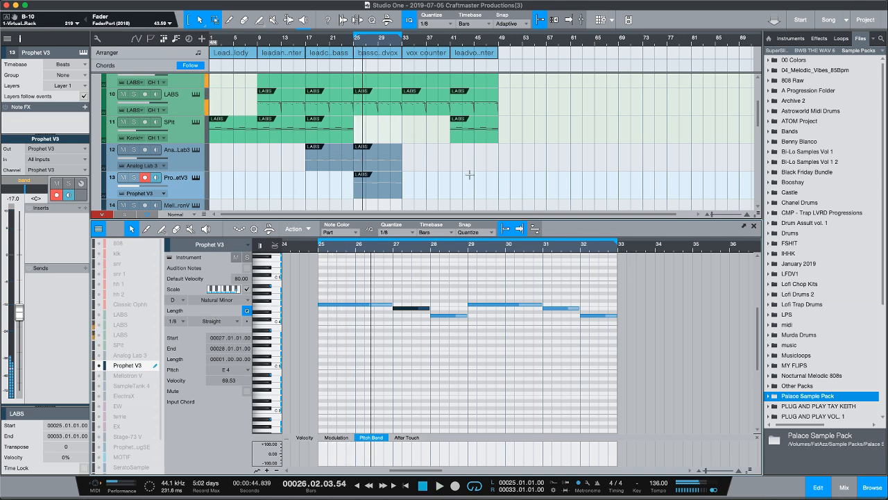
Move the Prophet V3 part to the EW track and place that track directly below Analog Lab 3
{"action": "scroll", "coordinate": [479, 170], "scroll_direction": "down", "scroll_amount": 2}
{"action": "scroll", "coordinate": [479, 170], "scroll_direction": "down", "scroll_amount": 2}
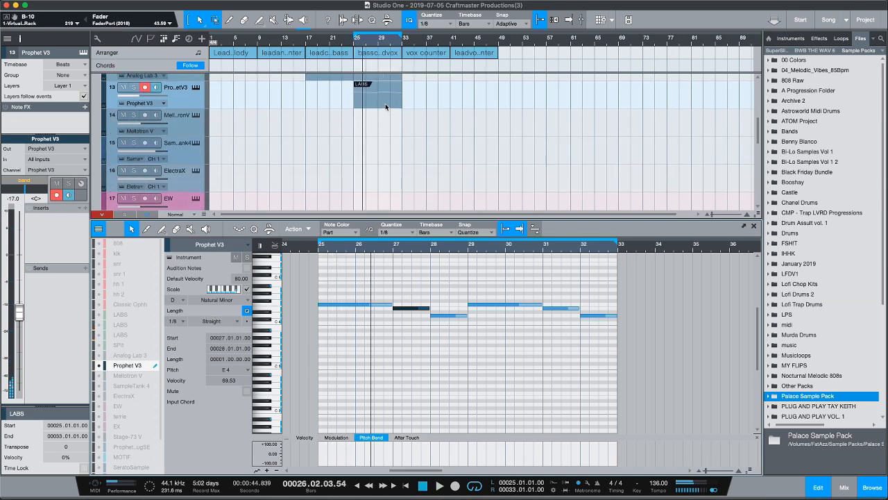
{"action": "left_click_drag", "start_coordinate": [386, 105], "coordinate": [379, 202]}
{"action": "left_click_drag", "start_coordinate": [182, 208], "coordinate": [189, 97]}
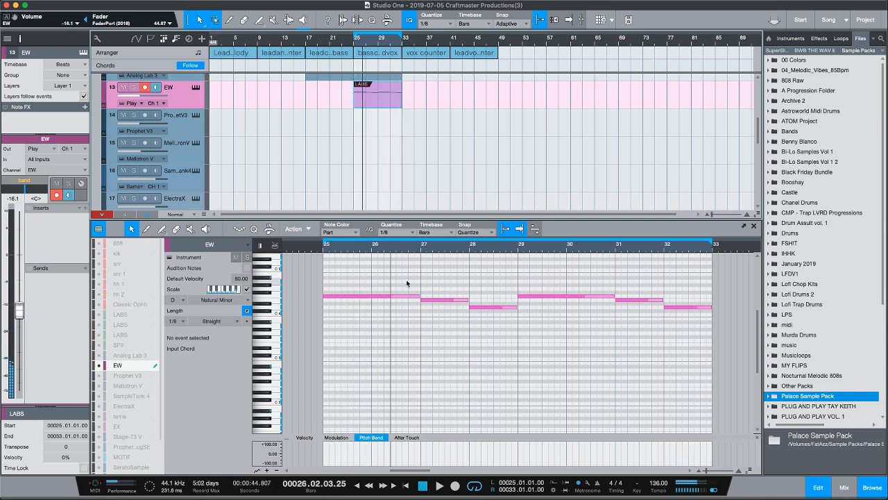
Duplicate the EW part so the copy fills bars 33 to 41
{"action": "scroll", "coordinate": [436, 124], "scroll_direction": "up", "scroll_amount": 1}
{"action": "scroll", "coordinate": [436, 124], "scroll_direction": "up", "scroll_amount": 5}
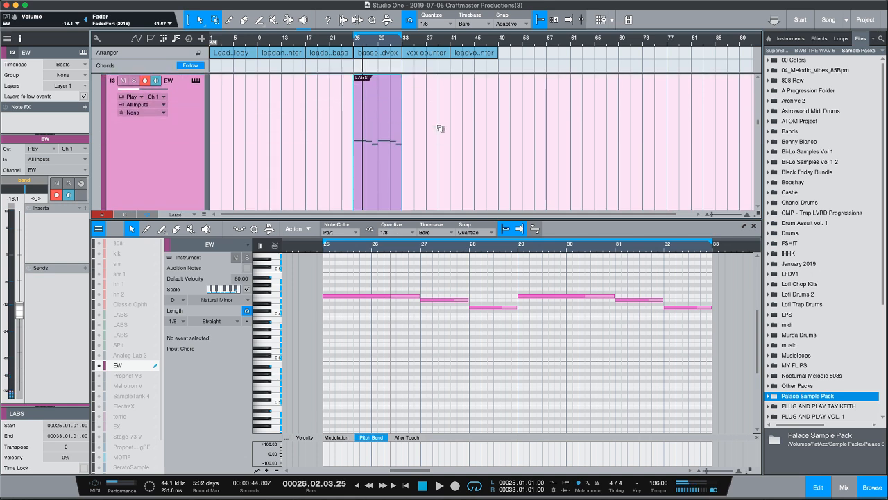
{"action": "scroll", "coordinate": [439, 128], "scroll_direction": "down", "scroll_amount": 4}
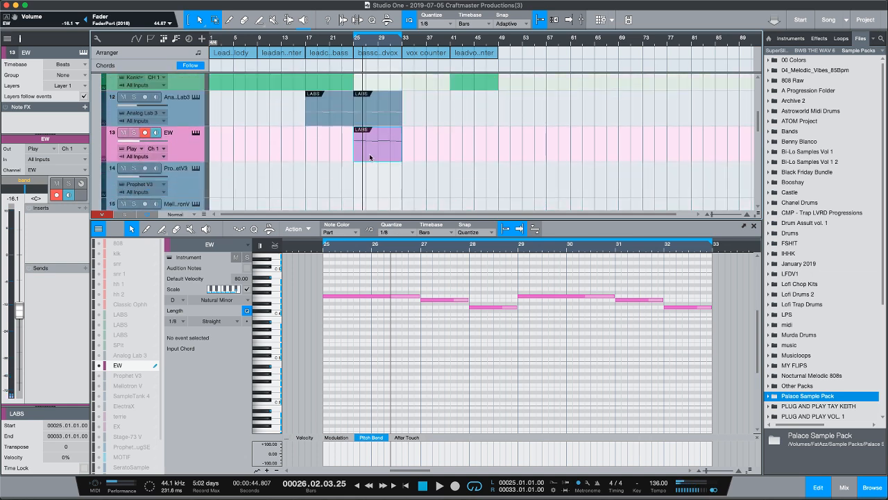
{"action": "key", "text": "d"}
Set the loop range to bars 25 to 41 and play both vox sections with the other parts
{"action": "scroll", "coordinate": [443, 111], "scroll_direction": "up", "scroll_amount": 3}
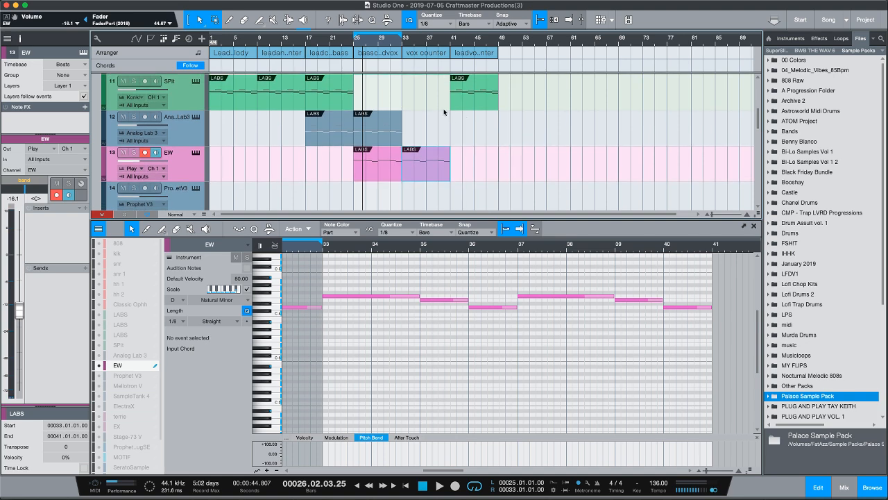
{"action": "scroll", "coordinate": [443, 111], "scroll_direction": "up", "scroll_amount": 2}
{"action": "left_click_drag", "start_coordinate": [403, 40], "coordinate": [585, 58]}
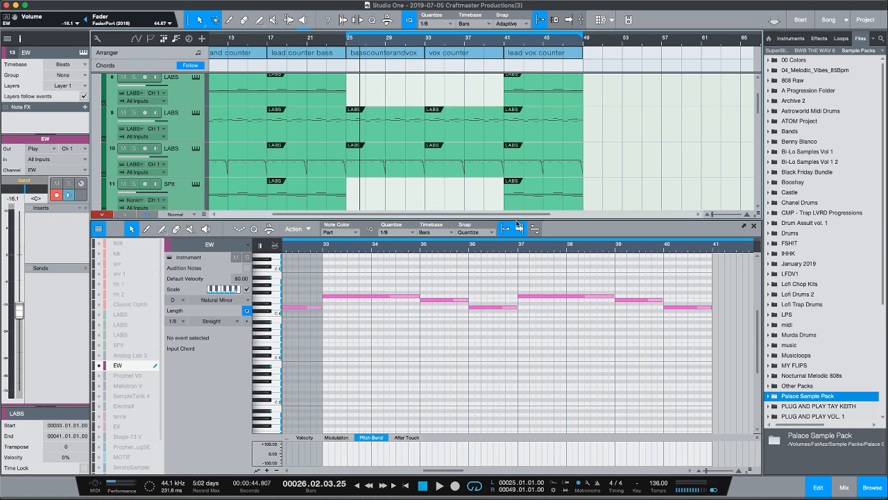
{"action": "left_click_drag", "start_coordinate": [518, 221], "coordinate": [506, 342]}
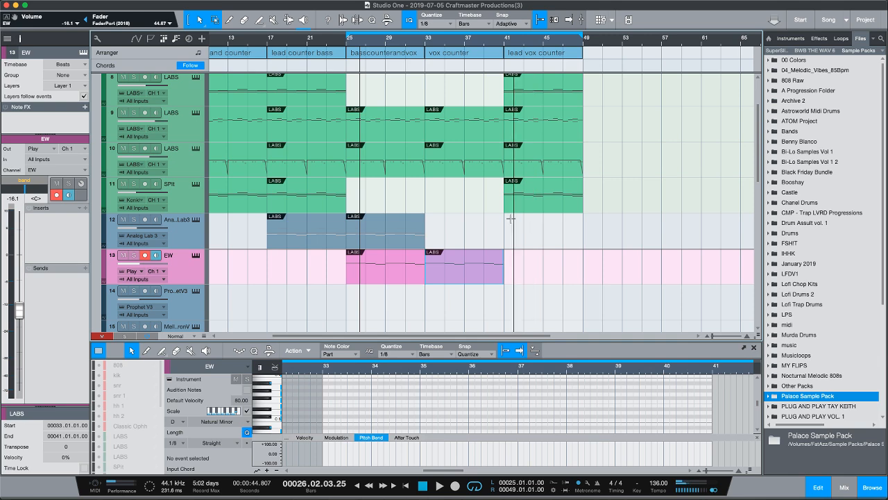
{"action": "scroll", "coordinate": [511, 222], "scroll_direction": "up", "scroll_amount": 3}
{"action": "scroll", "coordinate": [512, 222], "scroll_direction": "down", "scroll_amount": 4}
{"action": "scroll", "coordinate": [512, 221], "scroll_direction": "down", "scroll_amount": 4}
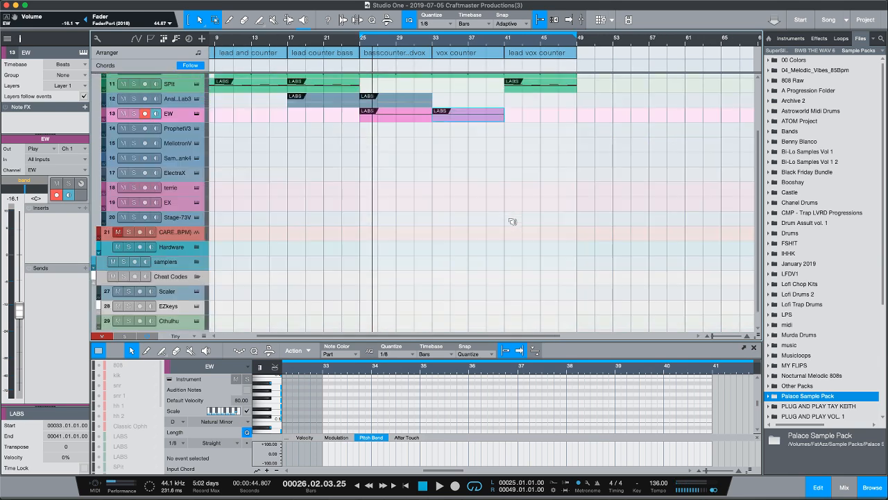
{"action": "scroll", "coordinate": [435, 181], "scroll_direction": "up", "scroll_amount": 3}
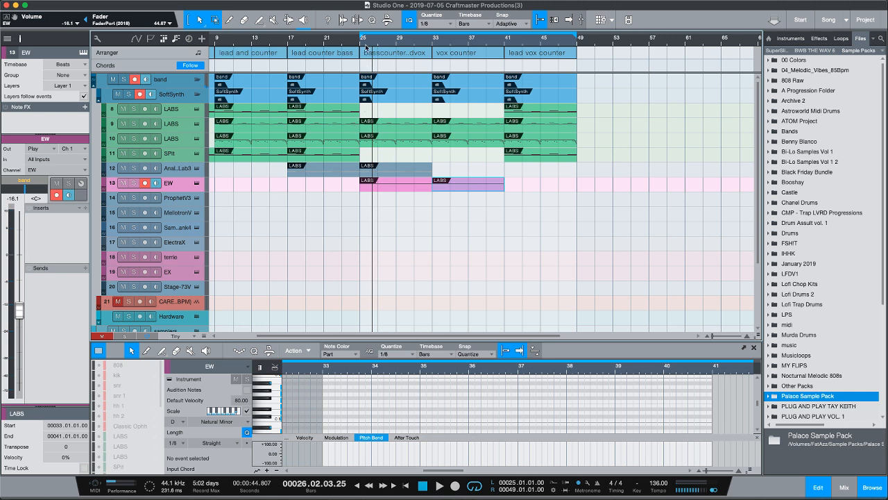
{"action": "scroll", "coordinate": [367, 52], "scroll_direction": "up", "scroll_amount": 2}
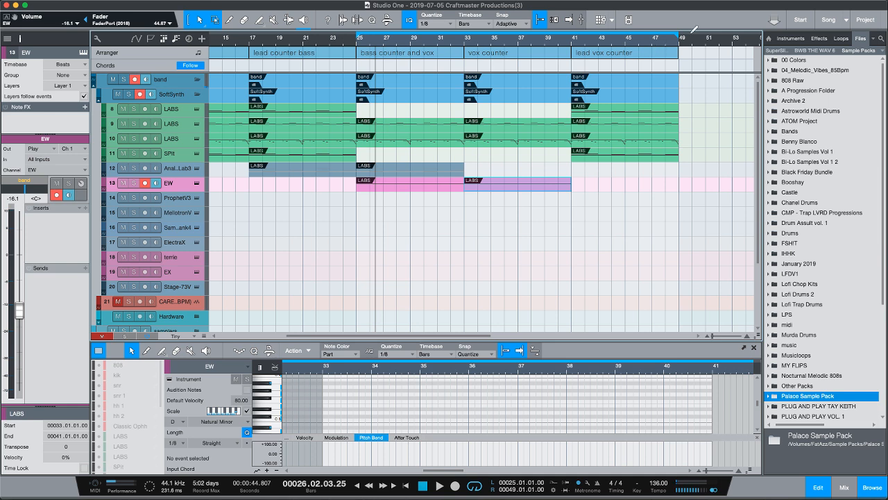
{"action": "left_click_drag", "start_coordinate": [676, 35], "coordinate": [571, 36]}
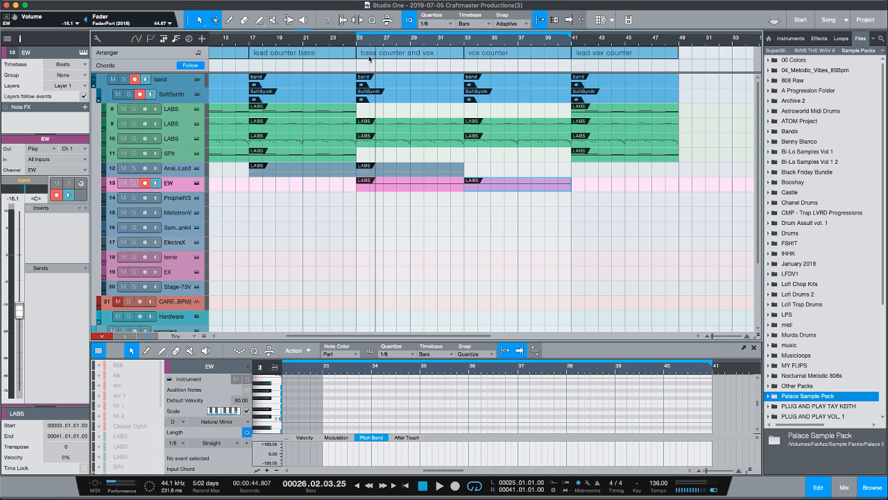
{"action": "key", "text": "space"}
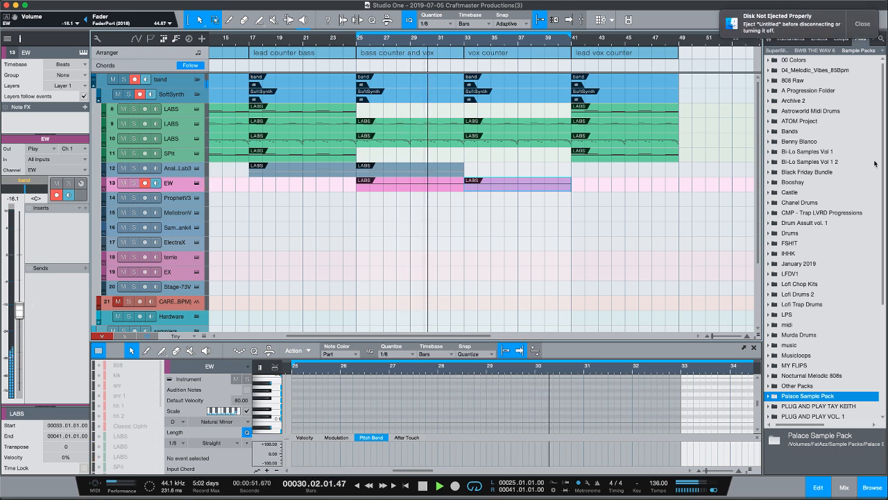
Insert the Portal plug-in on the EW channel and dismiss the disk ejection notification
{"action": "left_click", "coordinate": [864, 29]}
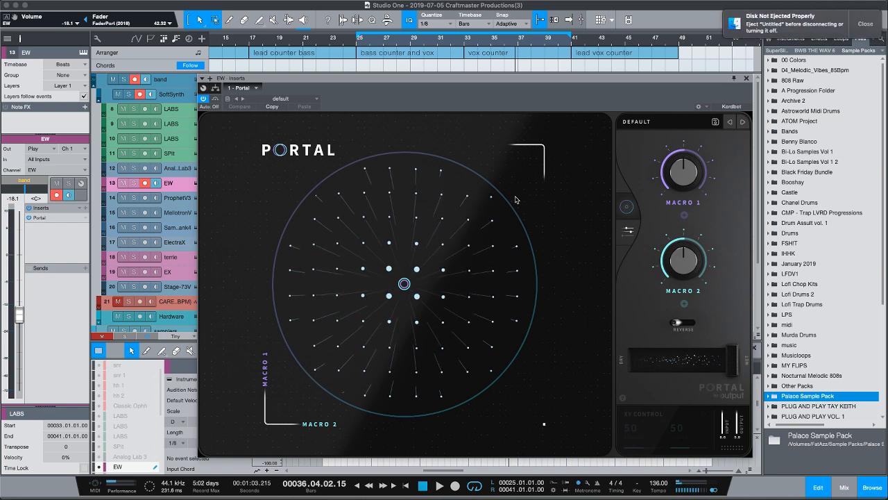
{"action": "left_click", "coordinate": [860, 26]}
{"action": "mouse_move", "coordinate": [626, 79]}
{"action": "left_mouse_down"}
{"action": "mouse_move", "coordinate": [644, 74]}
{"action": "mouse_move", "coordinate": [583, 72]}
{"action": "mouse_move", "coordinate": [622, 81]}
{"action": "left_mouse_up"}
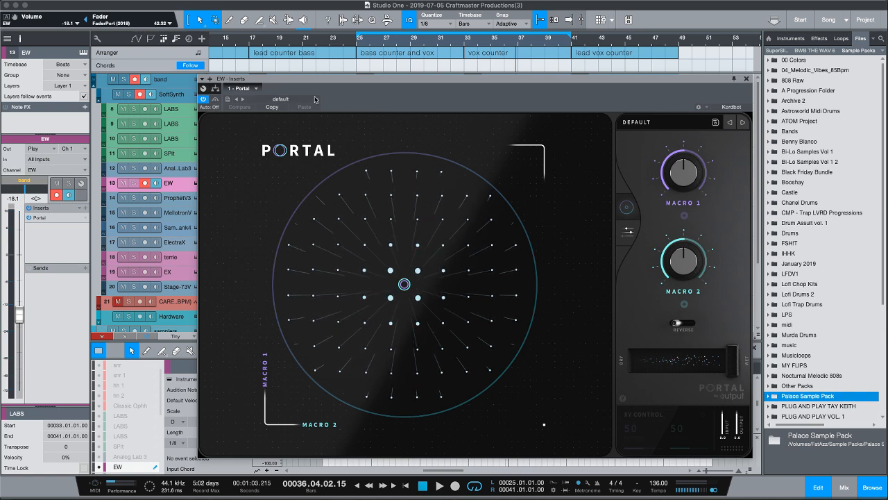
Load the Harmonic Tracer preset from Portal's Vocals category and audition the vox part with the arrangement in view
{"action": "left_click", "coordinate": [652, 122]}
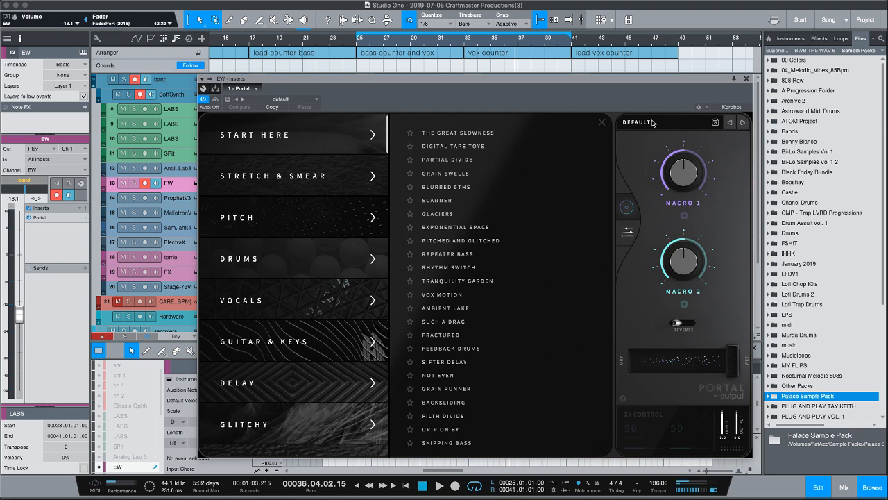
{"action": "left_click", "coordinate": [348, 292]}
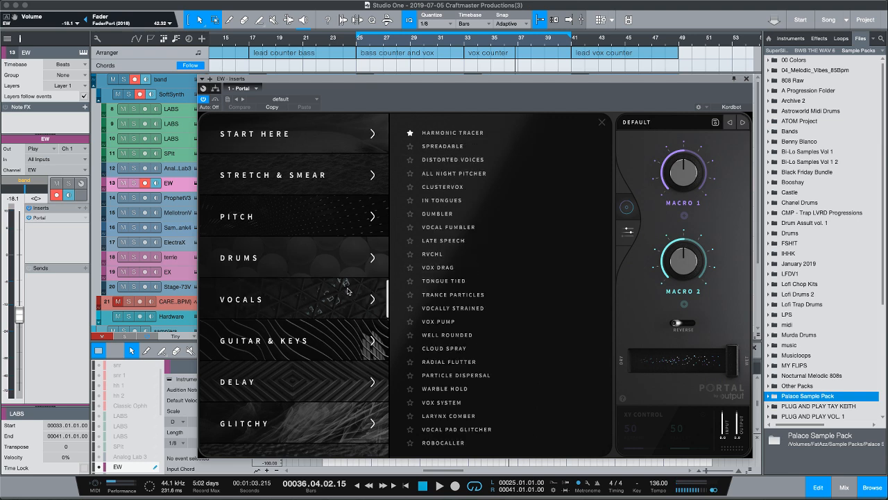
{"action": "left_click", "coordinate": [469, 133]}
{"action": "left_click_drag", "start_coordinate": [455, 82], "coordinate": [400, 201]}
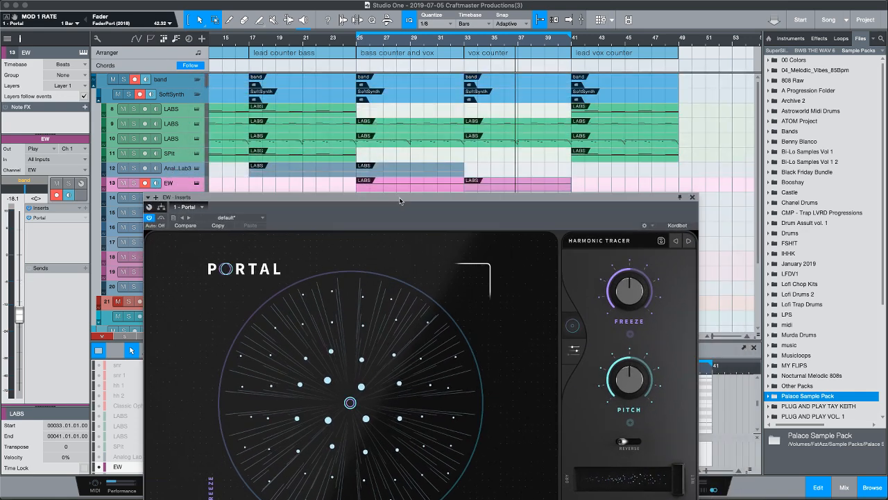
{"action": "left_click_drag", "start_coordinate": [347, 45], "coordinate": [367, 47]}
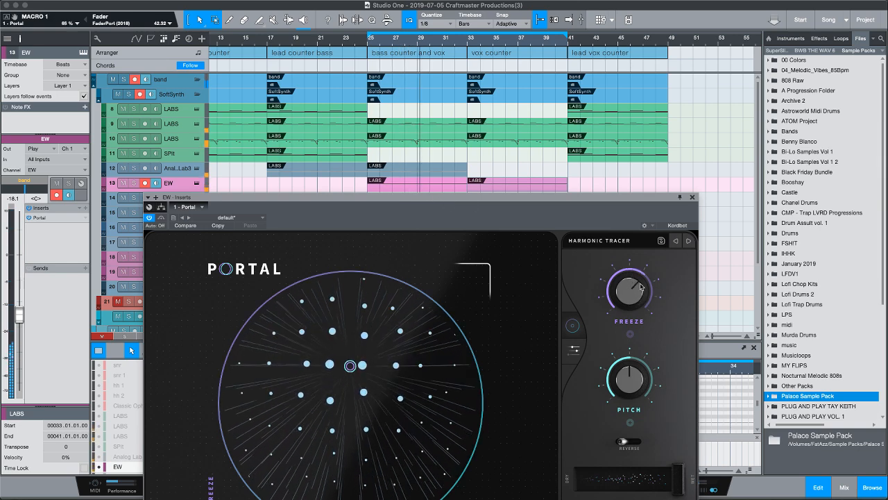
Adjust Portal's Freeze and Pitch while auditioning the EW part, ending with Freeze at about 15% and Pitch near its centre
{"action": "left_click_drag", "start_coordinate": [640, 287], "coordinate": [645, 268]}
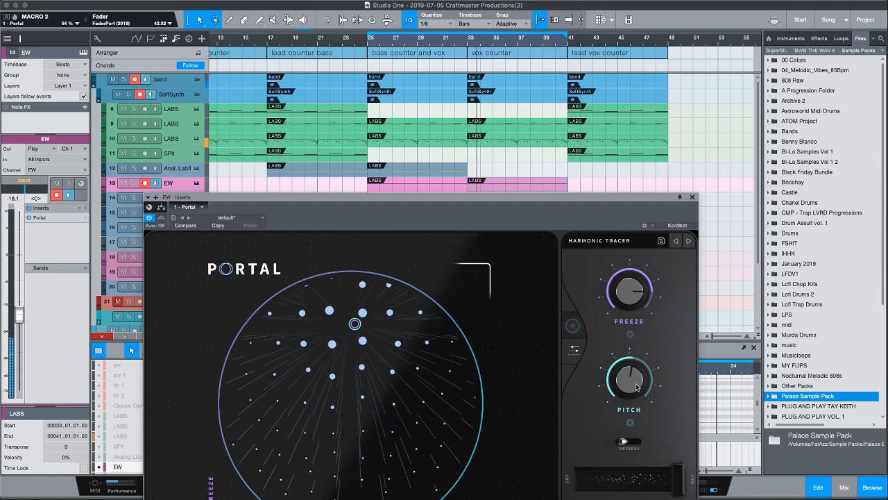
{"action": "left_click_drag", "start_coordinate": [637, 387], "coordinate": [623, 368]}
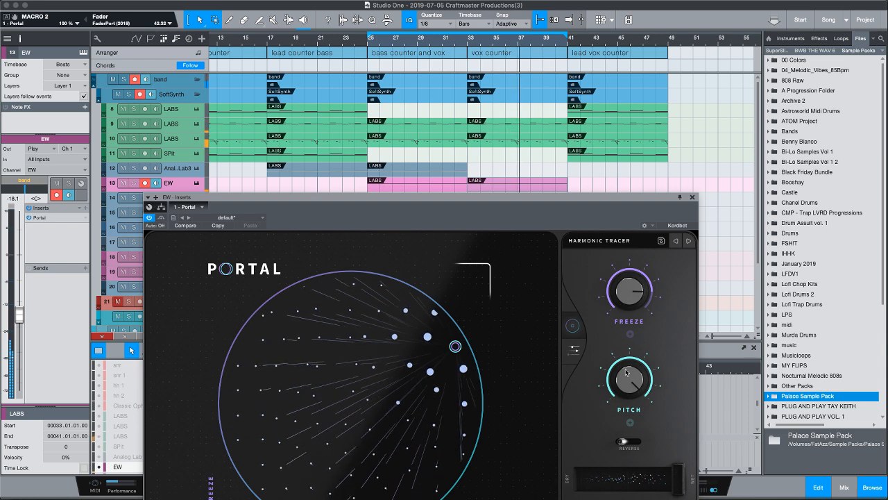
{"action": "left_click_drag", "start_coordinate": [627, 371], "coordinate": [622, 416]}
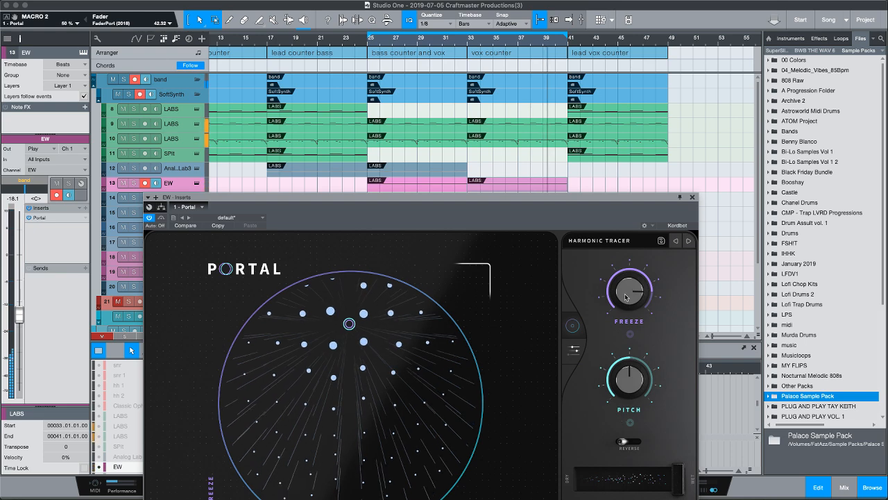
{"action": "left_click_drag", "start_coordinate": [625, 297], "coordinate": [611, 368]}
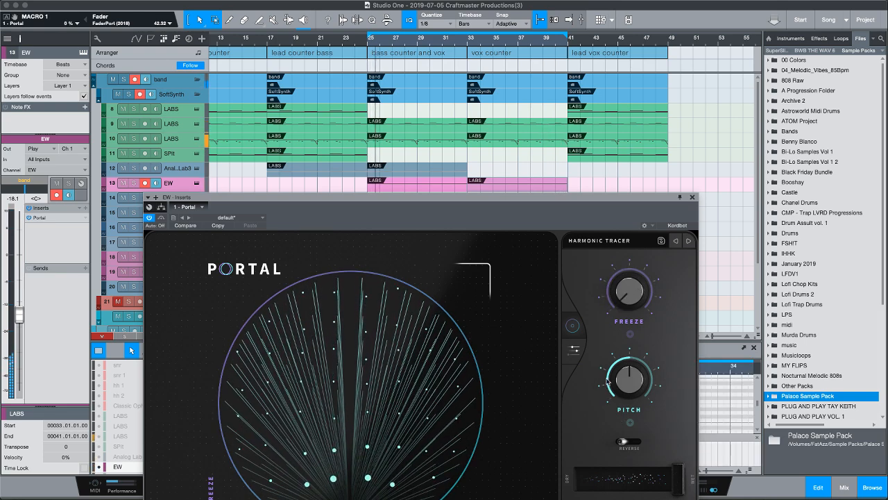
{"action": "left_click_drag", "start_coordinate": [627, 301], "coordinate": [628, 291]}
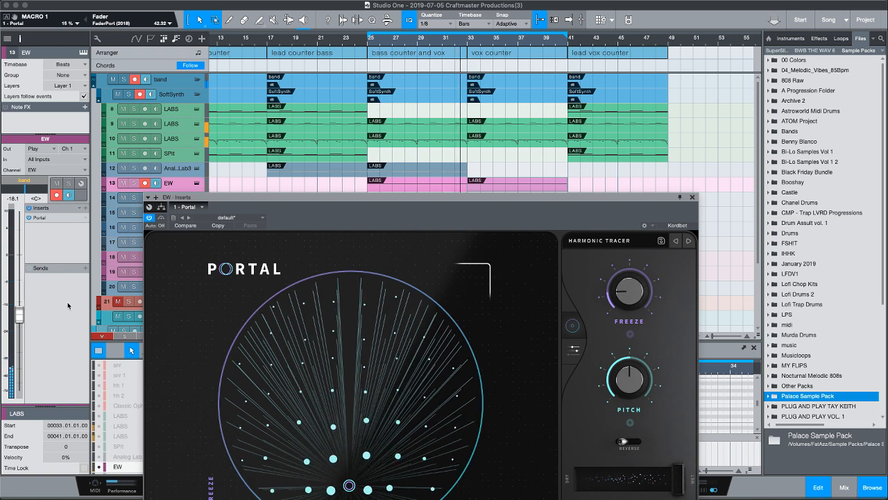
Insert Pro EQ after Portal on the EW channel, load its Telephone preset from the Misc folder, and play the result
{"action": "left_click", "coordinate": [85, 208]}
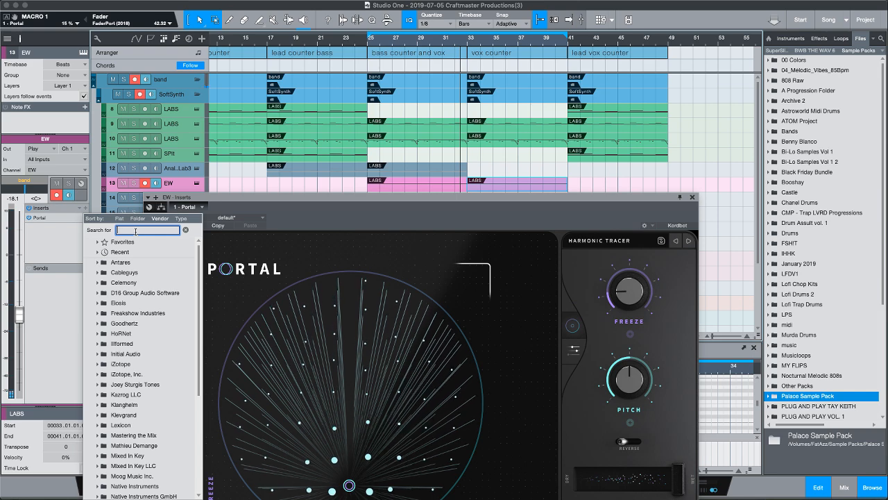
{"action": "type", "text": "pro"}
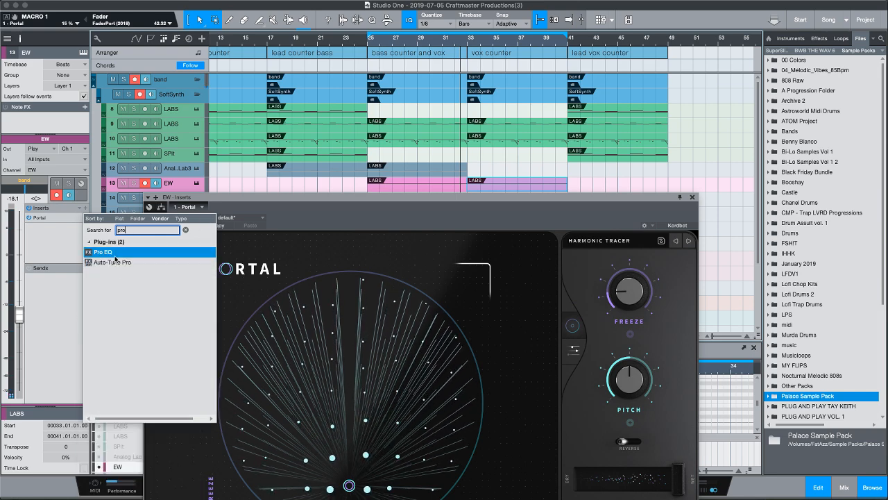
{"action": "double_click", "coordinate": [104, 252]}
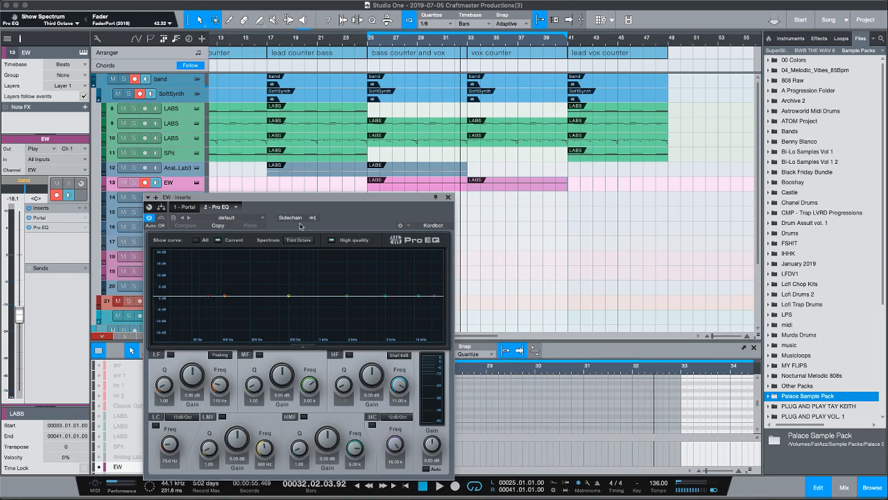
{"action": "left_click_drag", "start_coordinate": [328, 202], "coordinate": [345, 168]}
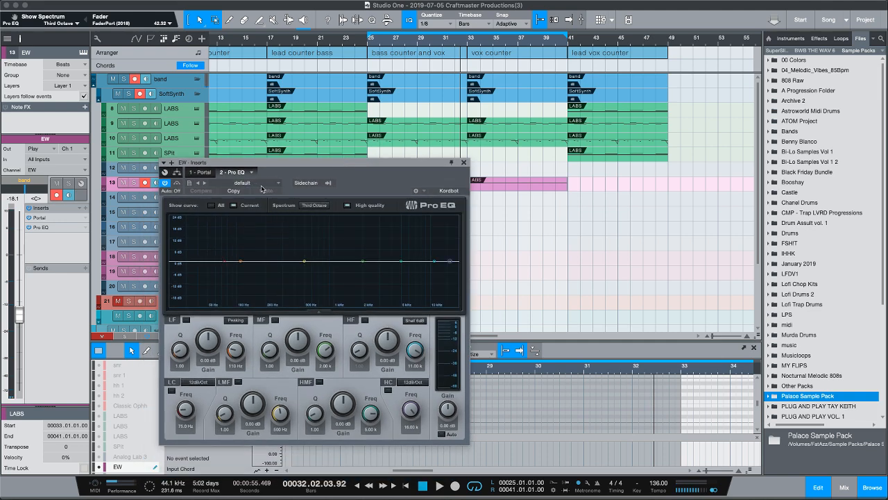
{"action": "left_click", "coordinate": [260, 184]}
{"action": "left_click", "coordinate": [212, 225]}
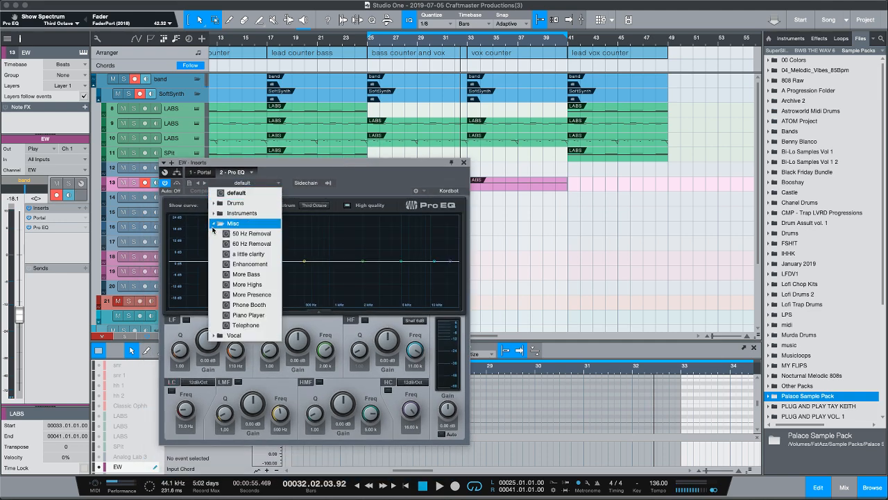
{"action": "left_click", "coordinate": [259, 324]}
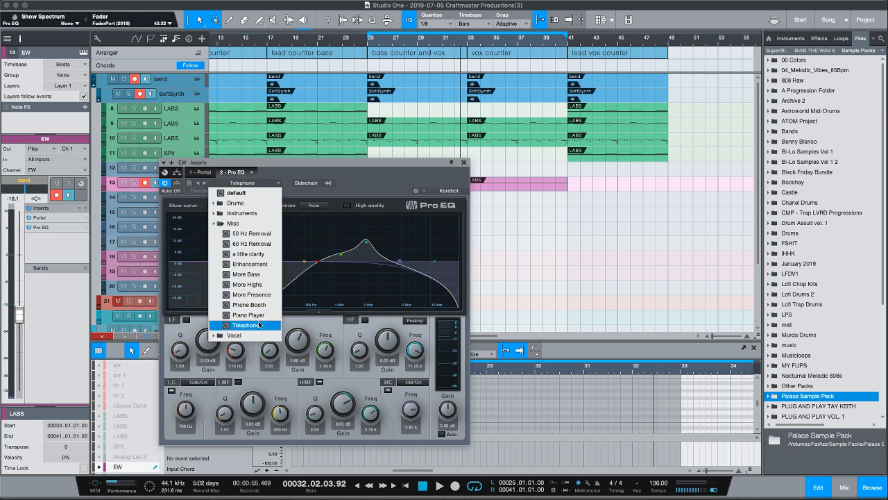
{"action": "key", "text": "space"}
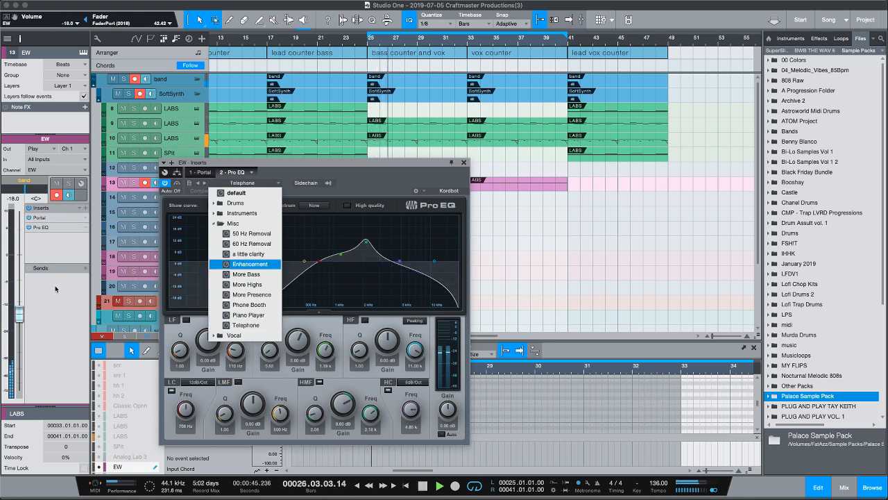
Add a send to the hall effect on the EW channel and lower the channel volume to about -51.8 dB
{"action": "left_click", "coordinate": [87, 269]}
{"action": "left_click", "coordinate": [86, 269]}
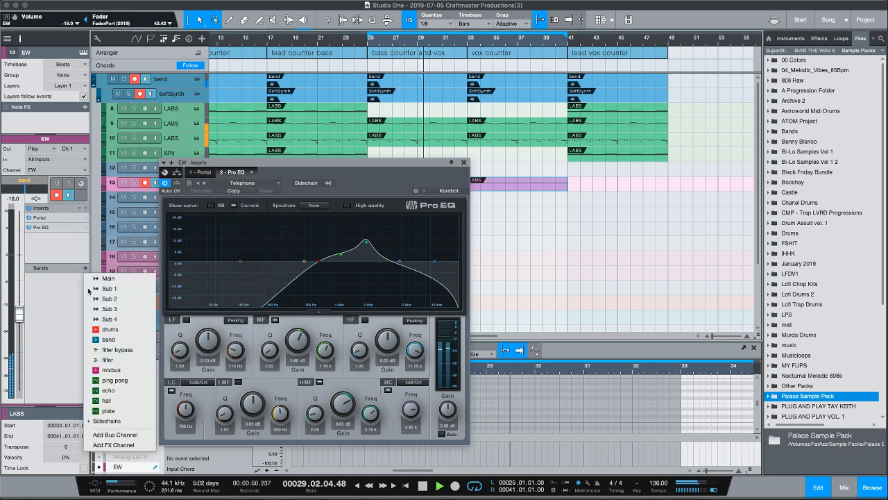
{"action": "left_click", "coordinate": [108, 401]}
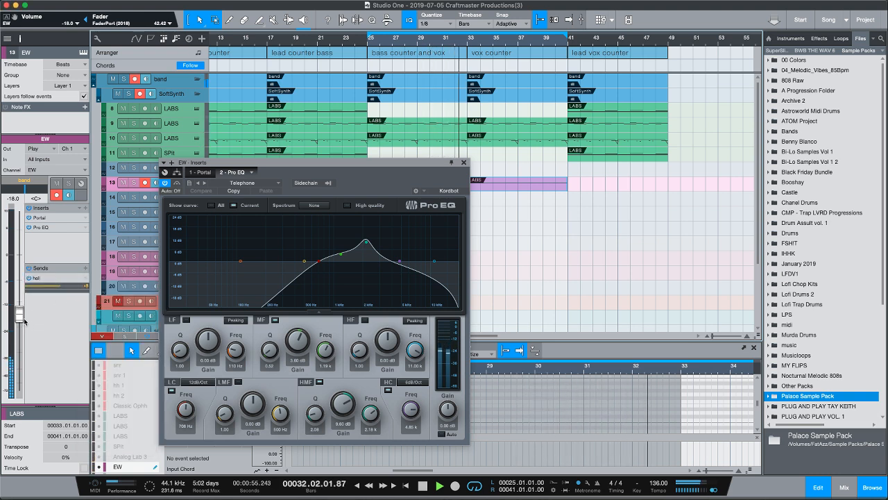
{"action": "left_click_drag", "start_coordinate": [25, 320], "coordinate": [24, 380]}
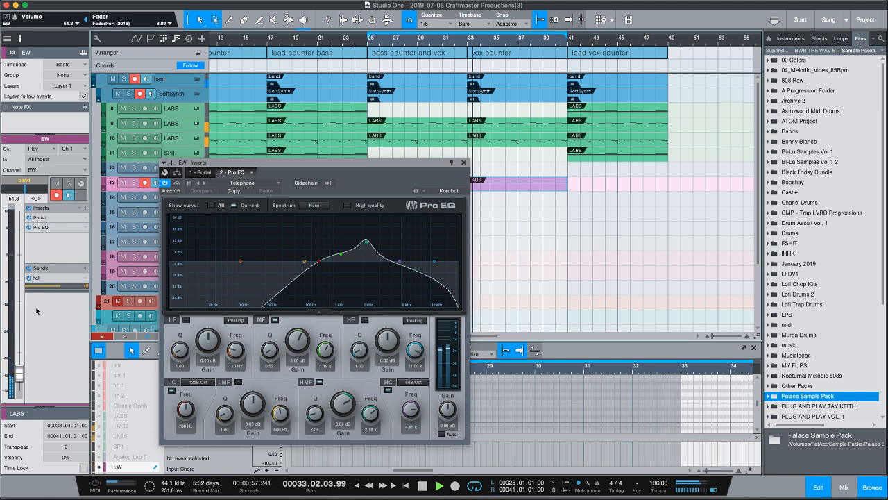
Set the EW hall send level to about -20.2 dB while replaying from bar 25, with the Pro EQ window closed
{"action": "left_click_drag", "start_coordinate": [38, 285], "coordinate": [43, 326]}
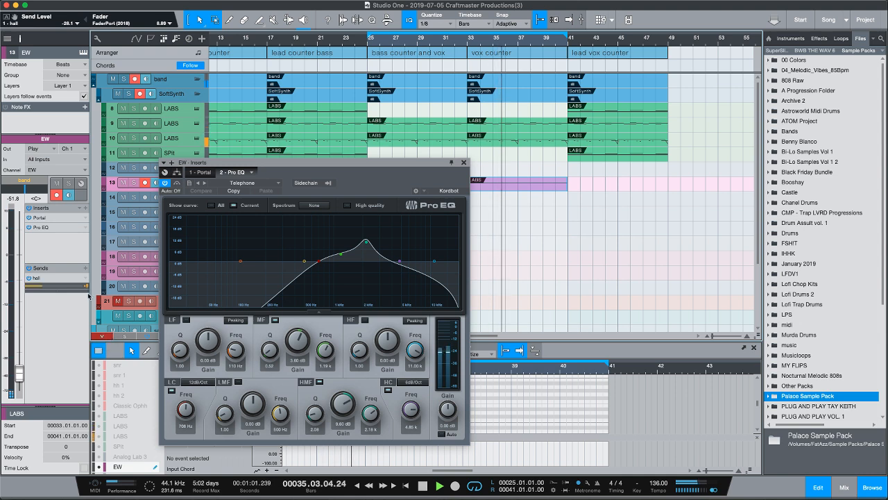
{"action": "key", "text": "space"}
{"action": "left_click", "coordinate": [370, 46]}
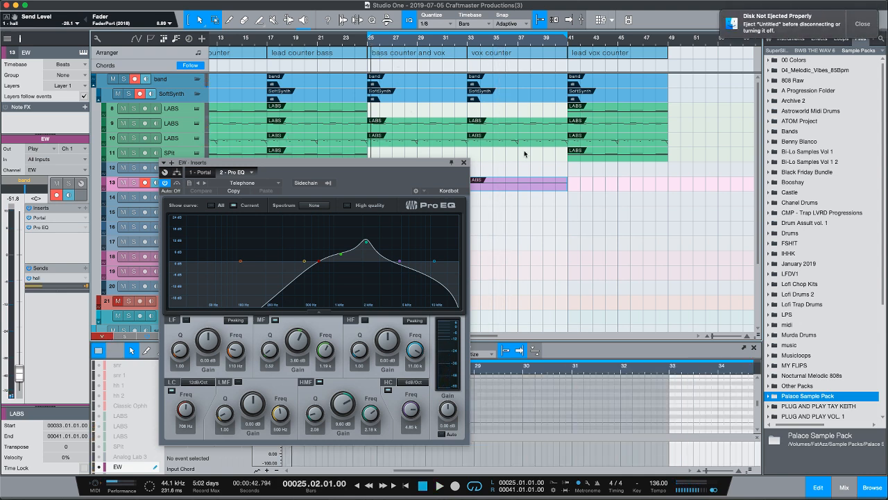
{"action": "left_click", "coordinate": [464, 163]}
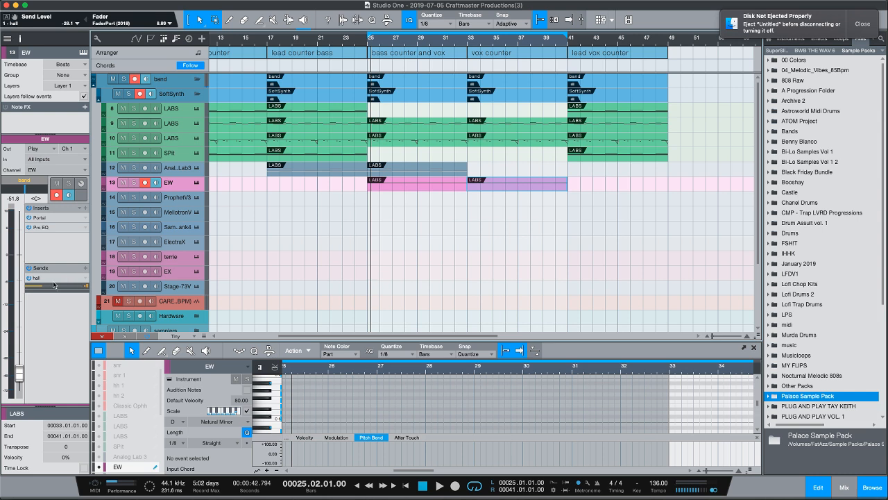
{"action": "left_click_drag", "start_coordinate": [50, 287], "coordinate": [56, 292]}
{"action": "key", "text": "KP_Subtract"}
{"action": "key", "text": "space"}
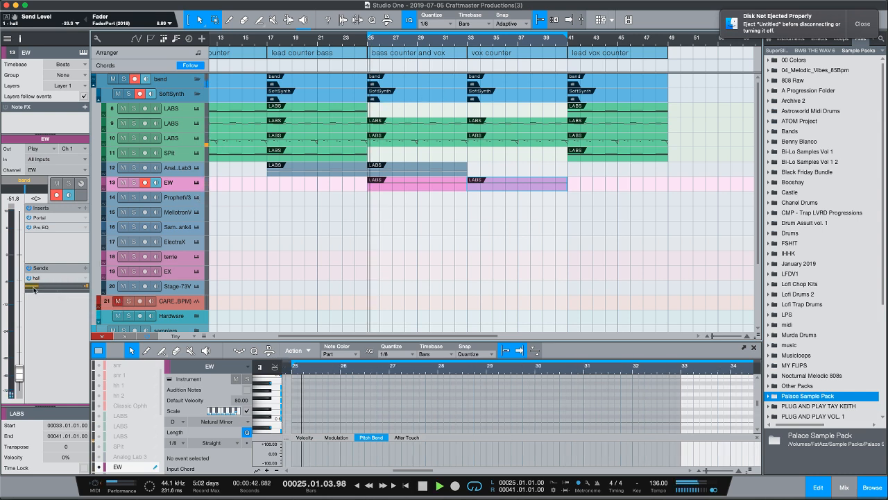
{"action": "left_click_drag", "start_coordinate": [35, 287], "coordinate": [47, 279]}
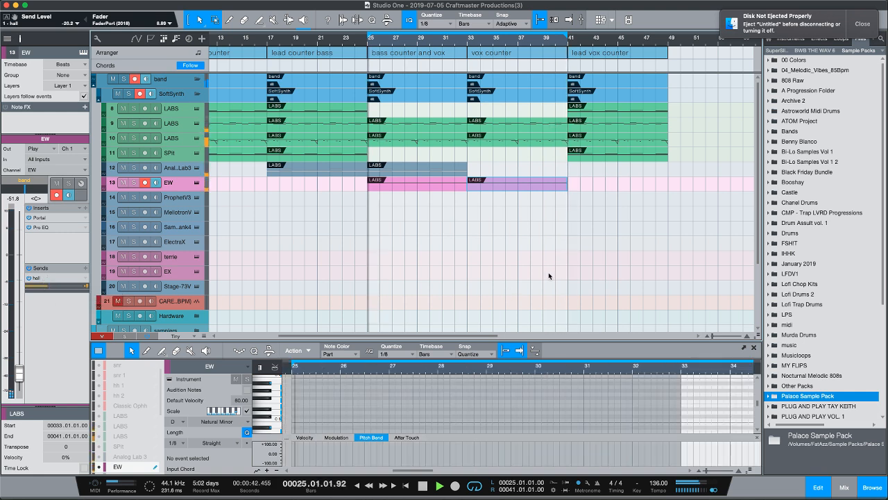
{"action": "left_click", "coordinate": [863, 24]}
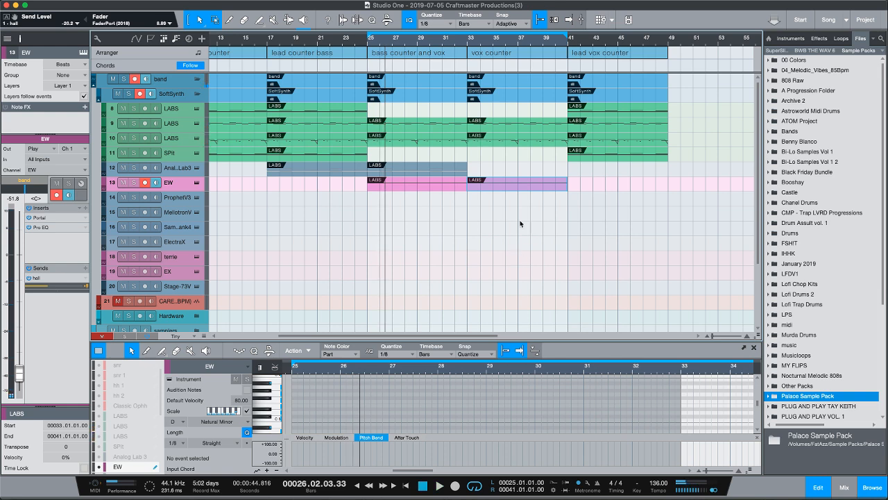
Extend the loop range to bars 25 to 49 and look over the arranged sections
{"action": "left_click_drag", "start_coordinate": [533, 46], "coordinate": [631, 63]}
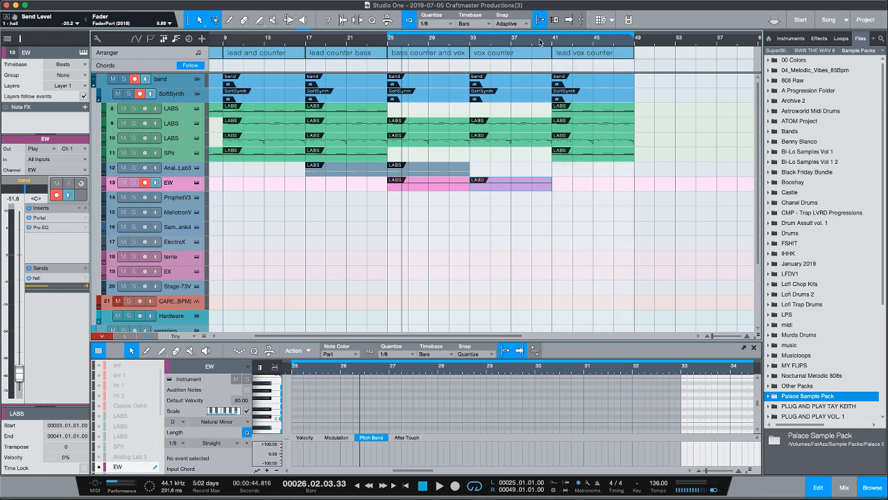
{"action": "left_click_drag", "start_coordinate": [539, 42], "coordinate": [497, 41]}
{"action": "scroll", "coordinate": [497, 181], "scroll_direction": "down", "scroll_amount": 2}
{"action": "scroll", "coordinate": [498, 178], "scroll_direction": "up", "scroll_amount": 2}
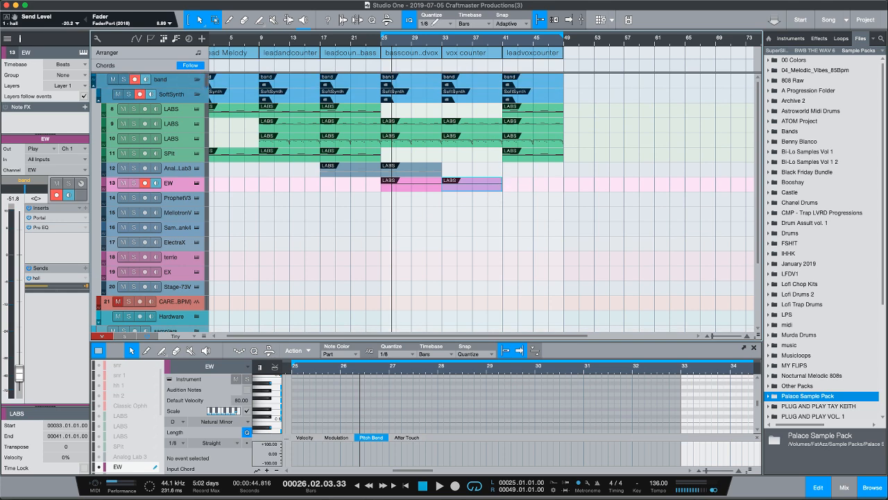
{"action": "mouse_move", "coordinate": [432, 25]}
{"action": "left_mouse_down"}
{"action": "mouse_move", "coordinate": [407, 33]}
{"action": "mouse_move", "coordinate": [418, 69]}
{"action": "left_mouse_up"}
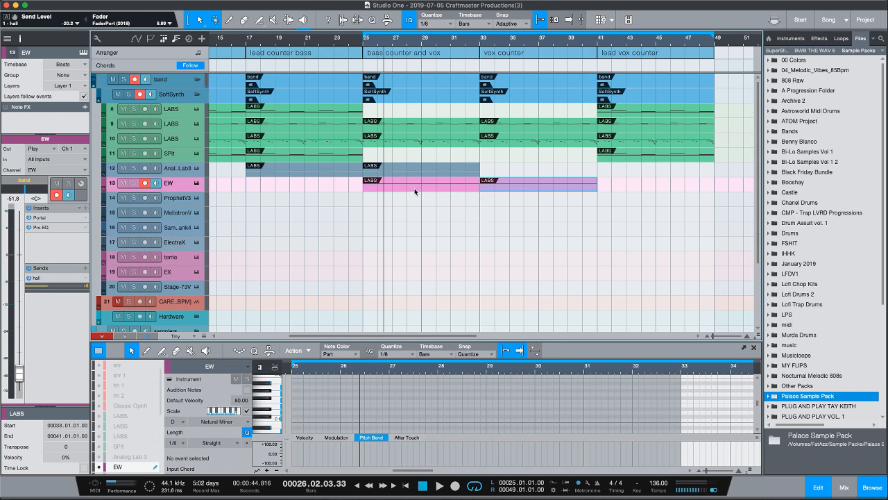
{"action": "scroll", "coordinate": [368, 209], "scroll_direction": "left", "scroll_amount": 3}
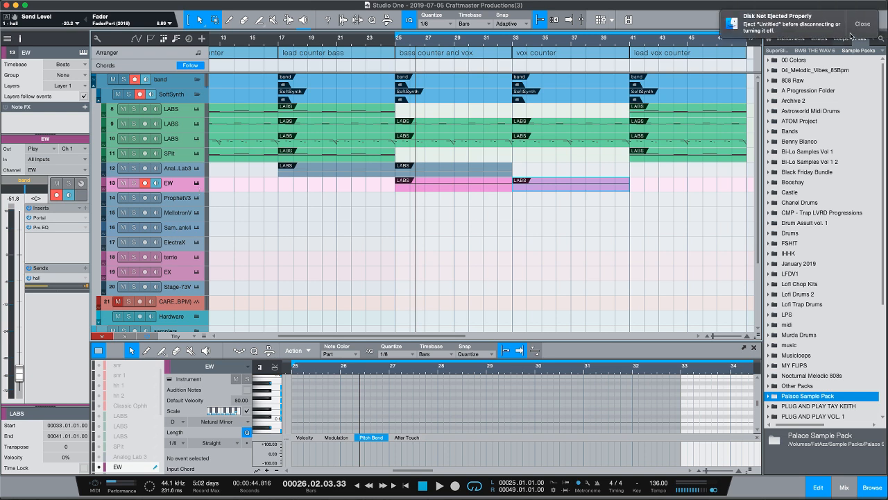
{"action": "left_click", "coordinate": [861, 24]}
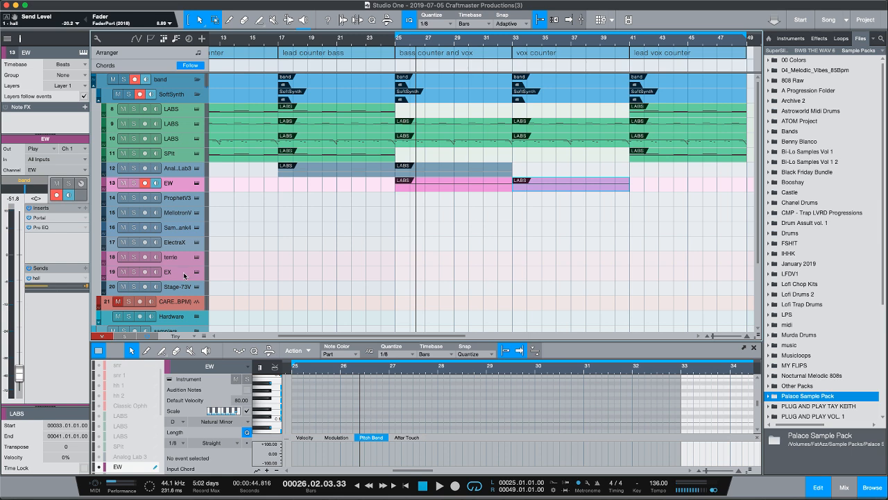
Move the EX track directly below EW, audition its Exhale instrument in Kontakt, and close the instrument window
{"action": "left_click", "coordinate": [184, 275]}
{"action": "left_click_drag", "start_coordinate": [189, 275], "coordinate": [203, 201]}
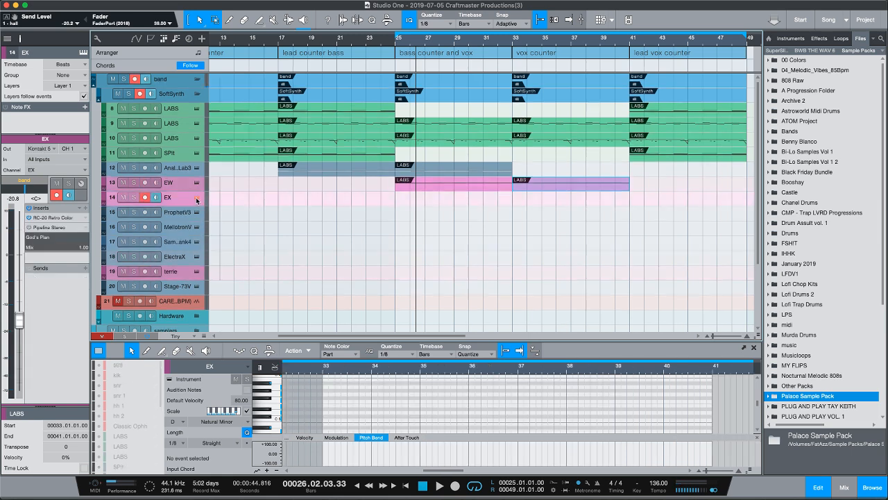
{"action": "left_click", "coordinate": [196, 197]}
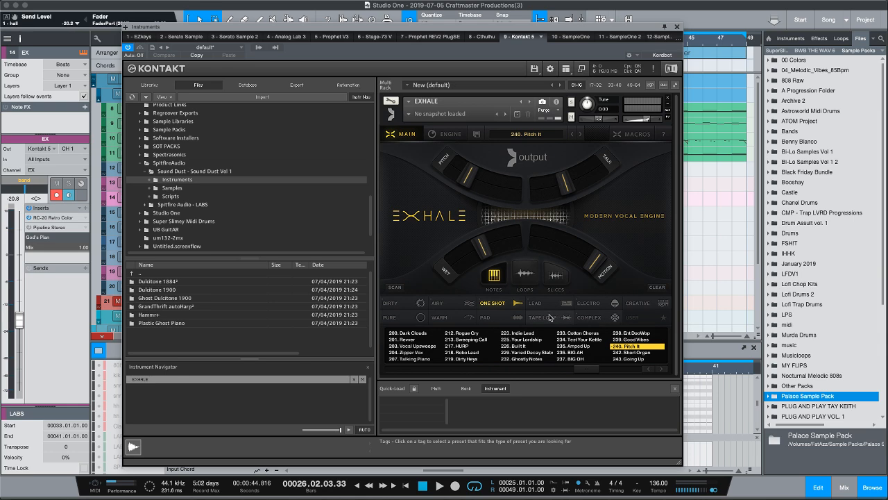
{"action": "left_click", "coordinate": [678, 27]}
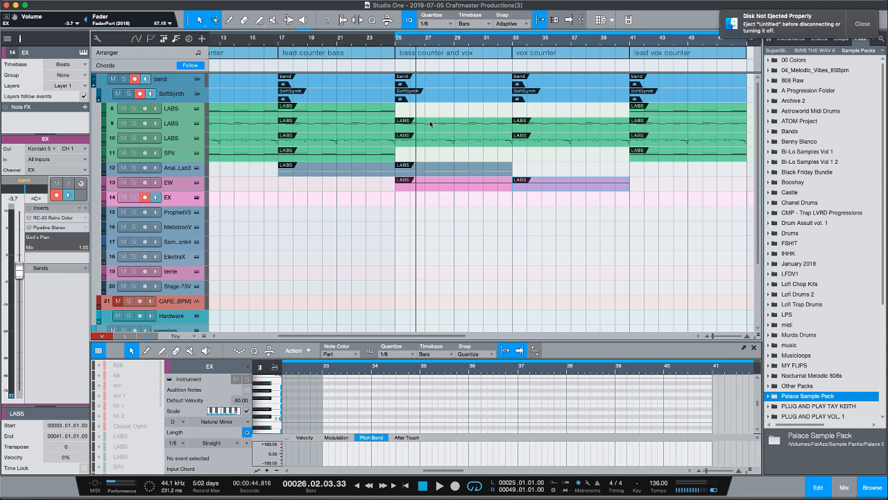
{"action": "left_click", "coordinate": [856, 23]}
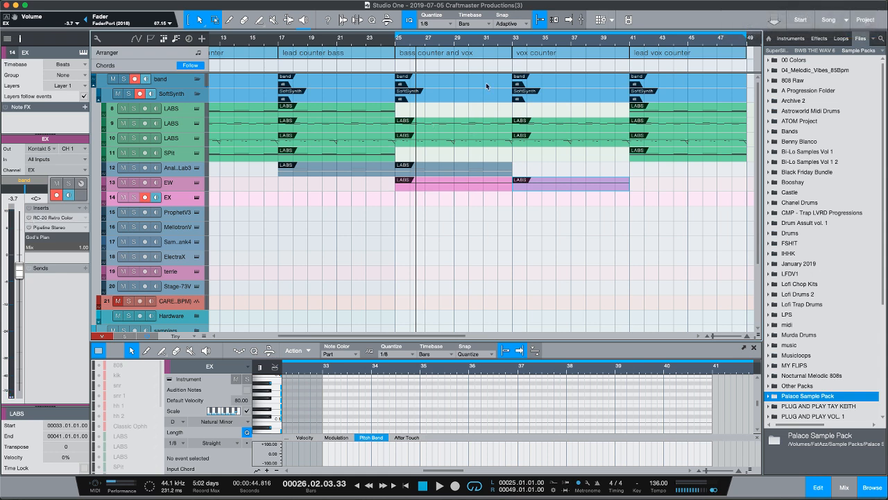
Set the loop range to bars 25 to 33 and create an empty EX part across it, with playback running
{"action": "left_click_drag", "start_coordinate": [514, 33], "coordinate": [397, 33]}
{"action": "double_click", "coordinate": [416, 200]}
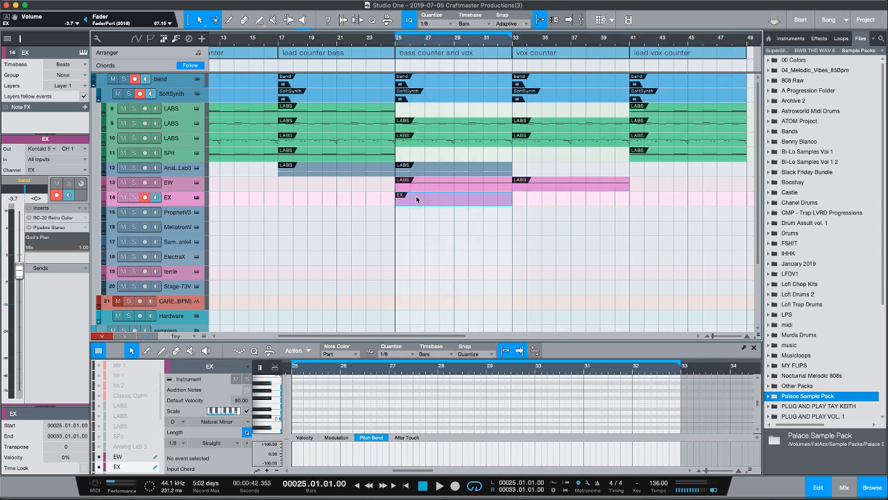
{"action": "key", "text": "space"}
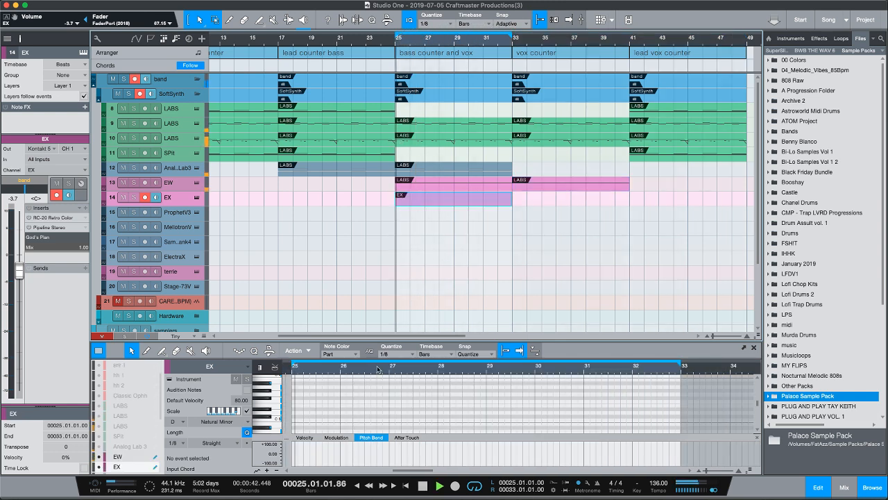
Try short one-shot notes in the EX part, D3 at bar 25 and A#2 at bar 27, and audition them
{"action": "double_click", "coordinate": [295, 413]}
{"action": "key", "text": "space"}
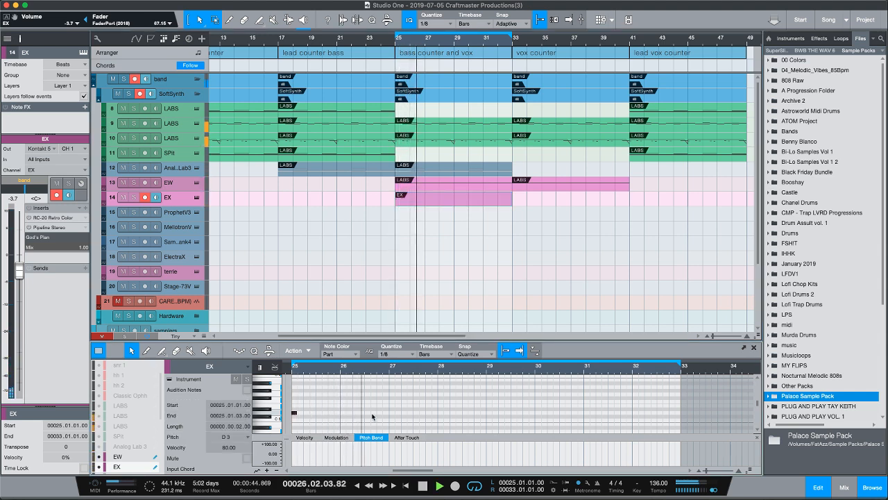
{"action": "key", "text": "space"}
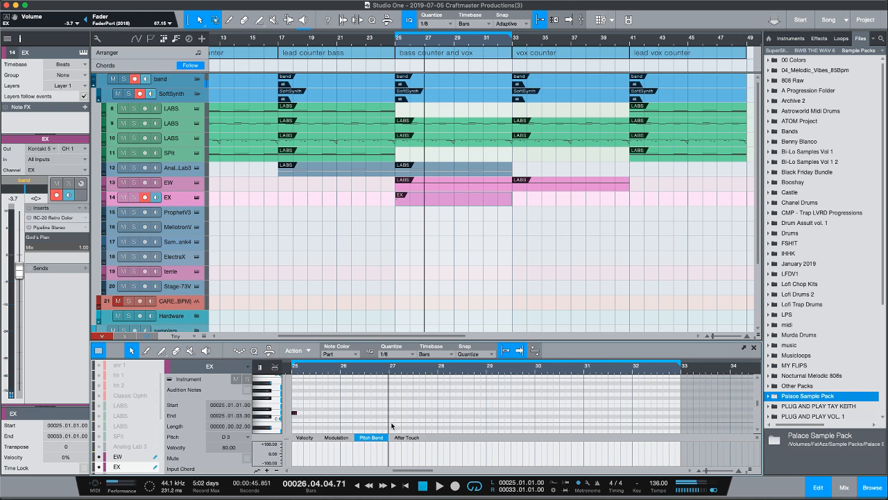
{"action": "double_click", "coordinate": [393, 426]}
{"action": "key", "text": "space"}
{"action": "scroll", "coordinate": [467, 413], "scroll_direction": "down", "scroll_amount": 3}
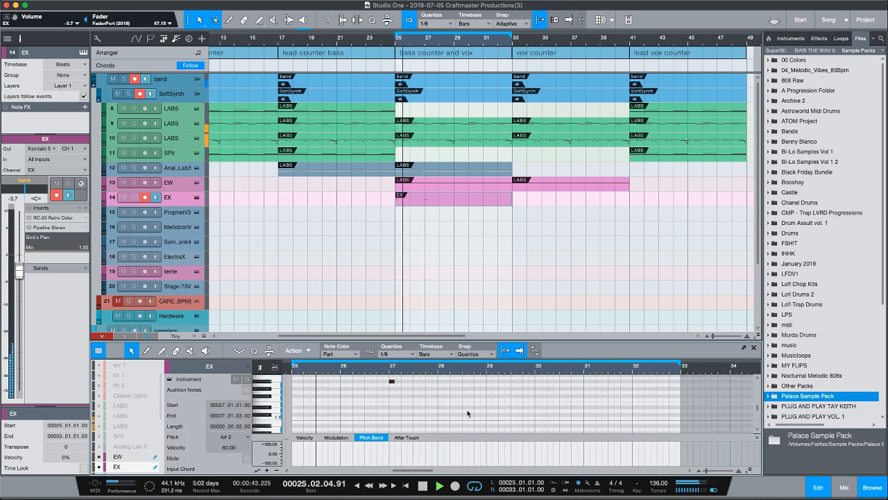
{"action": "scroll", "coordinate": [467, 414], "scroll_direction": "up", "scroll_amount": 2}
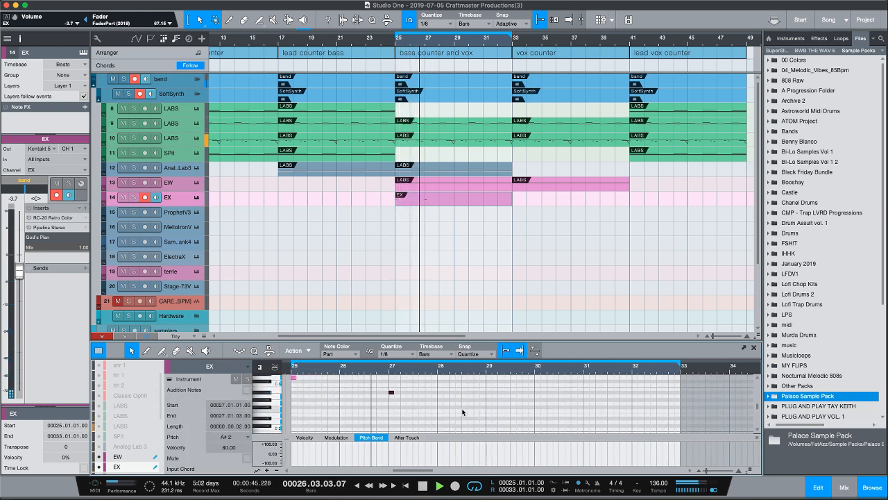
{"action": "key", "text": "space"}
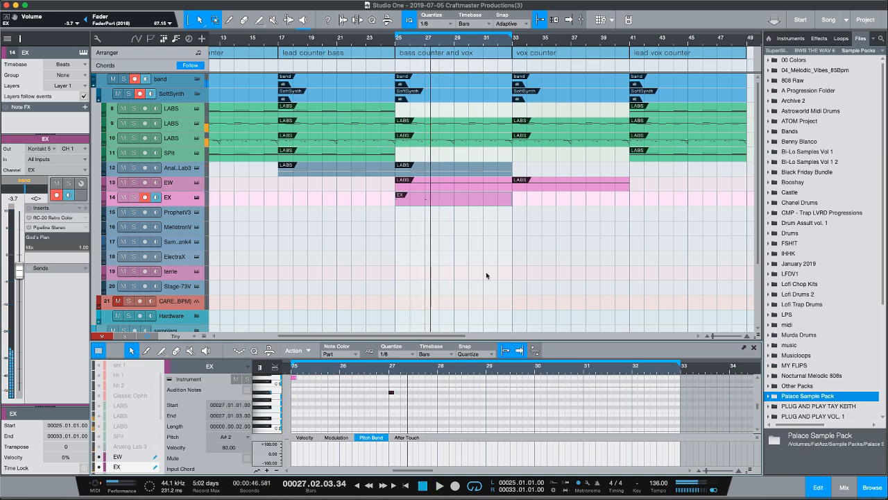
Replace the EX part at bars 25 to 33 with a copy of the EW part above it
{"action": "left_click", "coordinate": [452, 171]}
{"action": "left_click", "coordinate": [444, 197]}
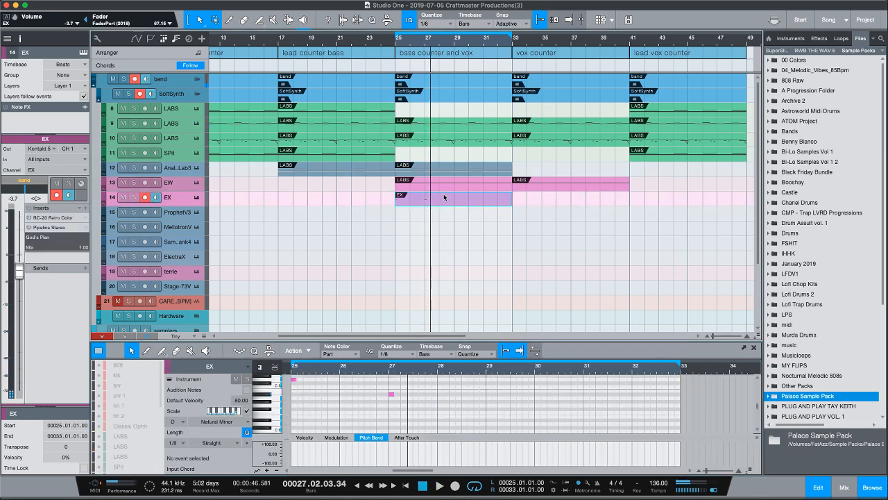
{"action": "key", "text": "Delete"}
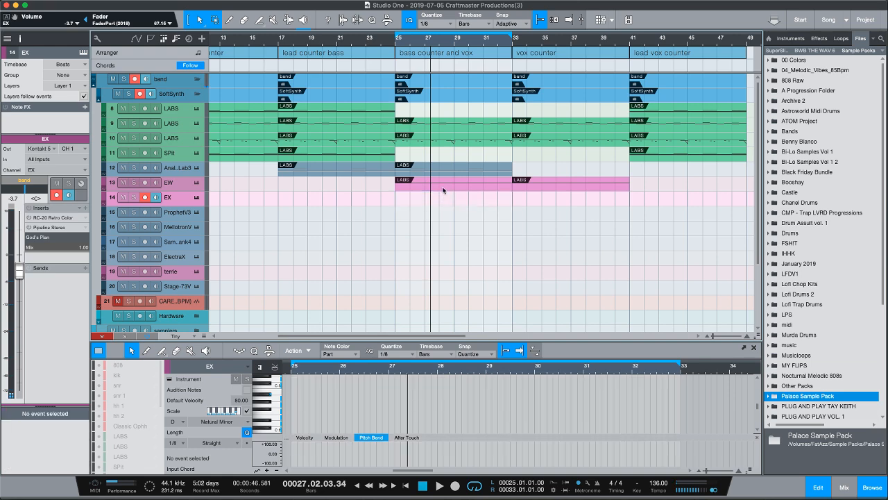
{"action": "key", "text": "ctrl+z"}
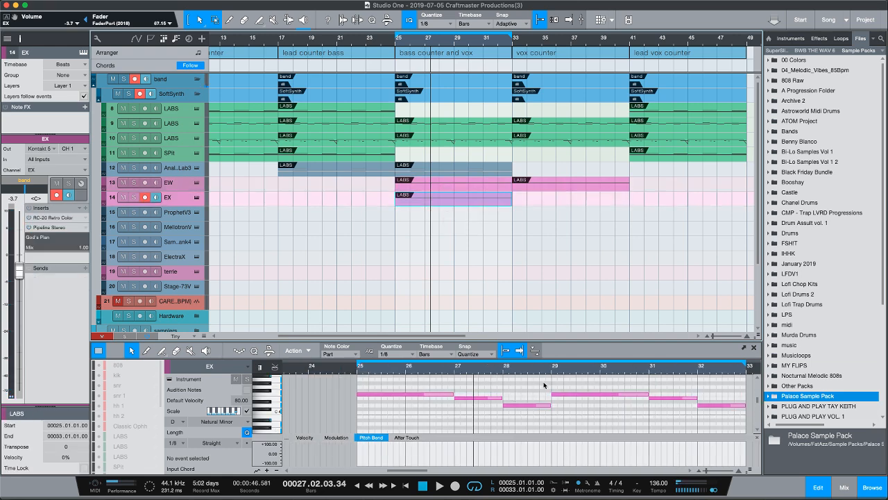
Set the length of all notes in the copied EX part to 1/8
{"action": "left_click_drag", "start_coordinate": [531, 367], "coordinate": [502, 363]}
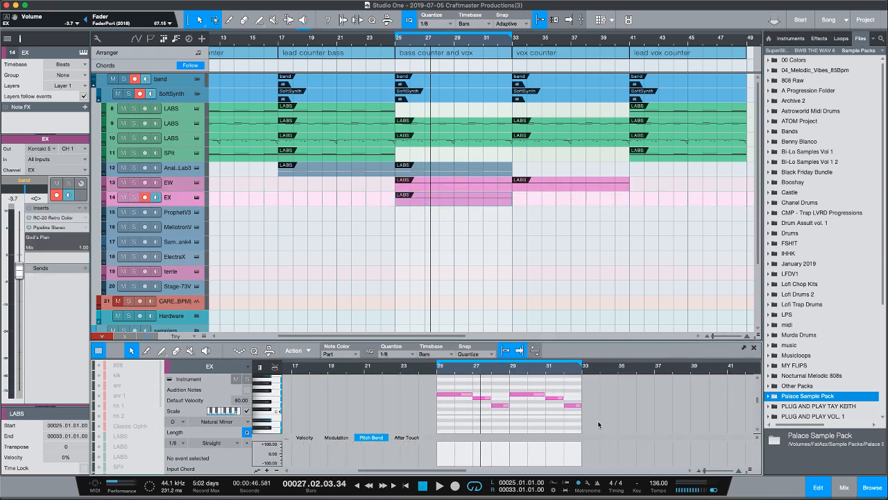
{"action": "left_click_drag", "start_coordinate": [598, 424], "coordinate": [434, 387]}
{"action": "right_click", "coordinate": [447, 394]}
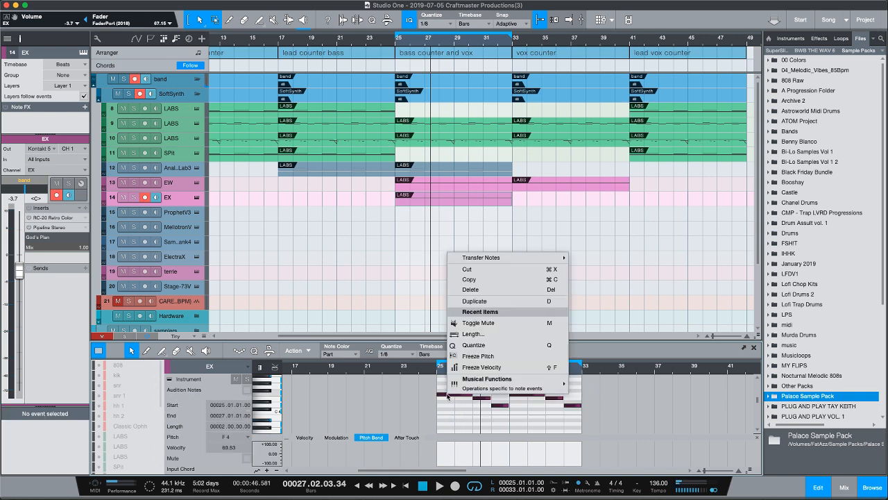
{"action": "left_click", "coordinate": [509, 334]}
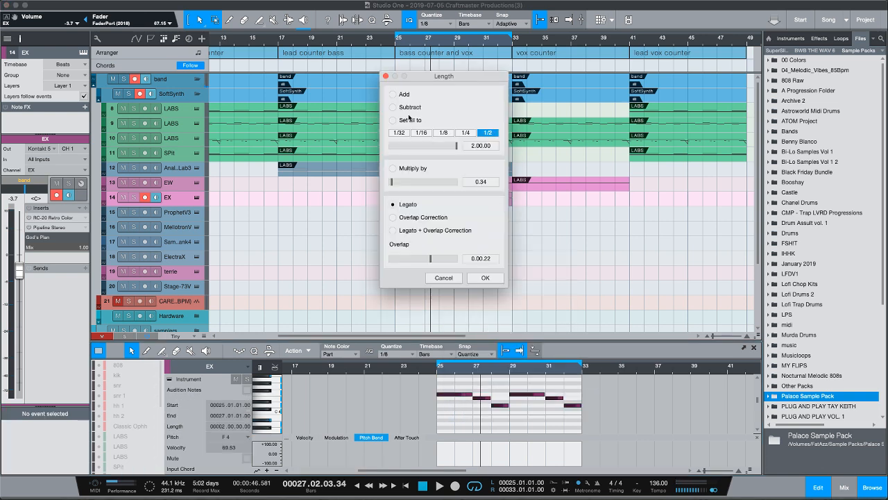
{"action": "left_click", "coordinate": [447, 134]}
{"action": "left_click", "coordinate": [485, 278]}
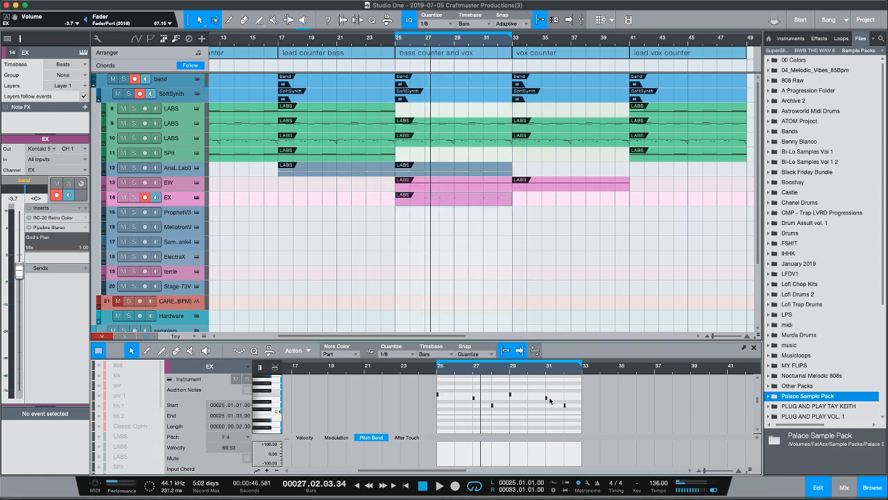
Lower the EX notes by one octave and set the EX volume to about -14.7 dB during playback
{"action": "key", "text": "space"}
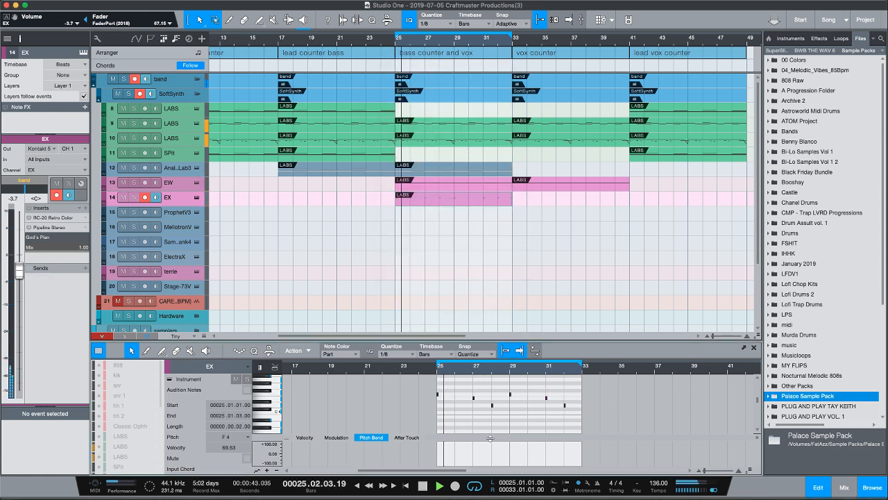
{"action": "scroll", "coordinate": [612, 427], "scroll_direction": "up", "scroll_amount": 3}
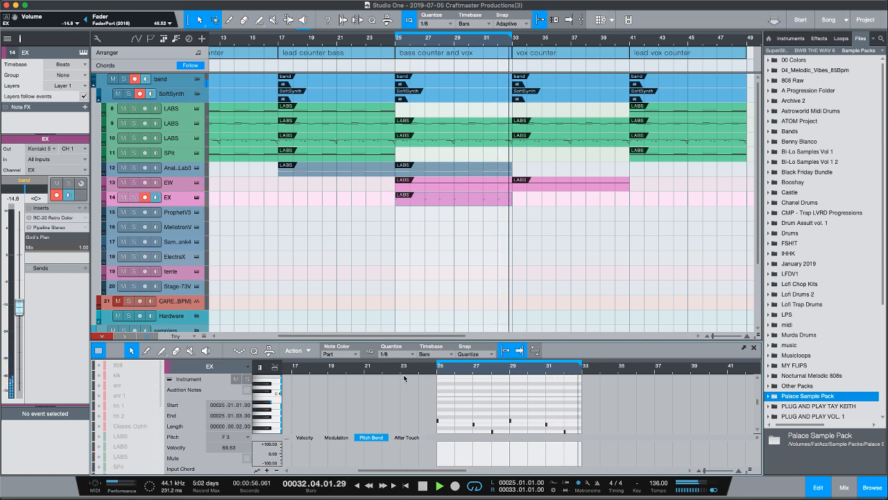
{"action": "key", "text": "space"}
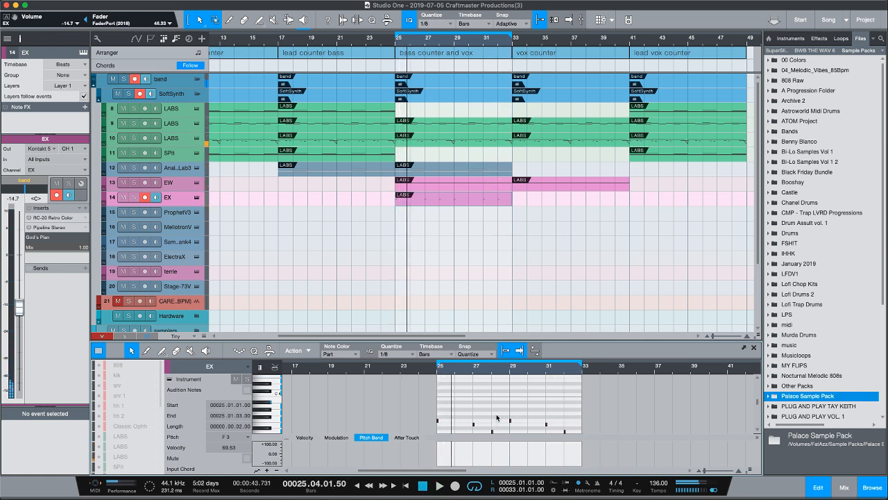
Duplicate the EX part to bars 33 to 41, and duplicate the EW and EX parts together to bars 41 to 49
{"action": "key", "text": "d"}
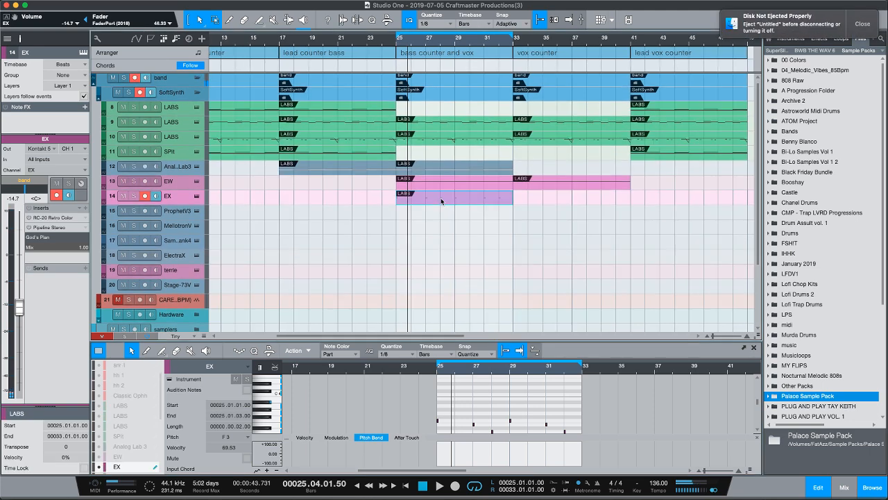
{"action": "left_click_drag", "start_coordinate": [653, 207], "coordinate": [557, 177]}
{"action": "key", "text": "d"}
{"action": "scroll", "coordinate": [538, 37], "scroll_direction": "up", "scroll_amount": 2}
{"action": "scroll", "coordinate": [538, 37], "scroll_direction": "down", "scroll_amount": 5}
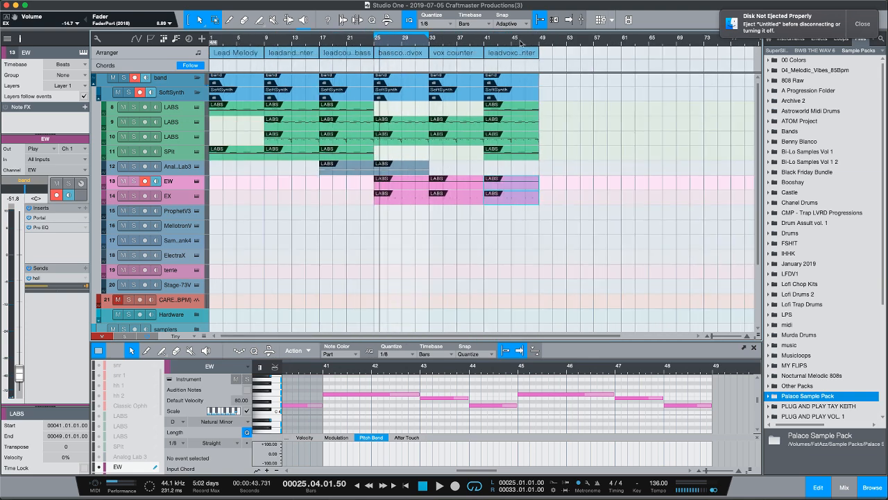
Extend the loop range to bars 1 to 49 and play through the arrangement
{"action": "left_click_drag", "start_coordinate": [375, 36], "coordinate": [188, 34]}
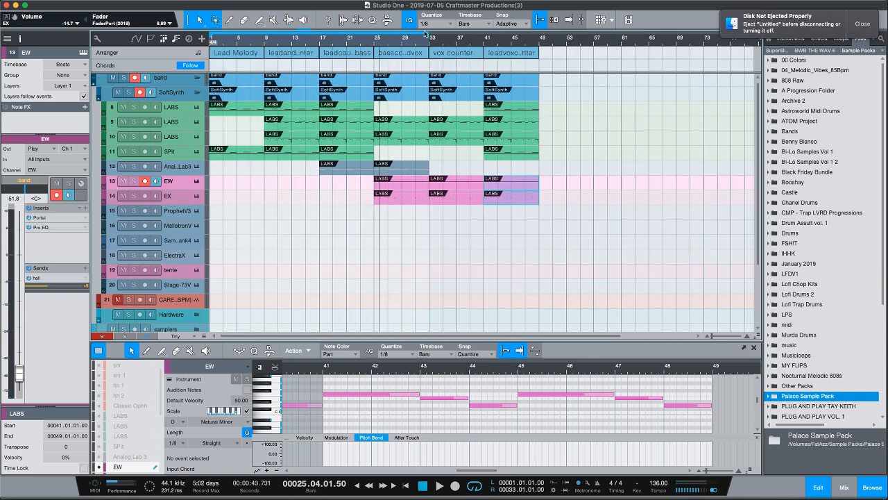
{"action": "left_click_drag", "start_coordinate": [430, 36], "coordinate": [539, 54]}
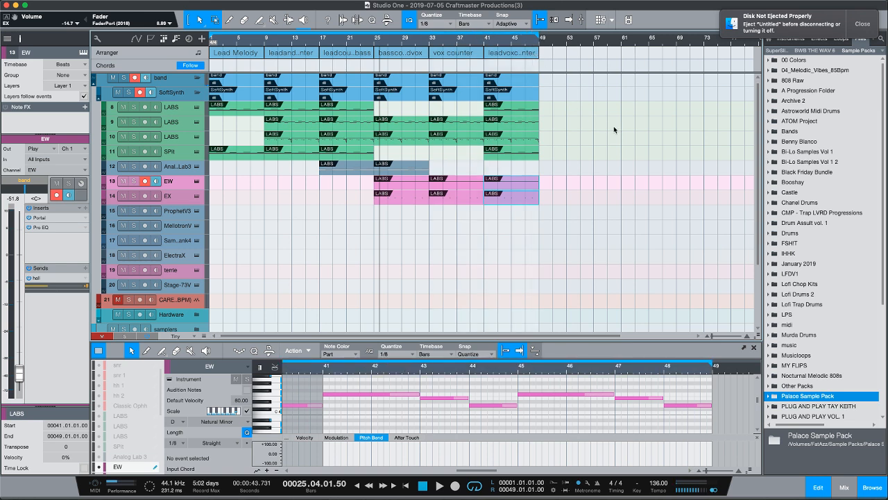
{"action": "key", "text": "space"}
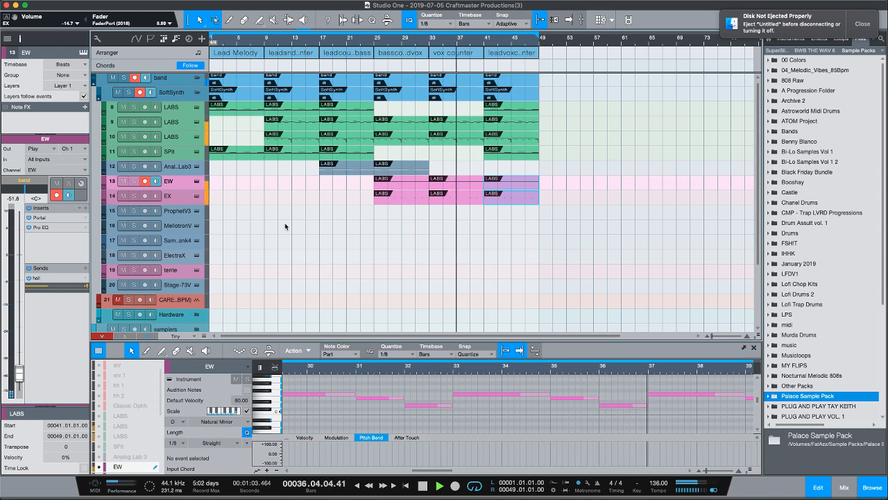
Show the mixer and lower the hall channel's volume to about -3.5 dB during playback
{"action": "key", "text": "F3"}
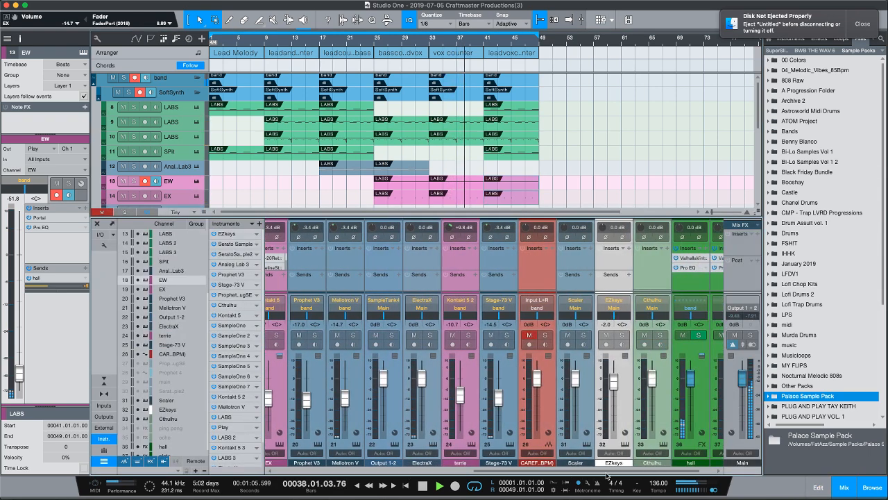
{"action": "left_click_drag", "start_coordinate": [607, 474], "coordinate": [619, 472]}
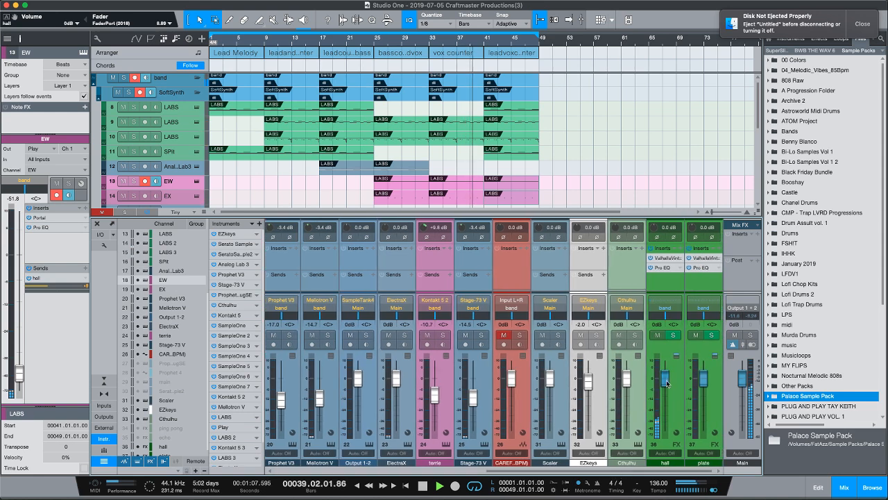
{"action": "left_click_drag", "start_coordinate": [666, 382], "coordinate": [667, 389]}
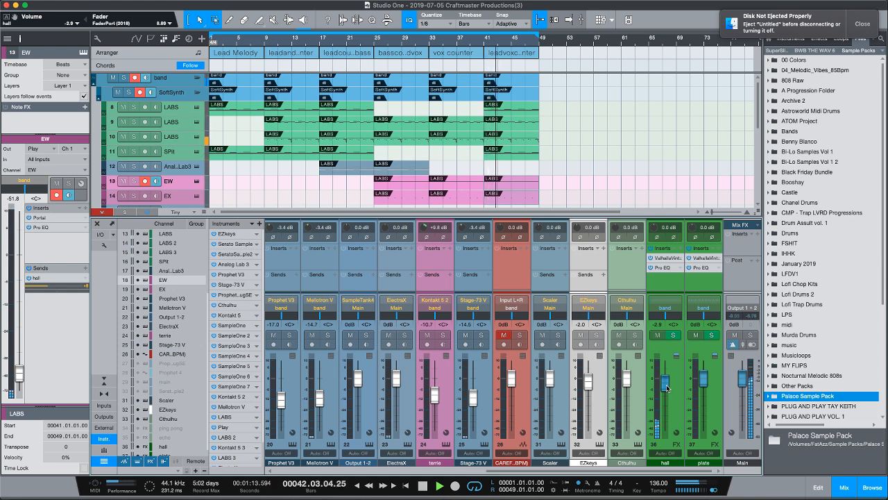
{"action": "left_click_drag", "start_coordinate": [667, 388], "coordinate": [667, 389]}
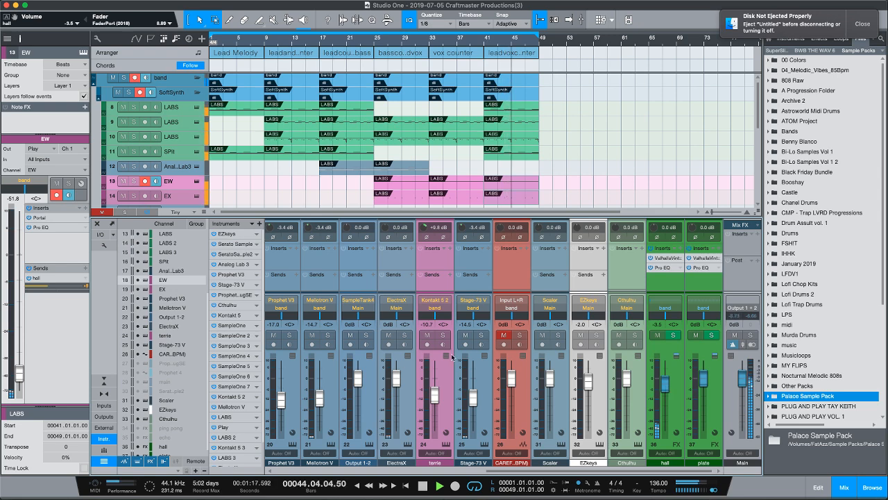
Enlarge the mixer and its inserts area to examine the band channel's effects, with playback stopped
{"action": "left_click_drag", "start_coordinate": [553, 471], "coordinate": [274, 472]}
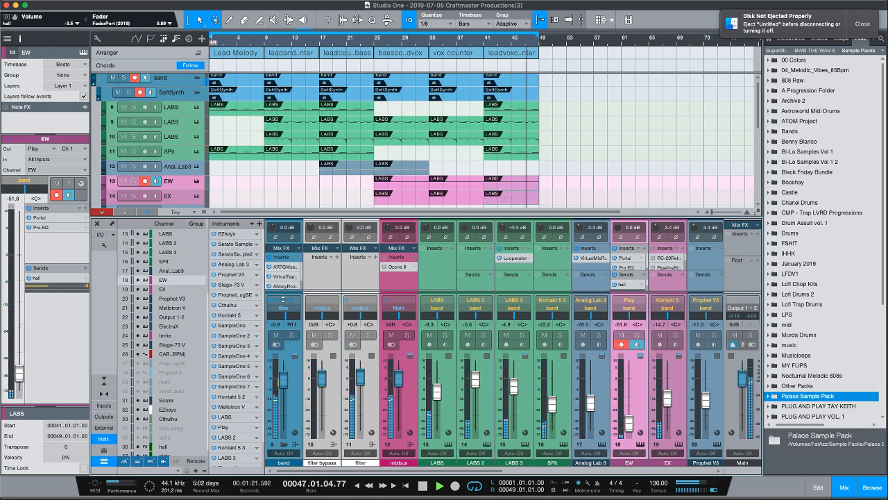
{"action": "left_click_drag", "start_coordinate": [284, 292], "coordinate": [283, 335]}
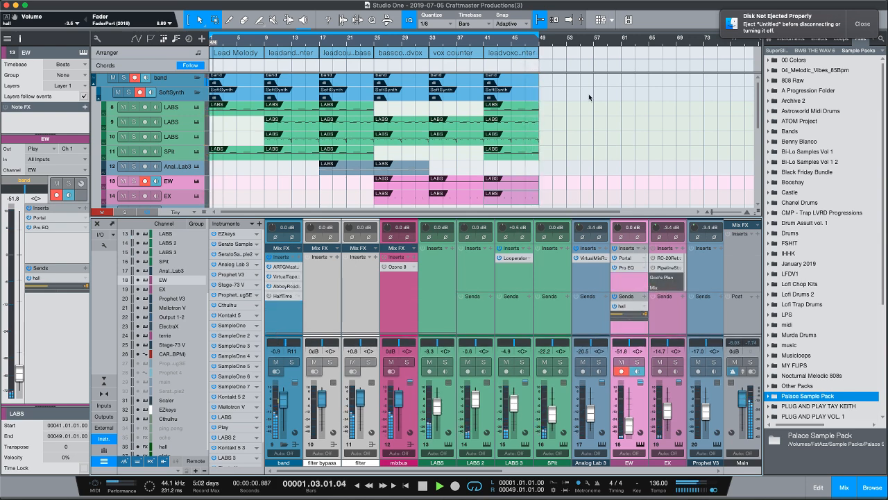
{"action": "key", "text": "space"}
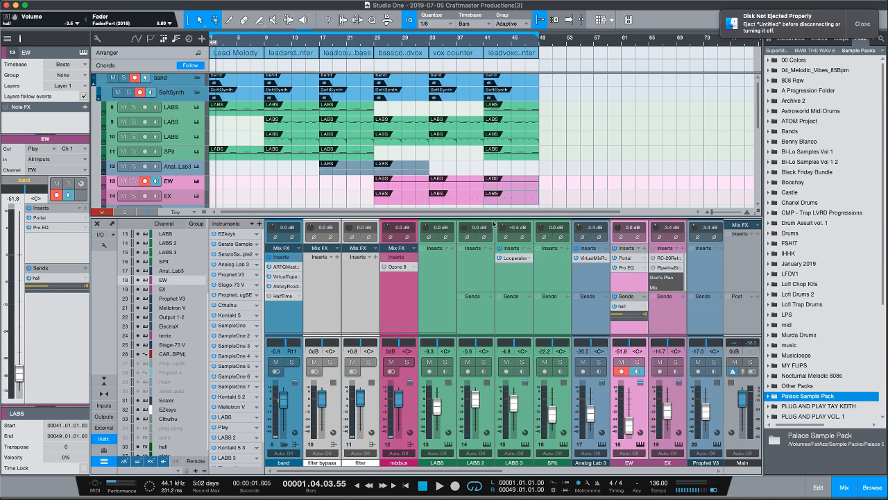
{"action": "left_click_drag", "start_coordinate": [494, 229], "coordinate": [489, 293]}
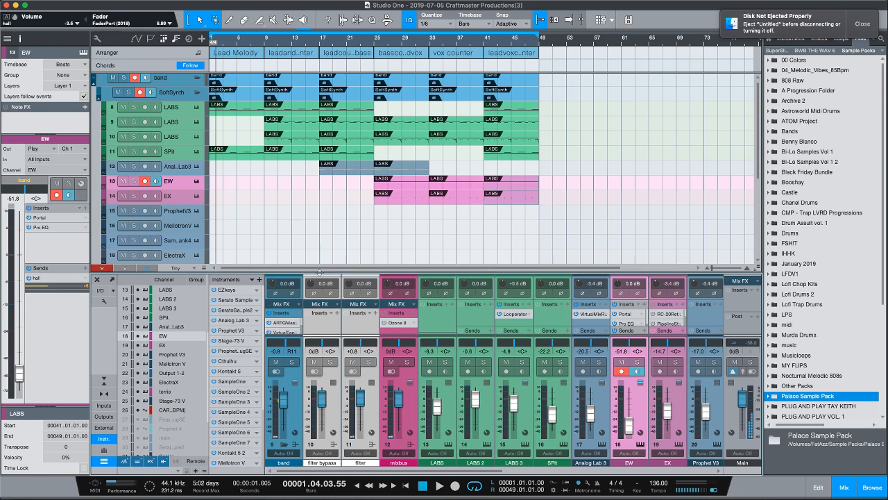
{"action": "left_click_drag", "start_coordinate": [325, 272], "coordinate": [325, 105]}
{"action": "scroll", "coordinate": [325, 117], "scroll_direction": "up", "scroll_amount": 1}
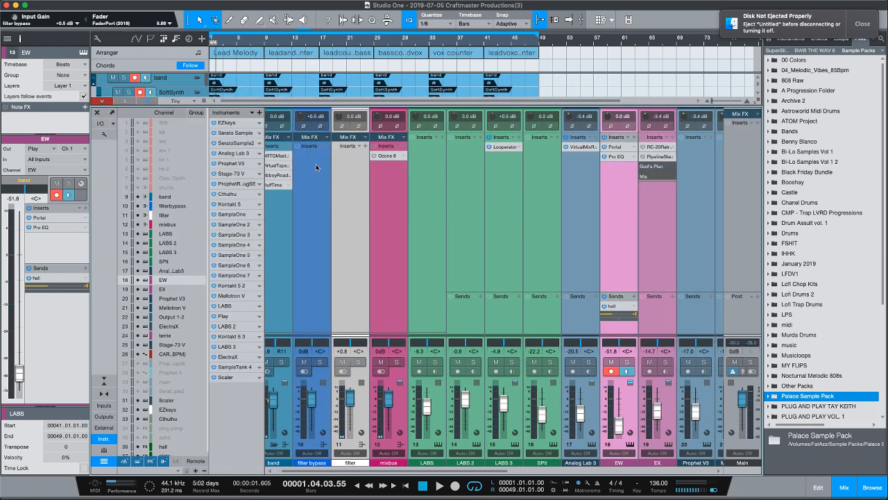
{"action": "scroll", "coordinate": [319, 169], "scroll_direction": "left", "scroll_amount": 1}
{"action": "scroll", "coordinate": [300, 102], "scroll_direction": "right", "scroll_amount": 1}
{"action": "scroll", "coordinate": [300, 102], "scroll_direction": "left", "scroll_amount": 1}
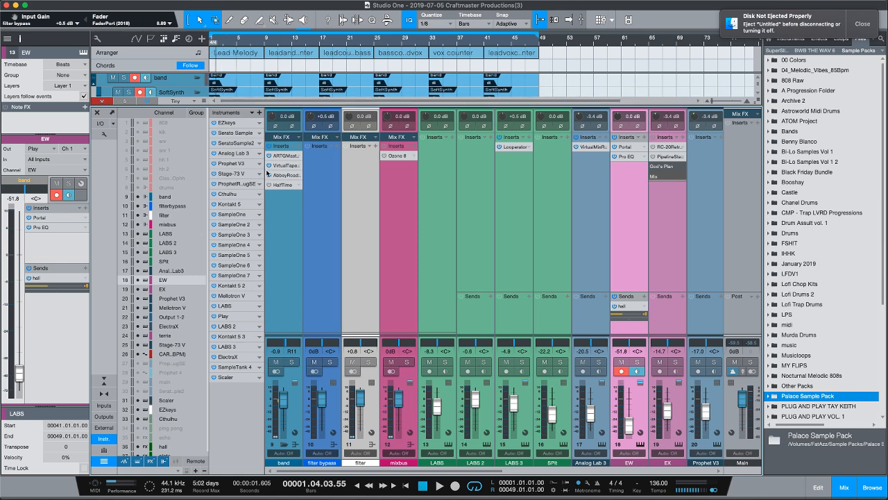
{"action": "scroll", "coordinate": [287, 157], "scroll_direction": "right", "scroll_amount": 1}
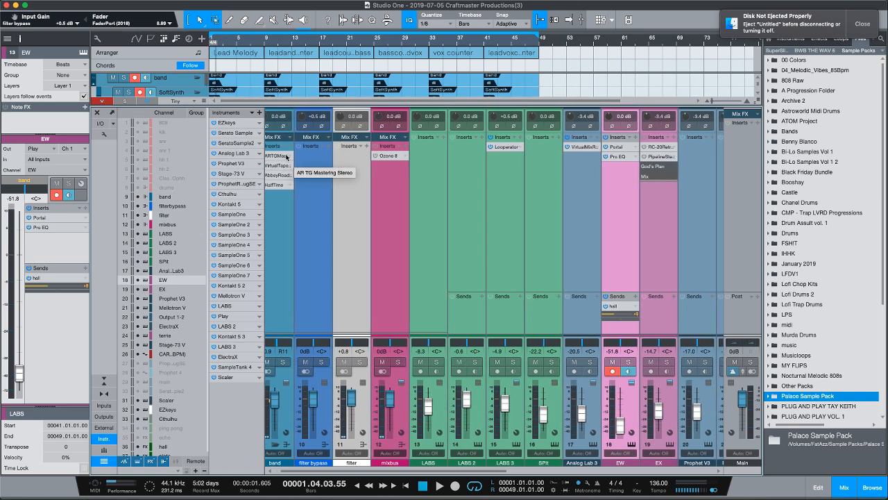
{"action": "scroll", "coordinate": [287, 157], "scroll_direction": "left", "scroll_amount": 1}
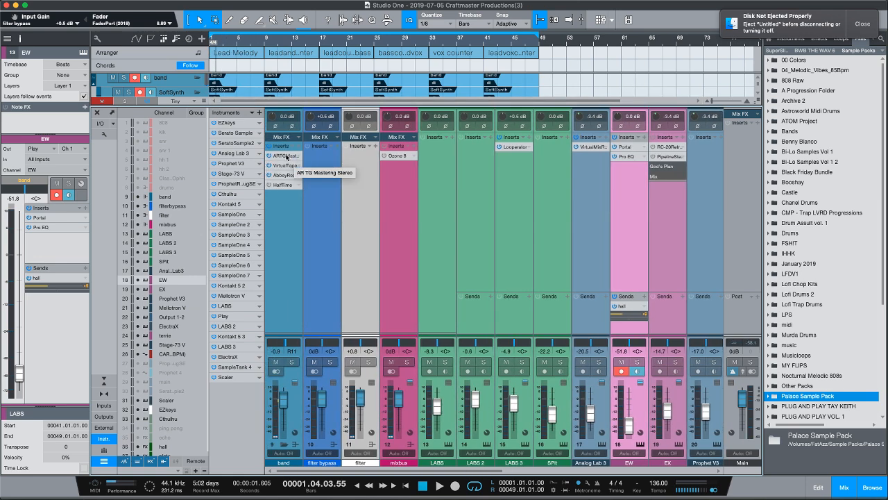
Open the AR TG Mastering Stereo insert on the band channel and listen to the song from bar 25
{"action": "left_click", "coordinate": [285, 156]}
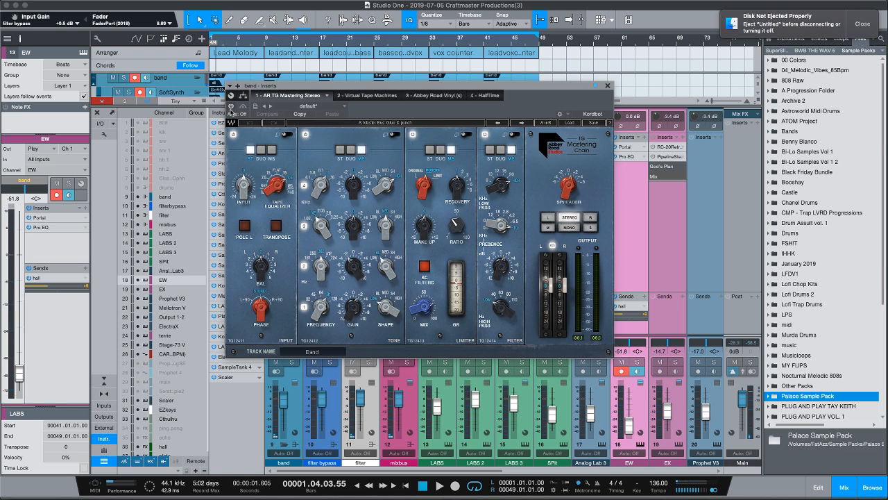
{"action": "key", "text": "space"}
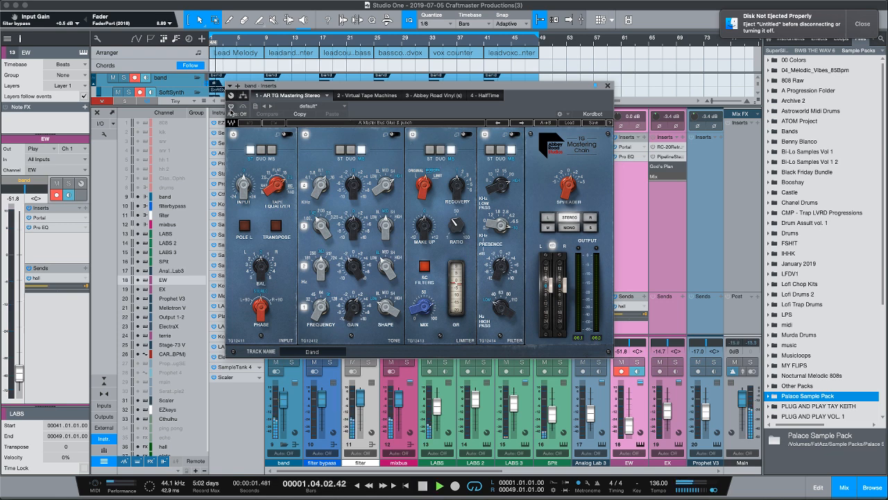
{"action": "left_click", "coordinate": [375, 43]}
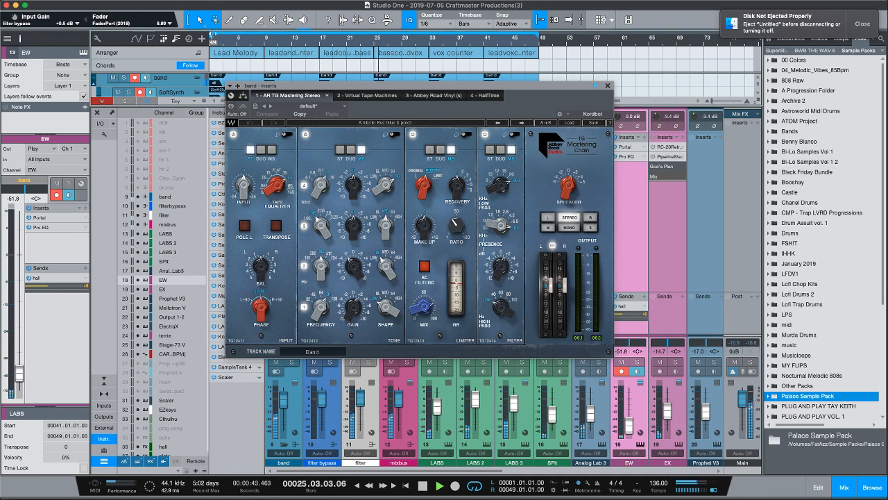
Loop bars 25 to 49 and compare the sound with the AR TG Mastering insert bypassed and active
{"action": "left_click_drag", "start_coordinate": [323, 47], "coordinate": [372, 55]}
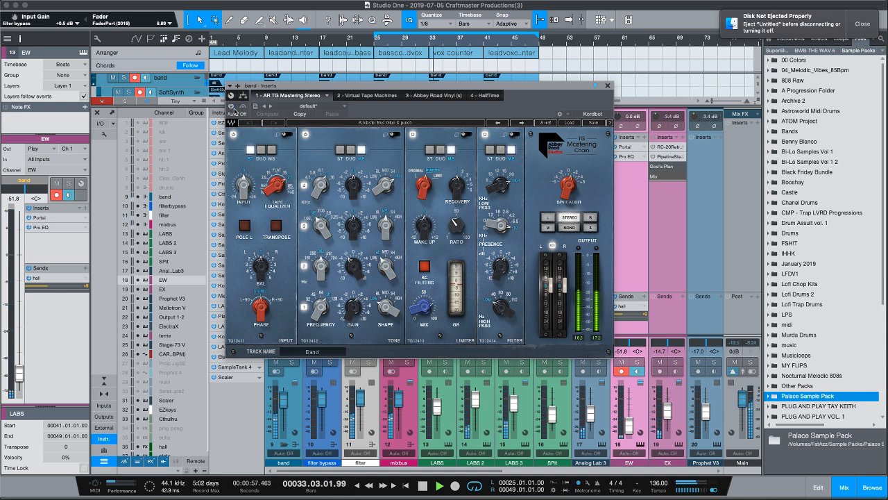
{"action": "key", "text": "space"}
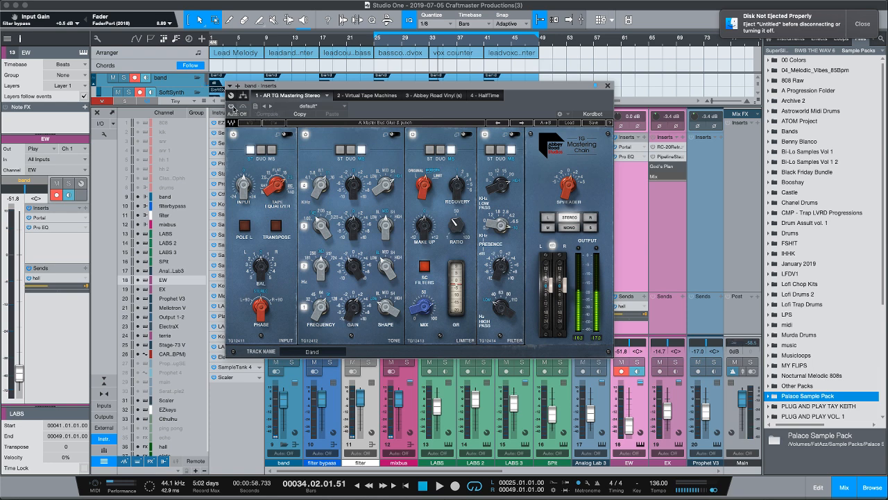
{"action": "key", "text": "space"}
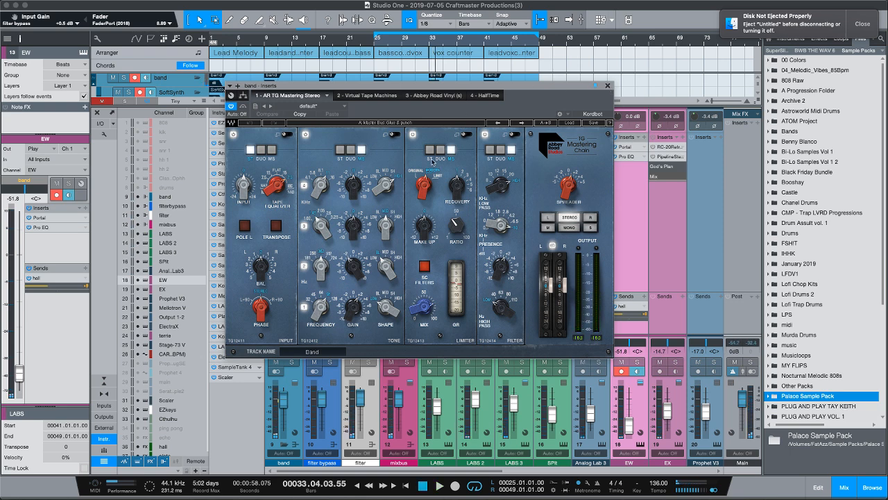
Look at the band channel's Virtual Tape Machines and Abbey Road Vinyl inserts, and close the insert window
{"action": "left_click", "coordinate": [368, 96]}
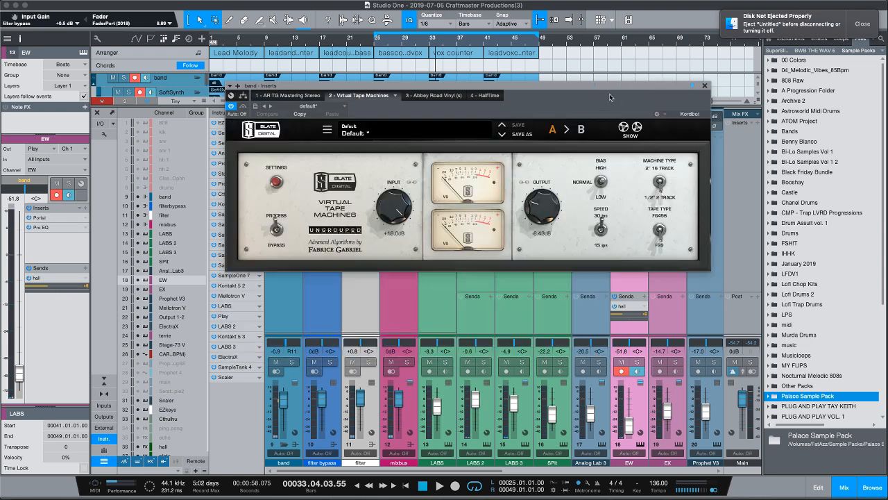
{"action": "left_click", "coordinate": [432, 95]}
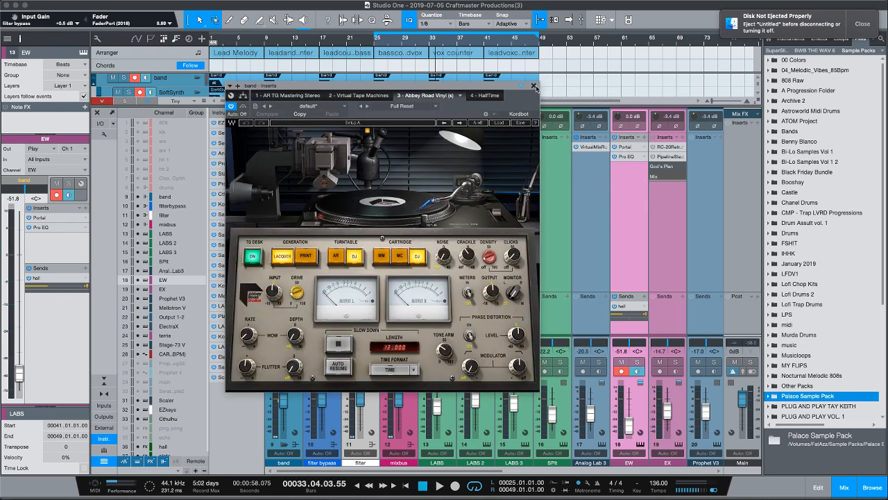
{"action": "left_click", "coordinate": [534, 86]}
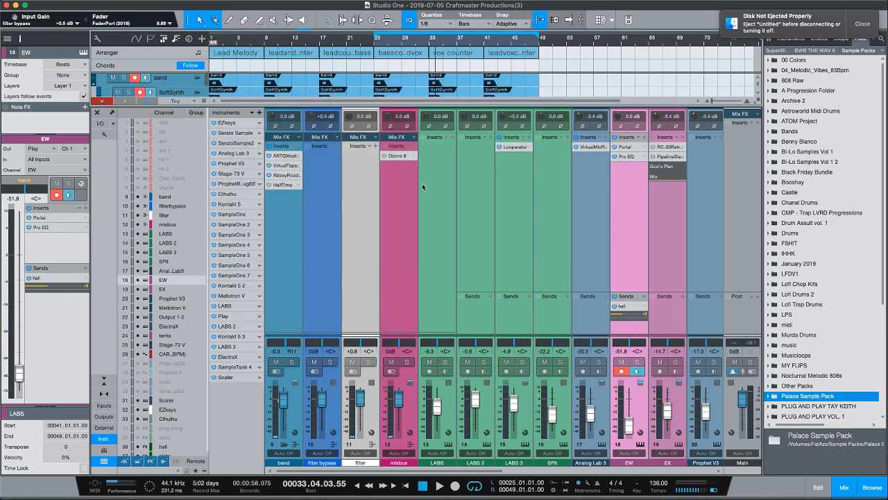
Open the band's AR TG Mastering, Virtual Tape Machines and Abbey Road Vinyl inserts in separate windows spread across the screen
{"action": "double_click", "coordinate": [284, 156]}
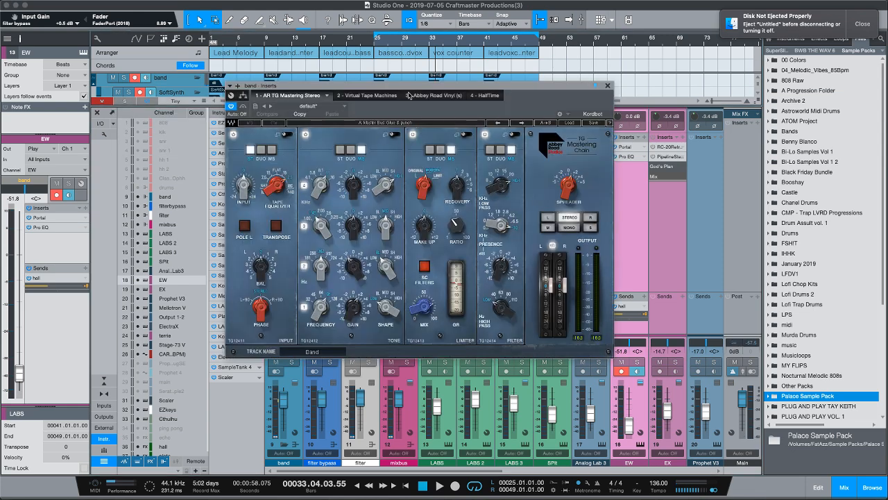
{"action": "left_click_drag", "start_coordinate": [397, 86], "coordinate": [709, 67]}
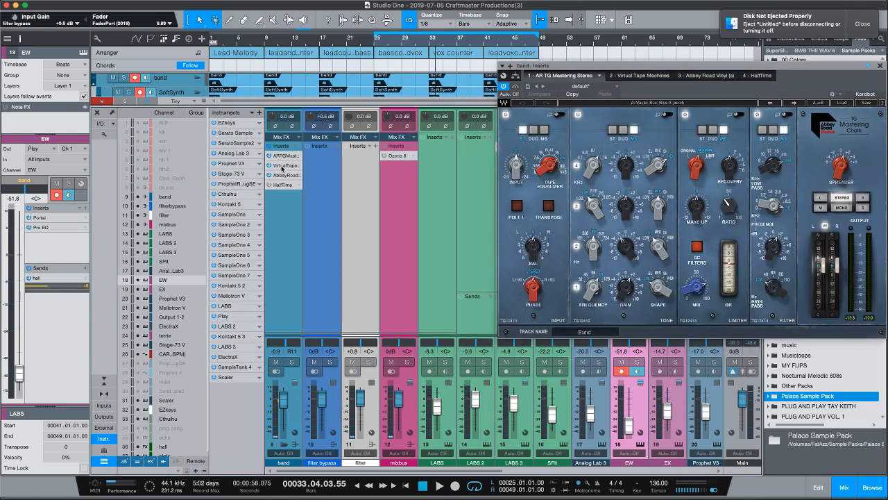
{"action": "double_click", "coordinate": [282, 166]}
{"action": "left_click_drag", "start_coordinate": [513, 90], "coordinate": [689, 314]}
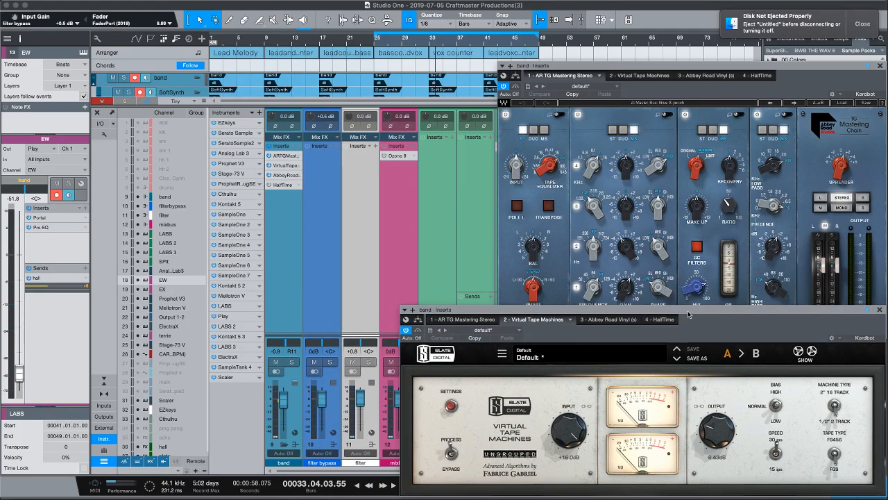
{"action": "double_click", "coordinate": [282, 176]}
{"action": "left_click_drag", "start_coordinate": [382, 91], "coordinate": [160, 196]}
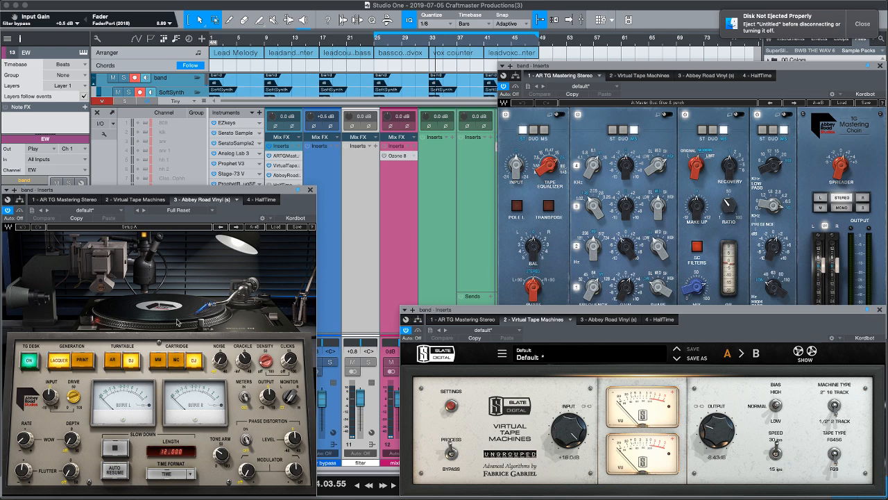
Close the Virtual Tape Machines window and set Abbey Road Vinyl's crackle level to about -9.6 dB, checking it in playback
{"action": "left_click_drag", "start_coordinate": [576, 312], "coordinate": [462, 287]}
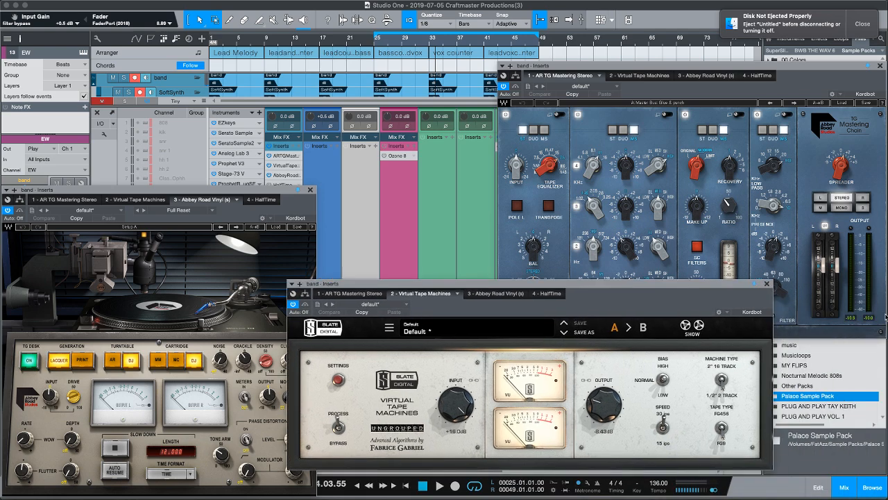
{"action": "left_click", "coordinate": [767, 284]}
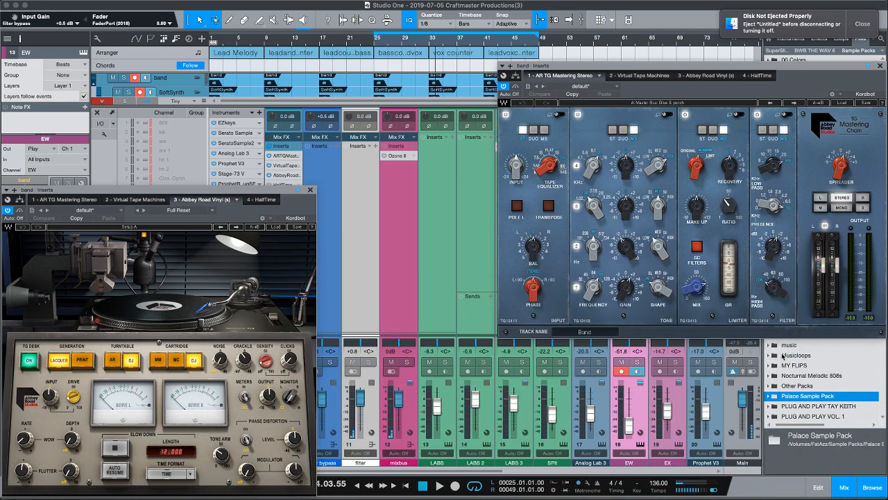
{"action": "left_click_drag", "start_coordinate": [242, 364], "coordinate": [243, 356]}
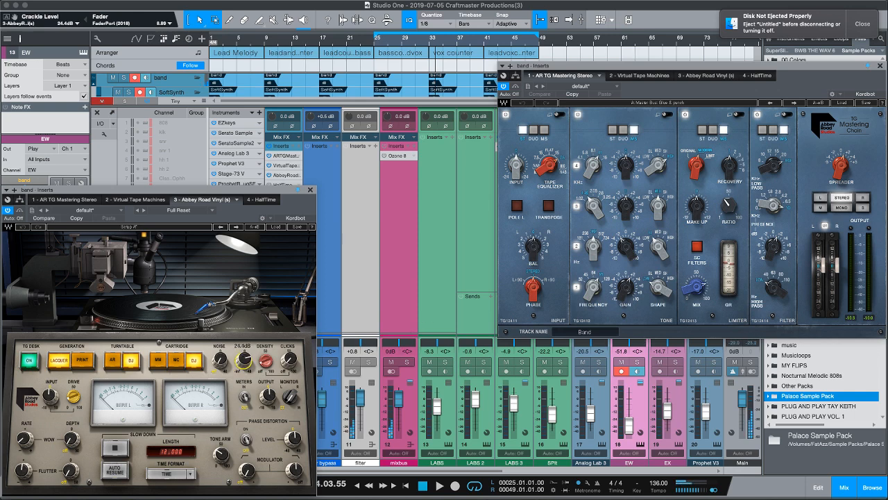
{"action": "left_click_drag", "start_coordinate": [243, 359], "coordinate": [243, 368]}
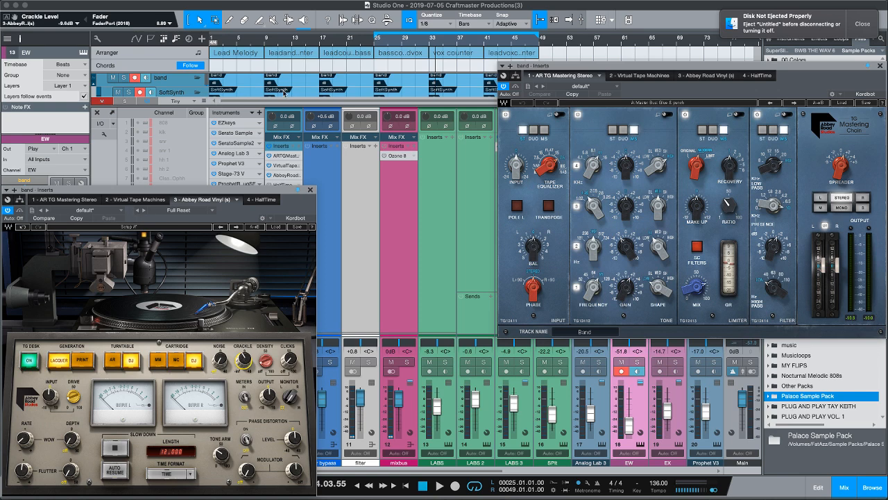
{"action": "key", "text": "space"}
{"action": "key", "text": "space"}
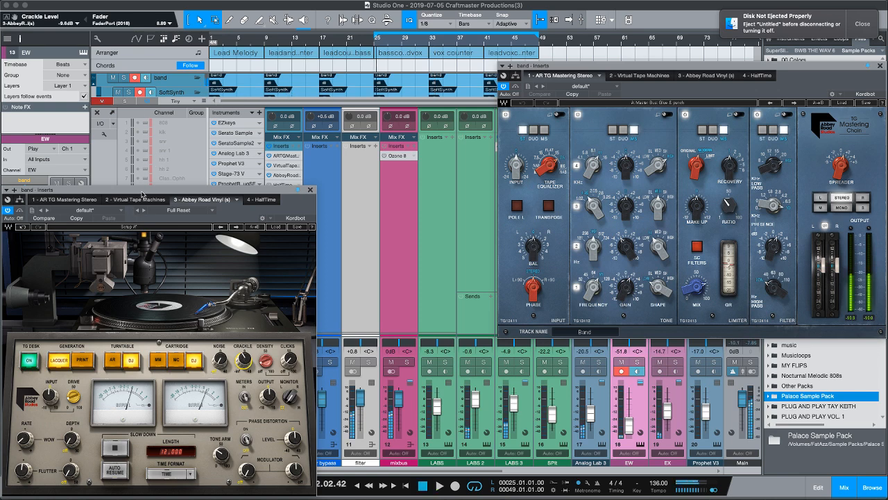
Try a stronger wow effect on Abbey Road Vinyl during playback, adjusting the depth and raising the rate to about 47
{"action": "left_click_drag", "start_coordinate": [142, 191], "coordinate": [221, 136]}
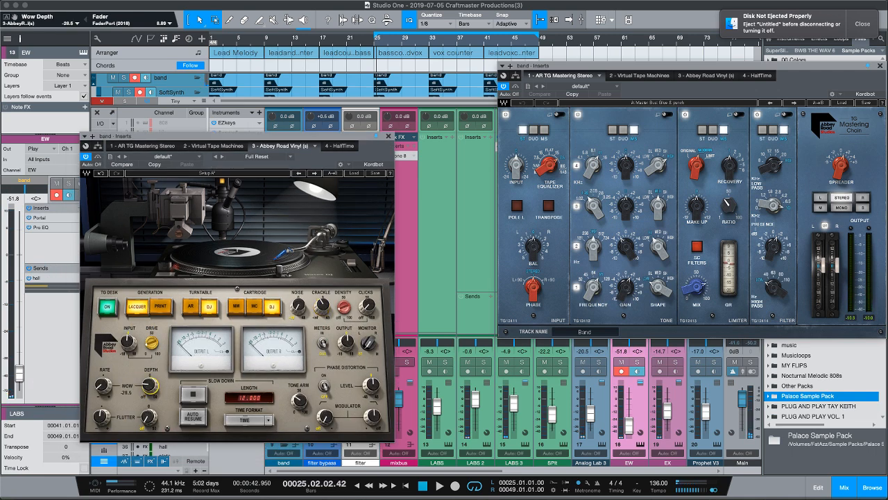
{"action": "key", "text": "space"}
{"action": "left_click_drag", "start_coordinate": [151, 391], "coordinate": [150, 358]}
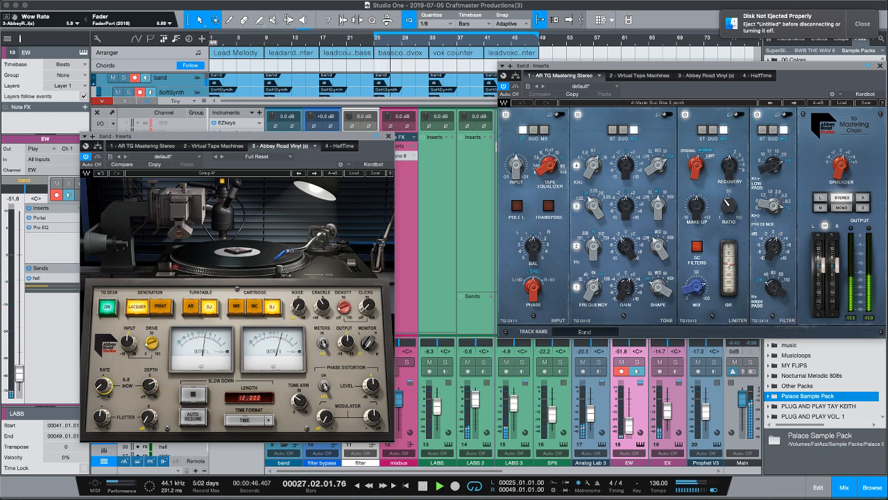
{"action": "mouse_move", "coordinate": [103, 386]}
{"action": "left_mouse_down"}
{"action": "mouse_move", "coordinate": [102, 362]}
{"action": "mouse_move", "coordinate": [106, 385]}
{"action": "left_mouse_up"}
{"action": "key", "text": "space"}
{"action": "key", "text": "space"}
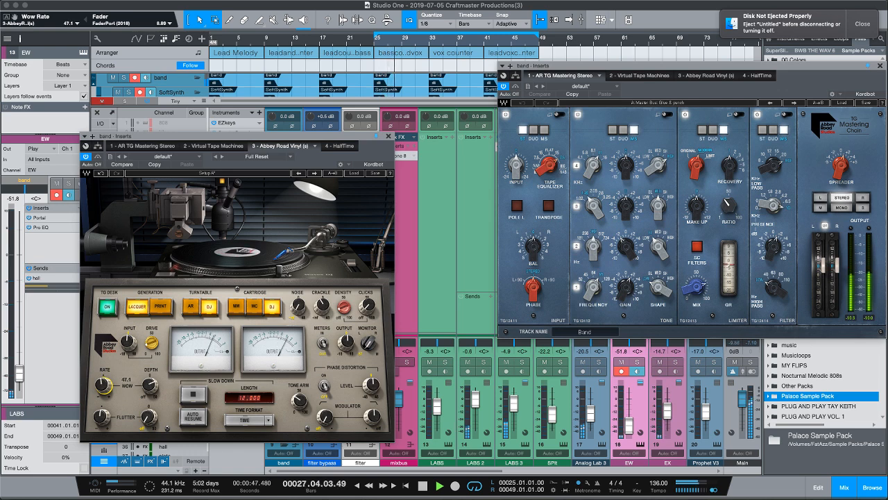
Turn Abbey Road Vinyl's wow rate and wow depth back down while listening, and stop playback
{"action": "left_click_drag", "start_coordinate": [104, 386], "coordinate": [104, 391]}
{"action": "key", "text": "space"}
{"action": "key", "text": "space"}
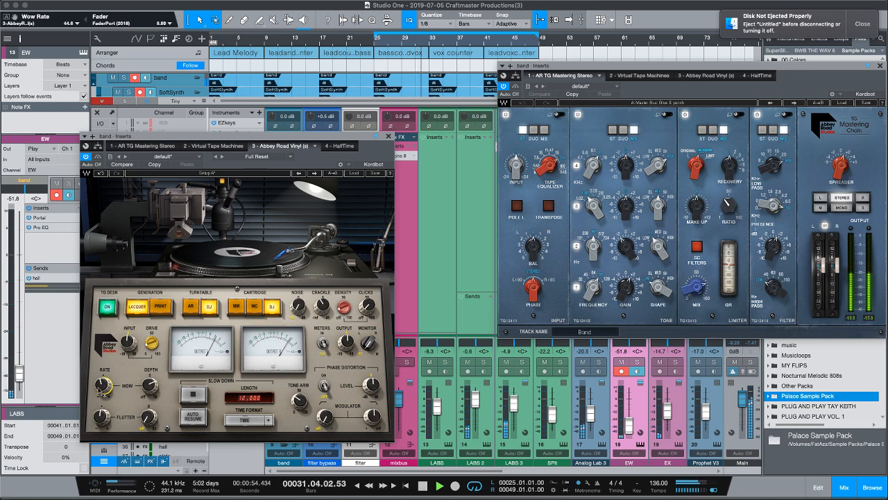
{"action": "left_click_drag", "start_coordinate": [106, 385], "coordinate": [106, 403]}
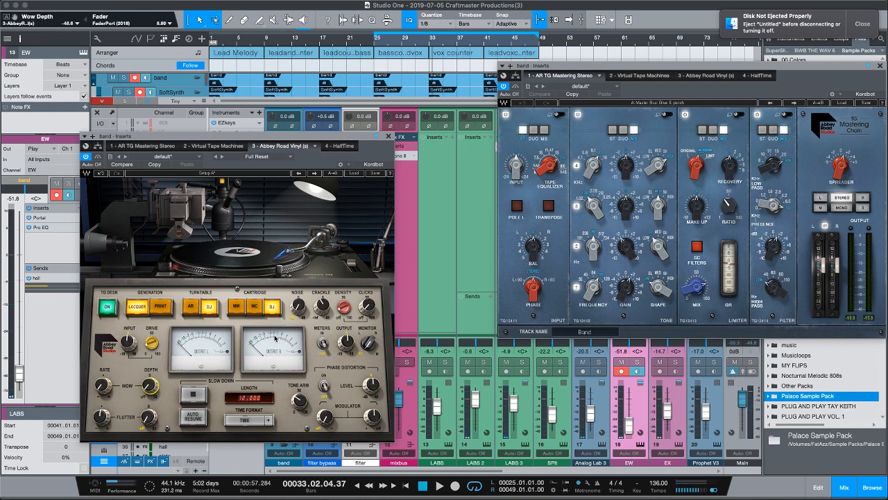
{"action": "key", "text": "space"}
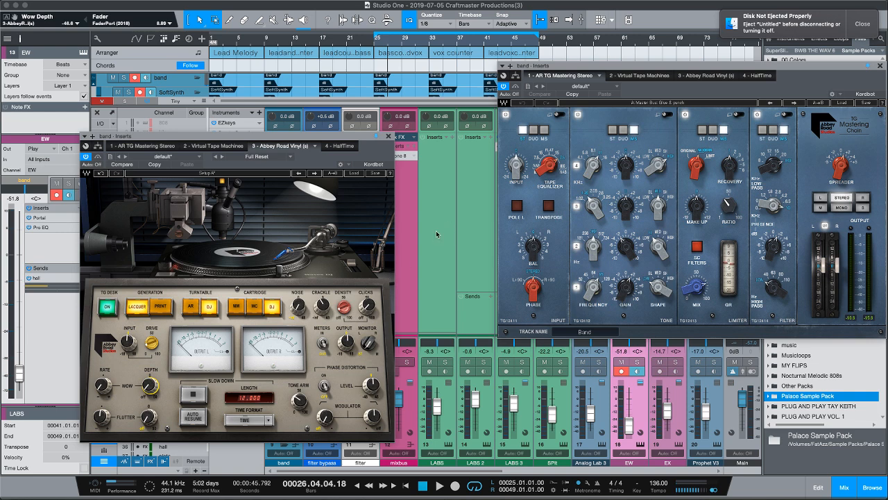
Adjust Abbey Road Vinyl's noise level to about -4.1 dB and its output to about -3.5 dB while the loop plays
{"action": "left_click_drag", "start_coordinate": [368, 307], "coordinate": [368, 304]}
{"action": "left_click_drag", "start_coordinate": [302, 306], "coordinate": [301, 288]}
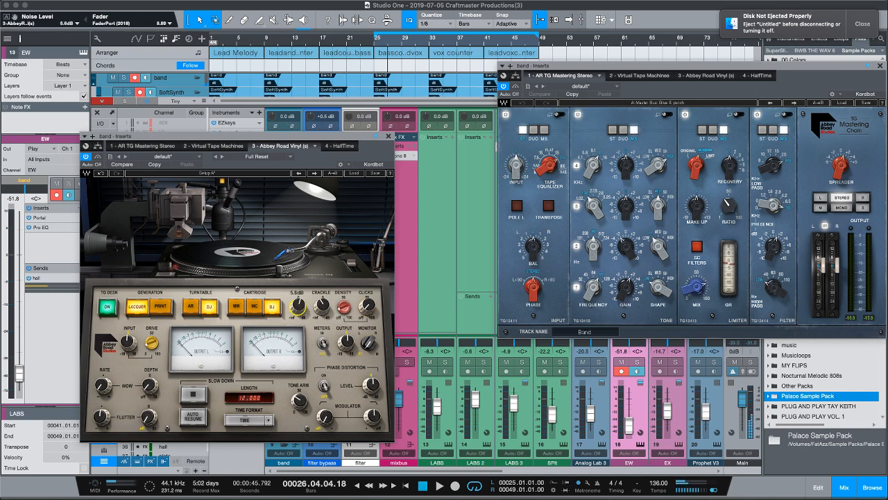
{"action": "key", "text": "space"}
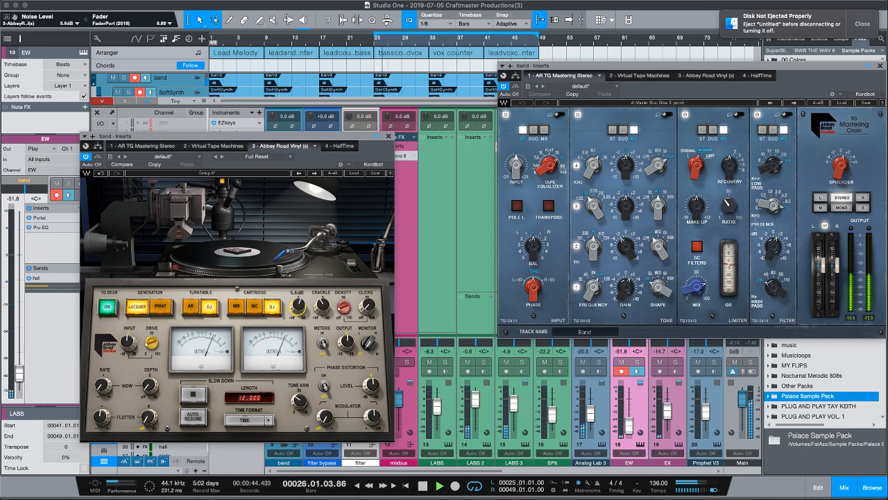
{"action": "left_click_drag", "start_coordinate": [298, 306], "coordinate": [298, 315]}
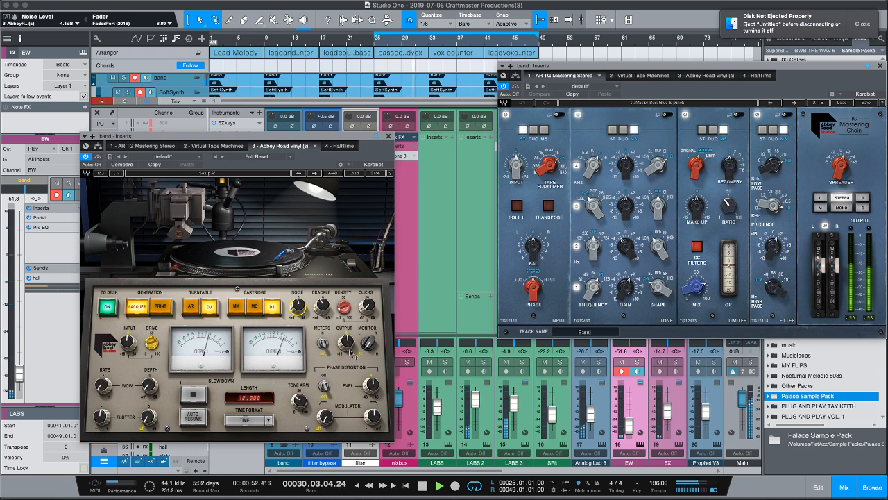
{"action": "left_click_drag", "start_coordinate": [349, 349], "coordinate": [350, 364]}
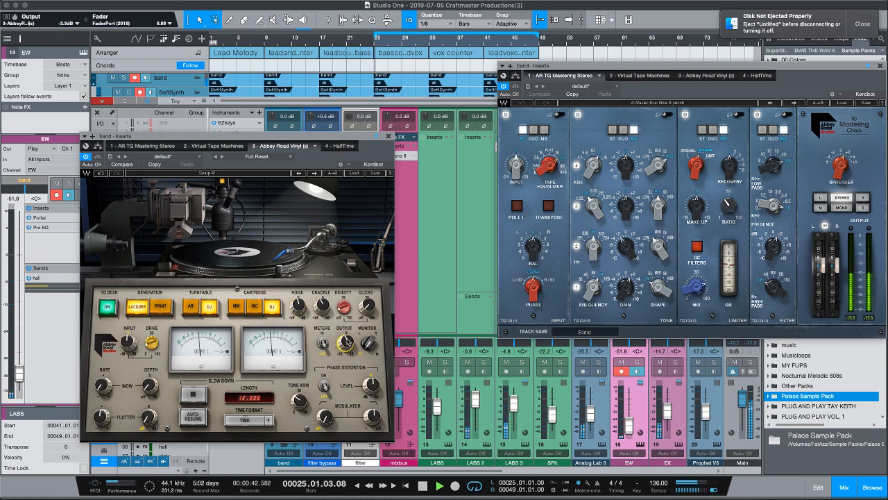
{"action": "key", "text": "space"}
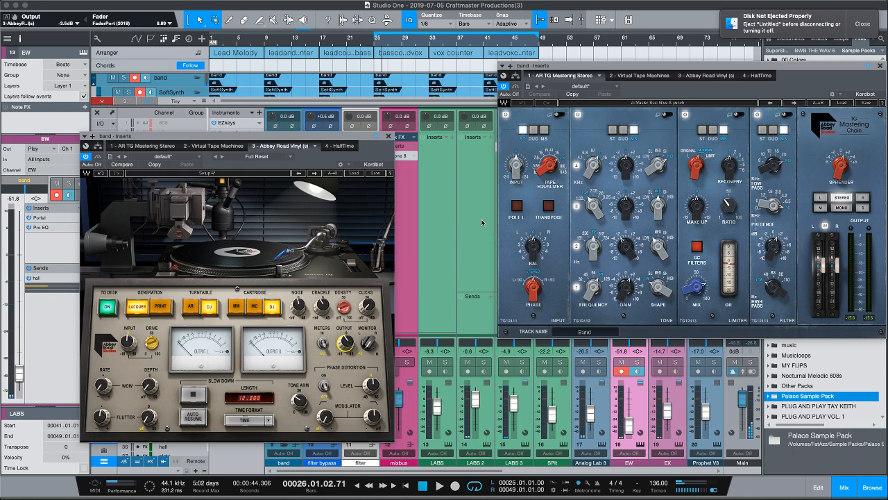
Close the remaining band insert windows and shrink the mixer to reveal the arrangement tracks
{"action": "left_click", "coordinate": [389, 136]}
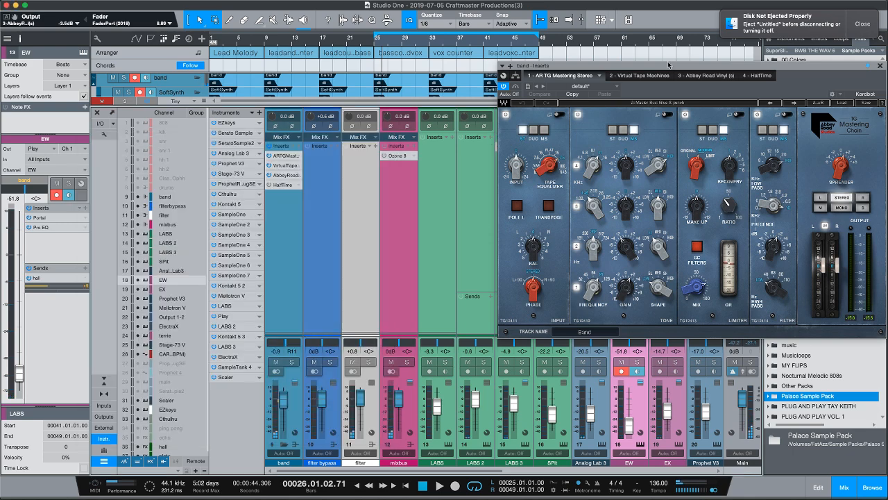
{"action": "left_click_drag", "start_coordinate": [668, 65], "coordinate": [440, 73]}
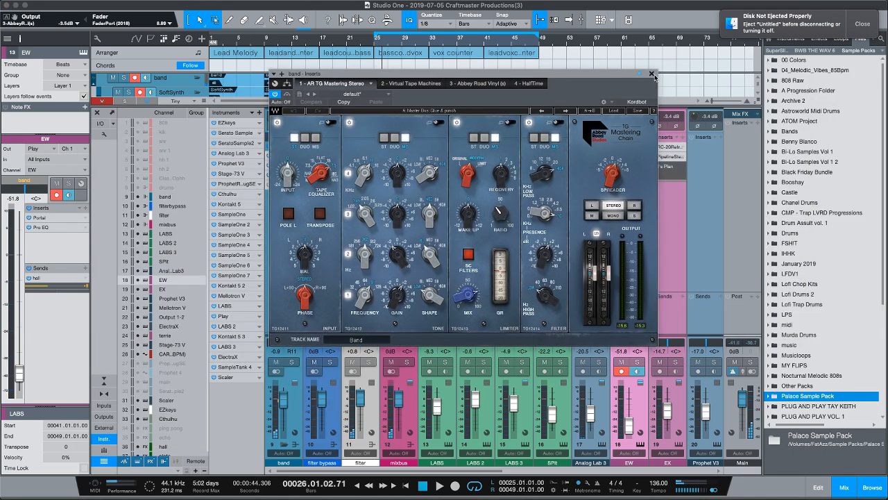
{"action": "left_click", "coordinate": [652, 74]}
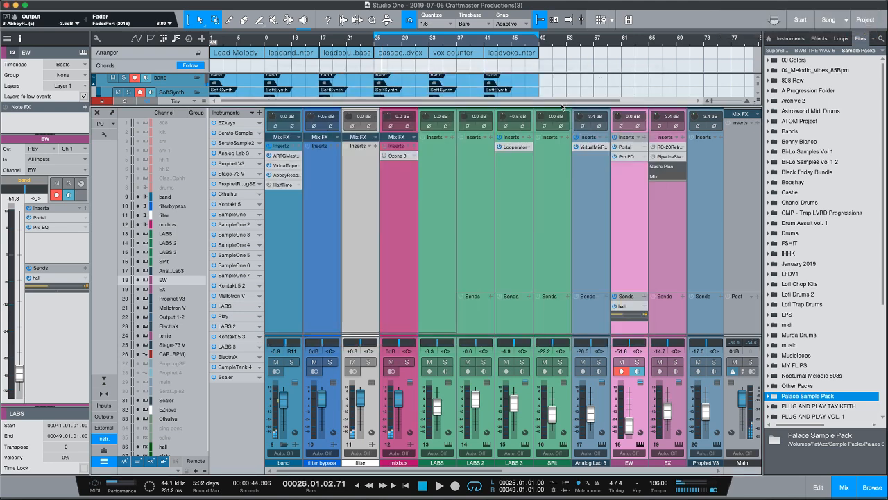
{"action": "left_click_drag", "start_coordinate": [560, 106], "coordinate": [596, 141]}
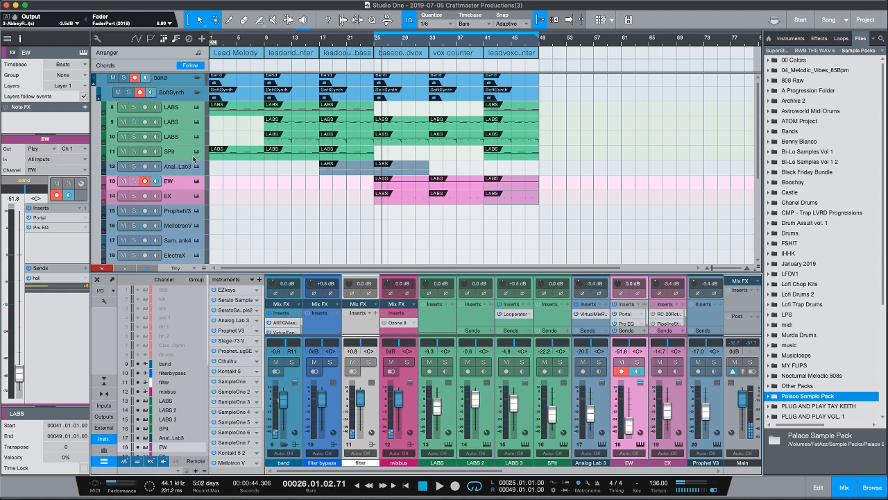
Merge the two adjacent Analog Lab 3 parts into one part spanning bars 17 to 33
{"action": "left_click", "coordinate": [238, 170]}
{"action": "left_click", "coordinate": [355, 174]}
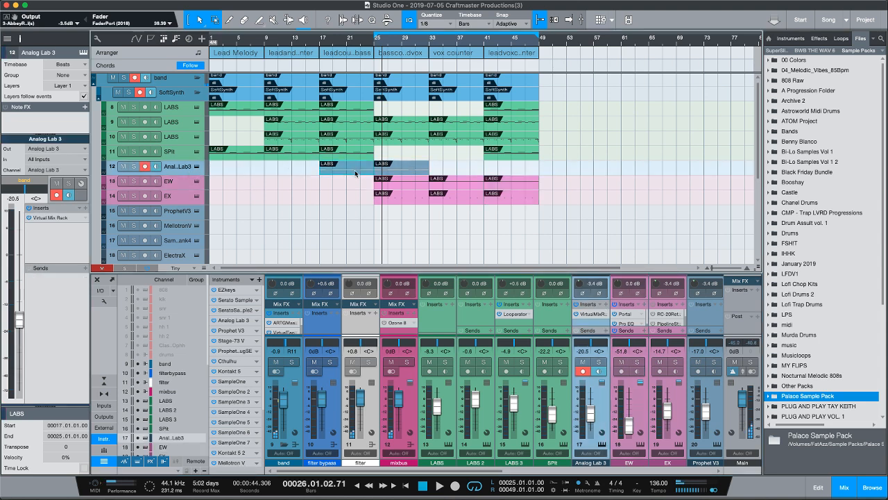
{"action": "left_click", "coordinate": [405, 171]}
{"action": "left_click", "coordinate": [342, 169]}
{"action": "key", "text": "g"}
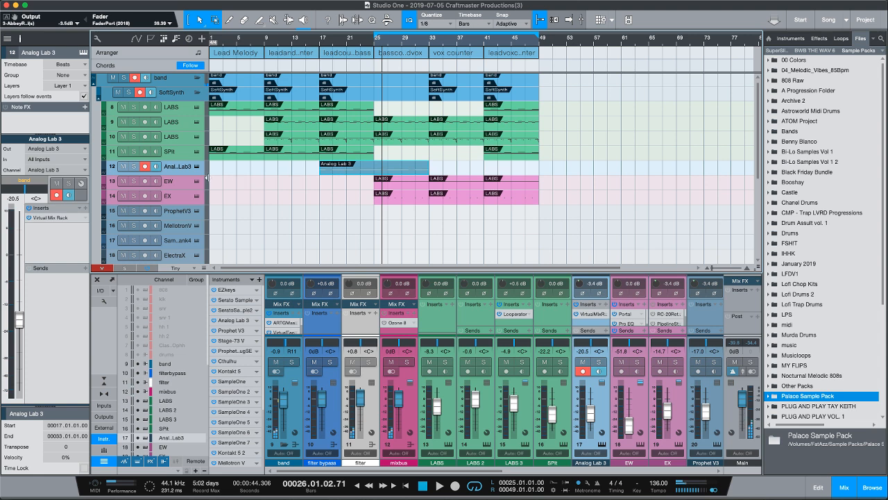
Enlarge the Analog Lab 3 track in the arrangement and insert Pipeline Stereo on its channel
{"action": "left_click_drag", "start_coordinate": [197, 175], "coordinate": [203, 223]}
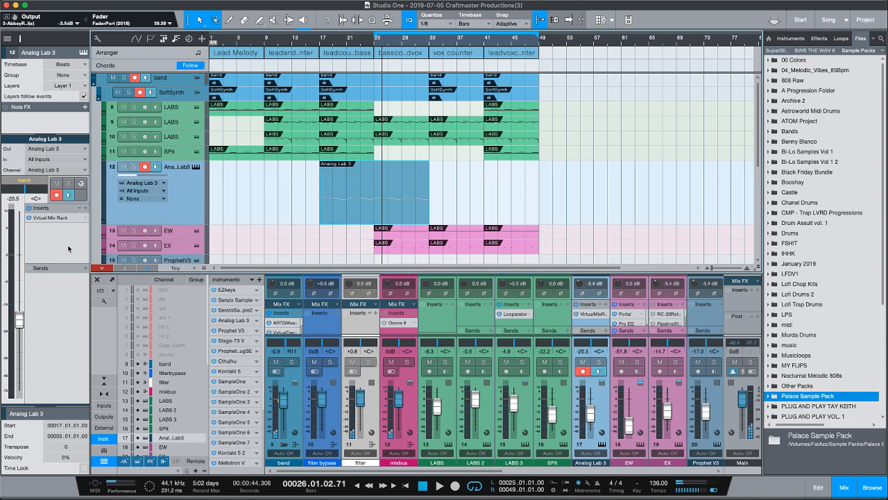
{"action": "left_click", "coordinate": [86, 208]}
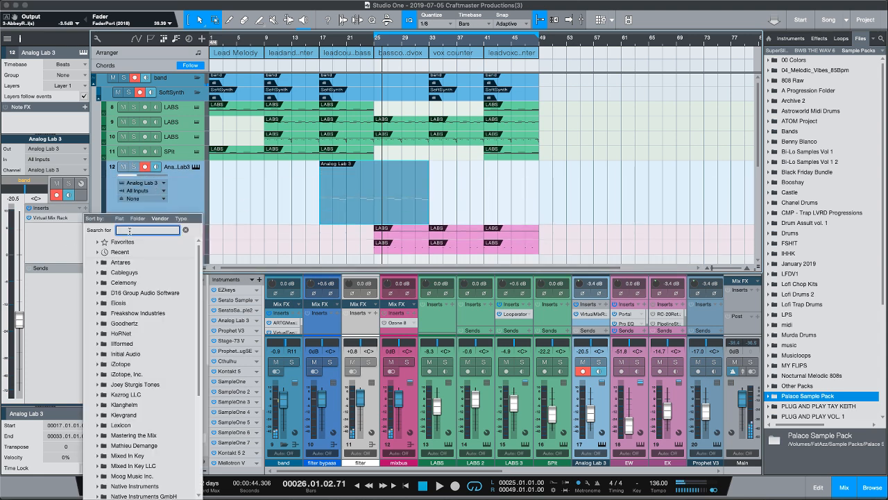
{"action": "type", "text": "pip"}
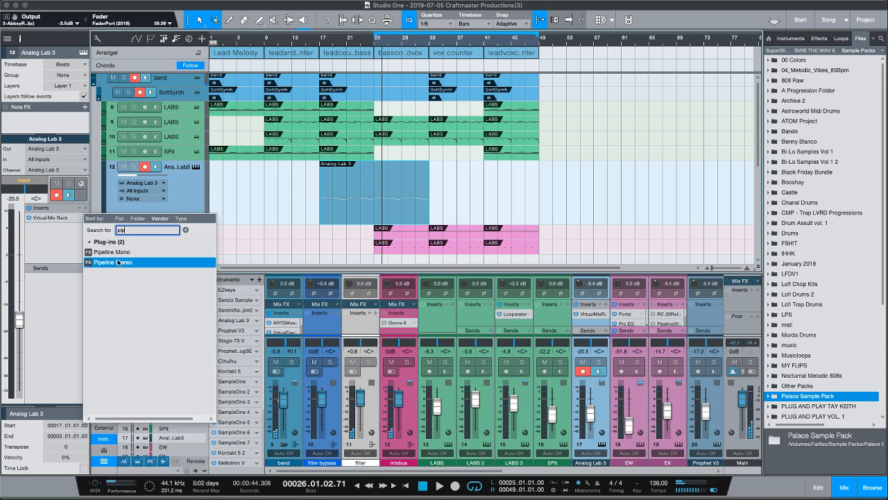
{"action": "left_click", "coordinate": [118, 262]}
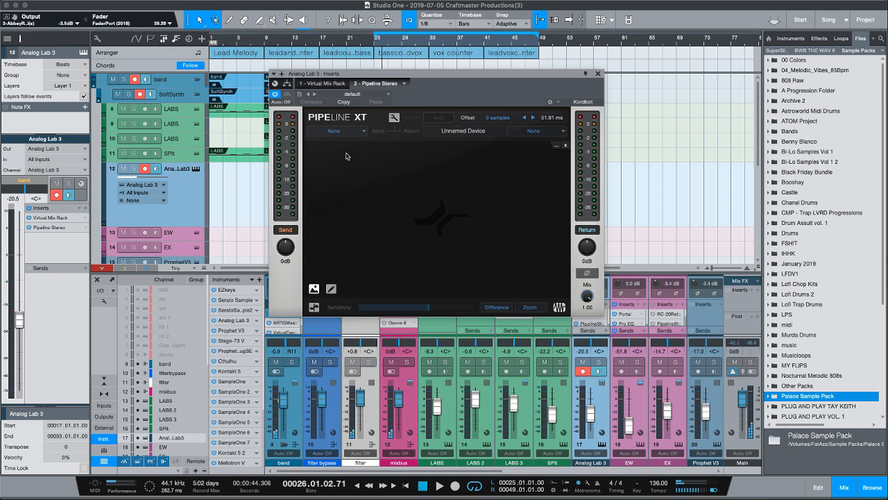
Route Pipeline's send to Sub 2 (Output 5 + 6) and its return to Input 1 (Input 3 + 4)
{"action": "left_click", "coordinate": [353, 134]}
{"action": "left_click", "coordinate": [382, 159]}
{"action": "left_click", "coordinate": [545, 132]}
{"action": "left_click", "coordinate": [355, 132]}
{"action": "left_click", "coordinate": [355, 132]}
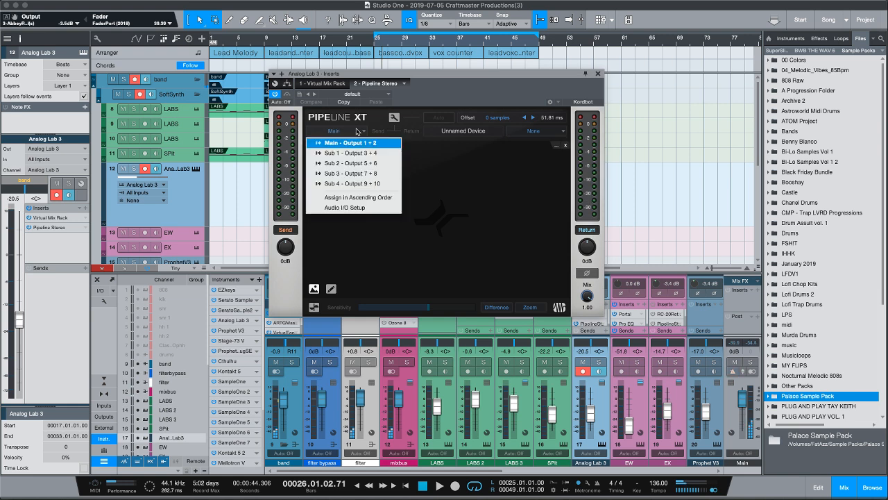
{"action": "left_click", "coordinate": [365, 164]}
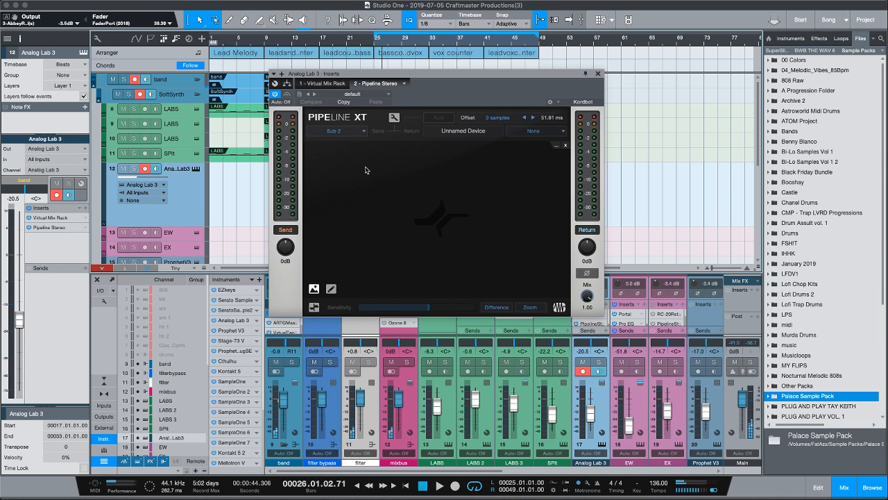
{"action": "left_click", "coordinate": [543, 132]}
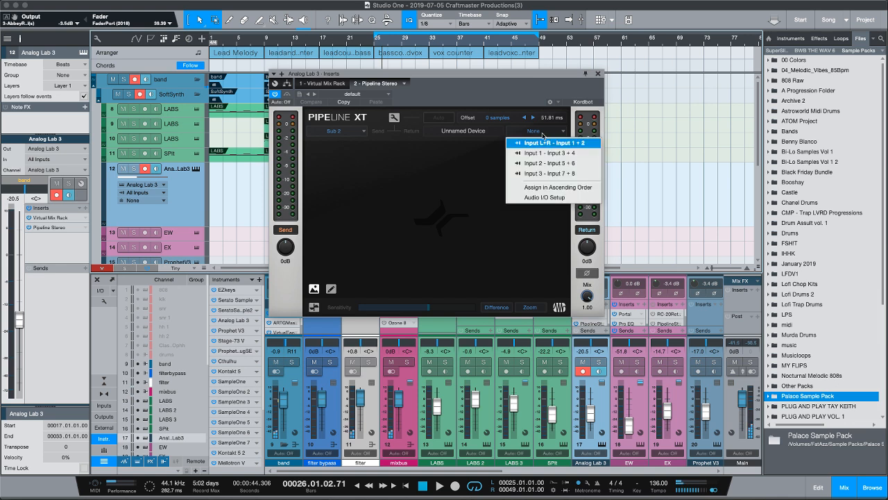
{"action": "left_click", "coordinate": [571, 160]}
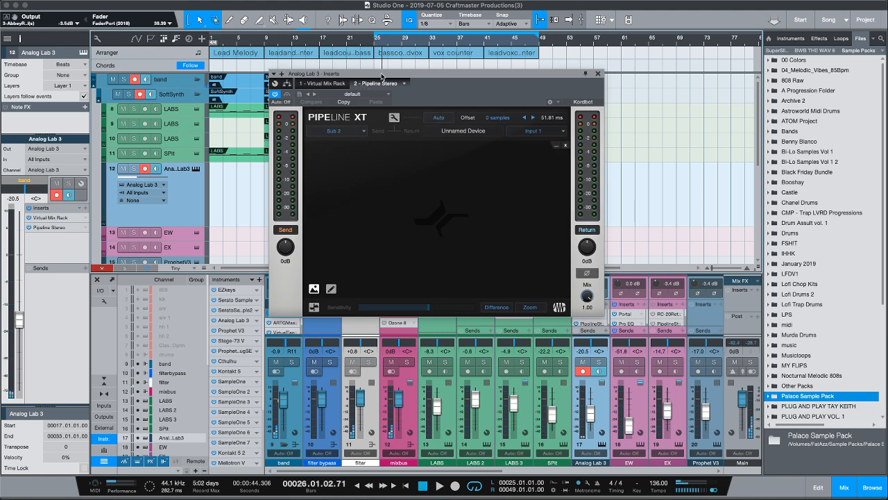
Play the song from bar 25 to compare Pipeline's send and return waveforms and levels, and stop playback
{"action": "left_click_drag", "start_coordinate": [381, 77], "coordinate": [376, 126]}
{"action": "left_click", "coordinate": [375, 43]}
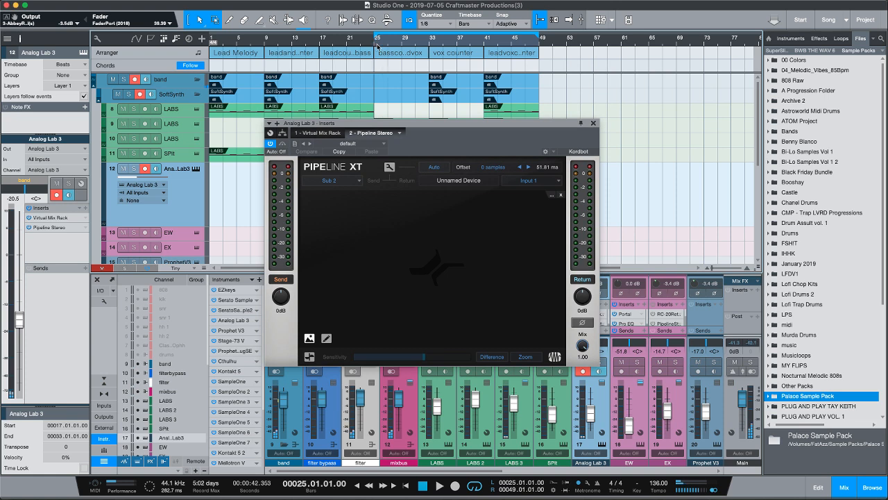
{"action": "key", "text": "space"}
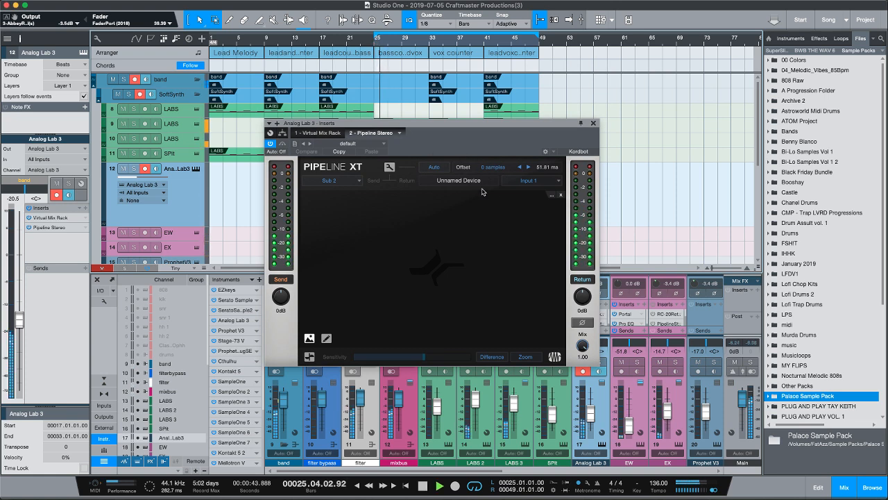
{"action": "left_click", "coordinate": [390, 168]}
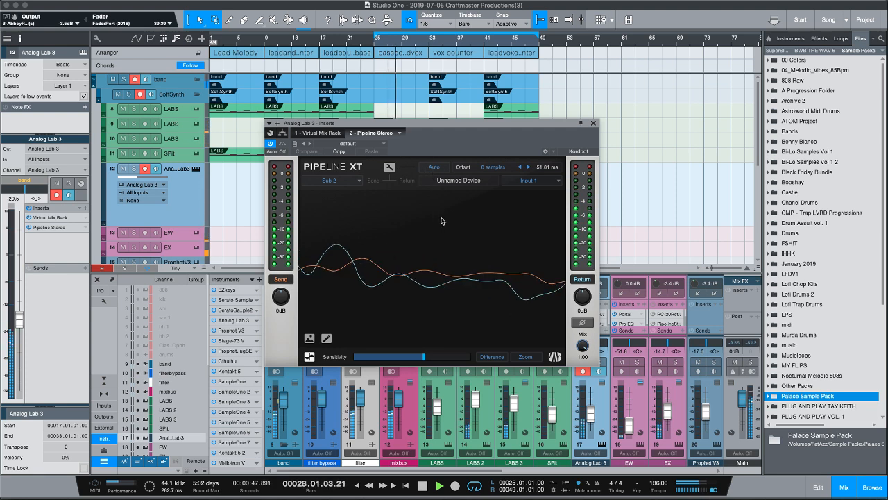
{"action": "key", "text": "space"}
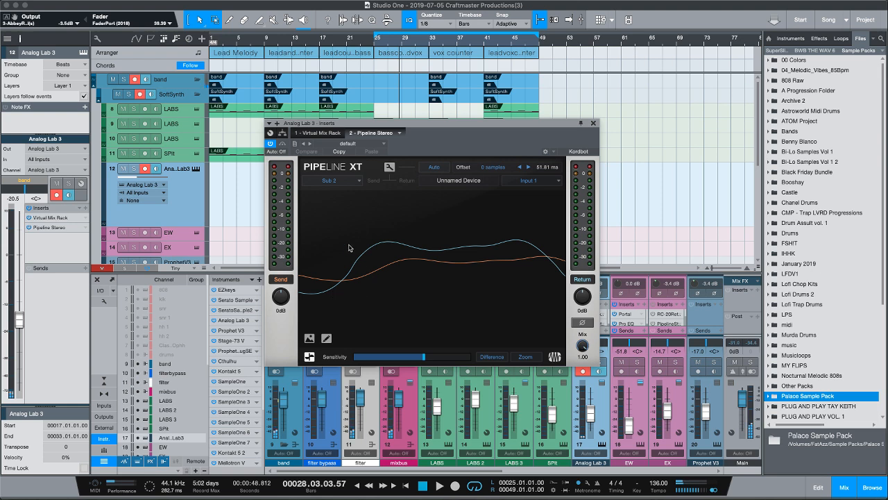
{"action": "key", "text": "space"}
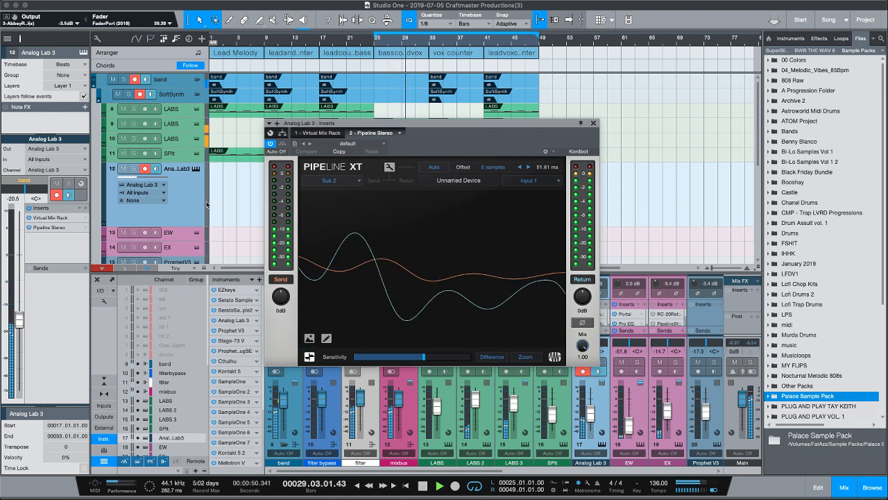
{"action": "key", "text": "space"}
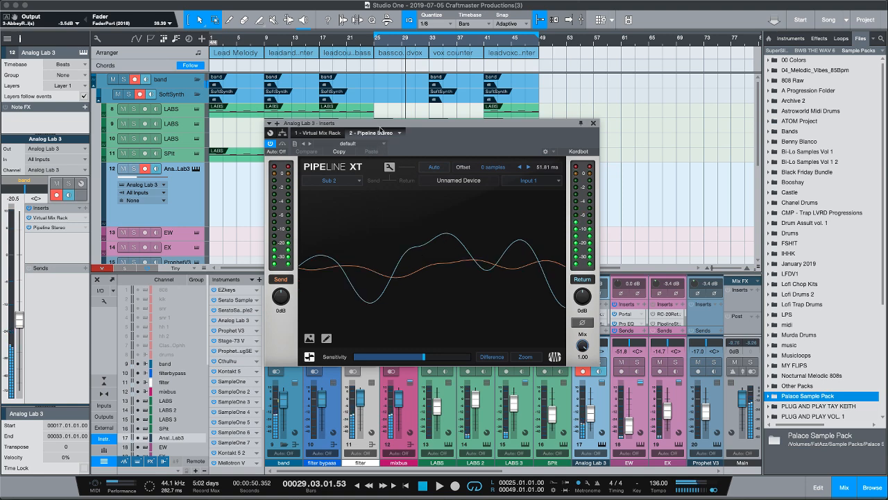
Solo Analog Lab 3 and play it looped over bars 17 to 33 while adjusting Pipeline's return level
{"action": "left_click_drag", "start_coordinate": [430, 123], "coordinate": [372, 246]}
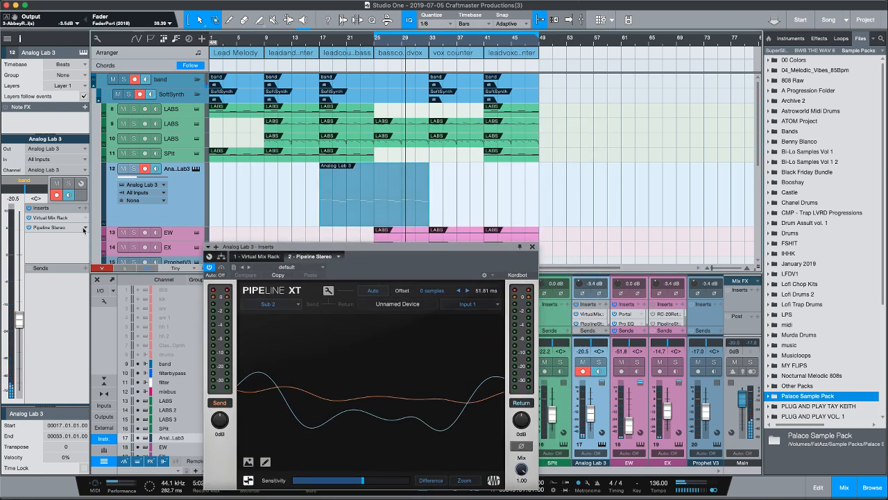
{"action": "left_click", "coordinate": [68, 183]}
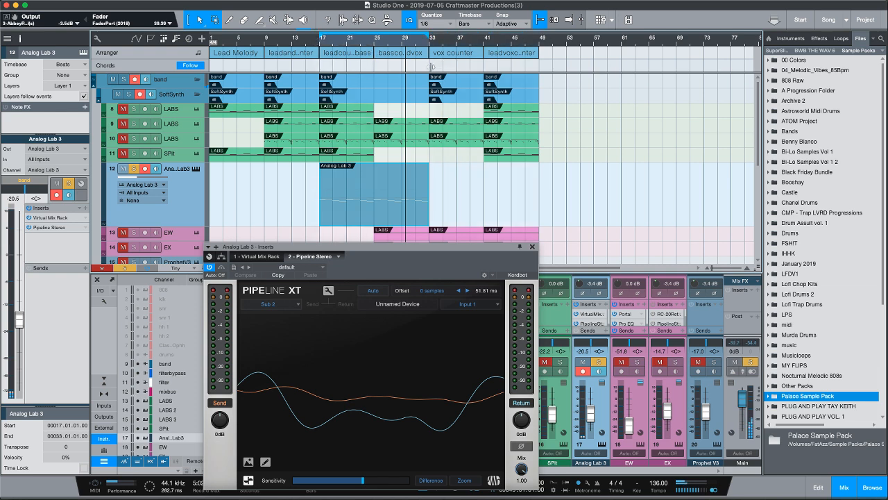
{"action": "left_click", "coordinate": [320, 47]}
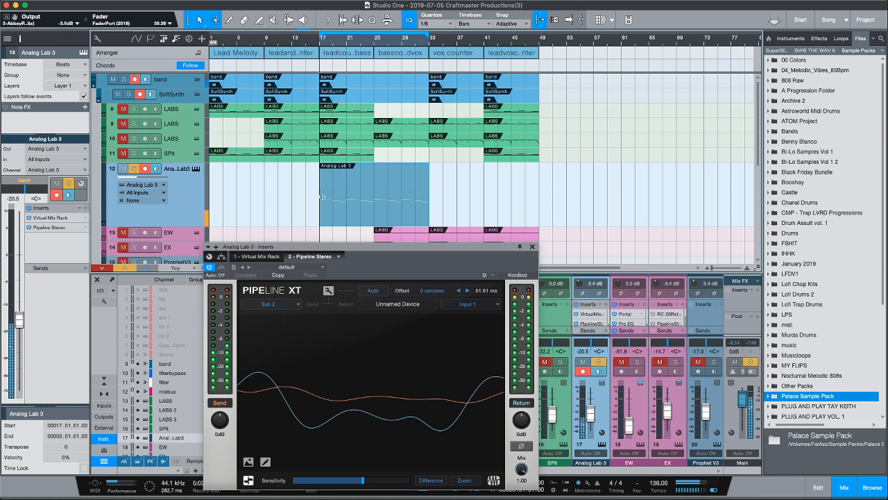
{"action": "key", "text": "space"}
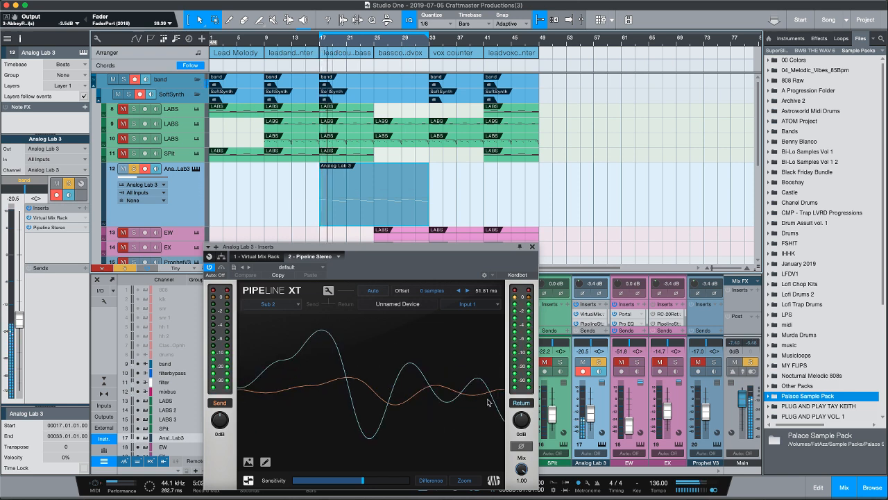
{"action": "mouse_move", "coordinate": [519, 420]}
{"action": "left_mouse_down"}
{"action": "mouse_move", "coordinate": [517, 437]}
{"action": "mouse_move", "coordinate": [518, 428]}
{"action": "left_mouse_up"}
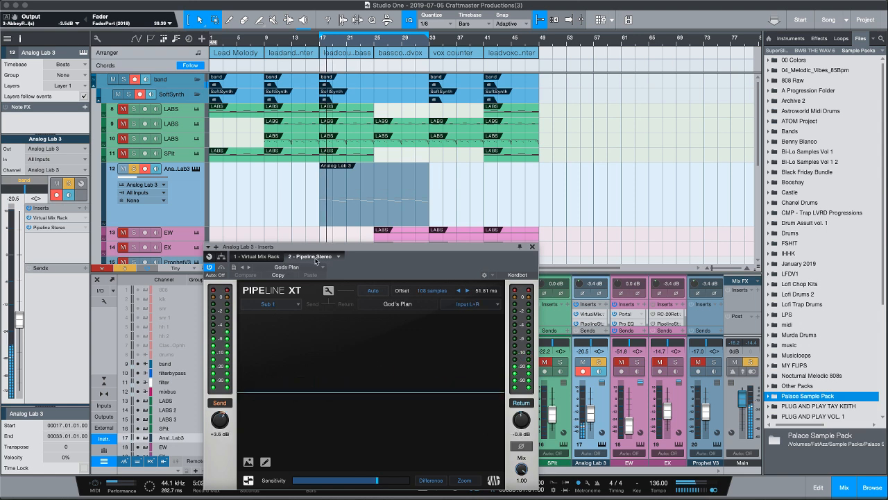
Ping the hardware through Pipeline and run its automatic offset detection, repeating the detection from bar 17
{"action": "left_click", "coordinate": [328, 291]}
{"action": "left_click", "coordinate": [361, 293]}
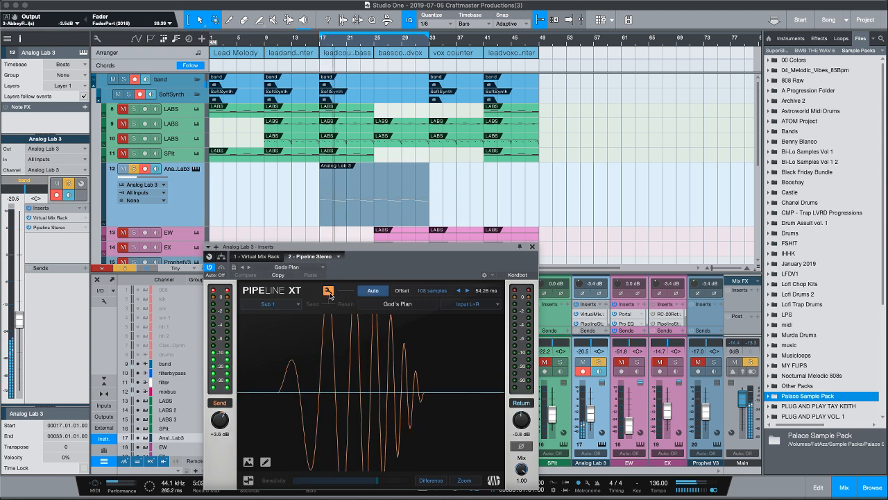
{"action": "left_click", "coordinate": [370, 292]}
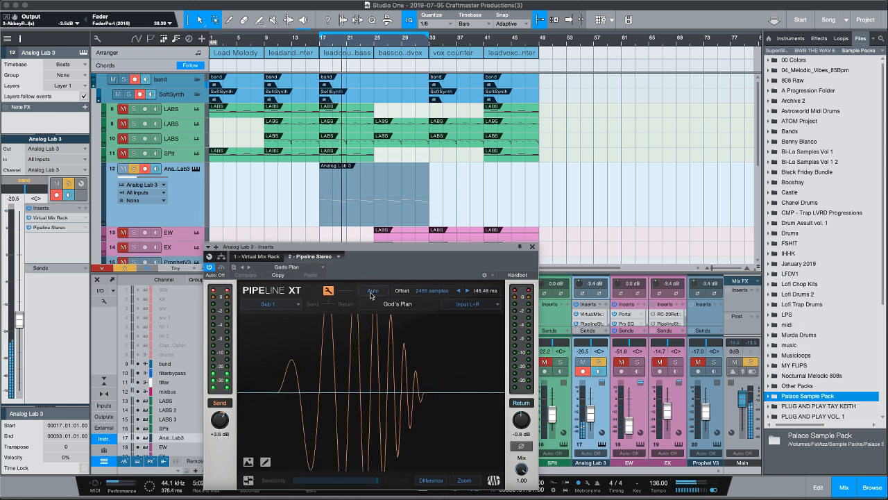
{"action": "left_click", "coordinate": [329, 290]}
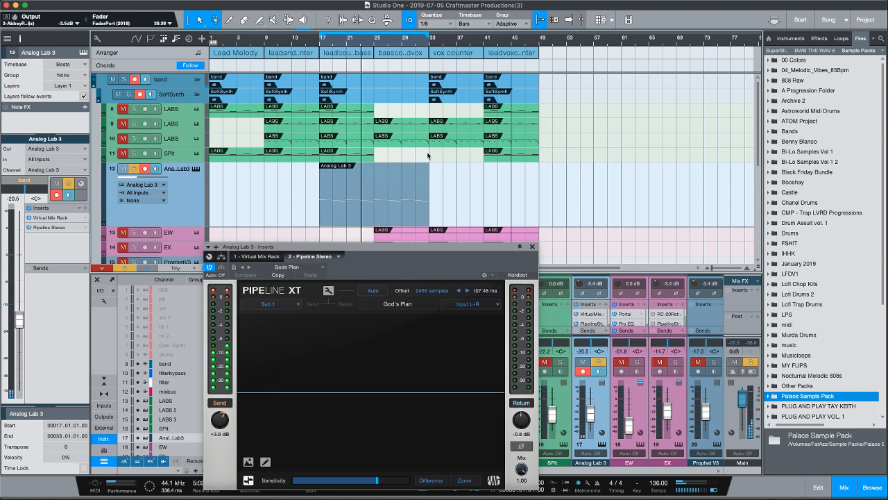
{"action": "left_click_drag", "start_coordinate": [321, 37], "coordinate": [316, 52]}
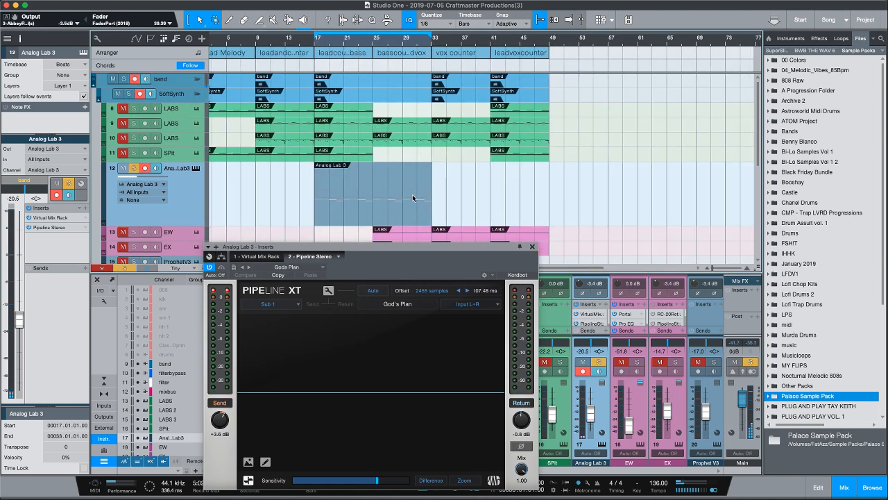
{"action": "left_click", "coordinate": [378, 291]}
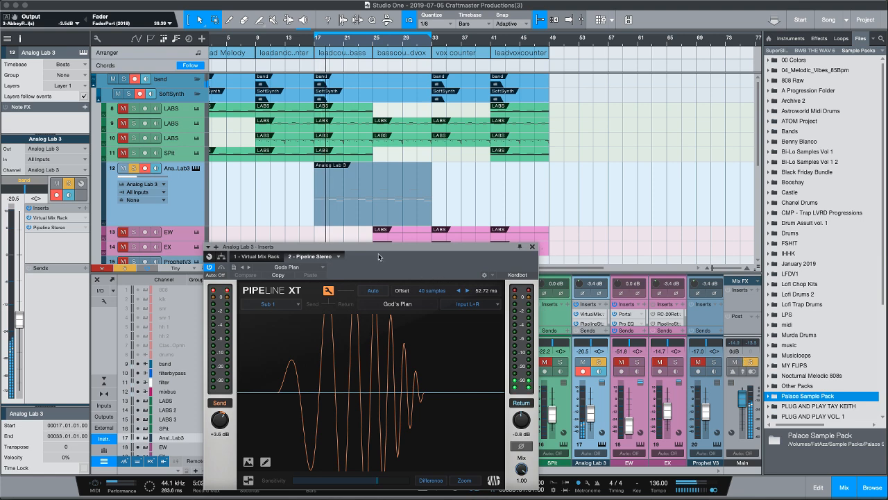
Set Pipeline's send level to +9.7 dB and its return level to -0.5 dB, and turn the ping off
{"action": "left_click_drag", "start_coordinate": [226, 419], "coordinate": [229, 384]}
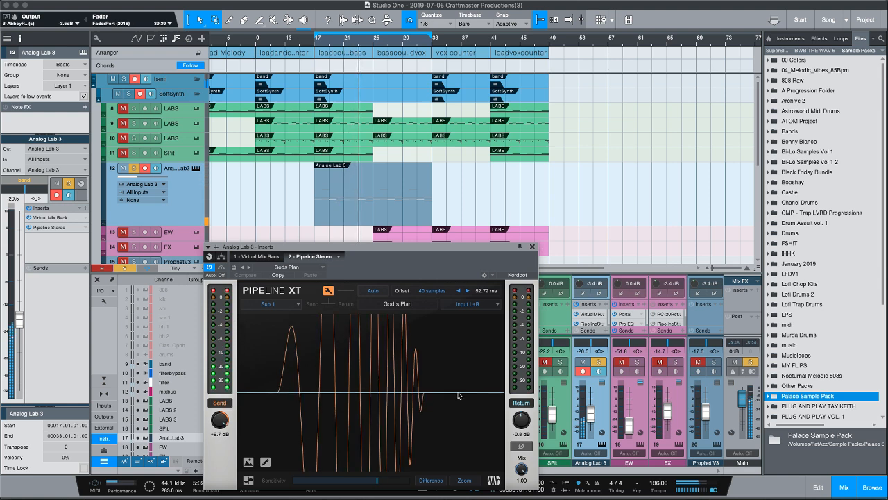
{"action": "left_click_drag", "start_coordinate": [527, 417], "coordinate": [528, 417]}
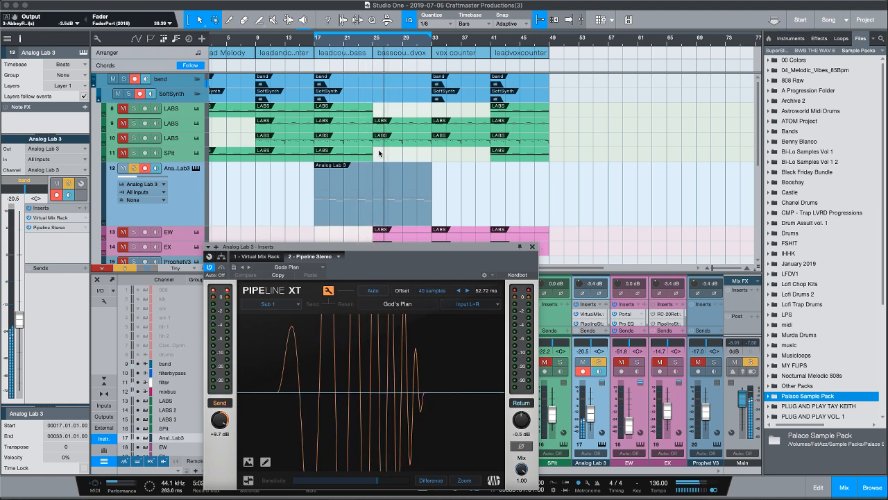
{"action": "left_click", "coordinate": [330, 292]}
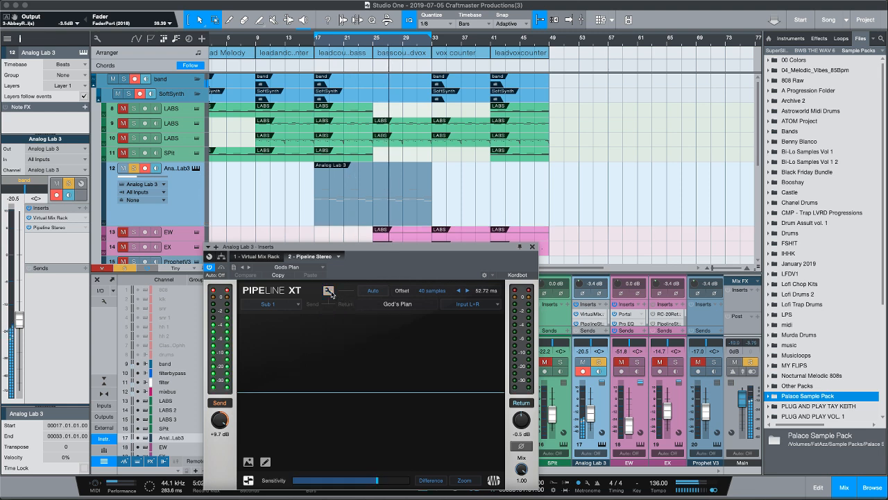
Restart playback from bar 17 and change Pipeline's return to Input 1
{"action": "double_click", "coordinate": [325, 56]}
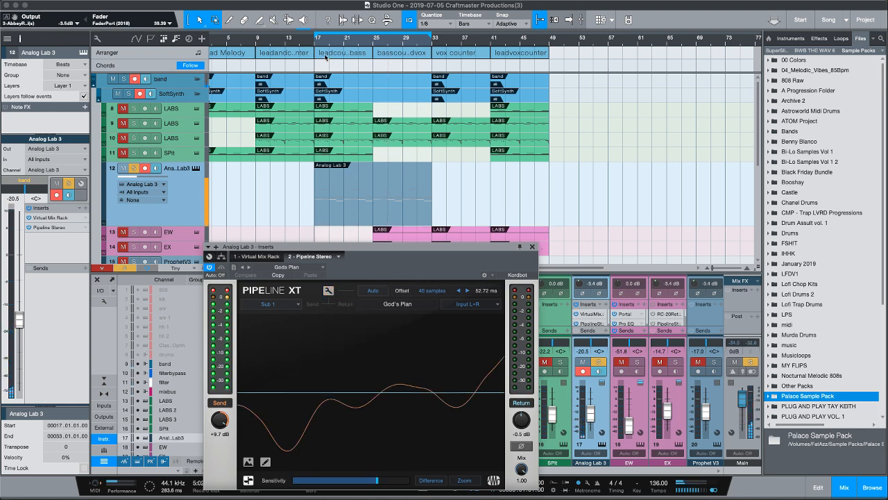
{"action": "left_click", "coordinate": [477, 304]}
{"action": "left_click", "coordinate": [492, 326]}
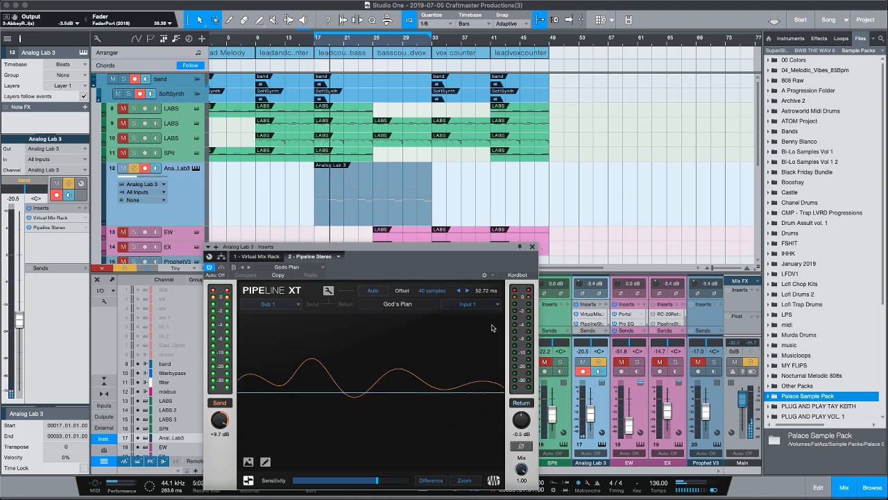
Check the audio I/O setup from Pipeline's return input list, and rerun the automatic offset detection with the ping
{"action": "left_click_drag", "start_coordinate": [456, 246], "coordinate": [466, 193]}
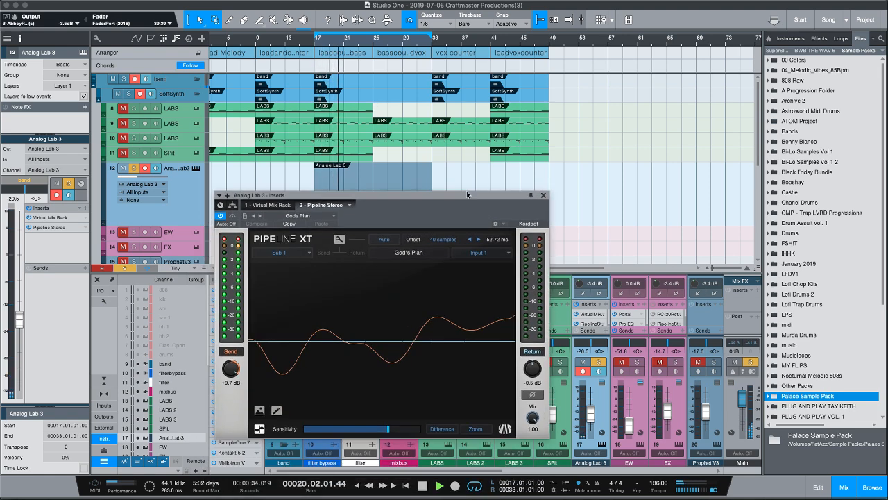
{"action": "left_click", "coordinate": [488, 251]}
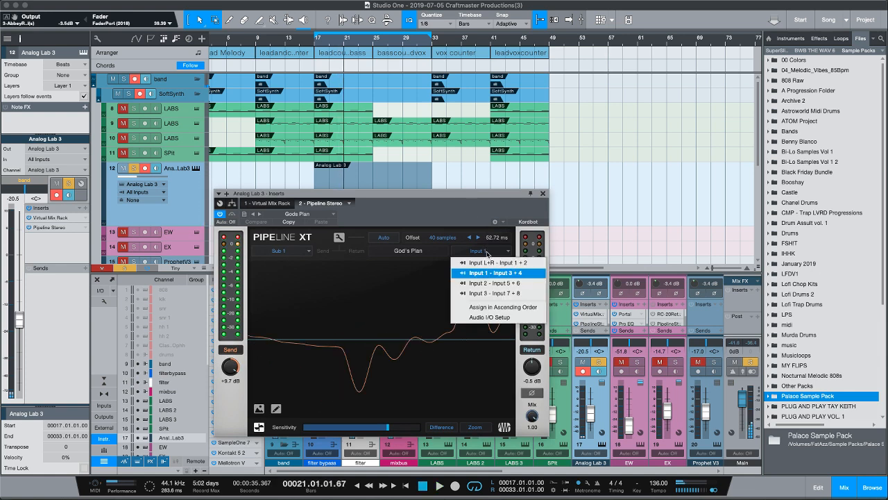
{"action": "left_click", "coordinate": [514, 317]}
{"action": "left_click", "coordinate": [386, 238]}
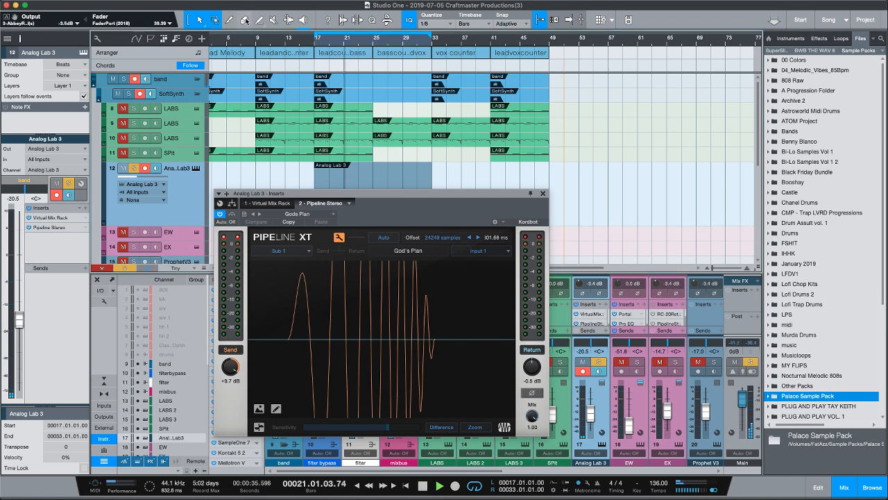
Replay the bass from bar 17 and switch Pipeline's ping off and on to test the return signal
{"action": "left_click", "coordinate": [316, 44]}
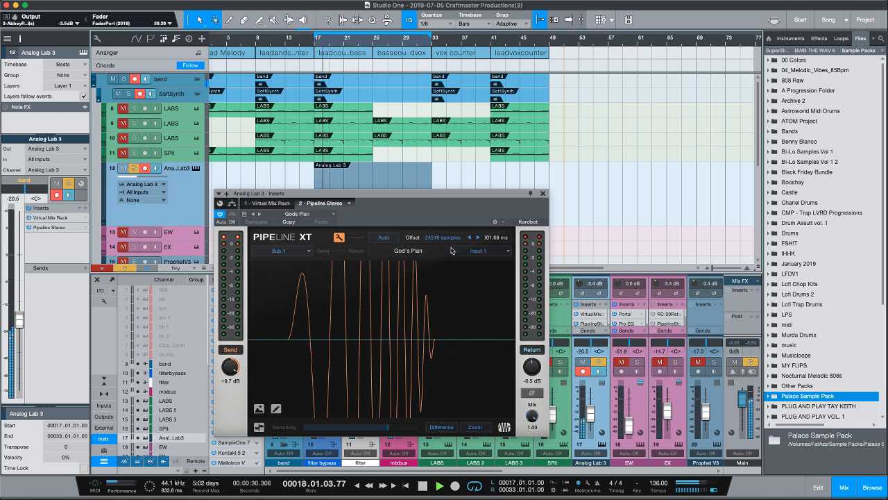
{"action": "left_click", "coordinate": [338, 238]}
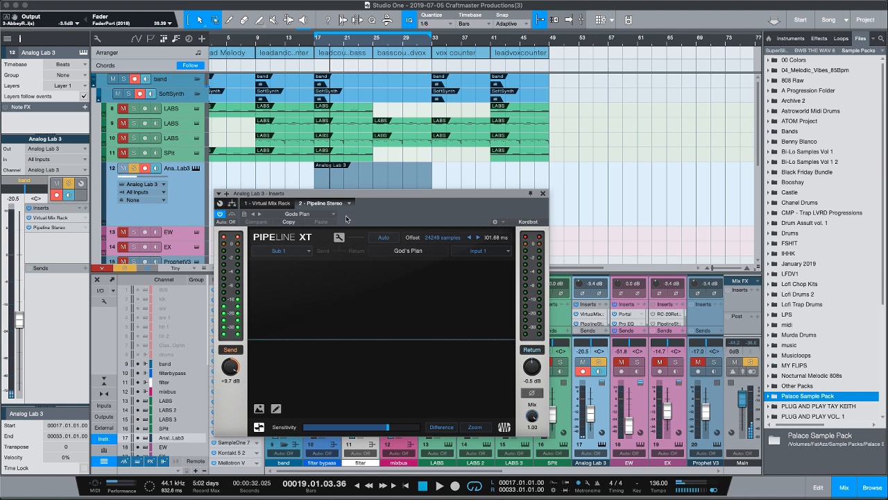
{"action": "left_click", "coordinate": [338, 237]}
{"action": "key", "text": "space"}
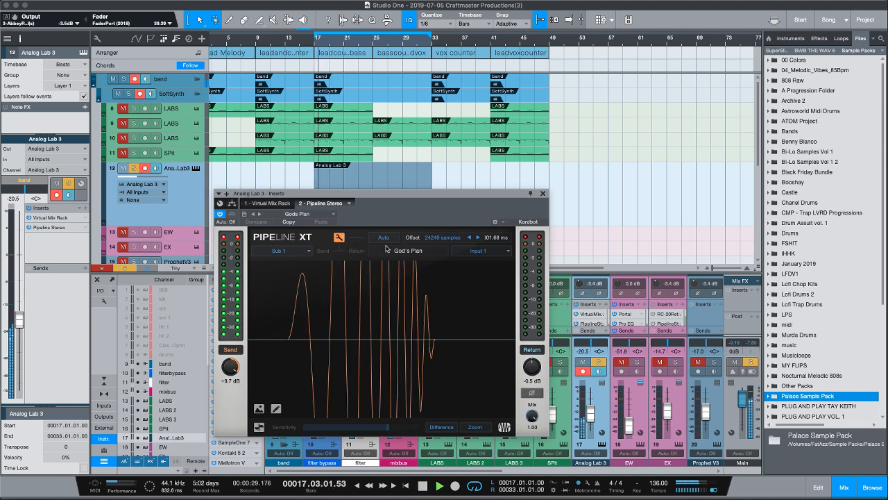
Check Pipeline's return input choices, change its send to Sub 2 (Output 5 + 6), and stop playback
{"action": "left_click", "coordinate": [492, 257]}
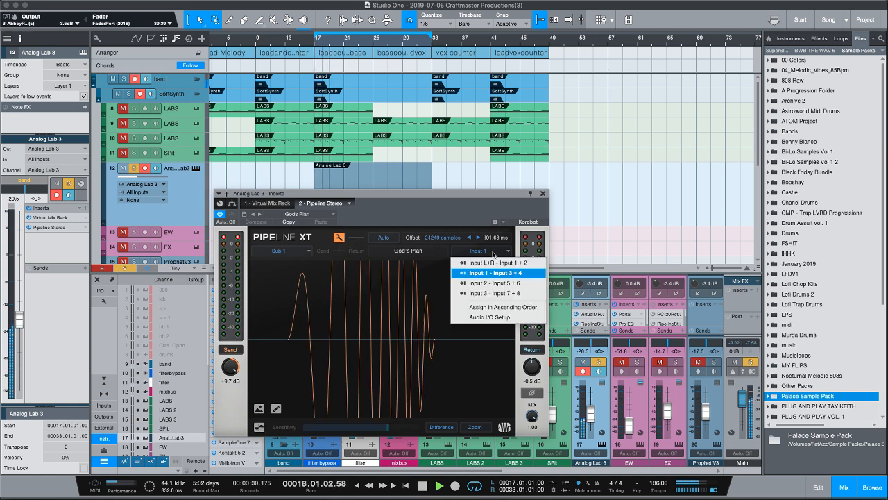
{"action": "left_click", "coordinate": [512, 266]}
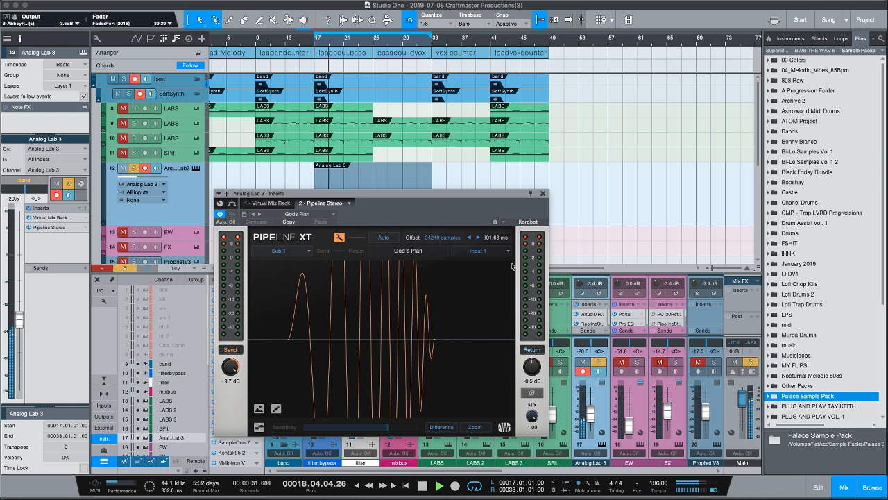
{"action": "left_click", "coordinate": [295, 250]}
{"action": "left_click", "coordinate": [297, 283]}
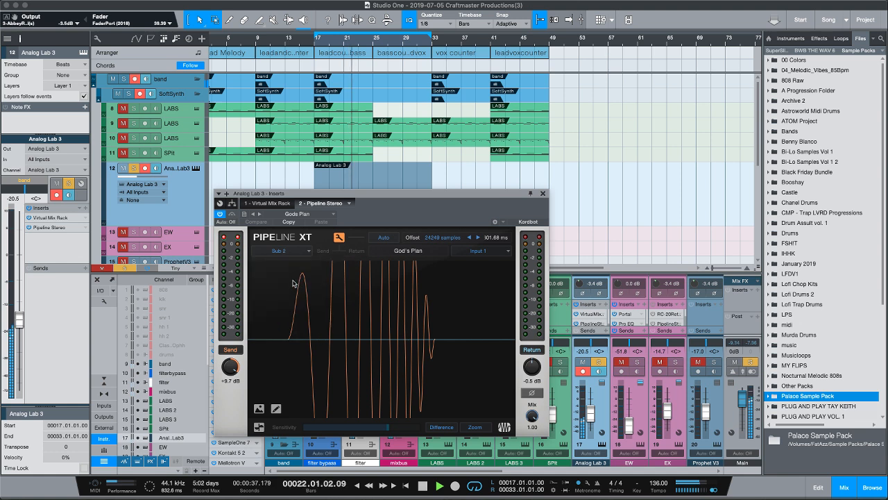
{"action": "key", "text": "space"}
{"action": "left_click", "coordinate": [304, 254]}
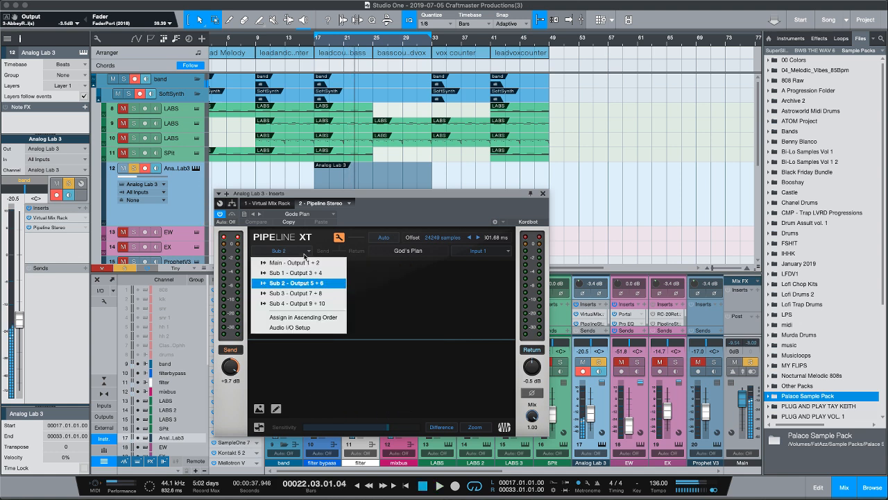
{"action": "left_click", "coordinate": [310, 283]}
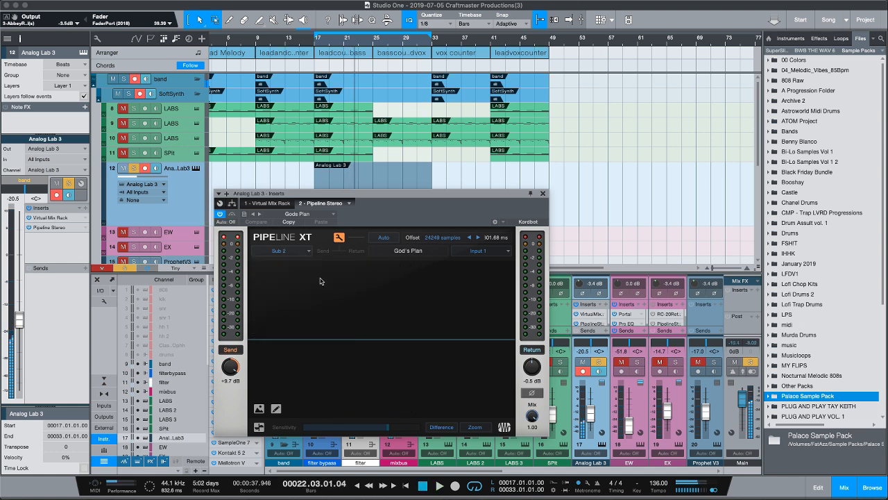
Rerun Pipeline's automatic offset detection, then replay the bass from bar 17 while opening the return input choices
{"action": "left_click", "coordinate": [383, 237]}
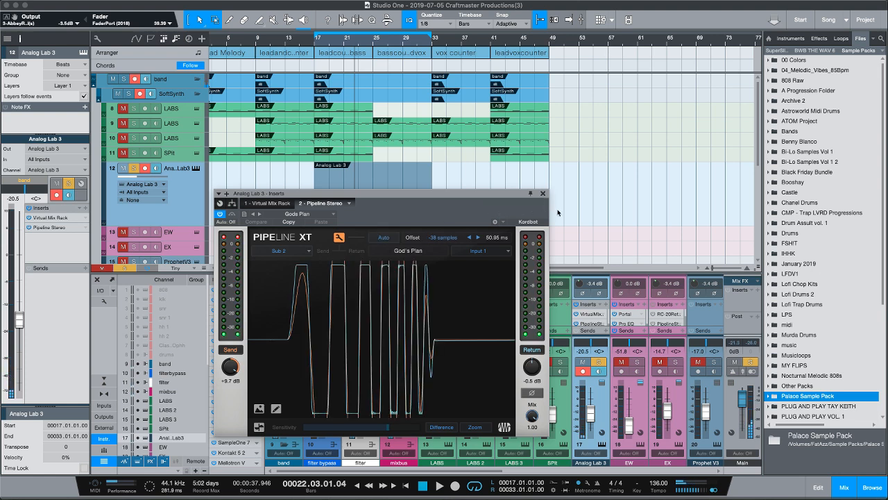
{"action": "key", "text": "space"}
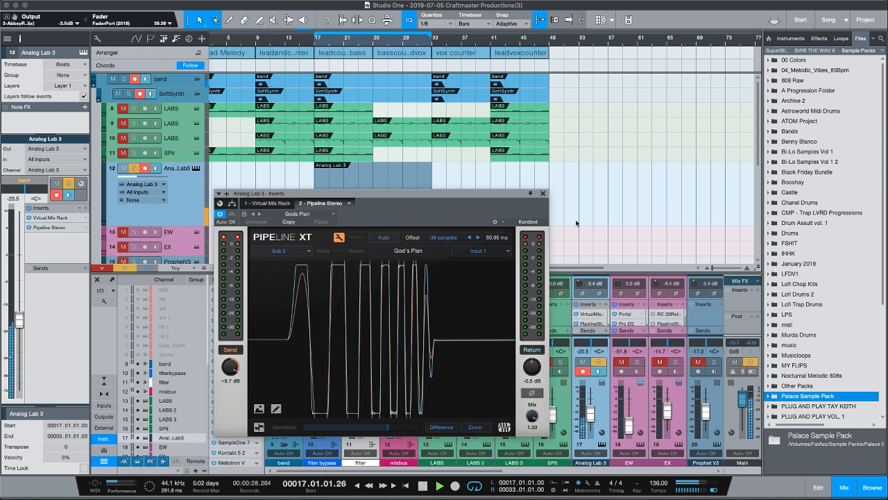
{"action": "left_click", "coordinate": [509, 251]}
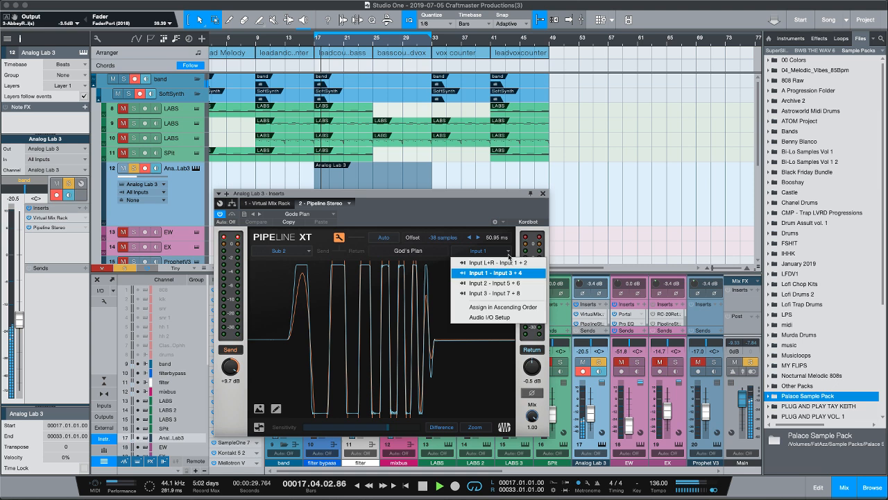
Check the return input and send output routing options of Pipeline XT, and stop playback
{"action": "left_click", "coordinate": [594, 258]}
{"action": "left_click", "coordinate": [305, 252]}
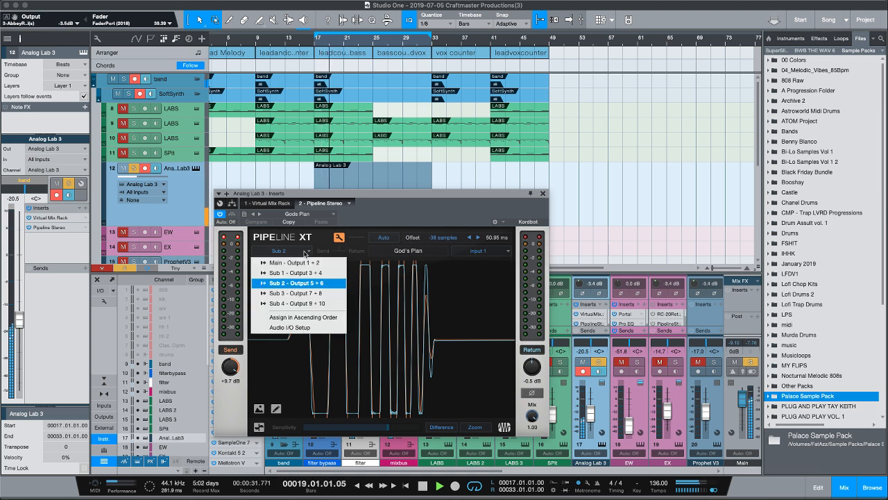
{"action": "left_click", "coordinate": [679, 232]}
{"action": "key", "text": "space"}
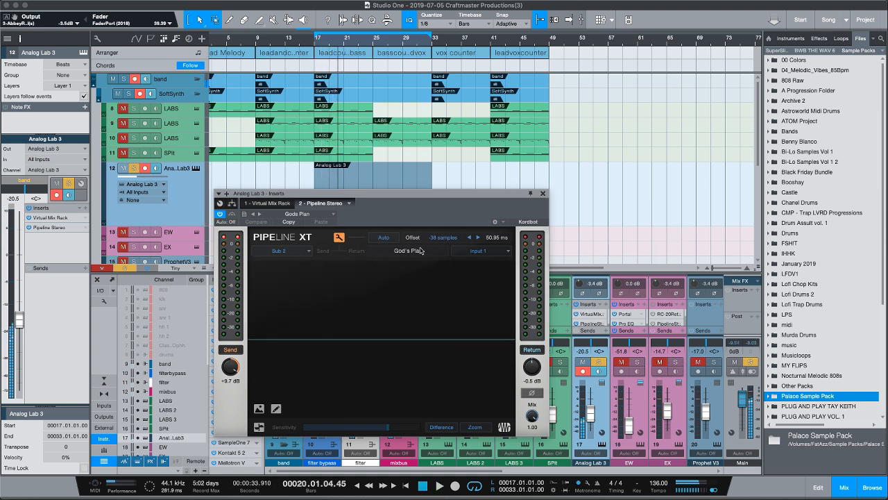
Run Pipeline XT's automatic offset detection, turn off its test signal and close the plug-in after a short playback
{"action": "left_click", "coordinate": [389, 240]}
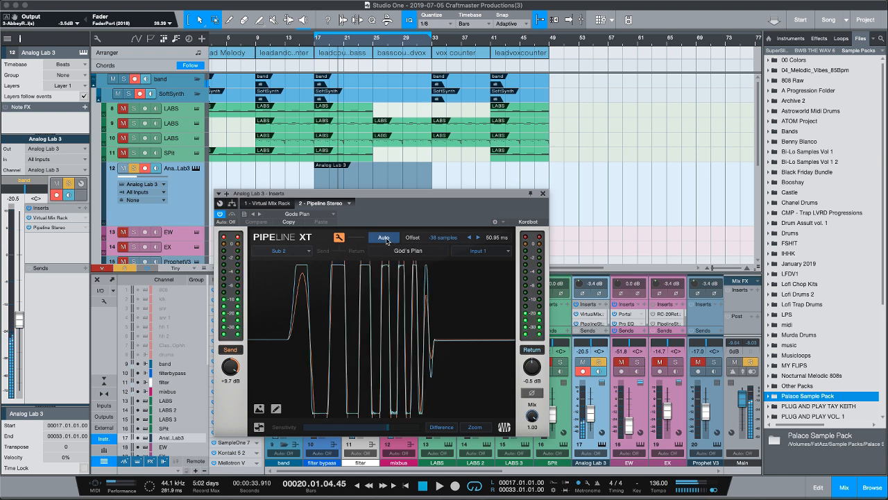
{"action": "left_click", "coordinate": [340, 237]}
{"action": "key", "text": "space"}
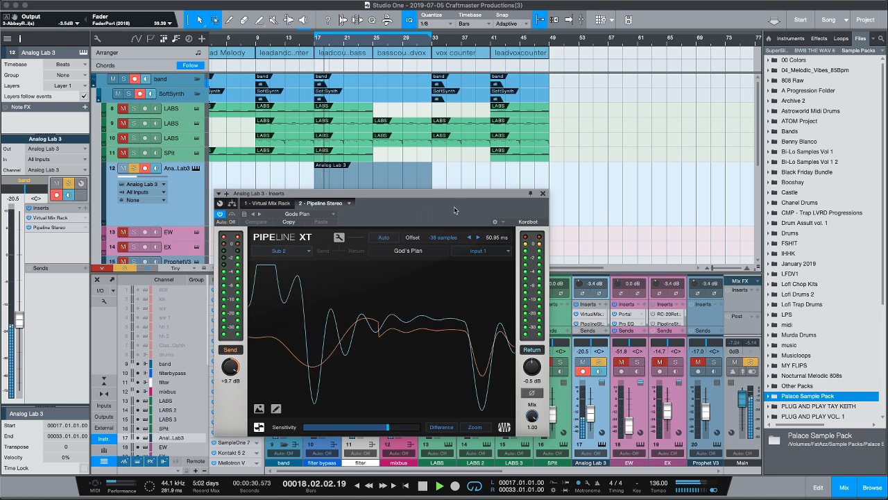
{"action": "left_click", "coordinate": [543, 193]}
{"action": "key", "text": "space"}
Extend the Analog Lab 3 instrument event to end at bar 35 and bounce it to audio
{"action": "left_click_drag", "start_coordinate": [454, 206], "coordinate": [298, 202]}
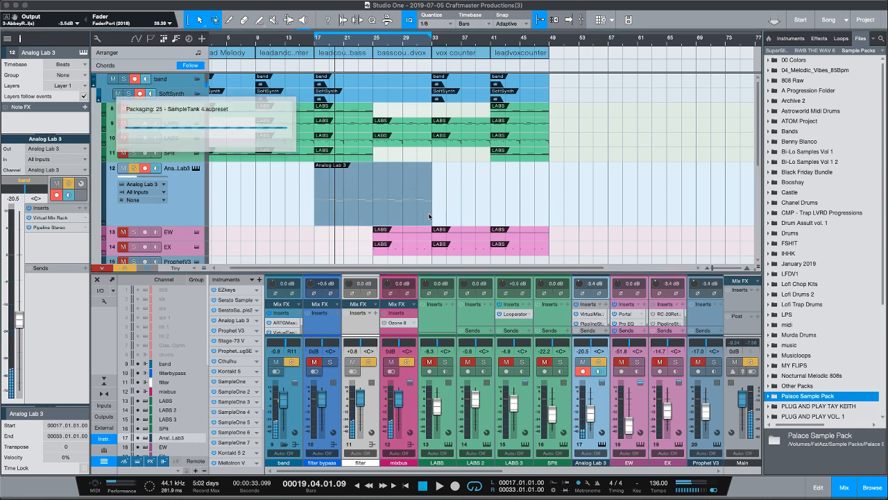
{"action": "left_click_drag", "start_coordinate": [430, 215], "coordinate": [447, 214]}
{"action": "scroll", "coordinate": [469, 211], "scroll_direction": "right", "scroll_amount": 1}
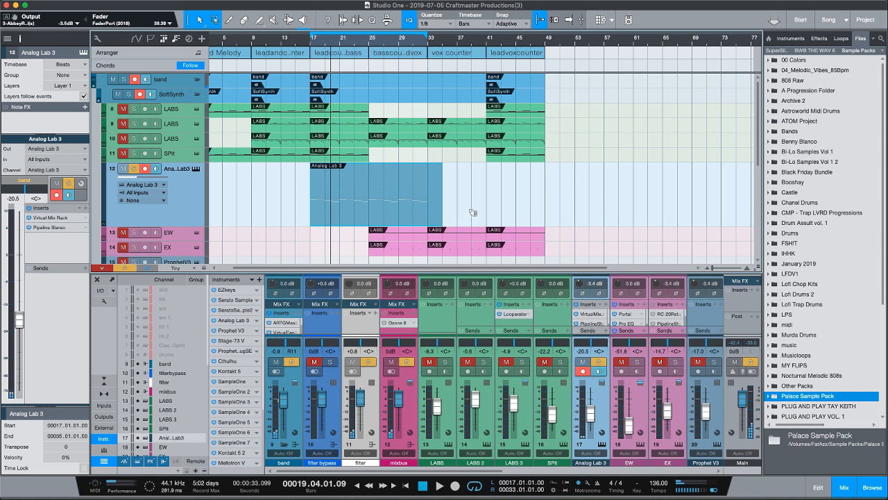
{"action": "key", "text": "super+b"}
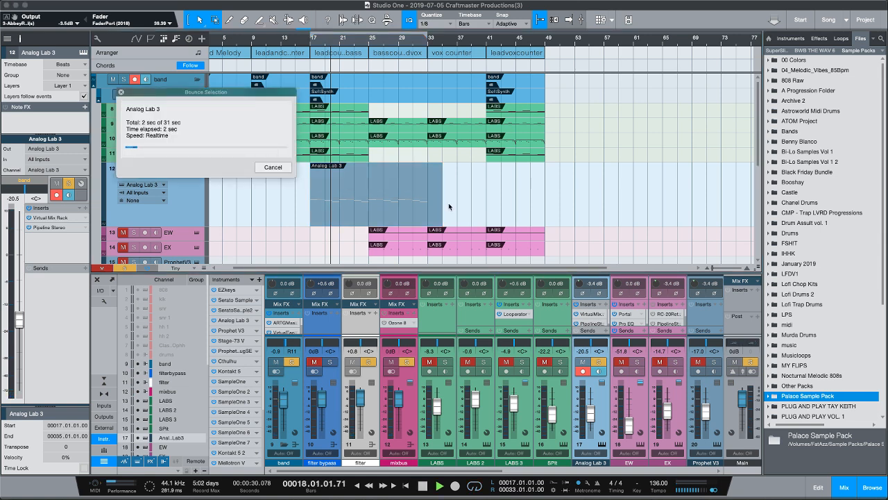
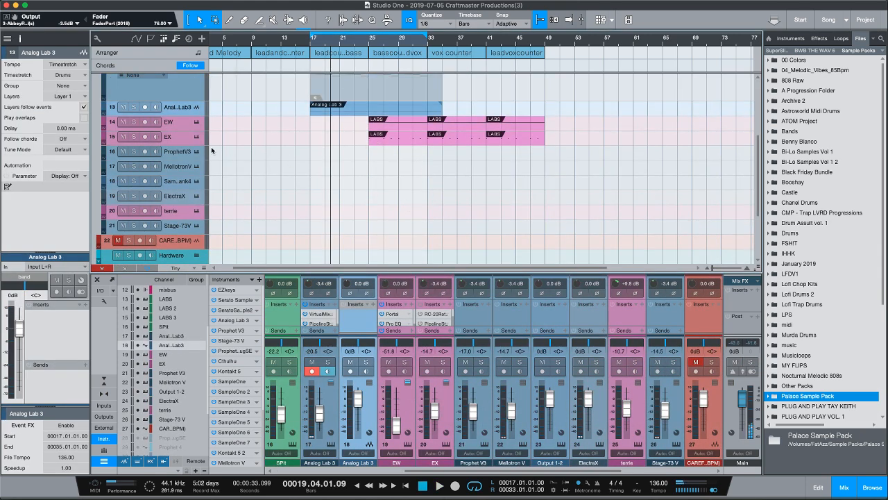
Trim the bounced Analog Lab 3 event to end at bar 33 and slip its audio earlier so the waveform starts at bar 17
{"action": "left_click_drag", "start_coordinate": [190, 116], "coordinate": [190, 201]}
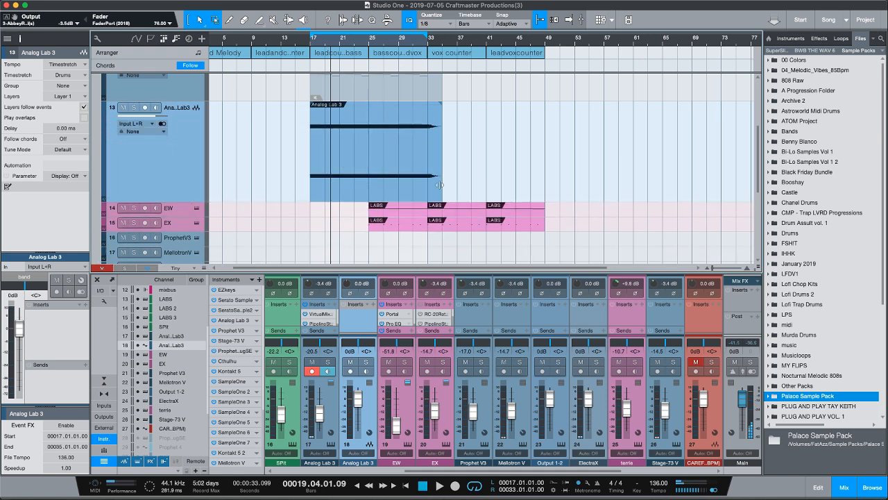
{"action": "left_click_drag", "start_coordinate": [442, 184], "coordinate": [428, 184]}
{"action": "left_click_drag", "start_coordinate": [317, 45], "coordinate": [327, 179]}
{"action": "key", "text": "shift+w"}
{"action": "key", "text": "shift+e"}
{"action": "key", "text": "shift+e"}
{"action": "key", "text": "shift+e"}
{"action": "key", "text": "shift+e"}
{"action": "key", "text": "shift+e"}
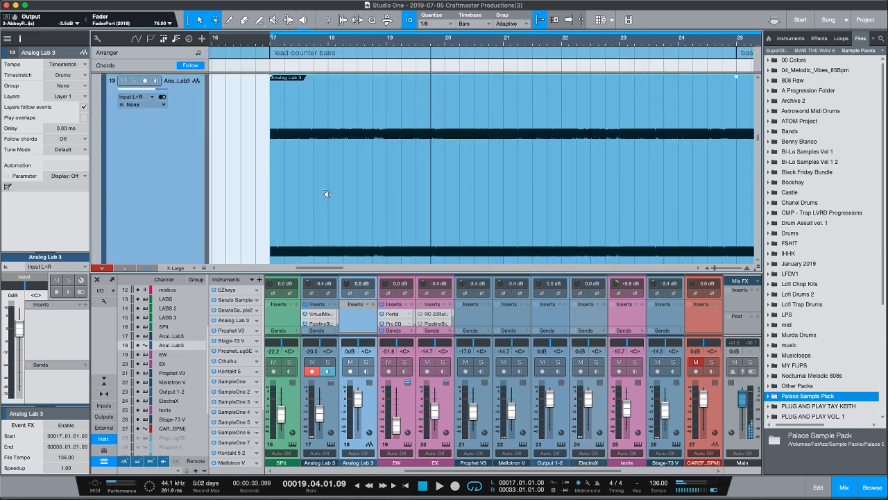
{"action": "left_click_drag", "start_coordinate": [272, 45], "coordinate": [396, 121]}
{"action": "left_click_drag", "start_coordinate": [321, 44], "coordinate": [349, 78]}
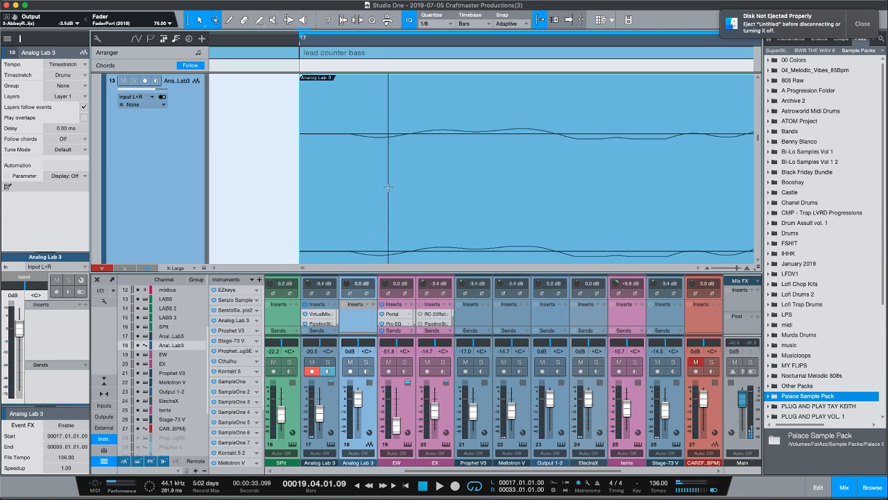
{"action": "scroll", "coordinate": [387, 195], "scroll_direction": "down", "scroll_amount": 2}
{"action": "left_click_drag", "start_coordinate": [392, 248], "coordinate": [342, 249]}
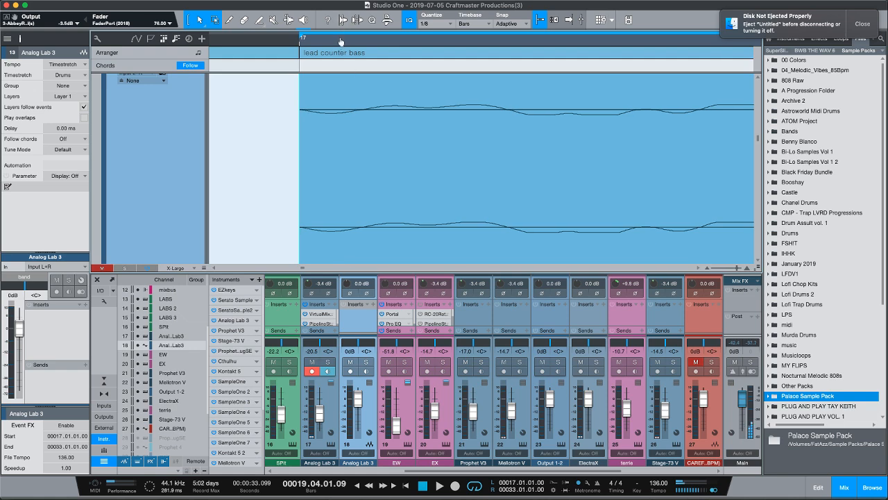
Shorten the bounced Analog Lab 3 audio event to end at bar 25
{"action": "left_click_drag", "start_coordinate": [341, 42], "coordinate": [389, 78]}
{"action": "left_click_drag", "start_coordinate": [354, 43], "coordinate": [357, 90]}
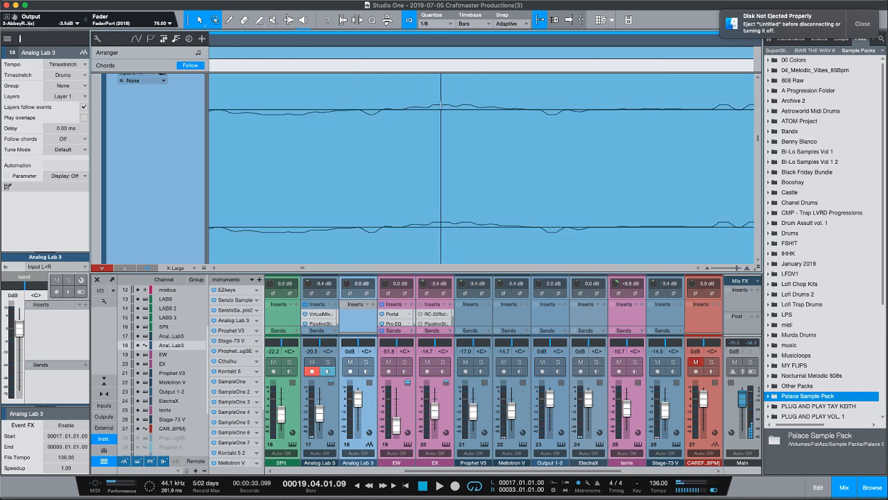
{"action": "left_click_drag", "start_coordinate": [425, 44], "coordinate": [426, 8]}
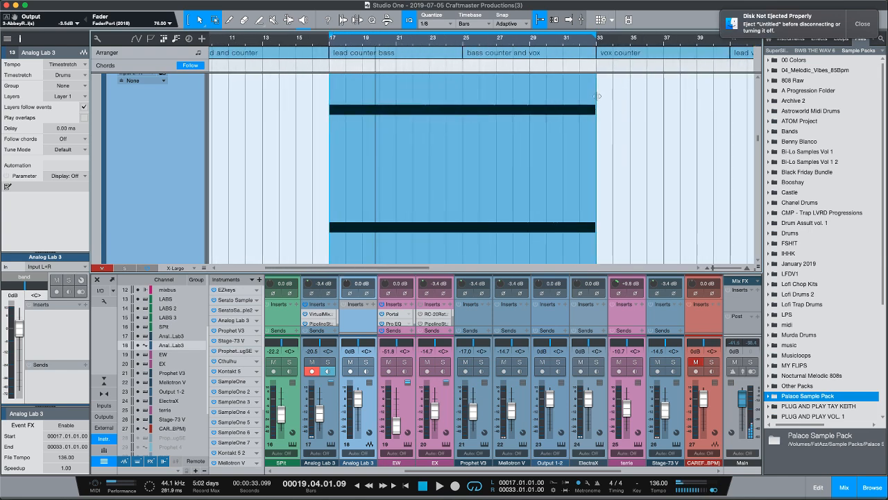
{"action": "left_click_drag", "start_coordinate": [597, 95], "coordinate": [462, 99]}
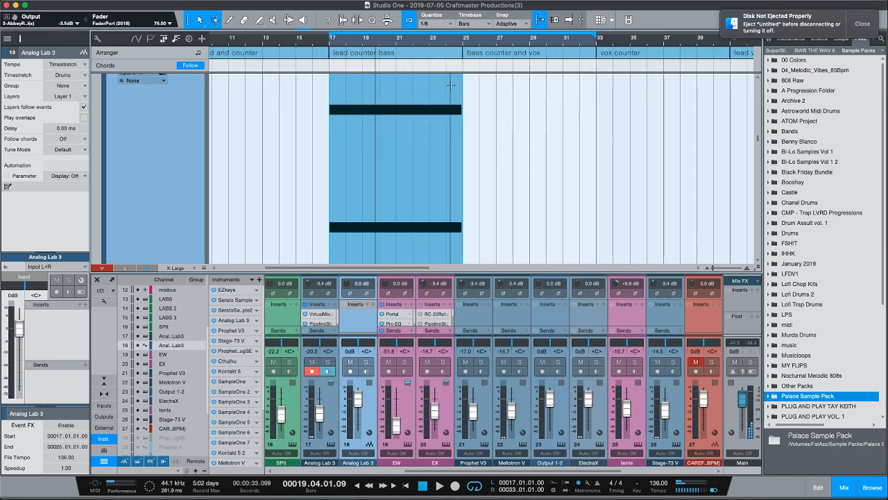
Play the bounced audio from bar 17 and lower its track volume to about -4.1 dB
{"action": "left_click", "coordinate": [328, 44]}
{"action": "key", "text": "space"}
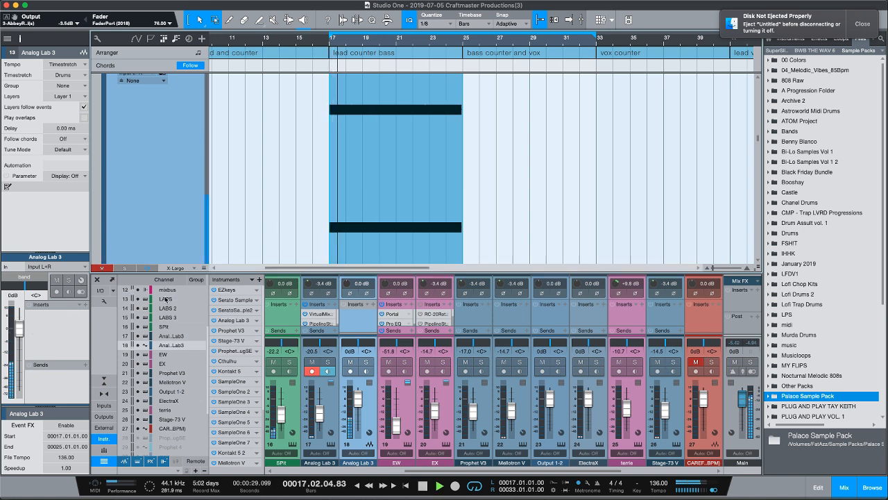
{"action": "left_click_drag", "start_coordinate": [20, 334], "coordinate": [22, 343]}
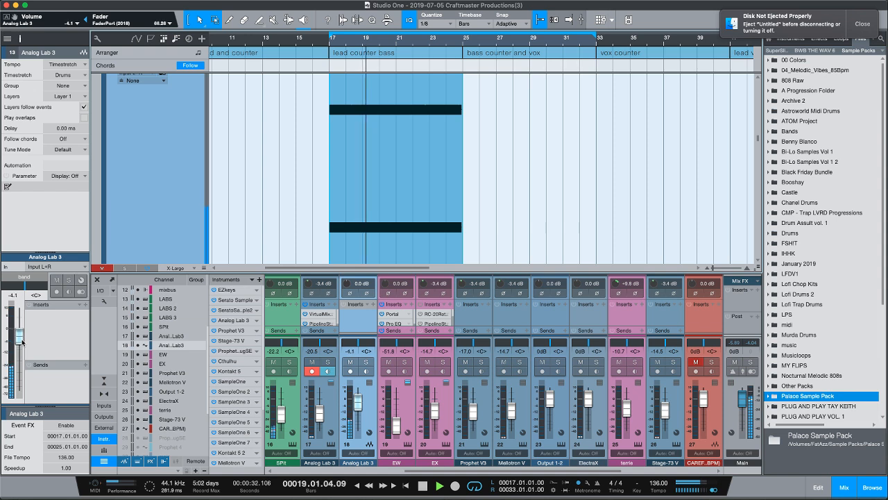
Find Pro EQ and insert it on the bounced Analog Lab 3 audio track
{"action": "left_click", "coordinate": [86, 304]}
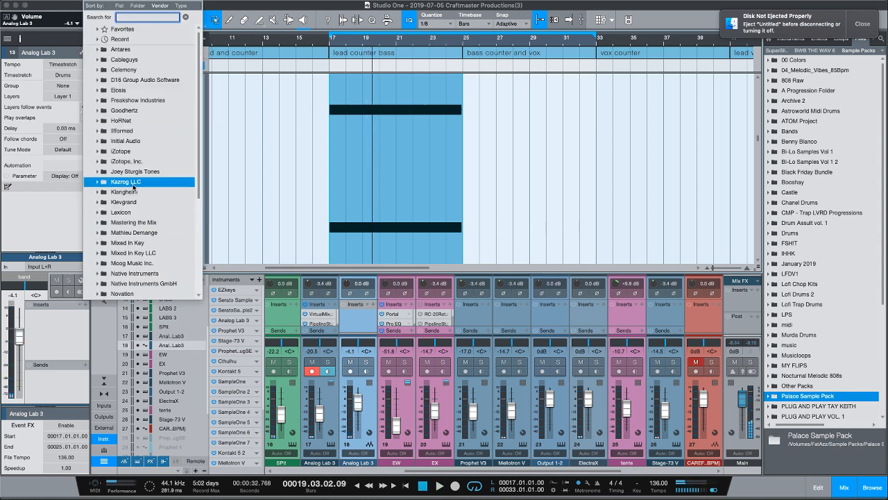
{"action": "type", "text": "pro"}
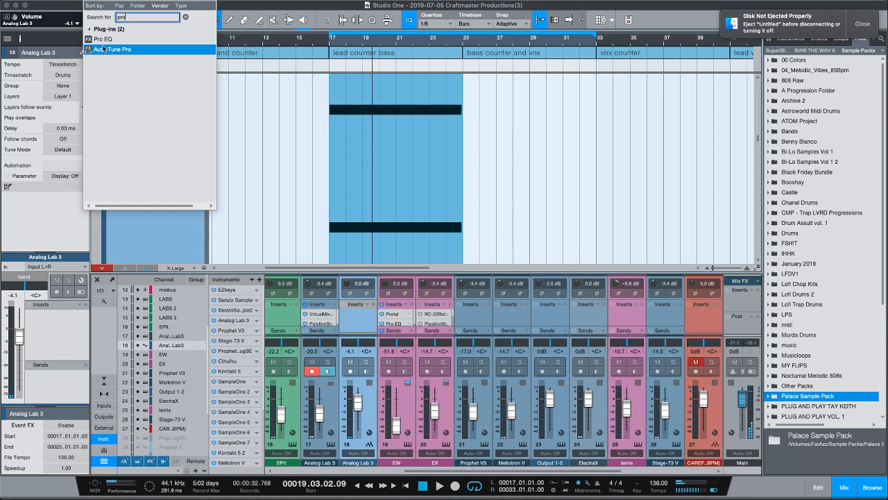
{"action": "left_click", "coordinate": [103, 39]}
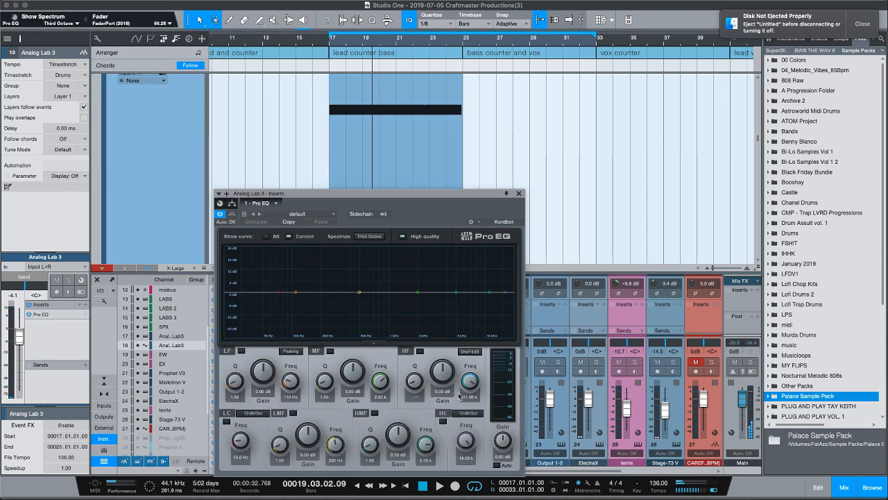
During playback, enable Pro EQ's high cut with a 48dB/Oct slope and set its frequency to 5.48 kHz
{"action": "key", "text": "space"}
{"action": "left_click", "coordinate": [466, 413]}
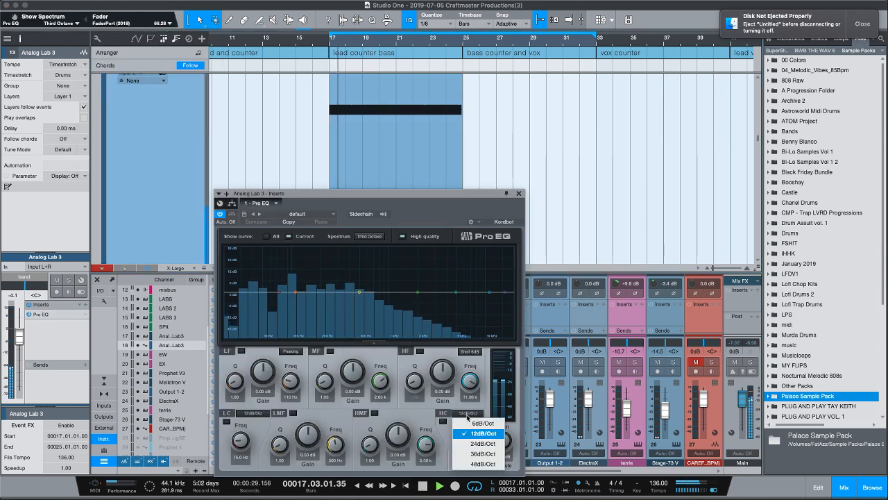
{"action": "left_click", "coordinate": [484, 463]}
{"action": "left_click", "coordinate": [444, 421]}
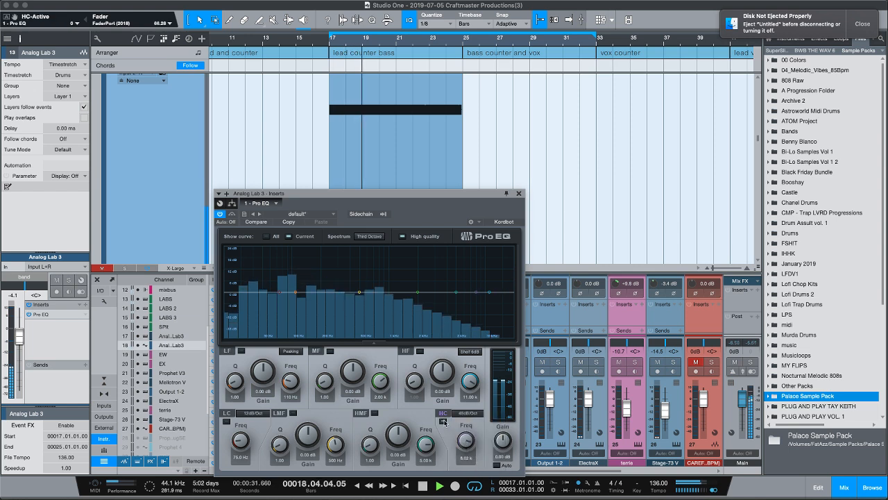
{"action": "left_click_drag", "start_coordinate": [465, 440], "coordinate": [463, 438]}
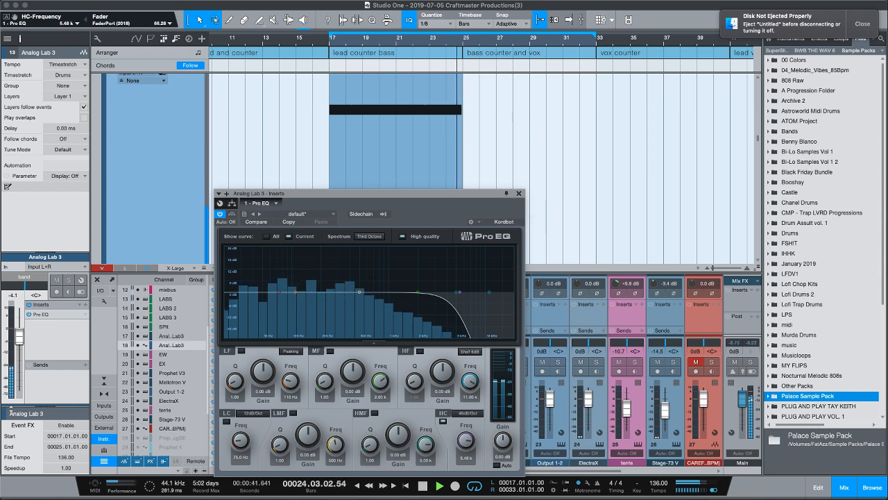
Enable Pro EQ's low cut with a 24dB/Oct slope at 72.5 Hz and replay from bar 17
{"action": "left_click", "coordinate": [227, 413]}
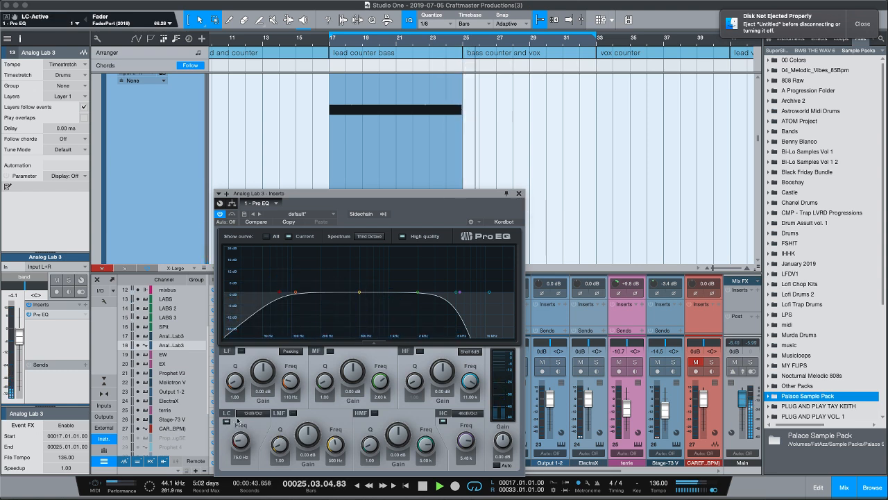
{"action": "left_click", "coordinate": [239, 415]}
{"action": "left_click", "coordinate": [239, 437]}
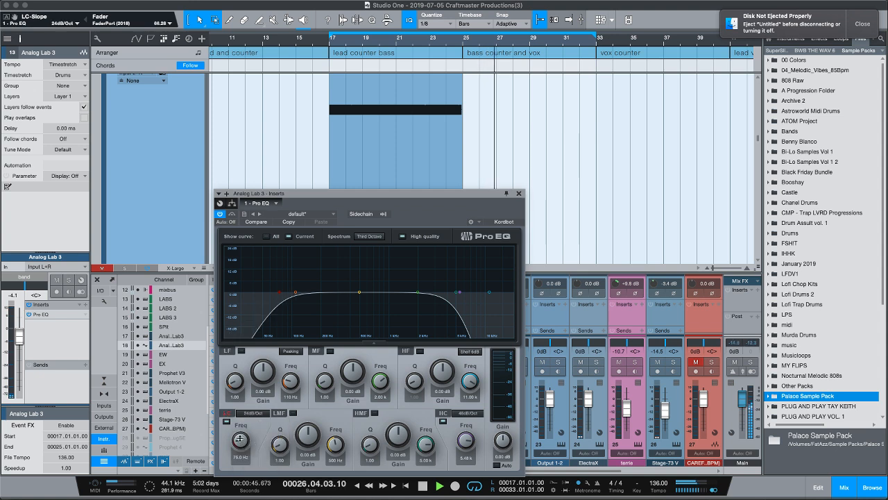
{"action": "left_click_drag", "start_coordinate": [239, 438], "coordinate": [239, 439]}
{"action": "left_click", "coordinate": [332, 41]}
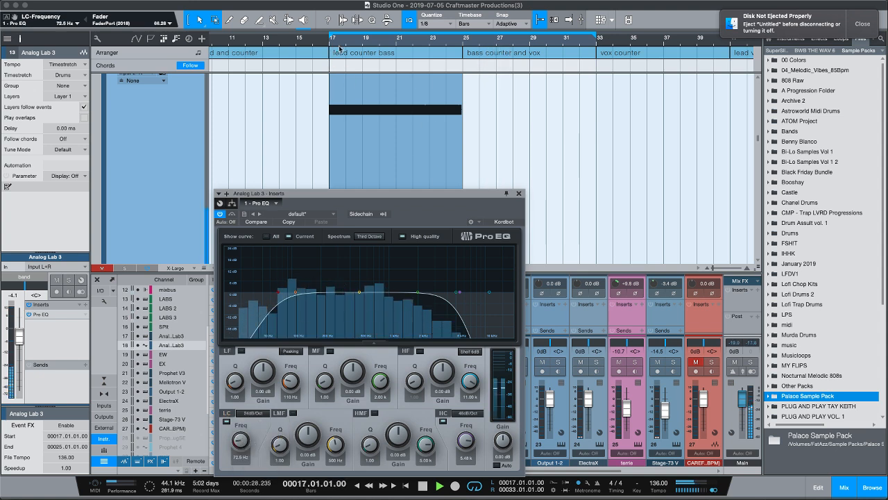
Close Pro EQ, duplicate the bounced event so the copy fills bars 25 to 33, and select both events
{"action": "left_click", "coordinate": [519, 195]}
{"action": "key", "text": "d"}
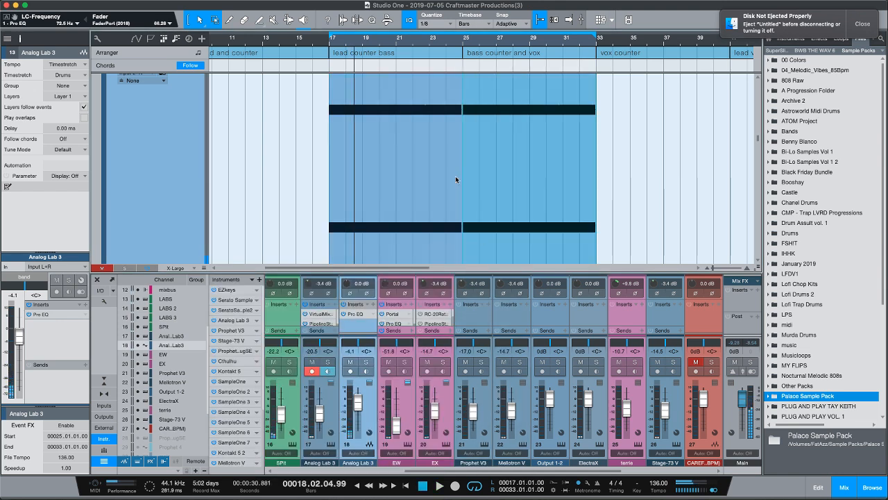
{"action": "left_click_drag", "start_coordinate": [633, 197], "coordinate": [318, 189]}
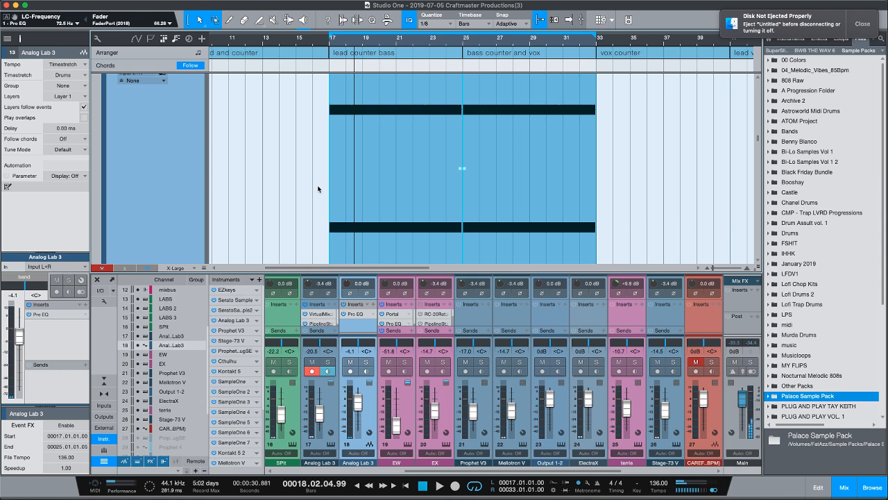
Hide the mixer and reduce the track heights to show more of the arrangement
{"action": "key", "text": "F3"}
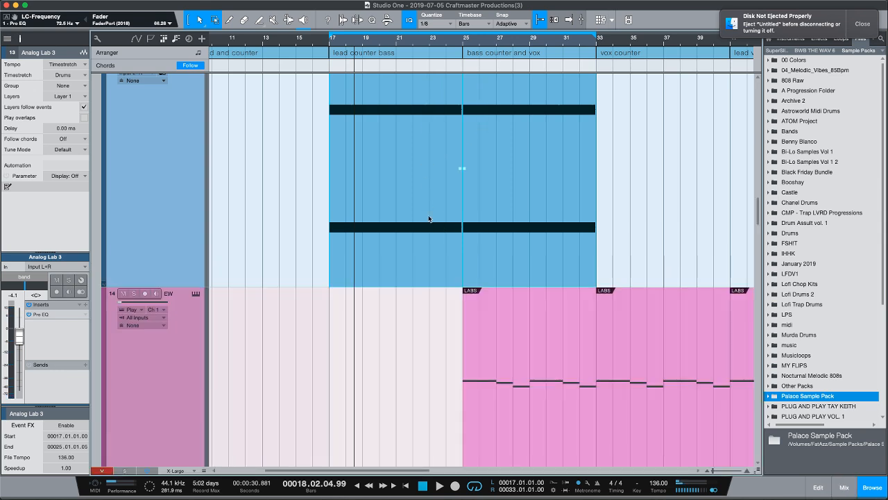
{"action": "scroll", "coordinate": [428, 236], "scroll_direction": "up", "scroll_amount": 1}
{"action": "key", "text": "shift+w"}
{"action": "key", "text": "shift+w"}
{"action": "key", "text": "shift+w"}
{"action": "key", "text": "shift+w"}
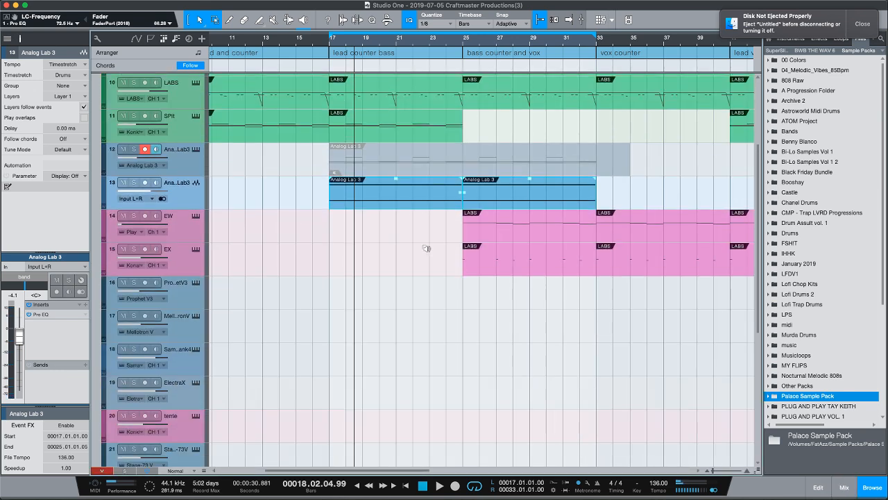
Play the arrangement from about bar 15 and set the bounced Analog Lab 3 audio track's volume to -3.8 dB
{"action": "left_click", "coordinate": [304, 46]}
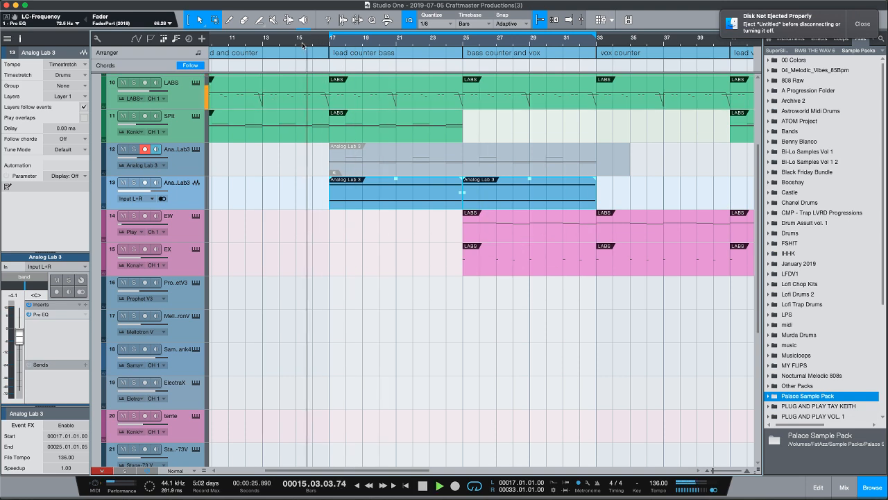
{"action": "left_click_drag", "start_coordinate": [663, 168], "coordinate": [478, 165]}
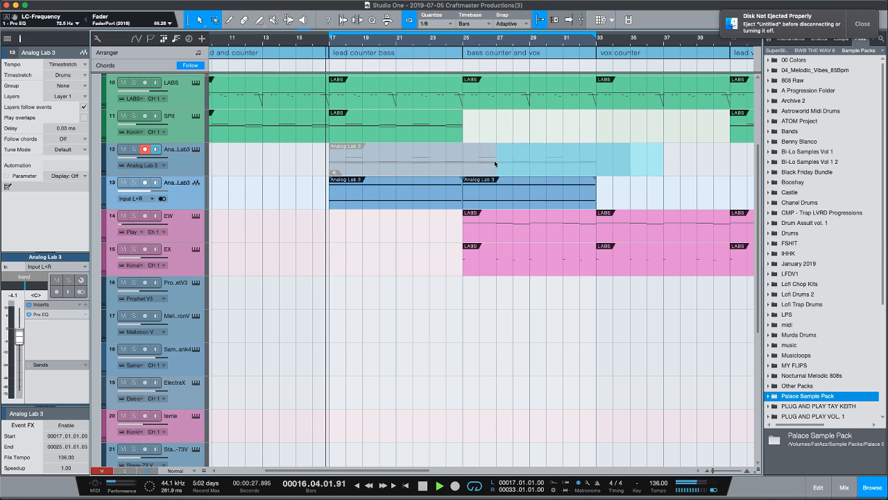
{"action": "left_click", "coordinate": [495, 163]}
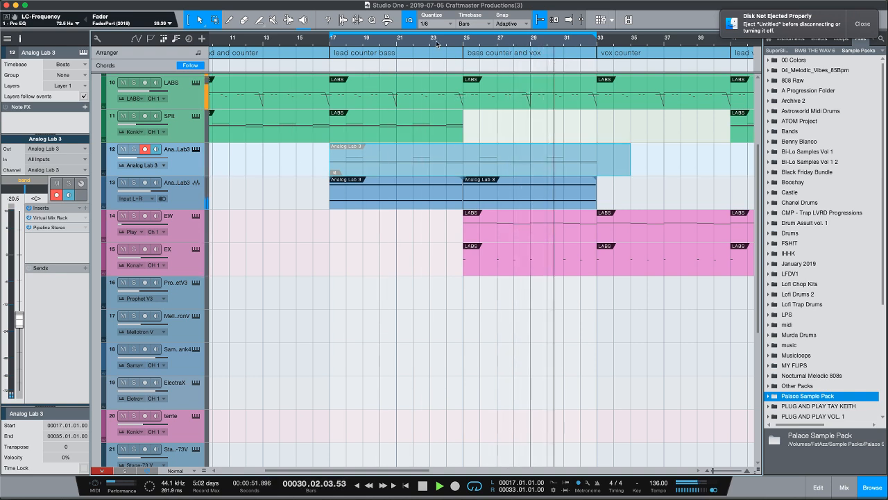
{"action": "scroll", "coordinate": [438, 44], "scroll_direction": "down", "scroll_amount": 1}
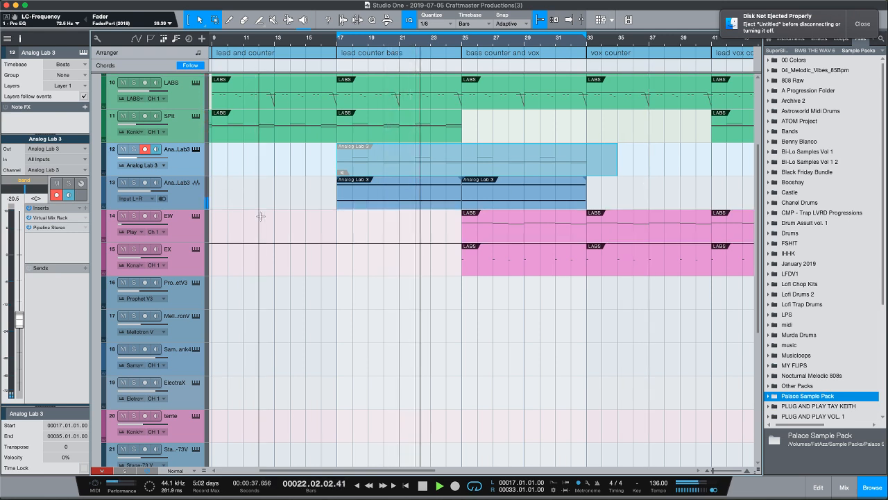
{"action": "left_click", "coordinate": [175, 200]}
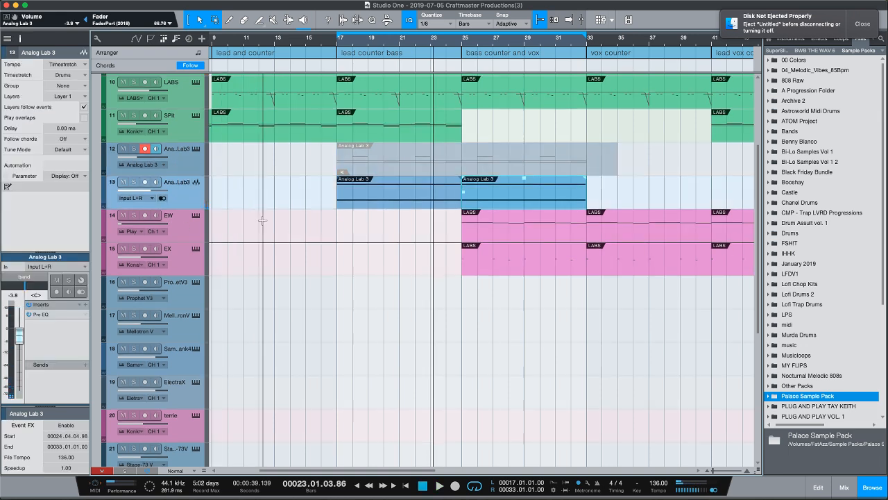
Play the arrangement and set the bounced Analog Lab 3 audio track's volume to -6.5 dB
{"action": "key", "text": "space"}
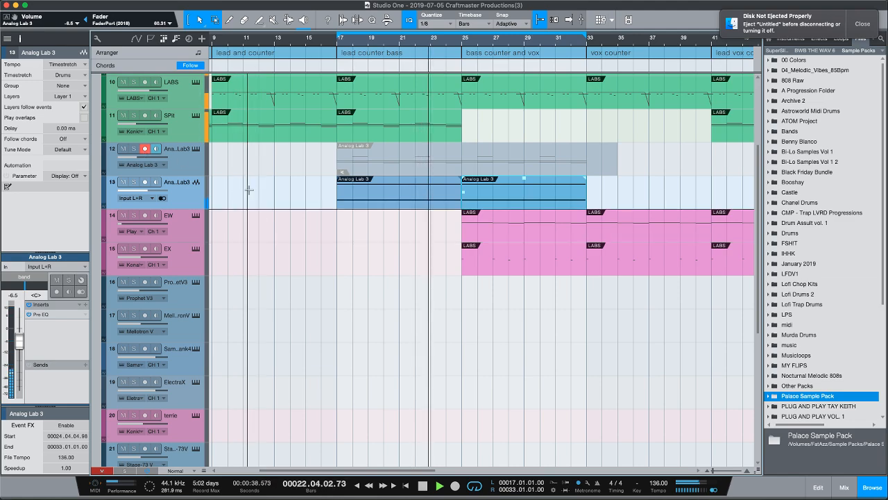
{"action": "scroll", "coordinate": [249, 189], "scroll_direction": "up", "scroll_amount": 2}
{"action": "scroll", "coordinate": [248, 189], "scroll_direction": "up", "scroll_amount": 6}
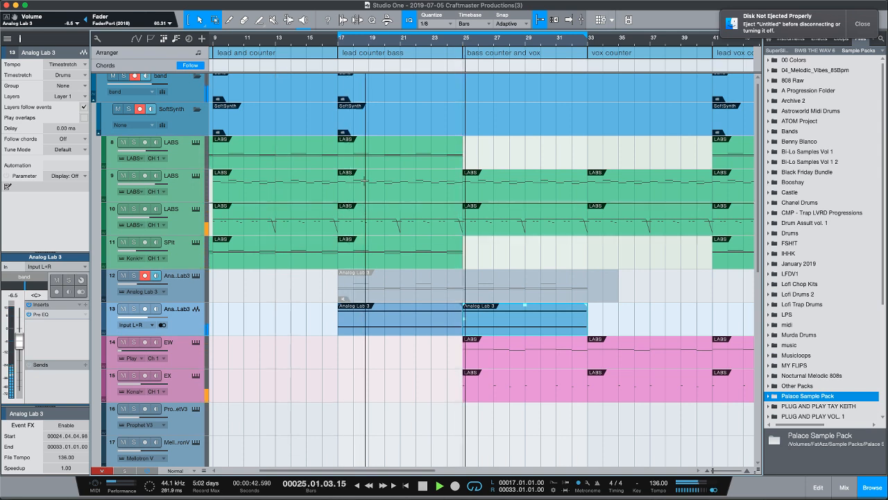
{"action": "key", "text": "space"}
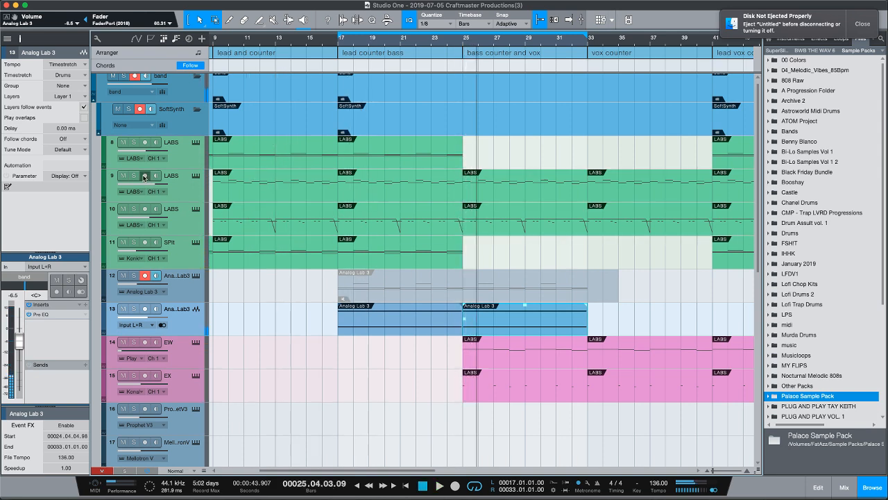
Audition the LABS part on track 9 soloed from bar 17, and unsolo it after stopping playback
{"action": "left_click", "coordinate": [134, 175]}
{"action": "key", "text": "space"}
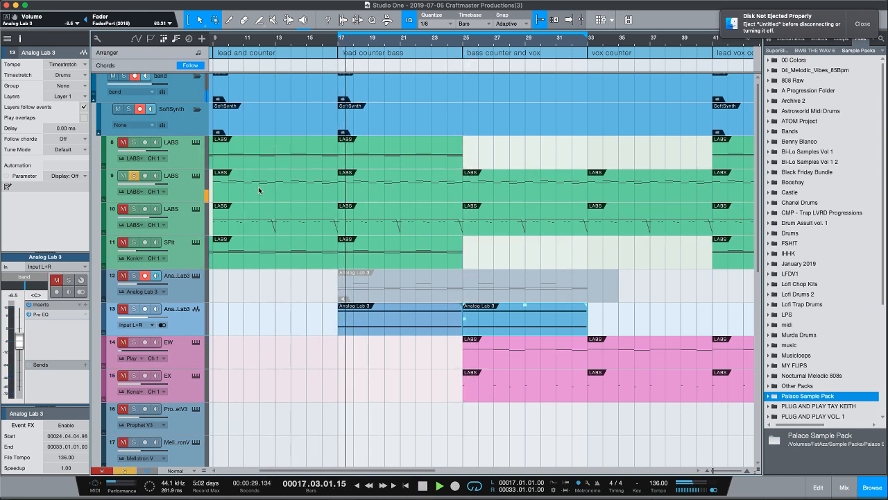
{"action": "mouse_move", "coordinate": [281, 38]}
{"action": "left_mouse_down"}
{"action": "mouse_move", "coordinate": [283, 64]}
{"action": "mouse_move", "coordinate": [283, 23]}
{"action": "left_mouse_up"}
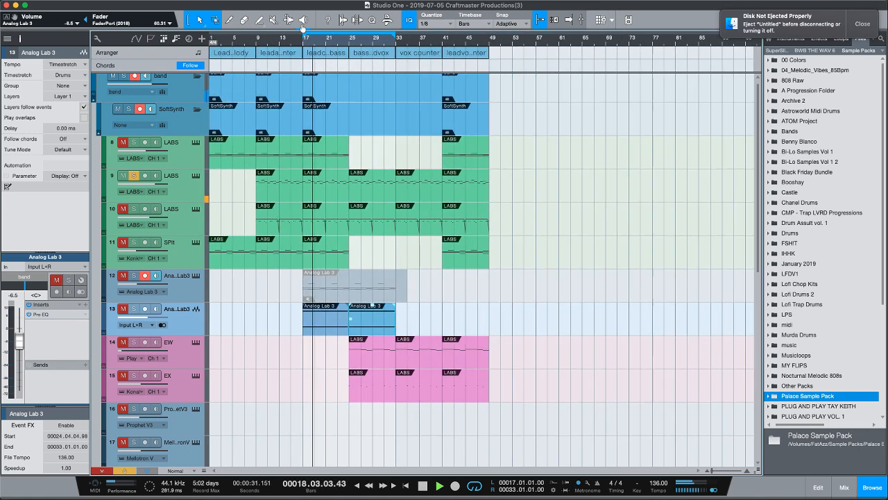
{"action": "key", "text": "space"}
{"action": "left_click", "coordinate": [134, 175]}
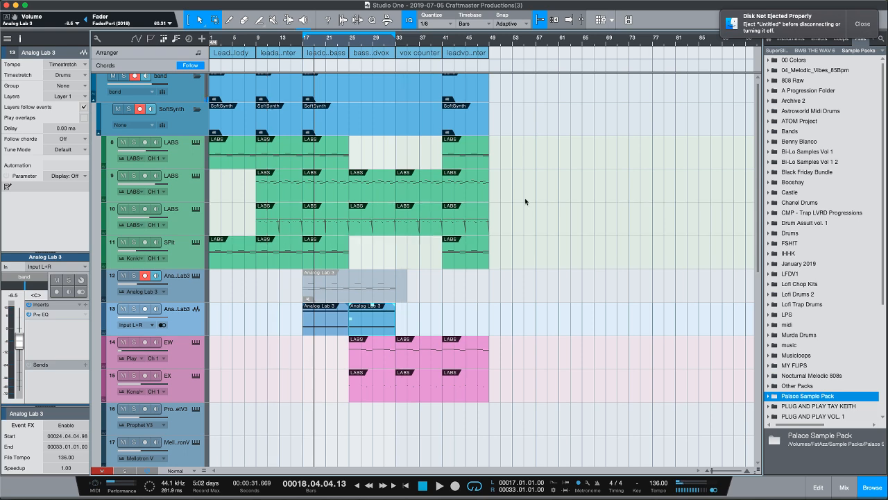
Merge all LABS events on track 9 into one event and extend its end to bar 51
{"action": "scroll", "coordinate": [520, 200], "scroll_direction": "down", "scroll_amount": 1}
{"action": "left_click_drag", "start_coordinate": [515, 186], "coordinate": [281, 186]}
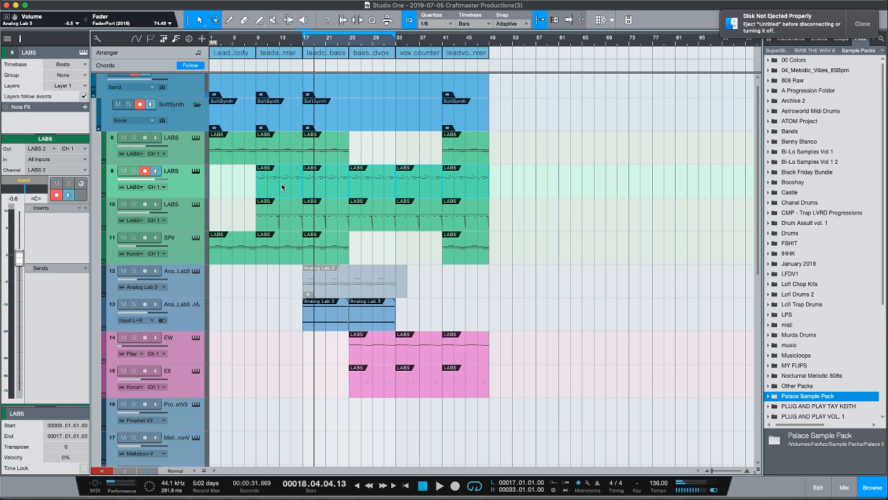
{"action": "key", "text": "g"}
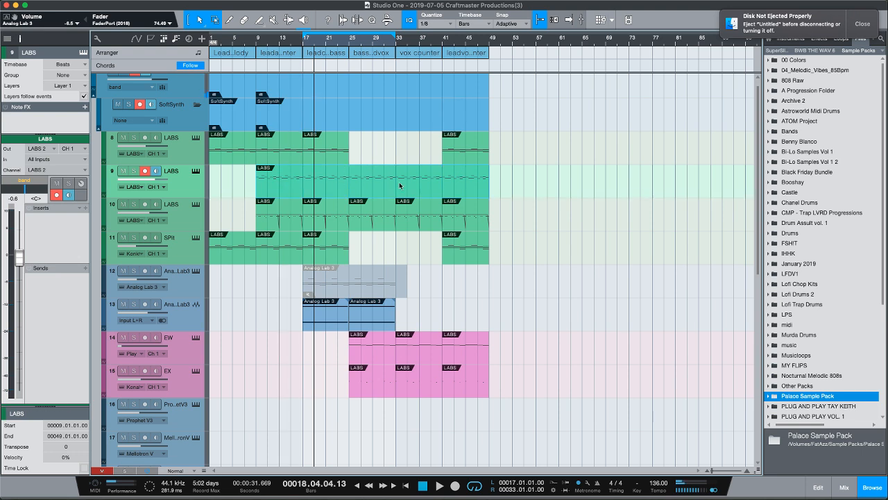
{"action": "left_click_drag", "start_coordinate": [491, 186], "coordinate": [500, 193]}
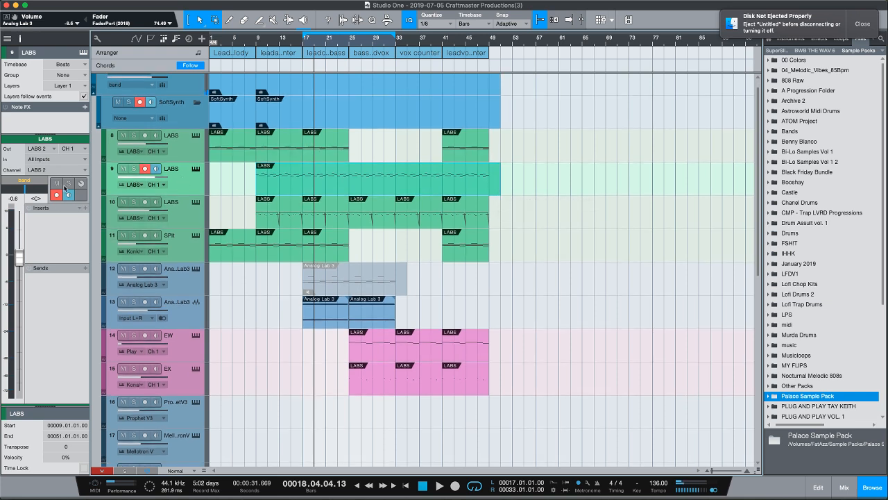
Insert Pipeline Stereo on the track 9 LABS channel with its send on Sub 2 and its return on Input 1
{"action": "left_click", "coordinate": [85, 208]}
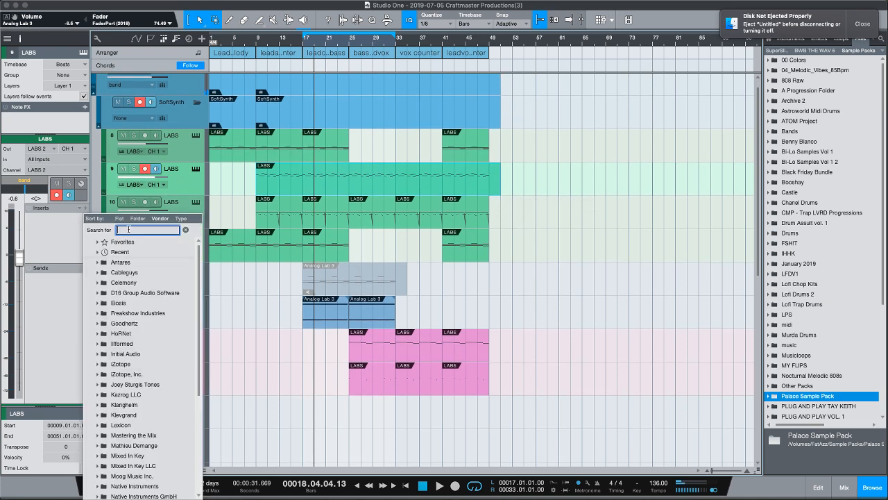
{"action": "type", "text": "pip"}
{"action": "left_click", "coordinate": [123, 263]}
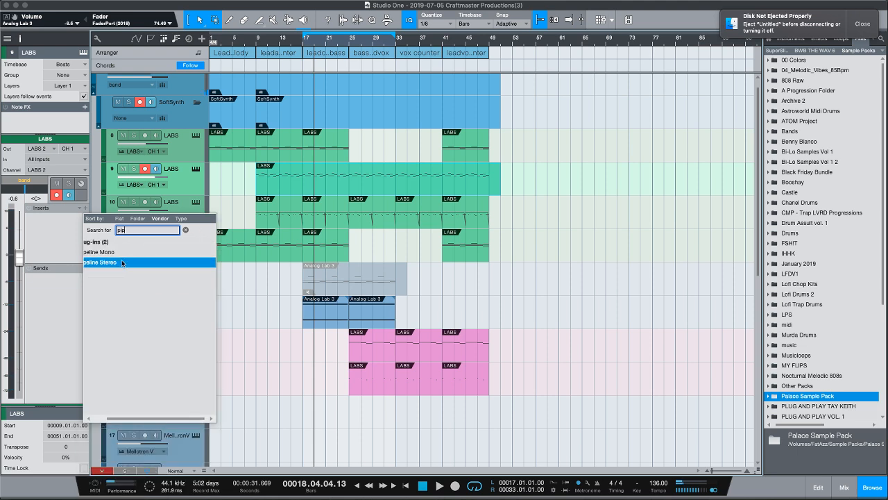
{"action": "left_click", "coordinate": [296, 249]}
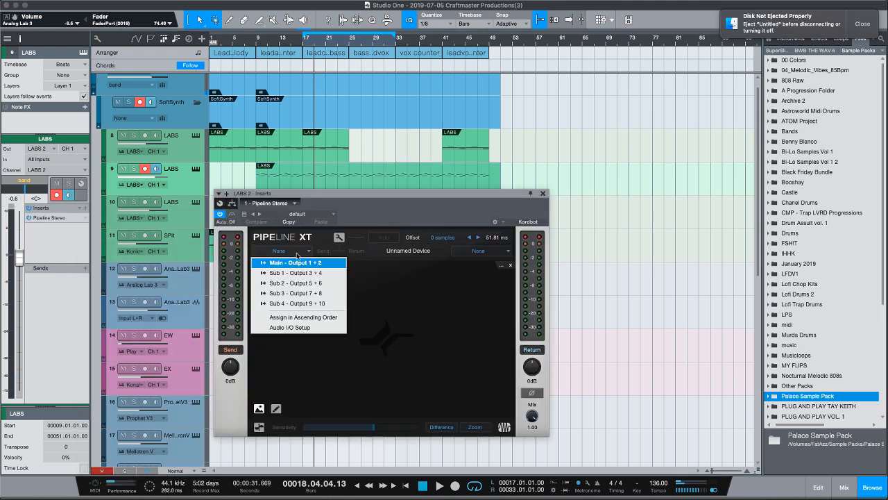
{"action": "left_click", "coordinate": [311, 285]}
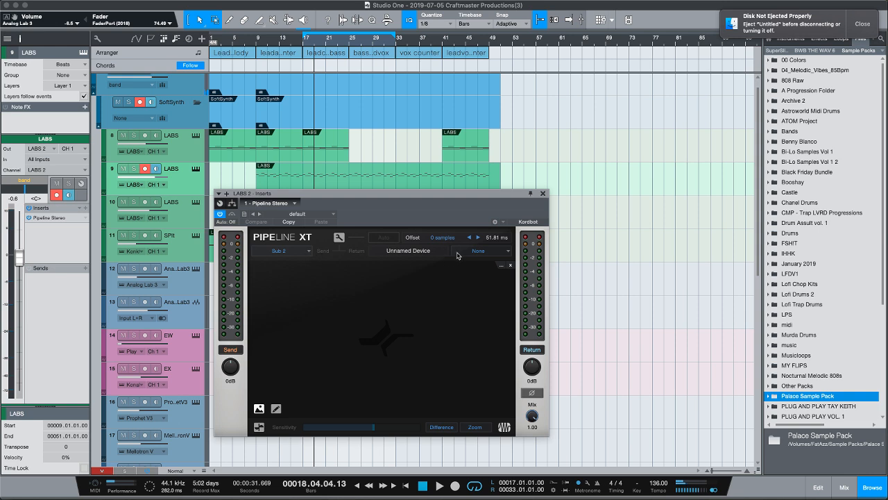
{"action": "left_click", "coordinate": [479, 251]}
{"action": "left_click", "coordinate": [480, 275]}
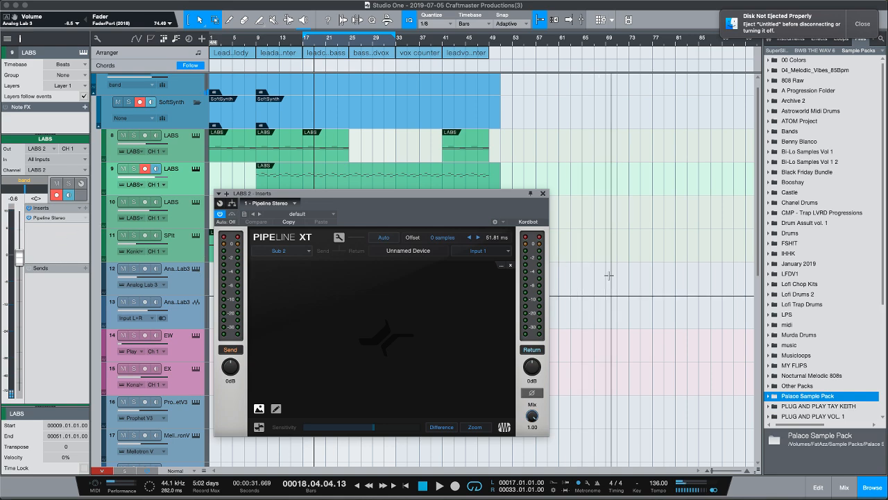
Show the mixer with the LABS 2 channel in view and move the Pipeline window clear of the track list
{"action": "key", "text": "F3"}
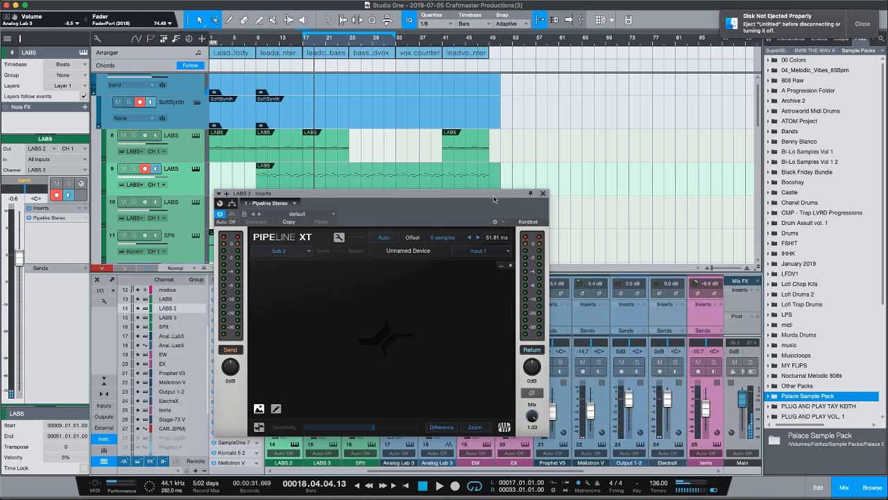
{"action": "left_click_drag", "start_coordinate": [494, 200], "coordinate": [299, 56]}
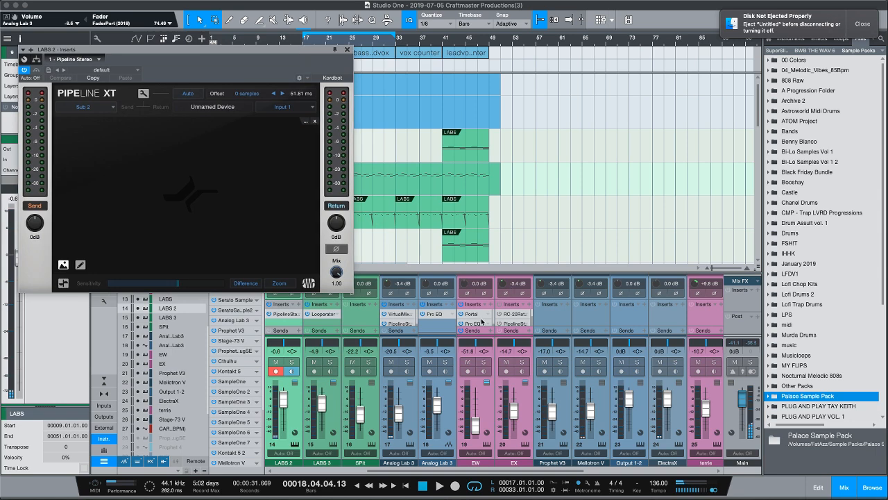
{"action": "scroll", "coordinate": [458, 321], "scroll_direction": "left", "scroll_amount": 2}
{"action": "scroll", "coordinate": [451, 322], "scroll_direction": "left", "scroll_amount": 1}
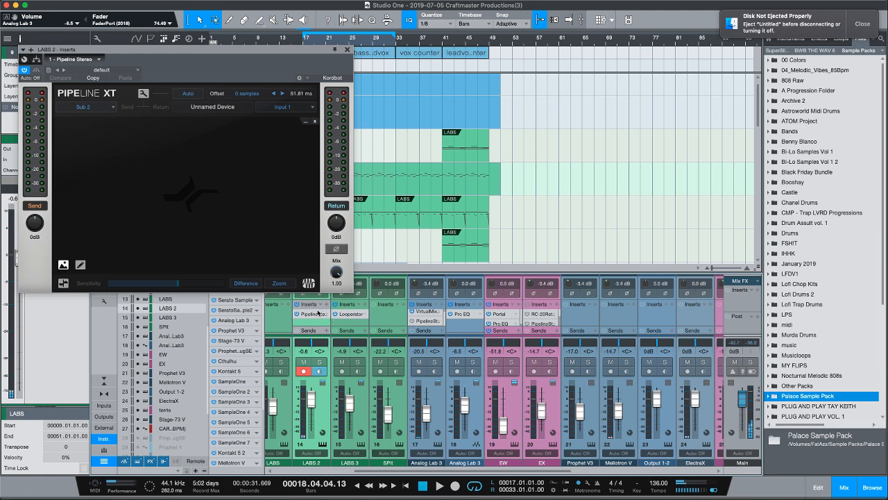
{"action": "left_click", "coordinate": [297, 314]}
{"action": "left_click", "coordinate": [297, 314]}
{"action": "left_click_drag", "start_coordinate": [279, 49], "coordinate": [711, 86]}
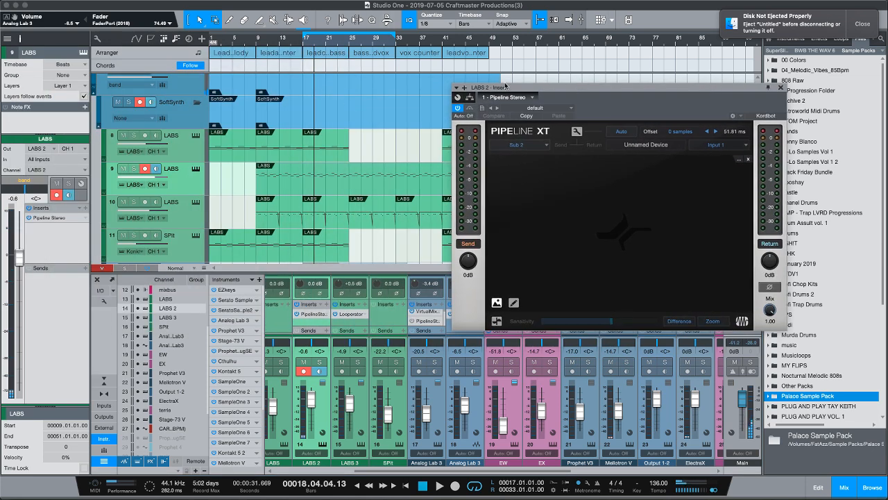
Play from bar 9, auto-detect Pipeline's latency offset, and set its send level to +7.0 dB
{"action": "left_click", "coordinate": [256, 45]}
{"action": "key", "text": "space"}
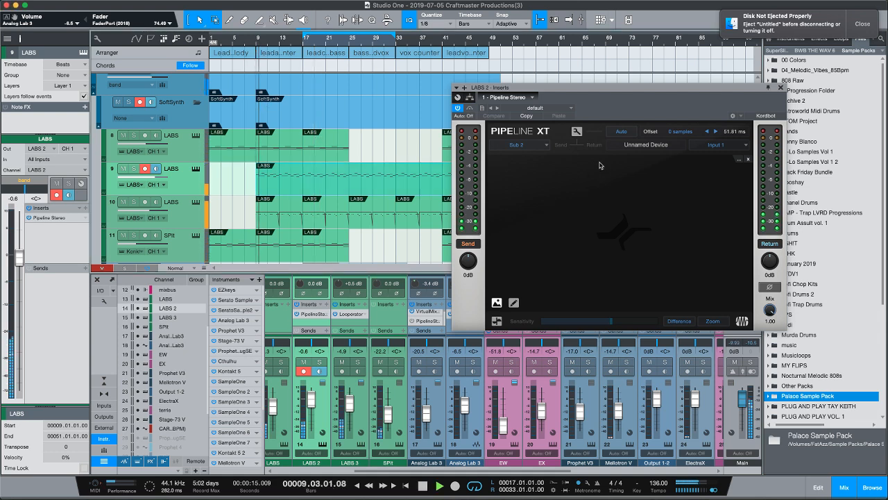
{"action": "left_click", "coordinate": [619, 132]}
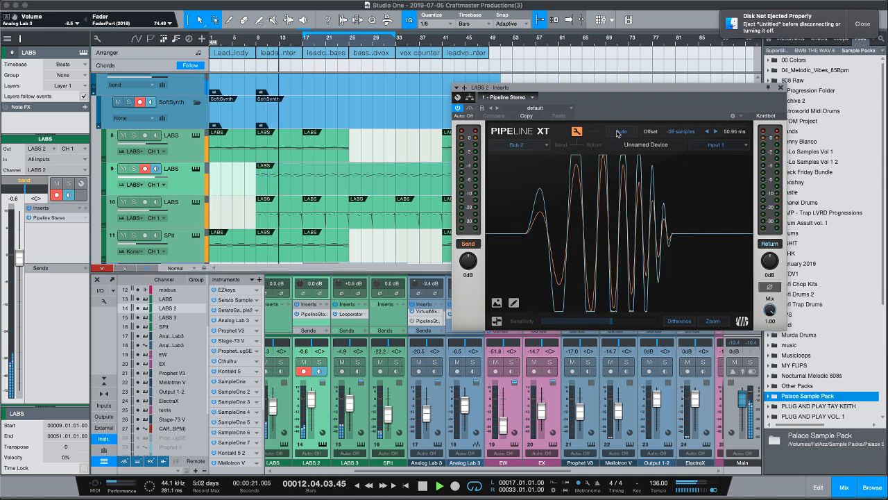
{"action": "left_click", "coordinate": [578, 132]}
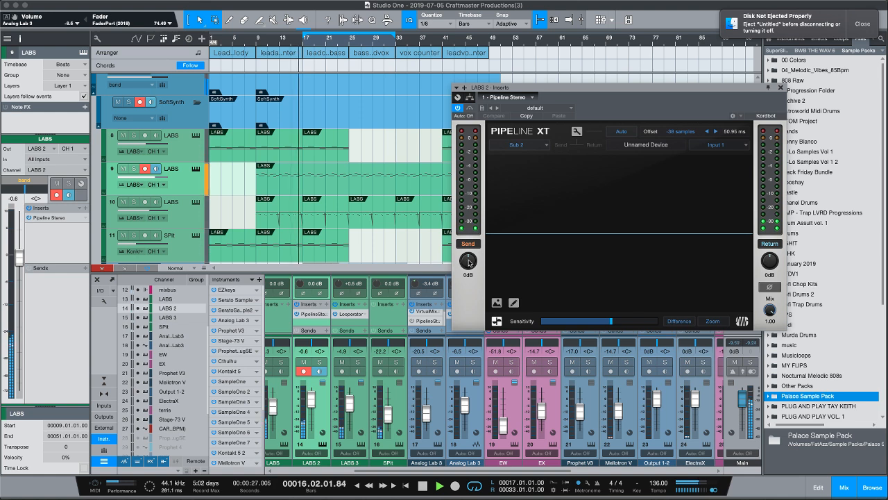
{"action": "left_click_drag", "start_coordinate": [469, 262], "coordinate": [471, 237]}
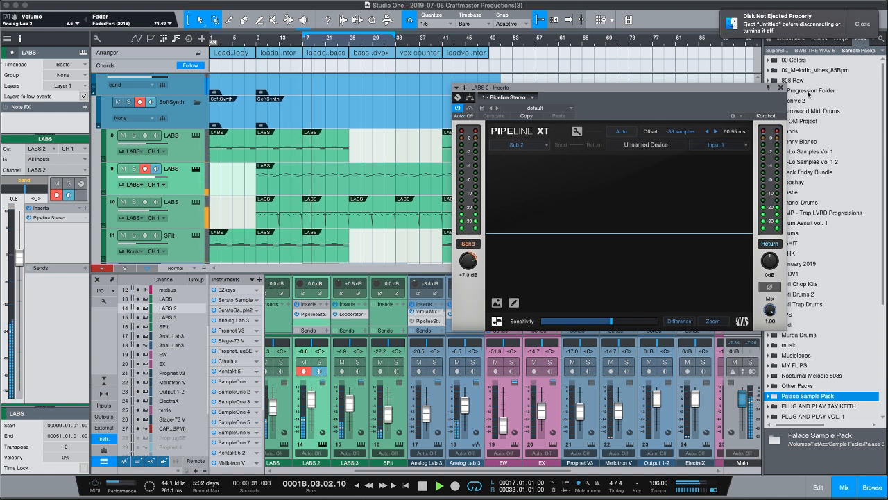
{"action": "left_click", "coordinate": [780, 88]}
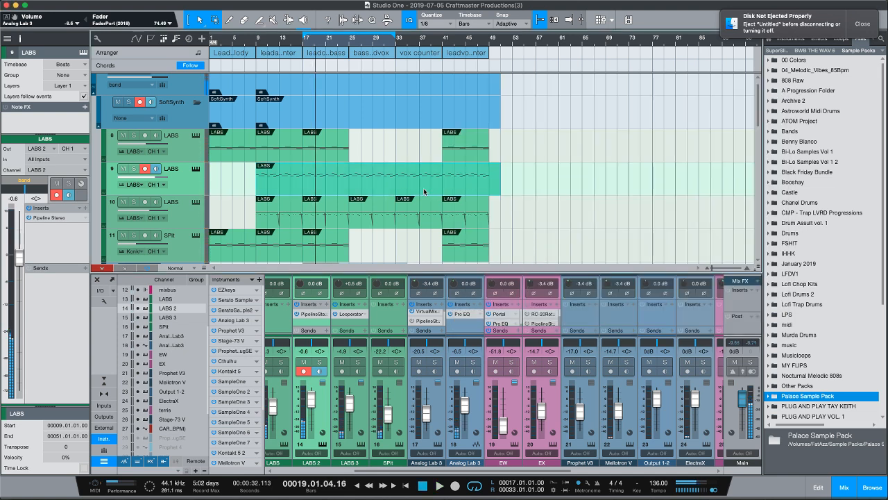
Bounce the merged LABS event on track 9 to a new audio track
{"action": "scroll", "coordinate": [425, 192], "scroll_direction": "down", "scroll_amount": 1}
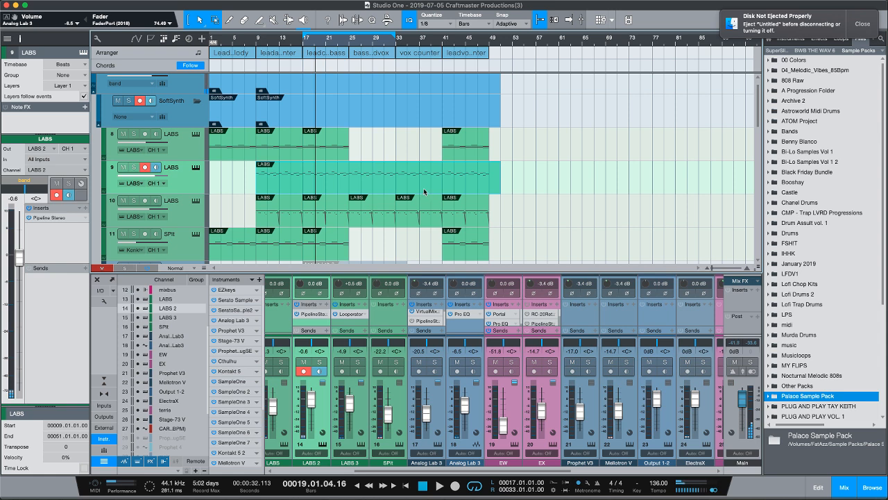
{"action": "key", "text": "super+b"}
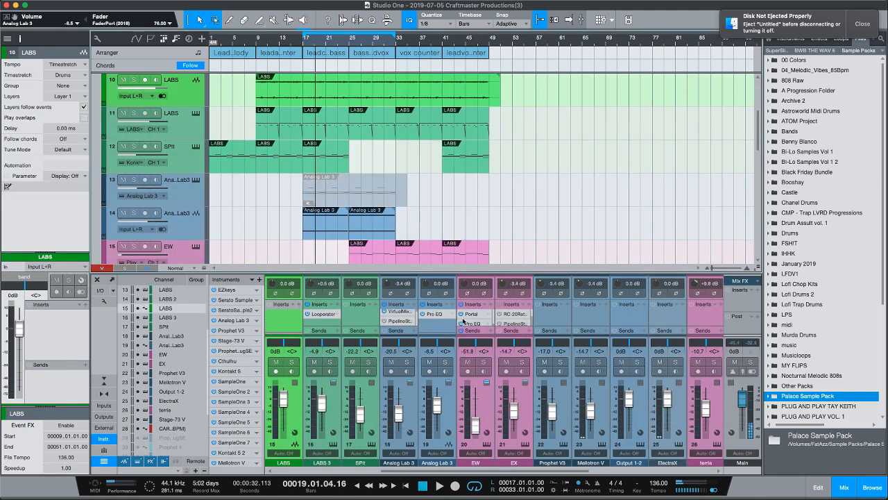
Deactivate the Pipeline insert on the LABS 2 channel, enlarging the mixer temporarily to reach it
{"action": "left_click_drag", "start_coordinate": [428, 273], "coordinate": [427, 212]}
{"action": "scroll", "coordinate": [451, 279], "scroll_direction": "left", "scroll_amount": 5}
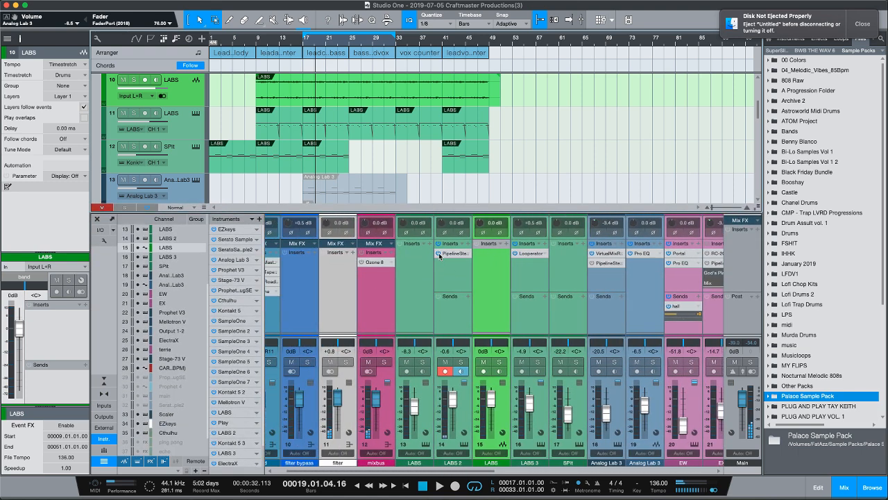
{"action": "left_click_drag", "start_coordinate": [453, 211], "coordinate": [453, 271]}
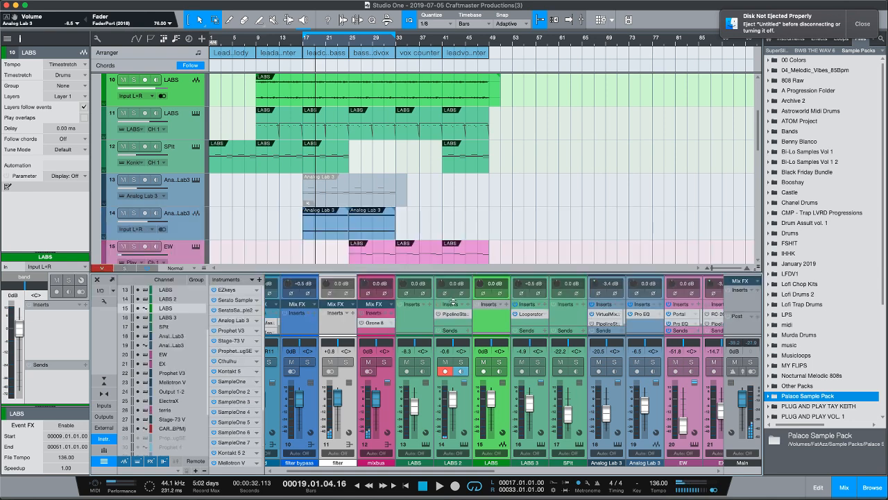
Mute the LABS instrument track 11 and trim the end of the bounced LABS audio event to bar 49
{"action": "scroll", "coordinate": [396, 174], "scroll_direction": "up", "scroll_amount": 1}
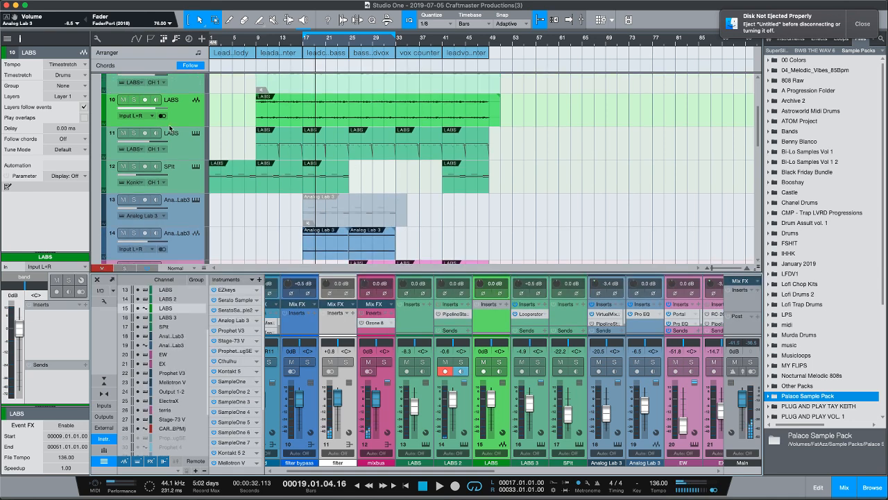
{"action": "left_click", "coordinate": [123, 130]}
{"action": "scroll", "coordinate": [409, 129], "scroll_direction": "up", "scroll_amount": 1}
{"action": "scroll", "coordinate": [409, 129], "scroll_direction": "up", "scroll_amount": 1}
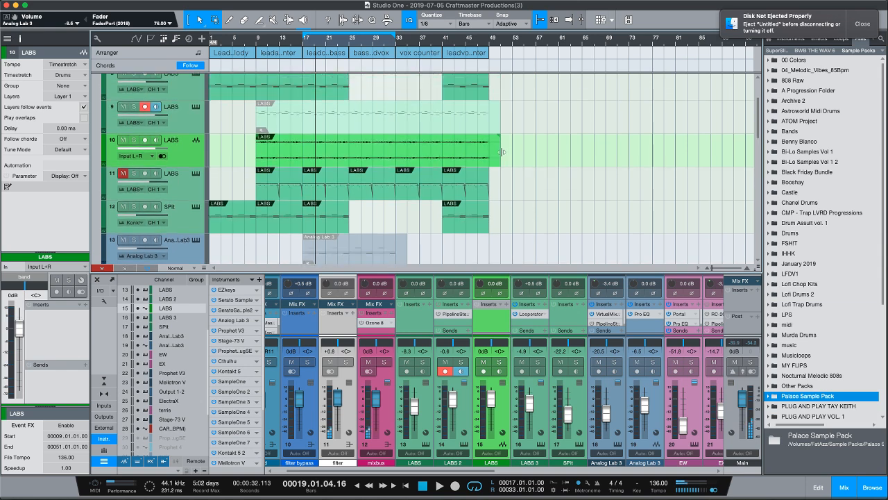
{"action": "left_click_drag", "start_coordinate": [499, 154], "coordinate": [490, 154]}
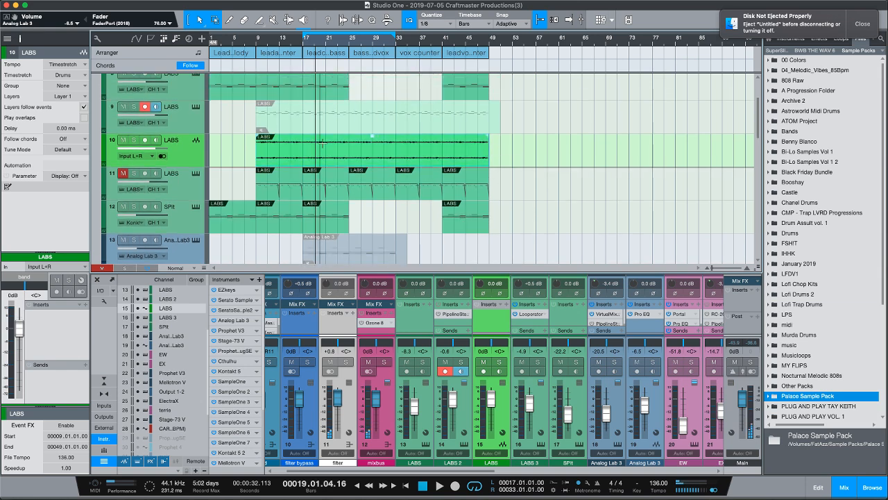
Slip the bounced LABS audio earlier inside its event so the waveform's onset lines up with bar 9
{"action": "left_click_drag", "start_coordinate": [252, 41], "coordinate": [268, 79]}
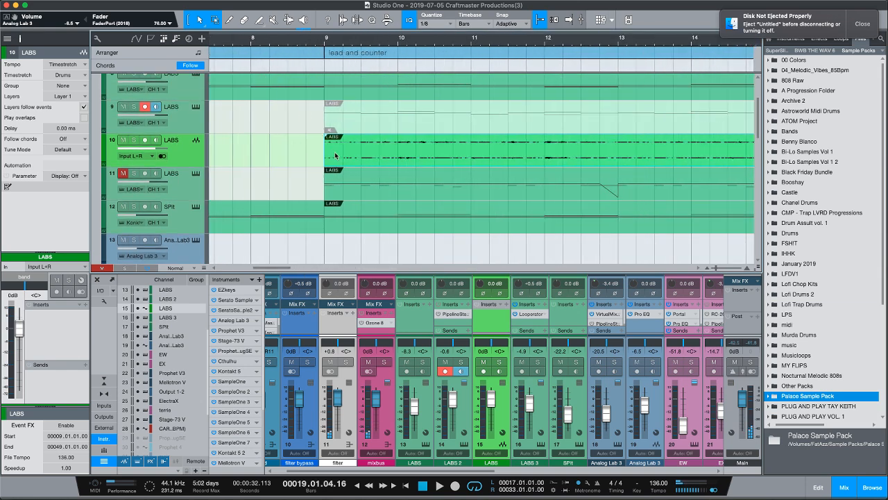
{"action": "scroll", "coordinate": [339, 155], "scroll_direction": "down", "scroll_amount": 5}
{"action": "scroll", "coordinate": [338, 155], "scroll_direction": "up", "scroll_amount": 10}
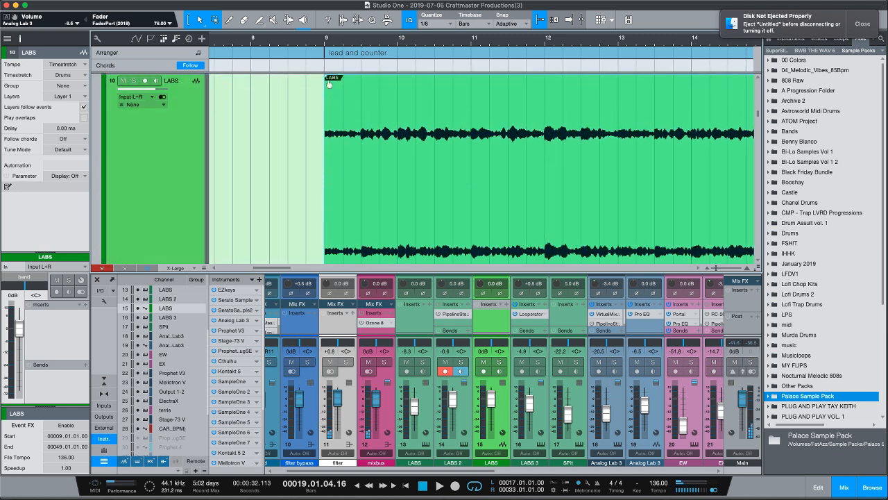
{"action": "left_click_drag", "start_coordinate": [326, 46], "coordinate": [352, 118]}
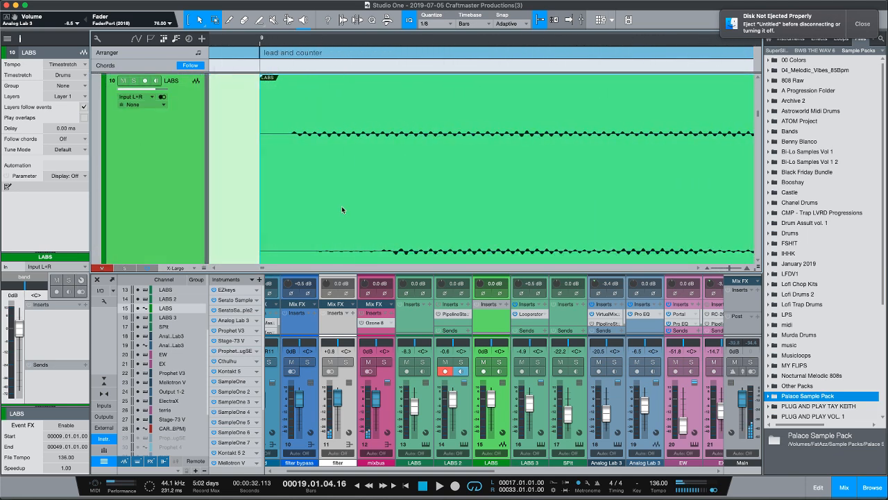
{"action": "left_click_drag", "start_coordinate": [351, 217], "coordinate": [321, 218]}
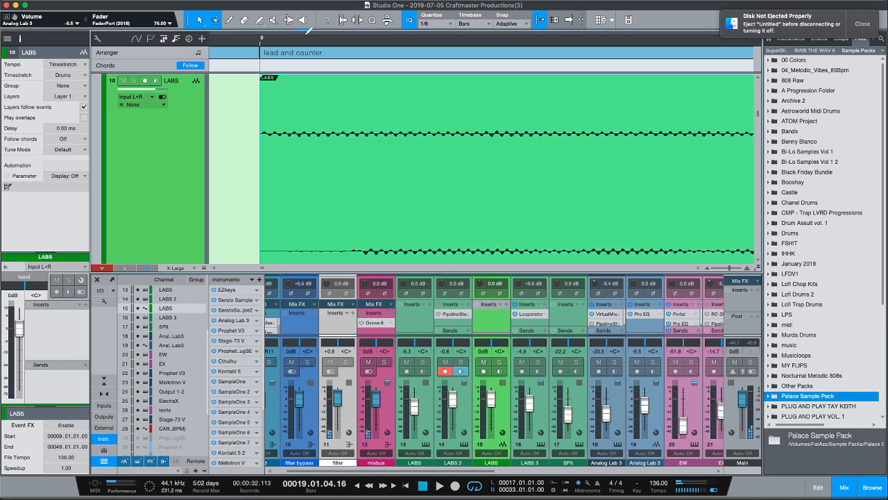
{"action": "left_click_drag", "start_coordinate": [301, 43], "coordinate": [346, 11]}
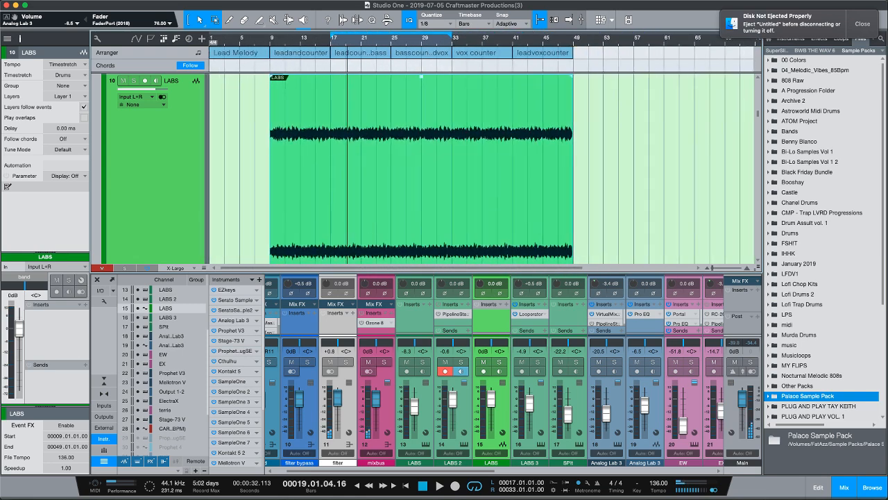
Solo the bounced LABS audio channel during playback from bar 5 and insert Pro EQ on it
{"action": "left_click", "coordinate": [239, 43]}
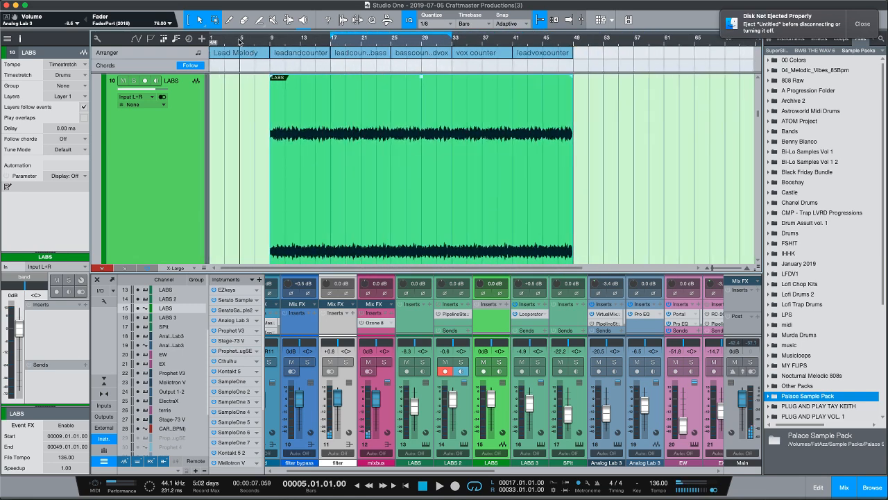
{"action": "key", "text": "space"}
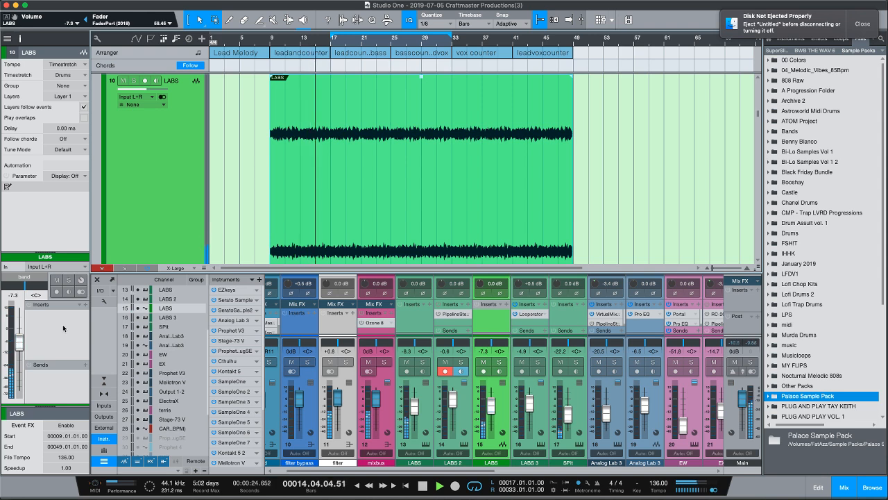
{"action": "left_click", "coordinate": [69, 280]}
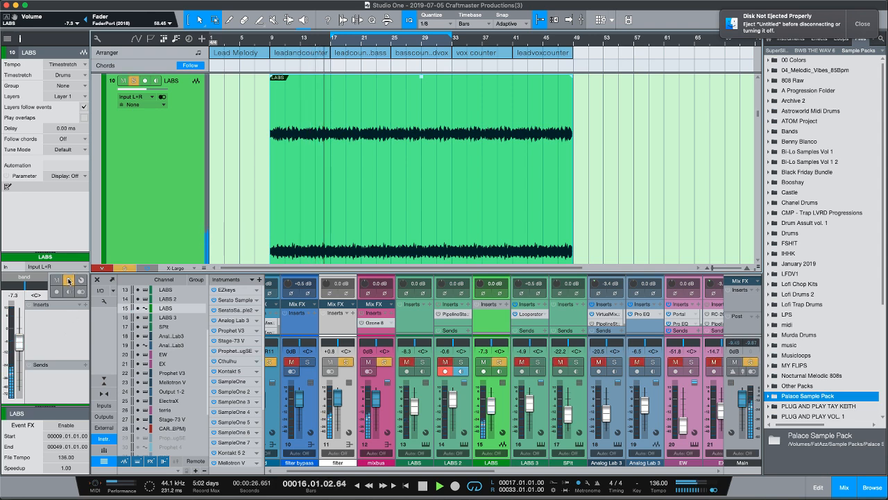
{"action": "left_click", "coordinate": [68, 304]}
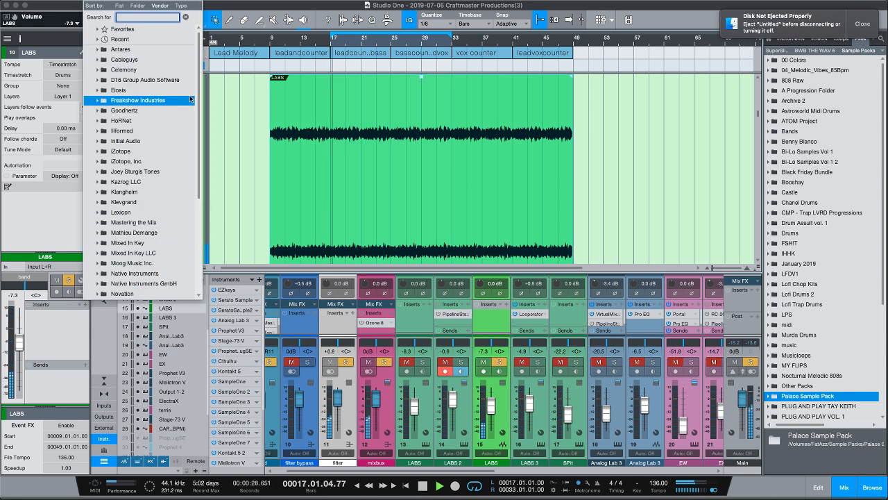
{"action": "type", "text": "pro"}
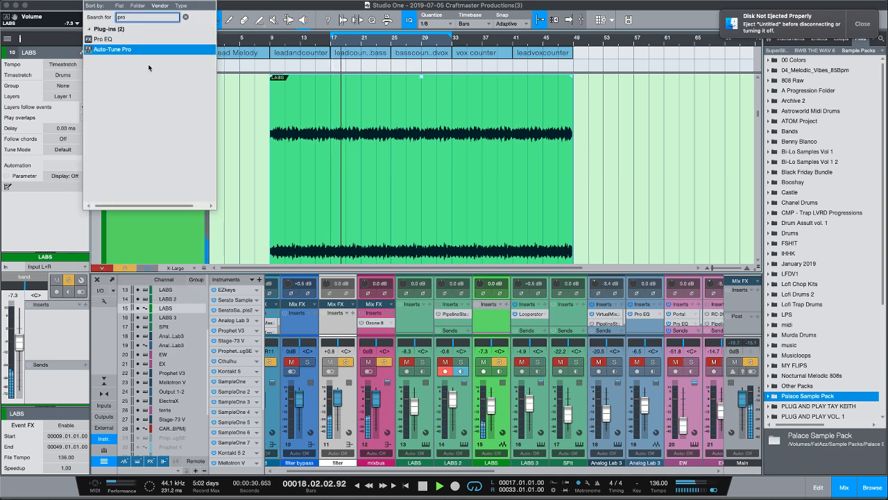
{"action": "left_click", "coordinate": [113, 43]}
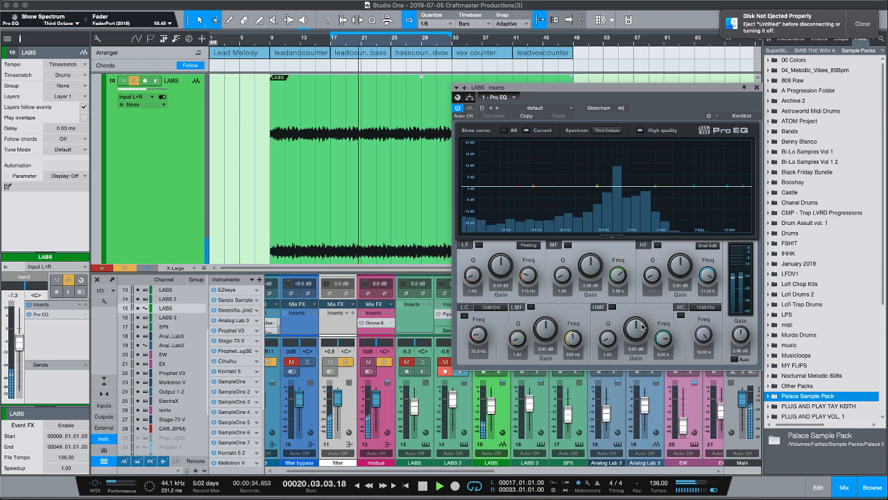
Set the Pro EQ low cut to about 197 Hz, a 48 dB/Oct high cut to about 9.21 kHz, and output gain to about -0.72 dB
{"action": "left_click_drag", "start_coordinate": [478, 335], "coordinate": [475, 316]}
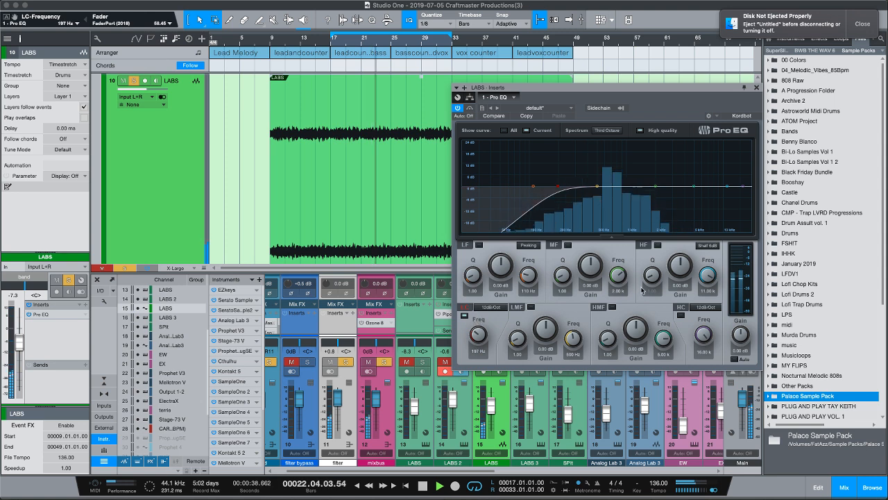
{"action": "left_click", "coordinate": [681, 315]}
{"action": "left_click", "coordinate": [707, 307]}
{"action": "left_click", "coordinate": [721, 358]}
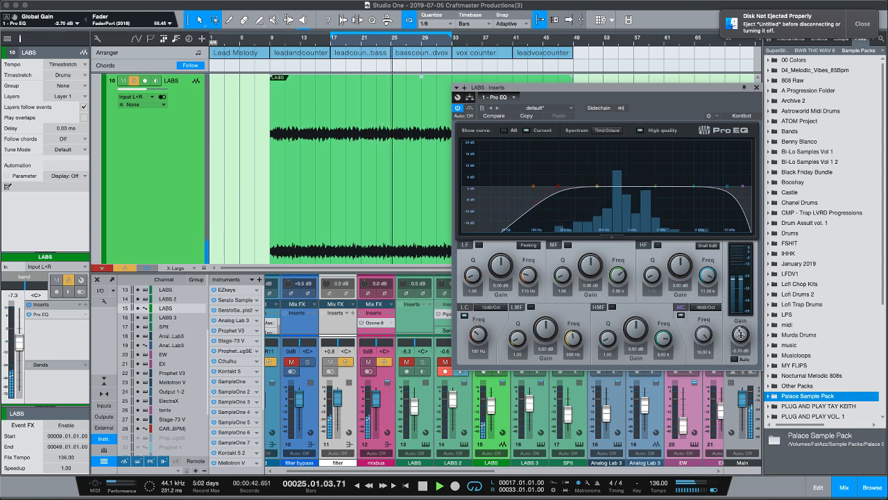
{"action": "left_click_drag", "start_coordinate": [741, 340], "coordinate": [705, 340]}
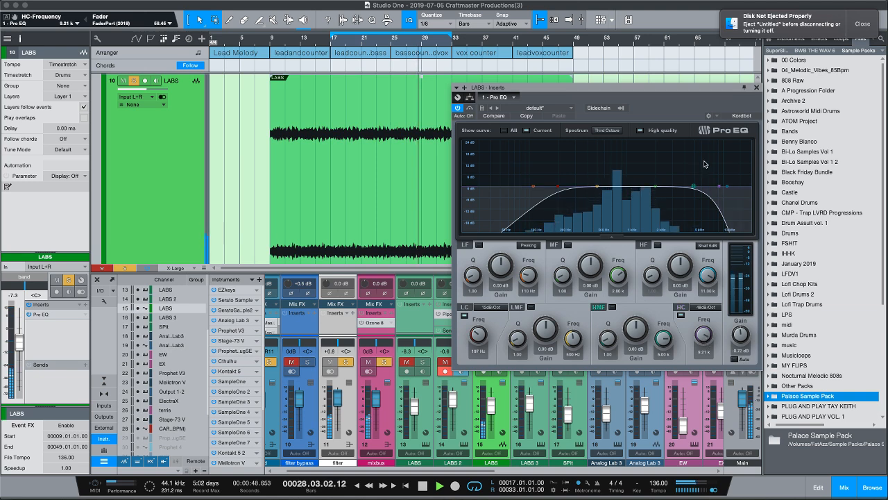
{"action": "left_click", "coordinate": [756, 88]}
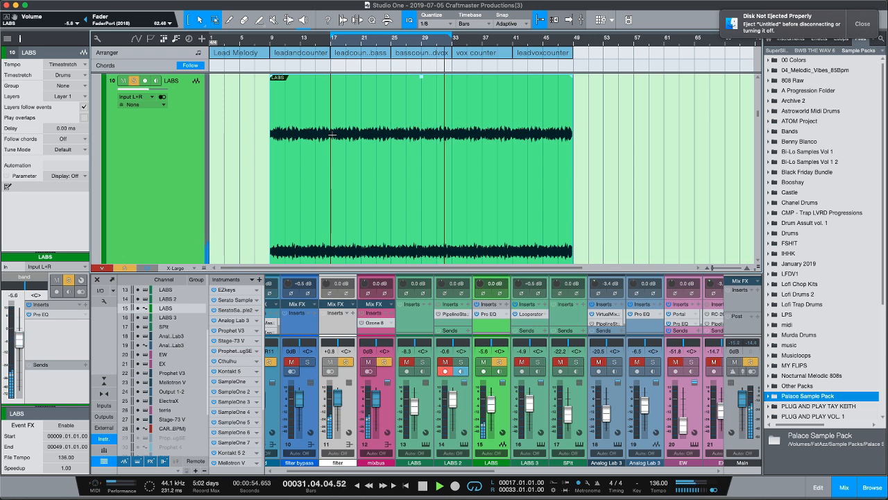
Unsolo the bounced LABS audio track and replay the arrangement from bar 9 with all tracks in view
{"action": "key", "text": "s"}
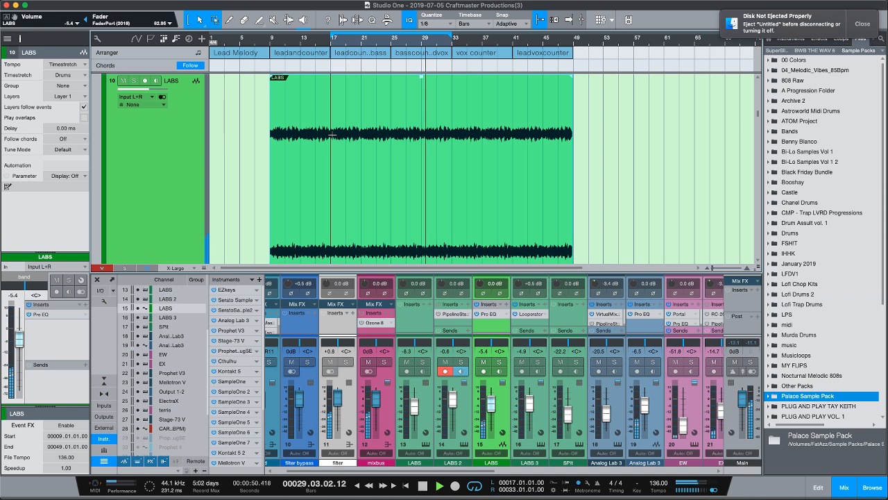
{"action": "key", "text": "space"}
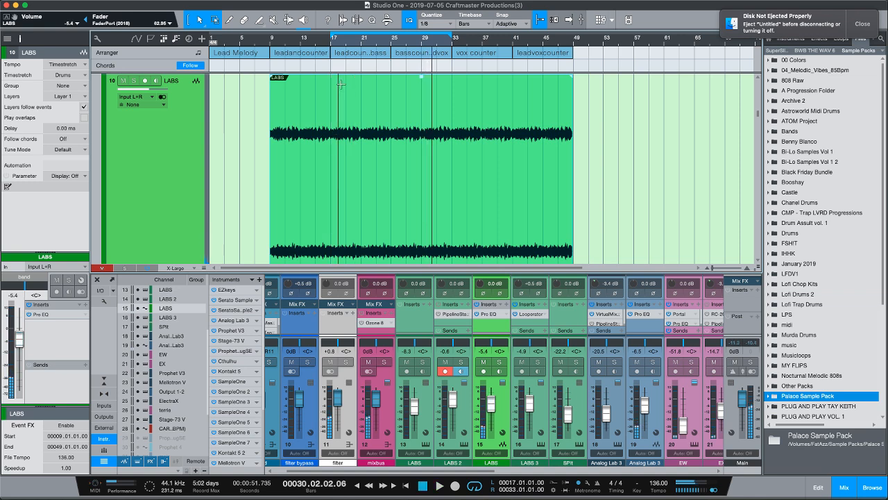
{"action": "left_click_drag", "start_coordinate": [342, 41], "coordinate": [413, 36]}
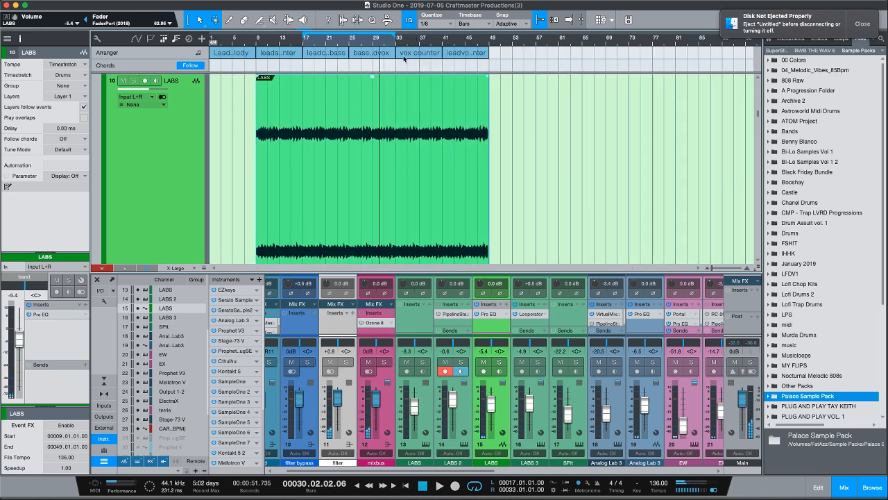
{"action": "scroll", "coordinate": [380, 153], "scroll_direction": "down", "scroll_amount": 10}
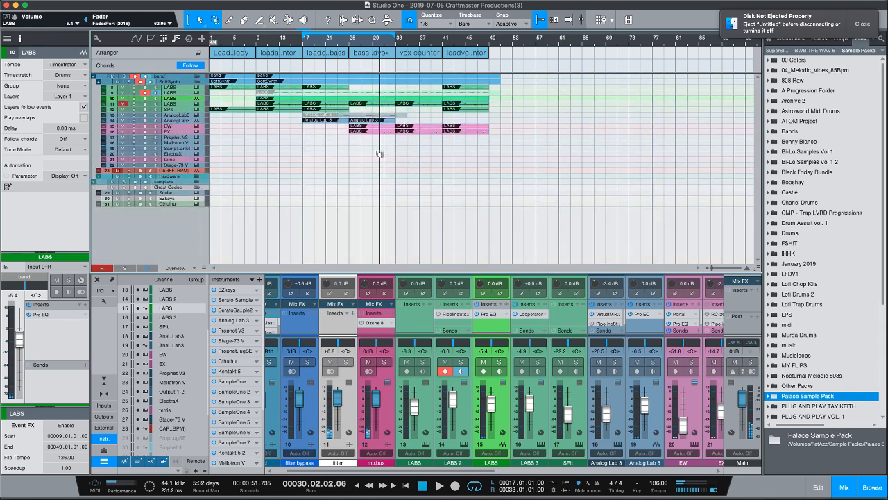
{"action": "scroll", "coordinate": [379, 154], "scroll_direction": "up", "scroll_amount": 4}
{"action": "scroll", "coordinate": [379, 153], "scroll_direction": "down", "scroll_amount": 4}
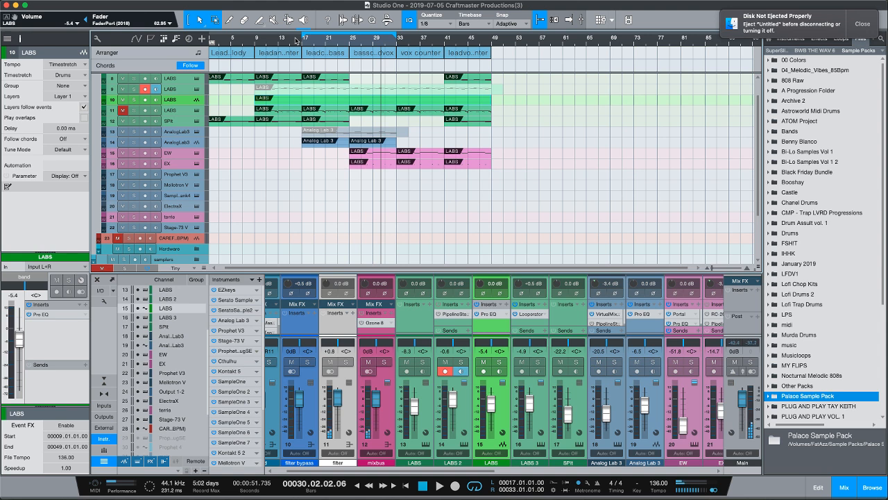
{"action": "left_click", "coordinate": [255, 43]}
{"action": "key", "text": "space"}
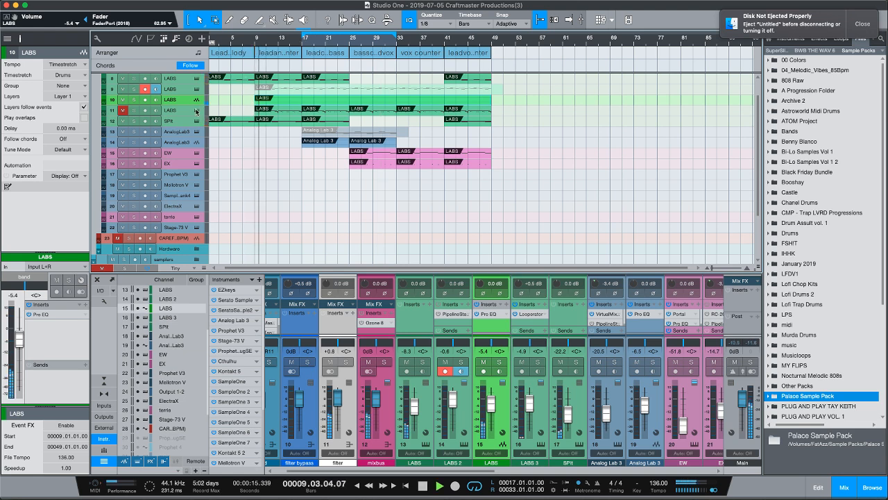
Select LABS instrument track 11, unmute and solo it, and play it back
{"action": "left_click", "coordinate": [133, 110]}
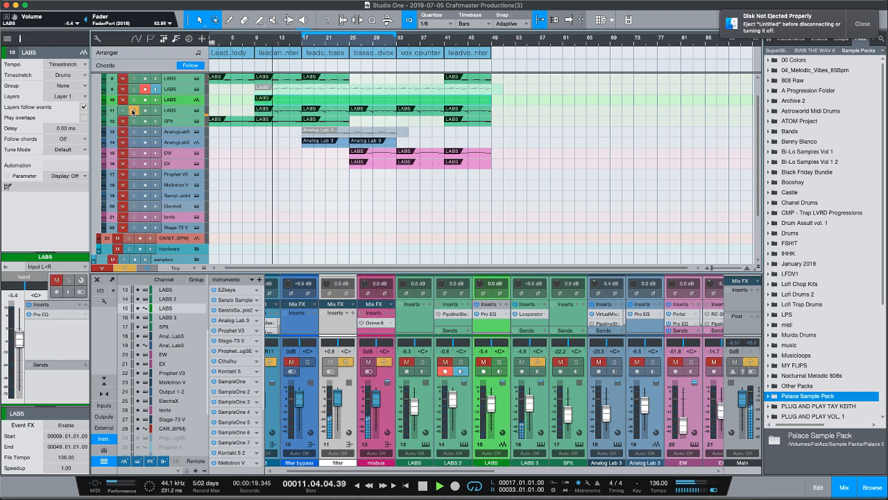
{"action": "left_click", "coordinate": [133, 110]}
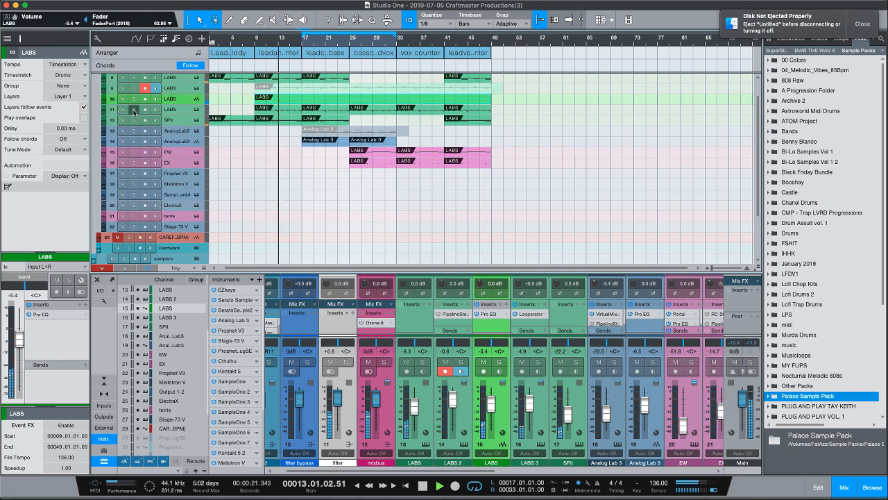
{"action": "left_click", "coordinate": [167, 111]}
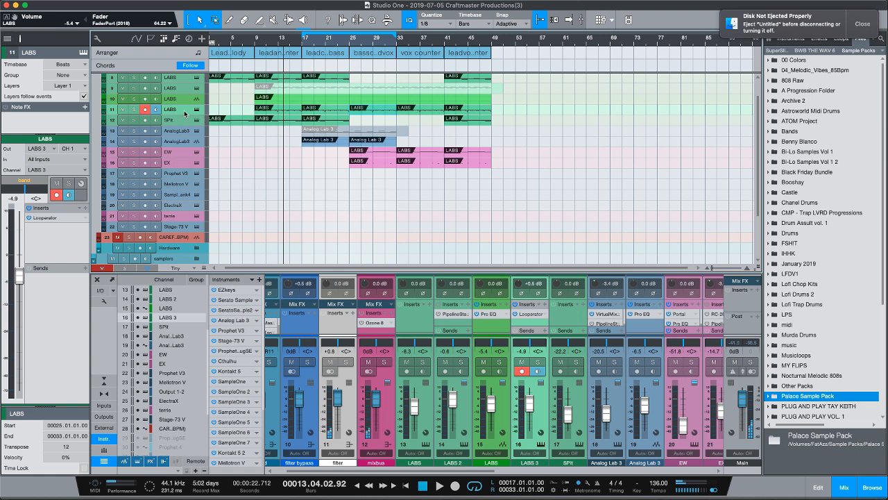
{"action": "left_click", "coordinate": [133, 109]}
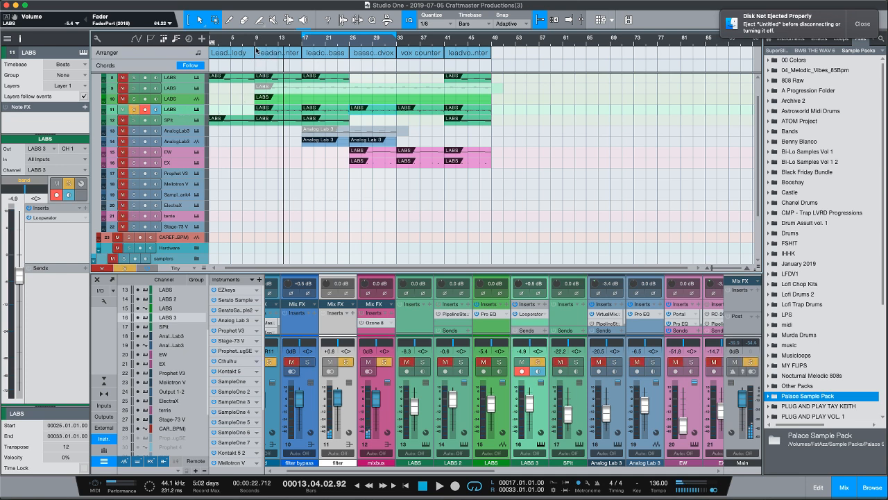
{"action": "key", "text": "space"}
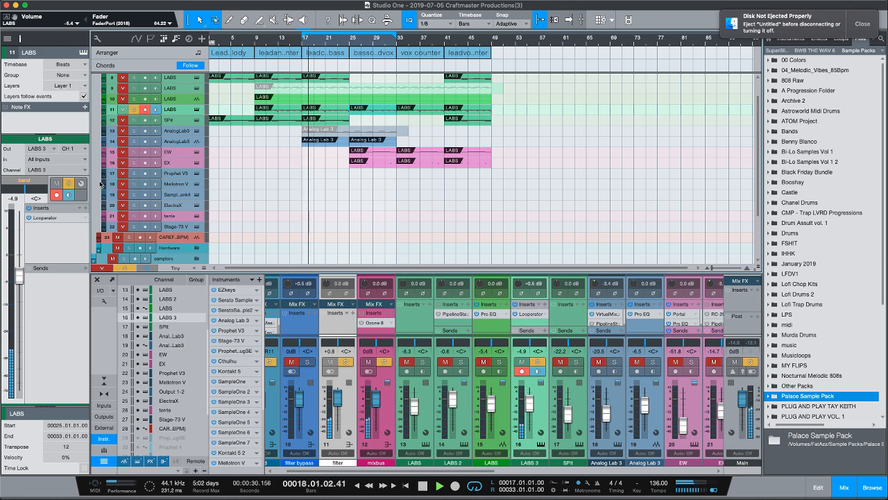
Insert Pipeline Stereo on the LABS 3 channel with Sub 1 - Output 3 + 4 as send and Input 3 - Input 7 + 8 as return
{"action": "left_click", "coordinate": [82, 227]}
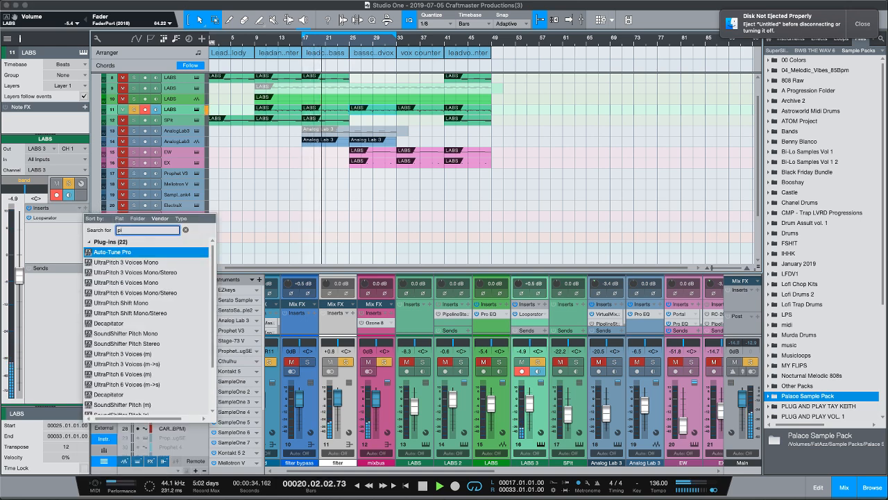
{"action": "type", "text": "pe"}
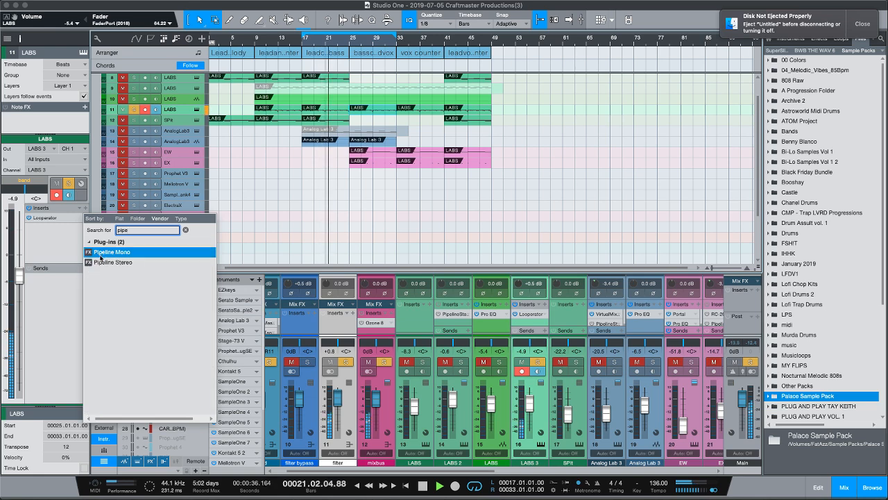
{"action": "double_click", "coordinate": [104, 262]}
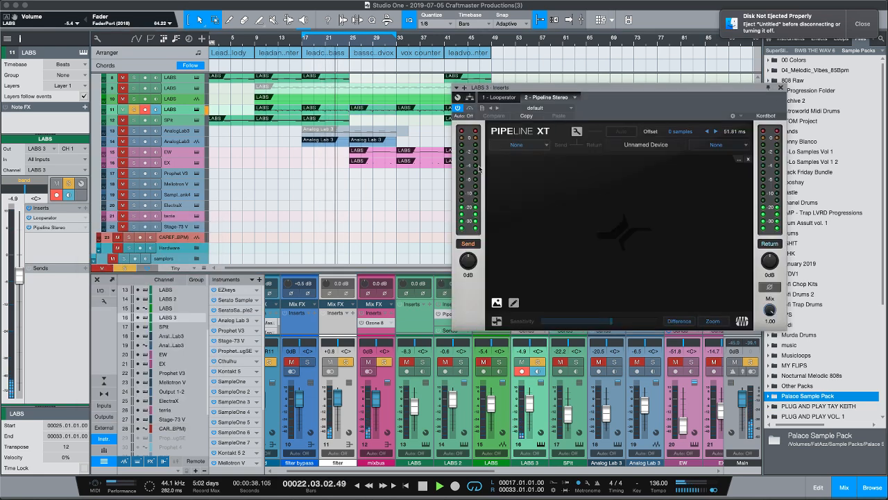
{"action": "left_click", "coordinate": [517, 144]}
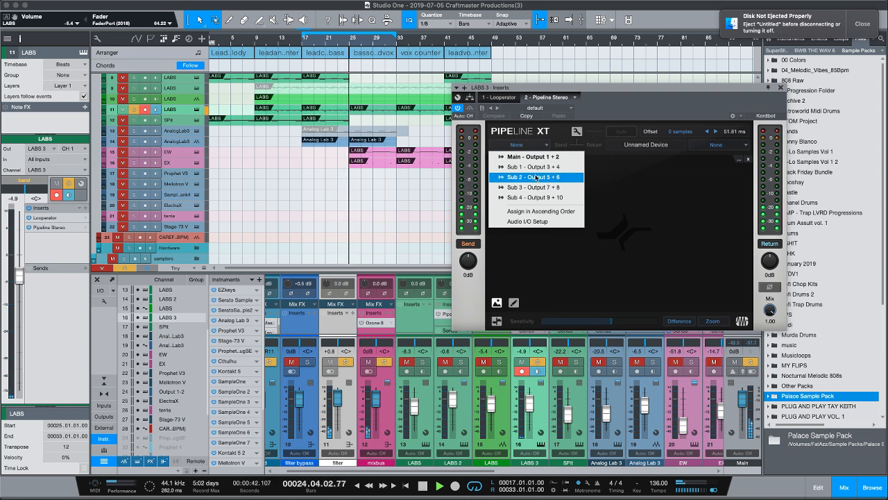
{"action": "left_click", "coordinate": [538, 169]}
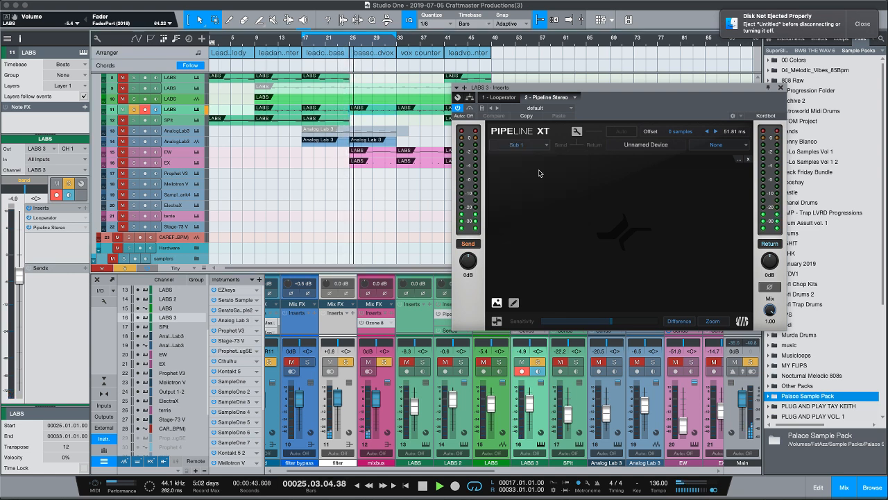
{"action": "left_click", "coordinate": [742, 146]}
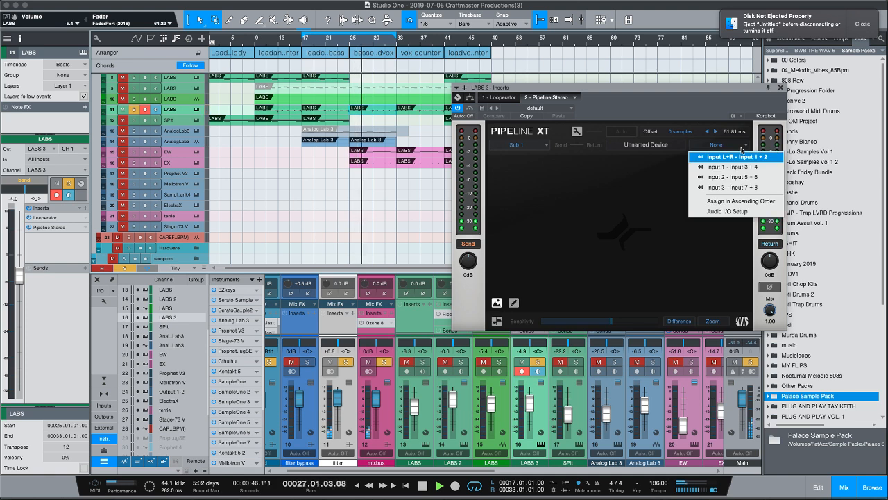
{"action": "left_click", "coordinate": [732, 188]}
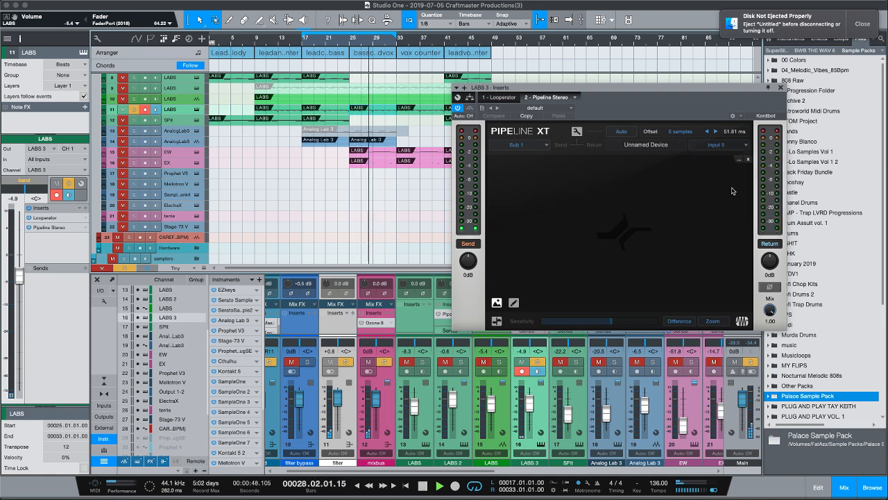
Try Pipeline's automatic offset detection, then test its ping signal with the send routed to Sub 3 - Output 7 + 8
{"action": "left_click", "coordinate": [618, 132]}
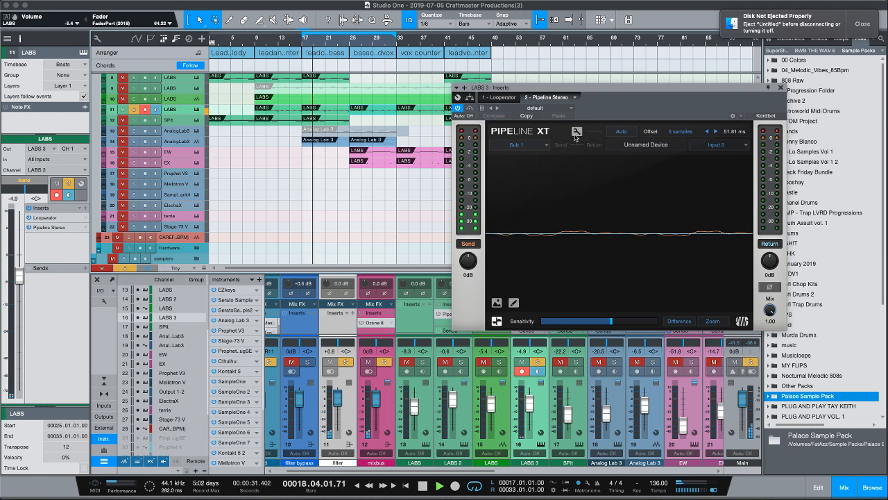
{"action": "left_click", "coordinate": [575, 132]}
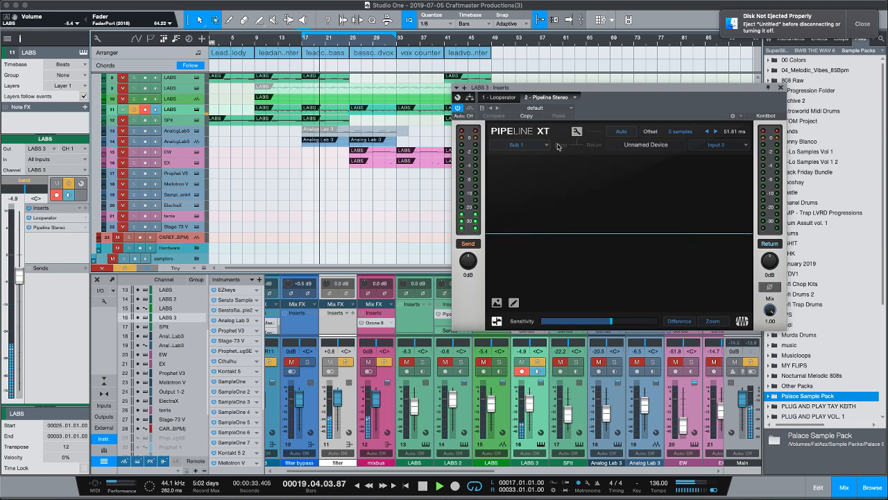
{"action": "left_click", "coordinate": [550, 145]}
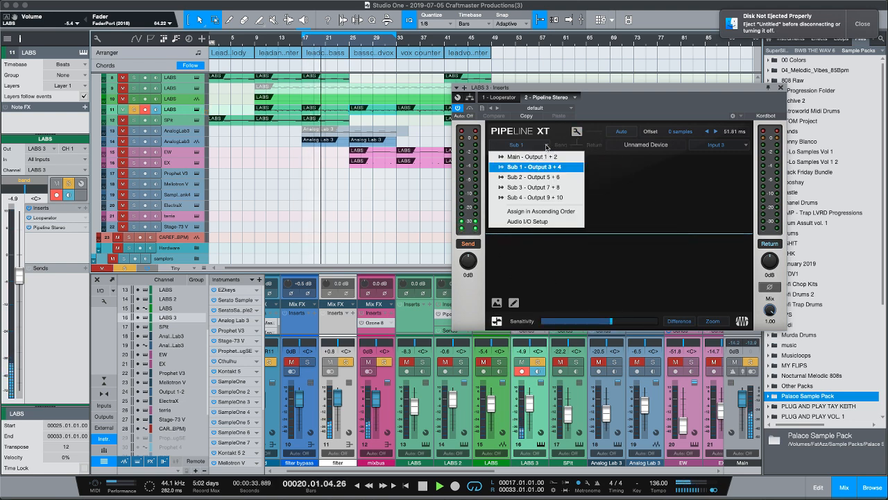
{"action": "left_click", "coordinate": [550, 188]}
{"action": "left_click", "coordinate": [577, 132]}
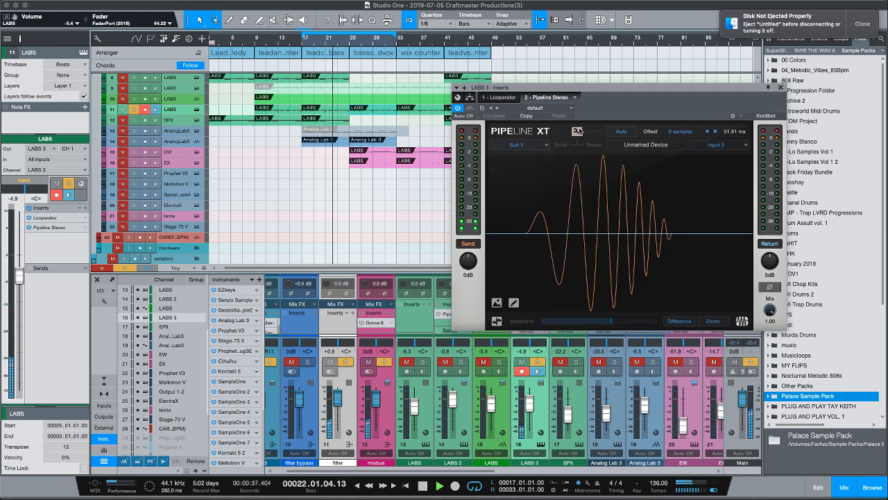
Route the Pipeline send back to Sub 1 - Output 3 + 4 and assign Input 3 - Input 7 + 8 as the return
{"action": "left_click", "coordinate": [537, 144]}
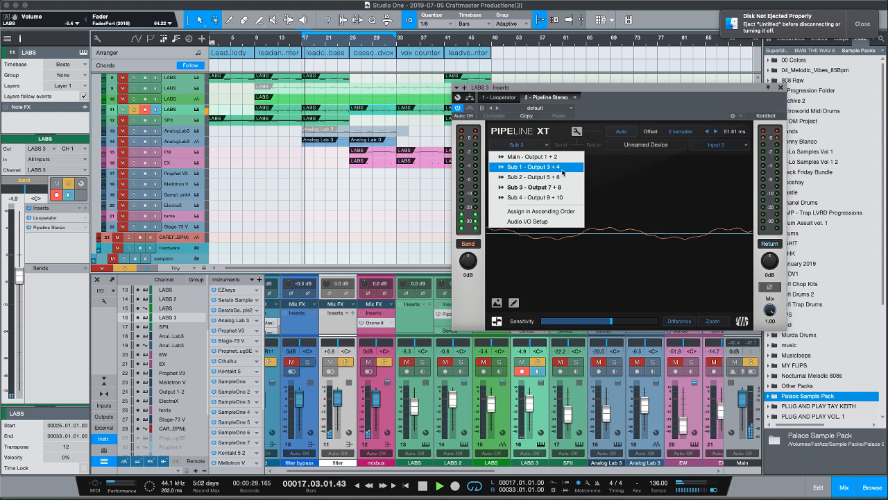
{"action": "left_click", "coordinate": [562, 167]}
{"action": "left_click", "coordinate": [720, 145]}
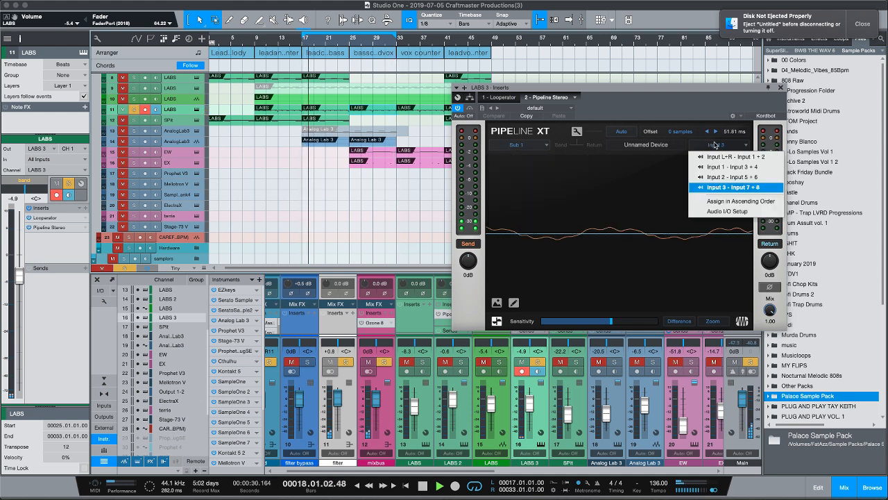
{"action": "left_click", "coordinate": [725, 188]}
{"action": "mouse_move", "coordinate": [197, 485]}
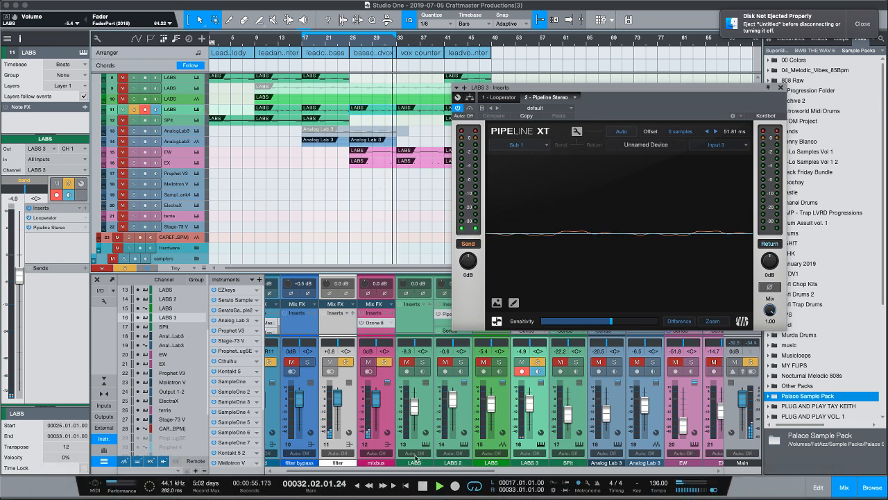
Route the Pipeline send on LABS 3 to Sub 2 - Output 5 + 6 and assign Input 1 as the return
{"action": "left_click", "coordinate": [534, 144]}
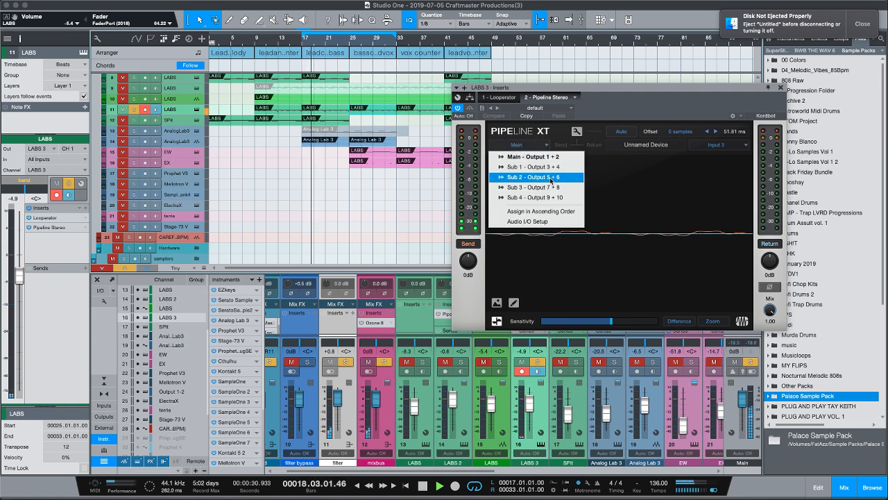
{"action": "left_click", "coordinate": [536, 177]}
{"action": "left_click", "coordinate": [718, 148]}
{"action": "left_click", "coordinate": [715, 168]}
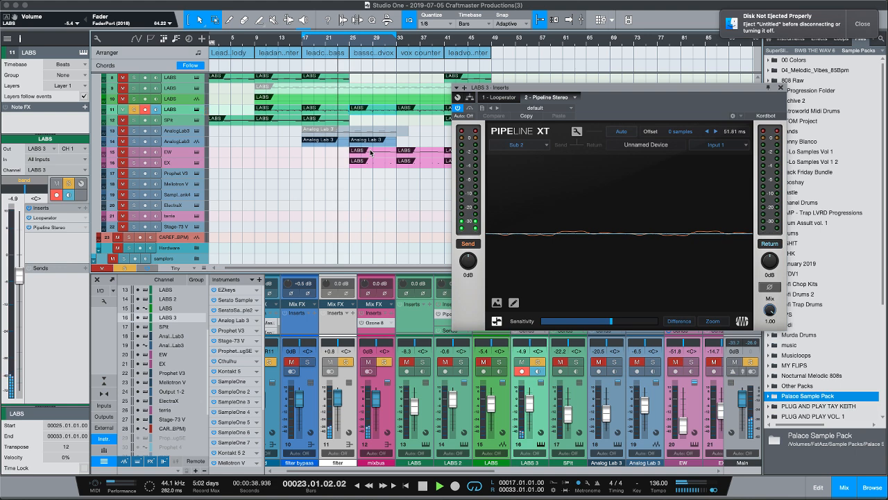
Detect Pipeline's offset automatically, turn off the ping signal, and raise the send gain to +10.0 dB
{"action": "left_click", "coordinate": [622, 133]}
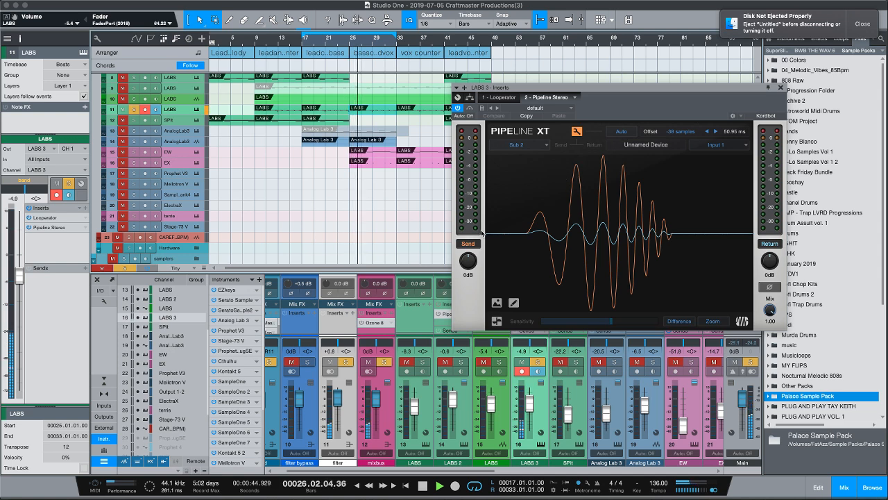
{"action": "left_click", "coordinate": [576, 132]}
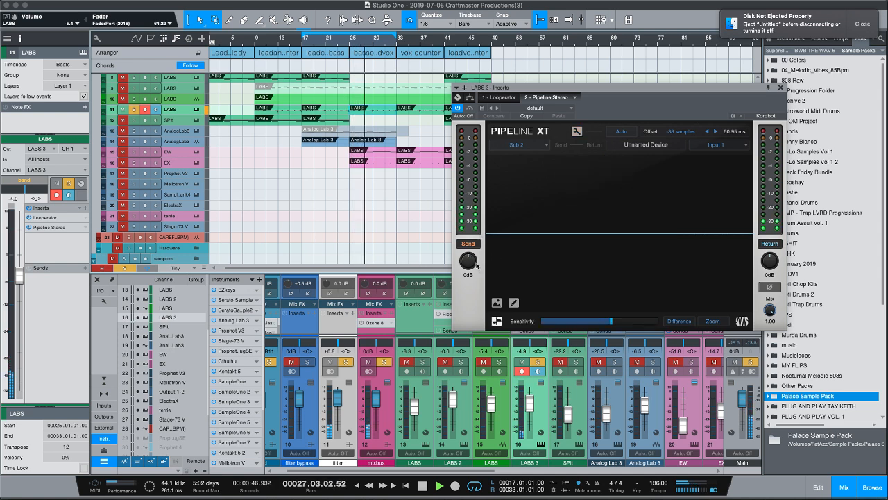
{"action": "left_click_drag", "start_coordinate": [476, 265], "coordinate": [481, 227]}
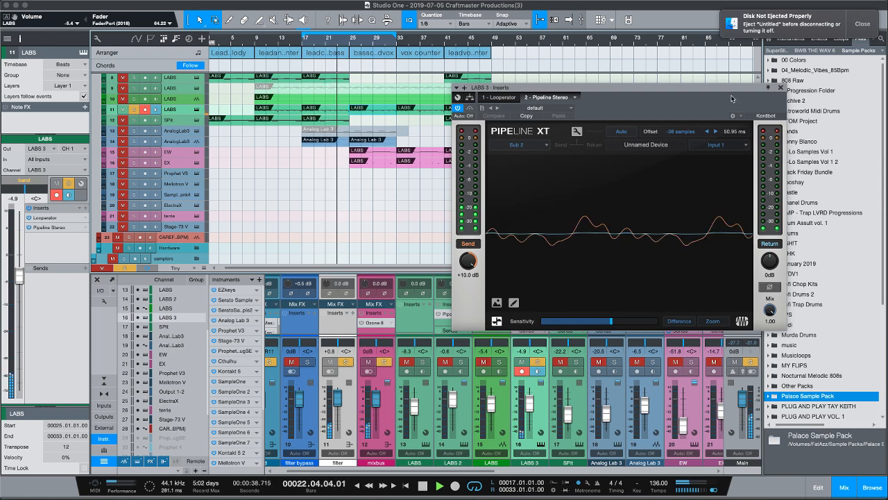
{"action": "left_click", "coordinate": [781, 88]}
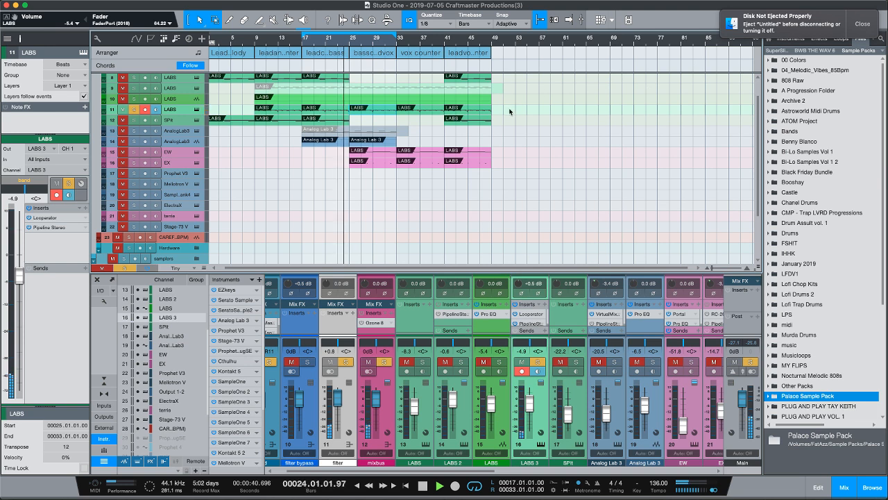
Delete the LABS parts on instrument track 11 from bar 17 onward, keeping only the lead and counter part
{"action": "left_click_drag", "start_coordinate": [507, 111], "coordinate": [257, 109]}
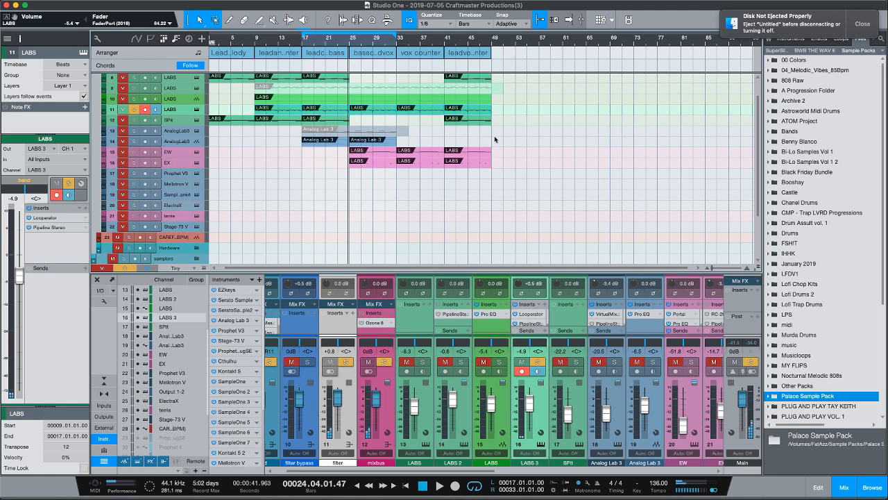
{"action": "scroll", "coordinate": [329, 113], "scroll_direction": "left", "scroll_amount": 1}
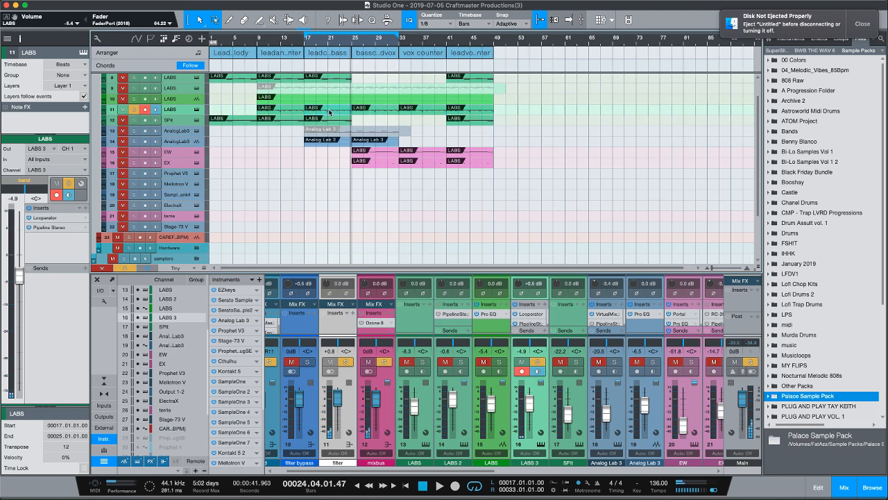
{"action": "key", "text": "Delete"}
{"action": "left_click_drag", "start_coordinate": [519, 114], "coordinate": [374, 112]}
{"action": "key", "text": "Delete"}
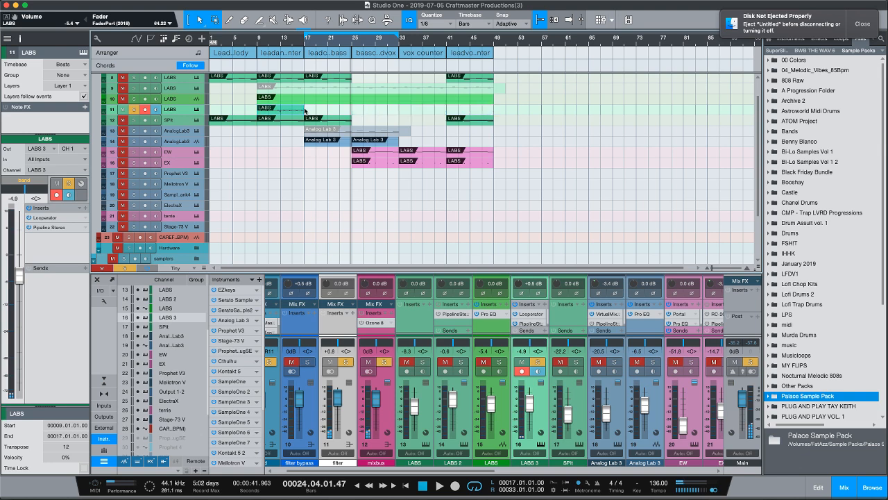
Extend the end of the remaining LABS part on track 11 to 18.04.01.00 to leave room for the tail
{"action": "scroll", "coordinate": [287, 109], "scroll_direction": "down", "scroll_amount": 1}
{"action": "scroll", "coordinate": [287, 111], "scroll_direction": "up", "scroll_amount": 6}
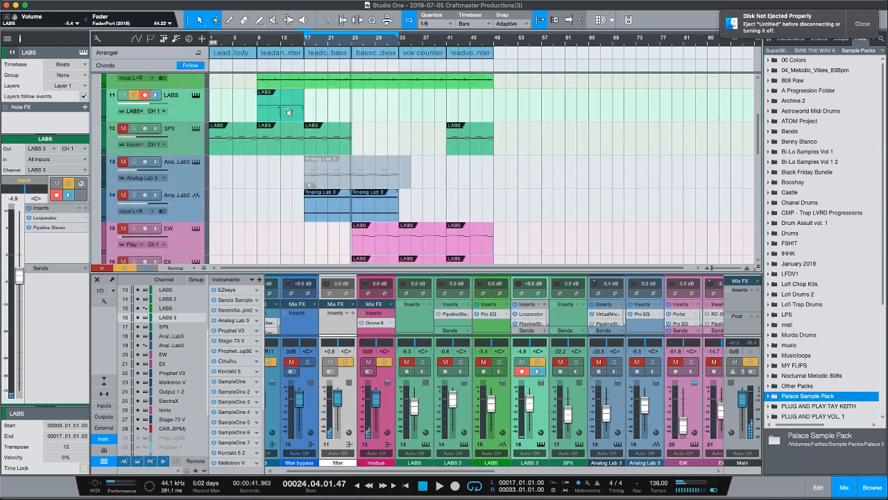
{"action": "left_click_drag", "start_coordinate": [290, 42], "coordinate": [314, 55]}
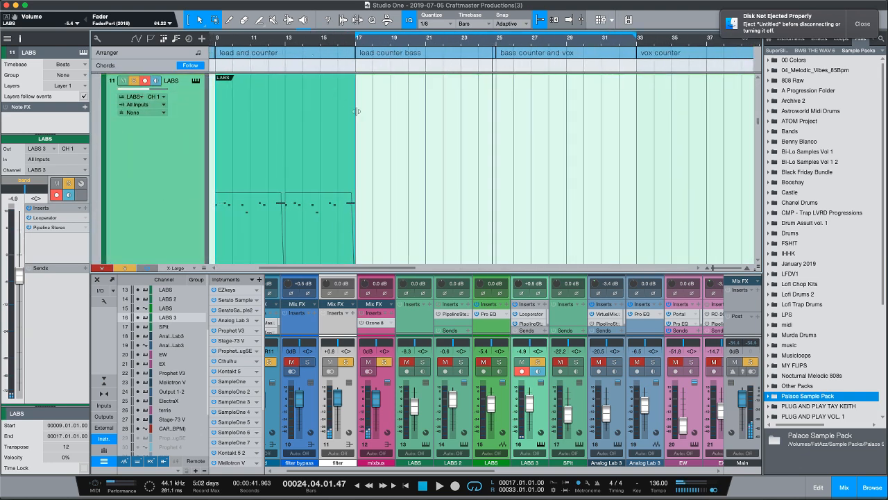
{"action": "left_click_drag", "start_coordinate": [357, 109], "coordinate": [388, 112]}
{"action": "left_click_drag", "start_coordinate": [299, 42], "coordinate": [357, 49]}
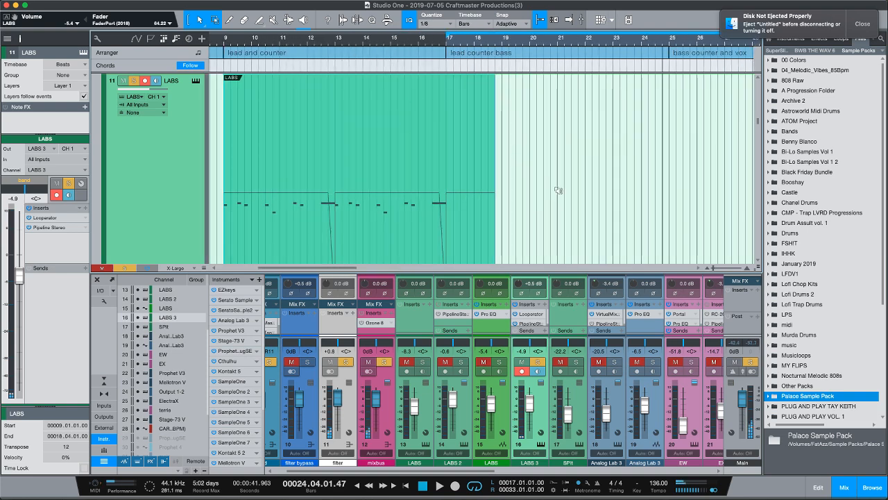
{"action": "scroll", "coordinate": [551, 181], "scroll_direction": "down", "scroll_amount": 2}
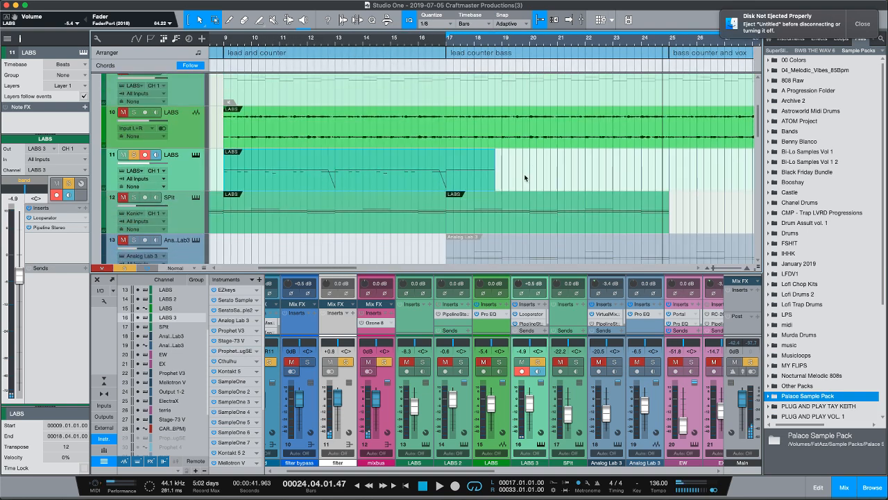
Select the extended LABS part on track 11 and bounce it to a new audio track
{"action": "left_click_drag", "start_coordinate": [525, 178], "coordinate": [232, 163]}
{"action": "left_click", "coordinate": [232, 159]}
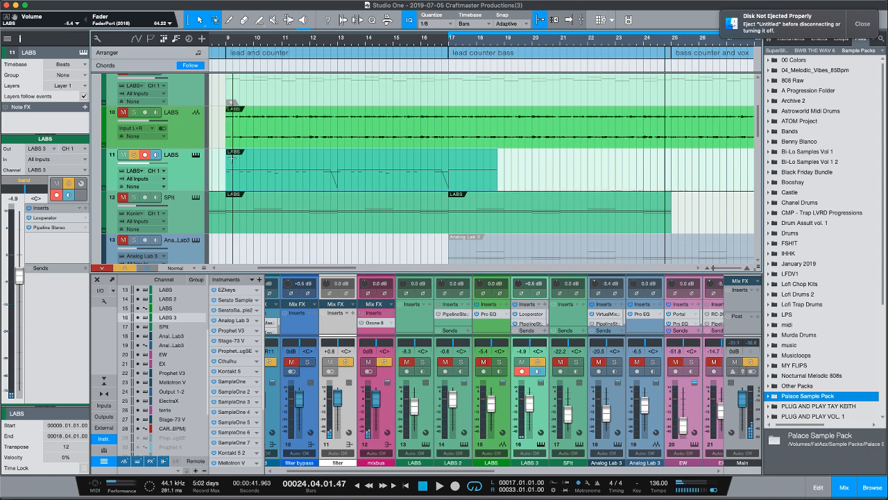
{"action": "key", "text": "super+b"}
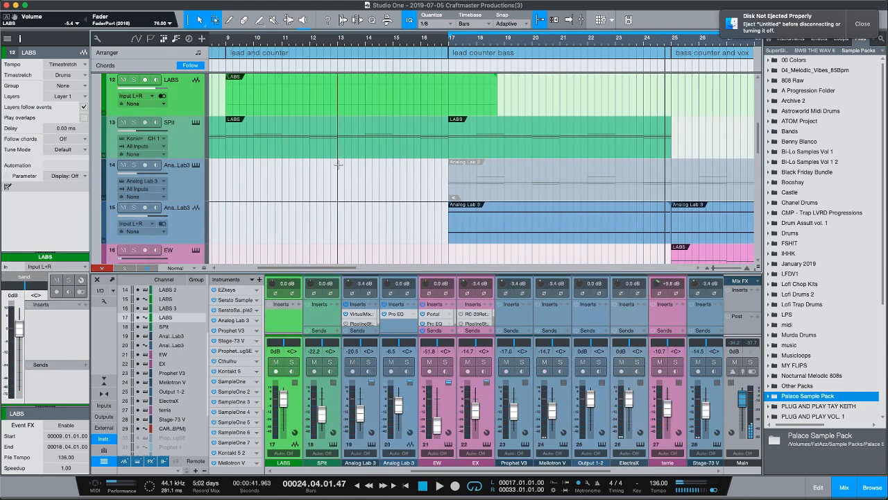
Trim the end of the bounced LABS audio event on track 12 to bar 17
{"action": "scroll", "coordinate": [348, 192], "scroll_direction": "up", "scroll_amount": 5}
{"action": "scroll", "coordinate": [352, 194], "scroll_direction": "down", "scroll_amount": 1}
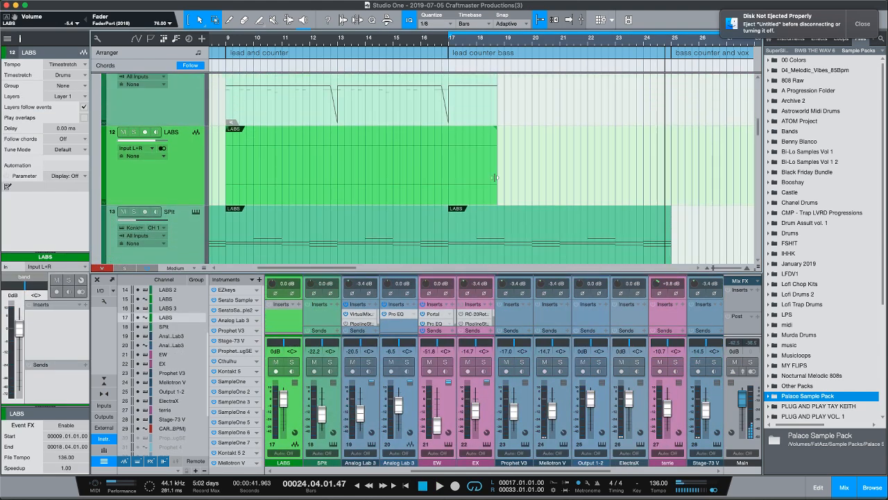
{"action": "left_click_drag", "start_coordinate": [496, 176], "coordinate": [449, 175]}
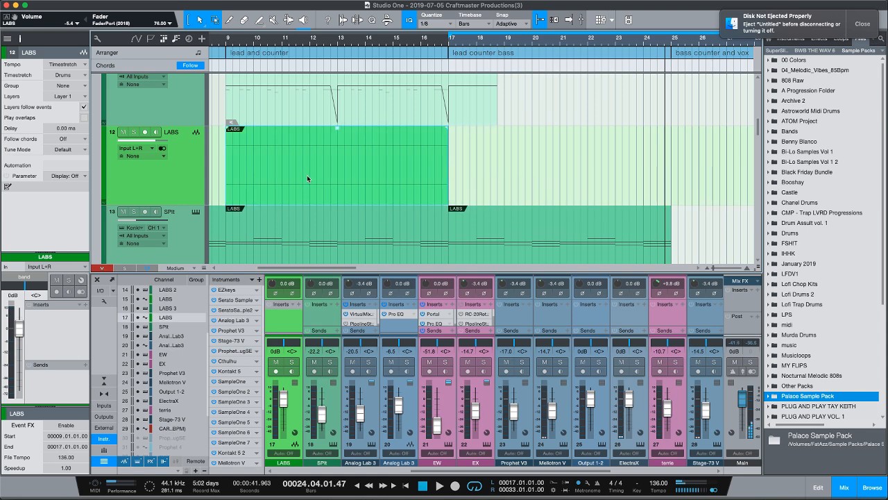
Shift the bounced LABS audio slightly earlier so its start lines up with bar 9
{"action": "scroll", "coordinate": [335, 166], "scroll_direction": "up", "scroll_amount": 1}
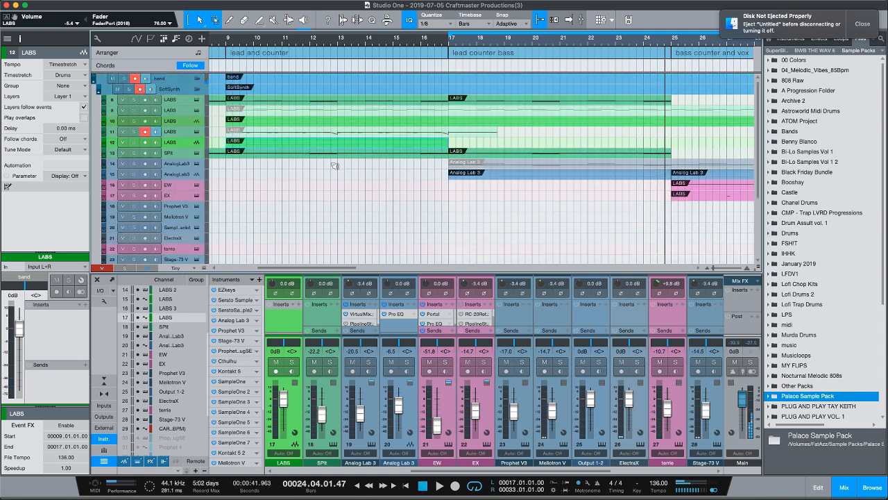
{"action": "scroll", "coordinate": [334, 166], "scroll_direction": "up", "scroll_amount": 1}
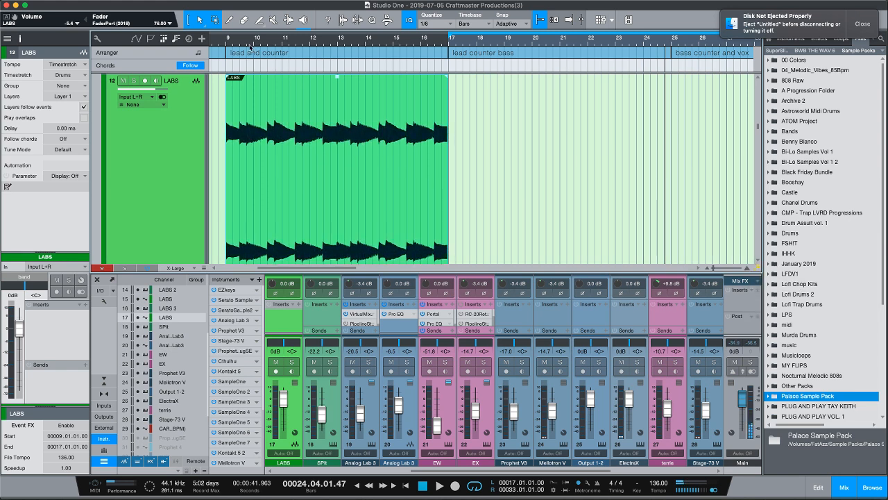
{"action": "left_click_drag", "start_coordinate": [226, 45], "coordinate": [287, 95]}
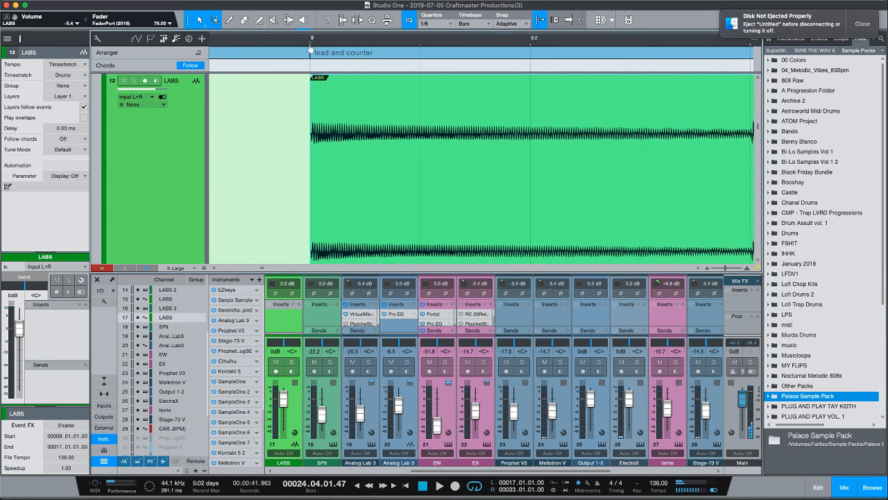
{"action": "left_click_drag", "start_coordinate": [310, 50], "coordinate": [301, 79]}
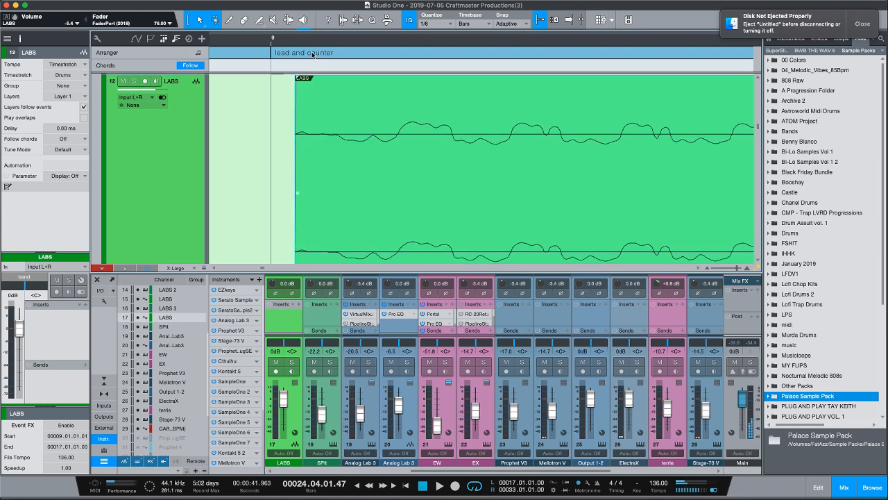
{"action": "scroll", "coordinate": [313, 44], "scroll_direction": "down", "scroll_amount": 5}
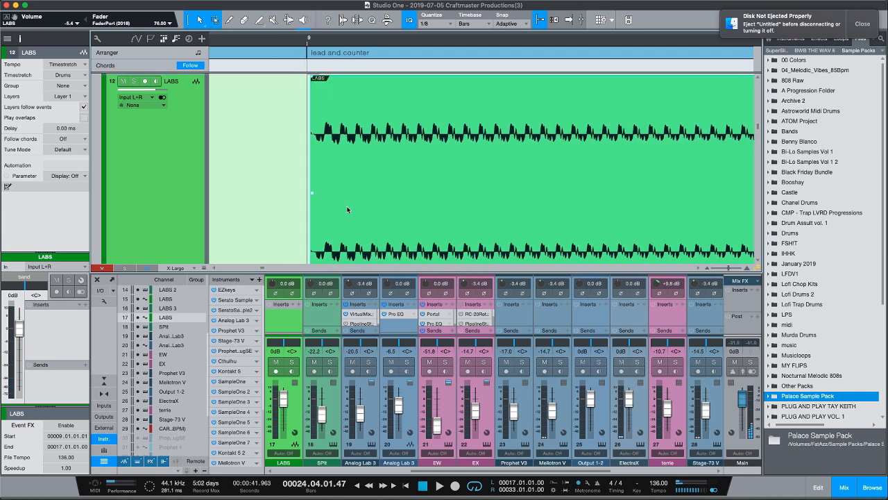
{"action": "left_click_drag", "start_coordinate": [347, 208], "coordinate": [342, 206]}
Extend the end of the shifted LABS audio event on track 12 to exactly 17.01.01.00
{"action": "left_click_drag", "start_coordinate": [370, 43], "coordinate": [325, 12]}
{"action": "left_click_drag", "start_coordinate": [515, 47], "coordinate": [492, 22]}
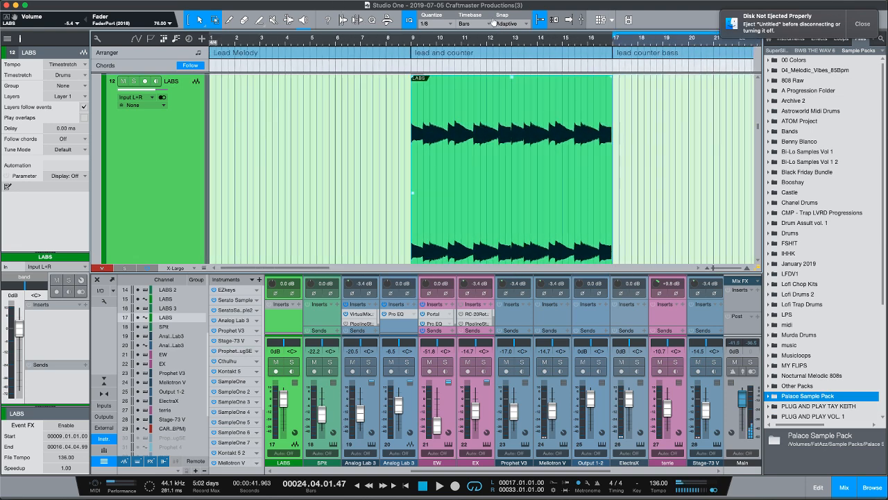
{"action": "left_click_drag", "start_coordinate": [615, 44], "coordinate": [474, 78]}
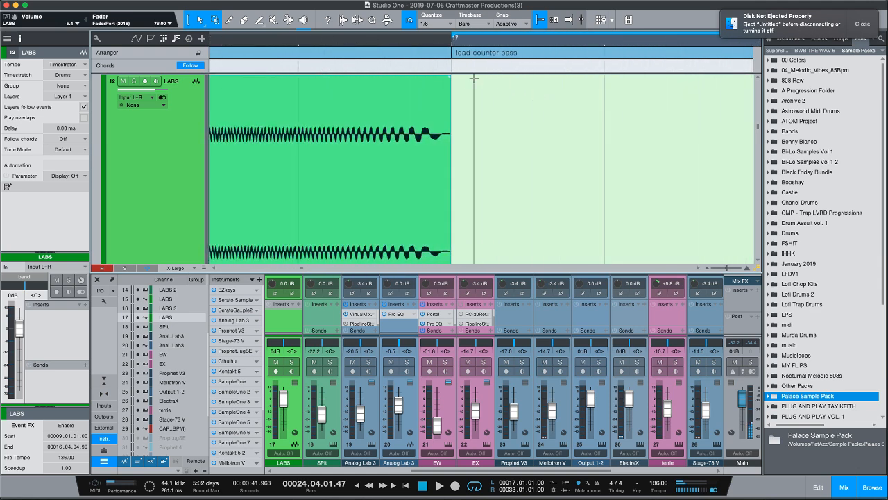
{"action": "left_click_drag", "start_coordinate": [451, 46], "coordinate": [366, 10]}
{"action": "left_click_drag", "start_coordinate": [359, 43], "coordinate": [381, 7]}
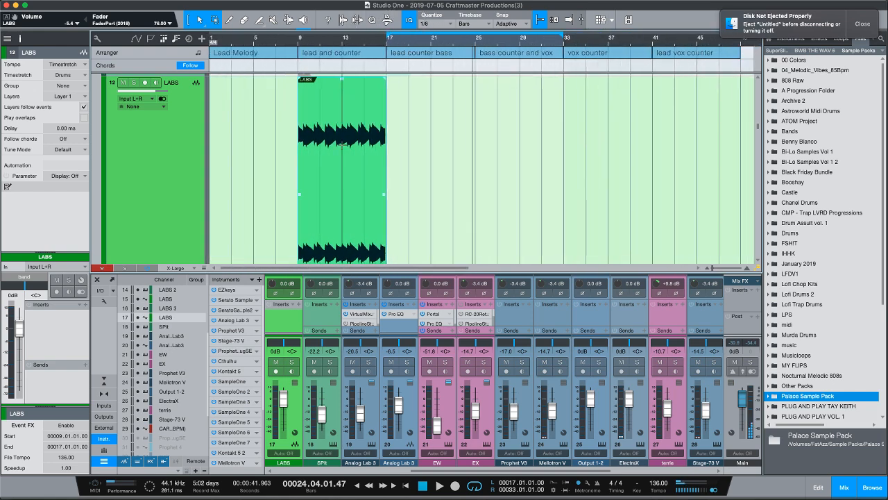
Duplicate the bounced LABS audio event four times so the copies fill track 12 up to bar 49
{"action": "scroll", "coordinate": [445, 207], "scroll_direction": "down", "scroll_amount": 1}
{"action": "scroll", "coordinate": [444, 208], "scroll_direction": "down", "scroll_amount": 5}
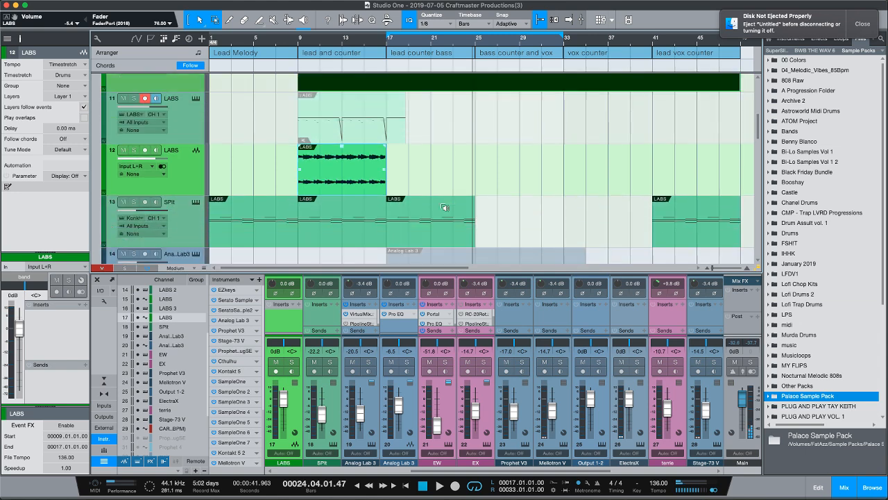
{"action": "key", "text": "d"}
{"action": "key", "text": "d"}
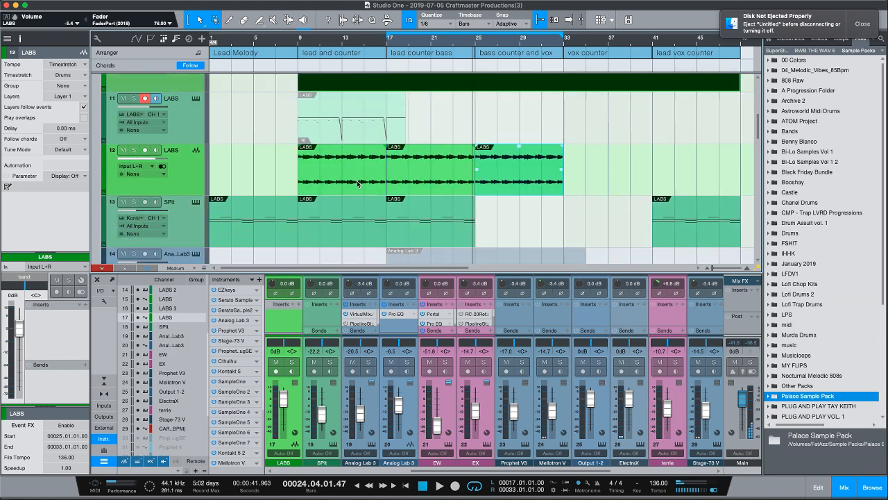
{"action": "key", "text": "d"}
{"action": "left_click_drag", "start_coordinate": [489, 44], "coordinate": [486, 27]}
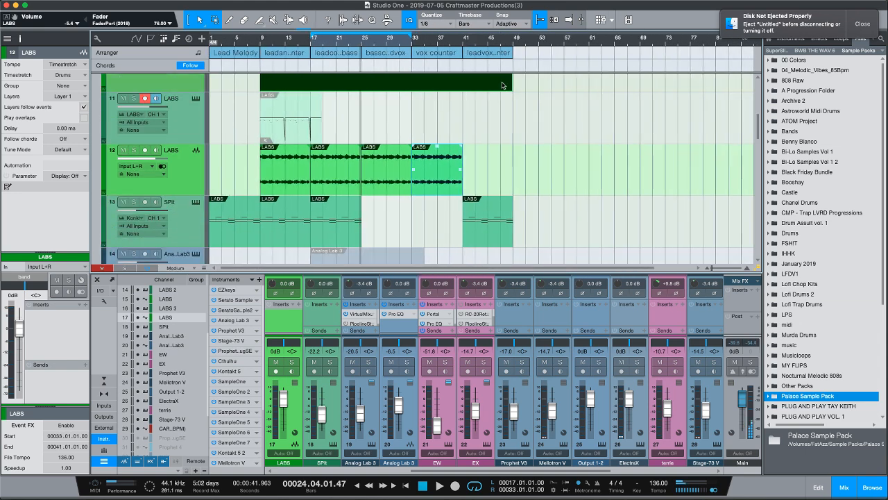
{"action": "key", "text": "d"}
Play back from bar 9 and raise the gain of all five LABS audio events on track 12 beyond 13 dB
{"action": "left_click", "coordinate": [255, 44]}
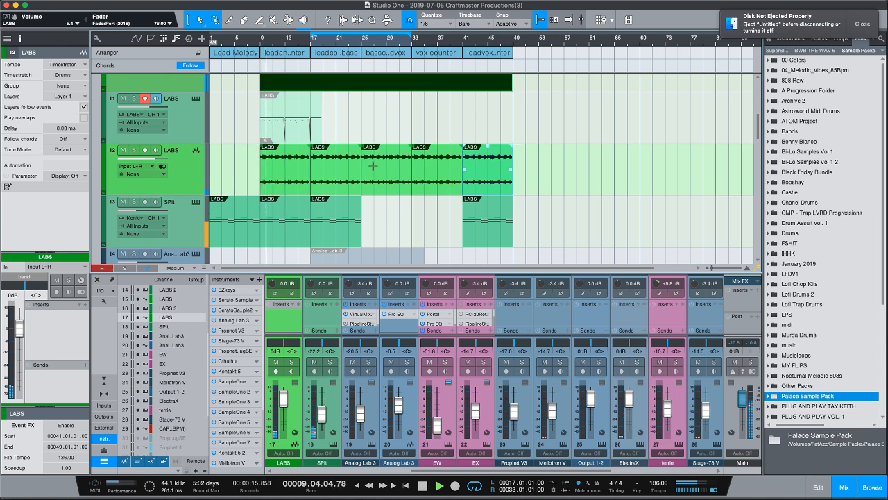
{"action": "left_click_drag", "start_coordinate": [553, 183], "coordinate": [253, 169]}
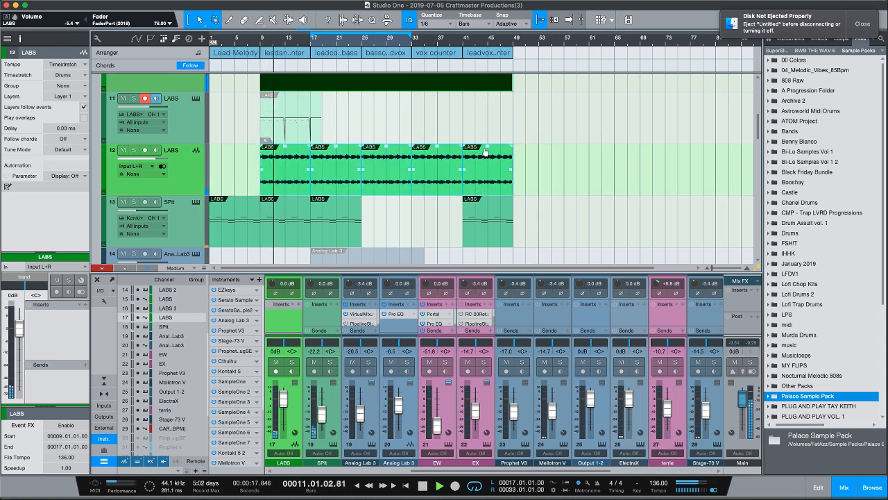
{"action": "left_click_drag", "start_coordinate": [488, 149], "coordinate": [488, 134]}
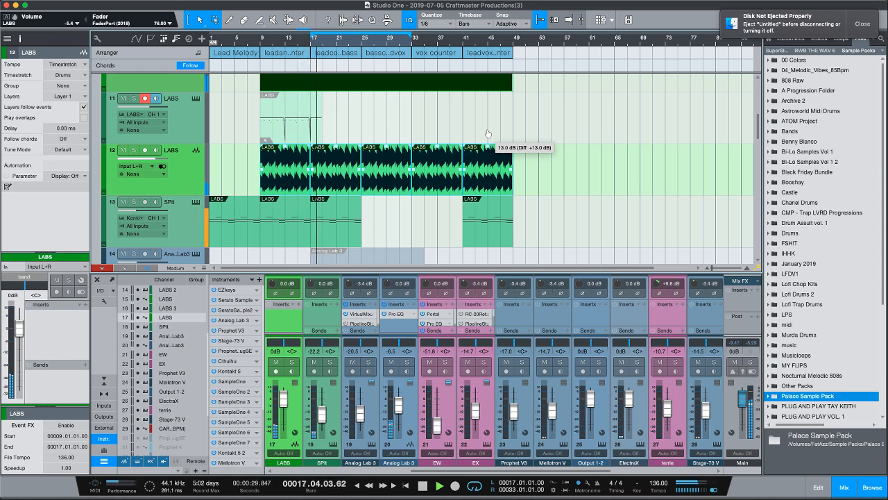
{"action": "left_click_drag", "start_coordinate": [487, 133], "coordinate": [488, 126]}
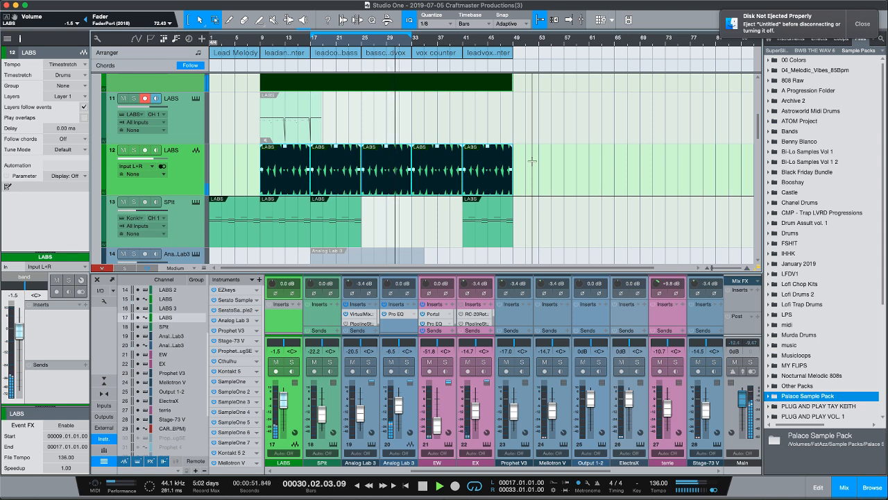
{"action": "key", "text": "space"}
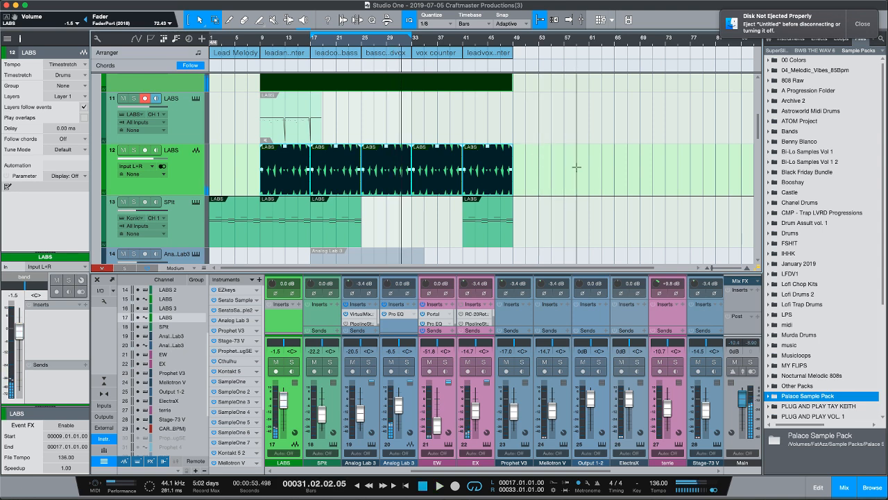
Delete all the LABS audio events on track 12 and unmute the original LABS part on track 11
{"action": "left_click_drag", "start_coordinate": [577, 167], "coordinate": [235, 162]}
{"action": "double_click", "coordinate": [264, 170]}
{"action": "key", "text": "Delete"}
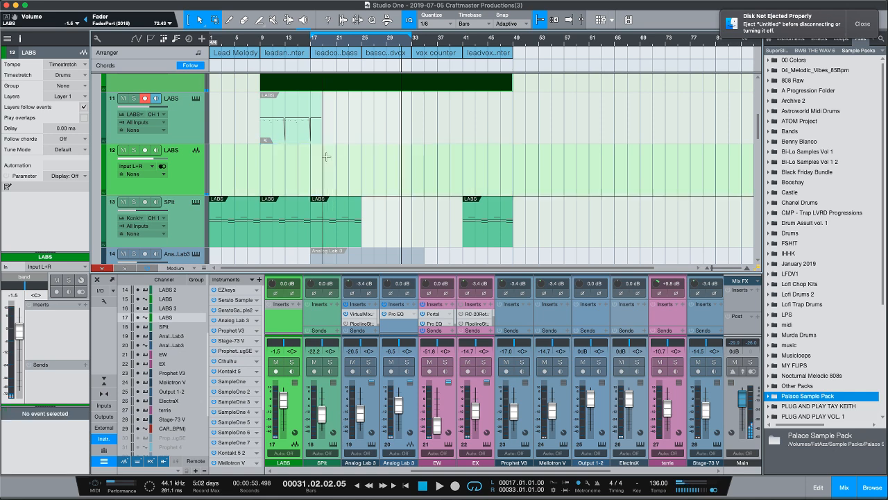
{"action": "left_click", "coordinate": [301, 131]}
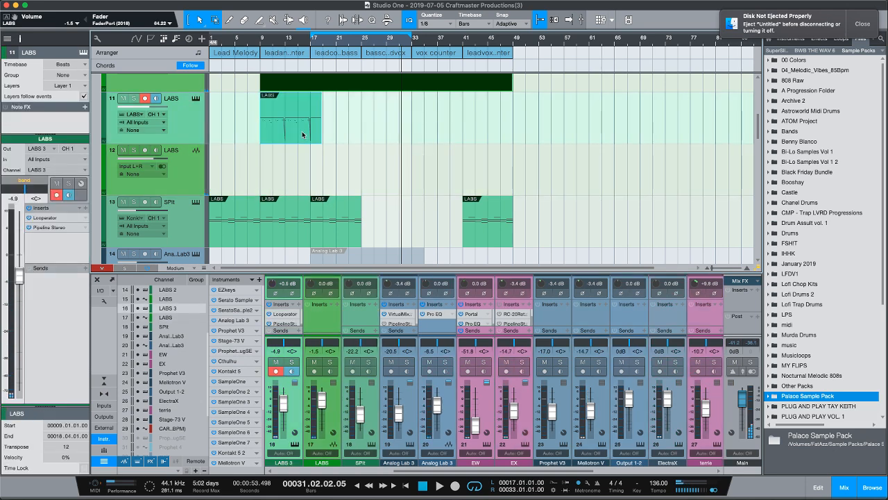
Duplicate the LABS part three times along track 11 and play the copies back from bar 9
{"action": "key", "text": "d"}
{"action": "key", "text": "d"}
{"action": "key", "text": "d"}
{"action": "left_click", "coordinate": [262, 43]}
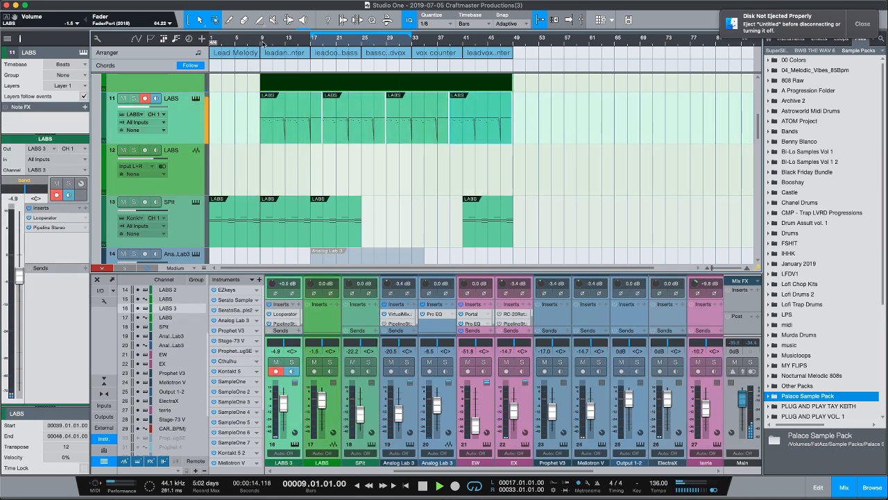
{"action": "key", "text": "space"}
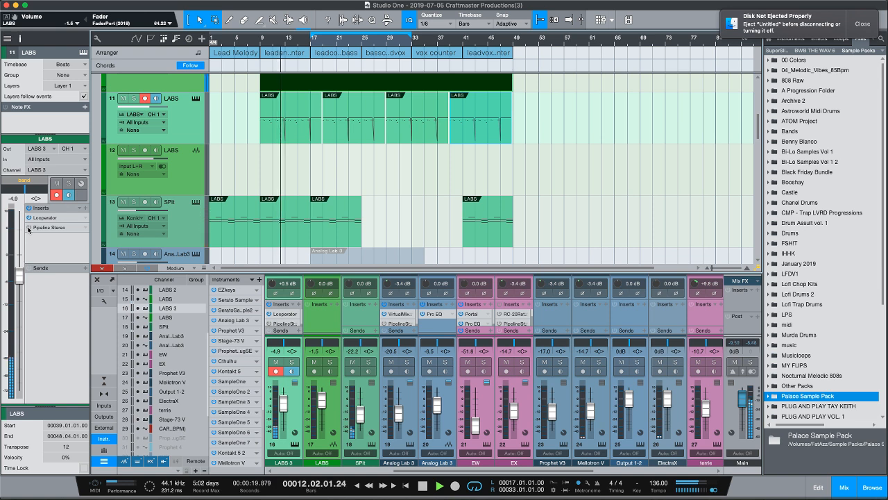
{"action": "key", "text": "space"}
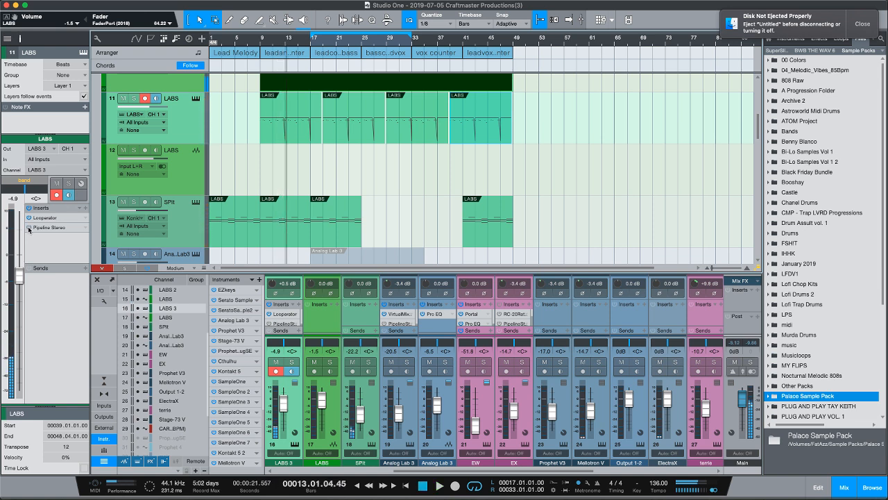
Open the Pipeline Stereo insert of the LABS instrument track and delete the three duplicated parts on track 11
{"action": "double_click", "coordinate": [45, 227]}
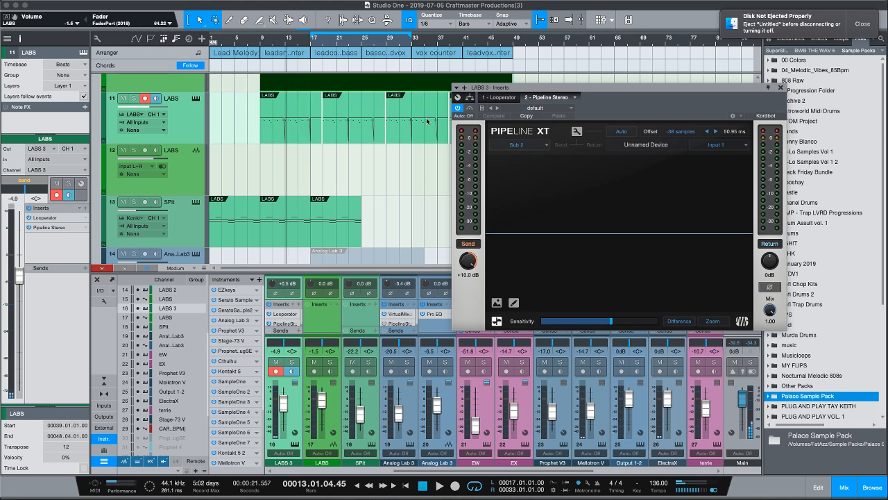
{"action": "left_click_drag", "start_coordinate": [525, 88], "coordinate": [546, 134]}
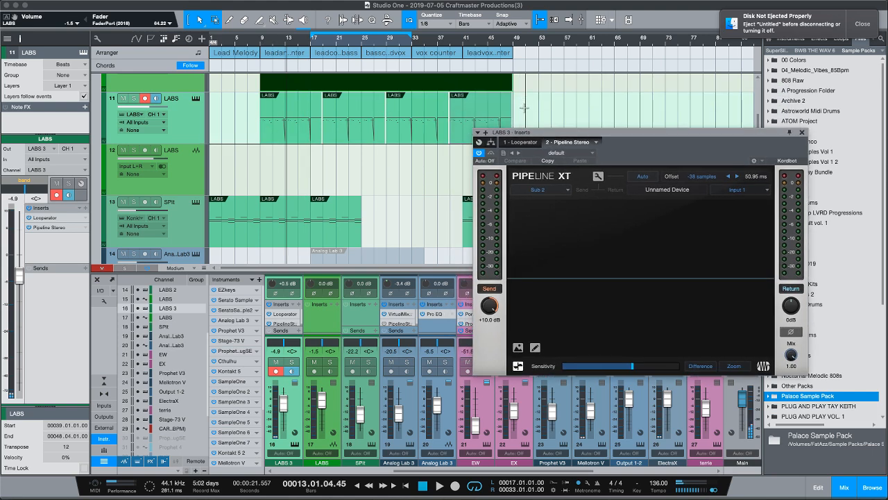
{"action": "left_click", "coordinate": [359, 133]}
{"action": "key", "text": "Delete"}
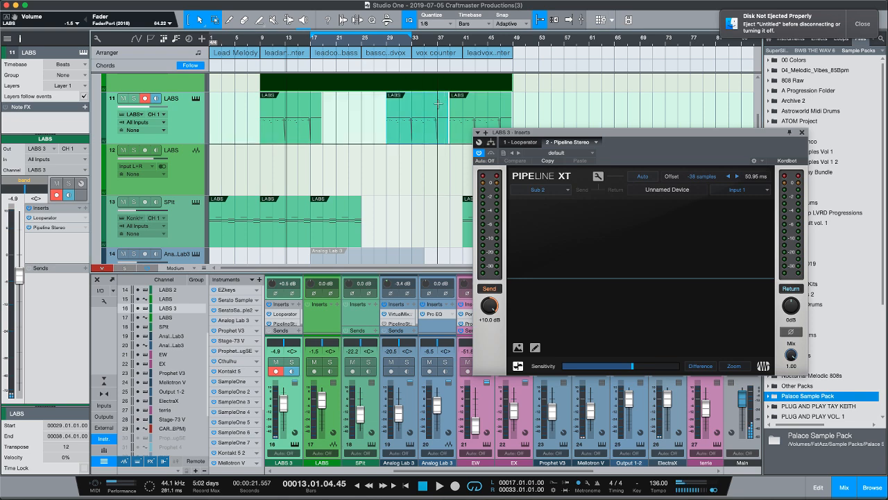
{"action": "left_click", "coordinate": [414, 140]}
{"action": "key", "text": "Delete"}
{"action": "left_click", "coordinate": [470, 109]}
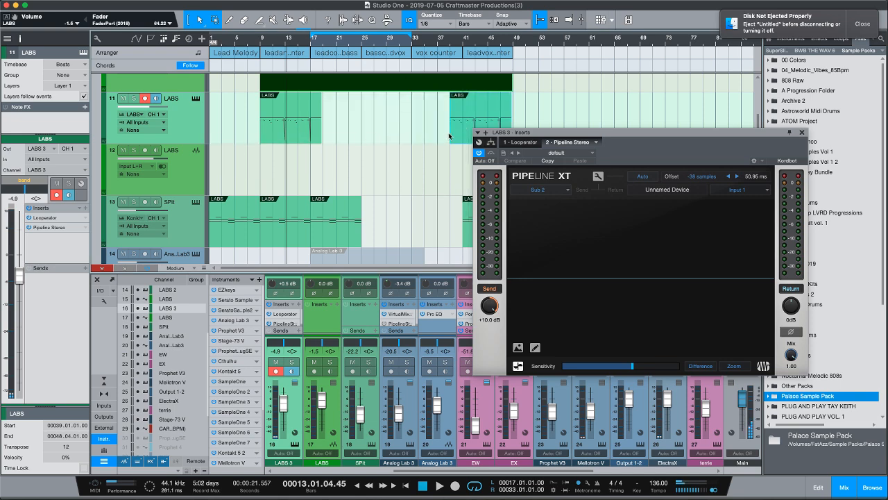
{"action": "key", "text": "Delete"}
Play back from bar 9 and solo the LABS instrument track 11 while monitoring its Pipeline signal
{"action": "scroll", "coordinate": [259, 68], "scroll_direction": "up", "scroll_amount": 3}
{"action": "scroll", "coordinate": [260, 67], "scroll_direction": "down", "scroll_amount": 2}
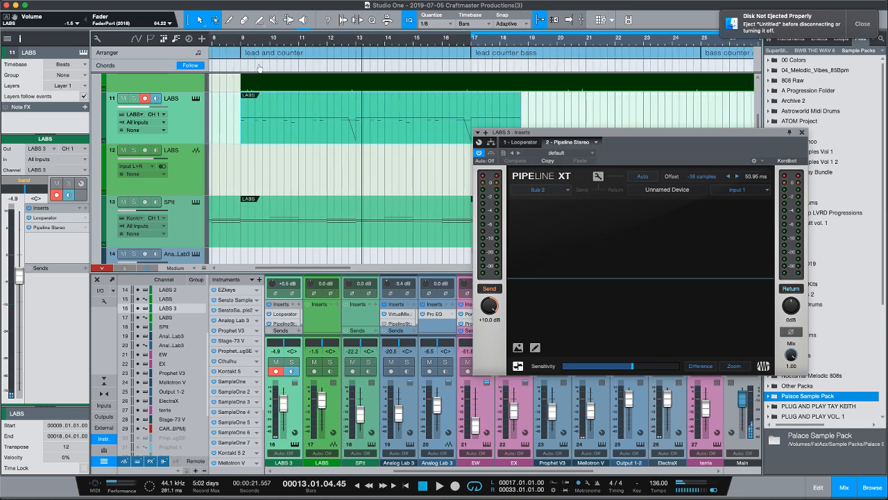
{"action": "left_click", "coordinate": [242, 43]}
{"action": "key", "text": "space"}
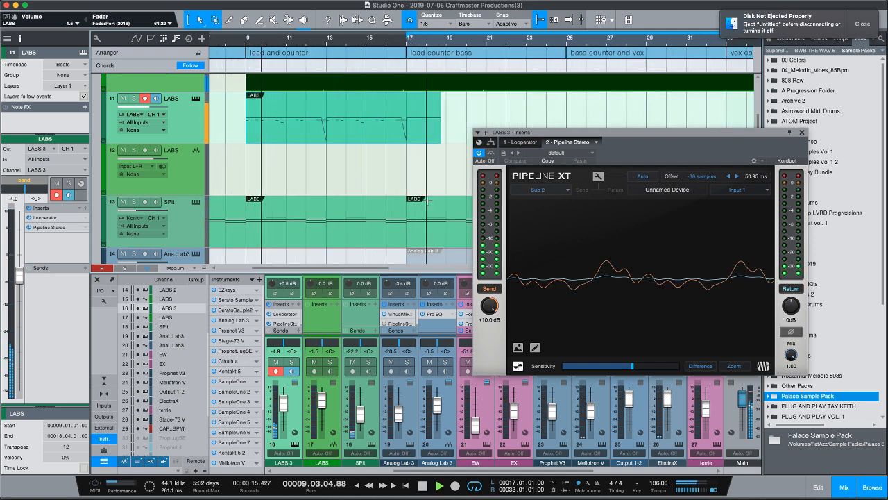
{"action": "left_click", "coordinate": [134, 97]}
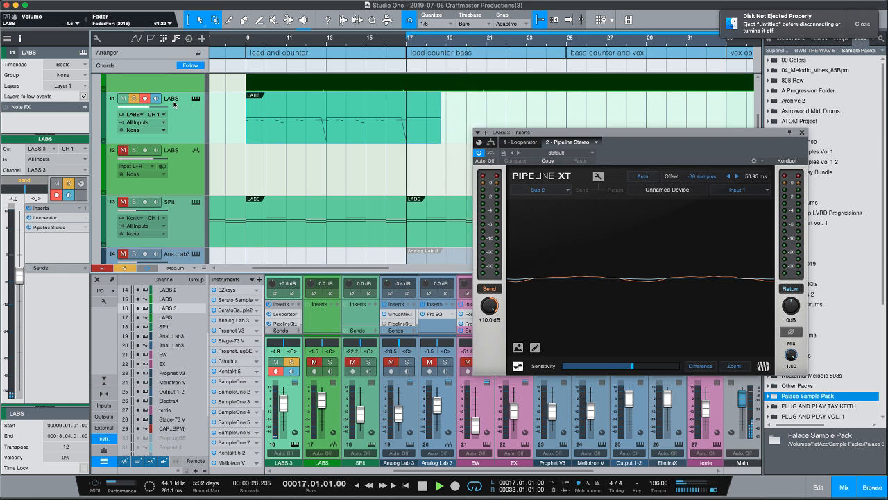
{"action": "key", "text": "space"}
{"action": "key", "text": "space"}
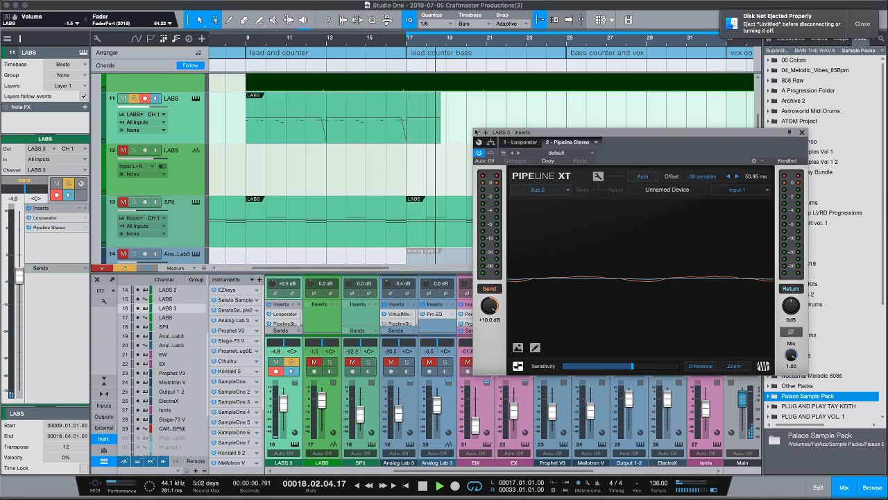
Move the LABS part on track 11 to start at bar 17 and listen to it through Pipeline
{"action": "left_click_drag", "start_coordinate": [476, 132], "coordinate": [476, 130]}
{"action": "key", "text": "space"}
{"action": "key", "text": "space"}
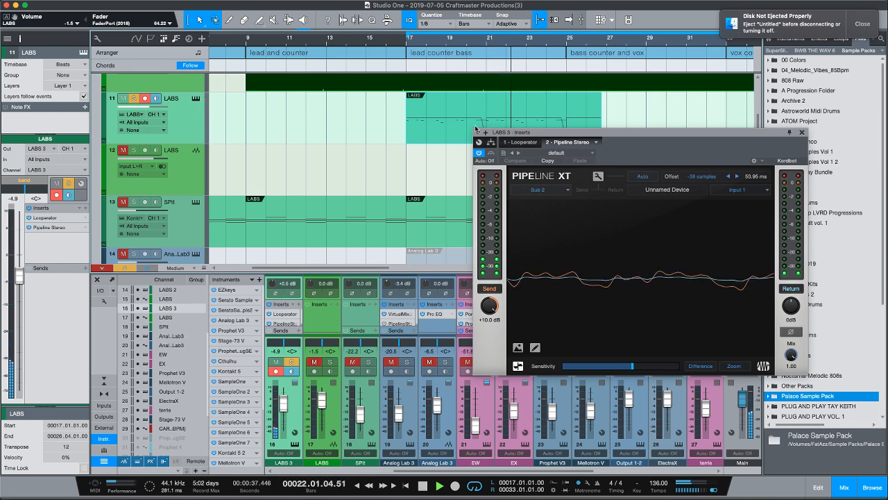
{"action": "key", "text": "space"}
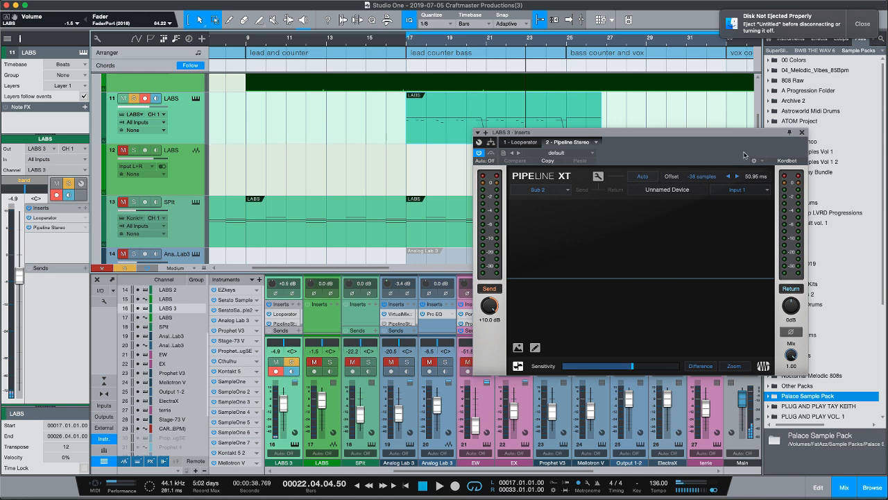
Close the Pipeline window and bounce the LABS part at bar 17 to a new audio track
{"action": "left_click", "coordinate": [803, 132]}
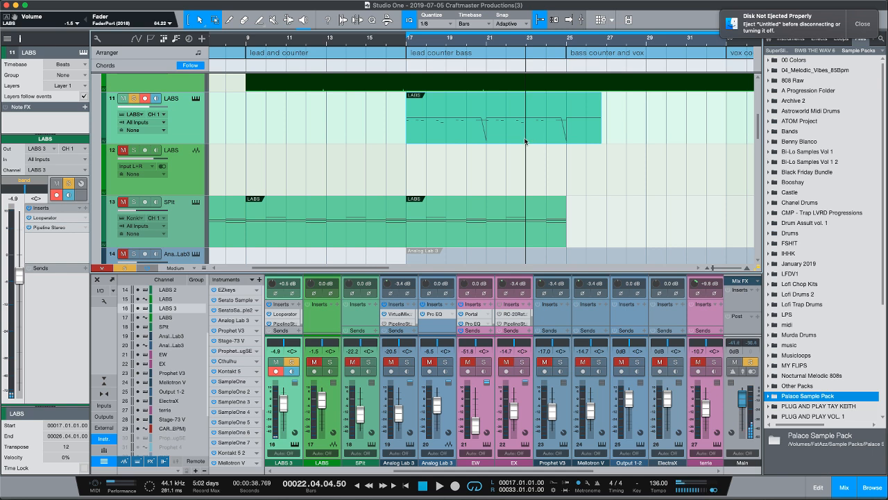
{"action": "key", "text": "super+b"}
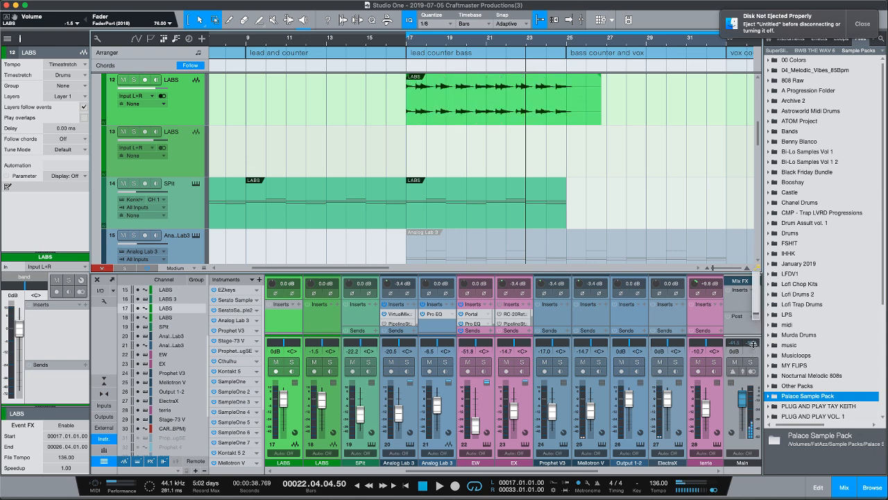
{"action": "scroll", "coordinate": [555, 111], "scroll_direction": "up", "scroll_amount": 3}
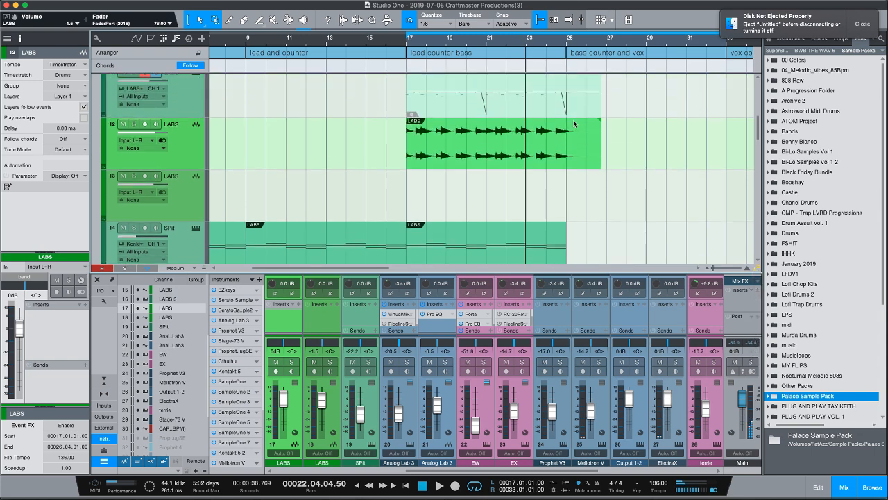
Trim the end of the bounced LABS audio event to bar 25 and move the event to start at bar 9
{"action": "left_click_drag", "start_coordinate": [486, 45], "coordinate": [501, 38]}
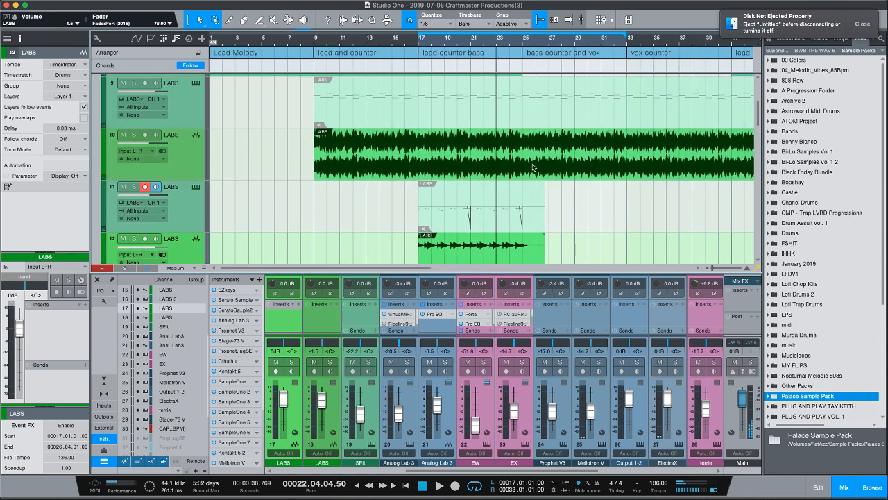
{"action": "key", "text": "F3"}
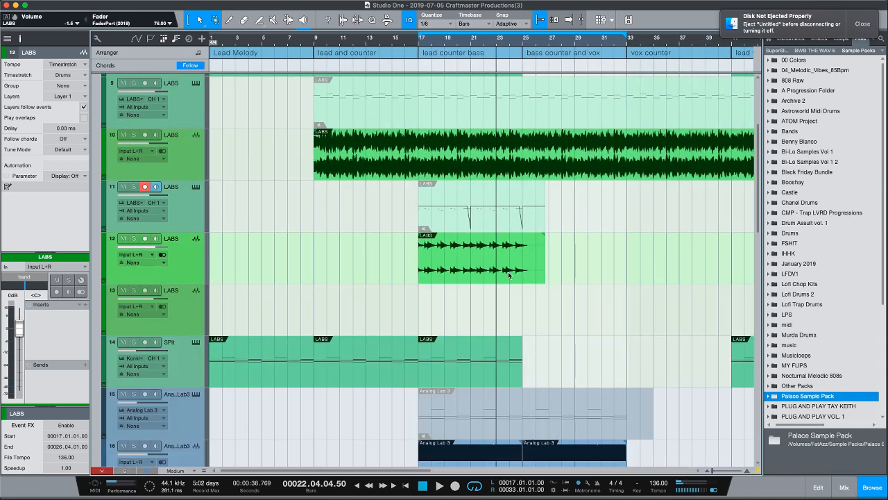
{"action": "left_click_drag", "start_coordinate": [544, 272], "coordinate": [522, 272]}
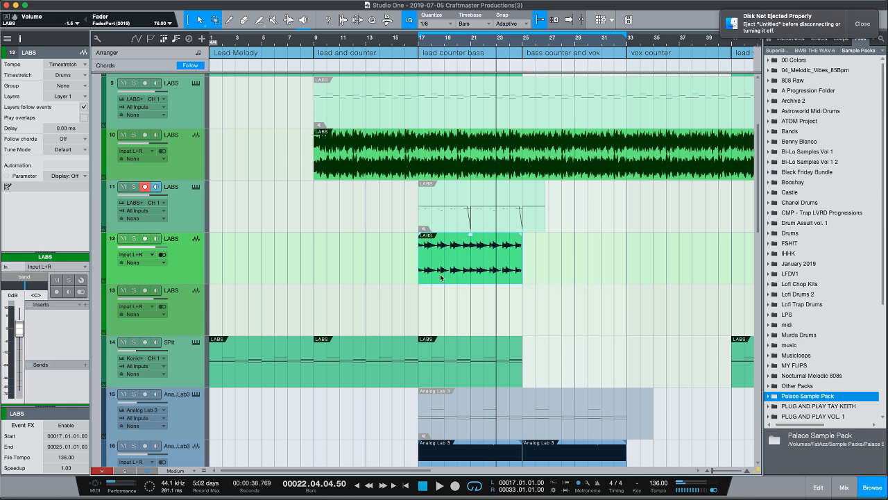
{"action": "left_click_drag", "start_coordinate": [439, 277], "coordinate": [343, 278]}
Trim the silence before the first transient of the LABS audio event on track 12 and realign its start to exactly 9.01.01.00
{"action": "left_click_drag", "start_coordinate": [315, 40], "coordinate": [424, 99]}
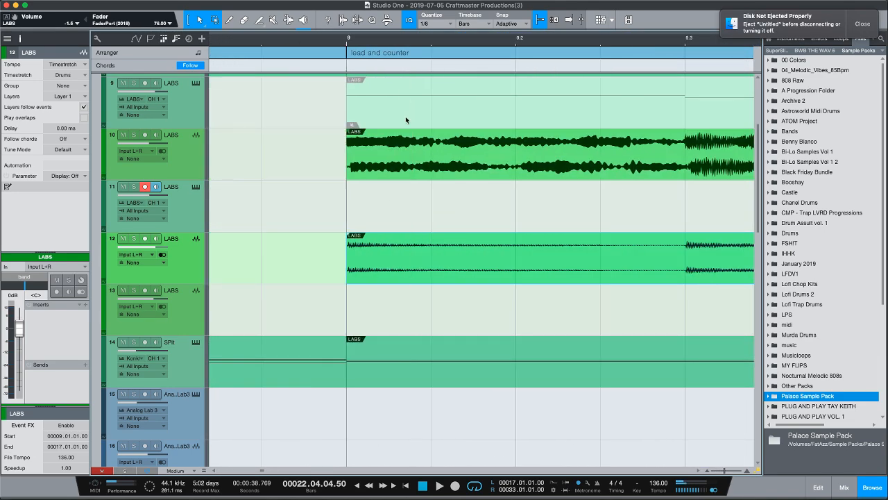
{"action": "scroll", "coordinate": [435, 247], "scroll_direction": "down", "scroll_amount": 5}
{"action": "scroll", "coordinate": [435, 248], "scroll_direction": "up", "scroll_amount": 10}
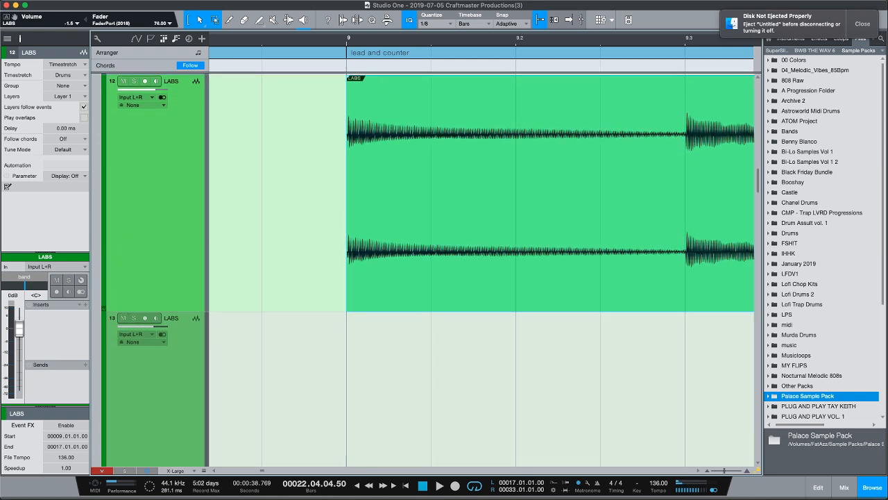
{"action": "left_click_drag", "start_coordinate": [343, 48], "coordinate": [359, 90]}
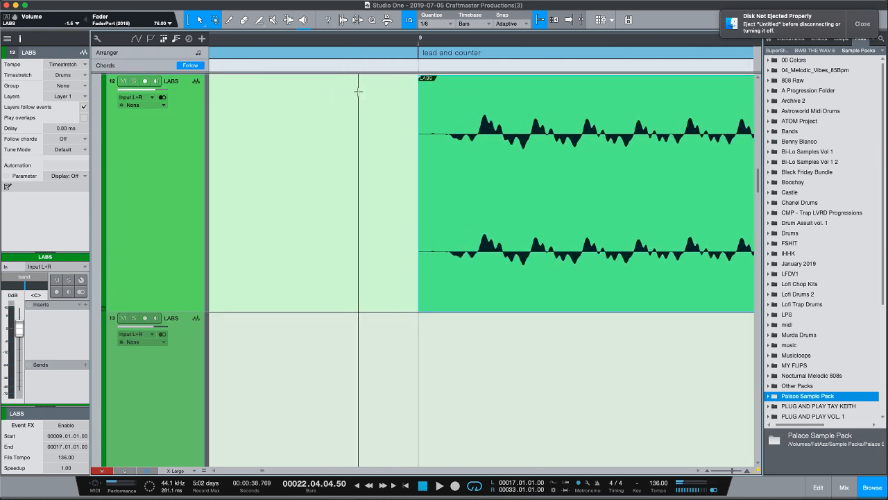
{"action": "left_click_drag", "start_coordinate": [422, 177], "coordinate": [449, 176]}
{"action": "left_click_drag", "start_coordinate": [450, 44], "coordinate": [447, 79]}
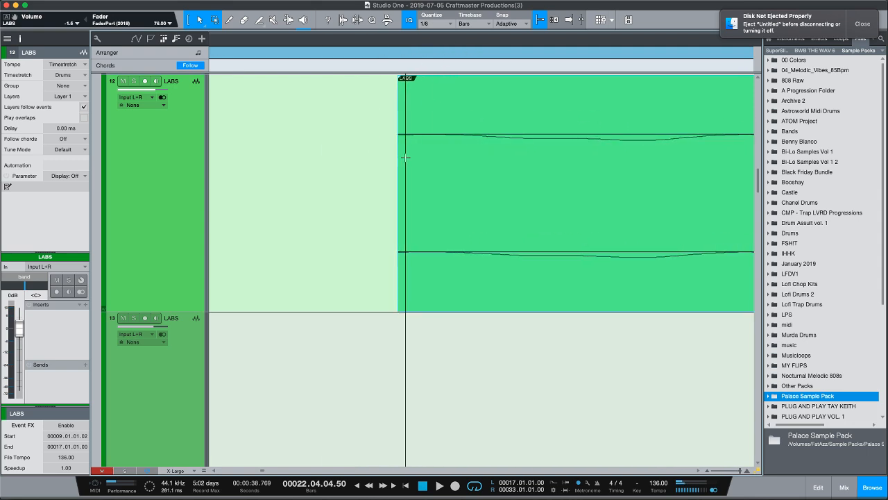
{"action": "left_click_drag", "start_coordinate": [398, 162], "coordinate": [433, 159]}
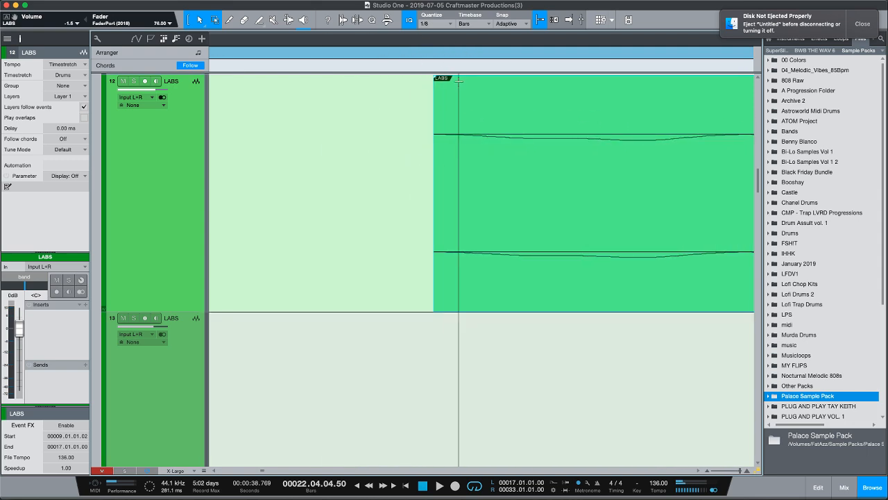
{"action": "left_click_drag", "start_coordinate": [436, 78], "coordinate": [438, 79]}
{"action": "left_click_drag", "start_coordinate": [429, 41], "coordinate": [358, 174]}
{"action": "left_click_drag", "start_coordinate": [399, 301], "coordinate": [399, 299]}
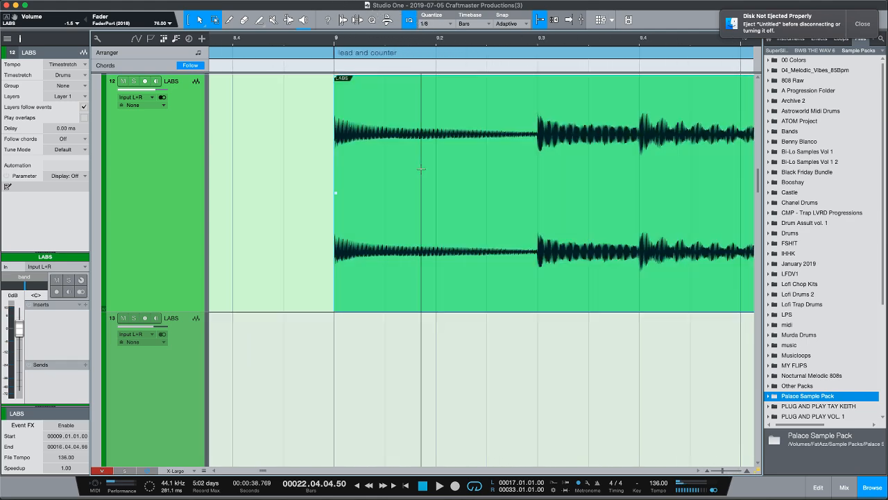
Extend the end of the realigned LABS audio event on track 12 to 17.01.01.00
{"action": "left_click_drag", "start_coordinate": [463, 43], "coordinate": [398, 3]}
{"action": "left_click_drag", "start_coordinate": [576, 44], "coordinate": [554, 110]}
{"action": "left_click_drag", "start_coordinate": [553, 45], "coordinate": [518, 82]}
{"action": "left_click_drag", "start_coordinate": [527, 43], "coordinate": [460, 29]}
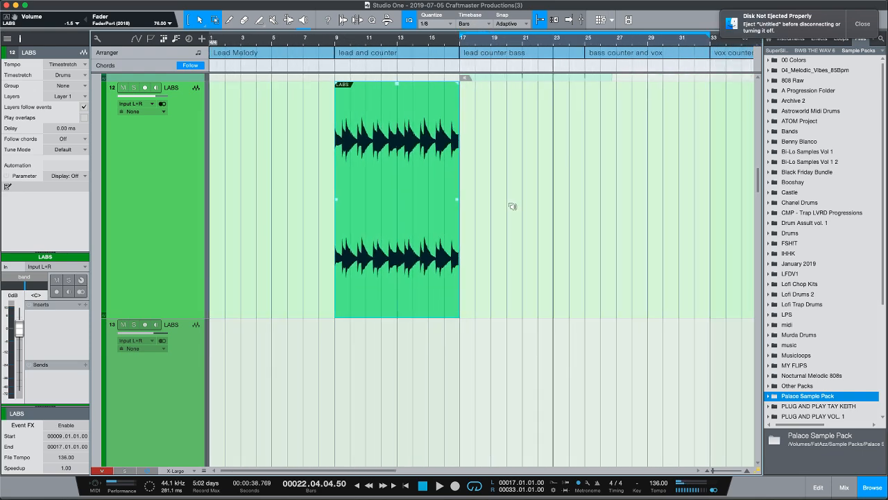
Duplicate the trimmed LABS audio event four times so track 12 is filled from bar 9 to bar 49
{"action": "scroll", "coordinate": [512, 206], "scroll_direction": "down", "scroll_amount": 3}
{"action": "scroll", "coordinate": [512, 206], "scroll_direction": "down", "scroll_amount": 2}
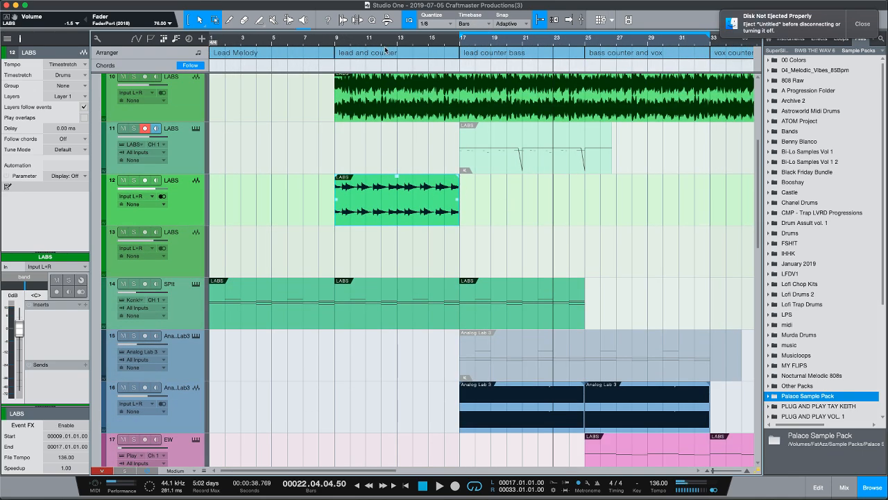
{"action": "left_click_drag", "start_coordinate": [395, 44], "coordinate": [392, 31]}
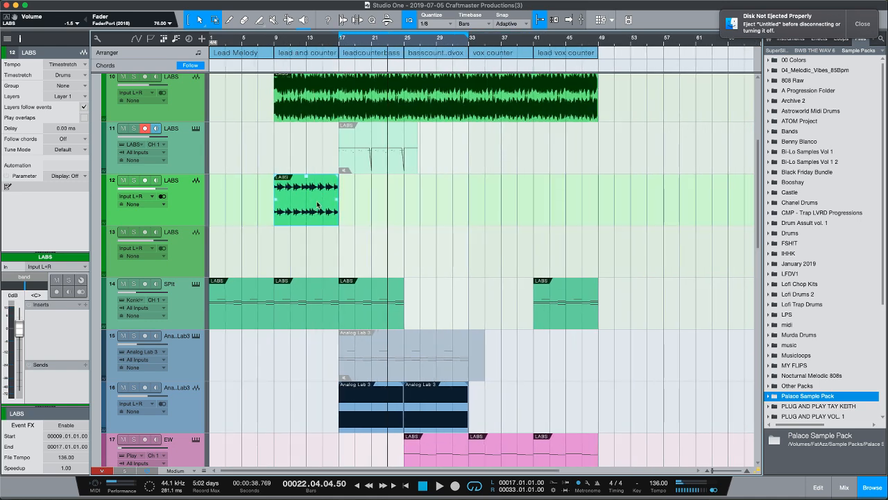
{"action": "key", "text": "d"}
{"action": "key", "text": "d"}
{"action": "key", "text": "d"}
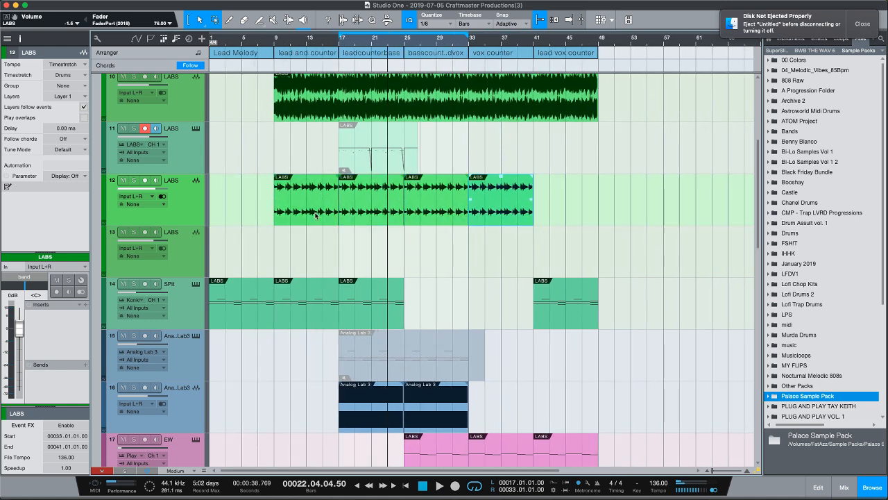
{"action": "key", "text": "d"}
Play back from bar 8 and raise the gain of all five LABS audio events on track 12 to 6.8 dB
{"action": "left_click", "coordinate": [270, 43]}
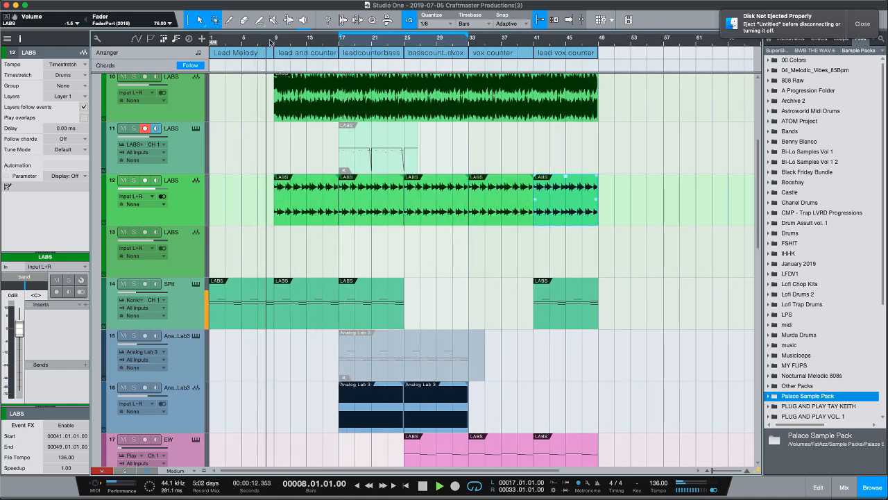
{"action": "key", "text": "space"}
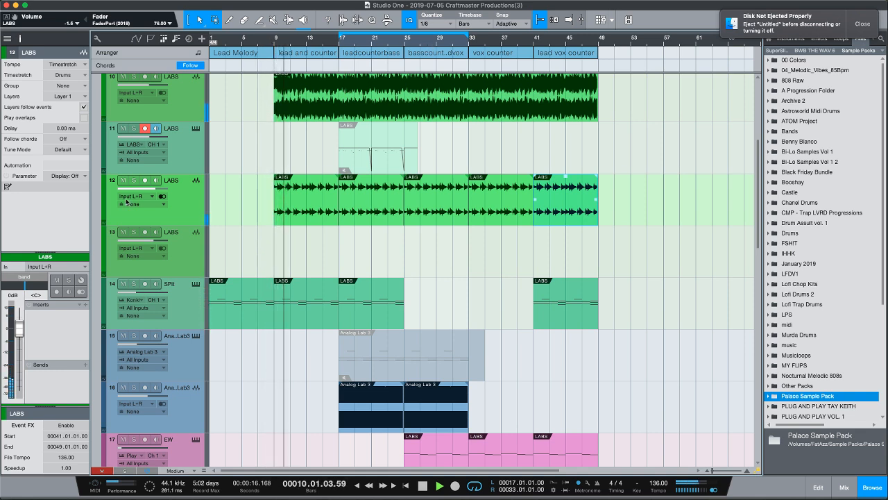
{"action": "left_click_drag", "start_coordinate": [630, 218], "coordinate": [309, 171]}
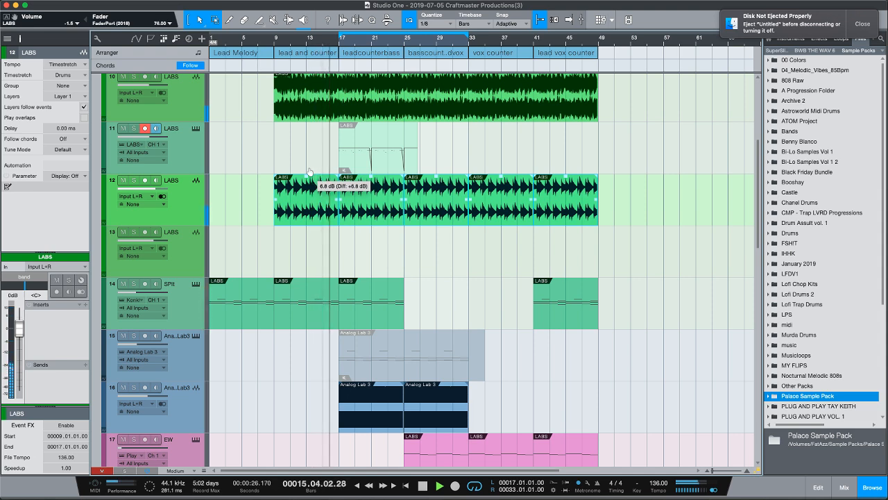
{"action": "left_click_drag", "start_coordinate": [309, 170], "coordinate": [310, 170]}
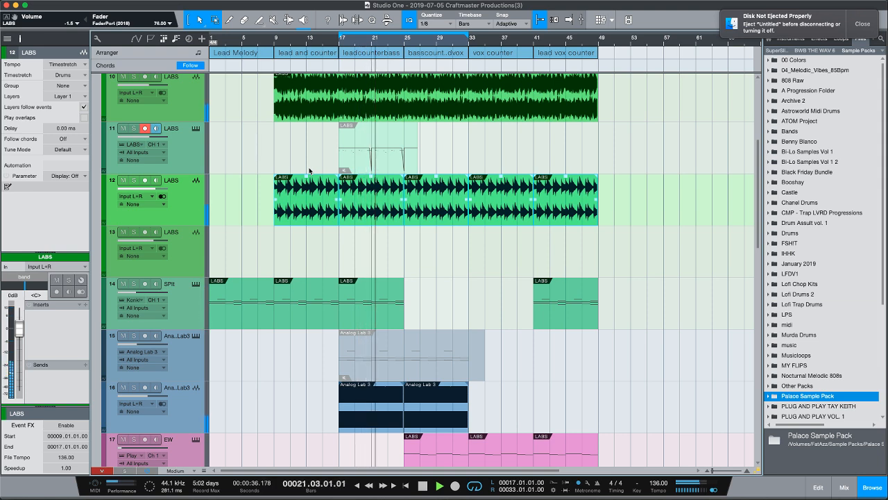
Insert the RC-20 Retro Color effect on the LABS audio track 12
{"action": "left_click", "coordinate": [85, 303]}
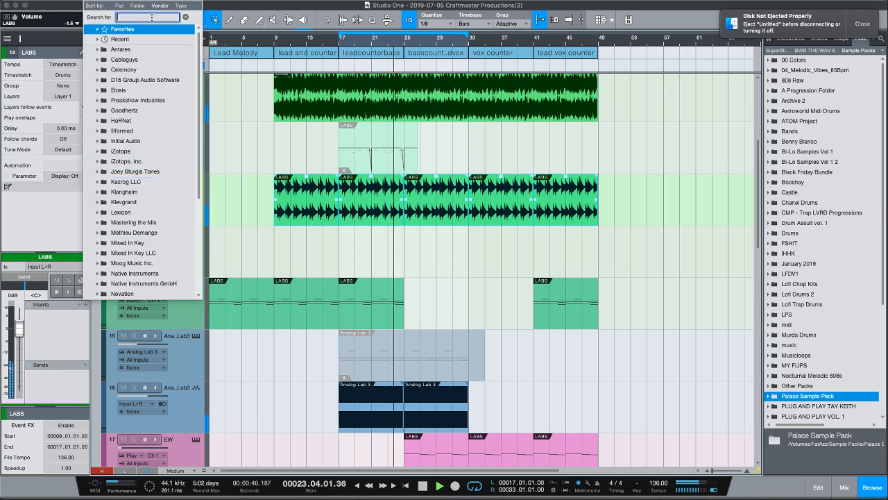
{"action": "type", "text": "rc"}
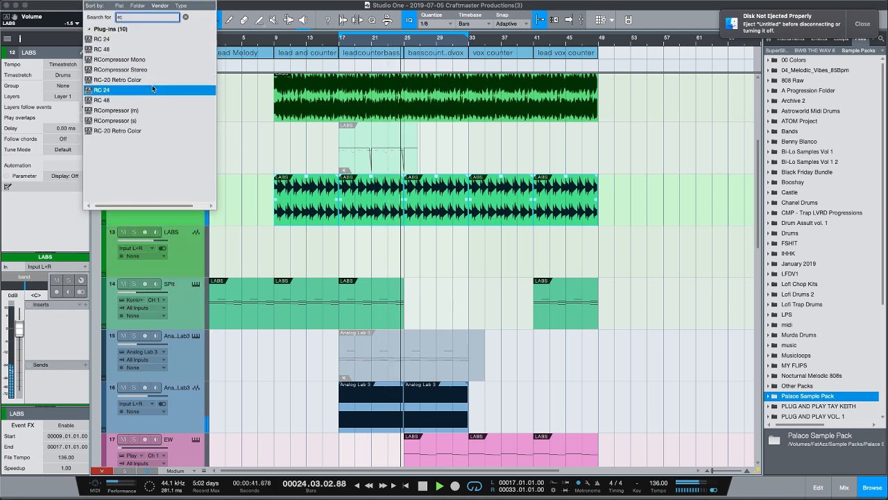
{"action": "left_click", "coordinate": [144, 129]}
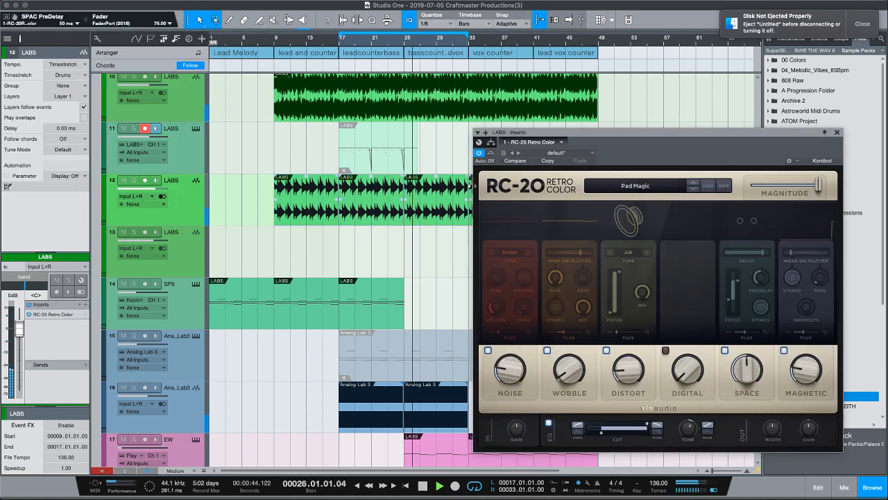
Switch off RC-20's Noise, Distort, Space and Magnetic modules, leaving only Wobble active
{"action": "scroll", "coordinate": [442, 177], "scroll_direction": "up", "scroll_amount": 2}
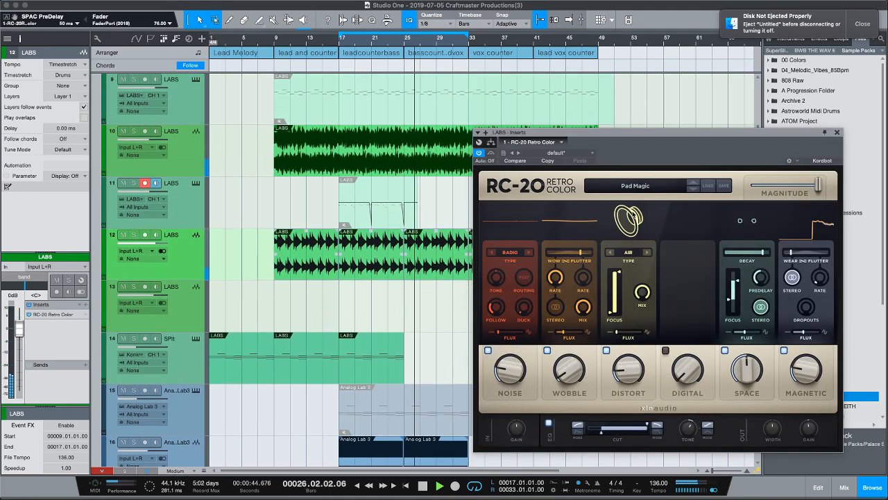
{"action": "left_click", "coordinate": [488, 350]}
{"action": "left_click", "coordinate": [606, 350]}
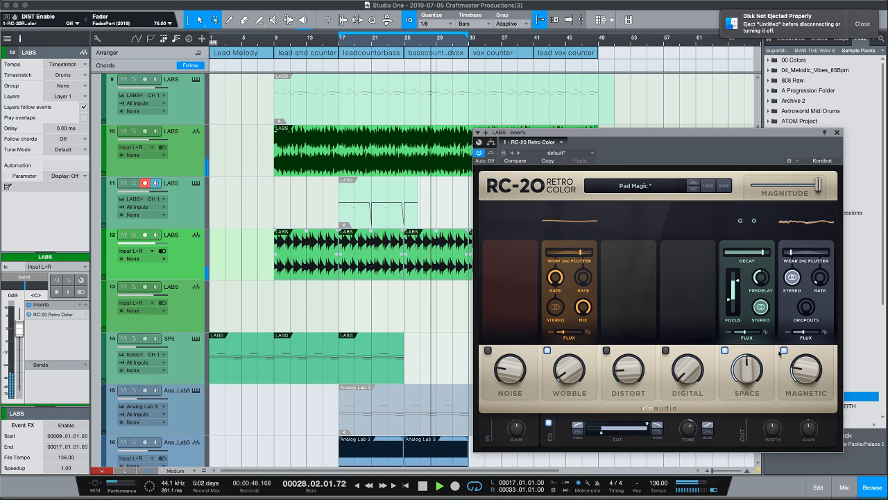
{"action": "left_click", "coordinate": [725, 349]}
{"action": "left_click", "coordinate": [785, 350]}
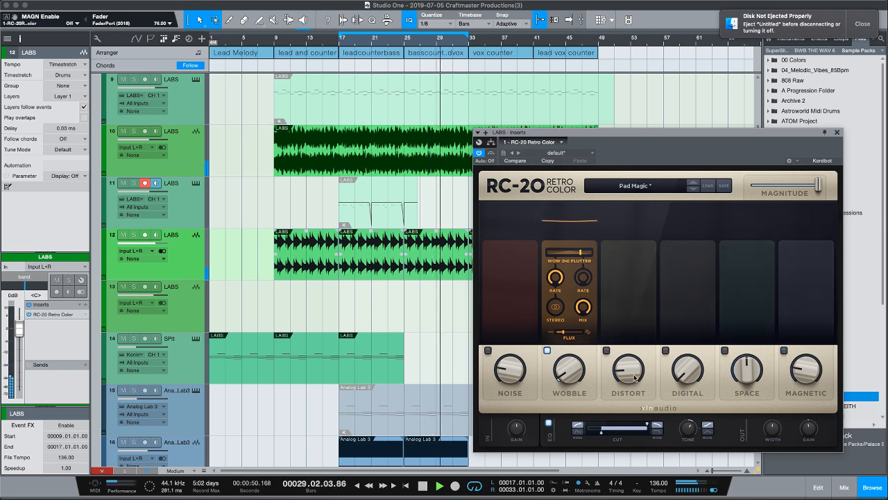
Set RC-20's Wobble amount to 18% while listening, and stop playback
{"action": "mouse_move", "coordinate": [567, 369]}
{"action": "scroll", "coordinate": [567, 369], "scroll_direction": "up", "scroll_amount": 10}
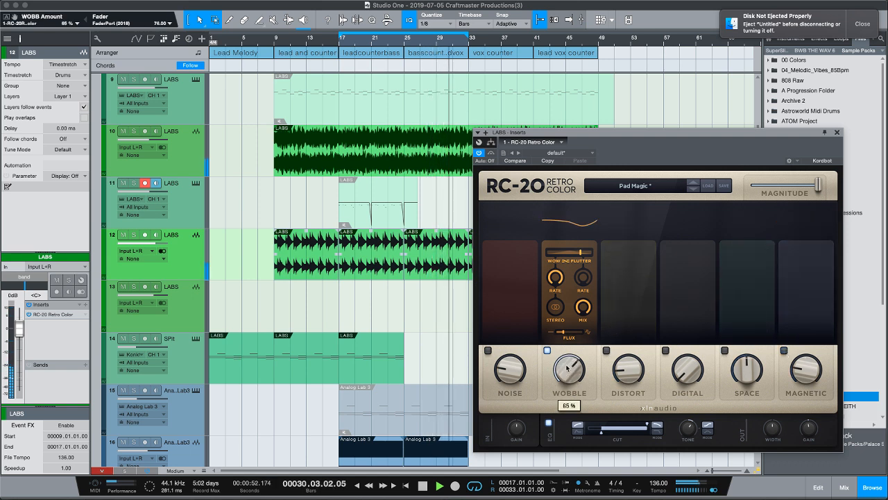
{"action": "scroll", "coordinate": [563, 381], "scroll_direction": "down", "scroll_amount": 6}
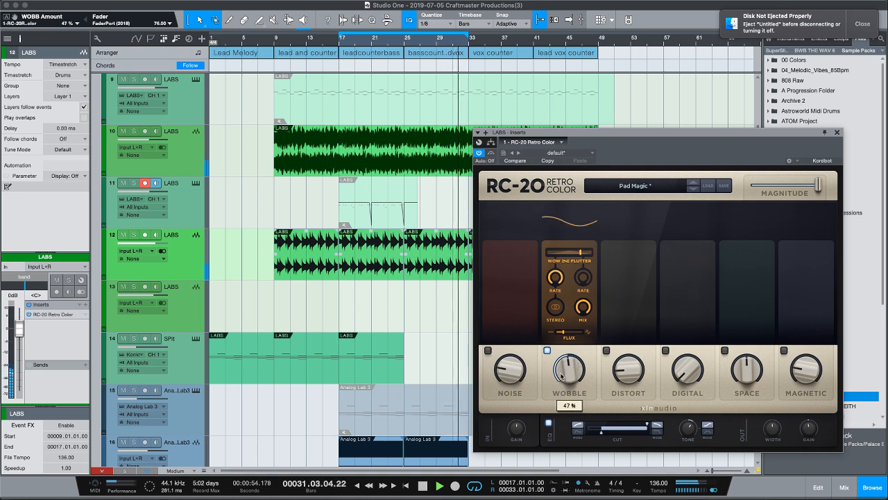
{"action": "scroll", "coordinate": [562, 371], "scroll_direction": "down", "scroll_amount": 2}
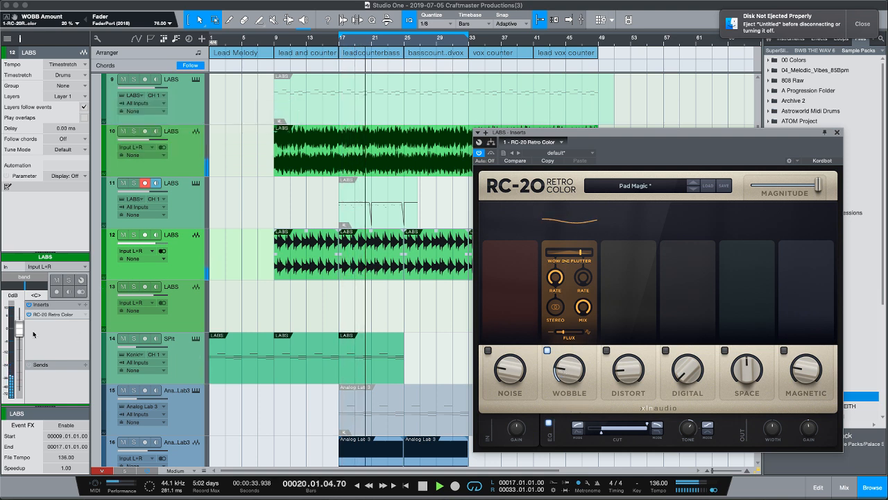
{"action": "left_click_drag", "start_coordinate": [557, 369], "coordinate": [557, 371]}
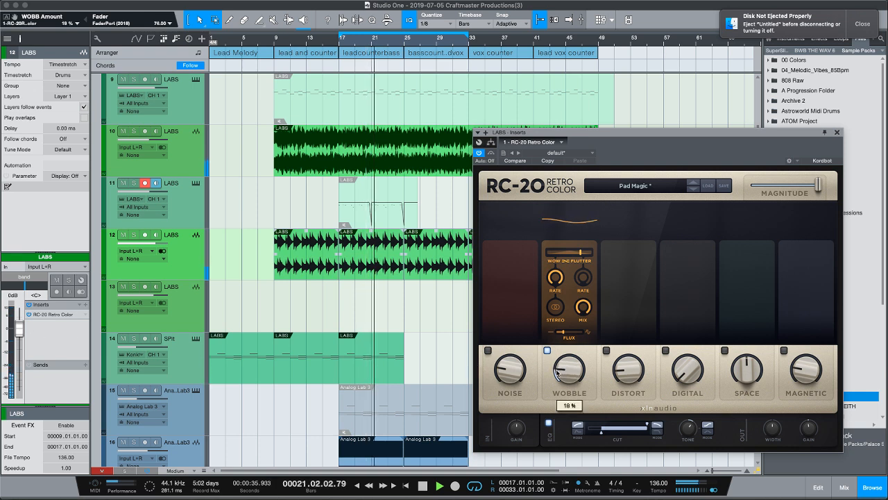
{"action": "key", "text": "space"}
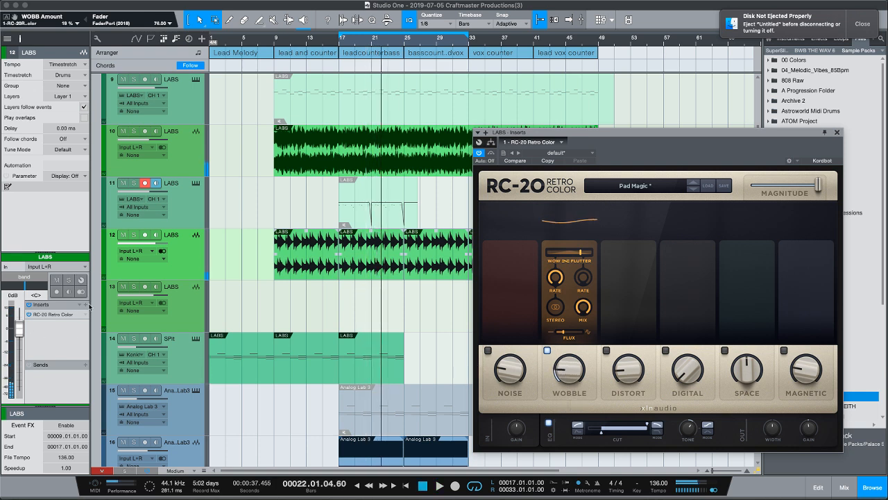
Insert Virtual Mix Rack after RC-20 on track 12, move its window fully into view and dismiss the disk notification
{"action": "left_click", "coordinate": [86, 304]}
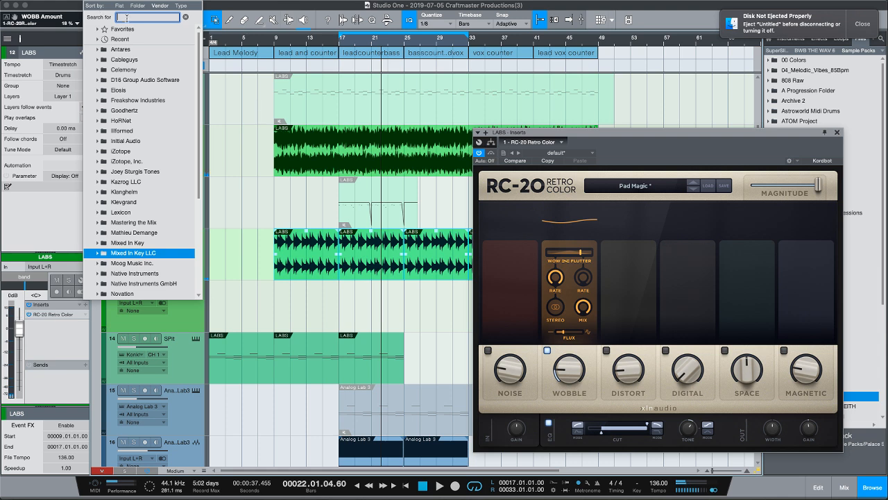
{"action": "type", "text": "vir"}
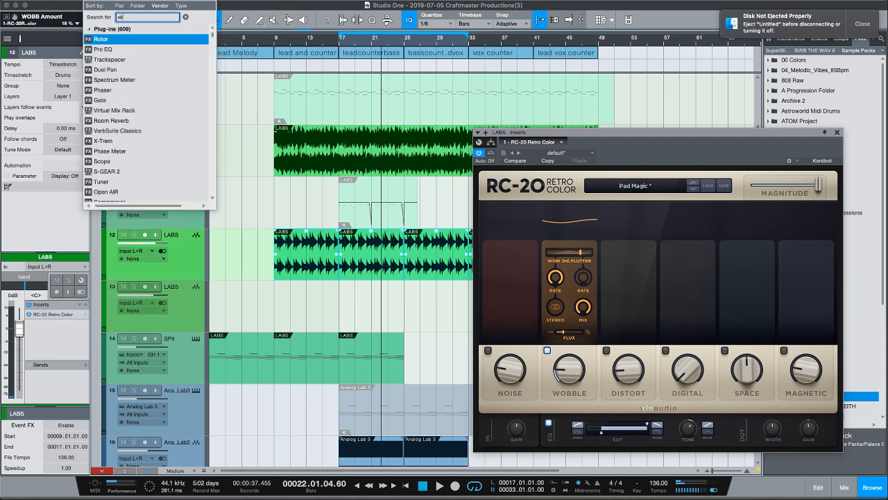
{"action": "double_click", "coordinate": [118, 39]}
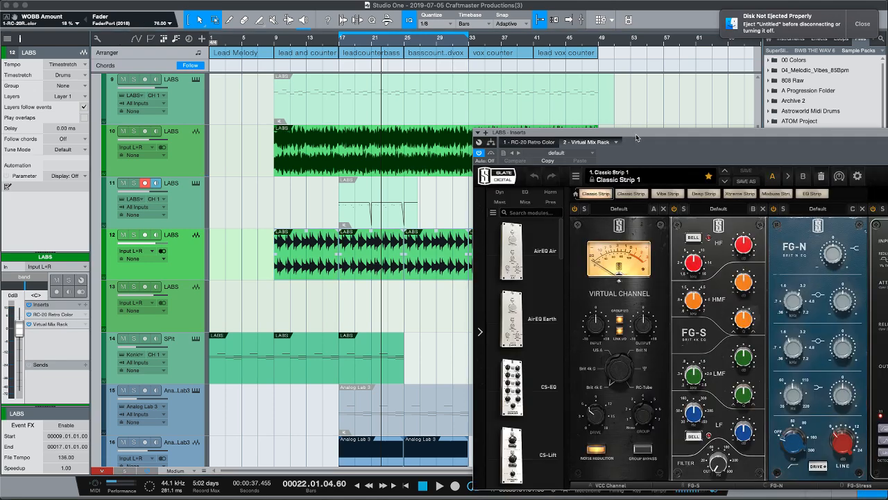
{"action": "left_click_drag", "start_coordinate": [636, 138], "coordinate": [370, 69]}
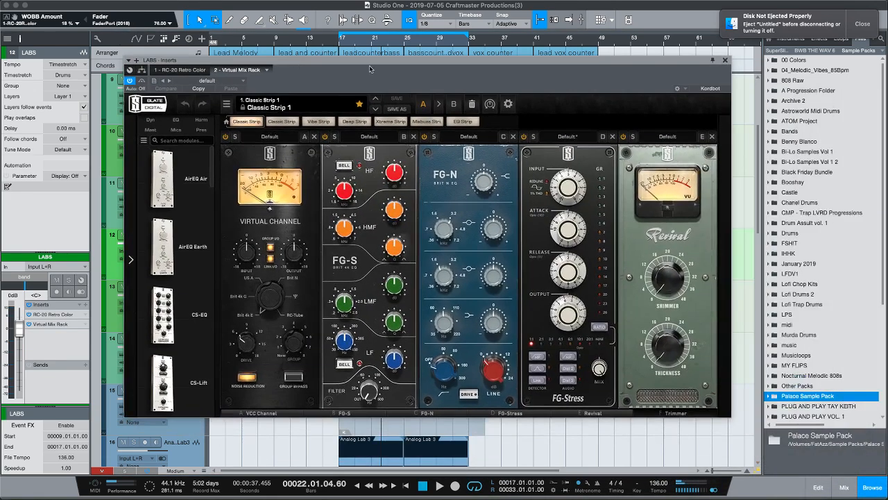
{"action": "left_click", "coordinate": [861, 25]}
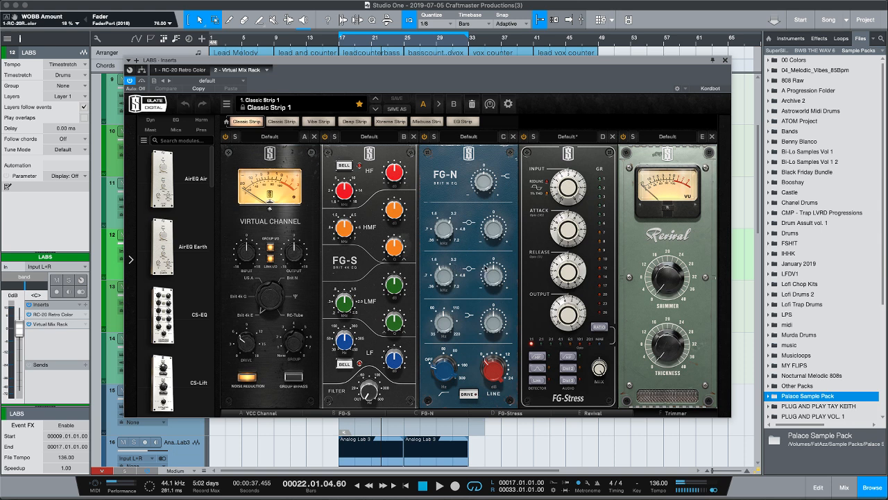
During playback, set the Virtual Channel module's drive to 14.4 dB, unlink input and output, and lower the output to -7.43 dB
{"action": "key", "text": "space"}
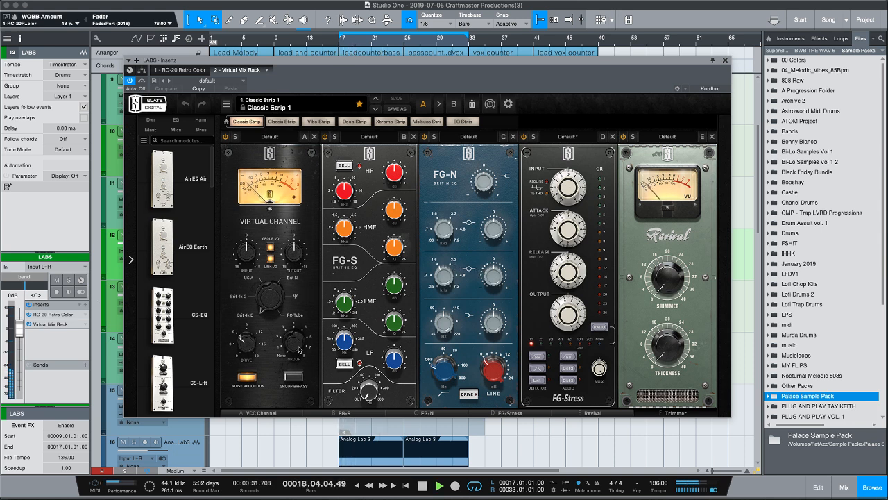
{"action": "left_click_drag", "start_coordinate": [246, 340], "coordinate": [257, 310]}
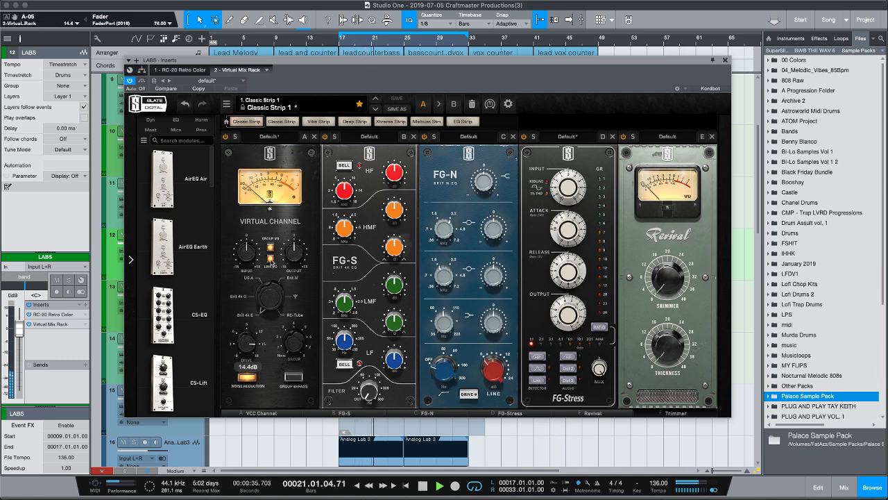
{"action": "left_click_drag", "start_coordinate": [247, 260], "coordinate": [297, 243]}
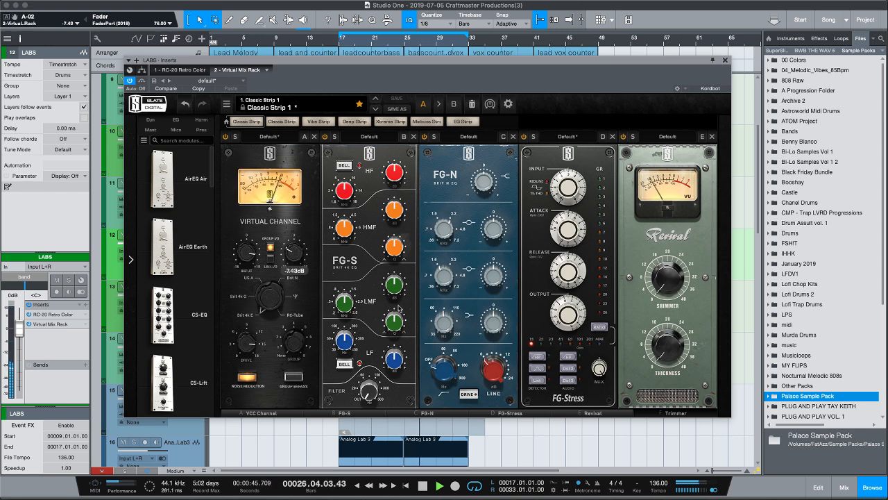
Cut the FG-S equalizer's low-mid band by 4.16 dB at 534 Hz
{"action": "left_click_drag", "start_coordinate": [395, 317], "coordinate": [394, 322]}
{"action": "left_click_drag", "start_coordinate": [398, 289], "coordinate": [397, 296]}
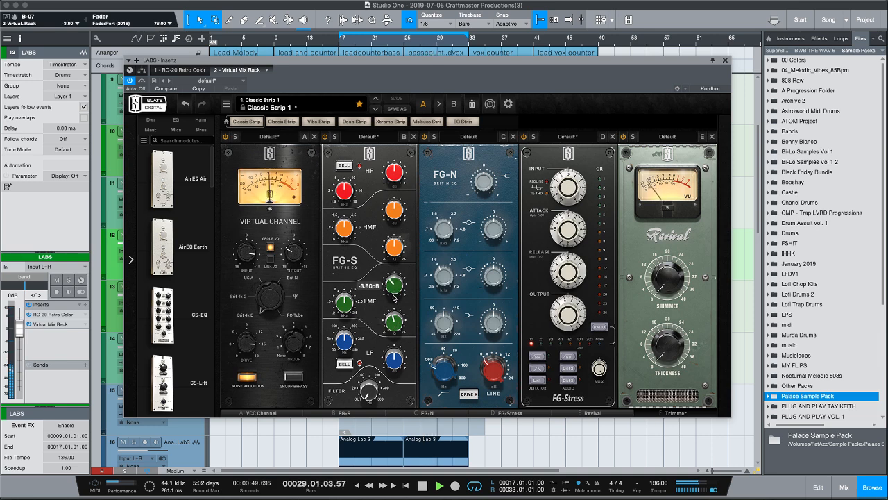
{"action": "left_click_drag", "start_coordinate": [394, 296], "coordinate": [342, 314]}
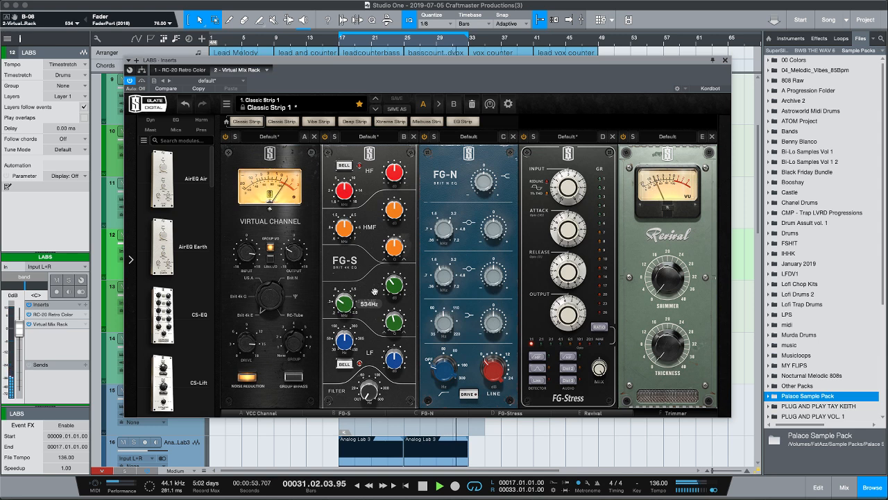
{"action": "mouse_move", "coordinate": [402, 291]}
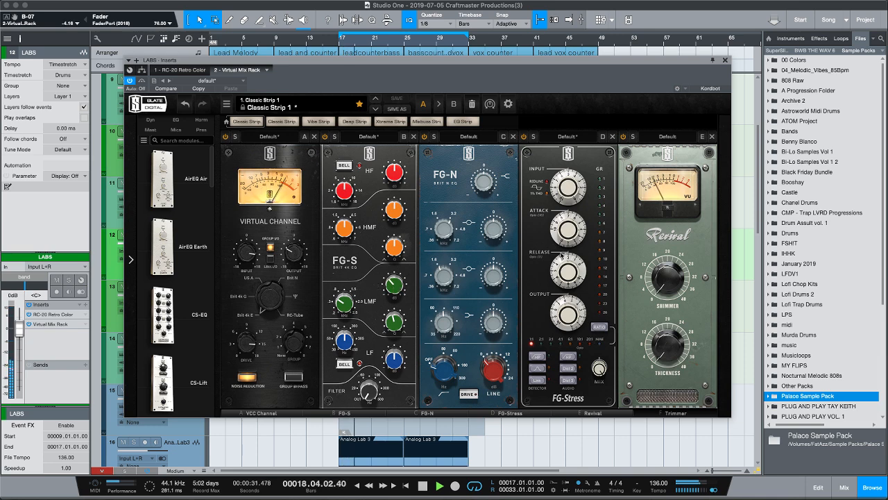
Set the FG-Stress compressor to a 4:1 ratio with input at 6.20, and raise the FG-S high-frequency gain
{"action": "mouse_move", "coordinate": [567, 264]}
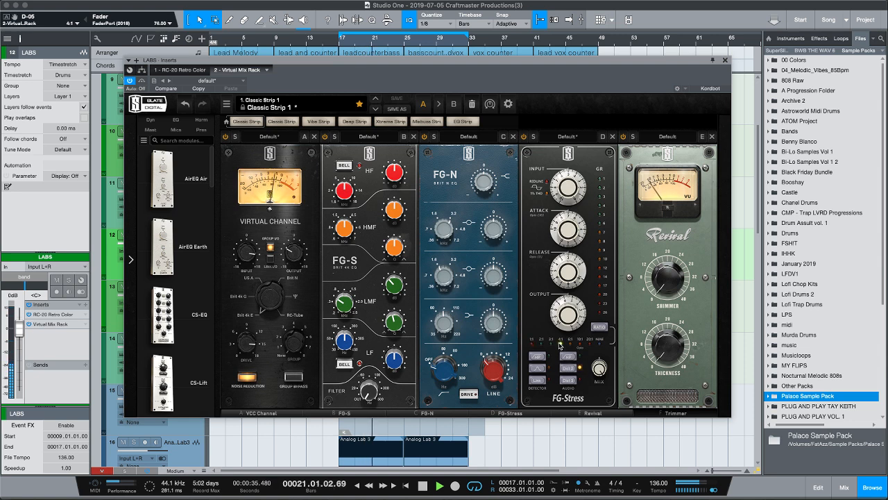
{"action": "mouse_move", "coordinate": [576, 196]}
{"action": "left_mouse_down"}
{"action": "mouse_move", "coordinate": [577, 172]}
{"action": "mouse_move", "coordinate": [574, 188]}
{"action": "left_mouse_up"}
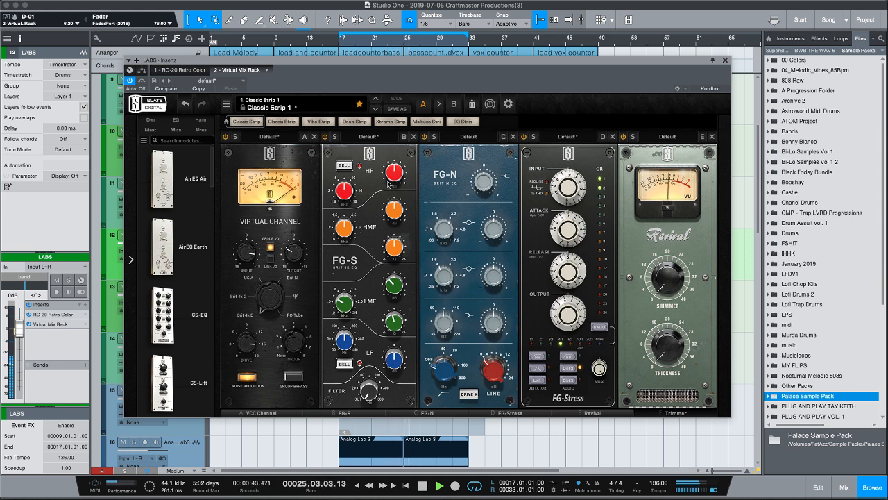
{"action": "left_click_drag", "start_coordinate": [394, 177], "coordinate": [395, 168]}
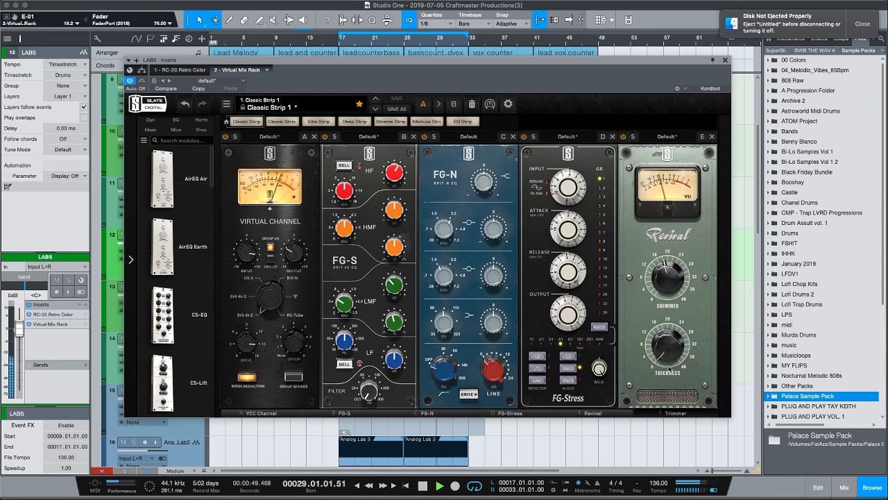
Set Revival's Shimmer to 9.76 and the Trimmer module's trim to -7.20 dB, then close the effects window
{"action": "left_click_drag", "start_coordinate": [666, 277], "coordinate": [660, 305]}
{"action": "left_click", "coordinate": [678, 415]}
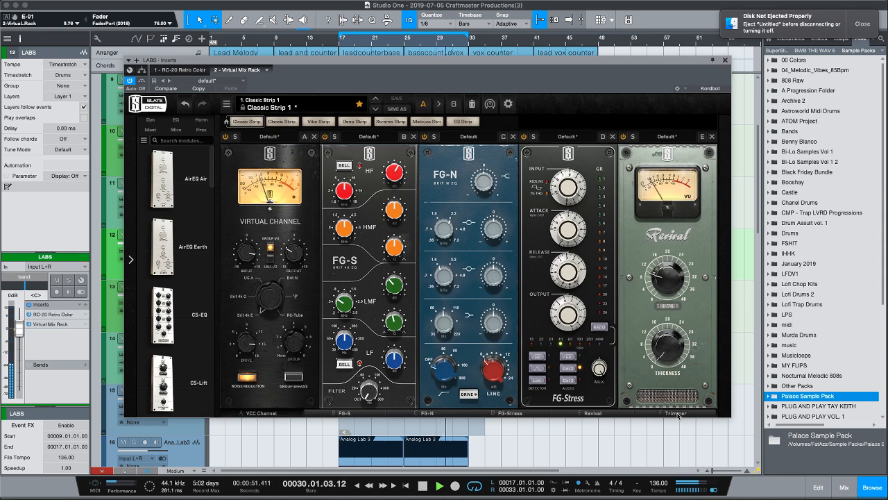
{"action": "left_click_drag", "start_coordinate": [664, 281], "coordinate": [663, 285]}
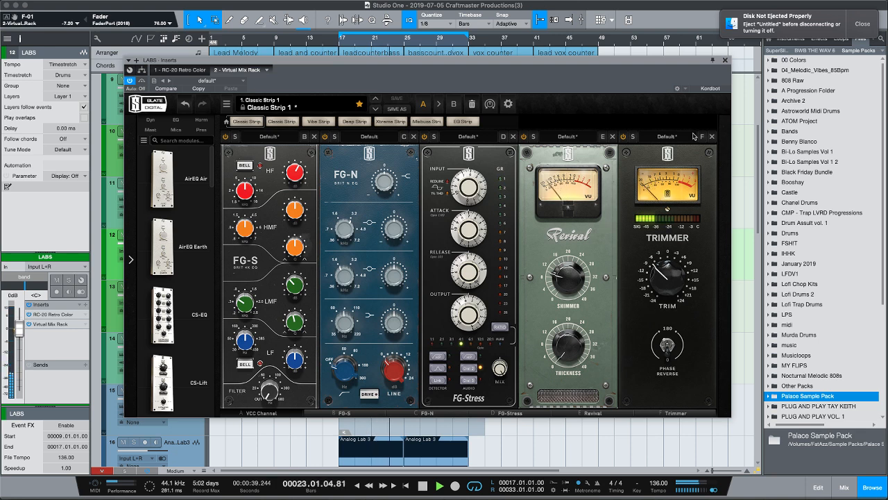
{"action": "left_click", "coordinate": [725, 60]}
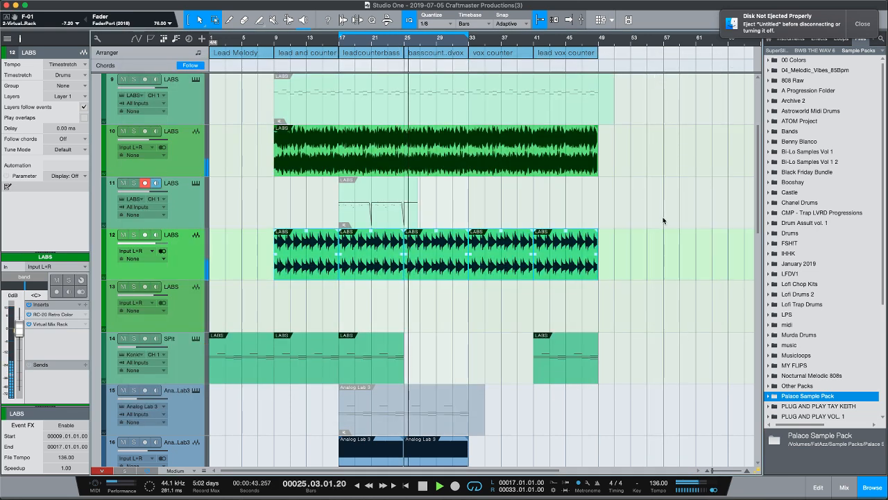
Stop playback and insert ValhallaDelay on the EX instrument track 18
{"action": "scroll", "coordinate": [198, 331], "scroll_direction": "down", "scroll_amount": 5}
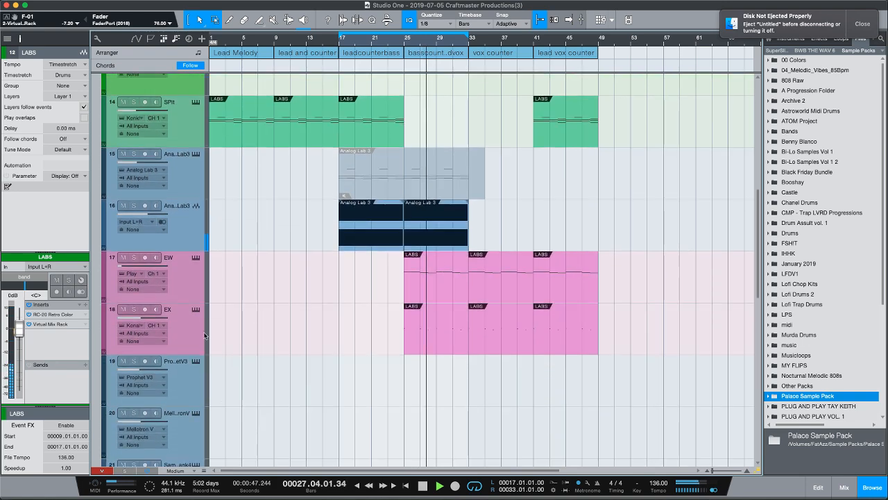
{"action": "left_click", "coordinate": [196, 335]}
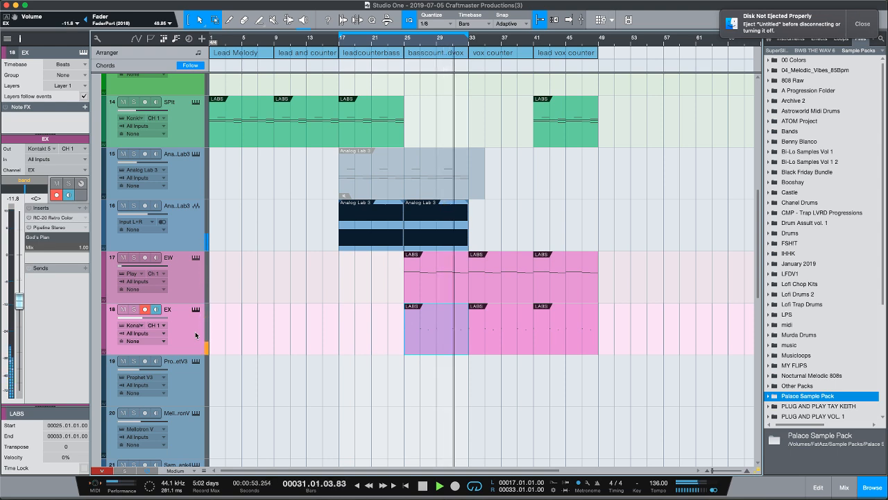
{"action": "key", "text": "space"}
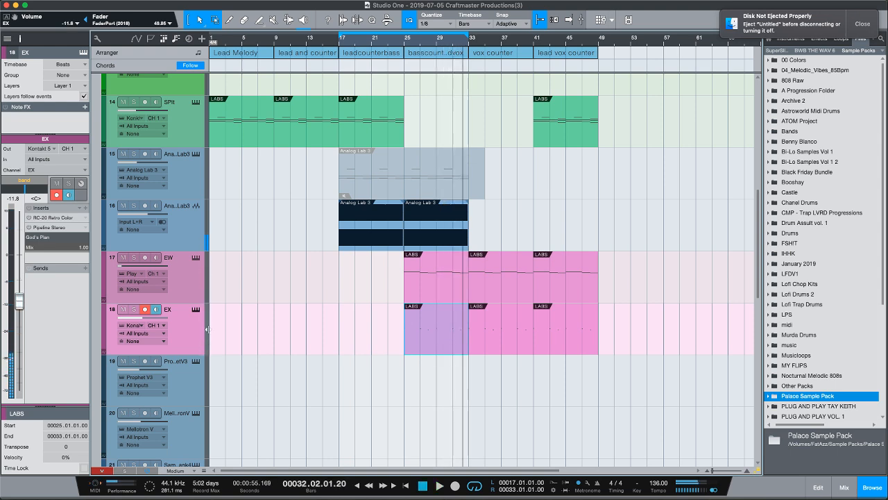
{"action": "left_click", "coordinate": [86, 269]}
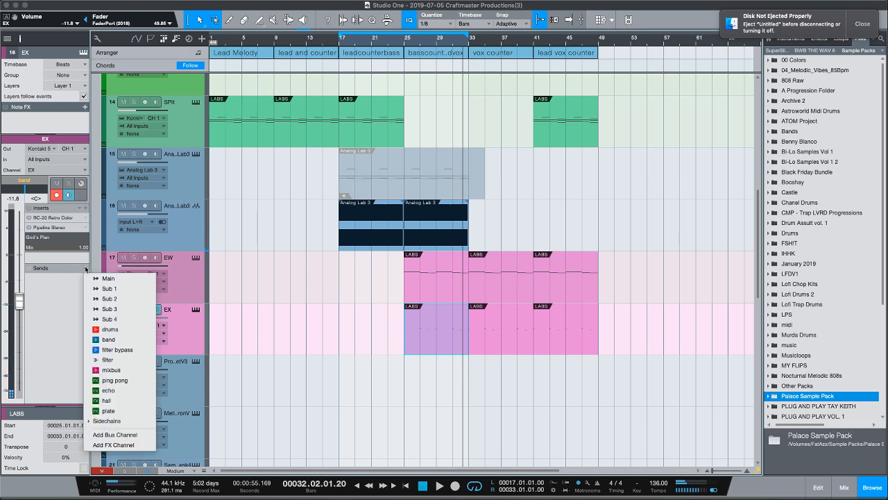
{"action": "left_click", "coordinate": [88, 220]}
{"action": "left_click", "coordinate": [86, 208]}
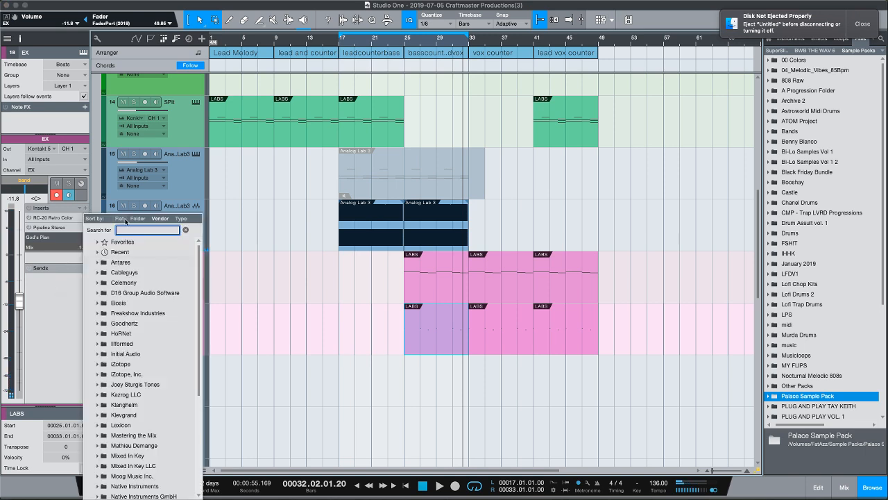
{"action": "type", "text": "va"}
{"action": "double_click", "coordinate": [115, 262]}
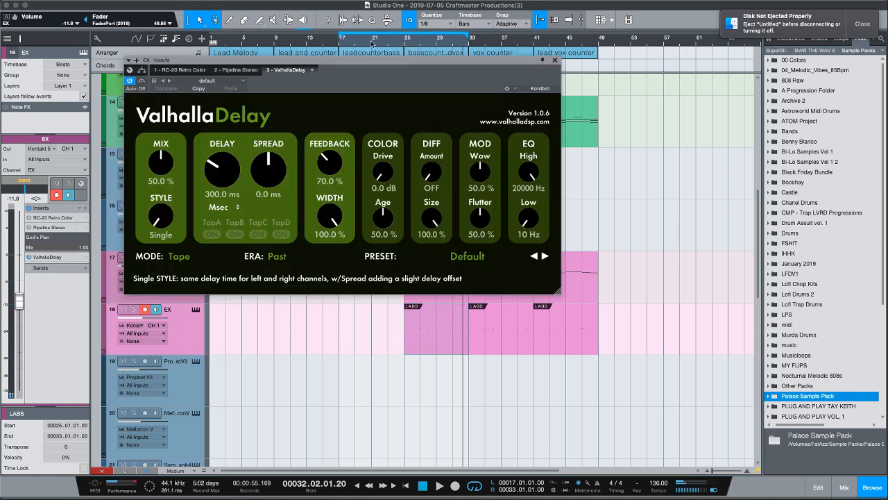
Move the loop start to bar 25 and start playback to hear the delay on the EX part
{"action": "left_click_drag", "start_coordinate": [339, 36], "coordinate": [402, 53]}
{"action": "key", "text": "space"}
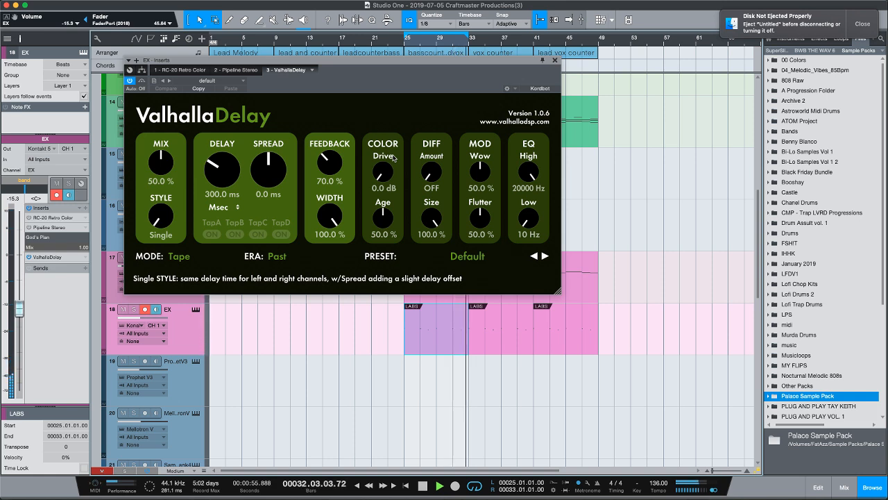
Stop playback, close the ValhallaDelay window, and show the mixer's hall and plate effect channels
{"action": "key", "text": "space"}
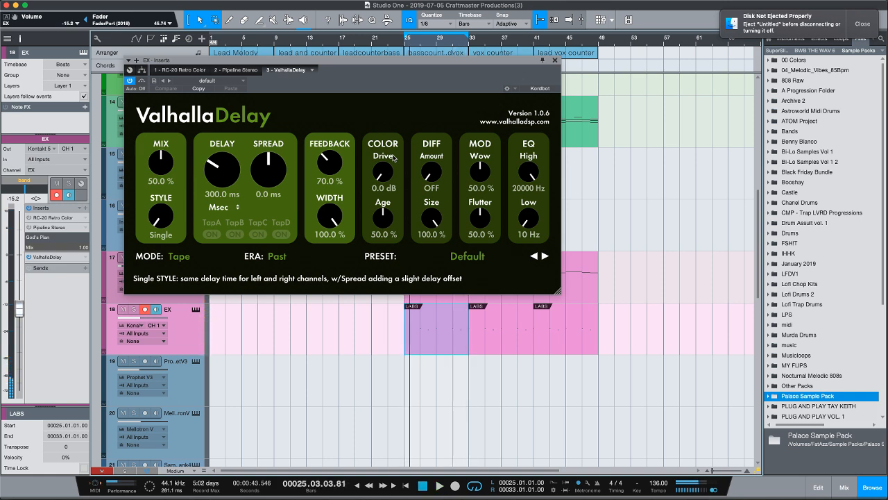
{"action": "left_click", "coordinate": [555, 62]}
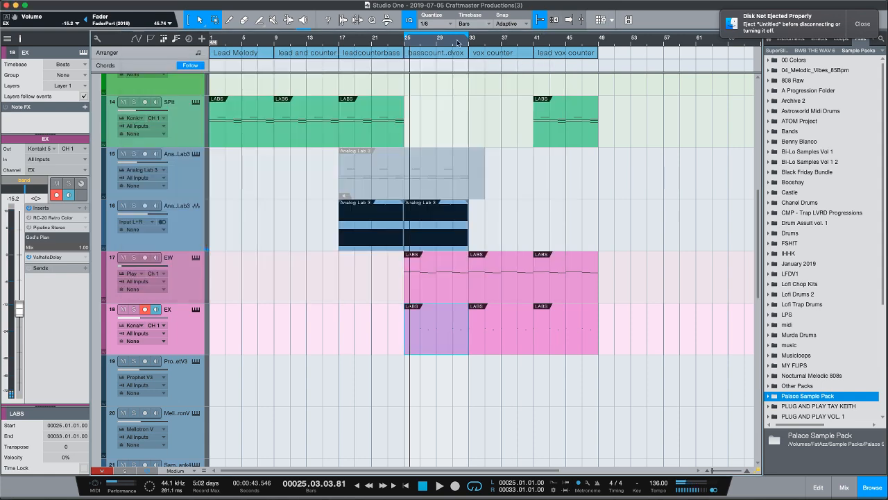
{"action": "scroll", "coordinate": [460, 43], "scroll_direction": "down", "scroll_amount": 3}
{"action": "scroll", "coordinate": [454, 213], "scroll_direction": "up", "scroll_amount": 3}
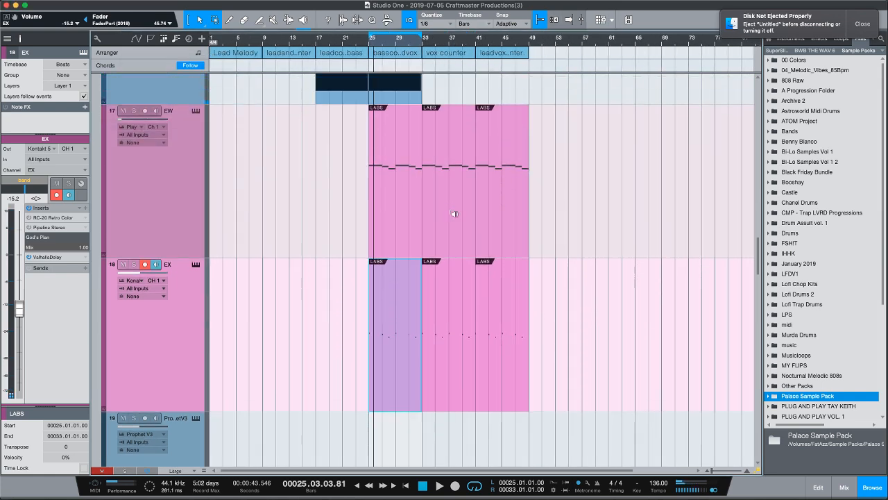
{"action": "scroll", "coordinate": [454, 213], "scroll_direction": "down", "scroll_amount": 5}
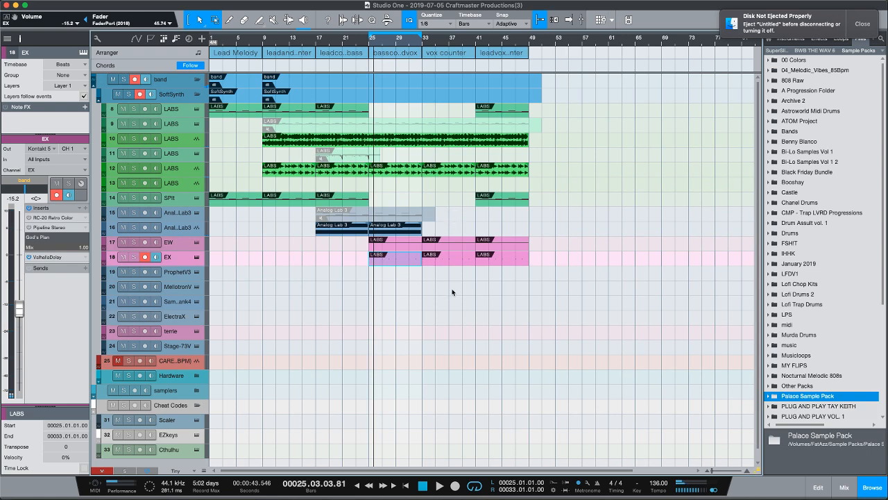
{"action": "key", "text": "F3"}
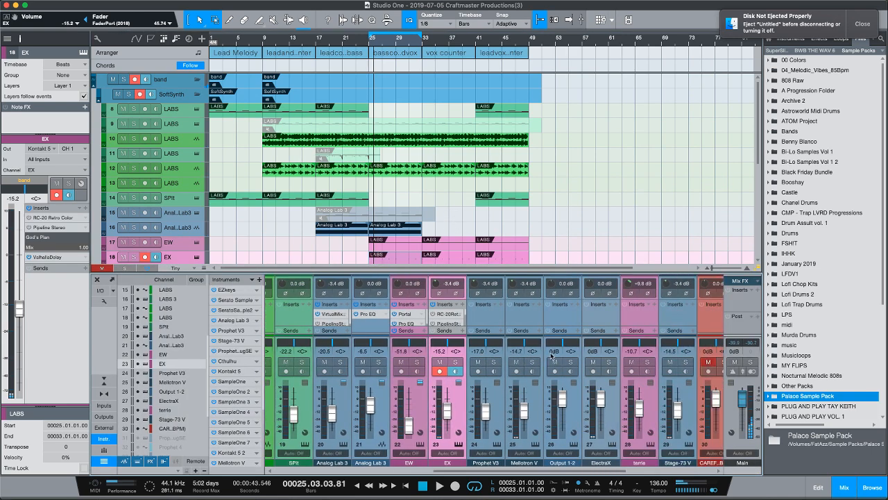
{"action": "scroll", "coordinate": [551, 355], "scroll_direction": "right", "scroll_amount": 5}
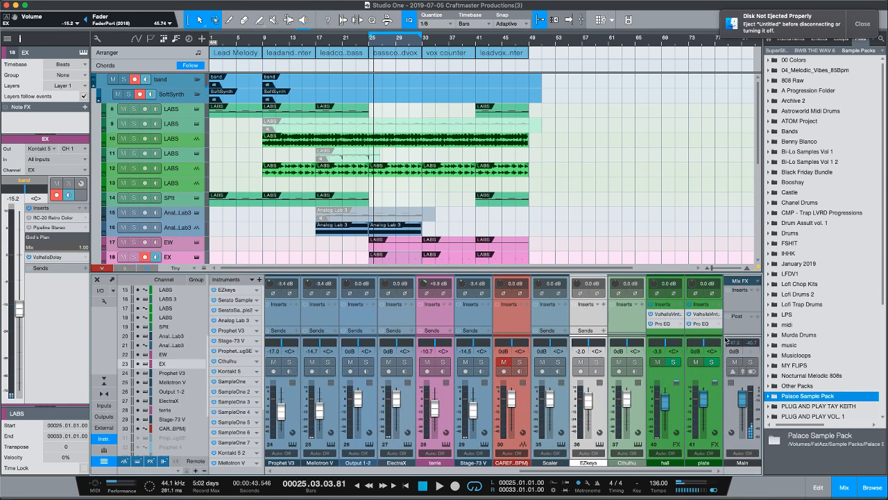
Replay the section from the loop start at bar 25 to check the reverb channels, then hide the mixer
{"action": "key", "text": "space"}
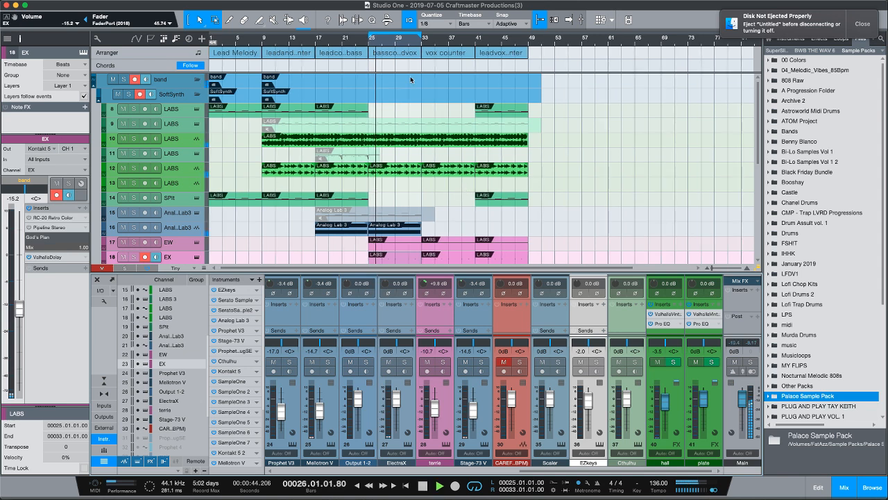
{"action": "key", "text": "space"}
{"action": "key", "text": "KP_1"}
{"action": "key", "text": "space"}
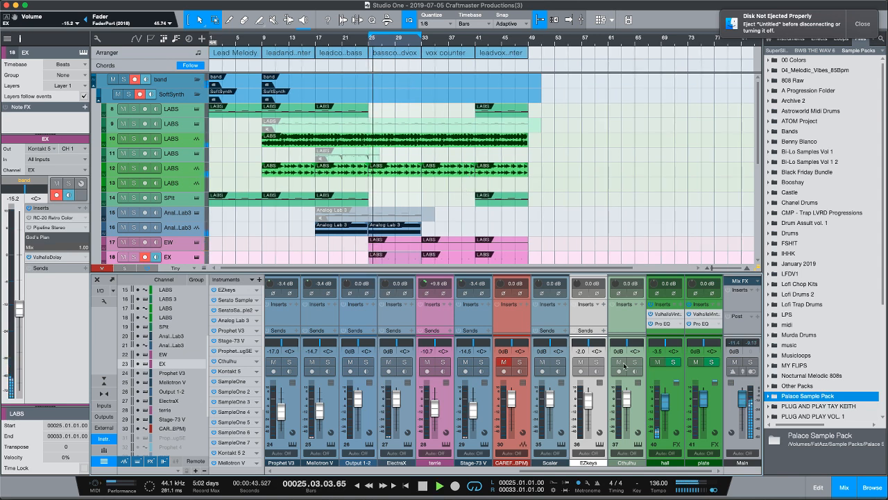
{"action": "key", "text": "space"}
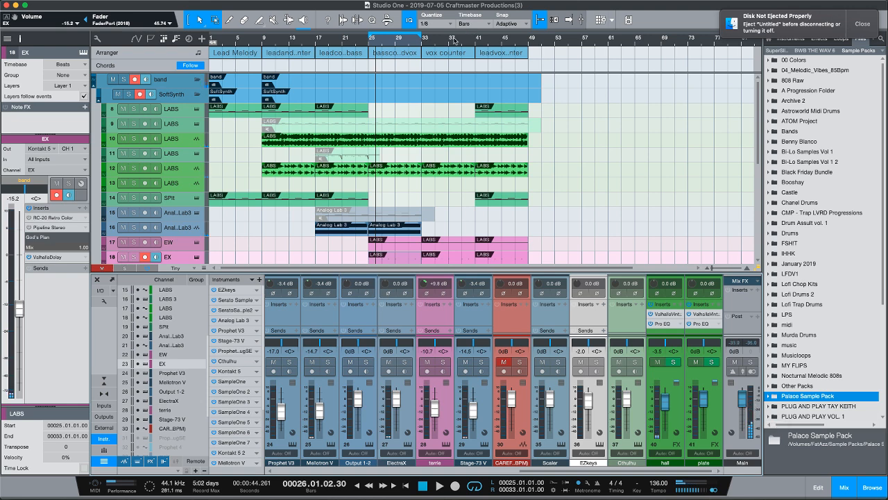
{"action": "left_click_drag", "start_coordinate": [454, 40], "coordinate": [468, 38]}
{"action": "scroll", "coordinate": [517, 145], "scroll_direction": "down", "scroll_amount": 5}
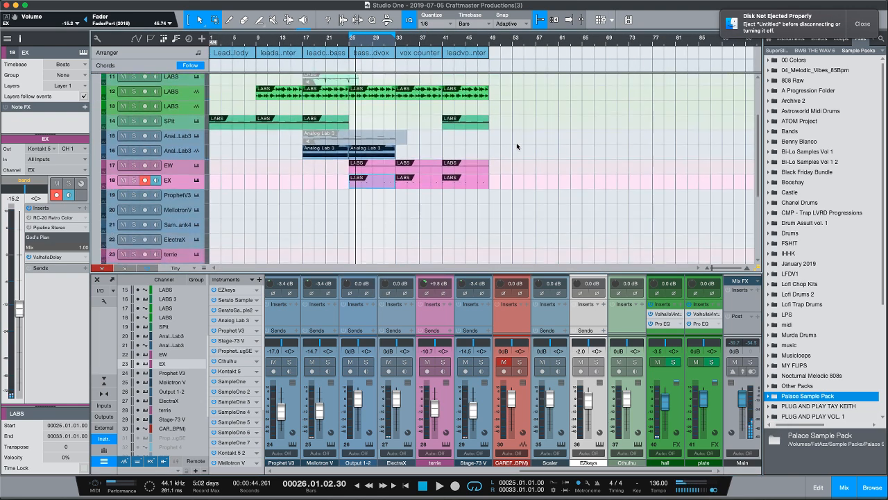
{"action": "scroll", "coordinate": [516, 142], "scroll_direction": "up", "scroll_amount": 5}
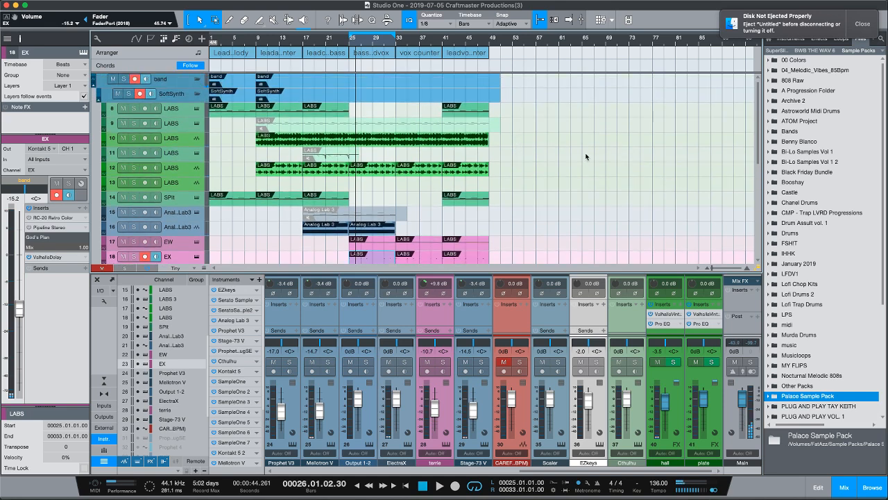
{"action": "key", "text": "F3"}
{"action": "scroll", "coordinate": [522, 245], "scroll_direction": "up", "scroll_amount": 5}
{"action": "scroll", "coordinate": [523, 245], "scroll_direction": "down", "scroll_amount": 5}
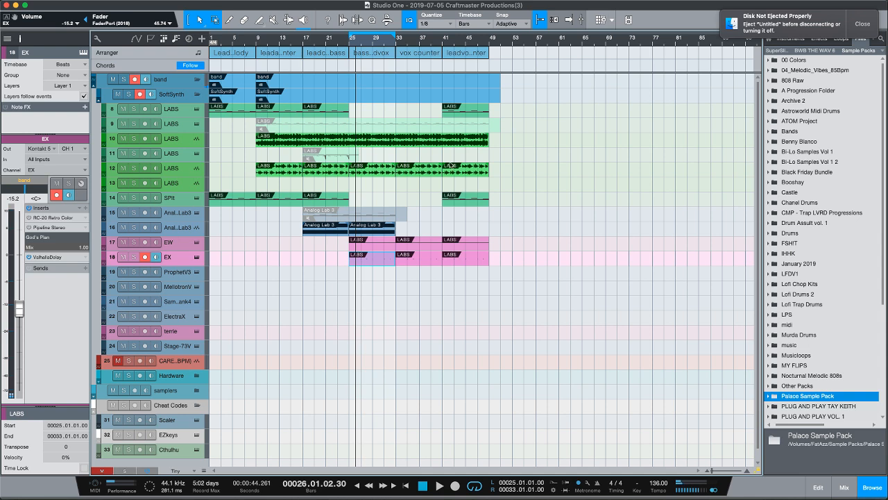
Trim the muted LABS event on track 9 to end at bar 49, and move both muted LABS instrument tracks below EX
{"action": "left_click_drag", "start_coordinate": [500, 127], "coordinate": [490, 133]}
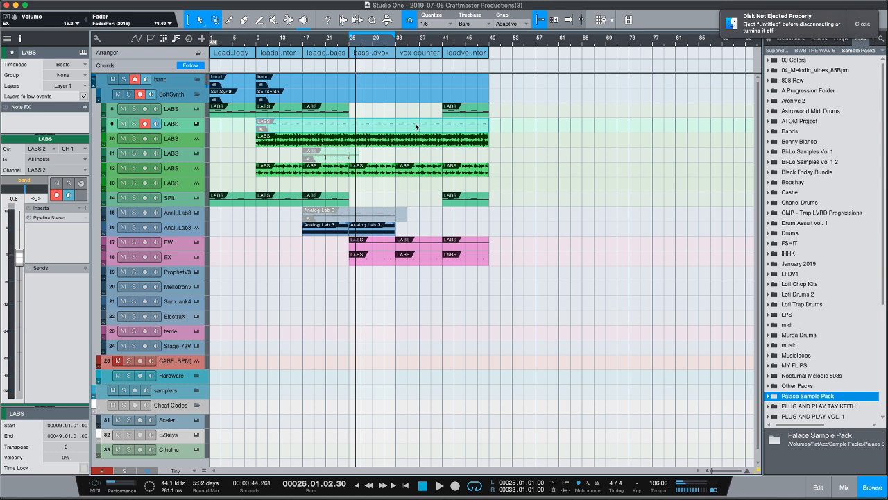
{"action": "left_click_drag", "start_coordinate": [191, 159], "coordinate": [188, 138]}
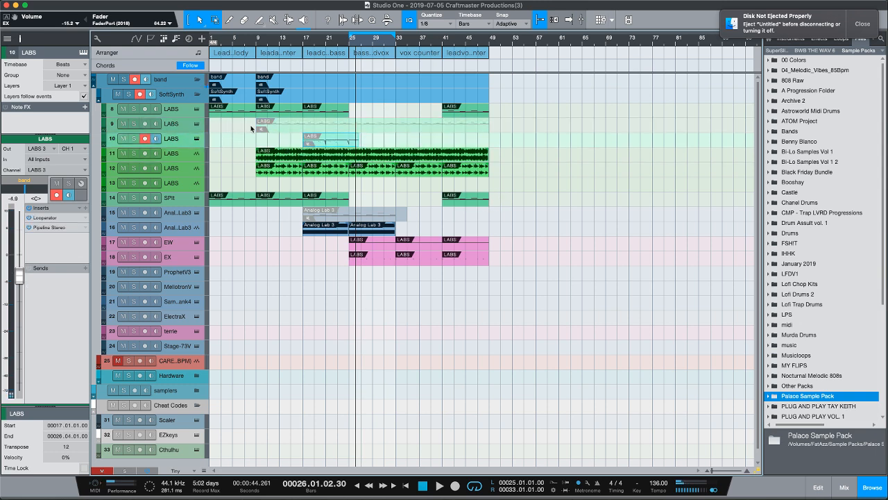
{"action": "left_click", "coordinate": [181, 125]}
{"action": "left_click_drag", "start_coordinate": [185, 144], "coordinate": [173, 265]}
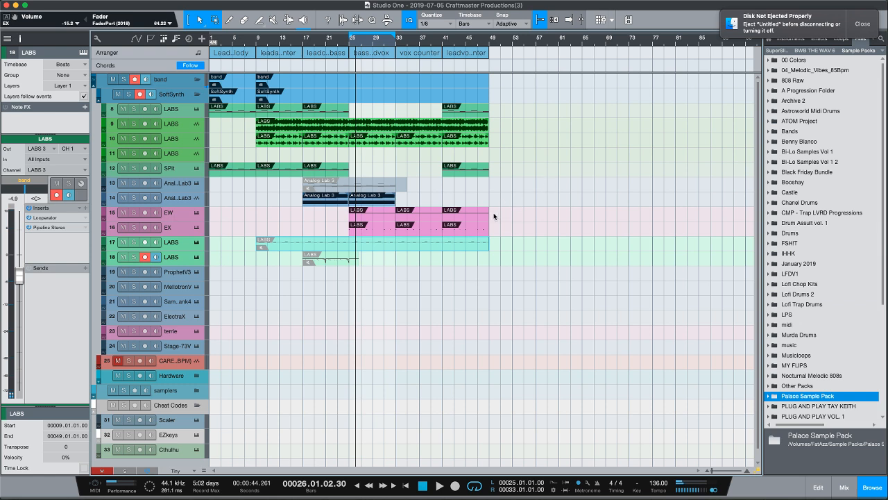
Extend the last EW event to about bar 52, select the events on tracks 8 to 16, and mix them down to a new audio track
{"action": "left_click_drag", "start_coordinate": [489, 213], "coordinate": [143, 120]}
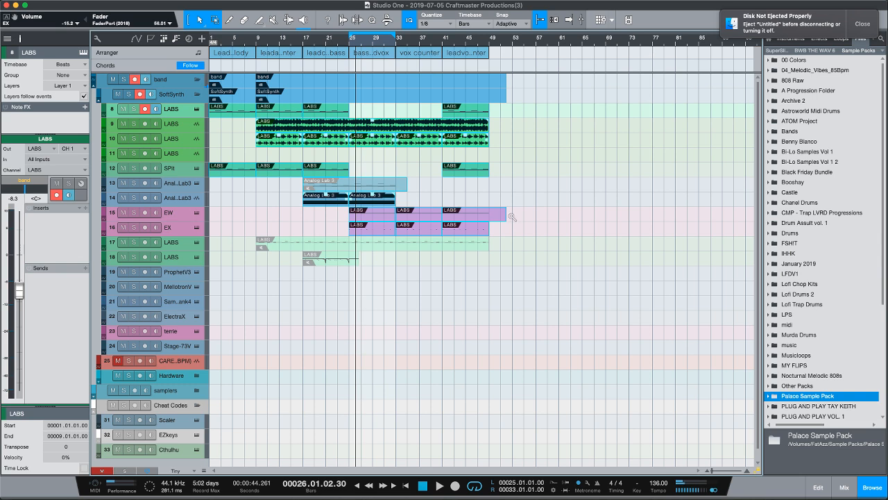
{"action": "key", "text": "shift+super+b"}
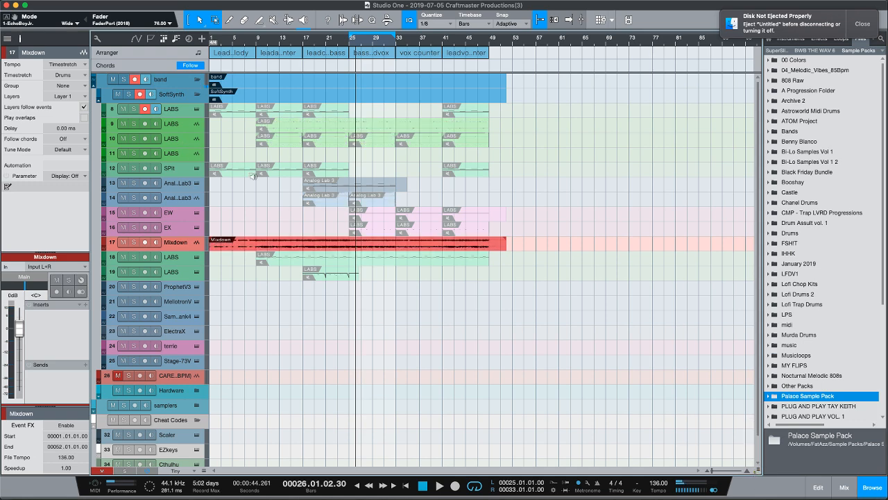
Trim the silence before the first sound of the Mixdown event and move the event's start back to bar 1
{"action": "scroll", "coordinate": [277, 252], "scroll_direction": "down", "scroll_amount": 5}
{"action": "scroll", "coordinate": [276, 251], "scroll_direction": "up", "scroll_amount": 10}
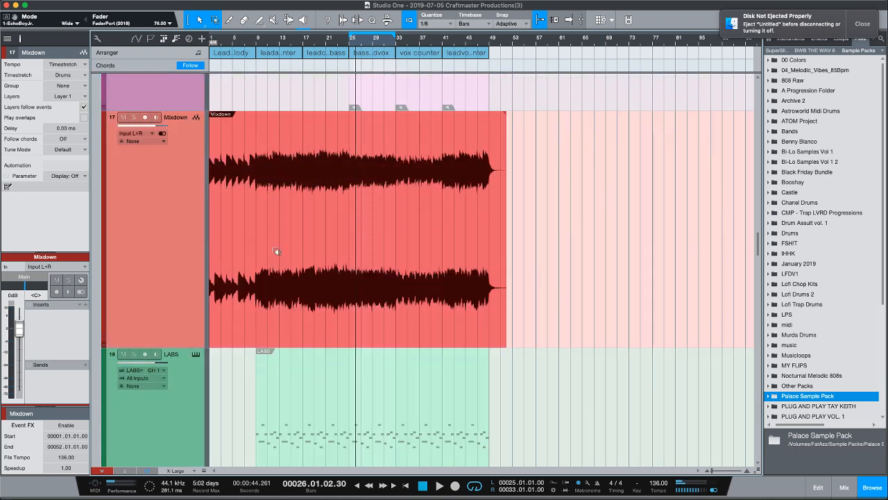
{"action": "left_click_drag", "start_coordinate": [230, 47], "coordinate": [352, 72]}
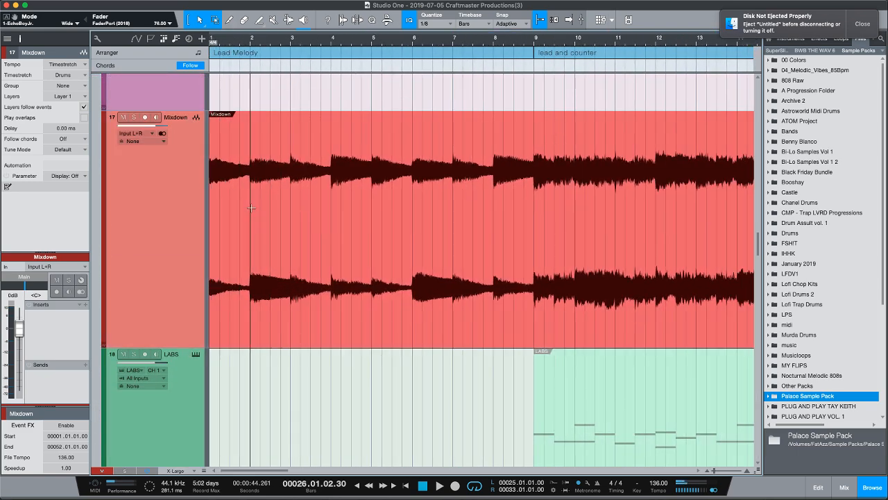
{"action": "left_click_drag", "start_coordinate": [227, 39], "coordinate": [276, 242]}
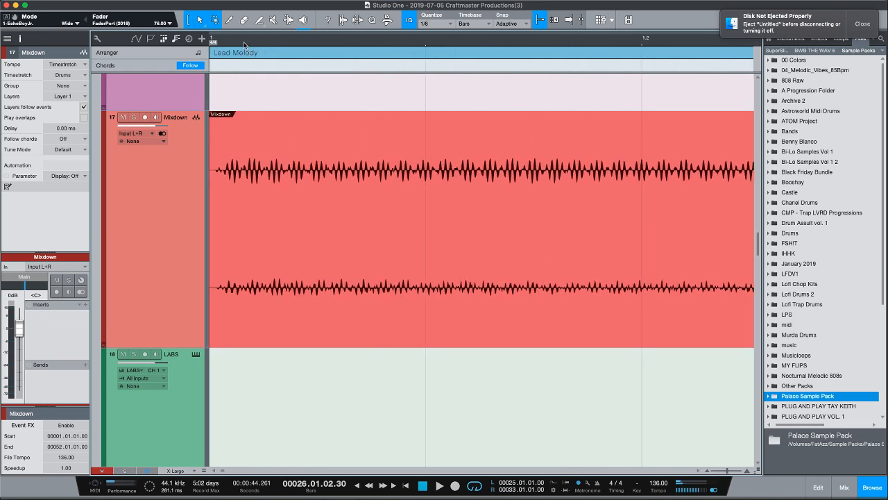
{"action": "left_click_drag", "start_coordinate": [244, 43], "coordinate": [289, 93]}
{"action": "scroll", "coordinate": [261, 231], "scroll_direction": "left", "scroll_amount": 3}
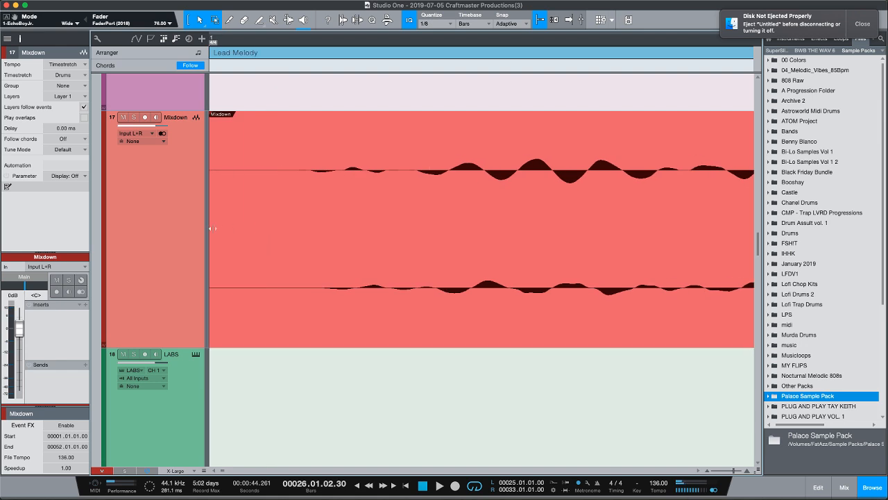
{"action": "left_click_drag", "start_coordinate": [214, 226], "coordinate": [311, 227]}
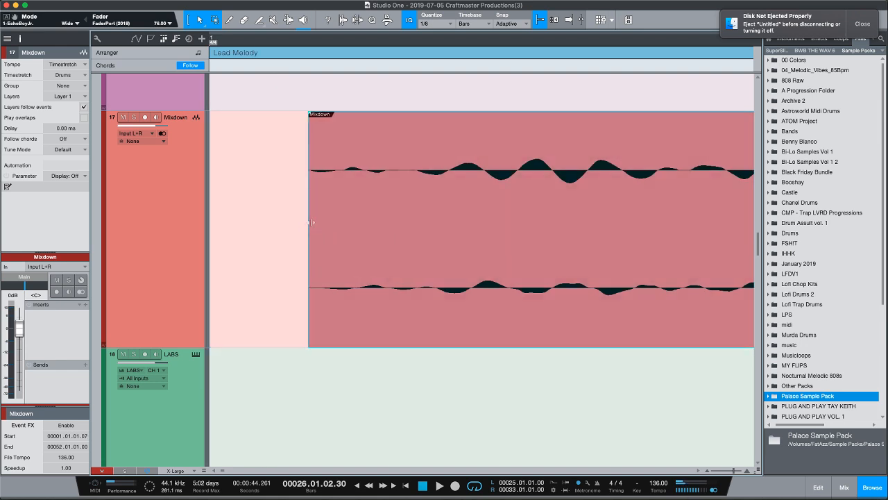
{"action": "left_click_drag", "start_coordinate": [304, 43], "coordinate": [306, 76]}
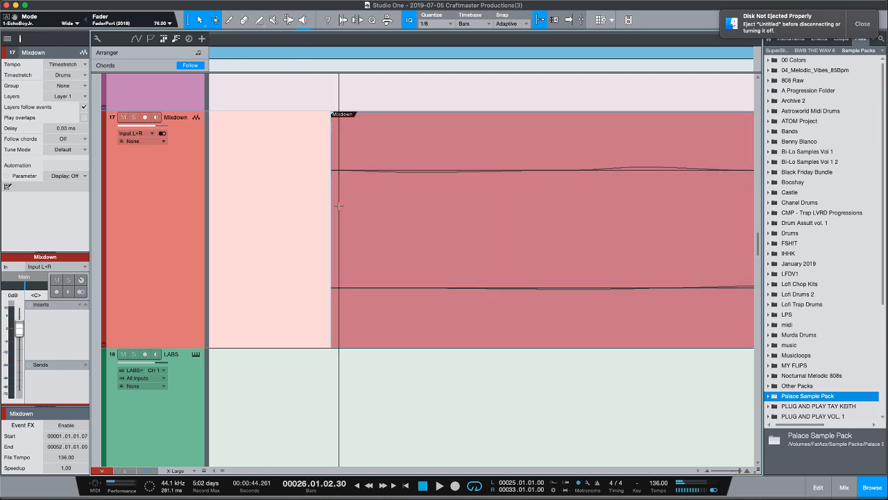
{"action": "left_click_drag", "start_coordinate": [335, 209], "coordinate": [351, 206]}
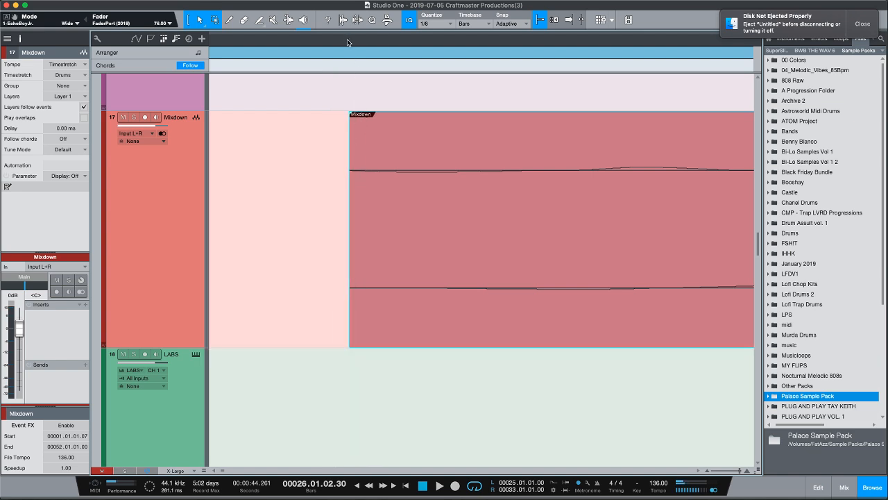
{"action": "left_click_drag", "start_coordinate": [349, 42], "coordinate": [347, 206]}
{"action": "left_click_drag", "start_coordinate": [331, 308], "coordinate": [336, 317]}
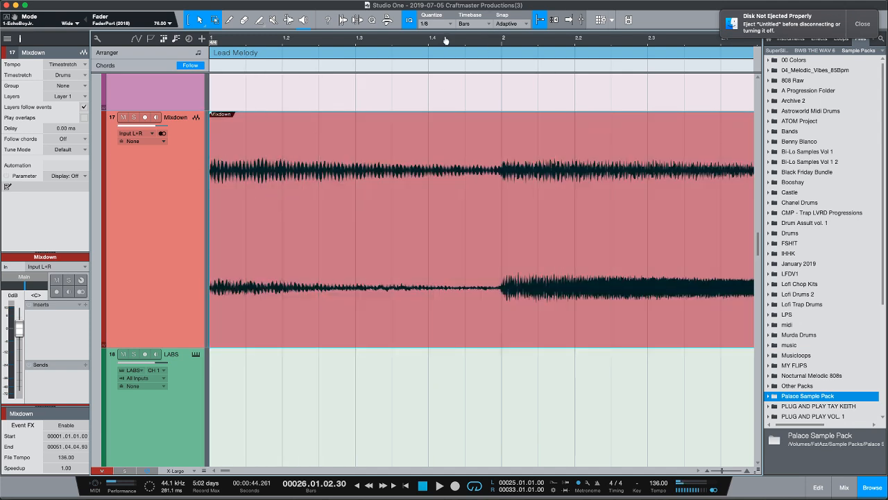
Shorten the Mixdown event to end at bar 49 and add a very short fade-out at its end
{"action": "left_click_drag", "start_coordinate": [447, 41], "coordinate": [447, 7]}
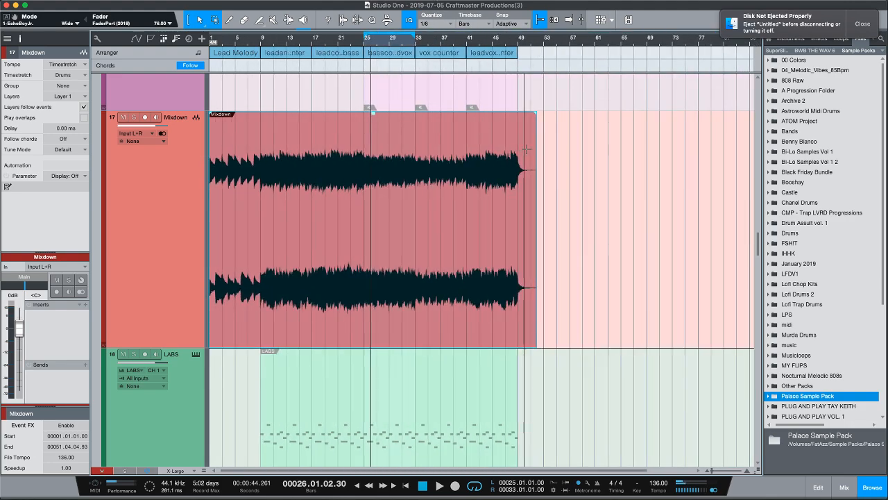
{"action": "left_click_drag", "start_coordinate": [536, 148], "coordinate": [518, 149]}
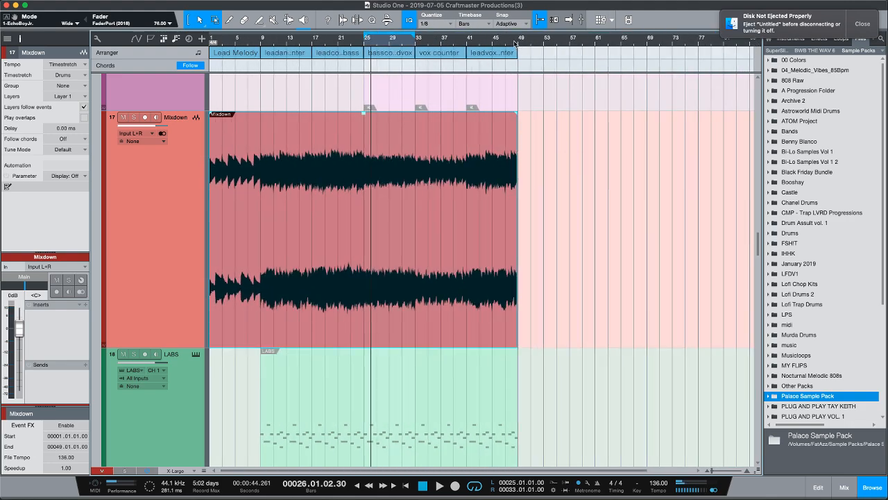
{"action": "left_click_drag", "start_coordinate": [517, 43], "coordinate": [289, 99]}
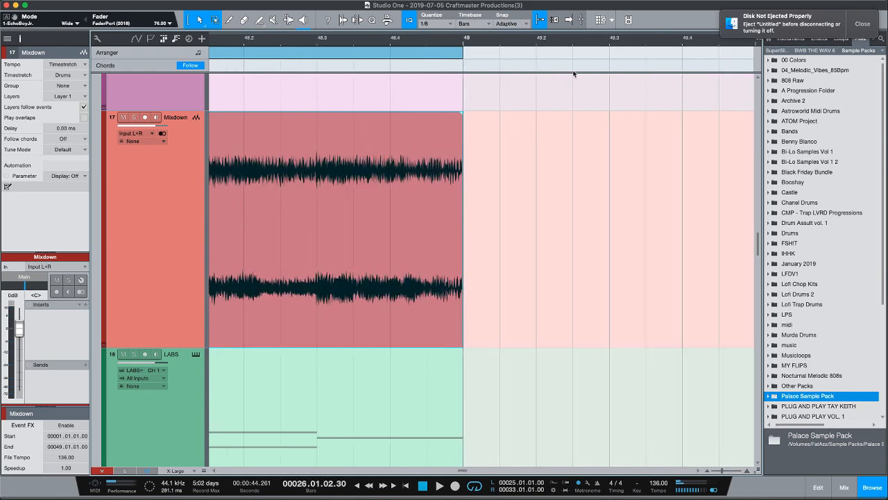
{"action": "left_click_drag", "start_coordinate": [463, 40], "coordinate": [493, 111]}
{"action": "left_click_drag", "start_coordinate": [295, 44], "coordinate": [374, 70]}
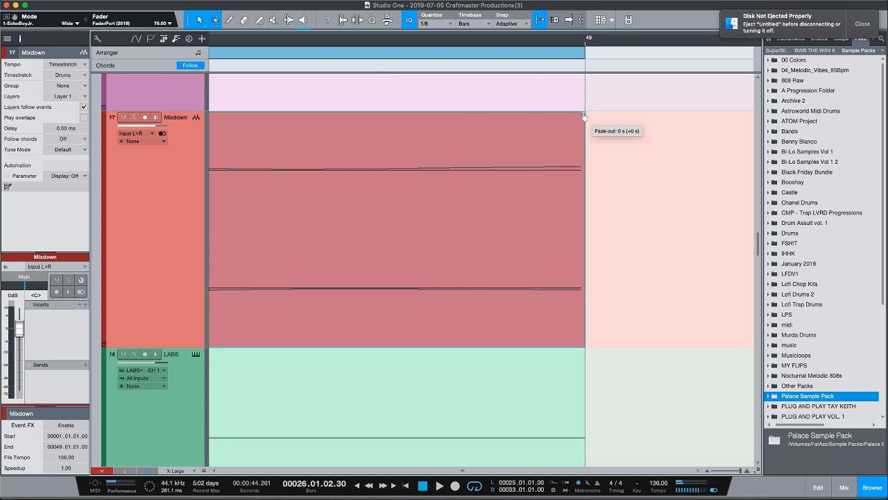
{"action": "left_click_drag", "start_coordinate": [585, 112], "coordinate": [503, 112]}
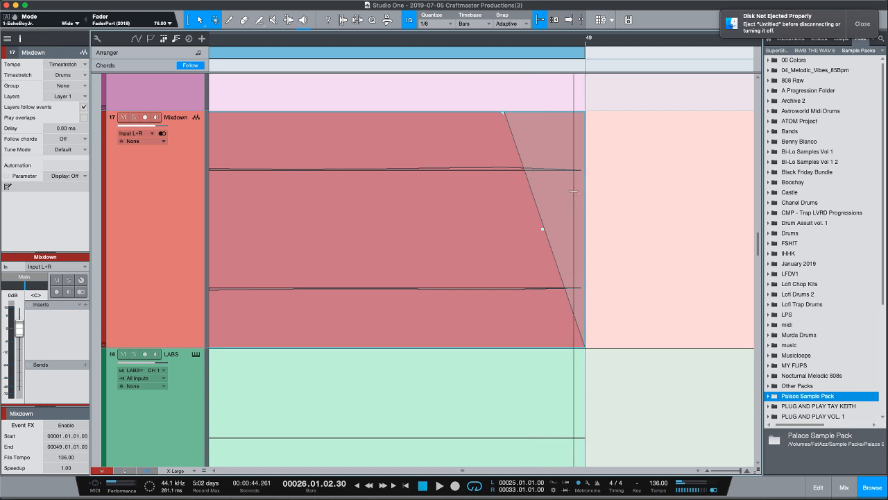
Play the Mixdown event from bar 48, beat 4 to check how its ending sounds
{"action": "left_click_drag", "start_coordinate": [482, 38], "coordinate": [494, 2]}
{"action": "left_click_drag", "start_coordinate": [479, 41], "coordinate": [486, 2]}
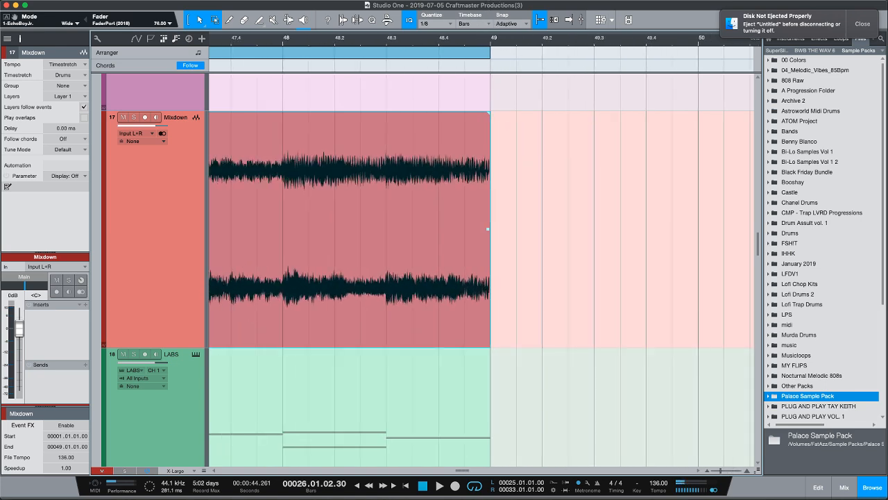
{"action": "left_click", "coordinate": [438, 42]}
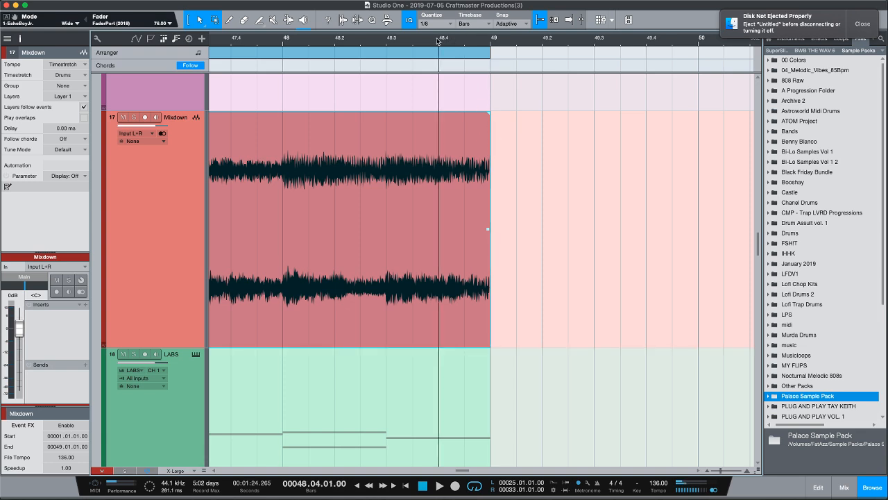
{"action": "key", "text": "space"}
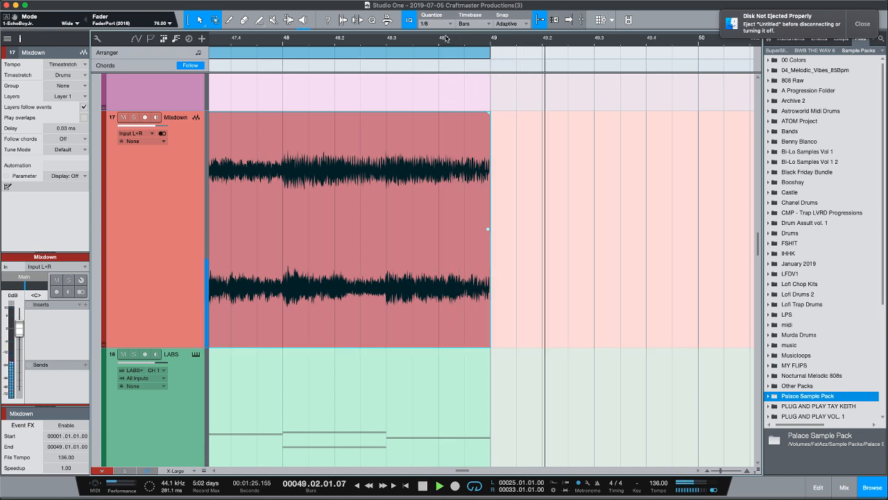
{"action": "left_click", "coordinate": [435, 38]}
Set the loop range from bar 1 to bar 49 so it spans the whole Mixdown event
{"action": "left_click_drag", "start_coordinate": [435, 39], "coordinate": [464, 2]}
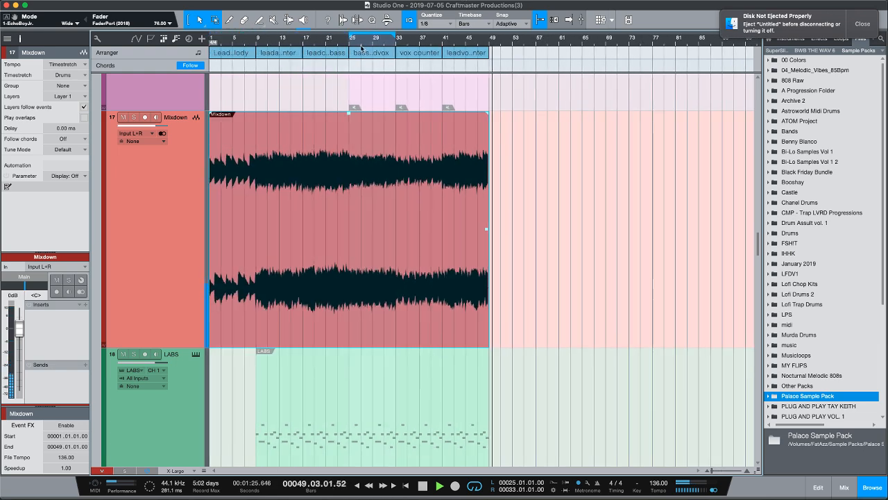
{"action": "left_click_drag", "start_coordinate": [348, 36], "coordinate": [176, 39]}
{"action": "left_click_drag", "start_coordinate": [395, 34], "coordinate": [489, 35]}
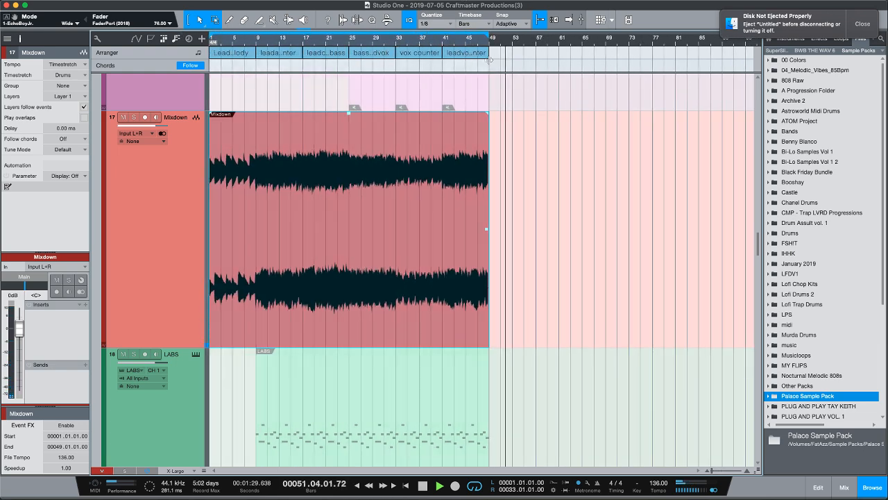
Stop the loop playback and rename the Mixdown event to "CMP - ZOOLOO - 136 Dm"
{"action": "left_click", "coordinate": [461, 40]}
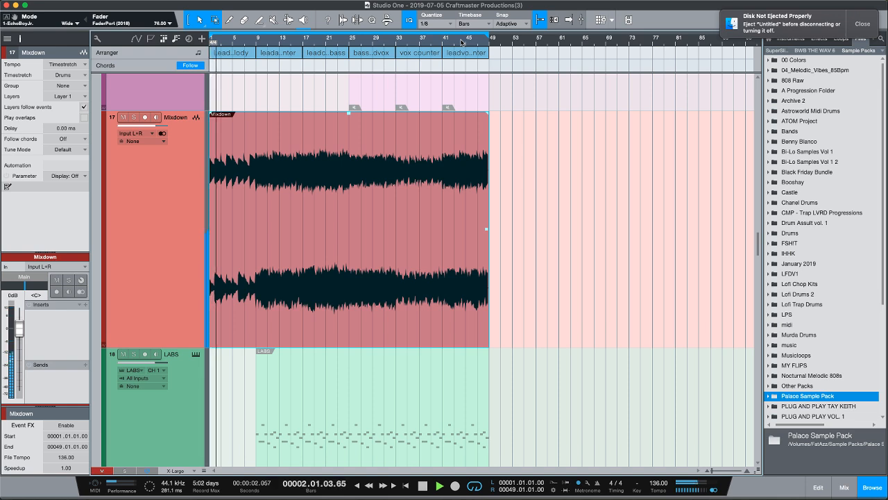
{"action": "key", "text": "space"}
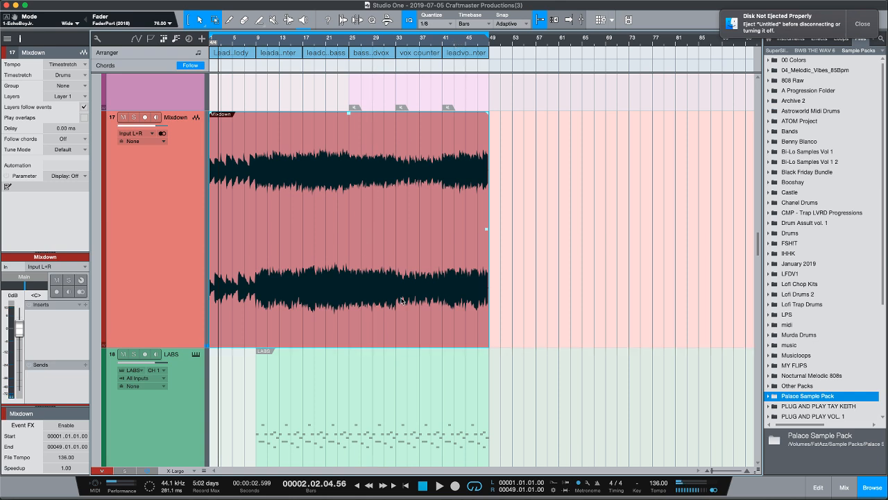
{"action": "key", "text": "F2"}
{"action": "type", "text": "CMP"}
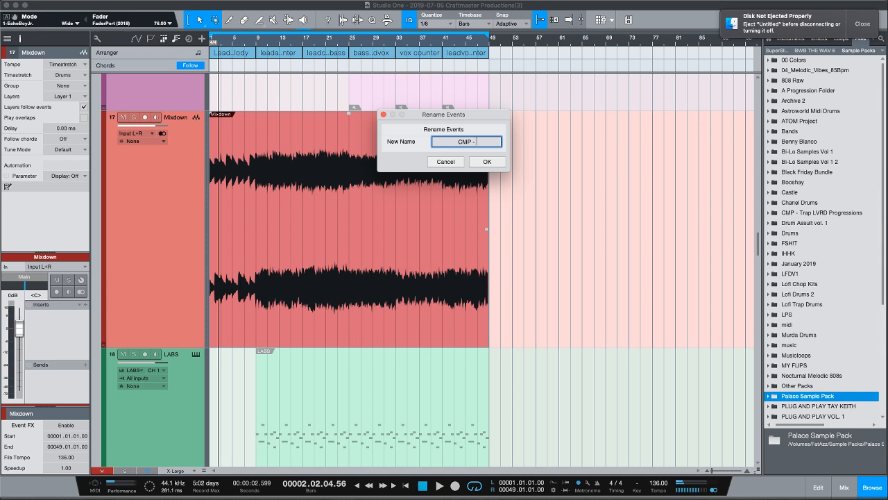
{"action": "type", "text": "- ZOOLOO - 136"}
{"action": "key", "text": "BackSpace"}
{"action": "key", "text": "BackSpace"}
{"action": "type", "text": "36 - Dm"}
{"action": "left_click", "coordinate": [485, 161]}
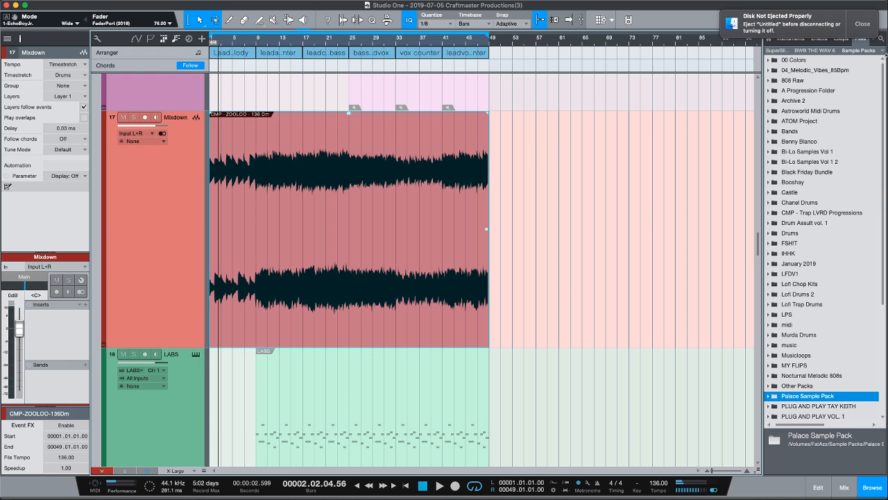
Export the renamed mixdown event as an audio file into the Skimask 11 folder inside Skimask Samples
{"action": "scroll", "coordinate": [847, 231], "scroll_direction": "down", "scroll_amount": 10}
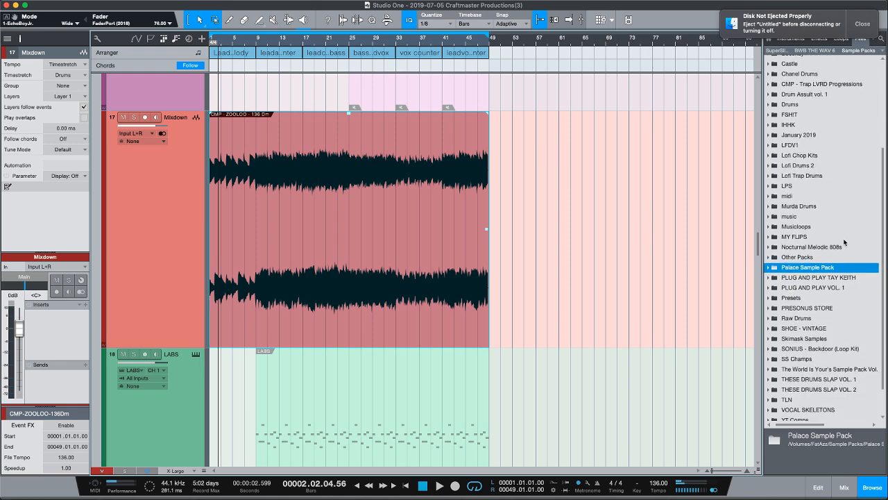
{"action": "scroll", "coordinate": [846, 242], "scroll_direction": "up", "scroll_amount": 10}
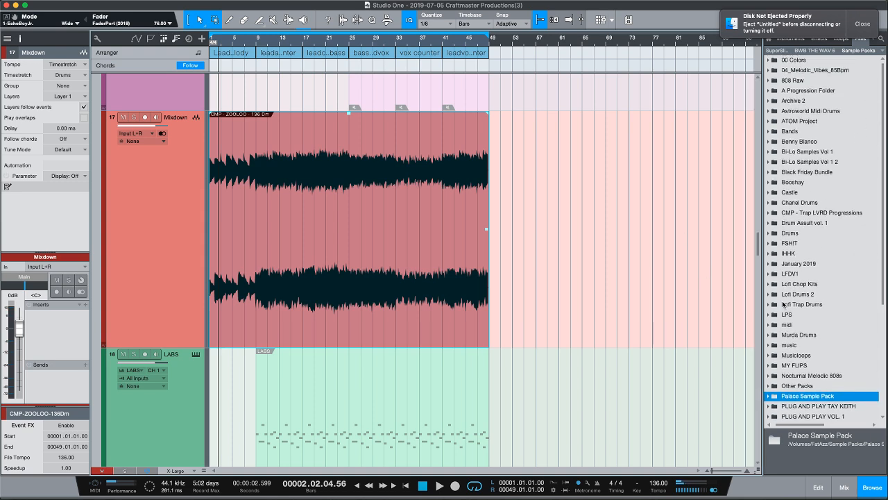
{"action": "scroll", "coordinate": [844, 382], "scroll_direction": "down", "scroll_amount": 5}
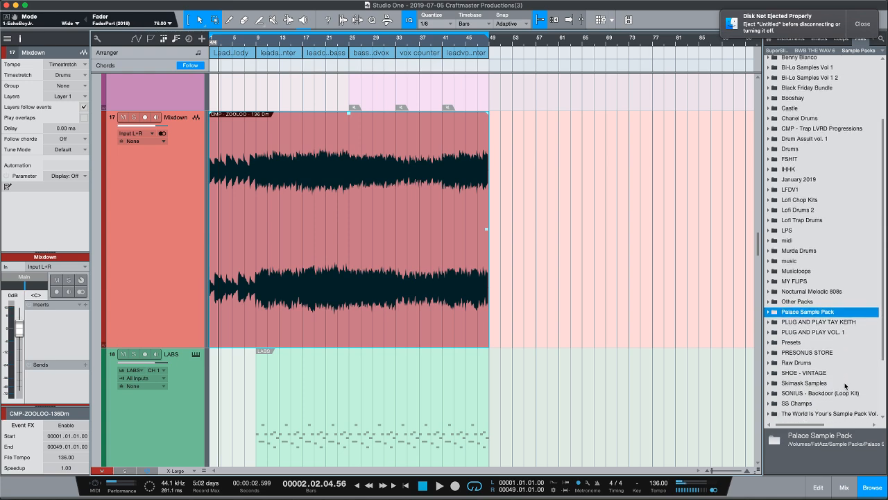
{"action": "left_click", "coordinate": [770, 353]}
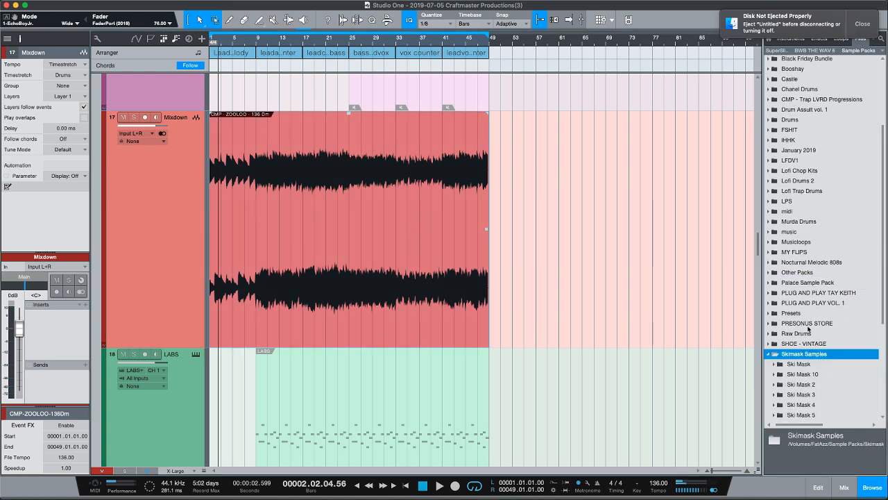
{"action": "scroll", "coordinate": [819, 326], "scroll_direction": "down", "scroll_amount": 5}
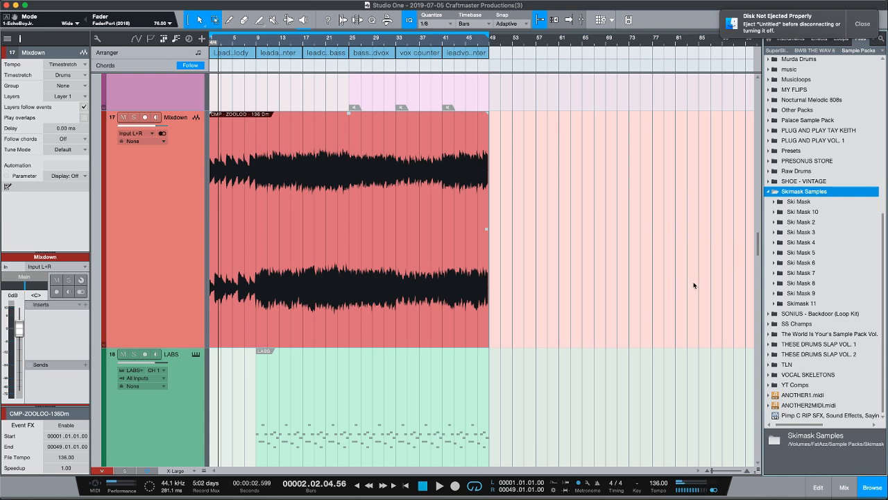
{"action": "left_click", "coordinate": [771, 304]}
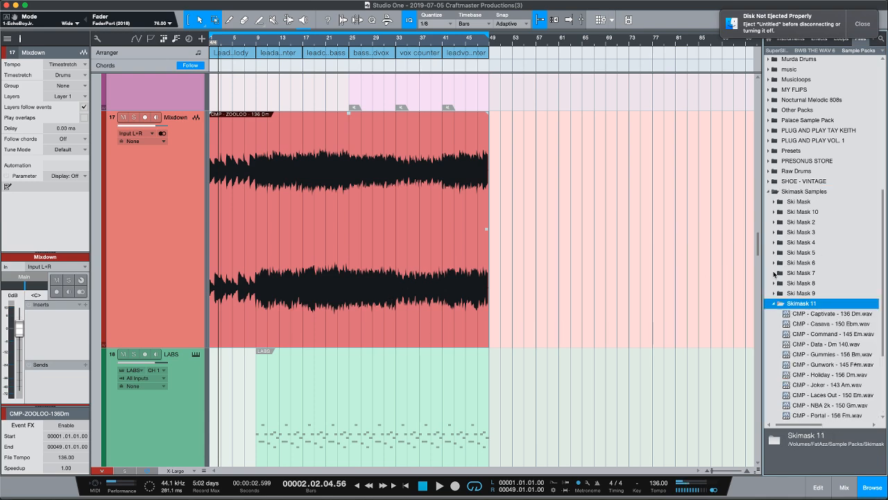
{"action": "scroll", "coordinate": [775, 367], "scroll_direction": "down", "scroll_amount": 3}
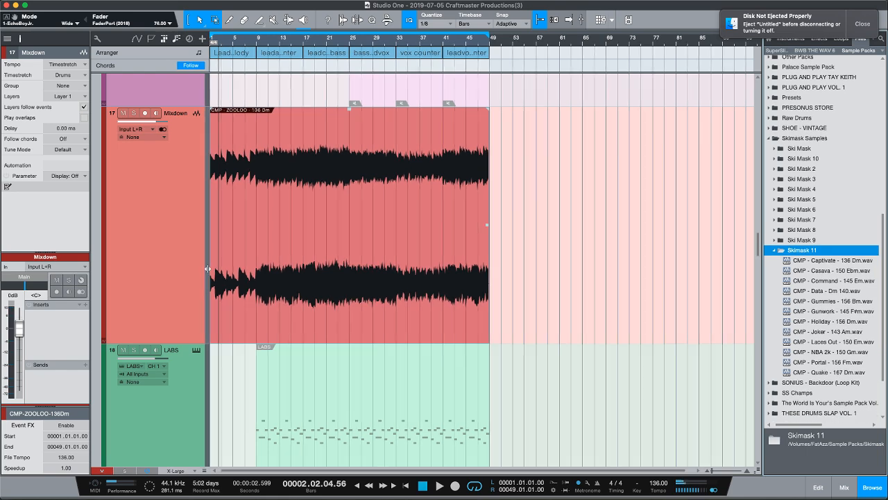
{"action": "scroll", "coordinate": [266, 329], "scroll_direction": "down", "scroll_amount": 1}
{"action": "left_click_drag", "start_coordinate": [249, 318], "coordinate": [791, 262]}
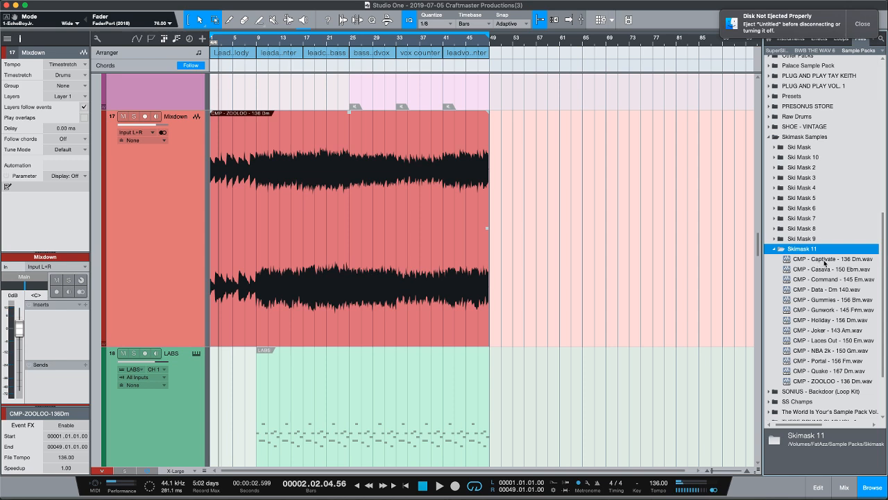
Preview the samples in the Skimask 11 folder one after another, from CMP - Captivate - 136 Dm to CMP - Quake - 167 Dm
{"action": "left_click", "coordinate": [824, 259]}
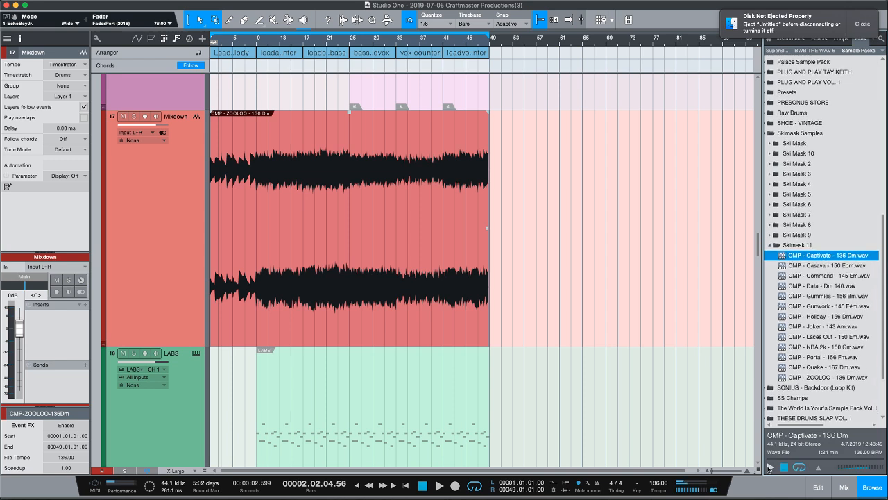
{"action": "left_click", "coordinate": [769, 469]}
{"action": "key", "text": "Down"}
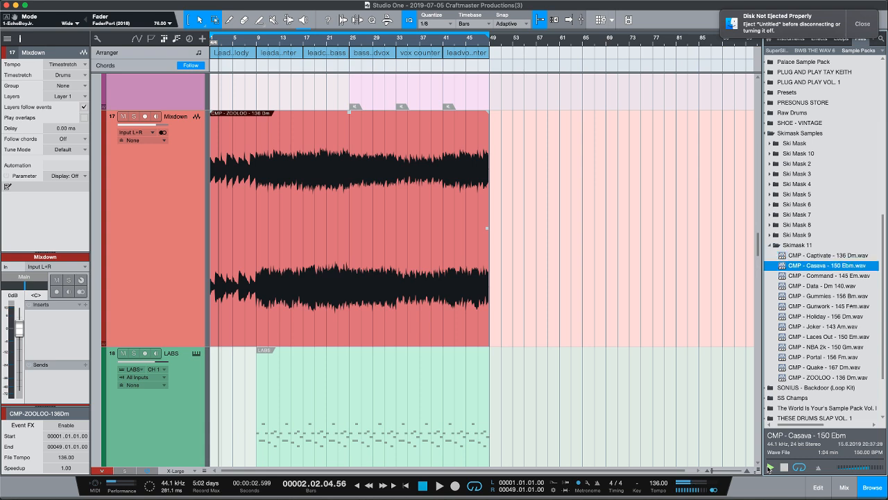
{"action": "key", "text": "Down"}
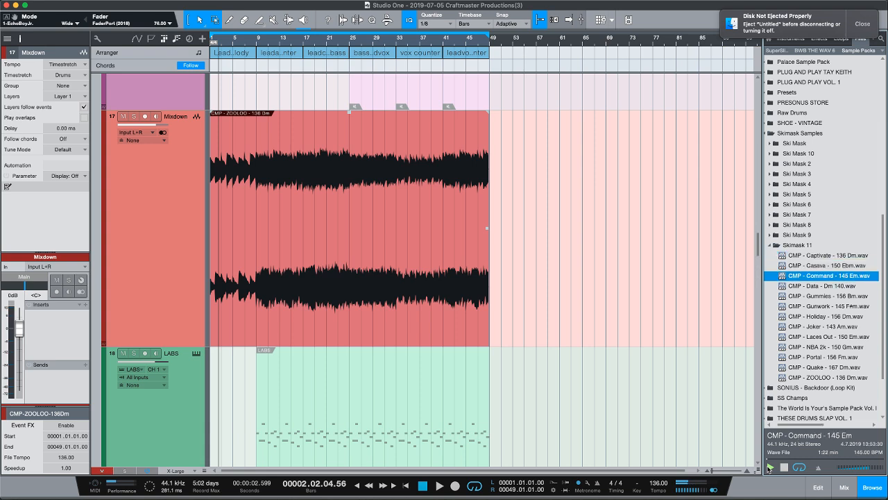
{"action": "key", "text": "Down"}
{"action": "key", "text": "Down"}
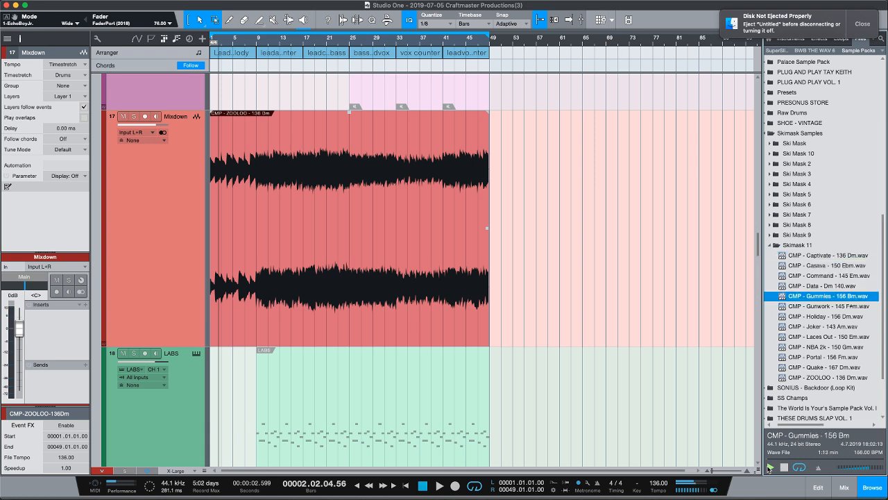
{"action": "key", "text": "Down"}
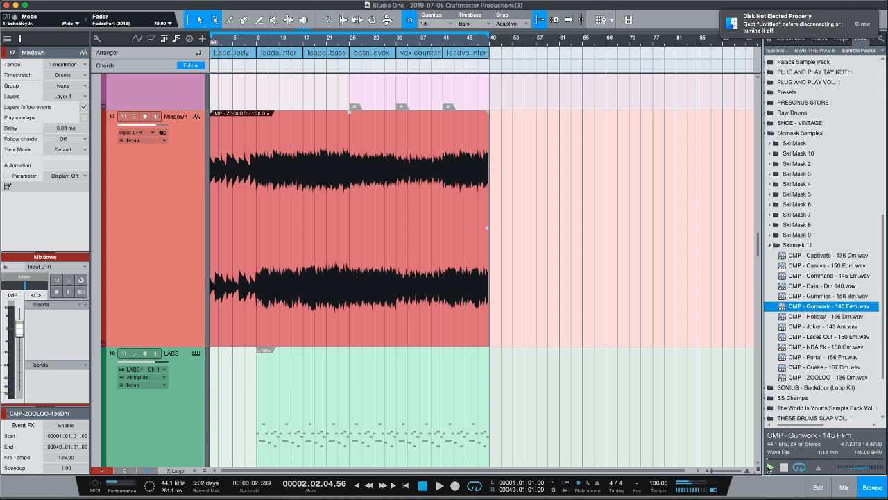
{"action": "key", "text": "Down"}
{"action": "key", "text": "Down"}
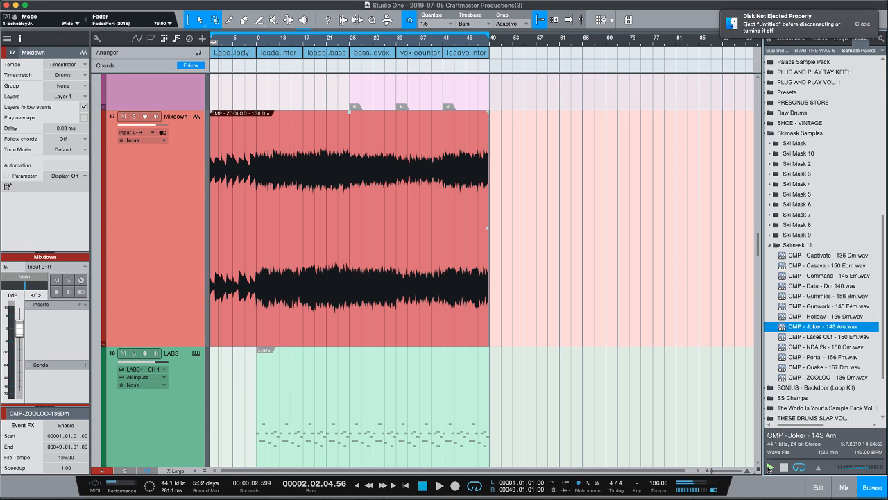
{"action": "key", "text": "Down"}
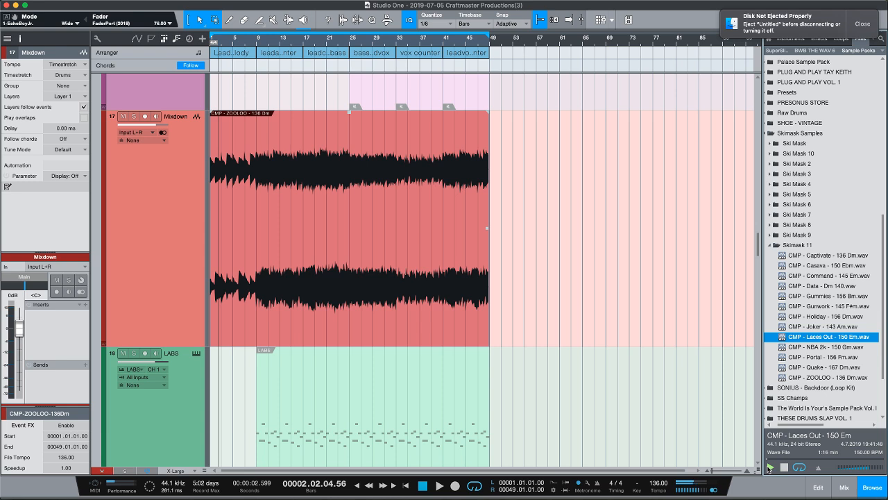
{"action": "key", "text": "Down"}
{"action": "key", "text": "Down"}
{"action": "key", "text": "Down"}
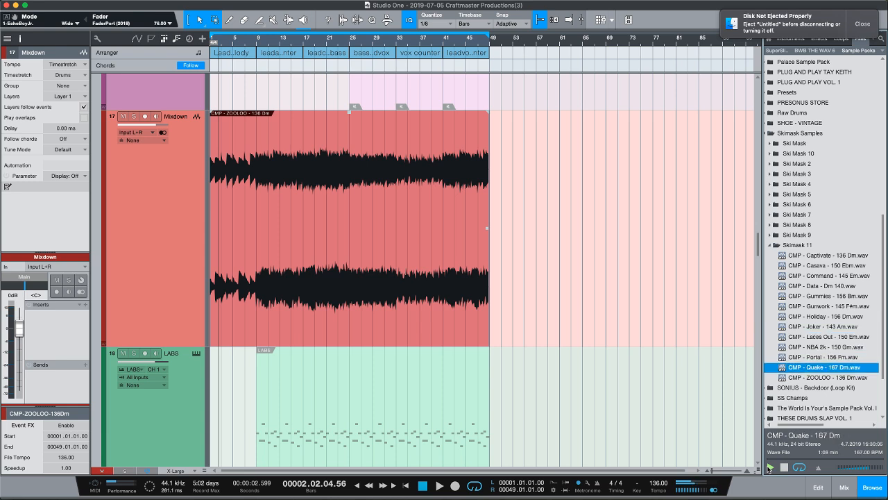
Preview the exported CMP - ZOOLOO - 136 Dm.wav in the Skimask 11 folder and stop its playback
{"action": "key", "text": "Down"}
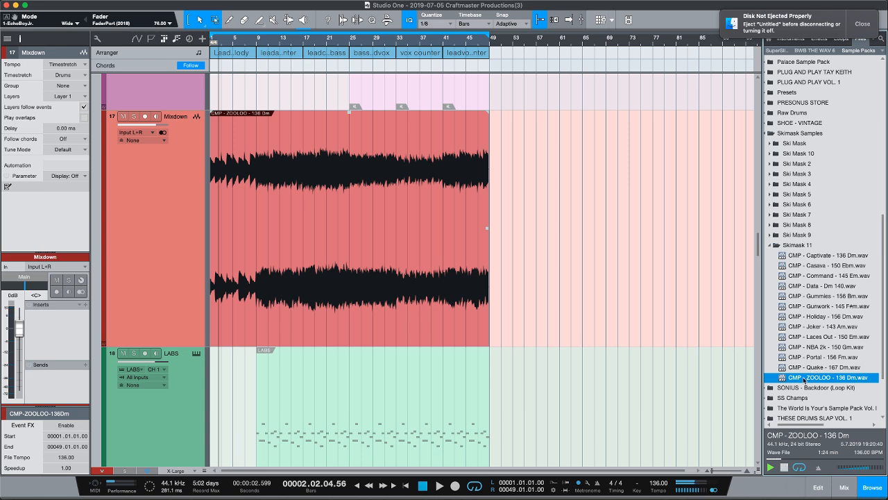
{"action": "scroll", "coordinate": [817, 358], "scroll_direction": "left", "scroll_amount": 1}
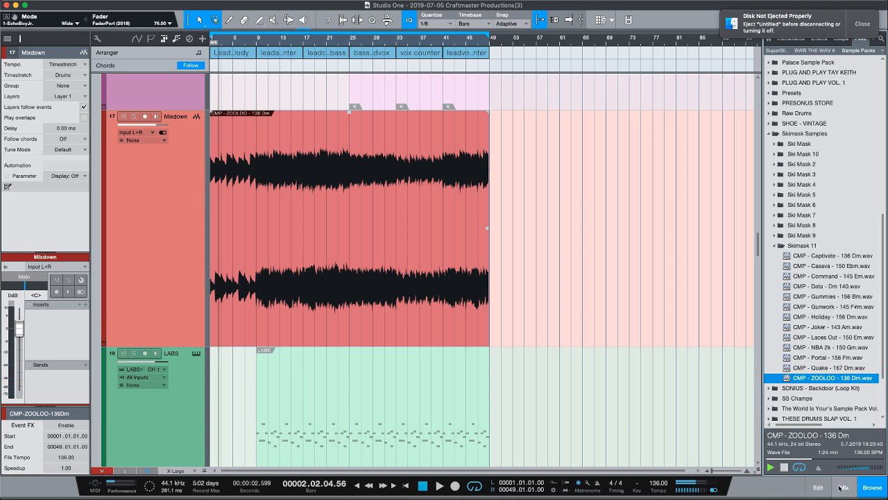
{"action": "left_click_drag", "start_coordinate": [869, 472], "coordinate": [879, 470]}
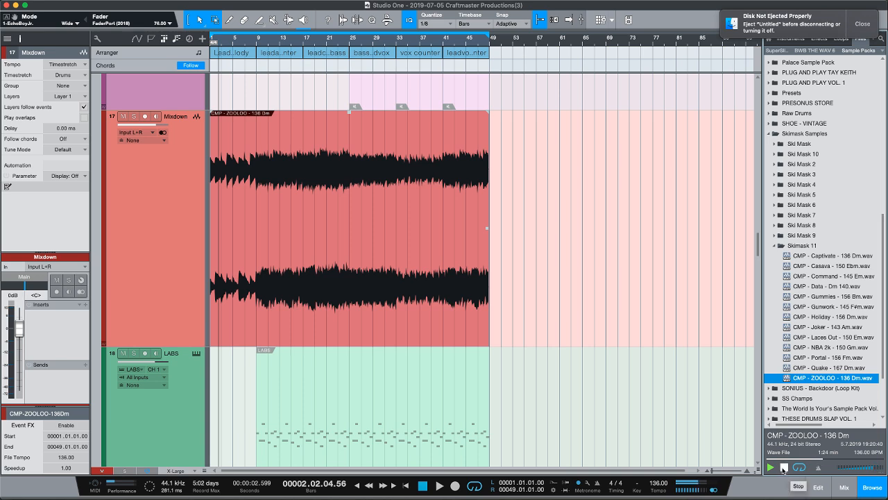
{"action": "left_click", "coordinate": [783, 470]}
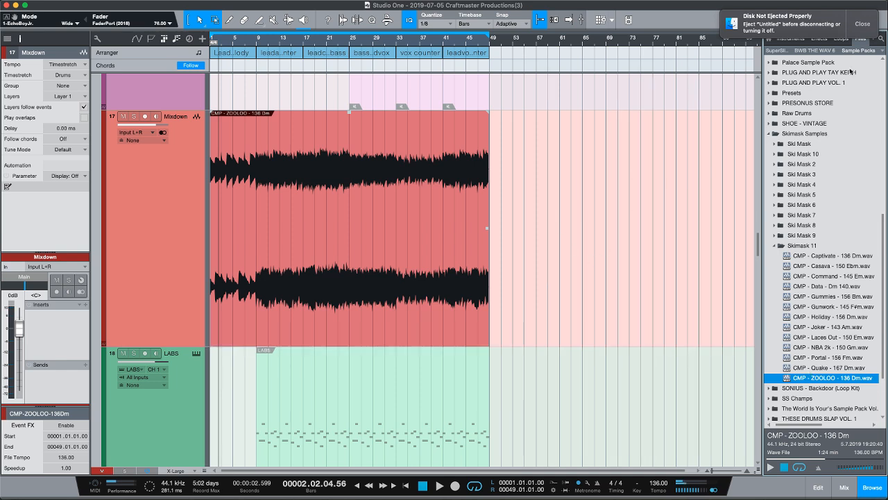
Dismiss the disk ejection notification and shorten the last LABS event on the EW track to end at bar 49
{"action": "left_click", "coordinate": [861, 28]}
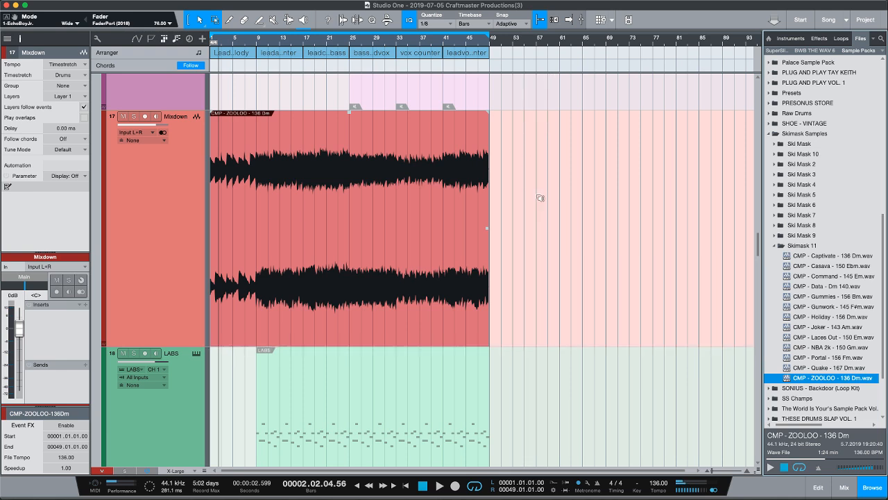
{"action": "scroll", "coordinate": [541, 198], "scroll_direction": "down", "scroll_amount": 8}
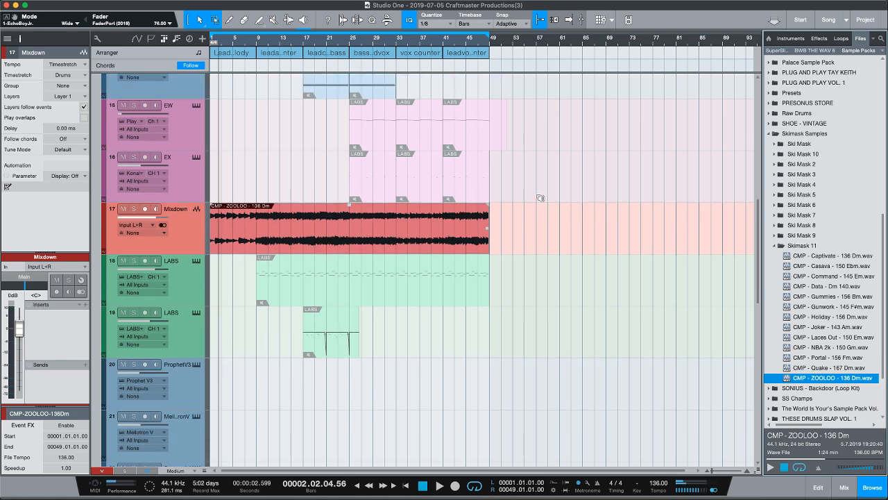
{"action": "scroll", "coordinate": [541, 198], "scroll_direction": "up", "scroll_amount": 1}
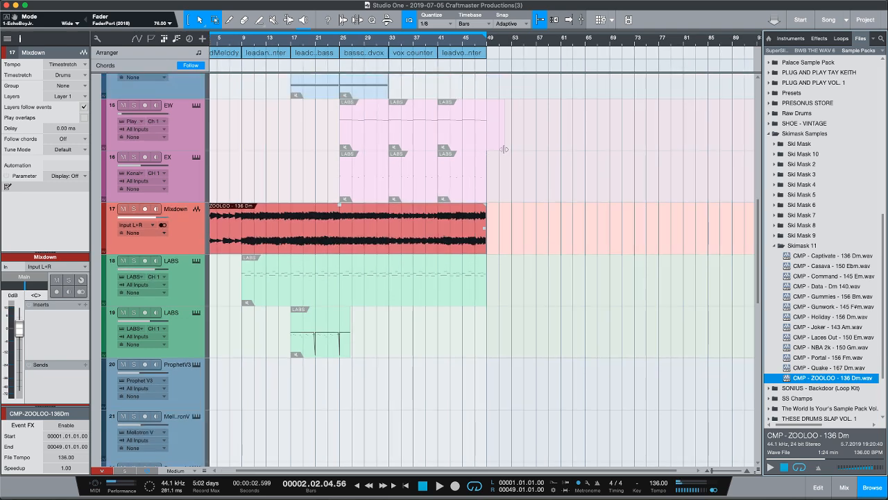
{"action": "left_click_drag", "start_coordinate": [504, 150], "coordinate": [487, 150]}
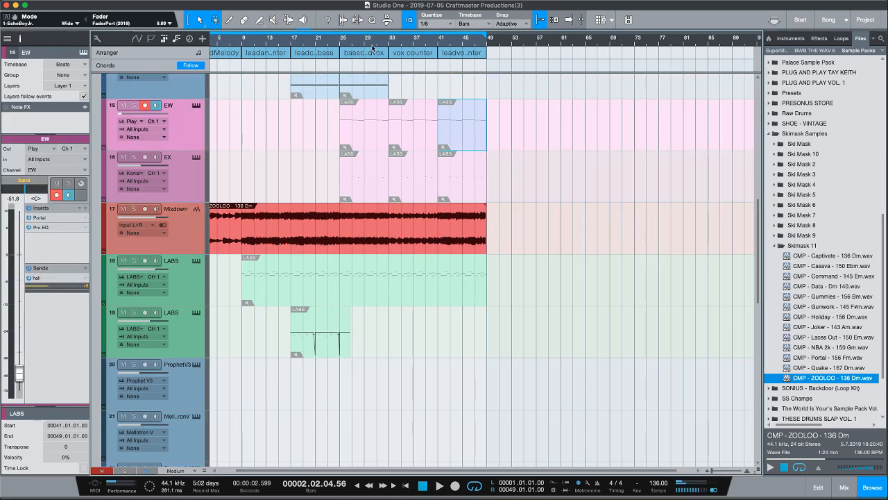
{"action": "left_click_drag", "start_coordinate": [373, 46], "coordinate": [505, 42]}
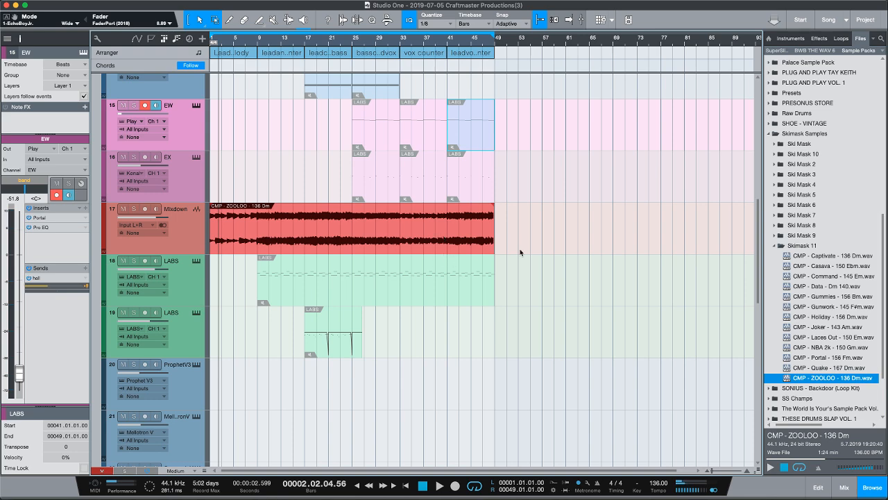
{"action": "scroll", "coordinate": [595, 244], "scroll_direction": "up", "scroll_amount": 2}
{"action": "scroll", "coordinate": [588, 241], "scroll_direction": "up", "scroll_amount": 2}
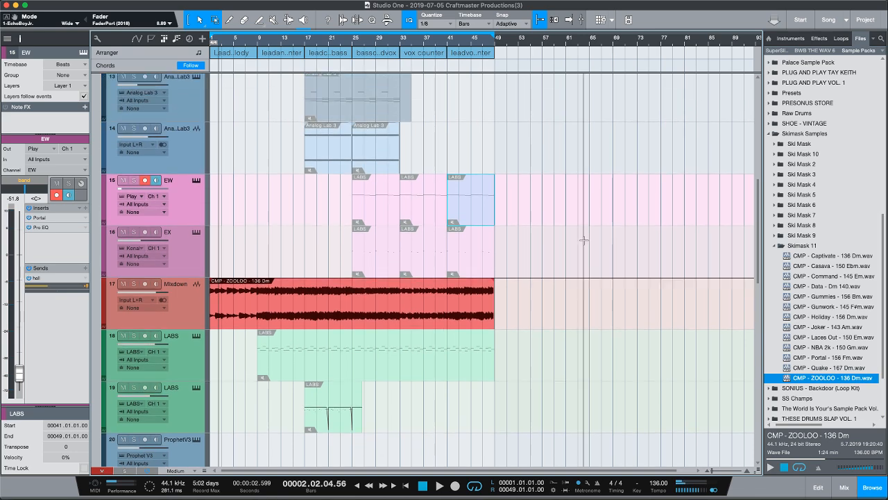
{"action": "scroll", "coordinate": [574, 248], "scroll_direction": "up", "scroll_amount": 3}
{"action": "scroll", "coordinate": [574, 248], "scroll_direction": "down", "scroll_amount": 1}
{"action": "scroll", "coordinate": [574, 247], "scroll_direction": "down", "scroll_amount": 4}
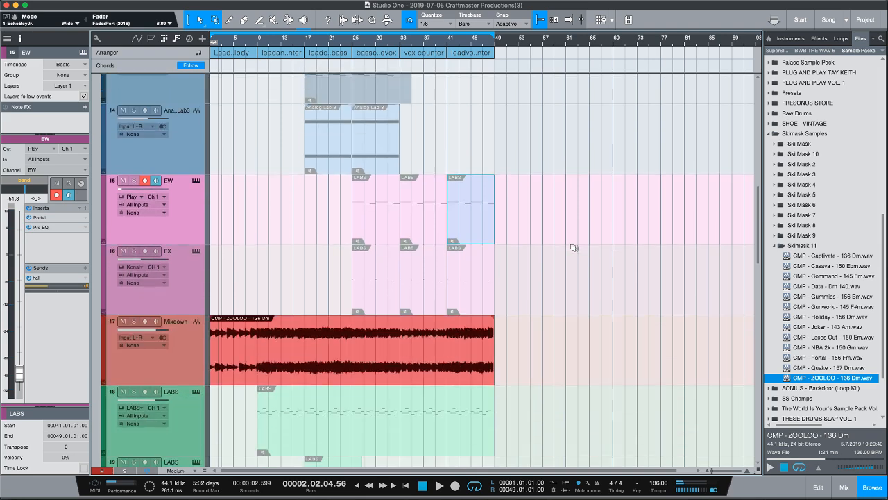
{"action": "mouse_move", "coordinate": [513, 488]}
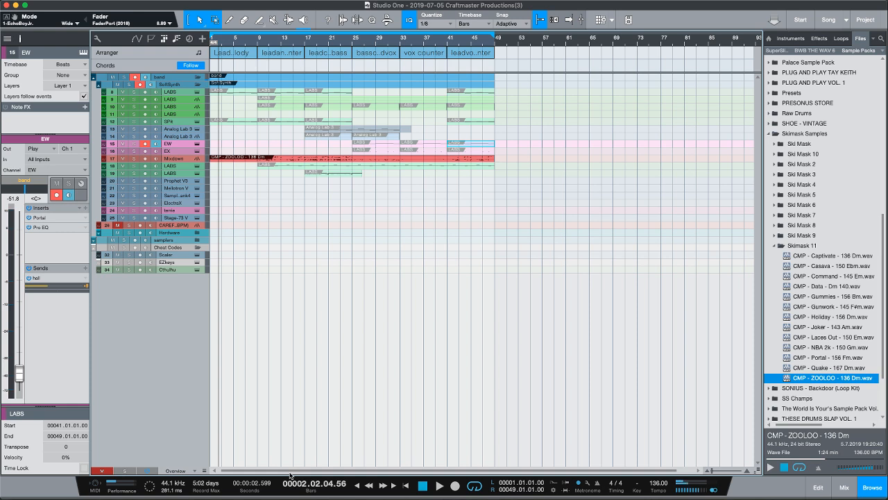
{"action": "mouse_move", "coordinate": [264, 495]}
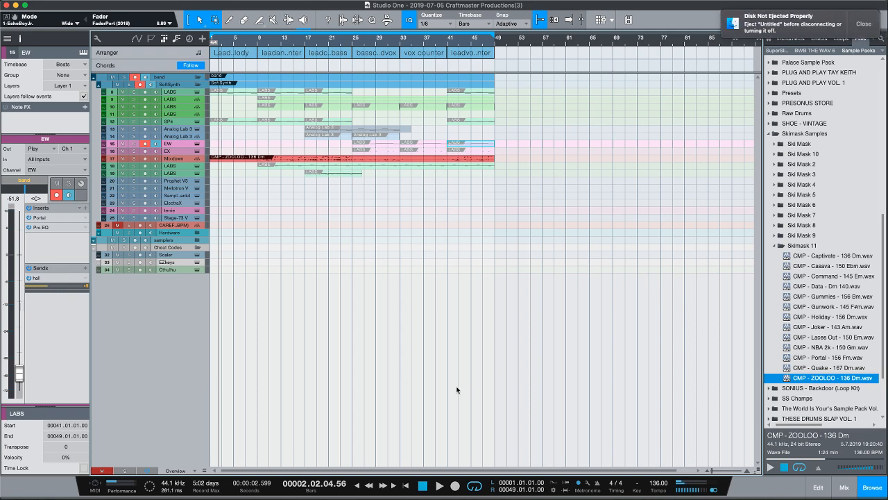
{"action": "scroll", "coordinate": [457, 390], "scroll_direction": "right", "scroll_amount": 1}
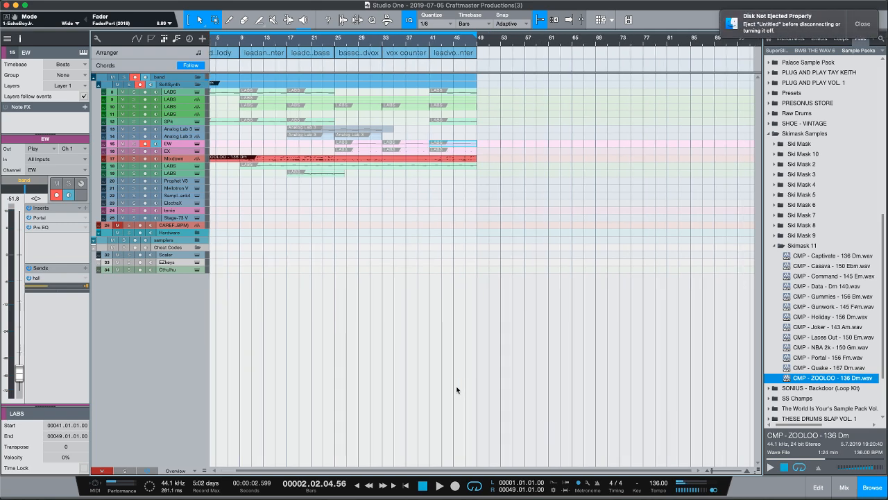
{"action": "scroll", "coordinate": [457, 389], "scroll_direction": "left", "scroll_amount": 1}
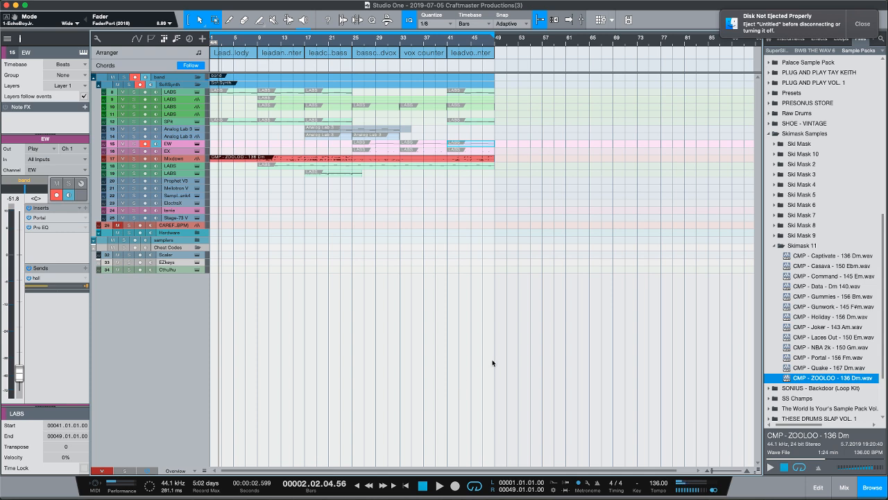
{"action": "left_click", "coordinate": [861, 24]}
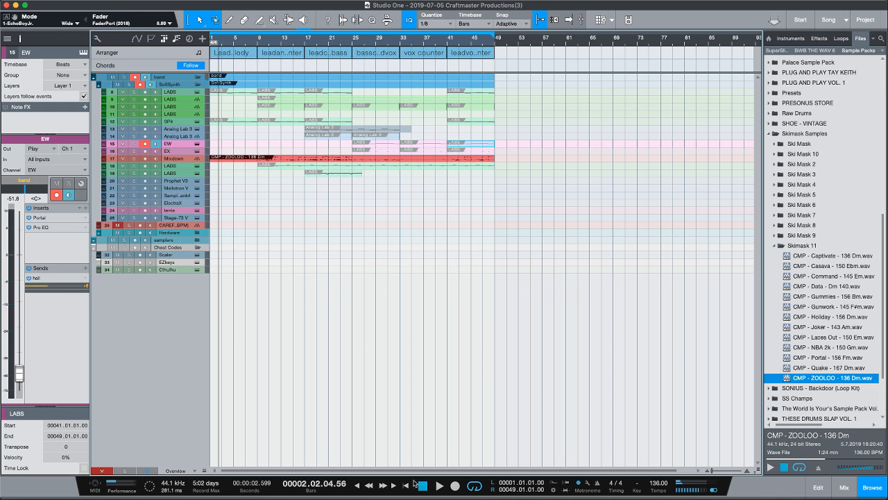
{"action": "mouse_move", "coordinate": [320, 494]}
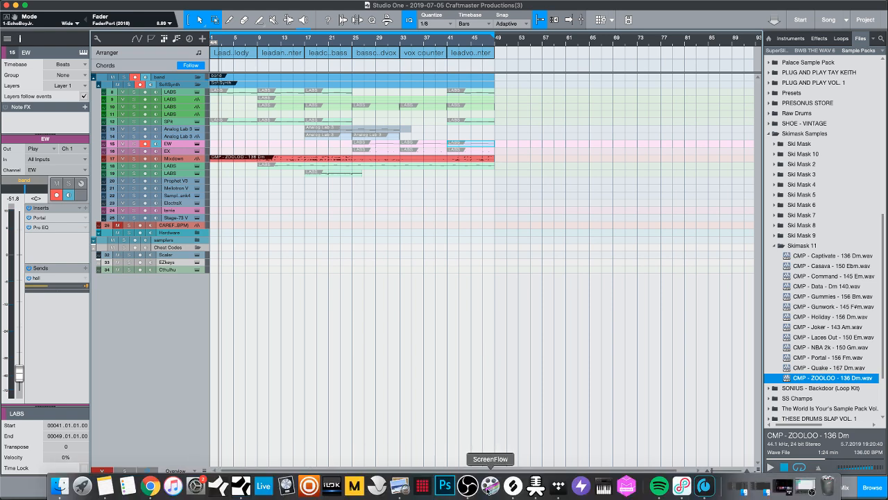
{"action": "left_click", "coordinate": [477, 493]}
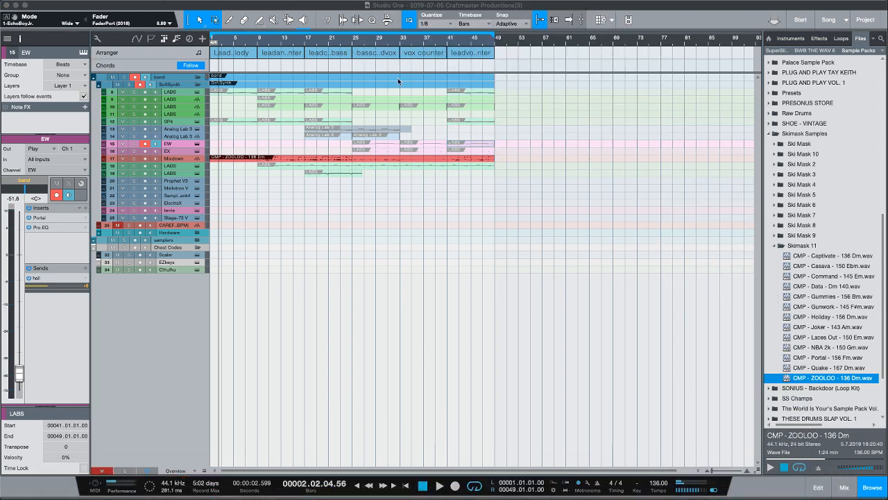